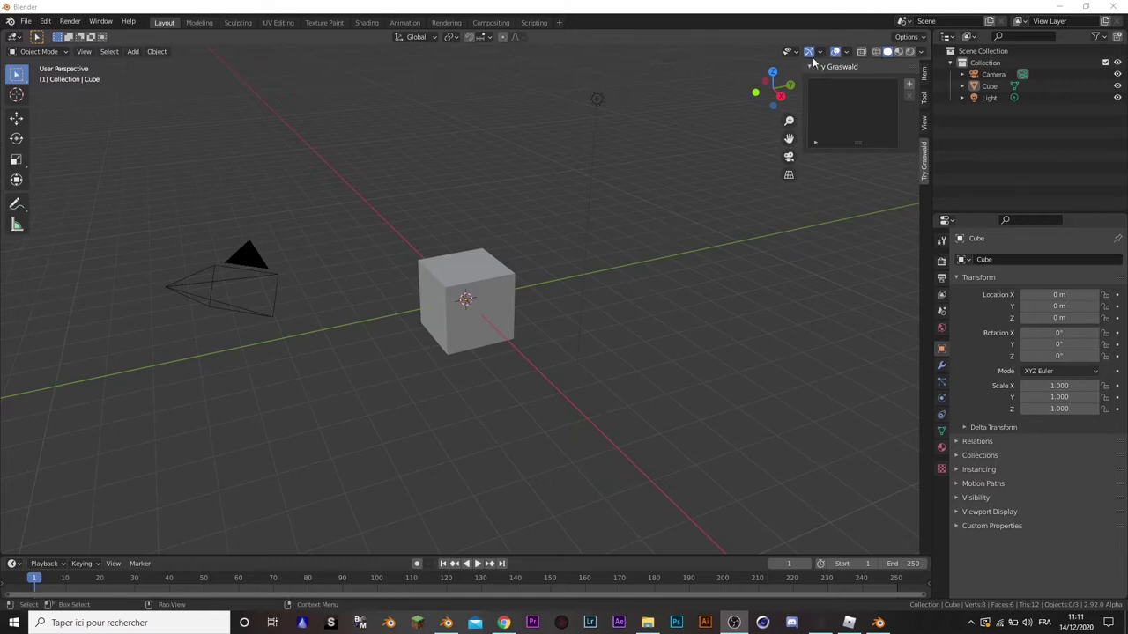
- Bring up the Try Graswald web page in a maximized browser and scroll through it
{"action": "left_click", "coordinate": [503, 622]}
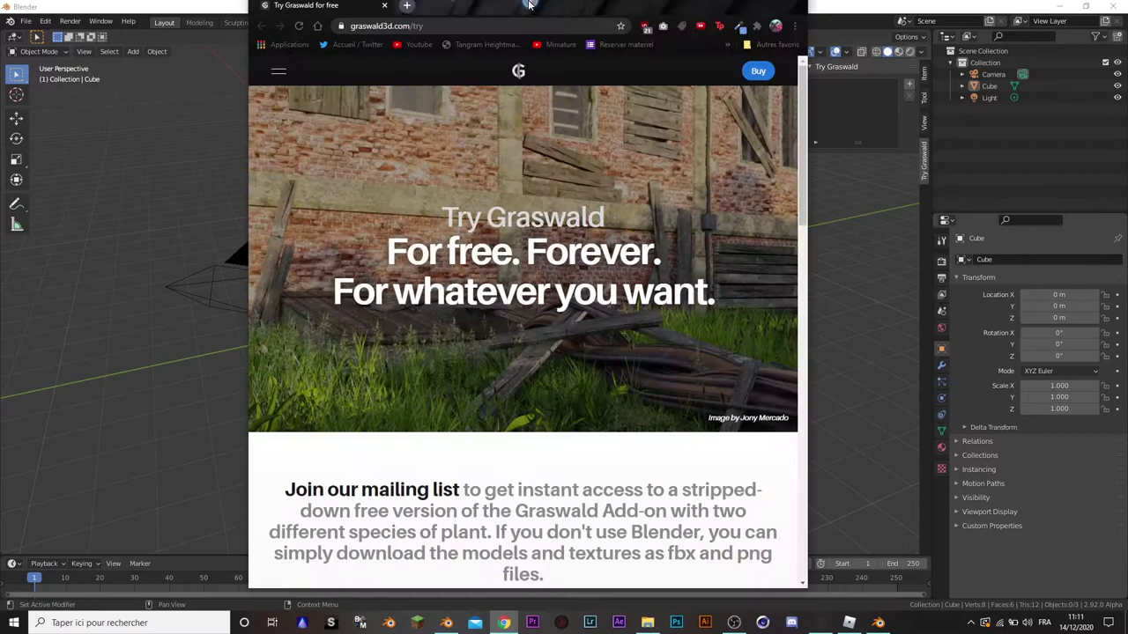
{"action": "double_click", "coordinate": [529, 6]}
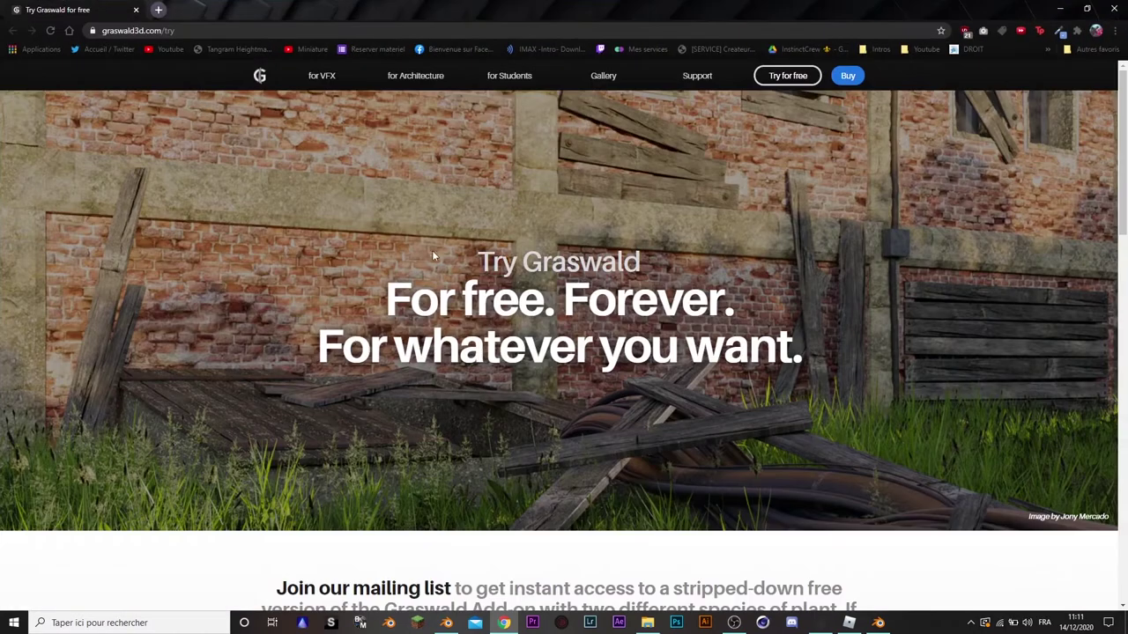
{"action": "scroll", "coordinate": [434, 258], "scroll_direction": "down", "scroll_amount": 3}
{"action": "scroll", "coordinate": [433, 258], "scroll_direction": "up", "scroll_amount": 3}
{"action": "scroll", "coordinate": [478, 220], "scroll_direction": "down", "scroll_amount": 5}
{"action": "scroll", "coordinate": [480, 264], "scroll_direction": "down", "scroll_amount": 5}
{"action": "scroll", "coordinate": [481, 308], "scroll_direction": "down", "scroll_amount": 5}
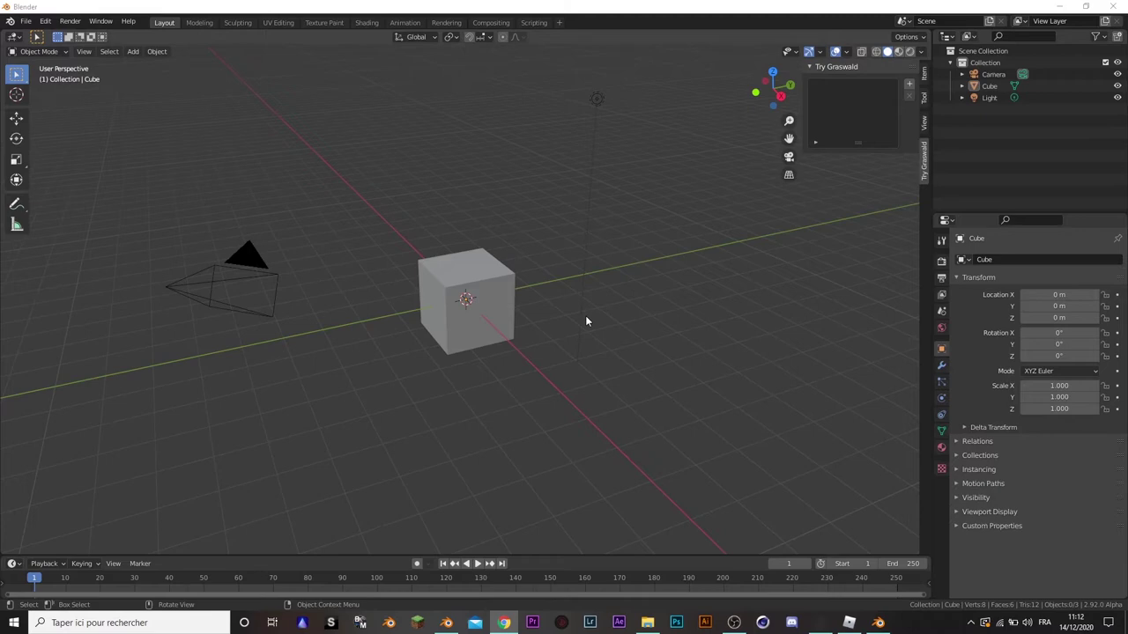
- Open Blender's Add-ons preferences, begin an add-on install from file, cancel it and close Preferences
{"action": "left_click", "coordinate": [49, 25]}
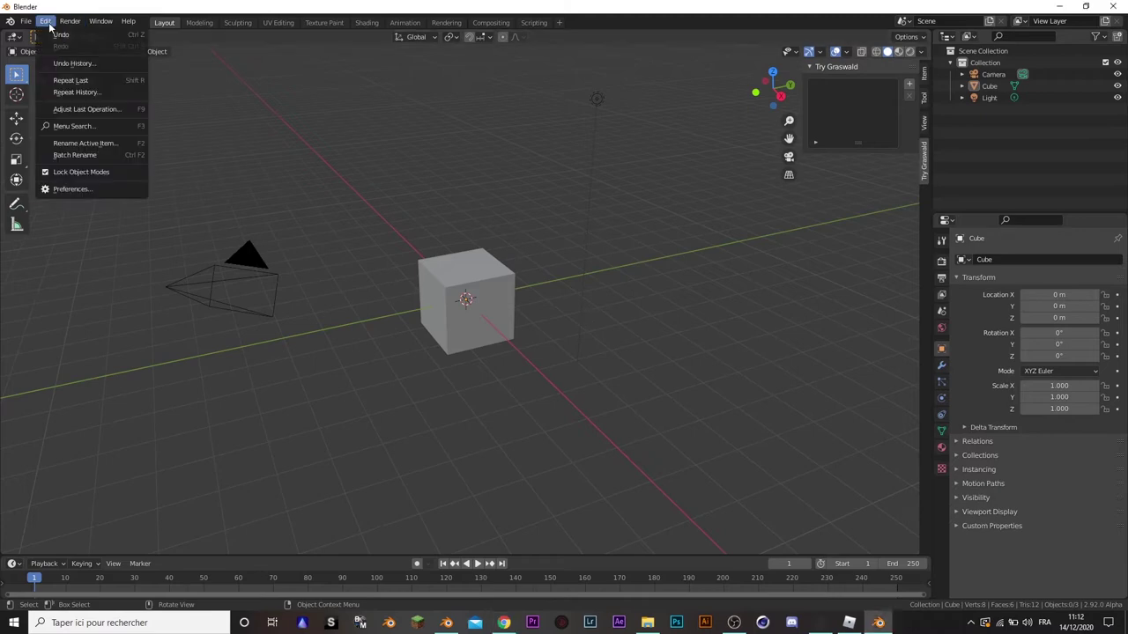
{"action": "left_click", "coordinate": [67, 187]}
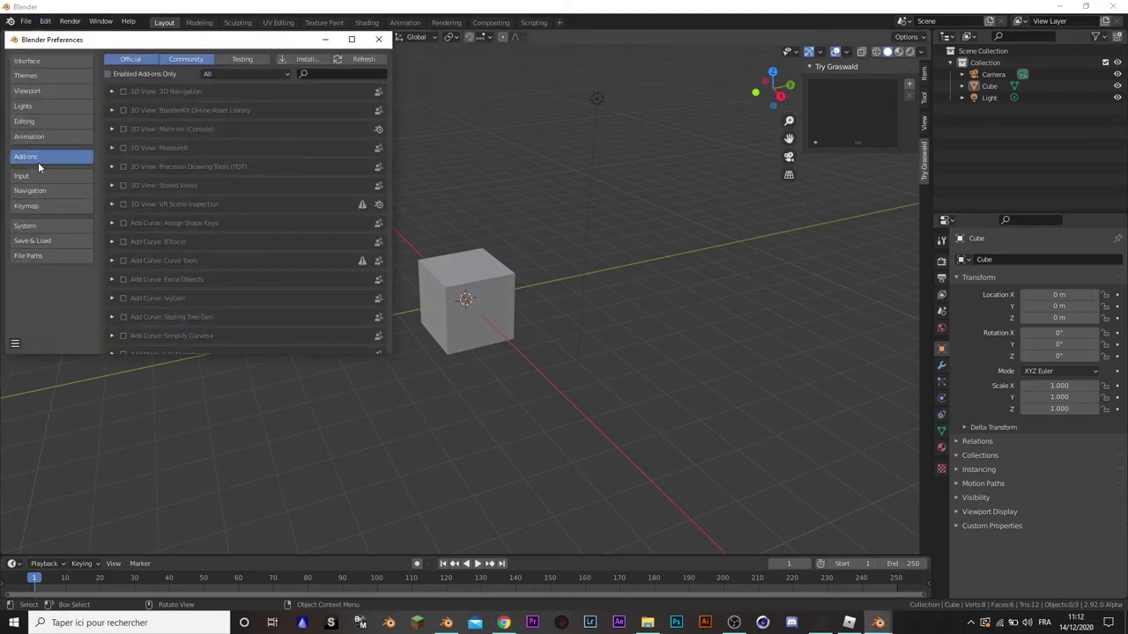
{"action": "left_click", "coordinate": [301, 59]}
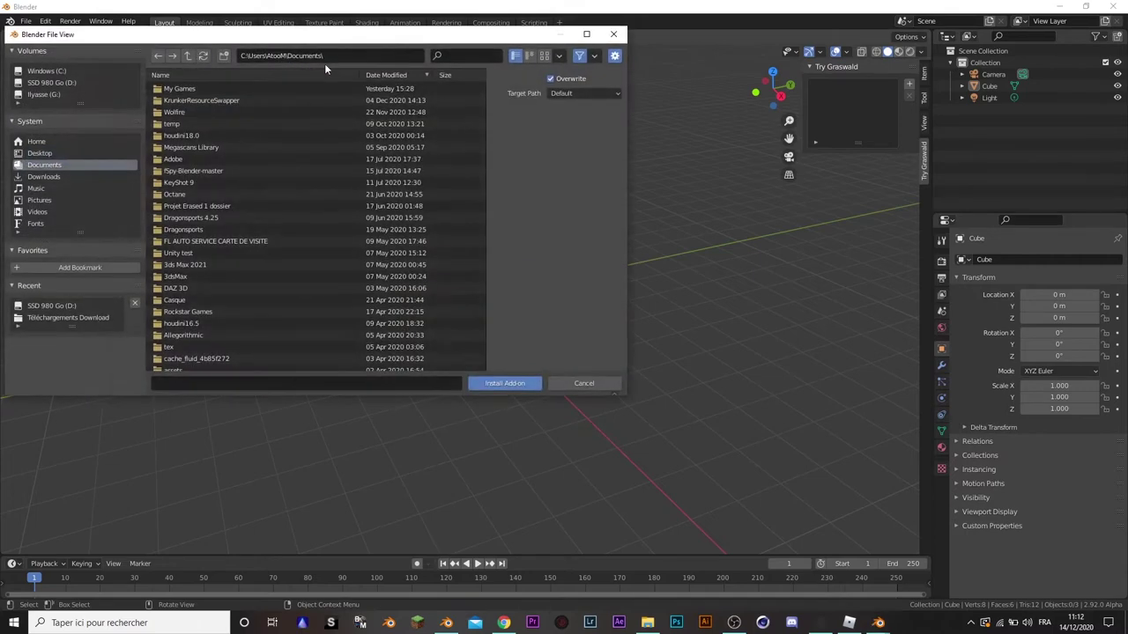
{"action": "left_click", "coordinate": [614, 34]}
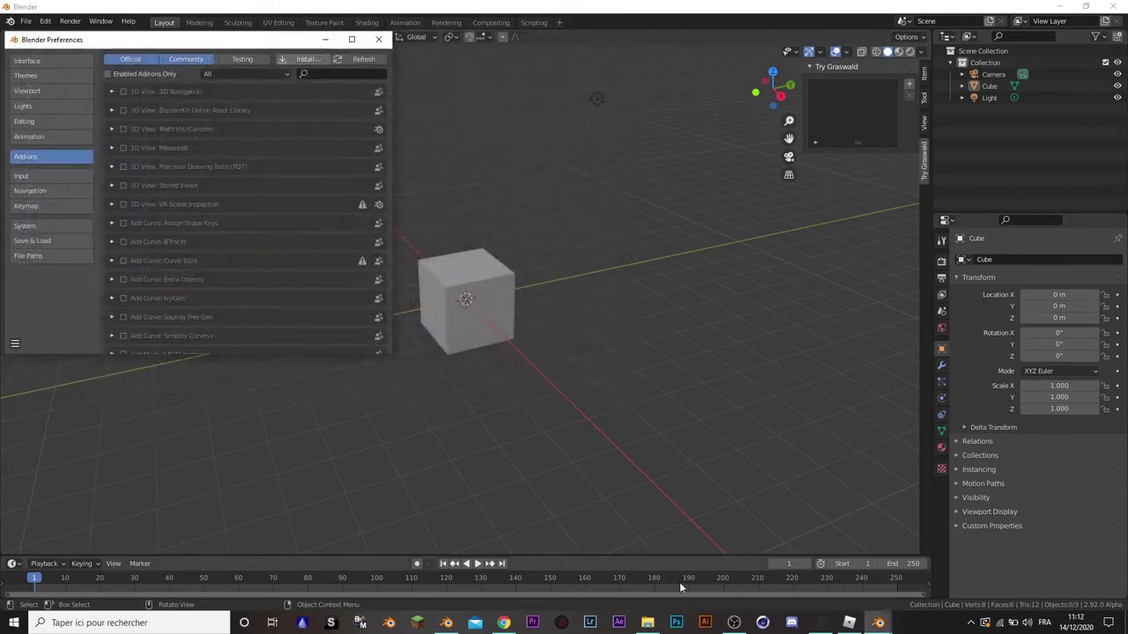
{"action": "left_click", "coordinate": [647, 623]}
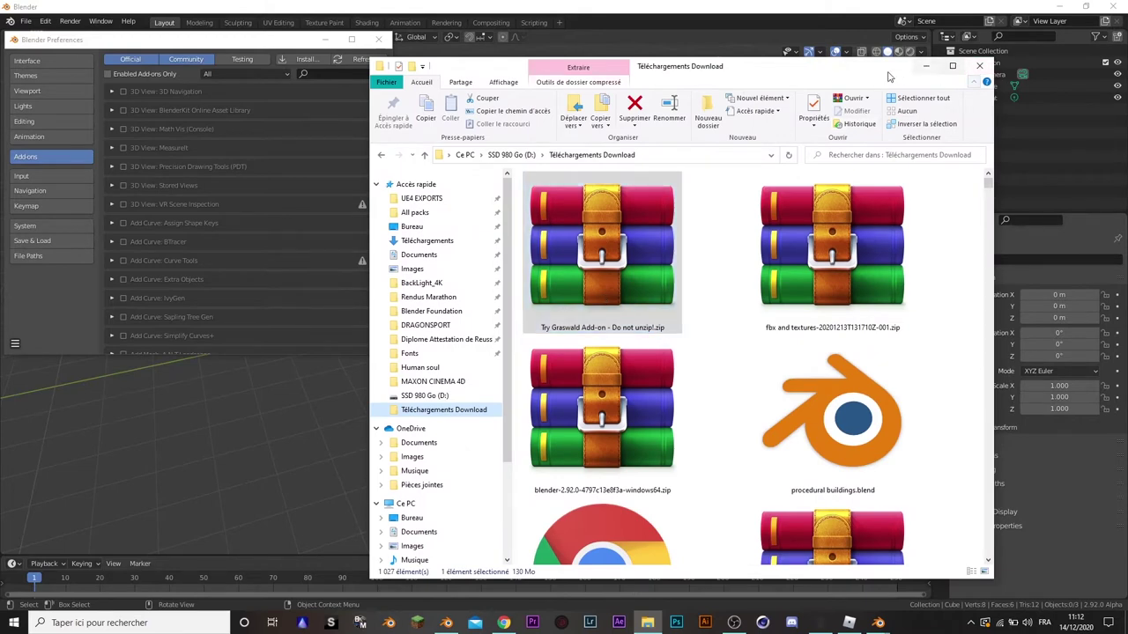
{"action": "left_click", "coordinate": [925, 65]}
{"action": "left_click", "coordinate": [378, 38]}
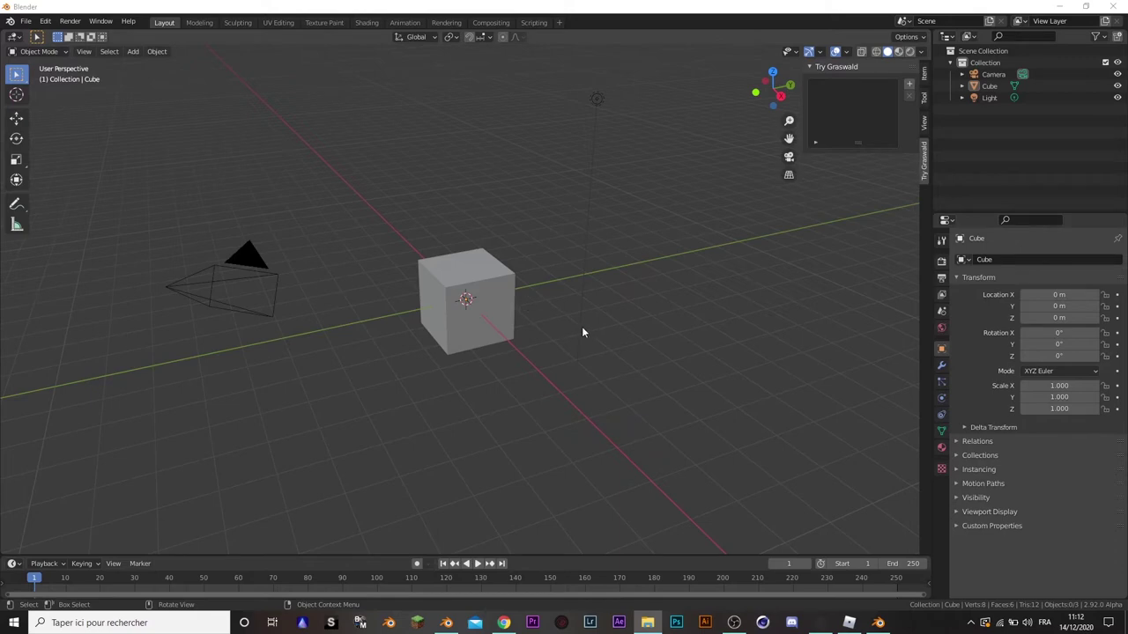
- Toggle the viewport N sidebar and browse its tabs to the Try Graswald panel
{"action": "key", "text": "n"}
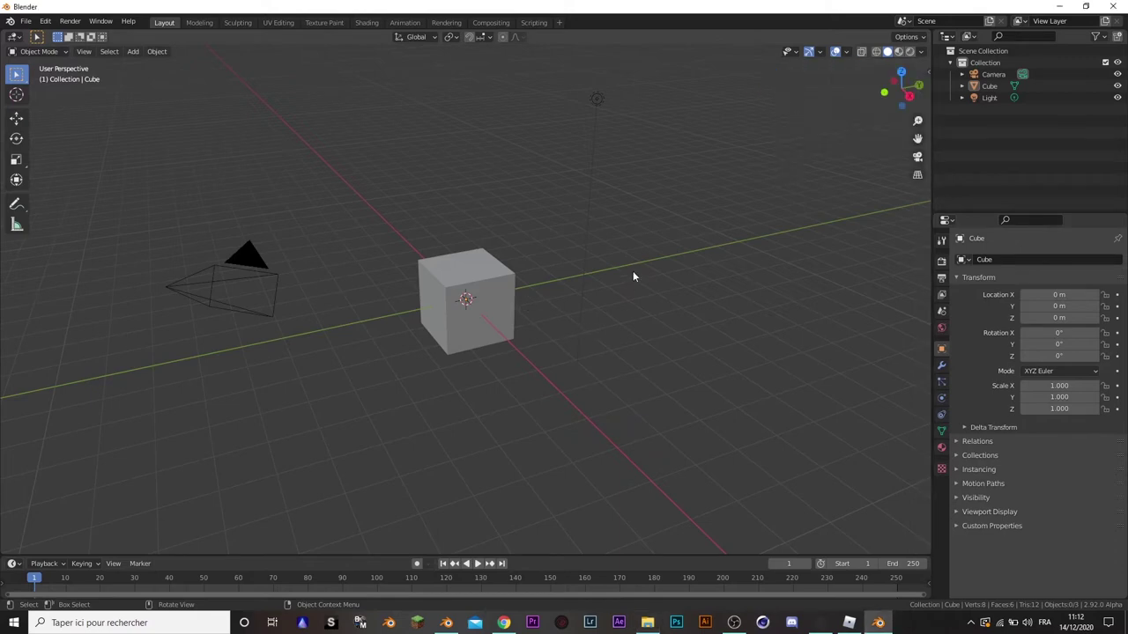
{"action": "key", "text": "n"}
{"action": "left_click", "coordinate": [924, 84]}
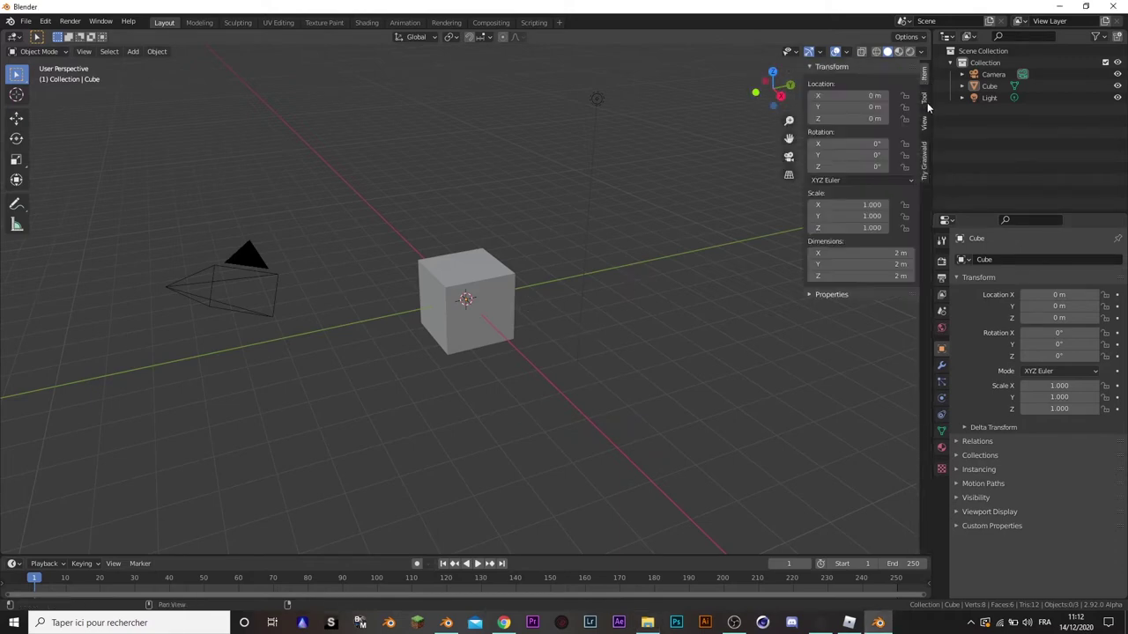
{"action": "left_click", "coordinate": [924, 99]}
{"action": "left_click", "coordinate": [924, 123]}
{"action": "left_click", "coordinate": [924, 164]}
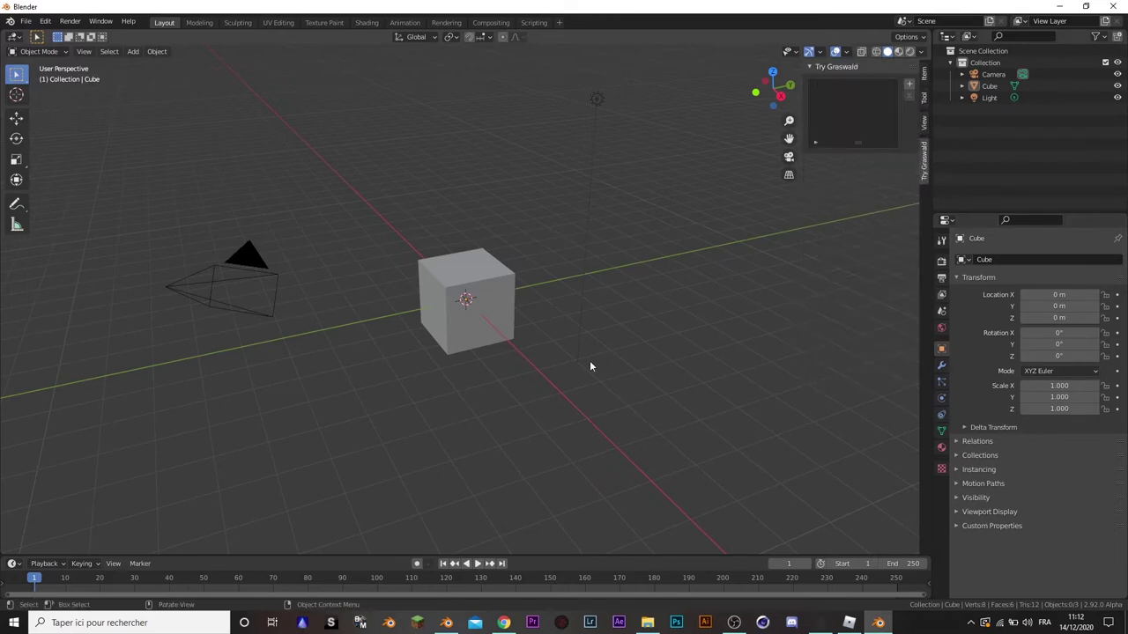
- Select the default cube and delete it, leaving the camera and light
{"action": "mouse_move", "coordinate": [560, 333]}
{"action": "middle_mouse_down"}
{"action": "mouse_move", "coordinate": [548, 308]}
{"action": "mouse_move", "coordinate": [599, 301]}
{"action": "middle_mouse_up"}
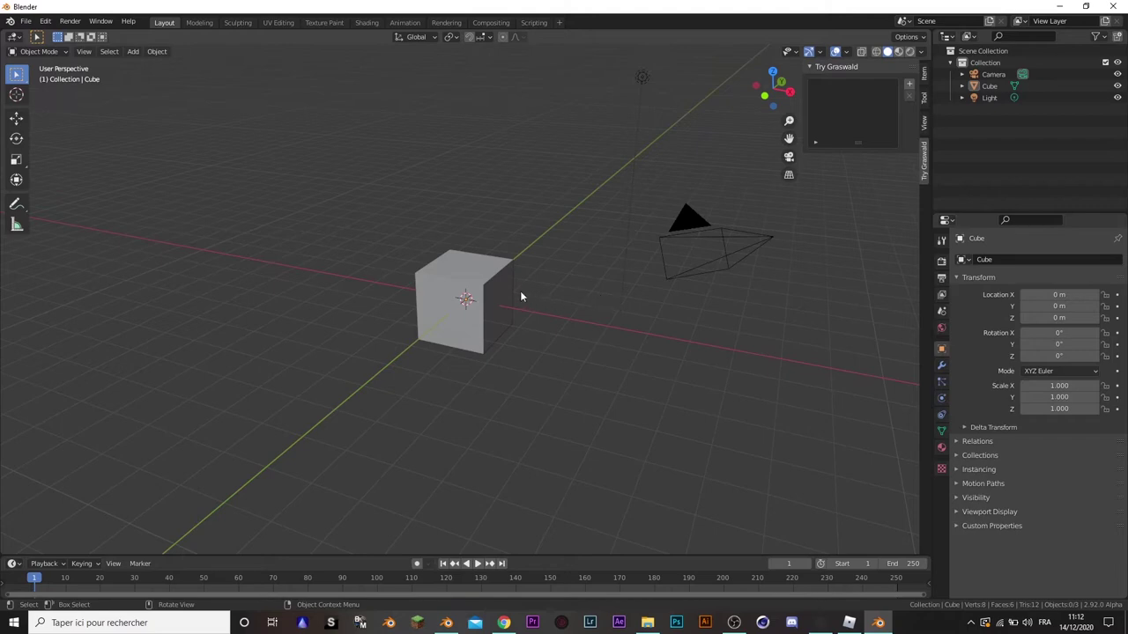
{"action": "left_click", "coordinate": [510, 332]}
{"action": "key", "text": "Delete"}
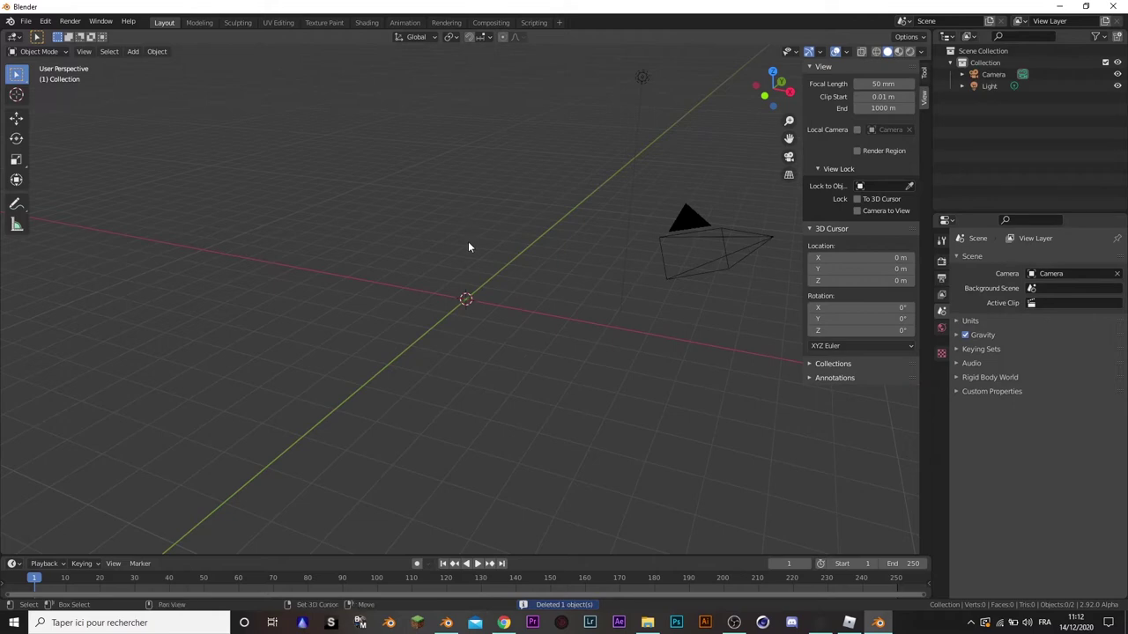
- Add a mesh cylinder at the scene origin
{"action": "key", "text": "shift+a"}
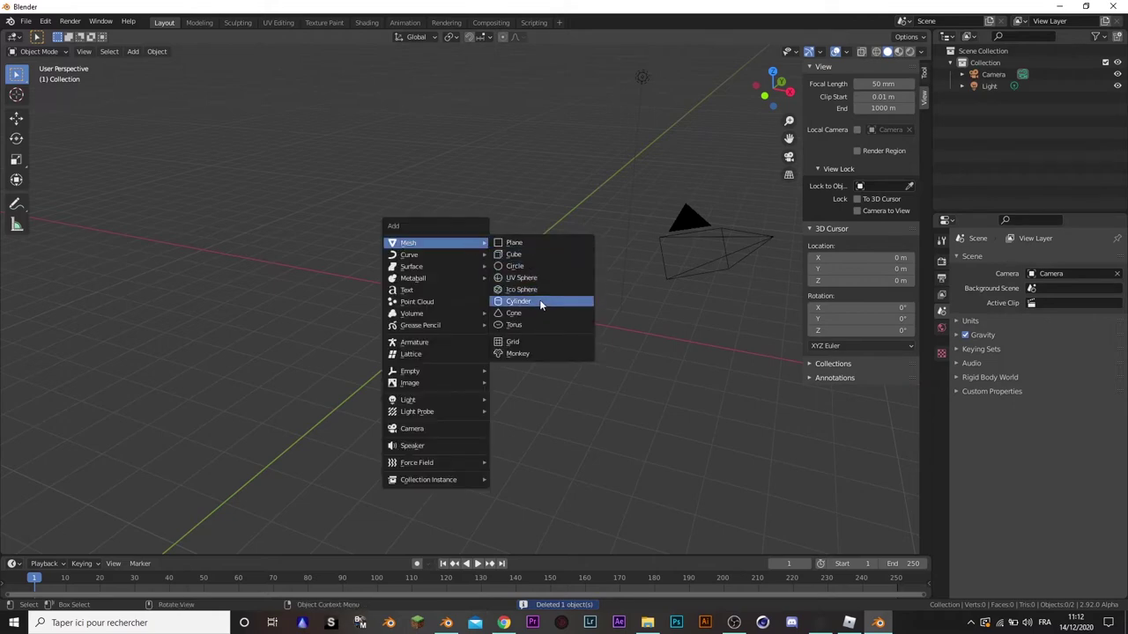
{"action": "left_click", "coordinate": [541, 304]}
{"action": "mouse_move", "coordinate": [585, 318]}
{"action": "middle_mouse_down"}
{"action": "mouse_move", "coordinate": [512, 323]}
{"action": "mouse_move", "coordinate": [544, 267]}
{"action": "mouse_move", "coordinate": [571, 267]}
{"action": "middle_mouse_up"}
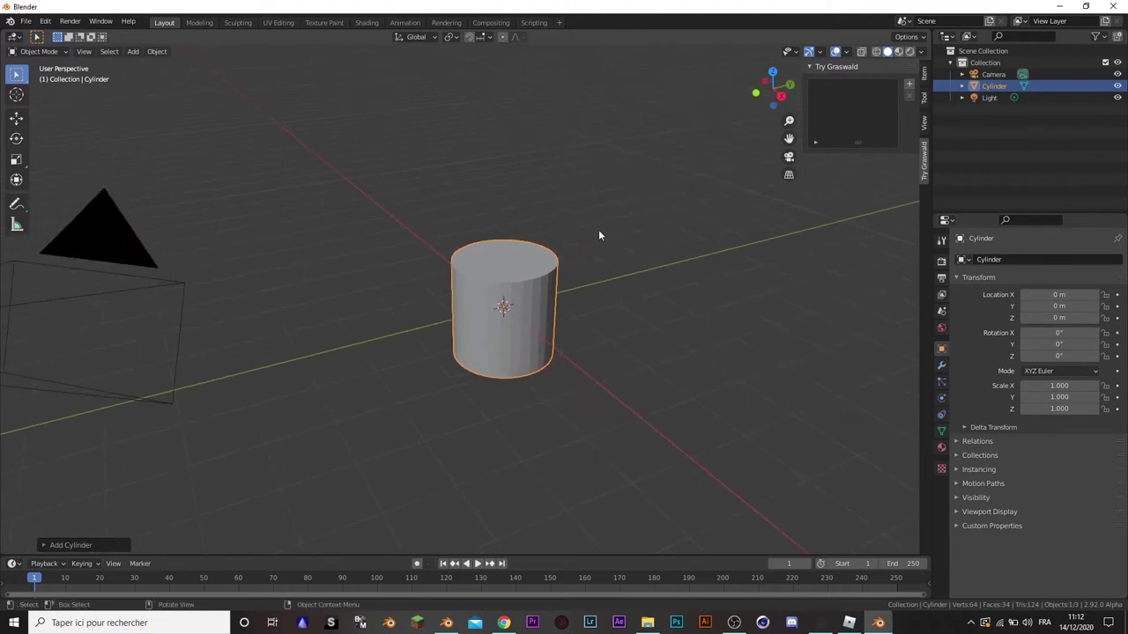
- In Edit Mode, rotate the cylinder mesh 90° about X so it lies on its side
{"action": "key", "text": "Tab"}
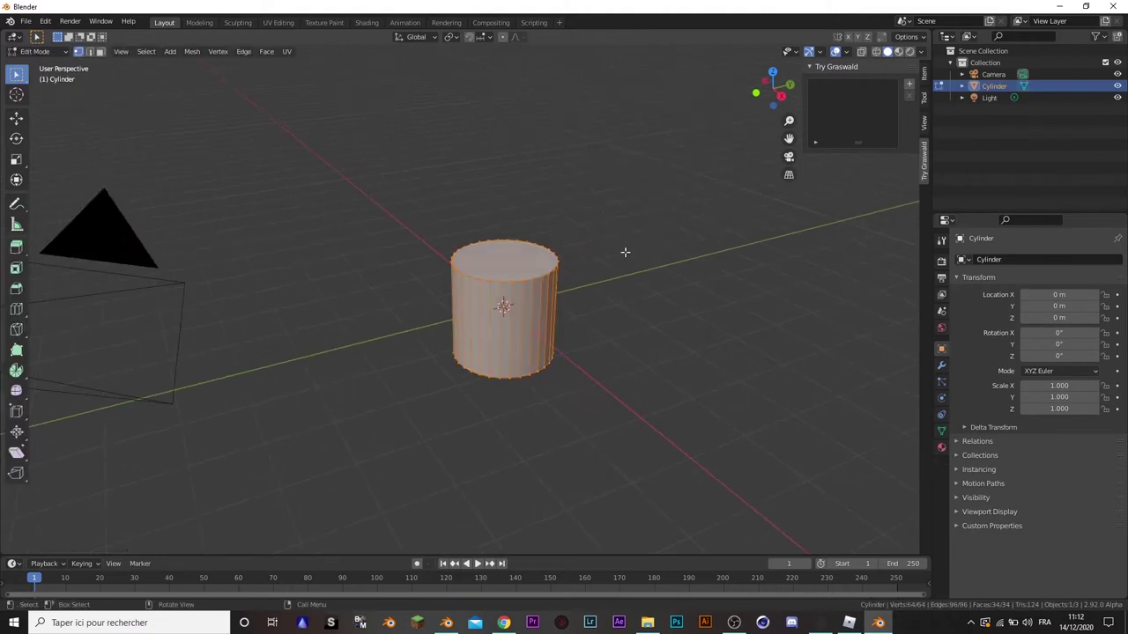
{"action": "middle_click_drag", "start_coordinate": [625, 252], "coordinate": [572, 196]}
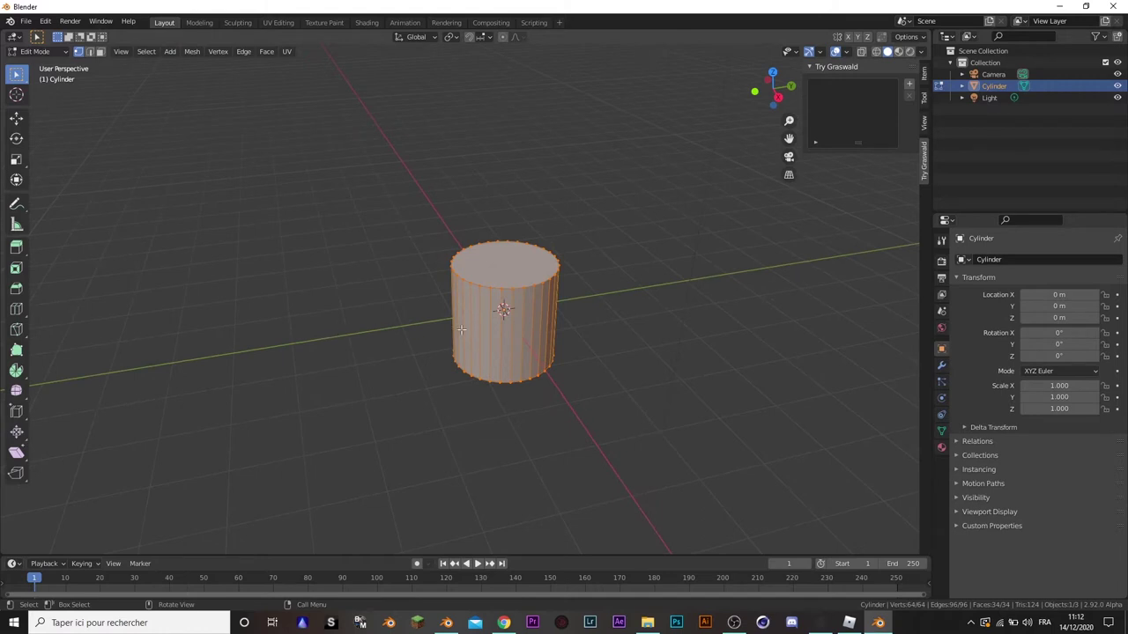
{"action": "scroll", "coordinate": [567, 410], "scroll_direction": "up", "scroll_amount": 1}
{"action": "key", "text": "r"}
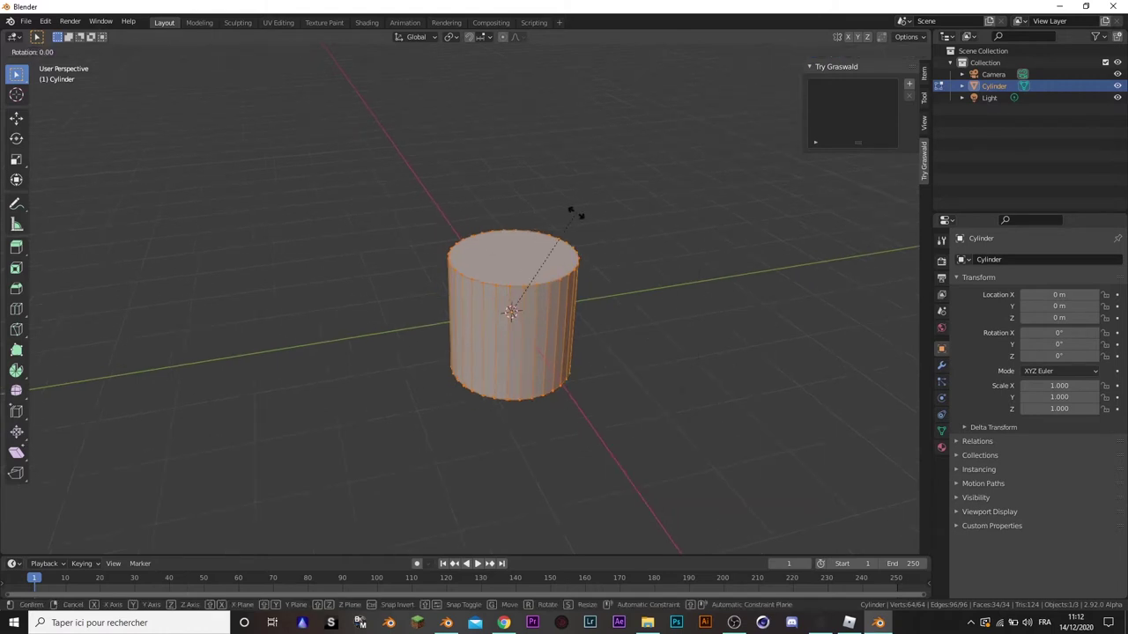
{"action": "key", "text": "x"}
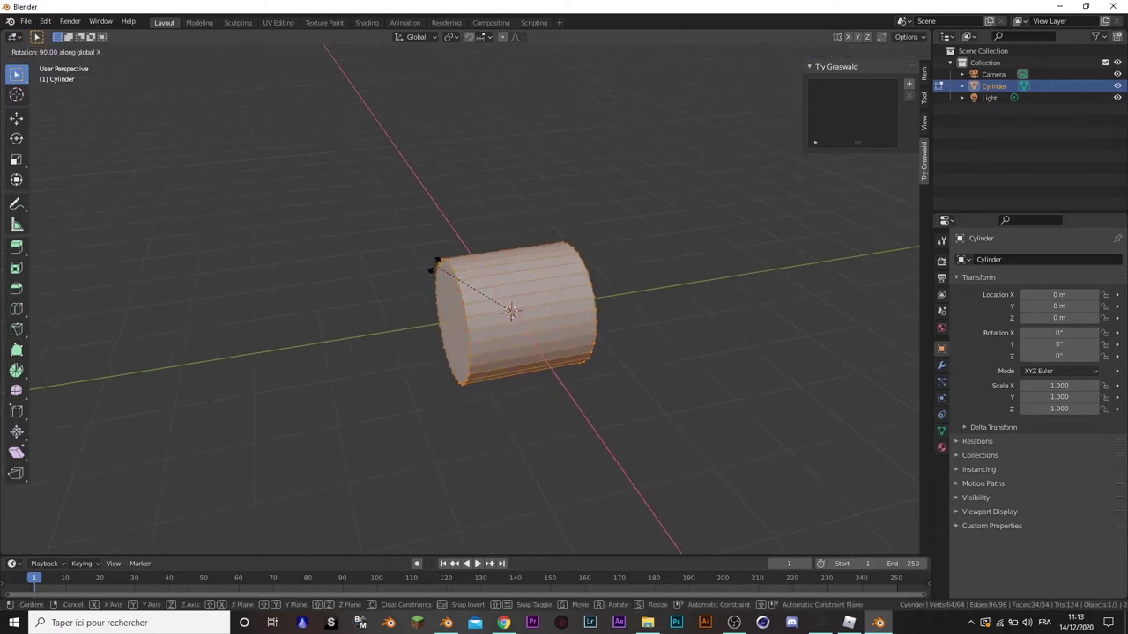
{"action": "key", "text": "Return"}
{"action": "key", "text": "Tab"}
{"action": "middle_click_drag", "start_coordinate": [496, 273], "coordinate": [571, 312]}
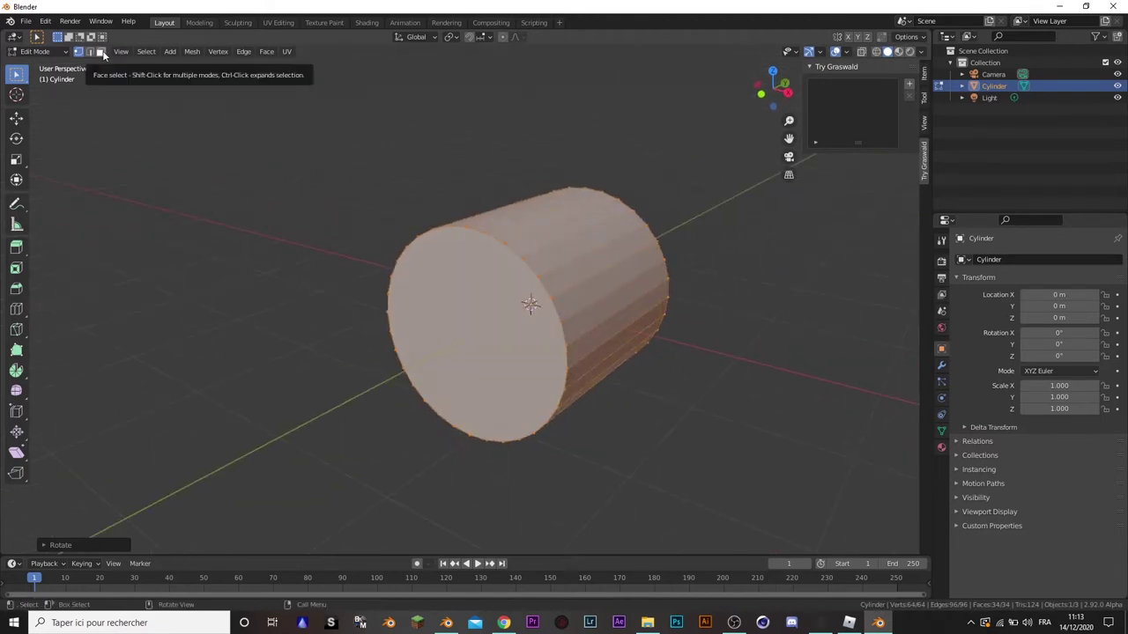
- In face select mode, select both cylinder end caps and delete them as faces
{"action": "left_click", "coordinate": [100, 51]}
{"action": "key", "text": "alt+a"}
{"action": "left_click", "coordinate": [459, 333]}
{"action": "mouse_move", "coordinate": [814, 297]}
{"action": "middle_mouse_down"}
{"action": "mouse_move", "coordinate": [307, 282]}
{"action": "mouse_move", "coordinate": [529, 303]}
{"action": "mouse_move", "coordinate": [486, 330]}
{"action": "middle_mouse_up"}
{"action": "left_click", "coordinate": [643, 330], "text": "shift"}
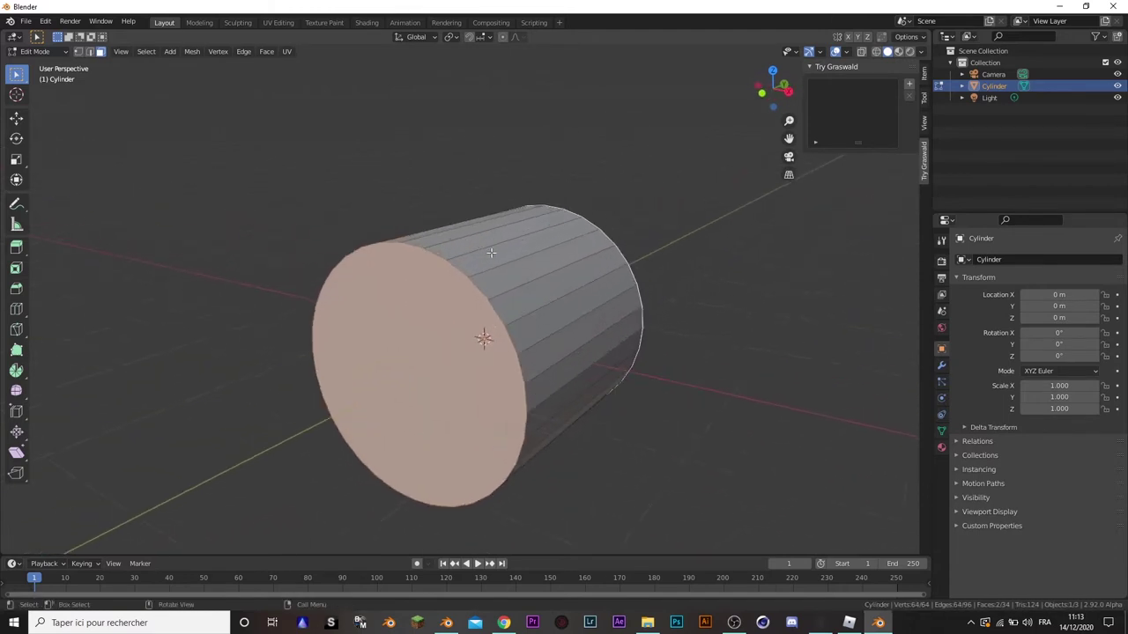
{"action": "key", "text": "x"}
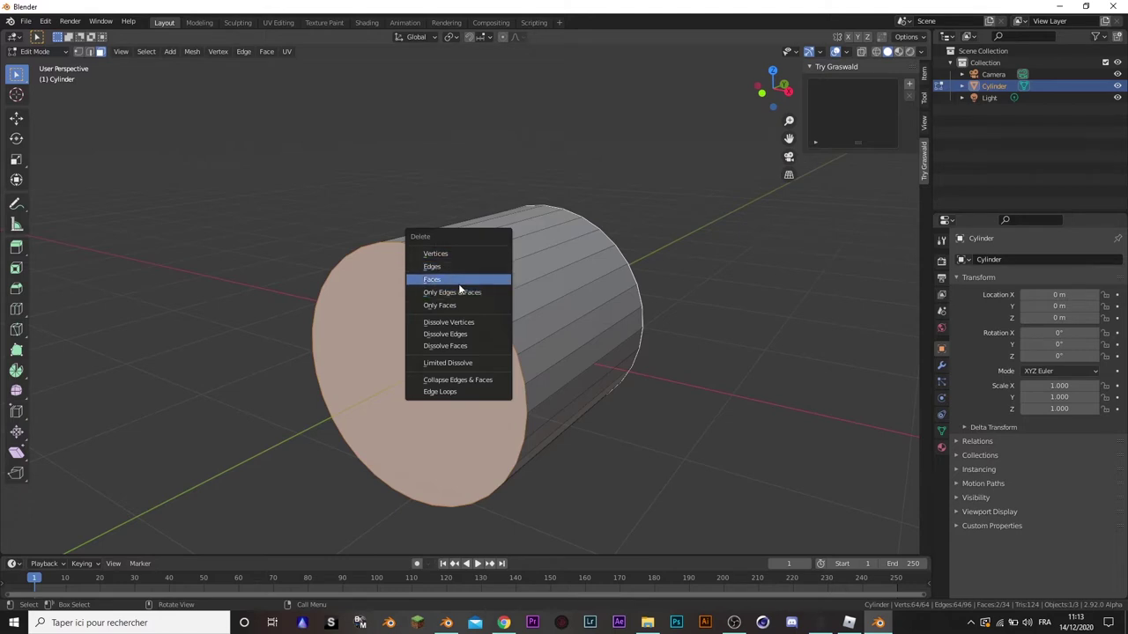
{"action": "left_click", "coordinate": [458, 279]}
{"action": "middle_click_drag", "start_coordinate": [268, 346], "coordinate": [534, 314]}
{"action": "scroll", "coordinate": [555, 316], "scroll_direction": "down", "scroll_amount": 3}
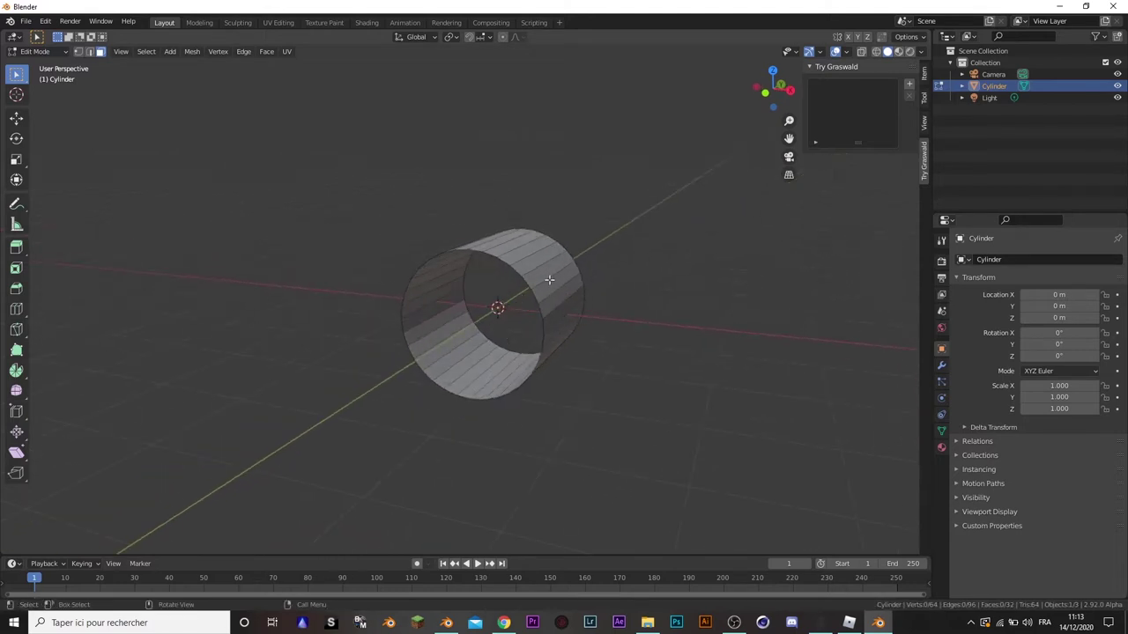
- Select the whole tube and scale it along Y into a long tube
{"action": "key", "text": "a"}
{"action": "key", "text": "s"}
{"action": "key", "text": "y"}
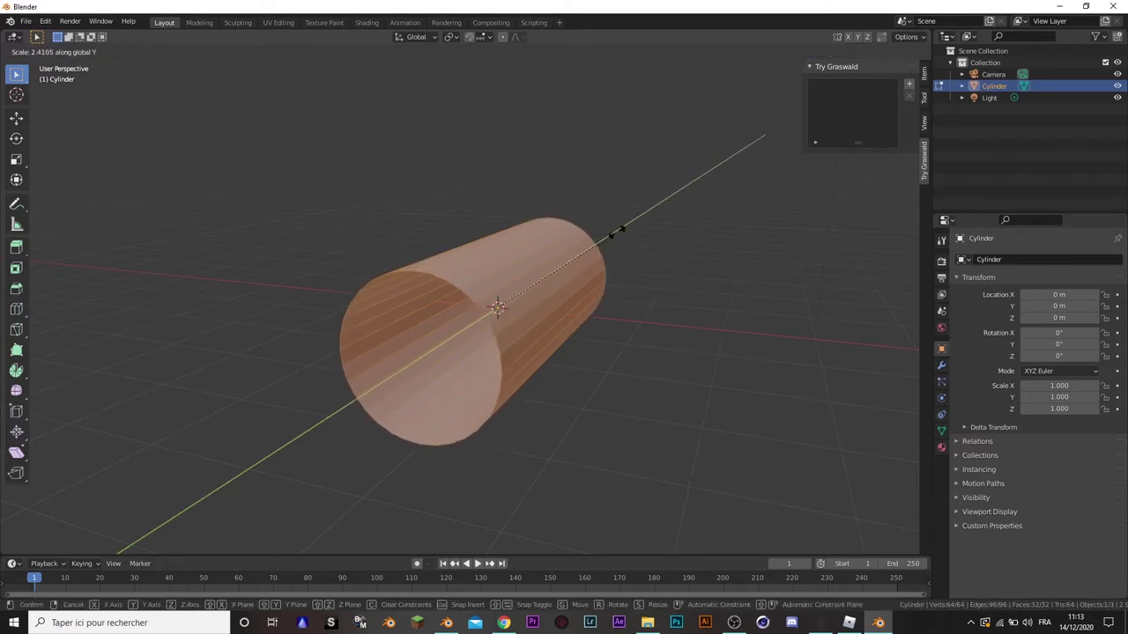
{"action": "left_click", "coordinate": [637, 213]}
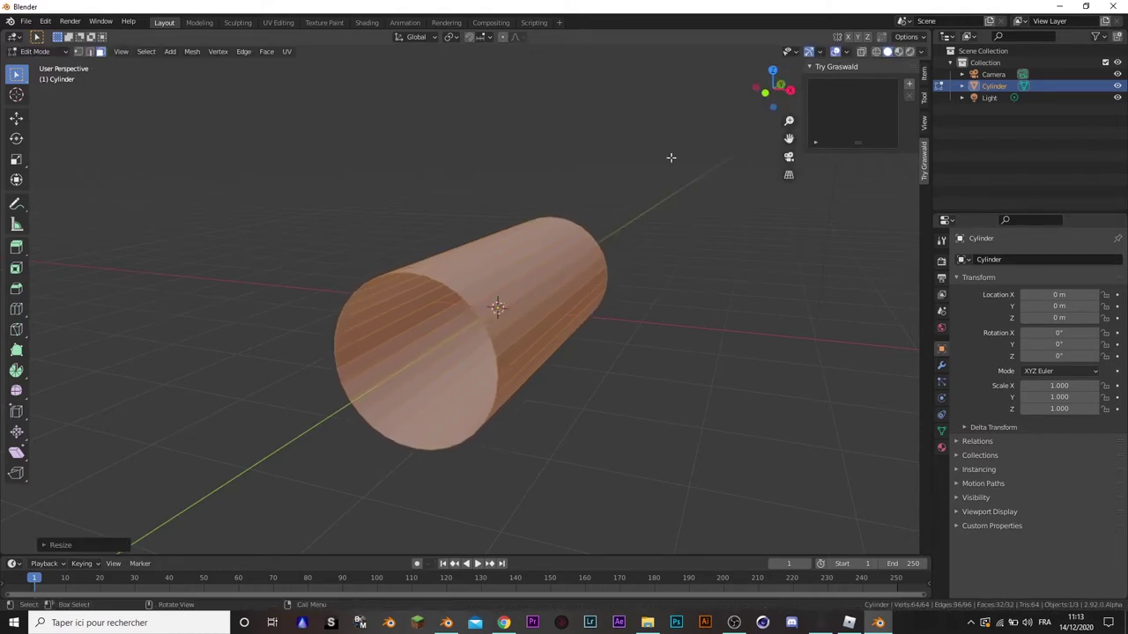
{"action": "mouse_move", "coordinate": [437, 321]}
{"action": "middle_mouse_down"}
{"action": "mouse_move", "coordinate": [545, 262]}
{"action": "mouse_move", "coordinate": [529, 300]}
{"action": "mouse_move", "coordinate": [569, 294]}
{"action": "middle_mouse_up"}
{"action": "scroll", "coordinate": [528, 299], "scroll_direction": "down", "scroll_amount": 3}
{"action": "scroll", "coordinate": [528, 300], "scroll_direction": "up", "scroll_amount": 2}
- Scale the tube up uniformly, then return to Object Mode
{"action": "key", "text": "s"}
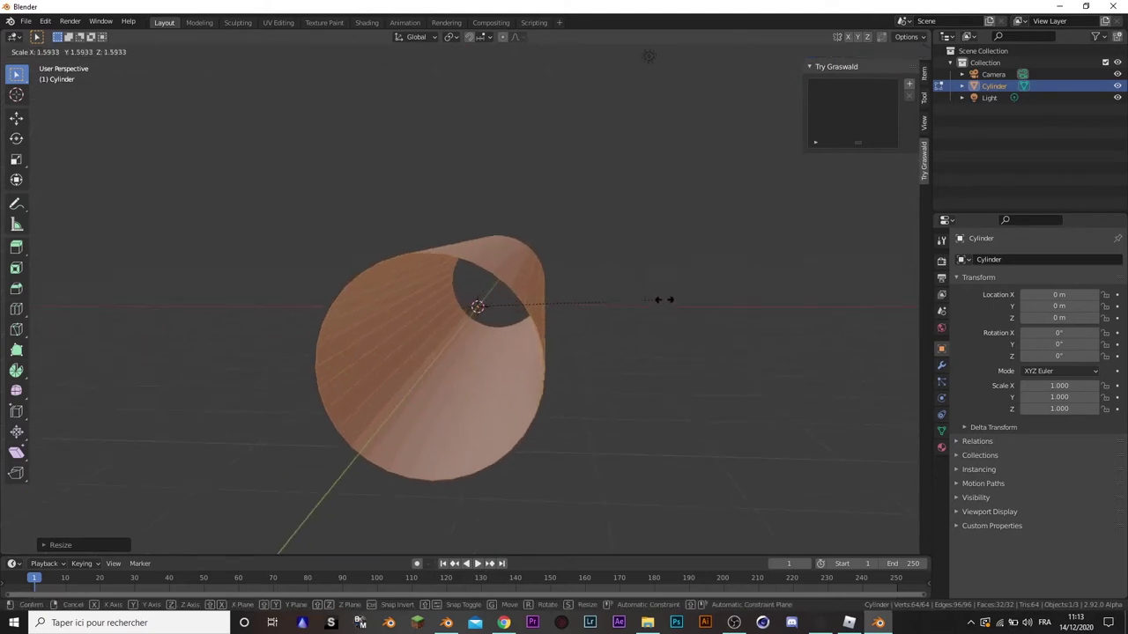
{"action": "left_click", "coordinate": [755, 264]}
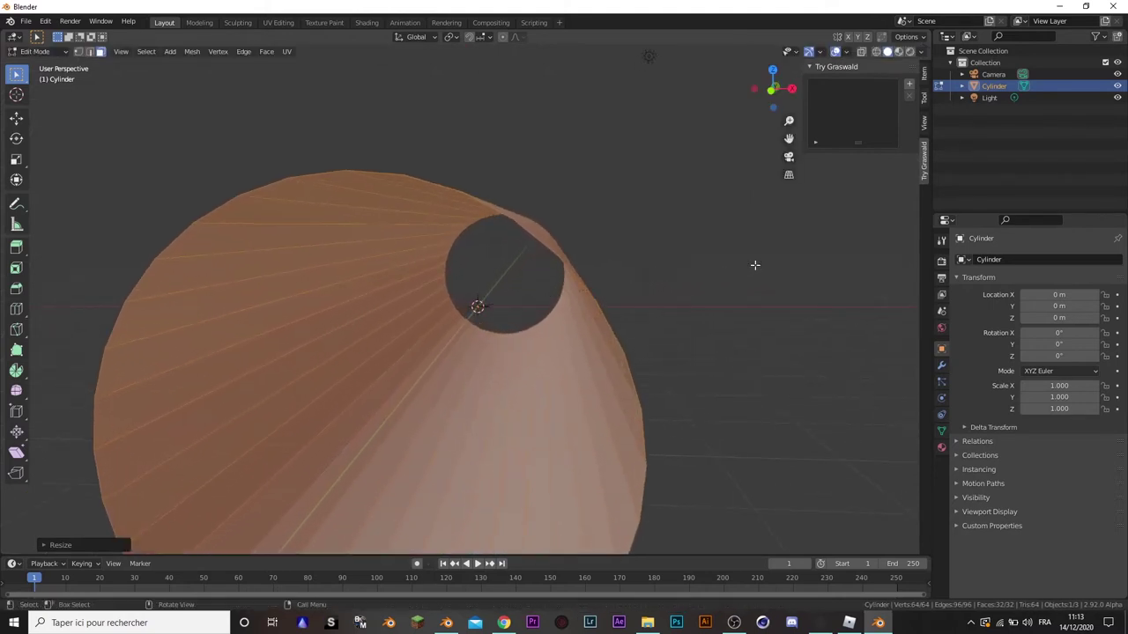
{"action": "scroll", "coordinate": [737, 287], "scroll_direction": "down", "scroll_amount": 4}
{"action": "middle_click_drag", "start_coordinate": [707, 305], "coordinate": [635, 319]}
{"action": "key", "text": "Tab"}
{"action": "left_click", "coordinate": [509, 391]}
- Select the tube and show its size and position values in the sidebar
{"action": "scroll", "coordinate": [422, 326], "scroll_direction": "up", "scroll_amount": 2}
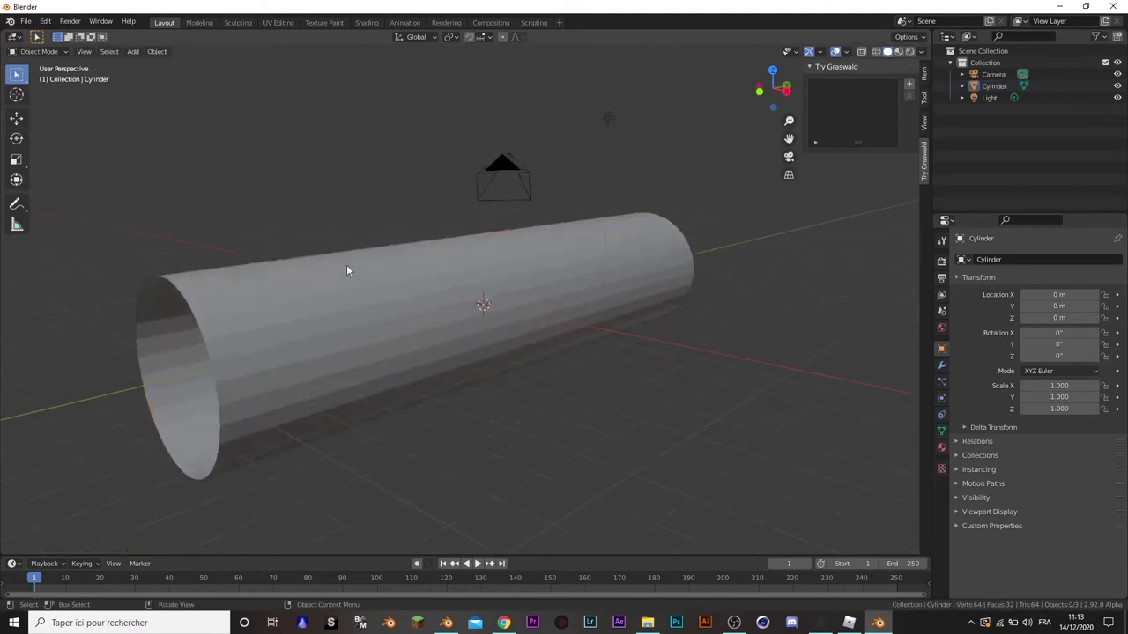
{"action": "left_click", "coordinate": [653, 236]}
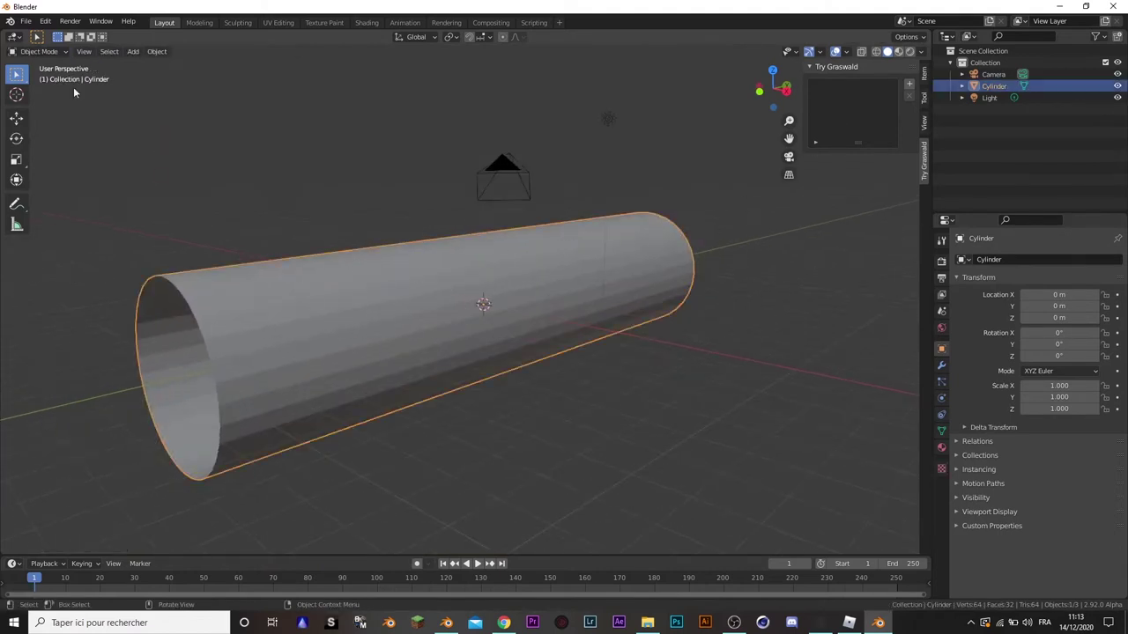
{"action": "left_click", "coordinate": [924, 72]}
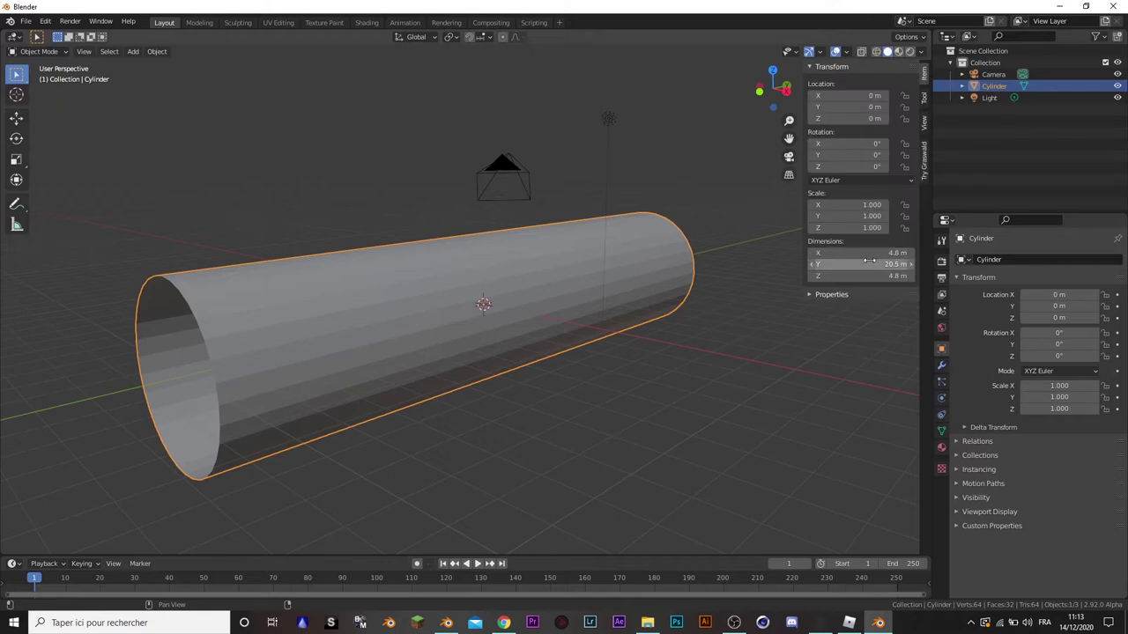
{"action": "mouse_move", "coordinate": [744, 305]}
{"action": "middle_mouse_down"}
{"action": "mouse_move", "coordinate": [678, 319]}
{"action": "mouse_move", "coordinate": [459, 270]}
{"action": "mouse_move", "coordinate": [541, 276]}
{"action": "middle_mouse_up"}
- Shrink the cylinder mesh uniformly twice in Edit Mode, toward about 2.95 m across
{"action": "key", "text": "Tab"}
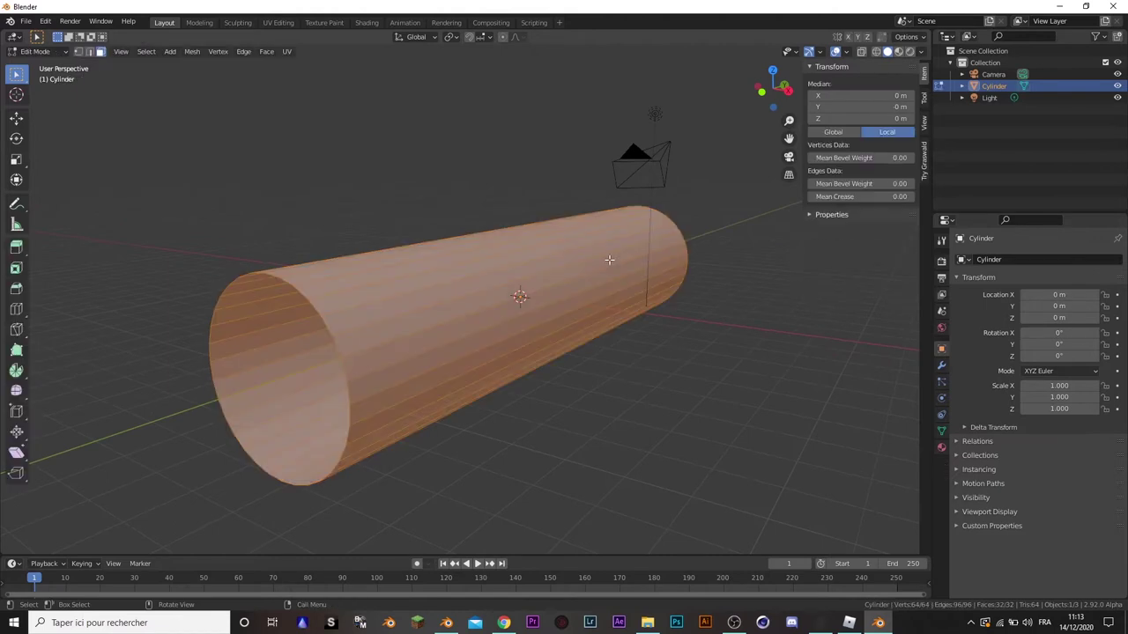
{"action": "key", "text": "s"}
{"action": "left_click", "coordinate": [600, 261]}
{"action": "key", "text": "Tab"}
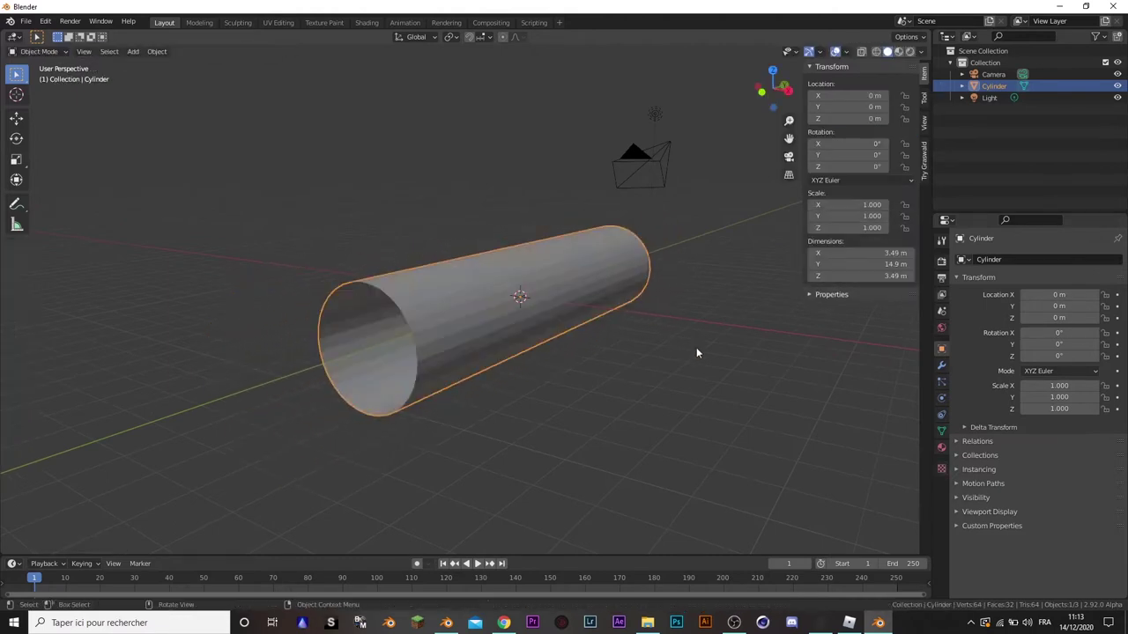
{"action": "middle_click_drag", "start_coordinate": [594, 354], "coordinate": [629, 345]}
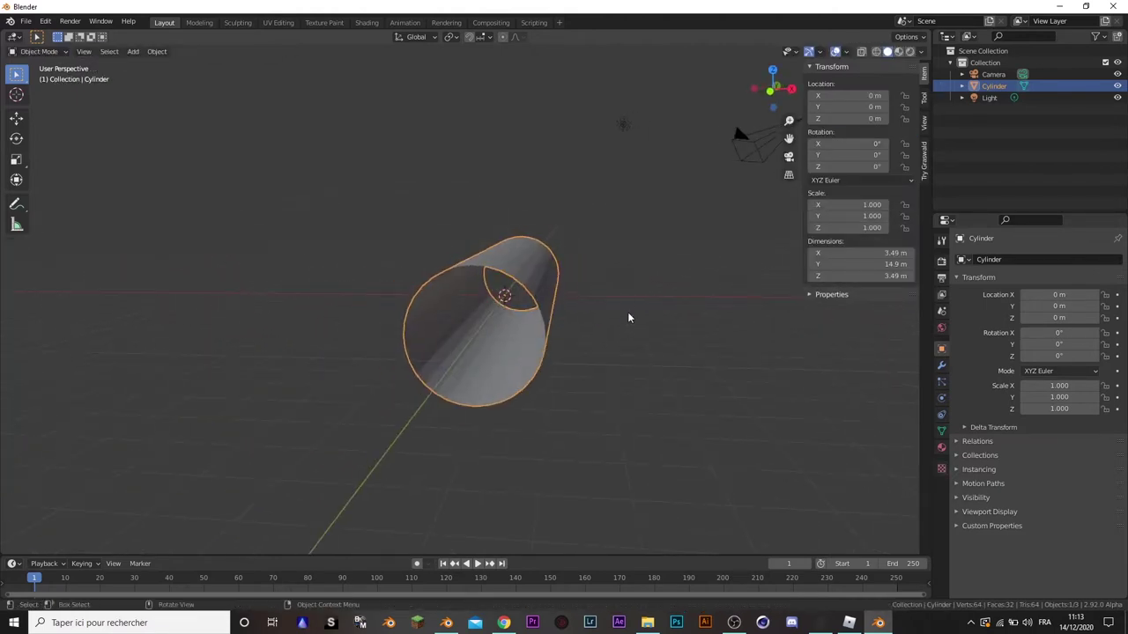
{"action": "key", "text": "Tab"}
{"action": "key", "text": "s"}
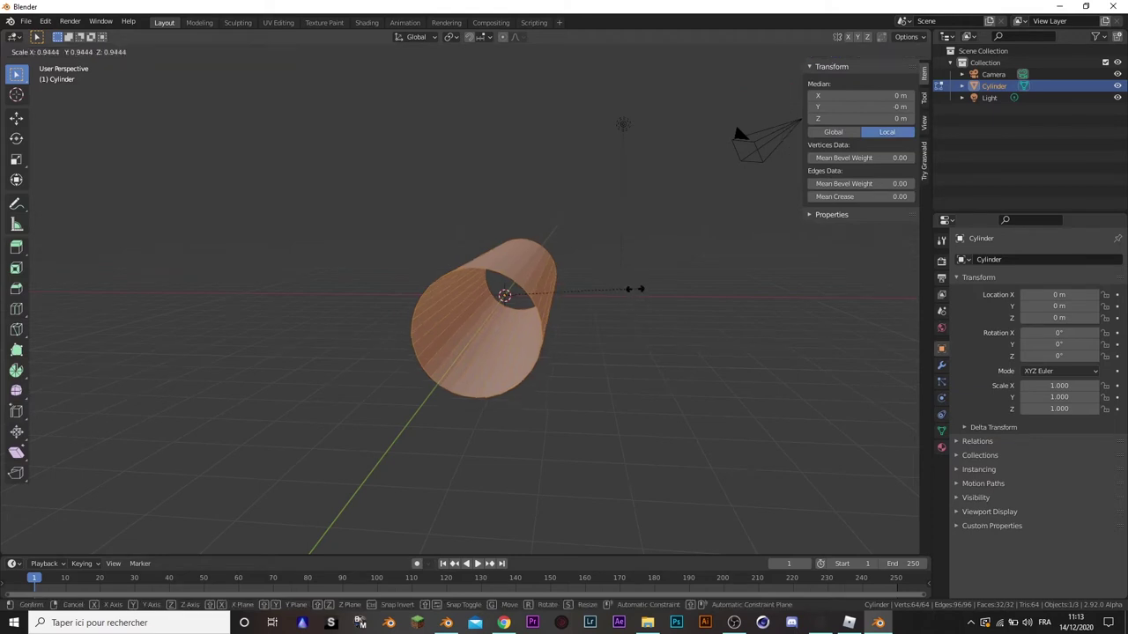
{"action": "left_click", "coordinate": [622, 292]}
{"action": "key", "text": "Tab"}
- Re-enter Edit Mode on the tube and deselect all its geometry
{"action": "middle_click_drag", "start_coordinate": [595, 318], "coordinate": [728, 297]}
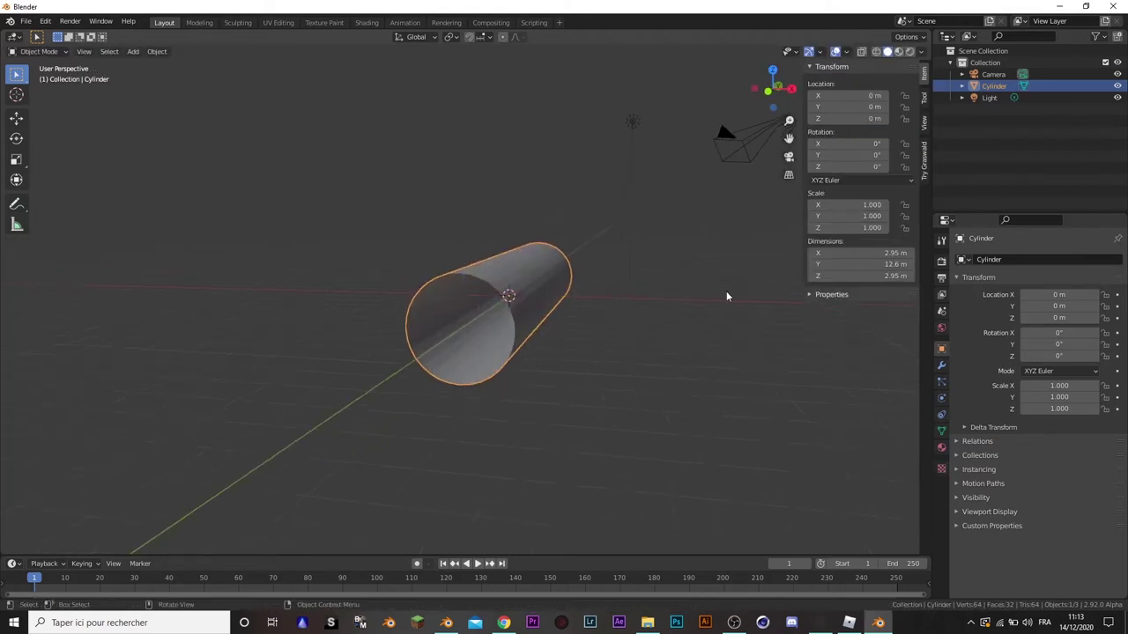
{"action": "mouse_move", "coordinate": [811, 350]}
{"action": "middle_mouse_down"}
{"action": "mouse_move", "coordinate": [591, 420]}
{"action": "mouse_move", "coordinate": [638, 394]}
{"action": "middle_mouse_up"}
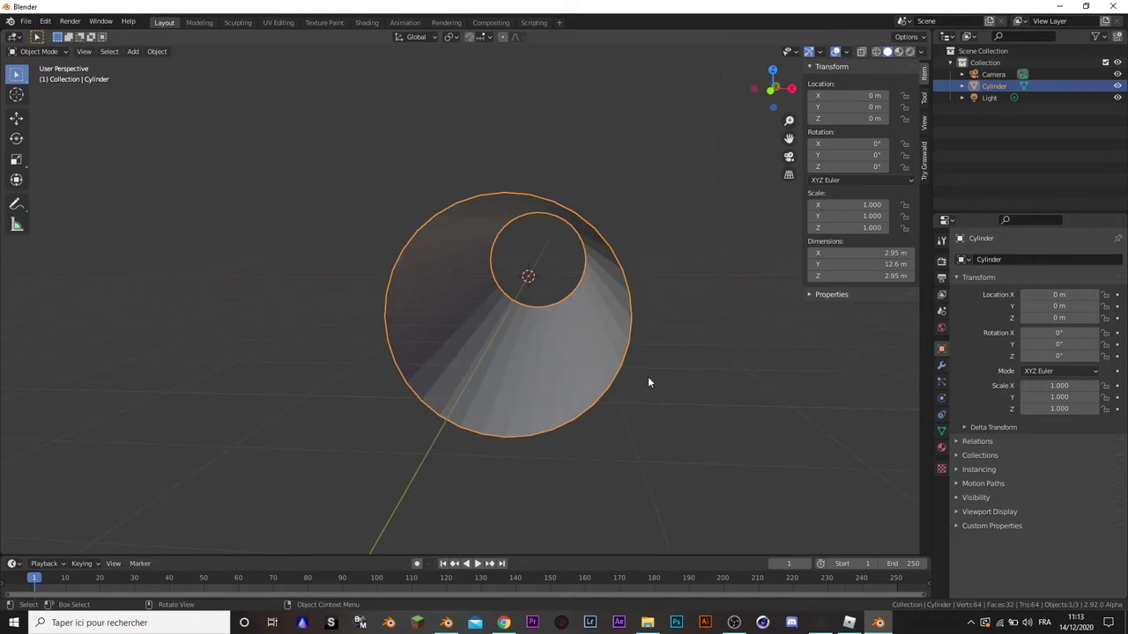
{"action": "key", "text": "Tab"}
{"action": "mouse_move", "coordinate": [620, 398]}
{"action": "middle_mouse_down"}
{"action": "mouse_move", "coordinate": [584, 383]}
{"action": "mouse_move", "coordinate": [610, 385]}
{"action": "mouse_move", "coordinate": [597, 373]}
{"action": "mouse_move", "coordinate": [620, 270]}
{"action": "mouse_move", "coordinate": [574, 297]}
{"action": "mouse_move", "coordinate": [476, 323]}
{"action": "mouse_move", "coordinate": [475, 239]}
{"action": "mouse_move", "coordinate": [509, 313]}
{"action": "middle_mouse_up"}
{"action": "left_click", "coordinate": [623, 335]}
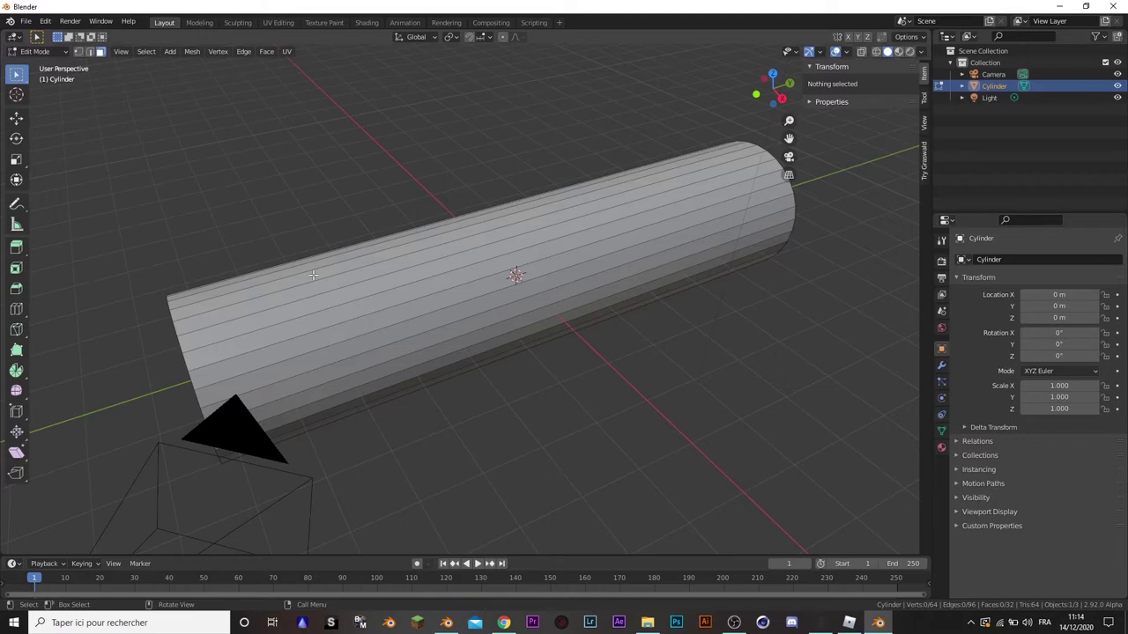
- Try a 38-ring loop cut along the cylinder, inspect it, then discard it
{"action": "middle_click_drag", "start_coordinate": [313, 276], "coordinate": [481, 393]}
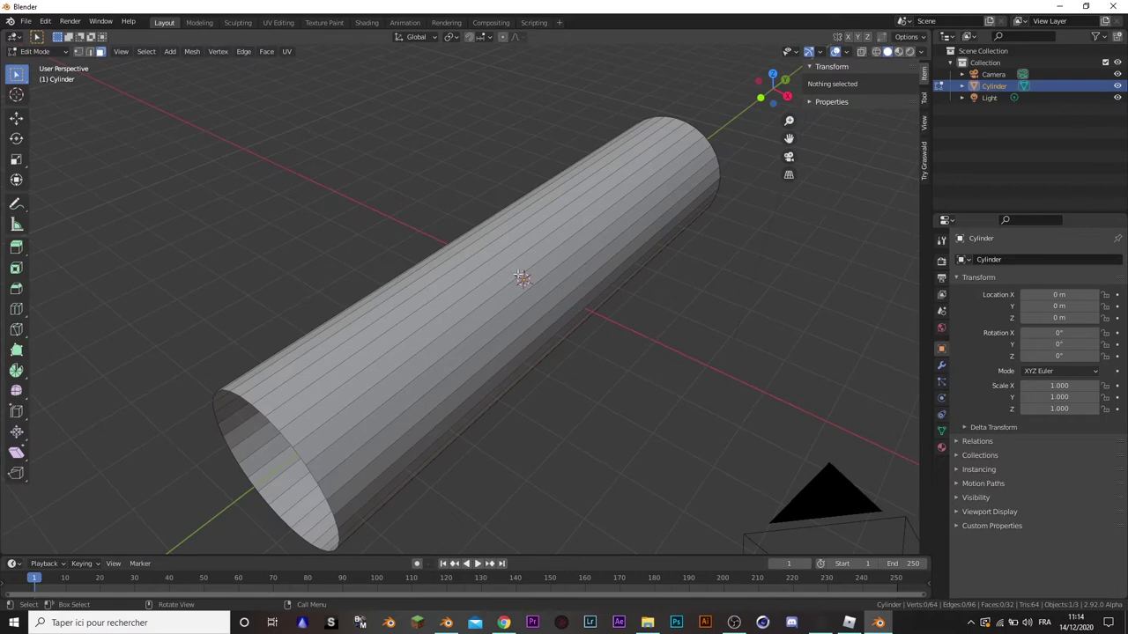
{"action": "key", "text": "ctrl"}
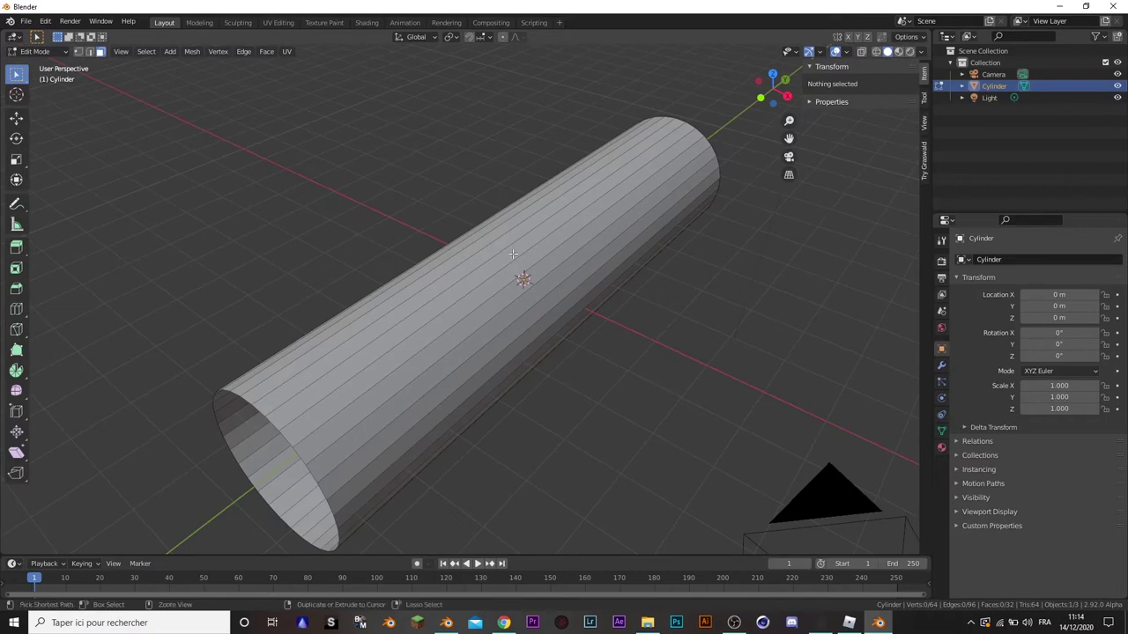
{"action": "key", "text": "ctrl+r"}
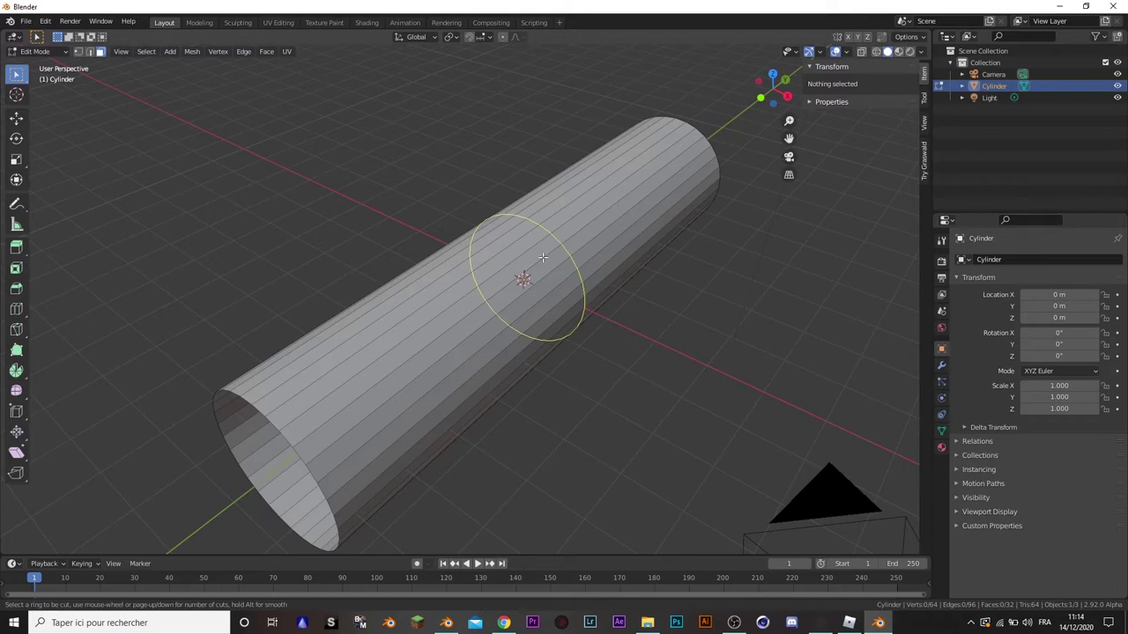
{"action": "scroll", "coordinate": [543, 258], "scroll_direction": "up", "scroll_amount": 1}
{"action": "scroll", "coordinate": [543, 257], "scroll_direction": "up", "scroll_amount": 2}
{"action": "scroll", "coordinate": [542, 258], "scroll_direction": "up", "scroll_amount": 2}
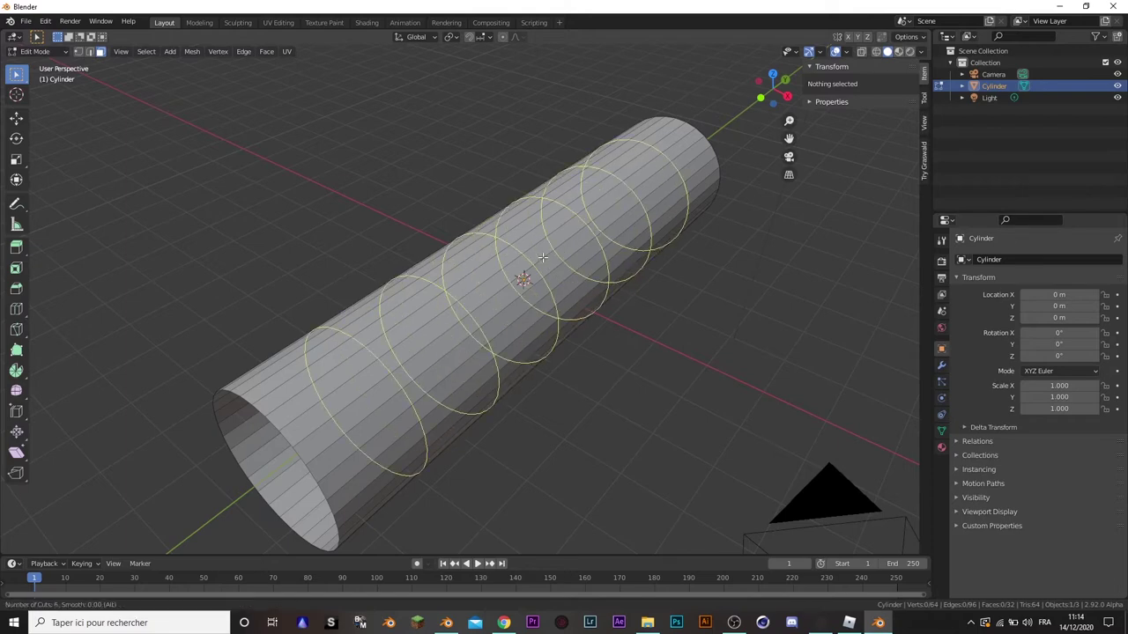
{"action": "scroll", "coordinate": [543, 258], "scroll_direction": "up", "scroll_amount": 2}
{"action": "scroll", "coordinate": [543, 258], "scroll_direction": "up", "scroll_amount": 1}
{"action": "scroll", "coordinate": [542, 257], "scroll_direction": "up", "scroll_amount": 2}
{"action": "scroll", "coordinate": [542, 257], "scroll_direction": "up", "scroll_amount": 2}
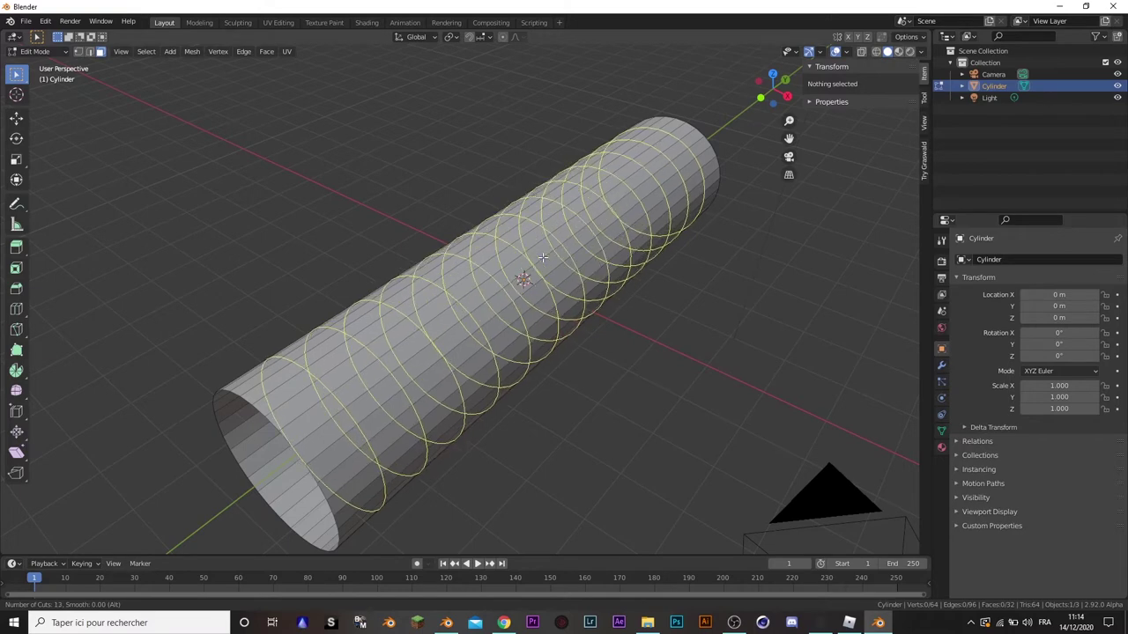
{"action": "scroll", "coordinate": [543, 257], "scroll_direction": "up", "scroll_amount": 3}
{"action": "scroll", "coordinate": [543, 257], "scroll_direction": "up", "scroll_amount": 9}
{"action": "scroll", "coordinate": [542, 258], "scroll_direction": "up", "scroll_amount": 9}
{"action": "scroll", "coordinate": [543, 258], "scroll_direction": "up", "scroll_amount": 9}
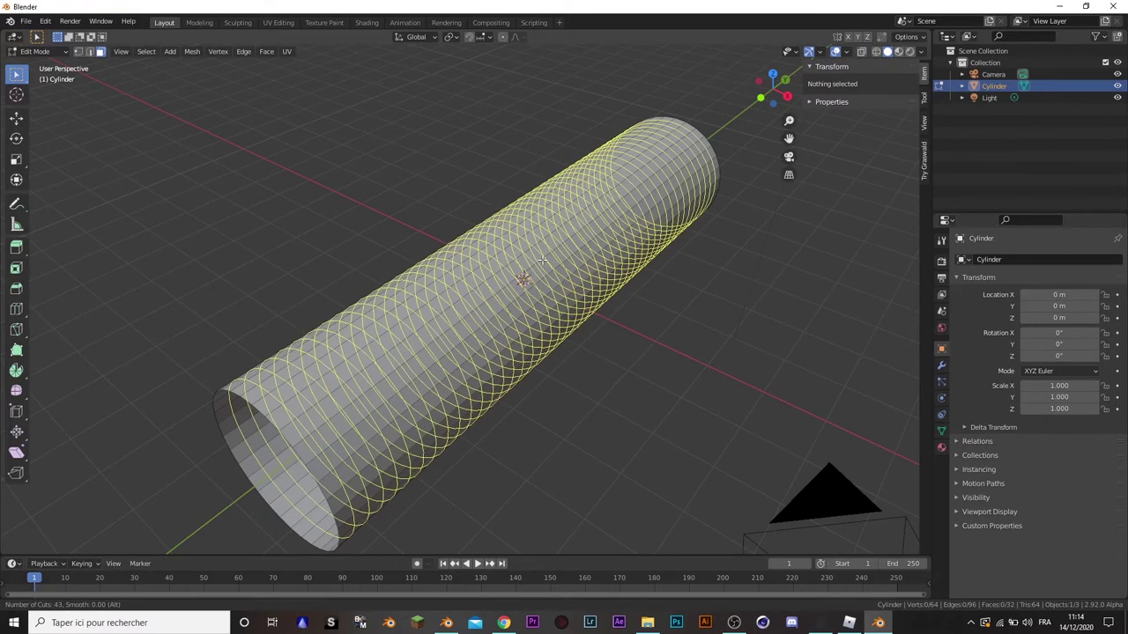
{"action": "scroll", "coordinate": [543, 257], "scroll_direction": "down", "scroll_amount": 2}
{"action": "scroll", "coordinate": [543, 258], "scroll_direction": "down", "scroll_amount": 2}
{"action": "scroll", "coordinate": [543, 258], "scroll_direction": "down", "scroll_amount": 1}
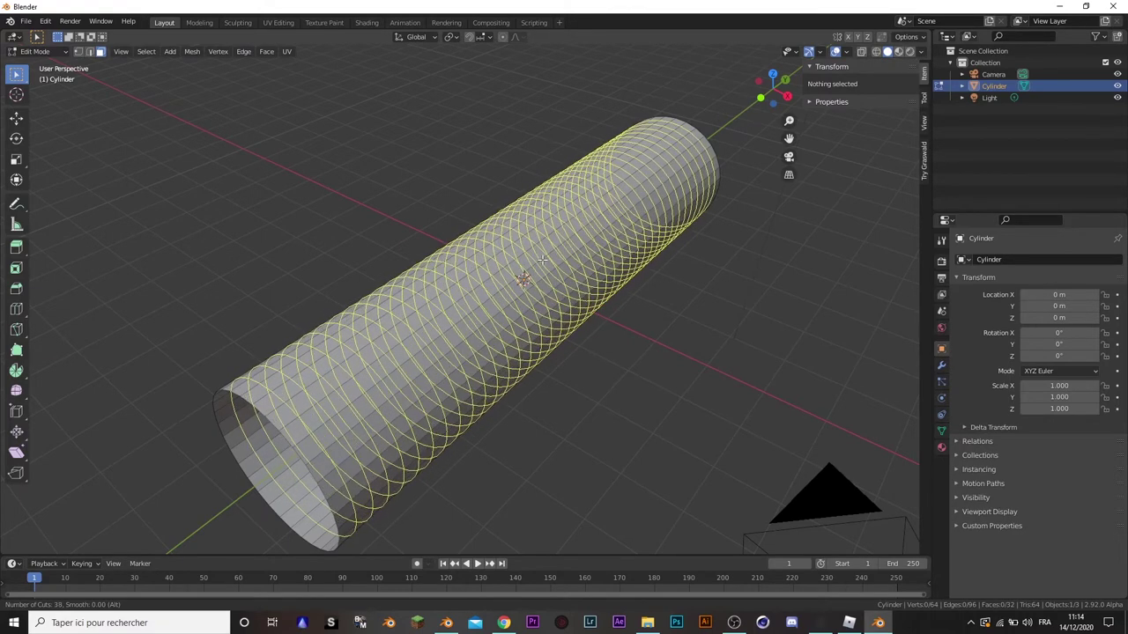
{"action": "left_click", "coordinate": [542, 257]}
{"action": "right_click", "coordinate": [543, 257]}
{"action": "mouse_move", "coordinate": [543, 258]}
{"action": "middle_mouse_down"}
{"action": "mouse_move", "coordinate": [524, 376]}
{"action": "mouse_move", "coordinate": [583, 330]}
{"action": "middle_mouse_up"}
{"action": "mouse_move", "coordinate": [556, 391]}
{"action": "middle_mouse_down"}
{"action": "mouse_move", "coordinate": [582, 344]}
{"action": "mouse_move", "coordinate": [555, 349]}
{"action": "middle_mouse_up"}
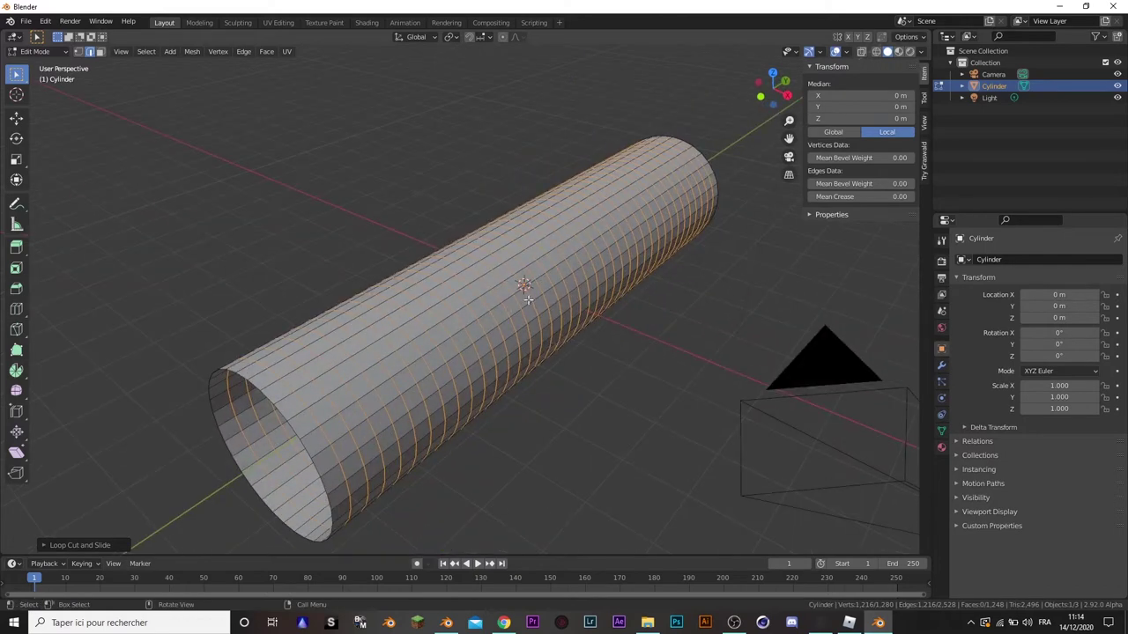
{"action": "key", "text": "alt+a"}
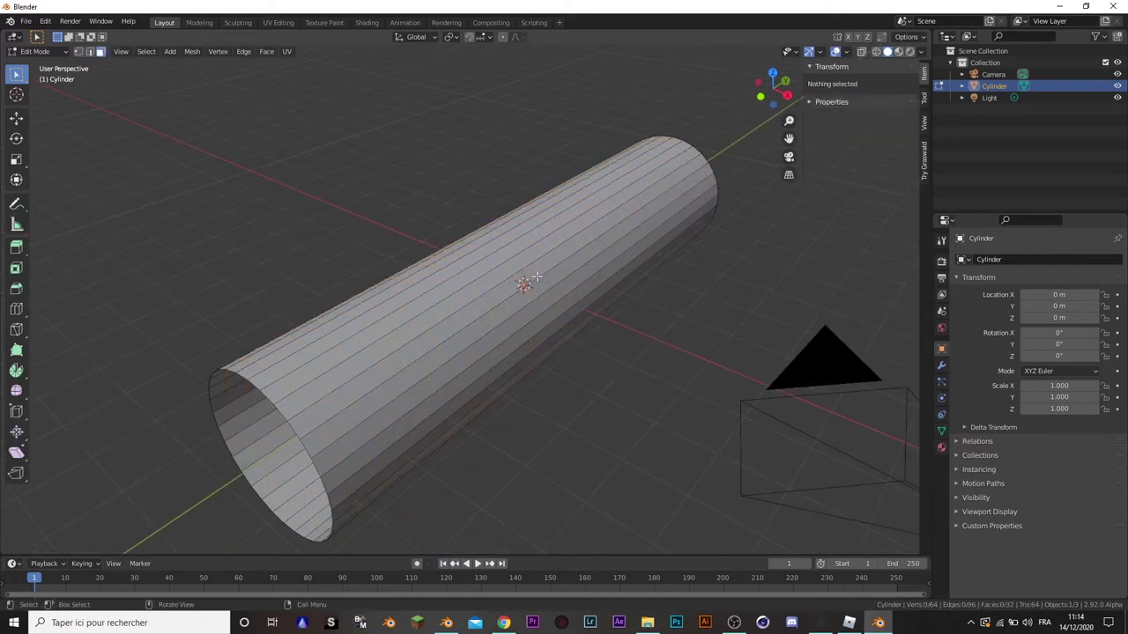
- Redo the loop cut with 43 evenly spaced rings and deselect everything
{"action": "key", "text": "ctrl+r"}
{"action": "scroll", "coordinate": [535, 279], "scroll_direction": "up", "scroll_amount": 11}
{"action": "scroll", "coordinate": [526, 282], "scroll_direction": "up", "scroll_amount": 10}
{"action": "scroll", "coordinate": [526, 282], "scroll_direction": "up", "scroll_amount": 11}
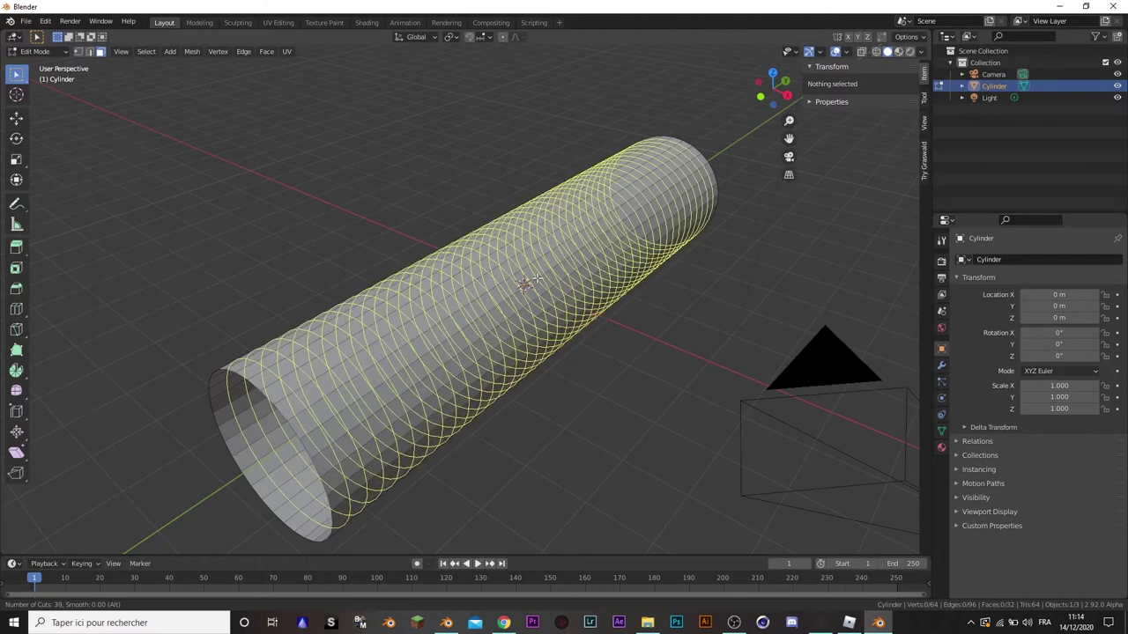
{"action": "scroll", "coordinate": [525, 282], "scroll_direction": "up", "scroll_amount": 10}
{"action": "left_click", "coordinate": [540, 276]}
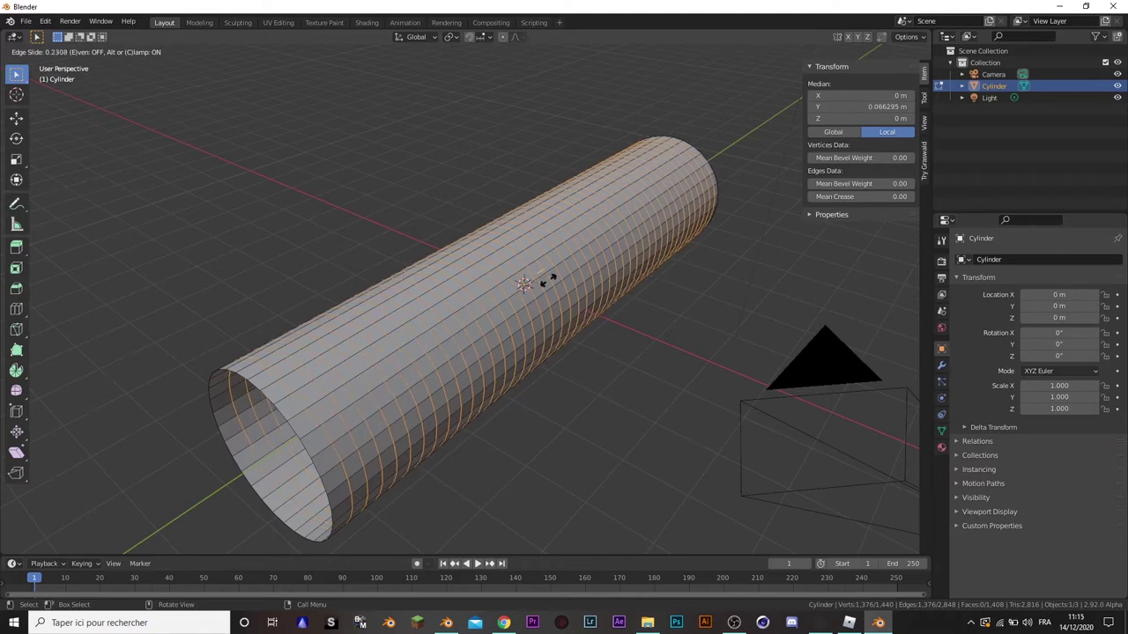
{"action": "left_click", "coordinate": [548, 280]}
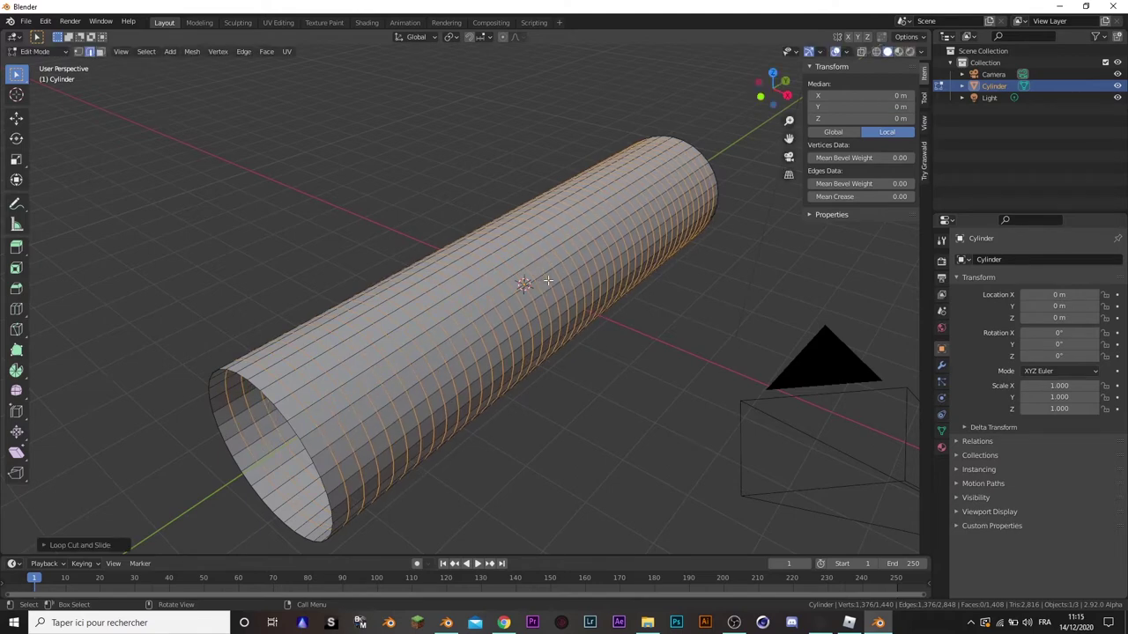
{"action": "middle_click_drag", "start_coordinate": [536, 322], "coordinate": [573, 310]}
{"action": "key", "text": "alt+a"}
{"action": "mouse_move", "coordinate": [659, 364]}
{"action": "middle_mouse_down"}
{"action": "mouse_move", "coordinate": [614, 348]}
{"action": "mouse_move", "coordinate": [608, 300]}
{"action": "middle_mouse_up"}
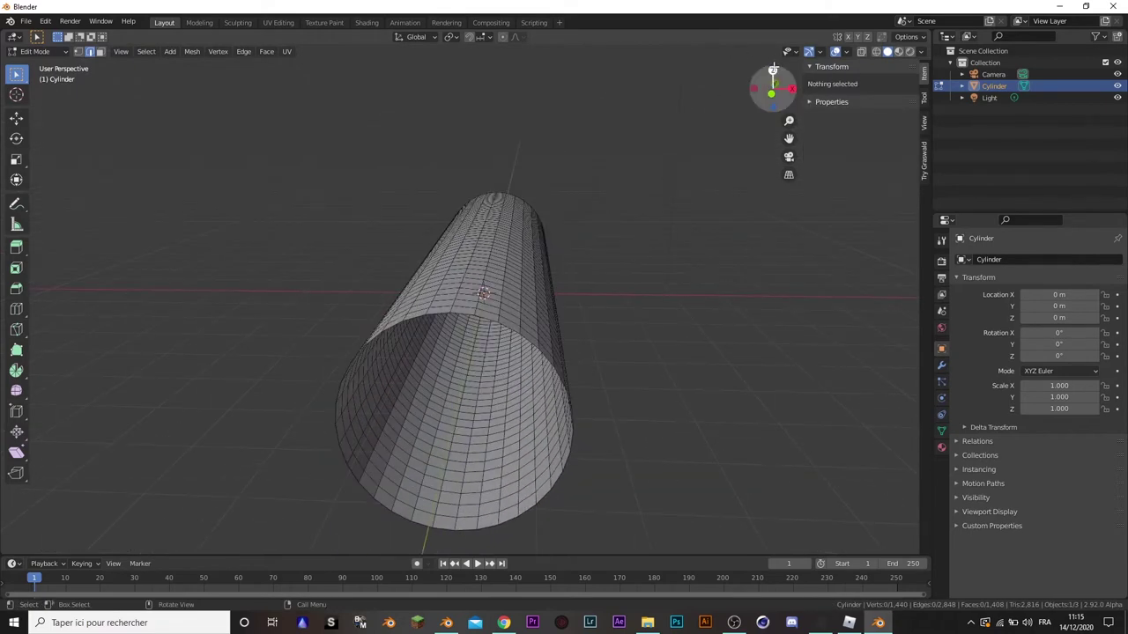
- Switch to top view and enable proportional editing with its falloff shape options
{"action": "left_click", "coordinate": [772, 69]}
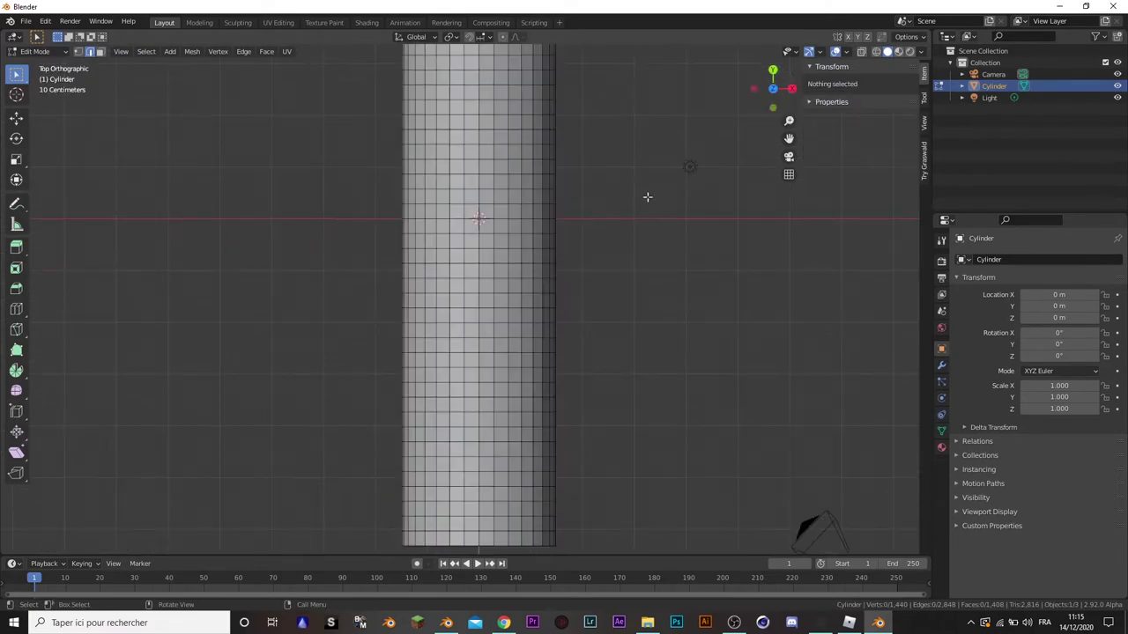
{"action": "scroll", "coordinate": [672, 211], "scroll_direction": "up", "scroll_amount": 3, "text": "shift"}
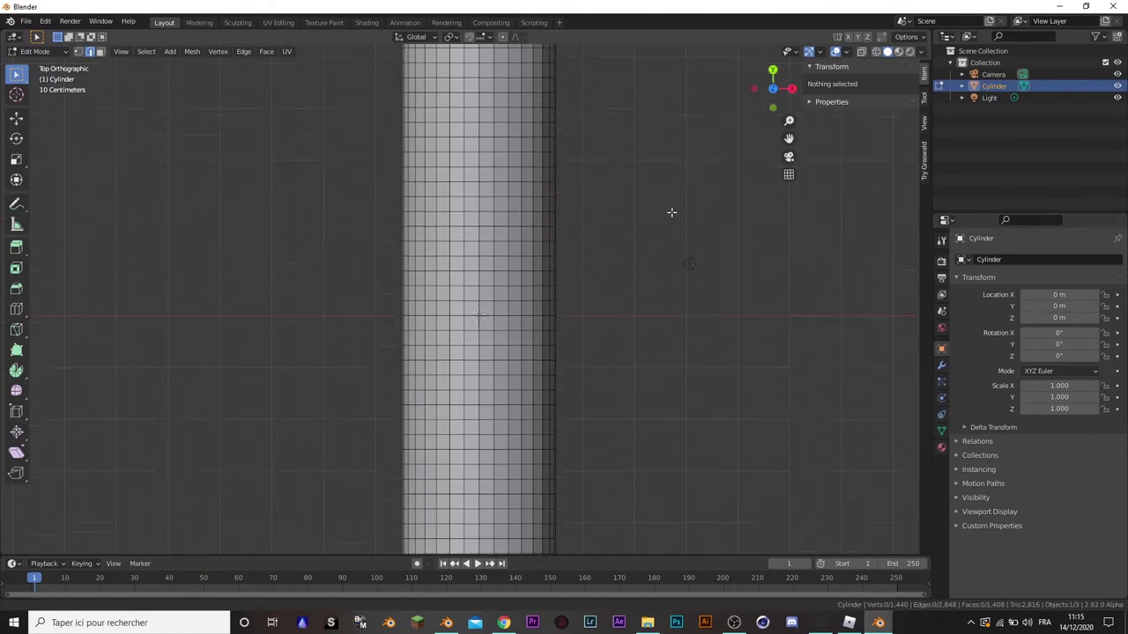
{"action": "scroll", "coordinate": [665, 225], "scroll_direction": "up", "scroll_amount": 3, "text": "shift"}
{"action": "scroll", "coordinate": [577, 252], "scroll_direction": "down", "scroll_amount": 2}
{"action": "scroll", "coordinate": [575, 255], "scroll_direction": "down", "scroll_amount": 1}
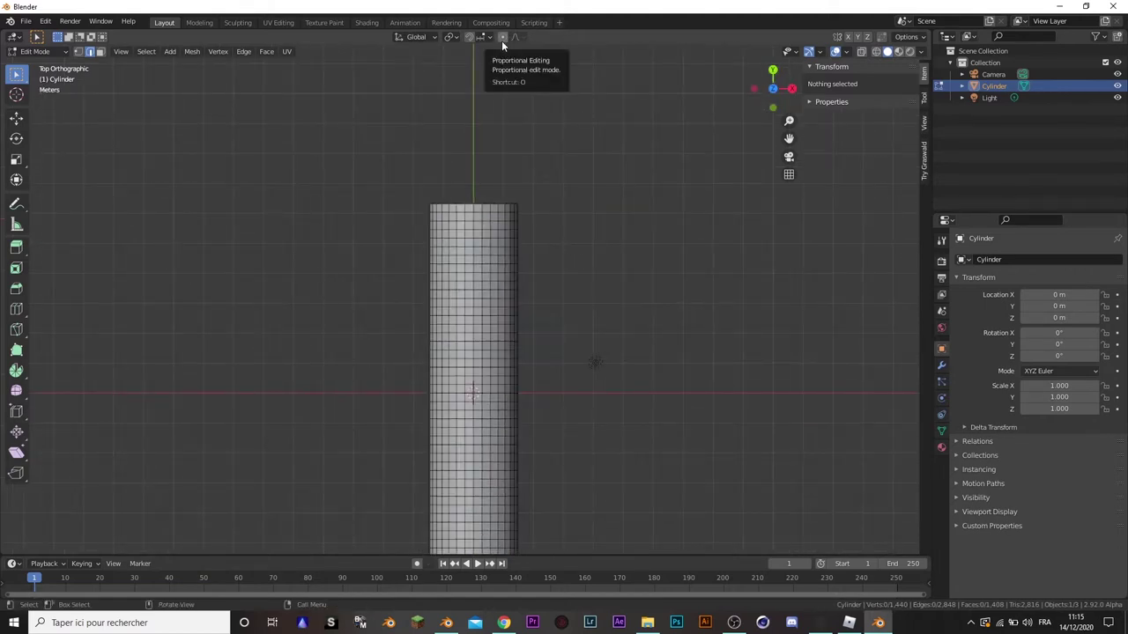
{"action": "left_click", "coordinate": [502, 37]}
{"action": "left_click", "coordinate": [521, 37]}
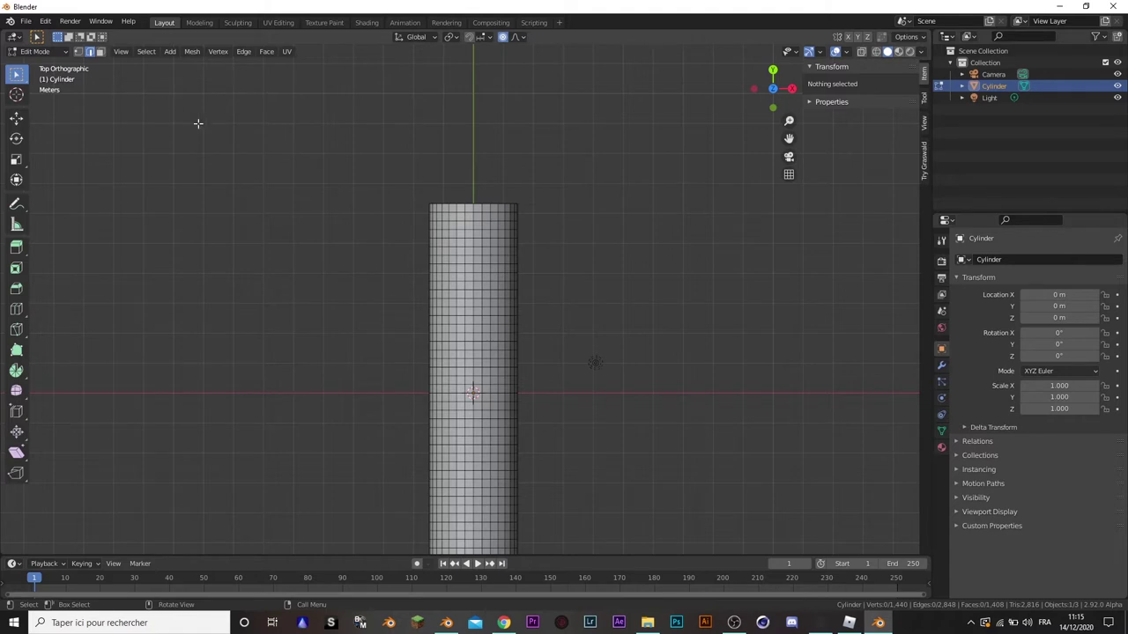
- Move the end edge loop about 1.47 m sideways with proportional falloff, bending the tube
{"action": "left_click", "coordinate": [476, 210], "text": "alt"}
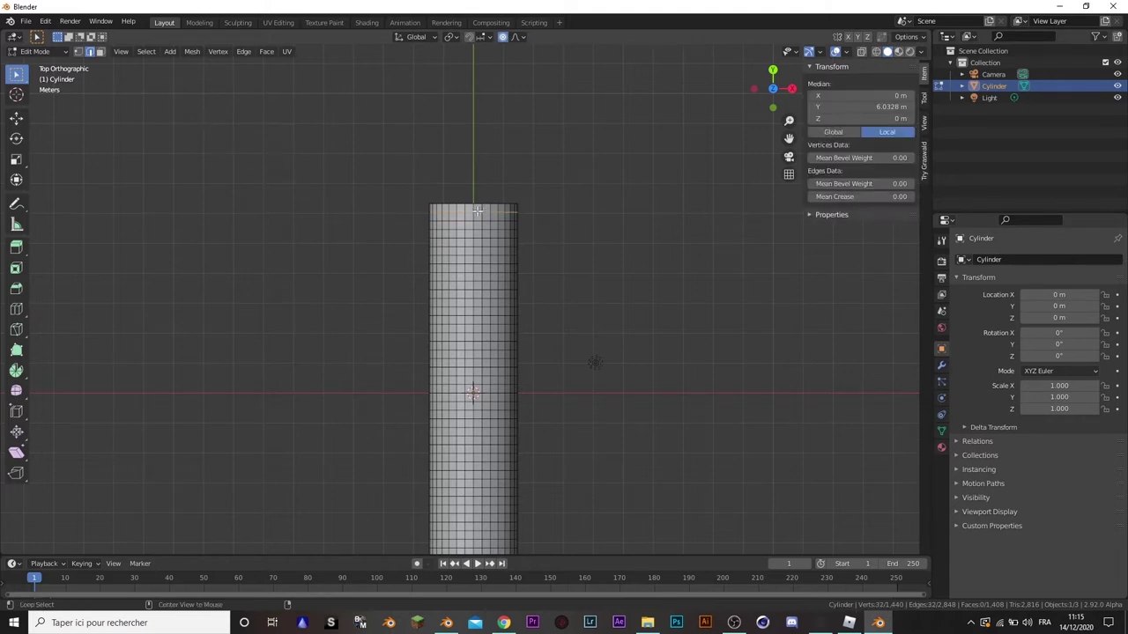
{"action": "scroll", "coordinate": [406, 178], "scroll_direction": "up", "scroll_amount": 1}
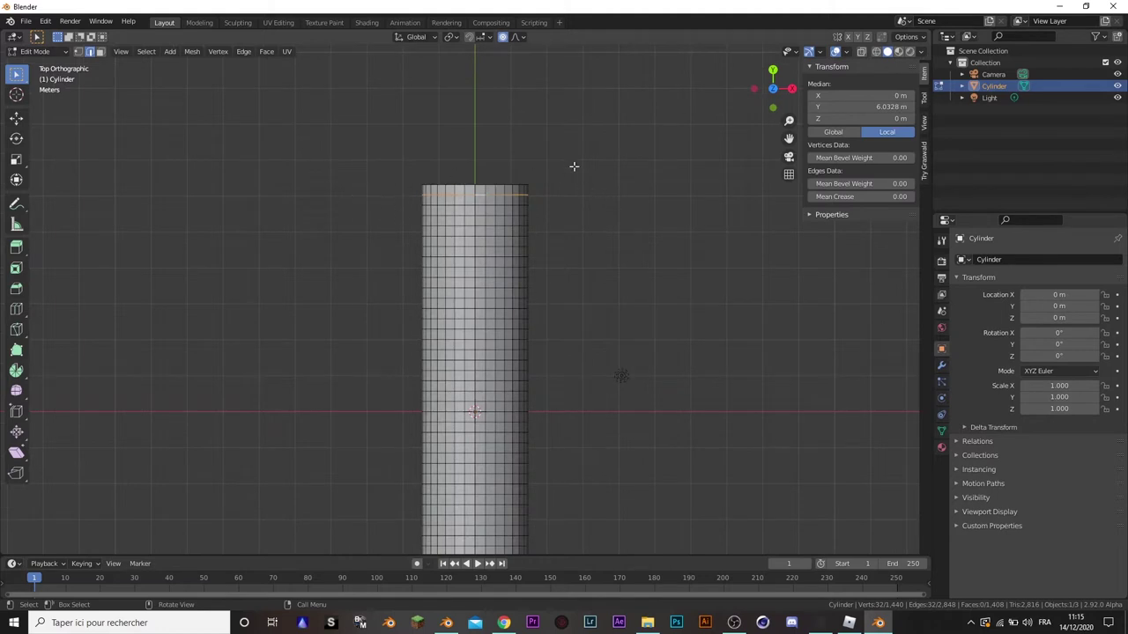
{"action": "scroll", "coordinate": [498, 154], "scroll_direction": "down", "scroll_amount": 1, "text": "shift"}
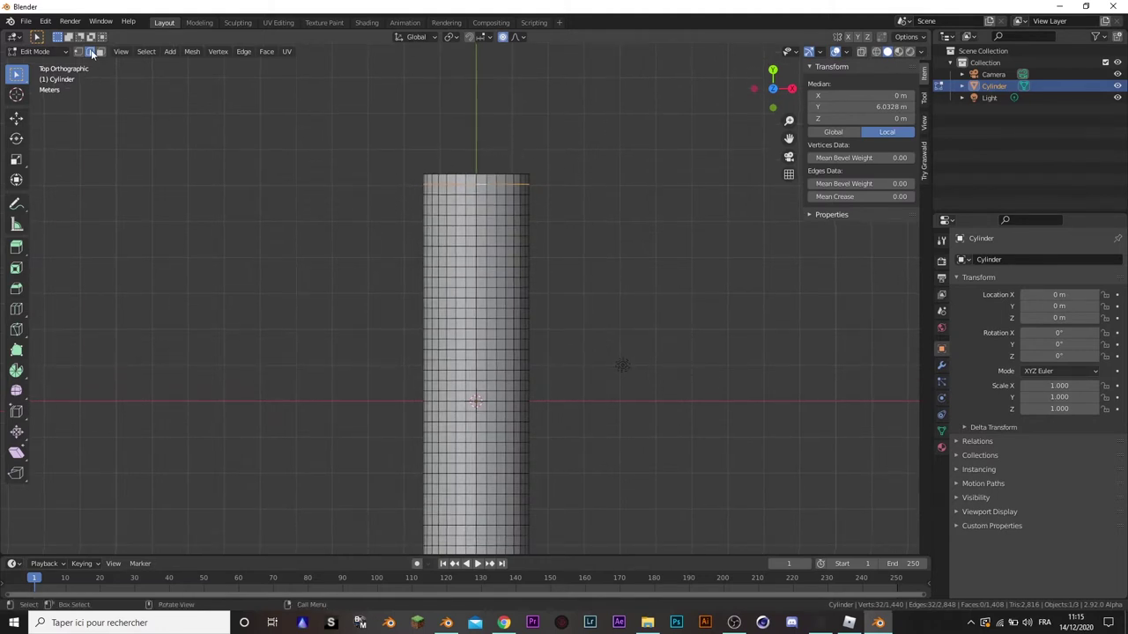
{"action": "scroll", "coordinate": [670, 209], "scroll_direction": "up", "scroll_amount": 1, "text": "shift"}
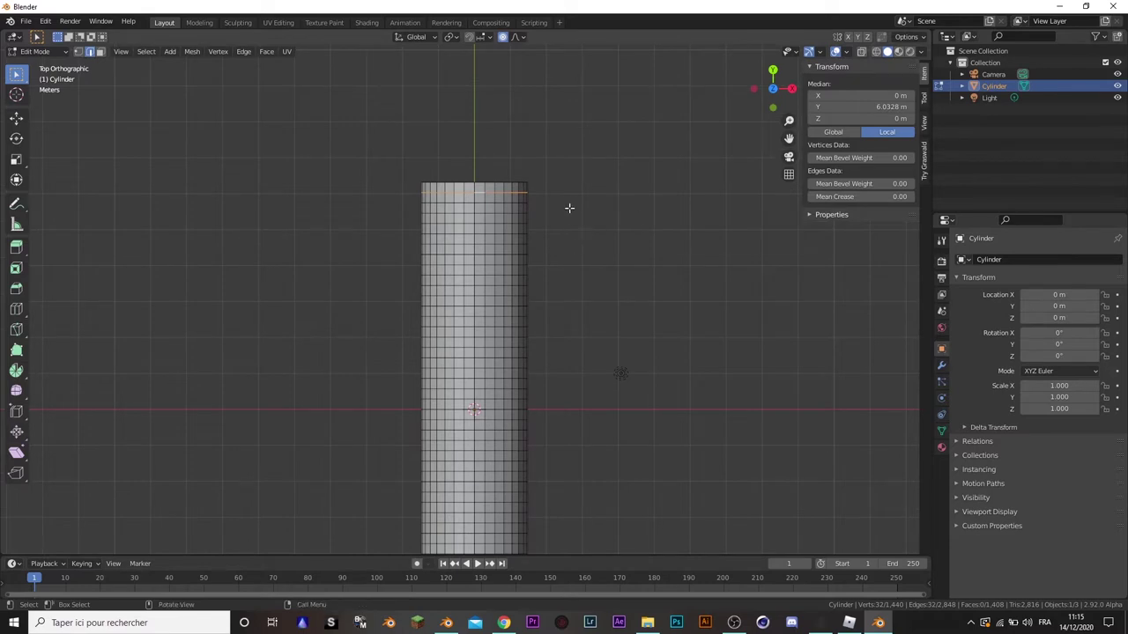
{"action": "key", "text": "g"}
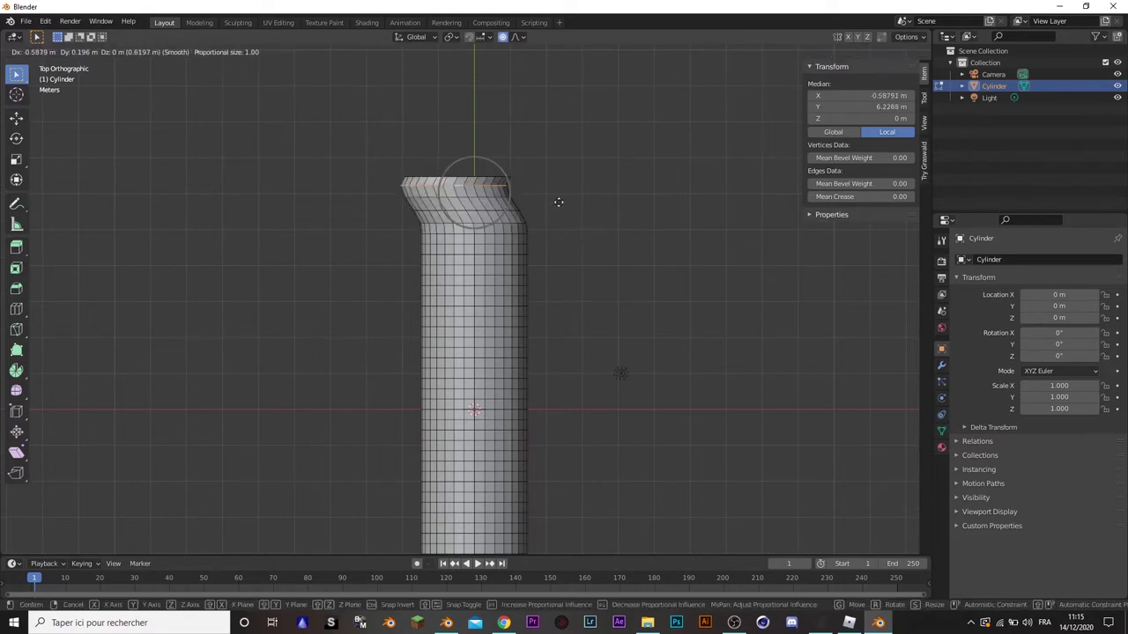
{"action": "scroll", "coordinate": [573, 208], "scroll_direction": "down", "scroll_amount": 13}
{"action": "scroll", "coordinate": [617, 194], "scroll_direction": "down", "scroll_amount": 4}
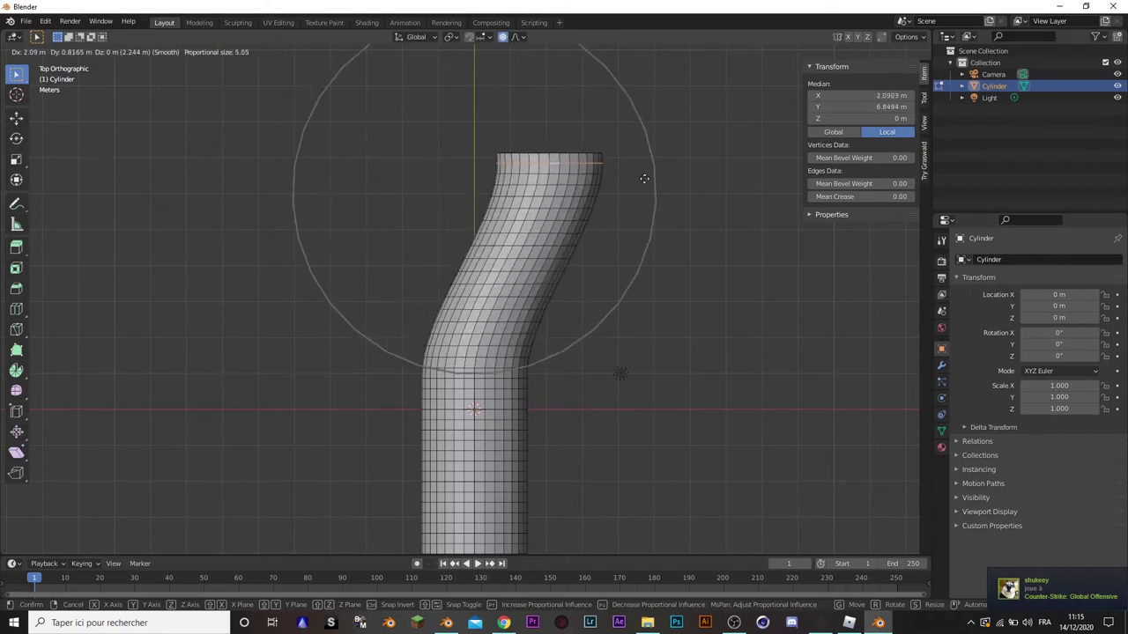
{"action": "scroll", "coordinate": [599, 220], "scroll_direction": "down", "scroll_amount": 3}
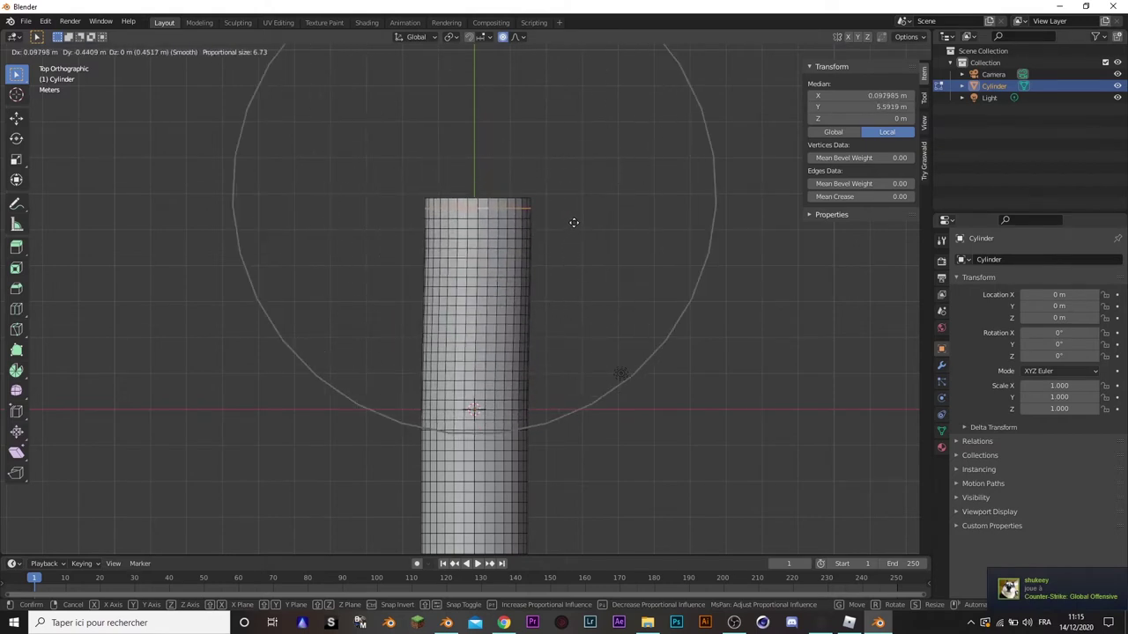
{"action": "scroll", "coordinate": [590, 222], "scroll_direction": "down", "scroll_amount": 4}
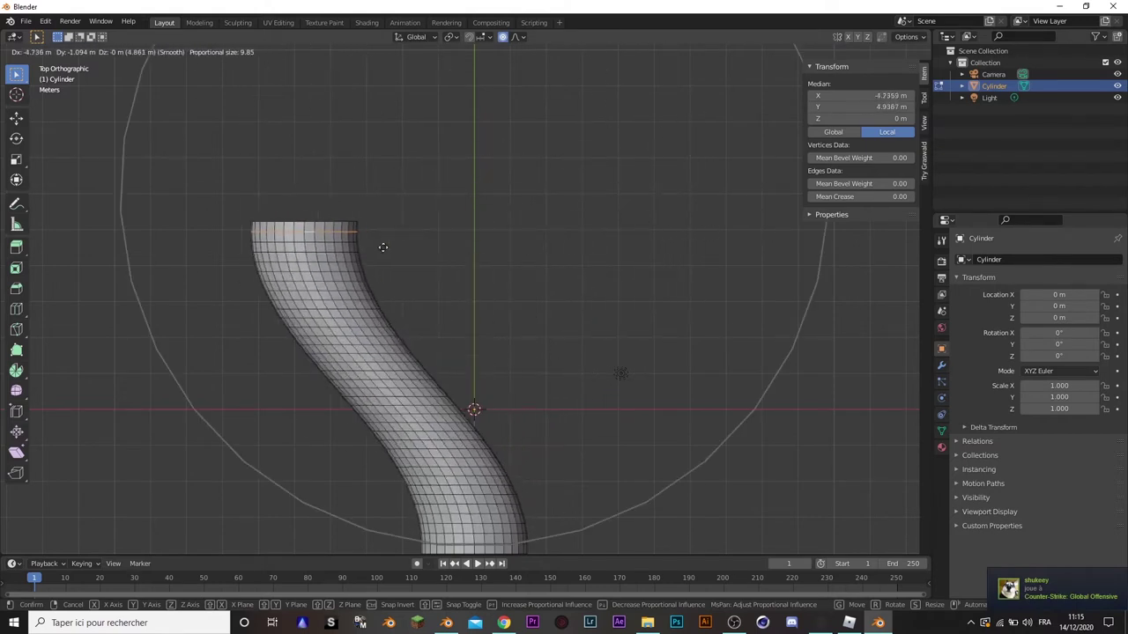
{"action": "scroll", "coordinate": [533, 268], "scroll_direction": "up", "scroll_amount": 5}
{"action": "scroll", "coordinate": [643, 242], "scroll_direction": "down", "scroll_amount": 4}
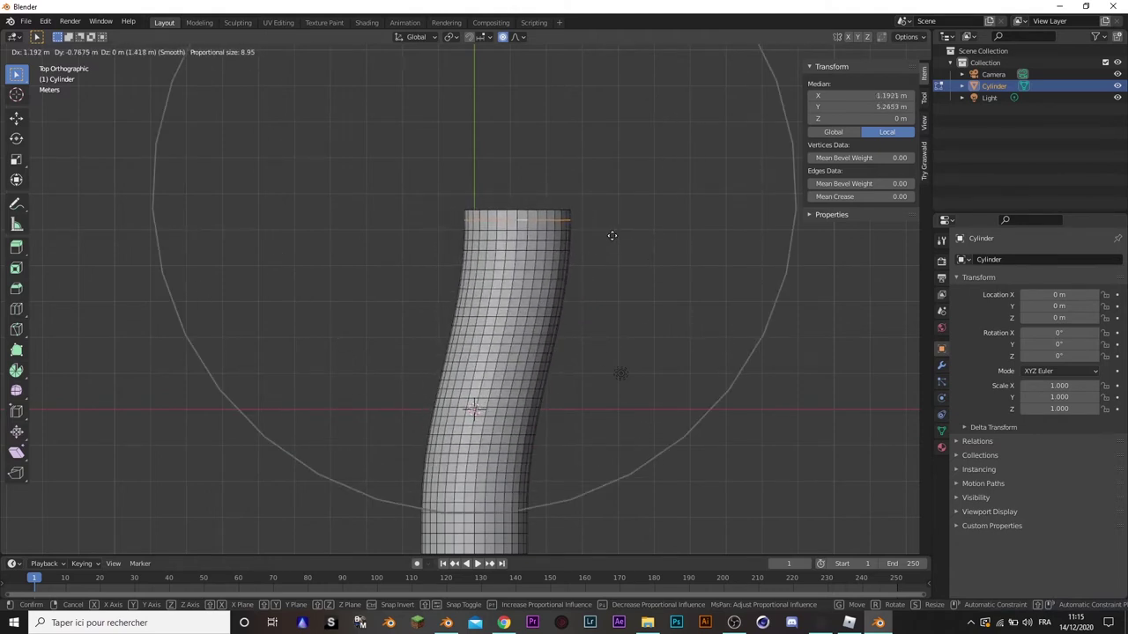
{"action": "left_click", "coordinate": [622, 235]}
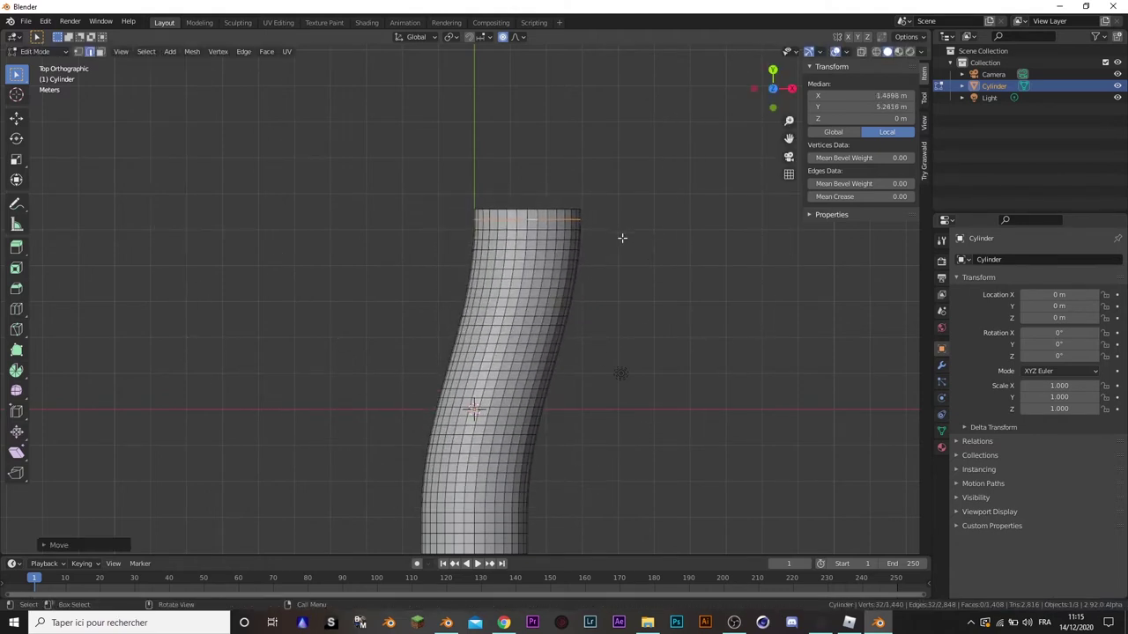
- Deselect the mesh and return to Object Mode
{"action": "left_click", "coordinate": [627, 390]}
{"action": "middle_click_drag", "start_coordinate": [625, 410], "coordinate": [625, 317]}
{"action": "key", "text": "Tab"}
- Look down into the tube's opening and switch the tube into Edit Mode
{"action": "mouse_move", "coordinate": [608, 405]}
{"action": "middle_mouse_down"}
{"action": "mouse_move", "coordinate": [623, 308]}
{"action": "mouse_move", "coordinate": [588, 308]}
{"action": "mouse_move", "coordinate": [600, 313]}
{"action": "mouse_move", "coordinate": [582, 323]}
{"action": "mouse_move", "coordinate": [585, 308]}
{"action": "mouse_move", "coordinate": [577, 332]}
{"action": "middle_mouse_up"}
{"action": "scroll", "coordinate": [614, 362], "scroll_direction": "up", "scroll_amount": 1}
{"action": "scroll", "coordinate": [614, 366], "scroll_direction": "up", "scroll_amount": 3}
{"action": "scroll", "coordinate": [613, 372], "scroll_direction": "up", "scroll_amount": 2}
{"action": "scroll", "coordinate": [600, 313], "scroll_direction": "down", "scroll_amount": 4}
{"action": "key", "text": "Tab"}
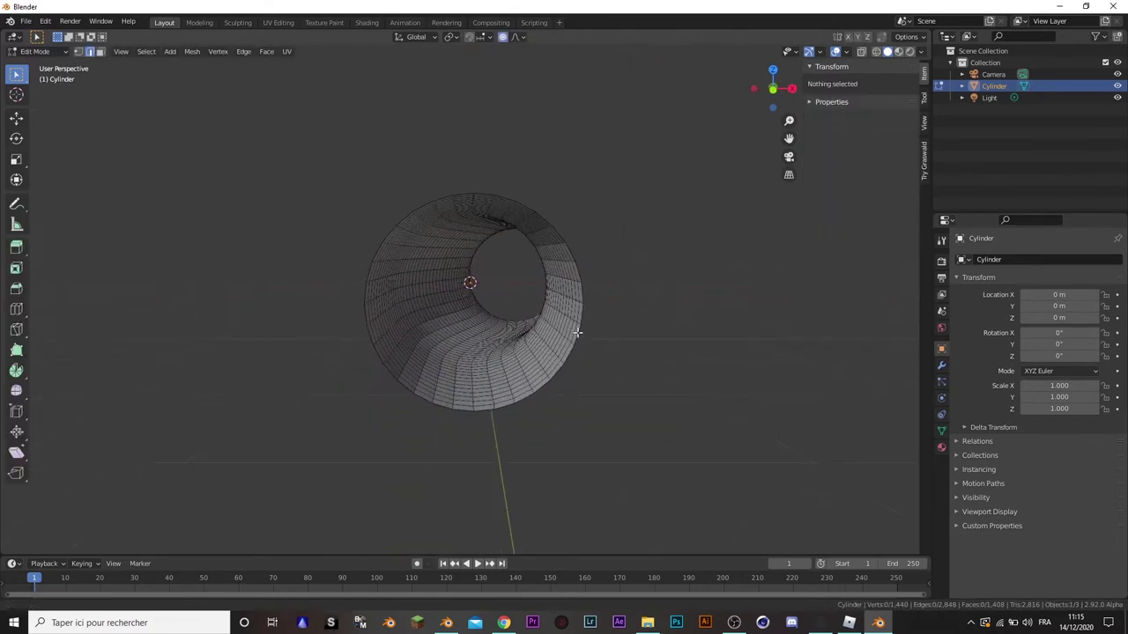
- From a front view, Alt-select the lengthwise edge loop along the tube's inner floor
{"action": "scroll", "coordinate": [511, 404], "scroll_direction": "up", "scroll_amount": 3}
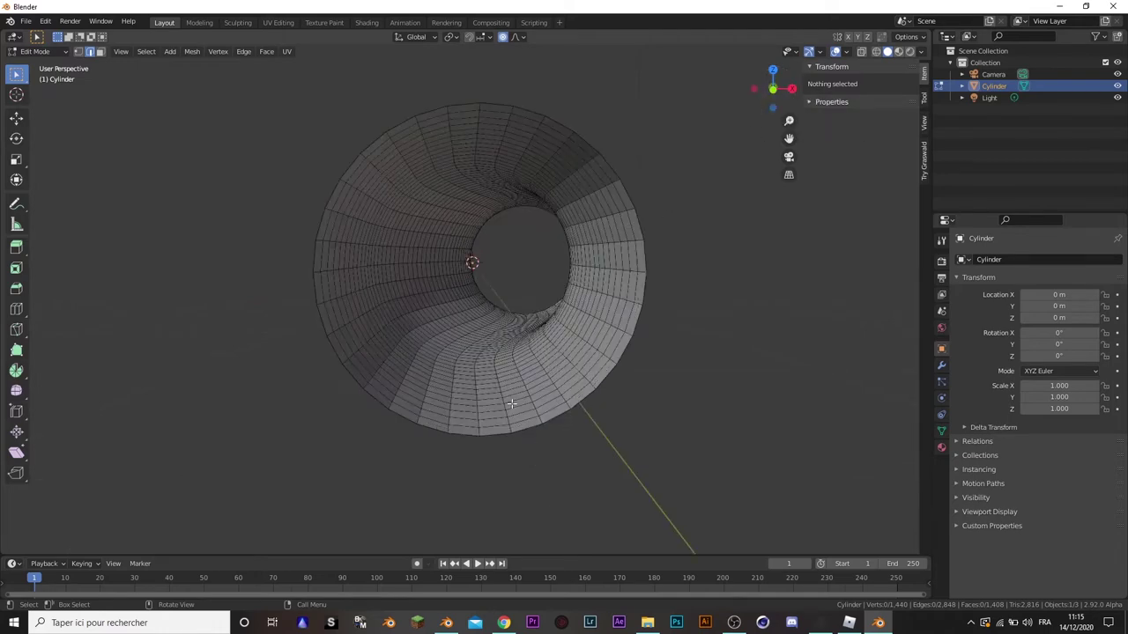
{"action": "middle_click_drag", "start_coordinate": [512, 404], "coordinate": [522, 368]}
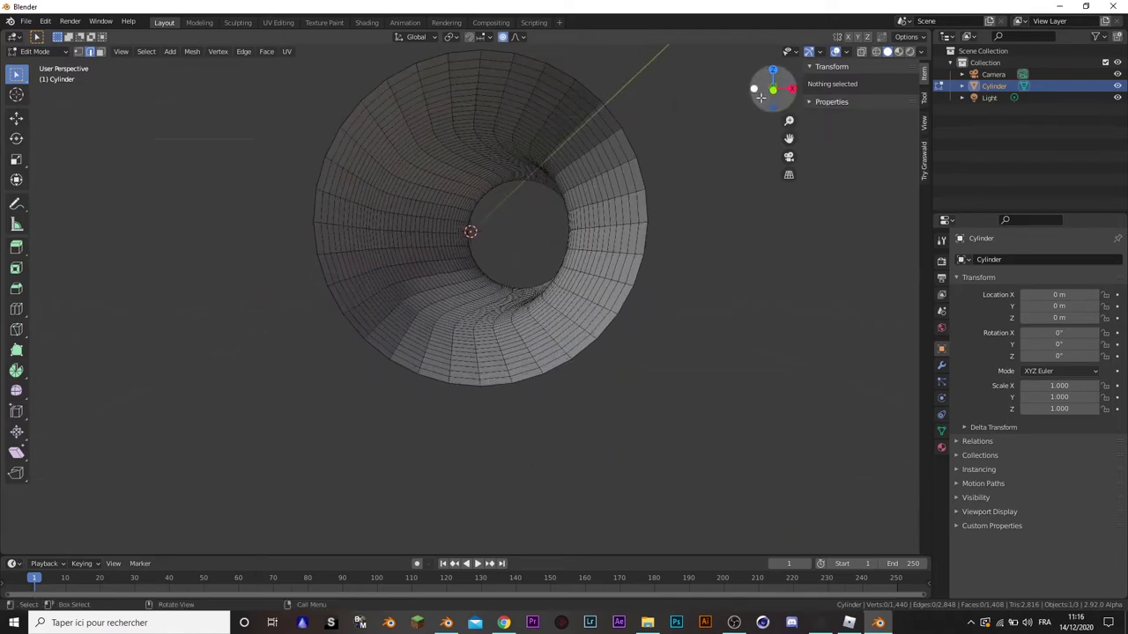
{"action": "mouse_move", "coordinate": [772, 104]}
{"action": "left_mouse_down"}
{"action": "mouse_move", "coordinate": [740, 177]}
{"action": "mouse_move", "coordinate": [533, 300]}
{"action": "left_mouse_up"}
{"action": "scroll", "coordinate": [527, 298], "scroll_direction": "up", "scroll_amount": 4}
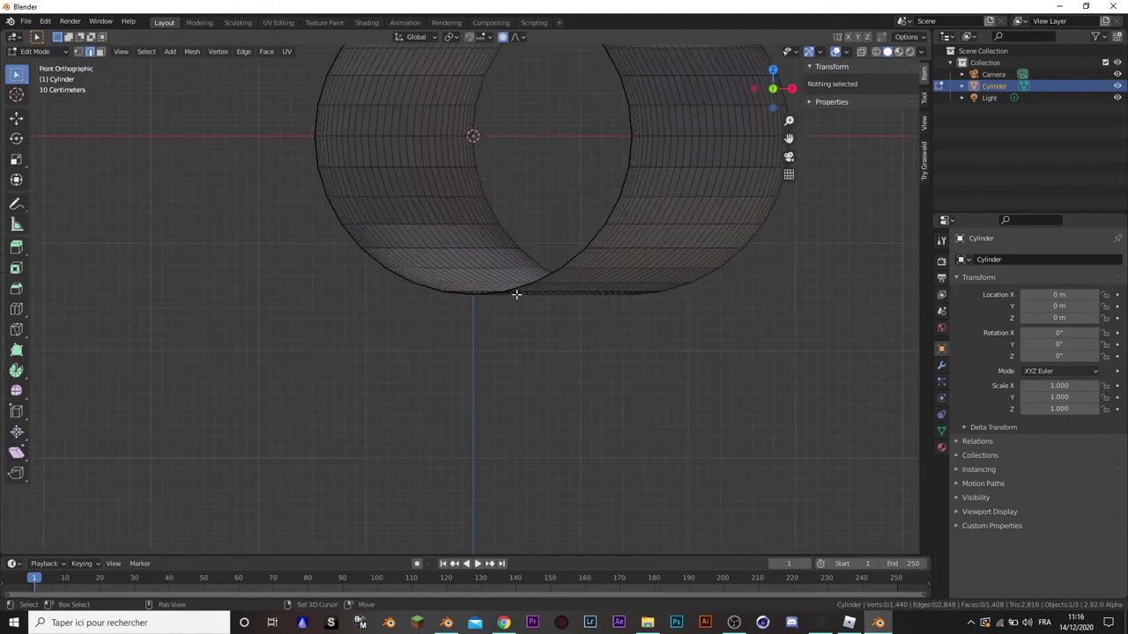
{"action": "scroll", "coordinate": [519, 295], "scroll_direction": "up", "scroll_amount": 4}
{"action": "scroll", "coordinate": [519, 324], "scroll_direction": "up", "scroll_amount": 3}
{"action": "mouse_move", "coordinate": [519, 327]}
{"action": "middle_mouse_down"}
{"action": "mouse_move", "coordinate": [528, 245]}
{"action": "mouse_move", "coordinate": [473, 435]}
{"action": "middle_mouse_up"}
{"action": "scroll", "coordinate": [529, 247], "scroll_direction": "down", "scroll_amount": 4}
{"action": "scroll", "coordinate": [529, 246], "scroll_direction": "down", "scroll_amount": 3}
{"action": "scroll", "coordinate": [523, 260], "scroll_direction": "down", "scroll_amount": 3}
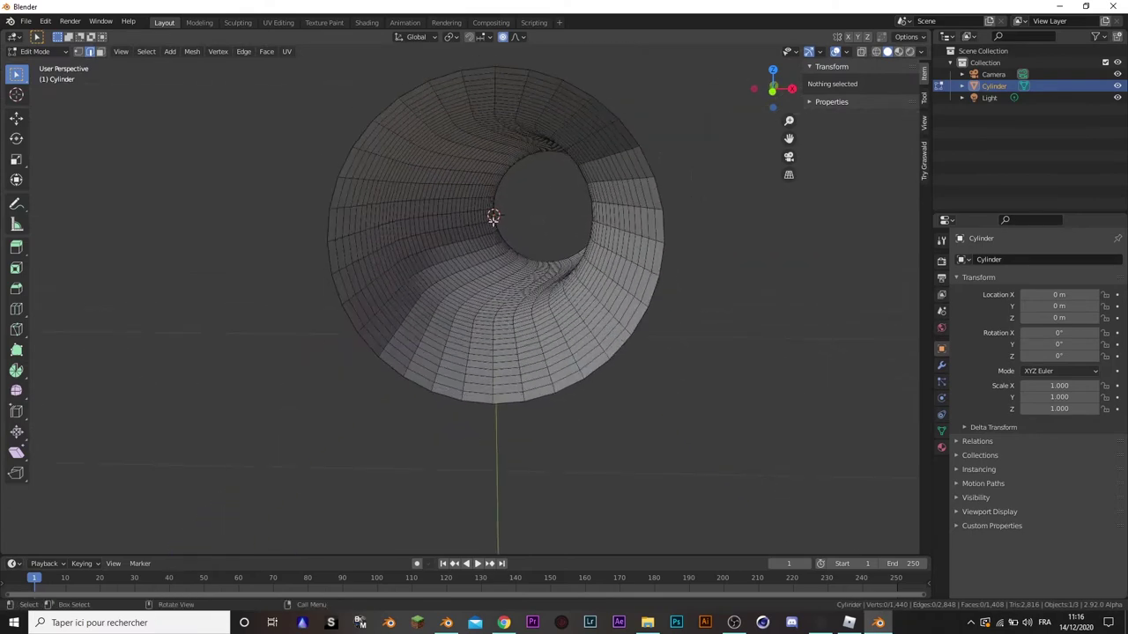
{"action": "scroll", "coordinate": [512, 256], "scroll_direction": "up", "scroll_amount": 3}
{"action": "scroll", "coordinate": [484, 398], "scroll_direction": "up", "scroll_amount": 3}
{"action": "scroll", "coordinate": [503, 428], "scroll_direction": "up", "scroll_amount": 2}
{"action": "left_click", "coordinate": [612, 372]}
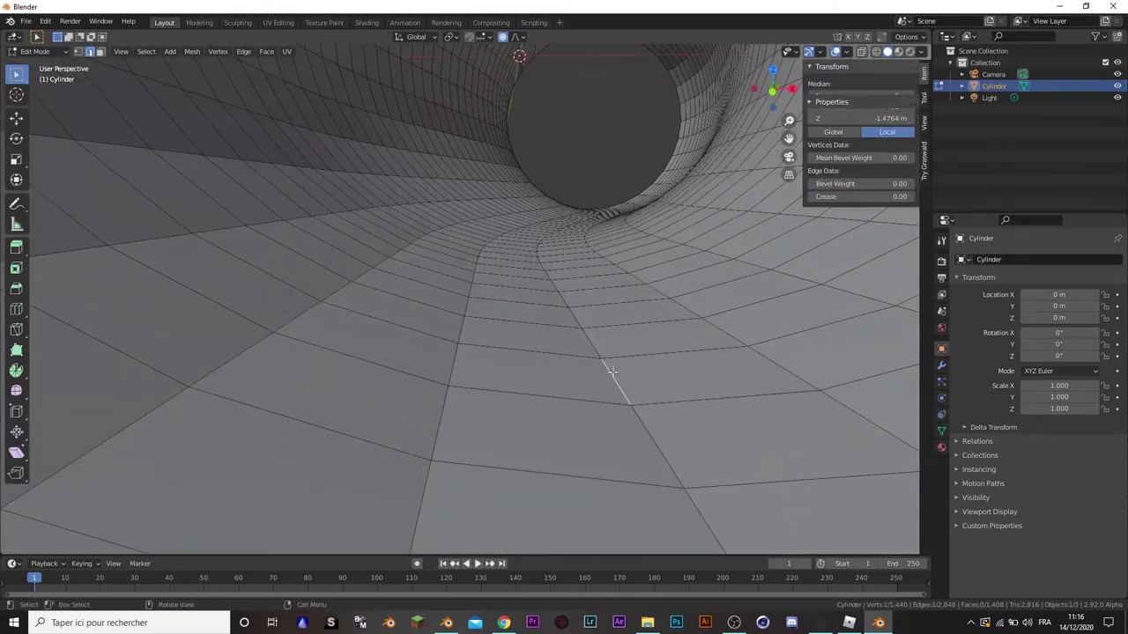
{"action": "scroll", "coordinate": [613, 379], "scroll_direction": "down", "scroll_amount": 5}
{"action": "scroll", "coordinate": [611, 390], "scroll_direction": "down", "scroll_amount": 2}
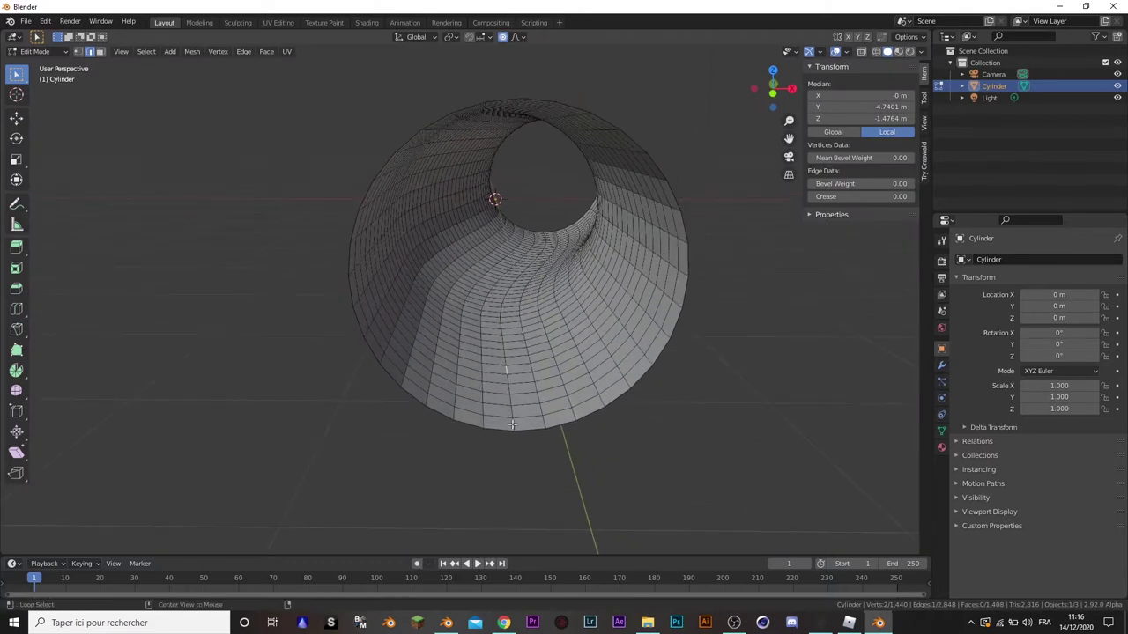
{"action": "left_click", "coordinate": [512, 424], "text": "alt"}
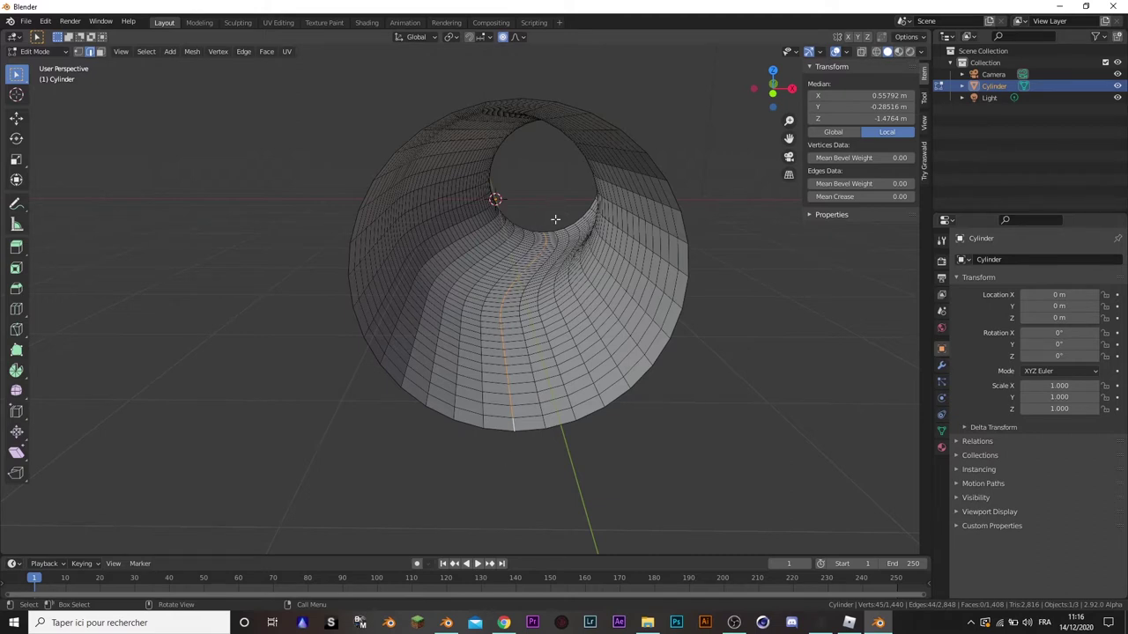
{"action": "middle_click_drag", "start_coordinate": [493, 410], "coordinate": [584, 362]}
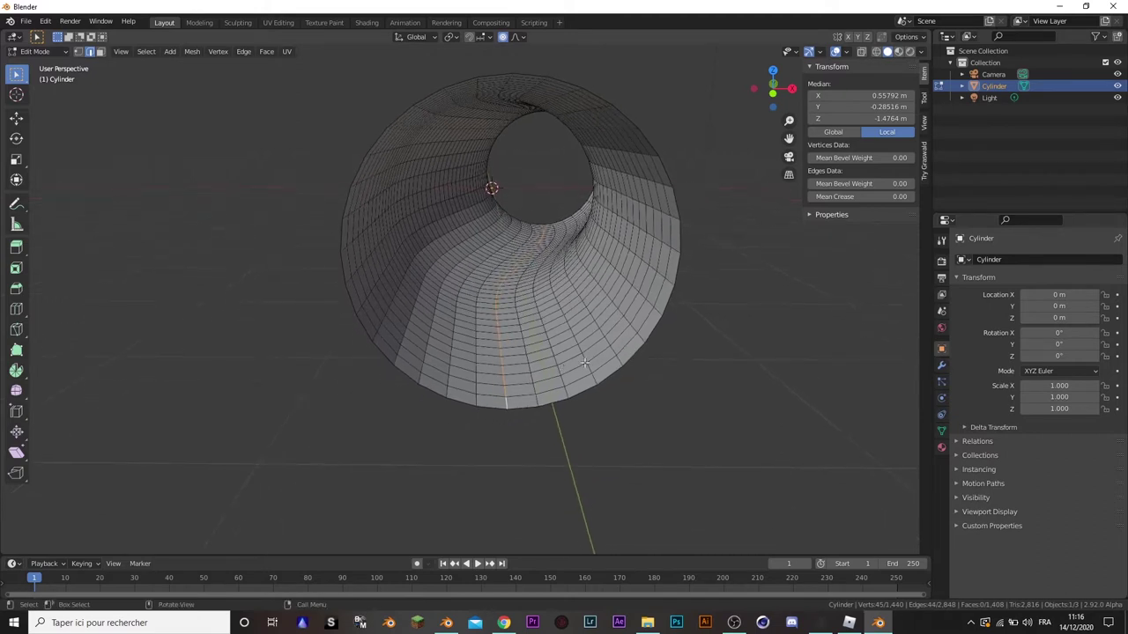
- Raise the floor edge loop along Z with a shrunken proportional falloff to flatten it
{"action": "key", "text": "g"}
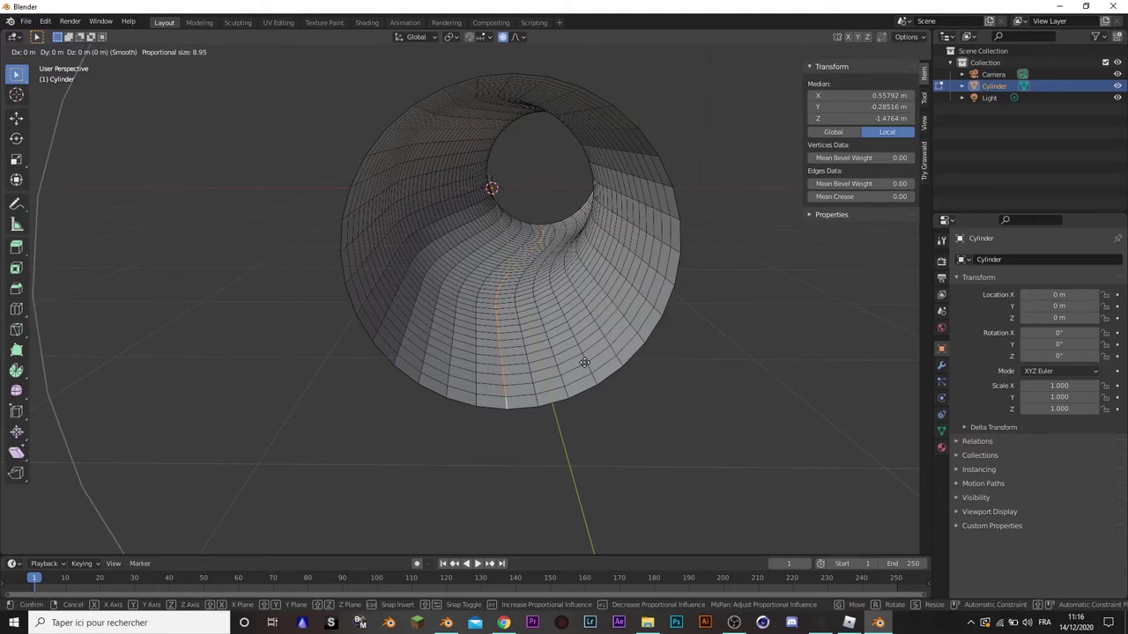
{"action": "key", "text": "z"}
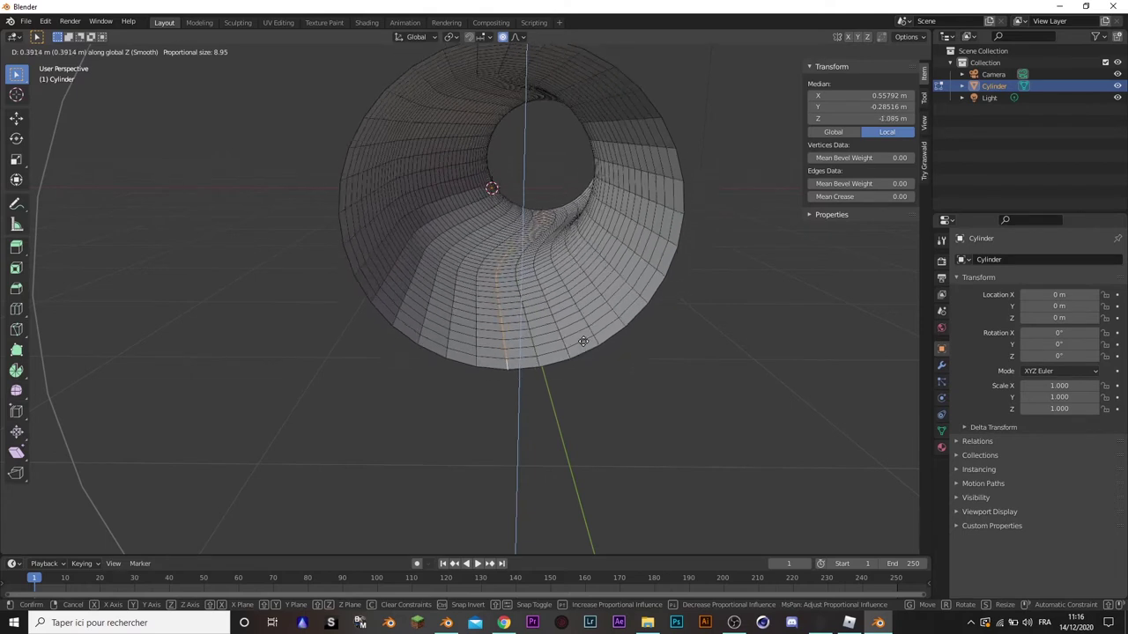
{"action": "scroll", "coordinate": [585, 344], "scroll_direction": "up", "scroll_amount": 5}
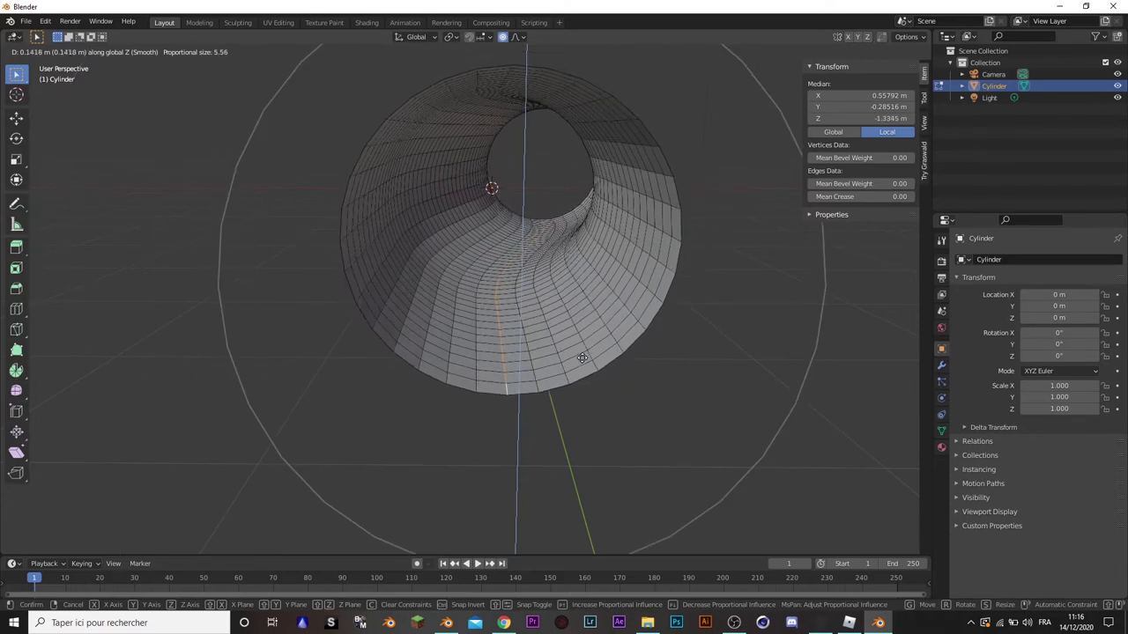
{"action": "scroll", "coordinate": [583, 344], "scroll_direction": "up", "scroll_amount": 3}
{"action": "scroll", "coordinate": [582, 348], "scroll_direction": "up", "scroll_amount": 3}
{"action": "scroll", "coordinate": [581, 349], "scroll_direction": "up", "scroll_amount": 2}
{"action": "scroll", "coordinate": [582, 350], "scroll_direction": "up", "scroll_amount": 3}
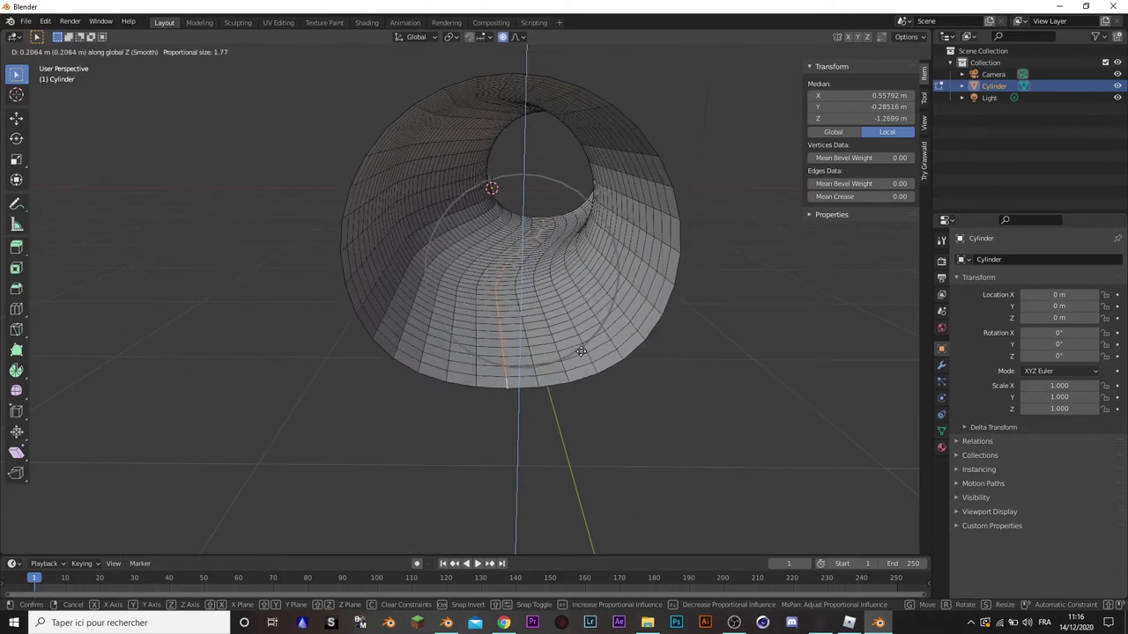
{"action": "scroll", "coordinate": [580, 346], "scroll_direction": "up", "scroll_amount": 3}
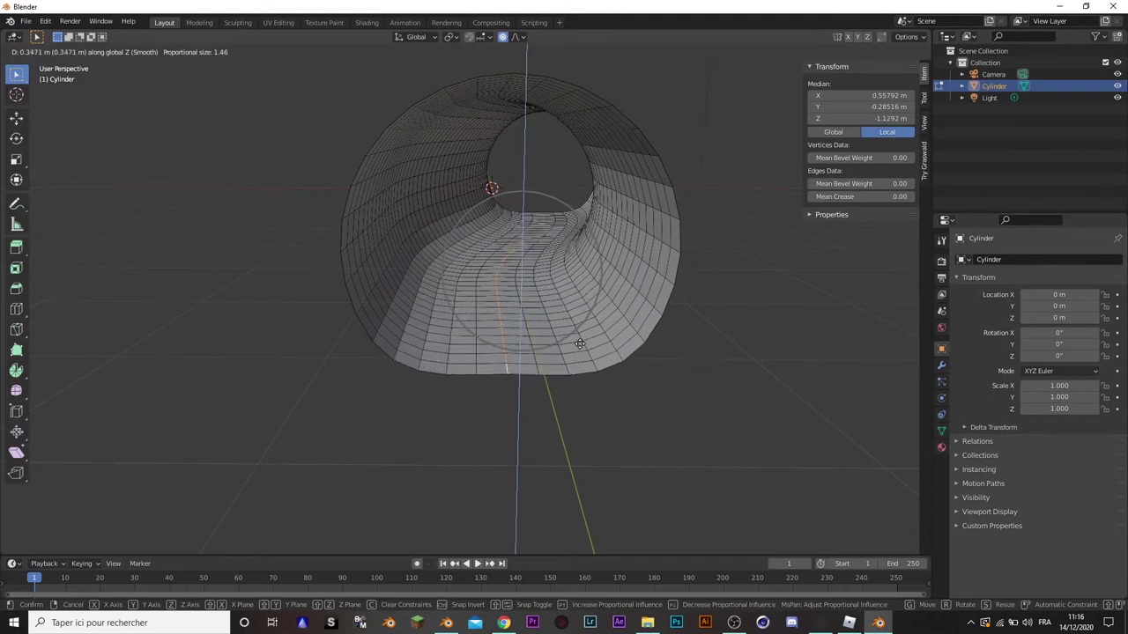
{"action": "left_click", "coordinate": [579, 344]}
- Check the flattened lower interior, then return the tube to Object Mode
{"action": "scroll", "coordinate": [579, 345], "scroll_direction": "up", "scroll_amount": 2}
{"action": "scroll", "coordinate": [577, 349], "scroll_direction": "up", "scroll_amount": 2}
{"action": "scroll", "coordinate": [581, 345], "scroll_direction": "up", "scroll_amount": 2}
{"action": "scroll", "coordinate": [584, 346], "scroll_direction": "up", "scroll_amount": 1}
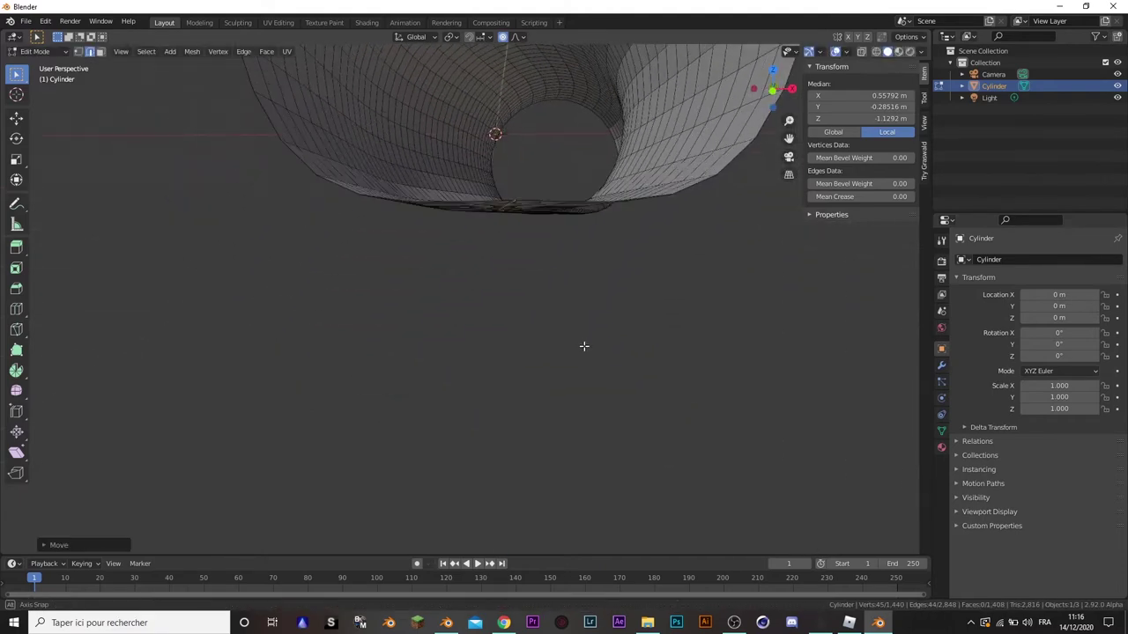
{"action": "middle_click_drag", "start_coordinate": [583, 346], "coordinate": [584, 345]}
{"action": "mouse_move", "coordinate": [584, 292]}
{"action": "middle_mouse_down"}
{"action": "mouse_move", "coordinate": [594, 287]}
{"action": "mouse_move", "coordinate": [595, 319]}
{"action": "middle_mouse_up"}
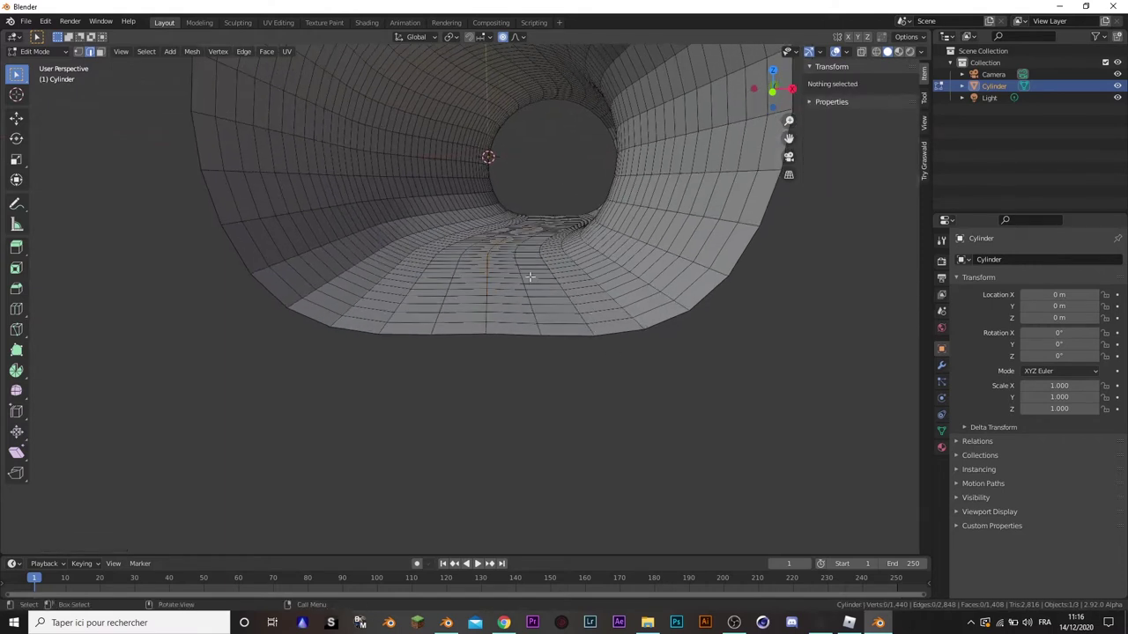
{"action": "key", "text": "Tab"}
{"action": "scroll", "coordinate": [557, 251], "scroll_direction": "down", "scroll_amount": 5}
{"action": "mouse_move", "coordinate": [548, 276]}
{"action": "middle_mouse_down"}
{"action": "mouse_move", "coordinate": [881, 289]}
{"action": "mouse_move", "coordinate": [825, 293]}
{"action": "mouse_move", "coordinate": [635, 259]}
{"action": "mouse_move", "coordinate": [670, 265]}
{"action": "mouse_move", "coordinate": [627, 284]}
{"action": "mouse_move", "coordinate": [543, 267]}
{"action": "mouse_move", "coordinate": [712, 350]}
{"action": "middle_mouse_up"}
- Apply Shade Smooth to the tunnel mesh
{"action": "scroll", "coordinate": [543, 268], "scroll_direction": "up", "scroll_amount": 2}
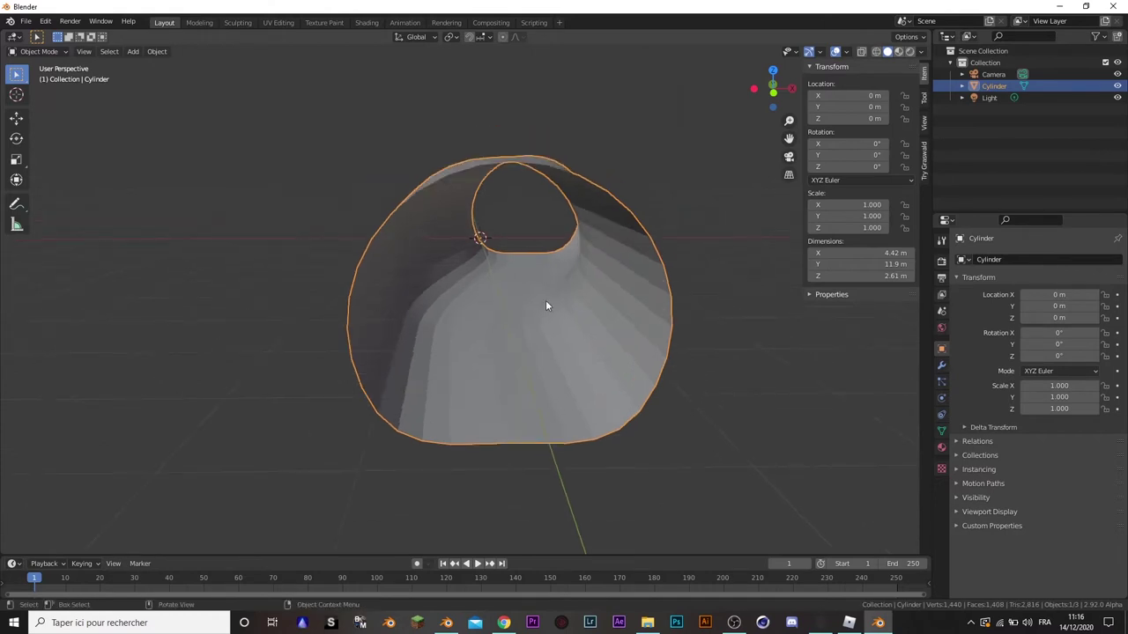
{"action": "right_click", "coordinate": [615, 295]}
{"action": "left_click", "coordinate": [615, 298]}
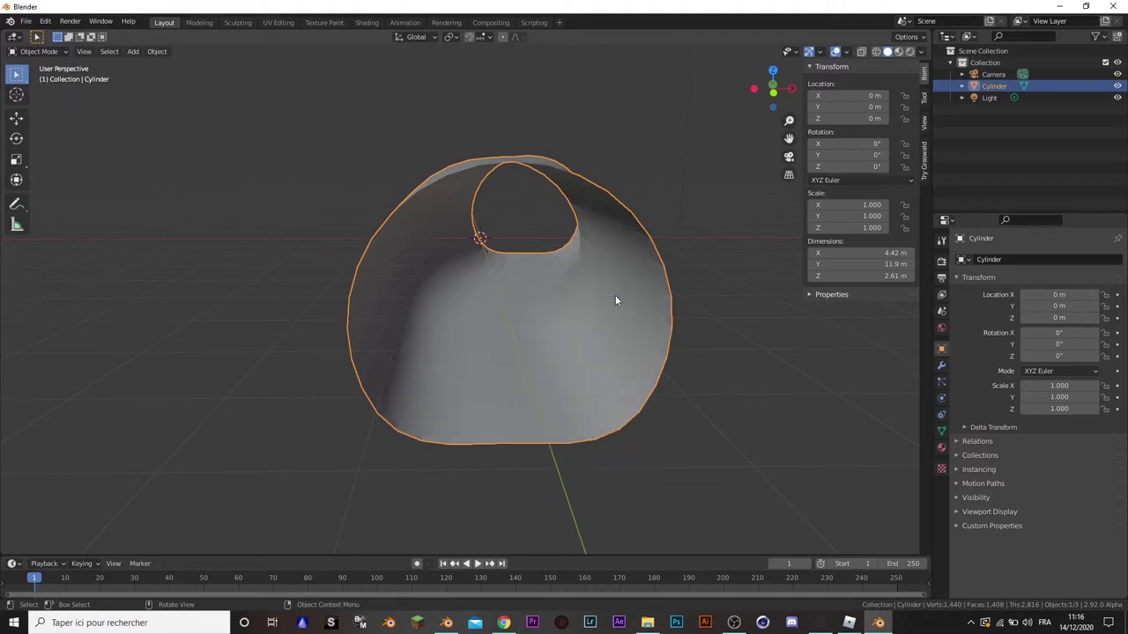
- Enable Auto Smooth at 30° under Normals in the mesh data properties
{"action": "left_click", "coordinate": [941, 431]}
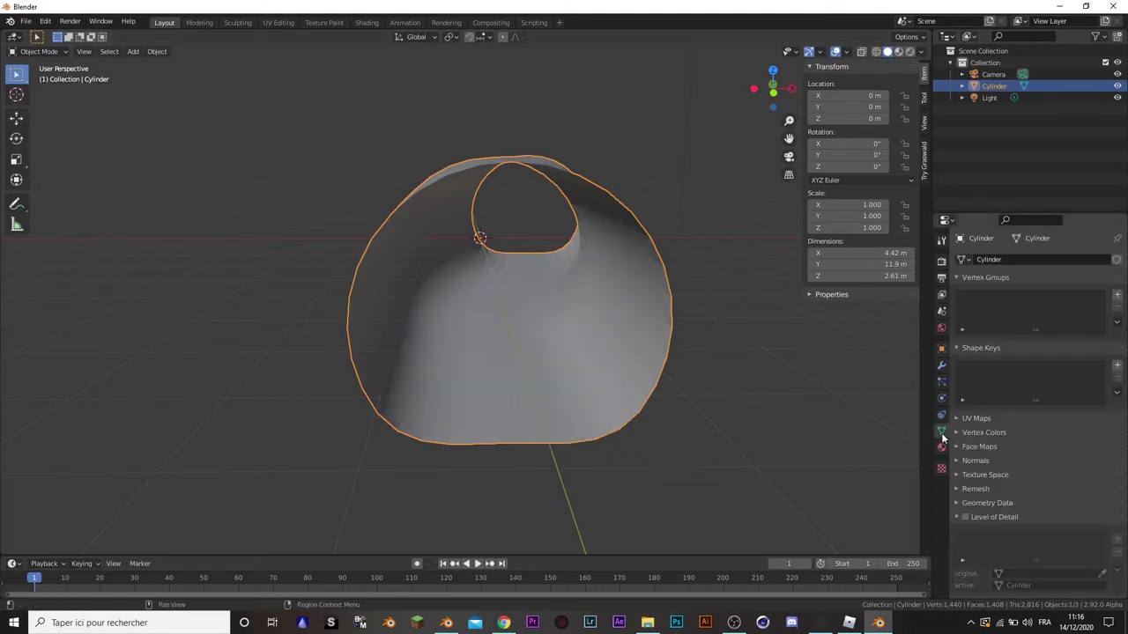
{"action": "left_click", "coordinate": [959, 461]}
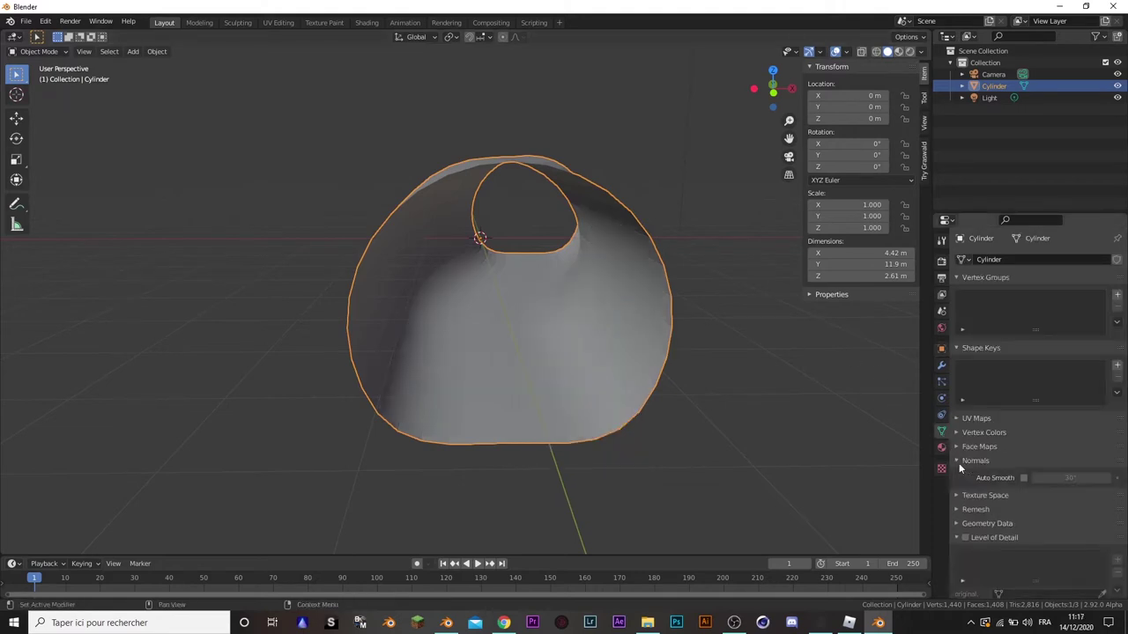
{"action": "left_click", "coordinate": [1024, 479]}
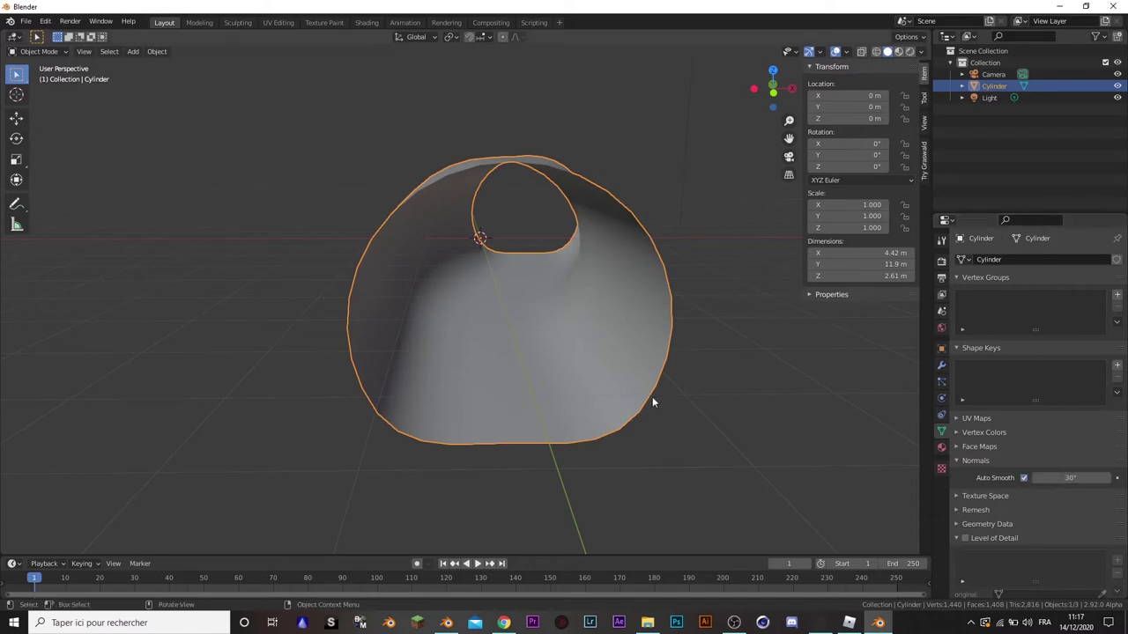
{"action": "mouse_move", "coordinate": [703, 349]}
{"action": "middle_mouse_down"}
{"action": "mouse_move", "coordinate": [645, 317]}
{"action": "mouse_move", "coordinate": [595, 332]}
{"action": "middle_mouse_up"}
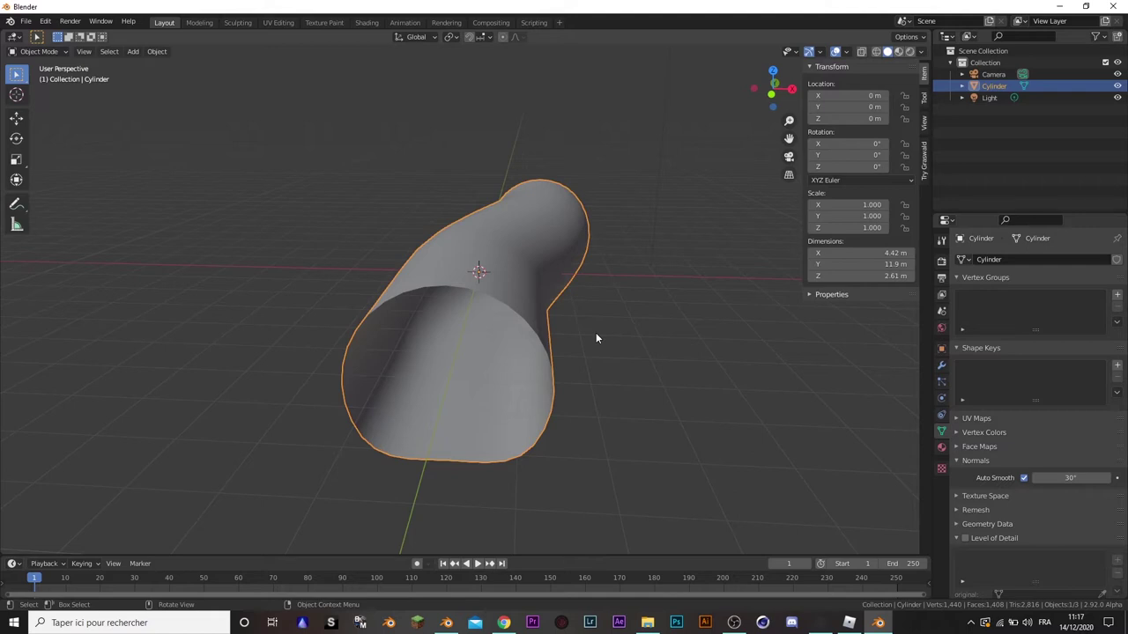
- Add a Displace modifier to the tunnel, compare its viewport preview, and create a new texture
{"action": "left_click", "coordinate": [941, 367]}
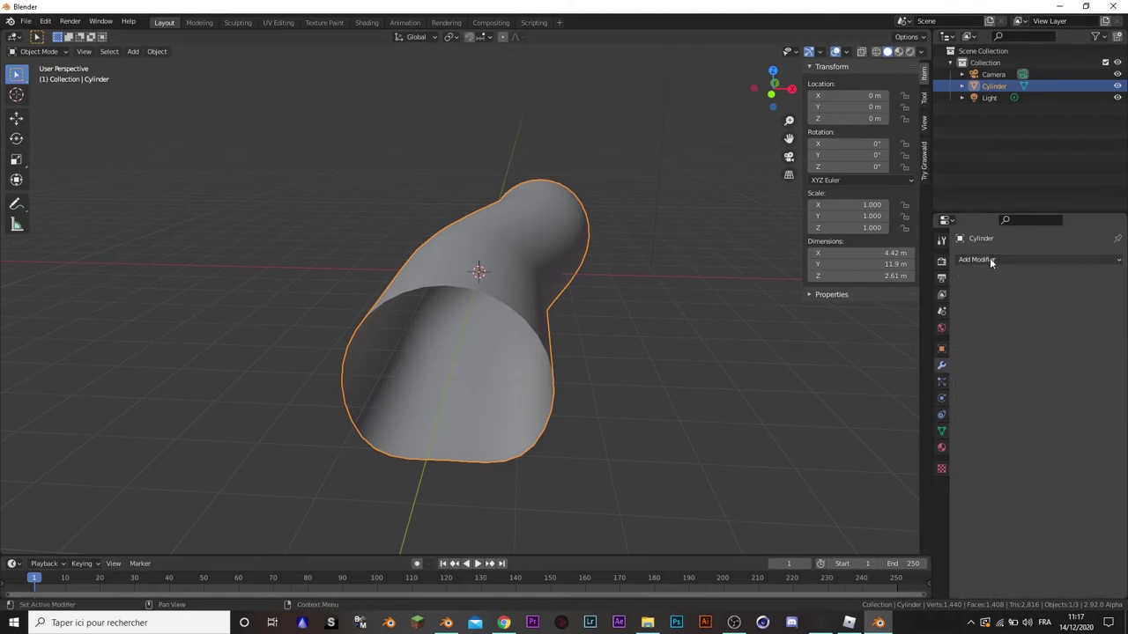
{"action": "left_click", "coordinate": [990, 257]}
{"action": "left_click", "coordinate": [980, 330]}
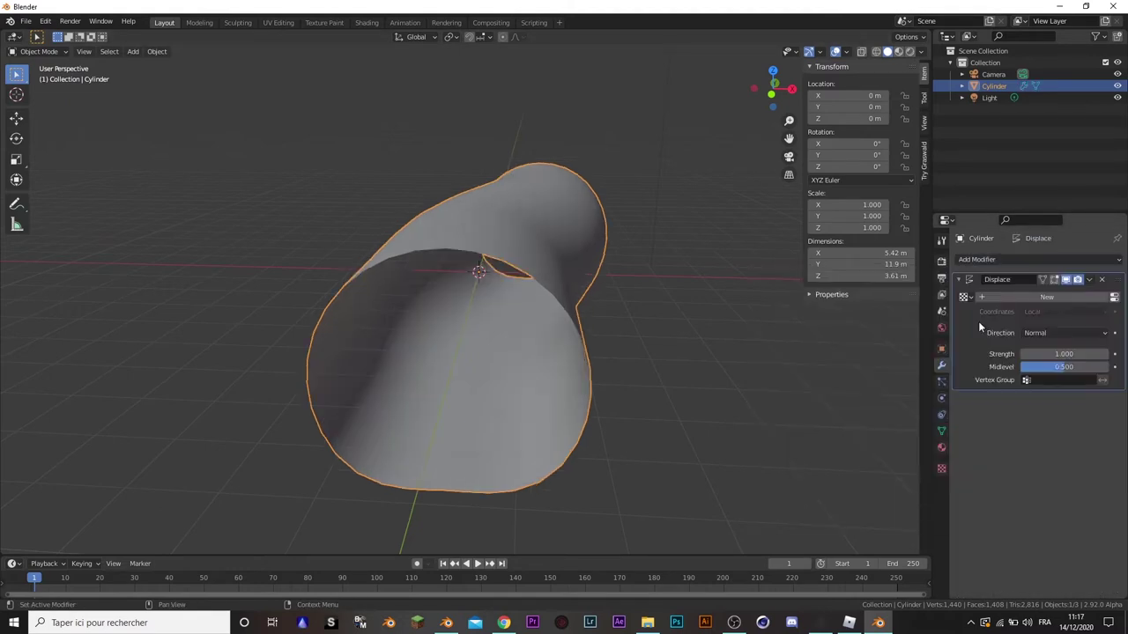
{"action": "mouse_move", "coordinate": [150, 427]}
{"action": "middle_mouse_down"}
{"action": "mouse_move", "coordinate": [235, 342]}
{"action": "mouse_move", "coordinate": [456, 268]}
{"action": "mouse_move", "coordinate": [606, 266]}
{"action": "middle_mouse_up"}
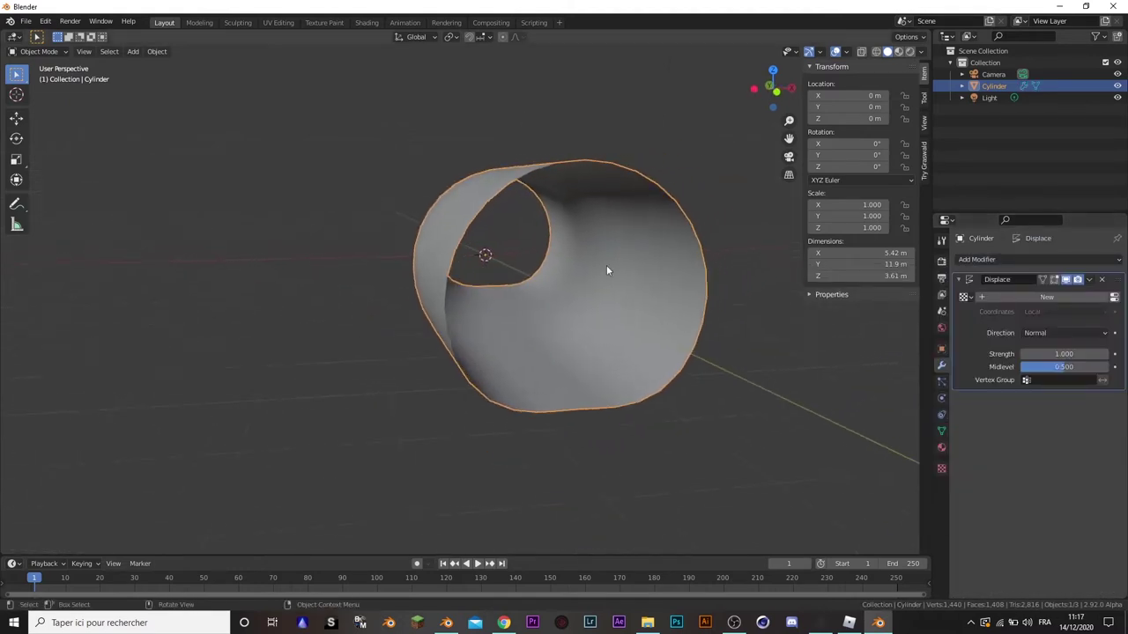
{"action": "left_click", "coordinate": [1066, 280]}
{"action": "left_click", "coordinate": [1066, 280]}
{"action": "left_click", "coordinate": [1067, 279]}
{"action": "left_click", "coordinate": [1066, 279]}
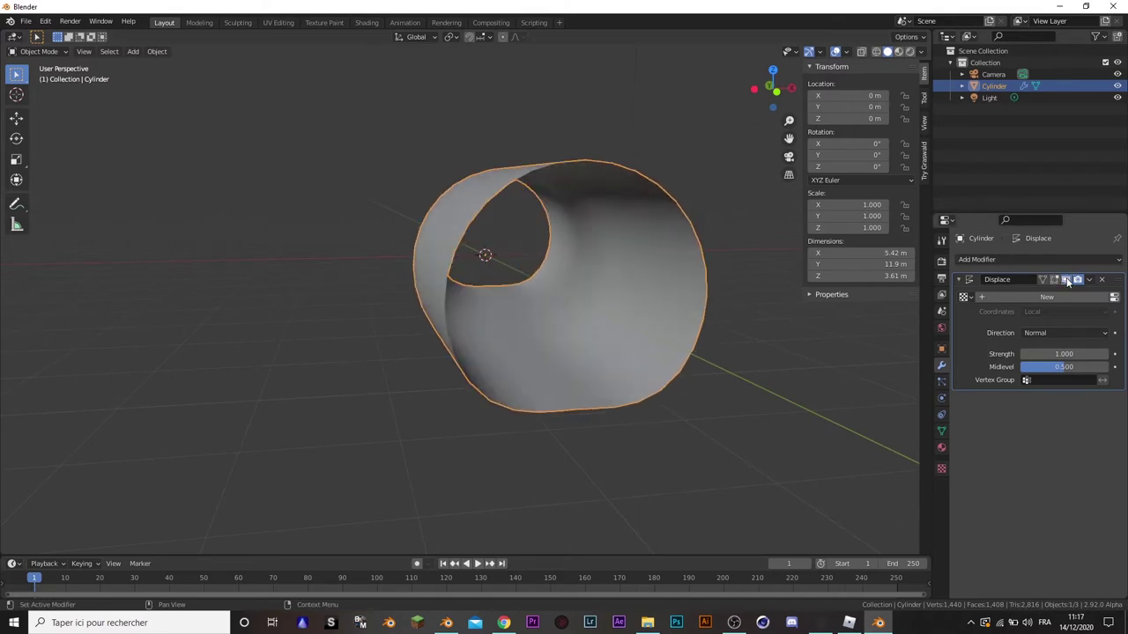
{"action": "middle_click_drag", "start_coordinate": [819, 352], "coordinate": [726, 377]}
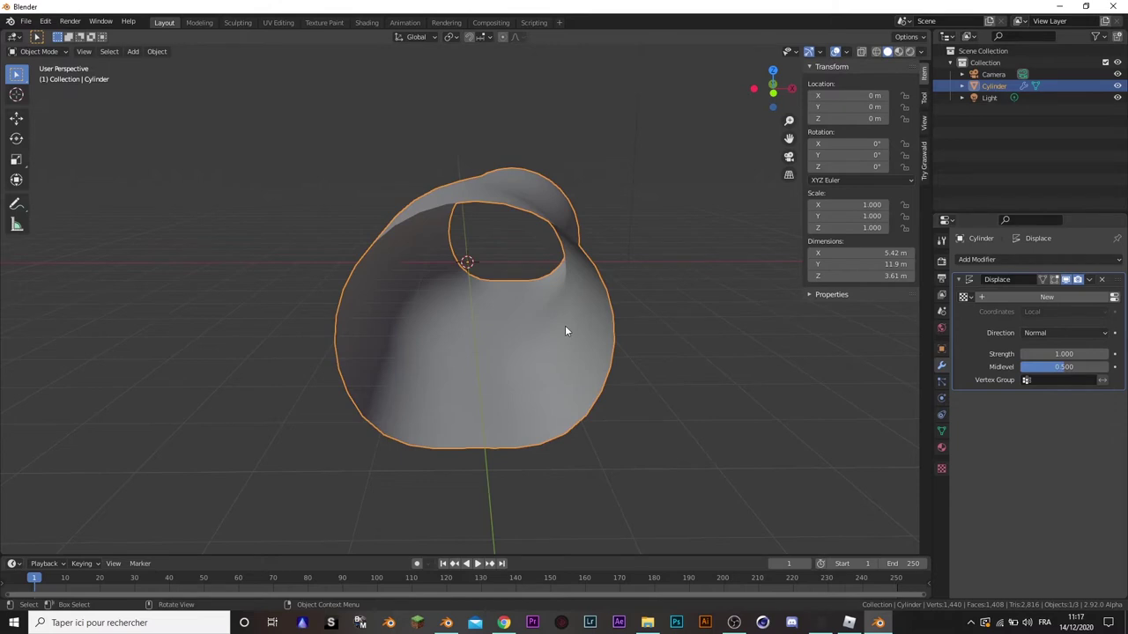
{"action": "left_click", "coordinate": [1025, 297]}
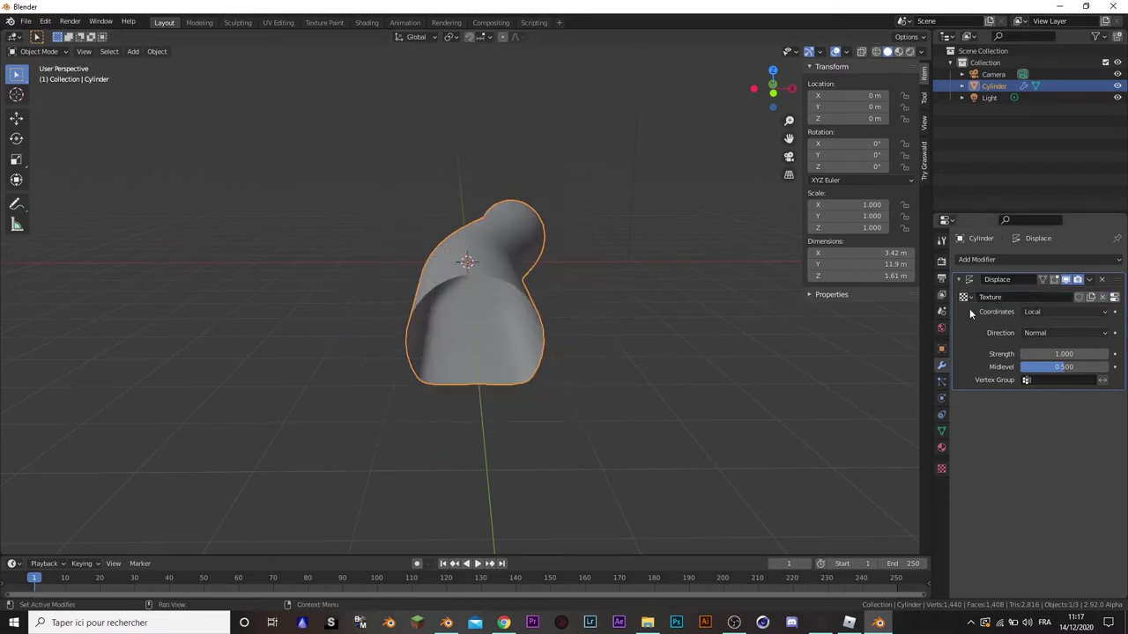
- Change the displacement texture from Image or Movie to Clouds with Size 0.72
{"action": "left_click", "coordinate": [942, 472]}
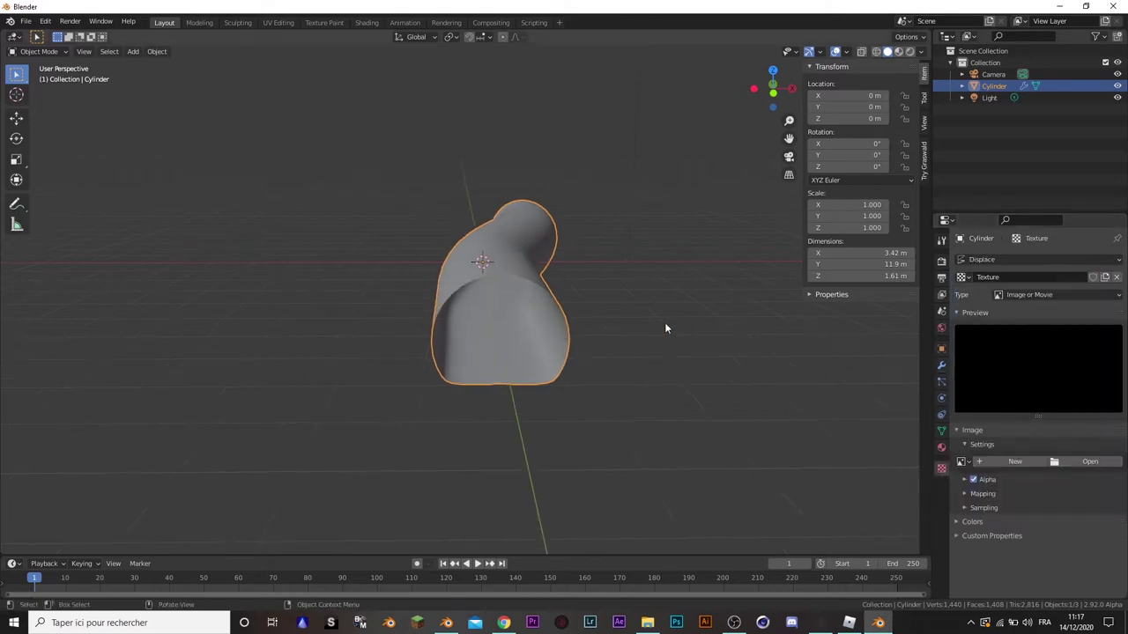
{"action": "left_click", "coordinate": [1027, 295]}
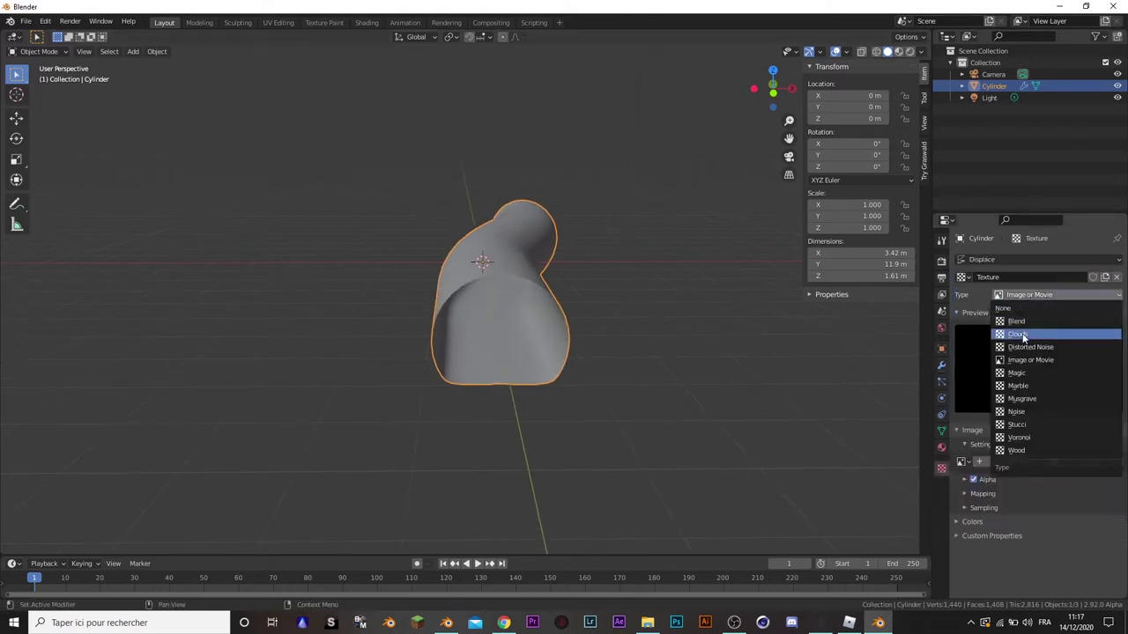
{"action": "left_click", "coordinate": [1013, 327]}
{"action": "mouse_move", "coordinate": [669, 392]}
{"action": "middle_mouse_down"}
{"action": "mouse_move", "coordinate": [643, 336]}
{"action": "mouse_move", "coordinate": [588, 322]}
{"action": "mouse_move", "coordinate": [611, 302]}
{"action": "mouse_move", "coordinate": [551, 296]}
{"action": "mouse_move", "coordinate": [565, 297]}
{"action": "middle_mouse_up"}
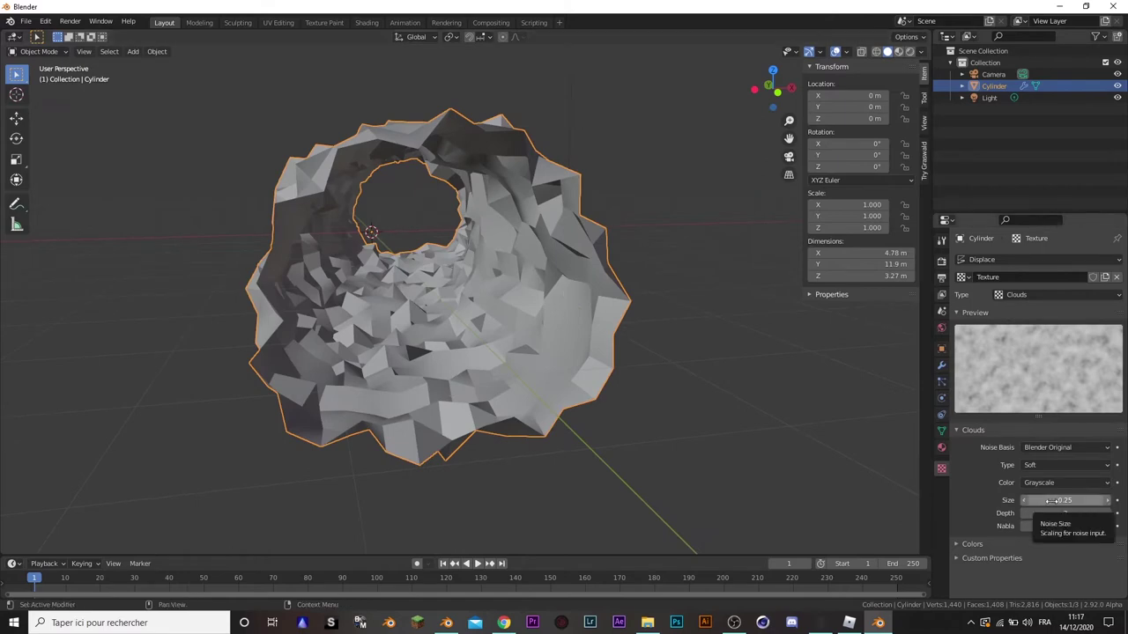
{"action": "left_click_drag", "start_coordinate": [1050, 501], "coordinate": [1112, 501]}
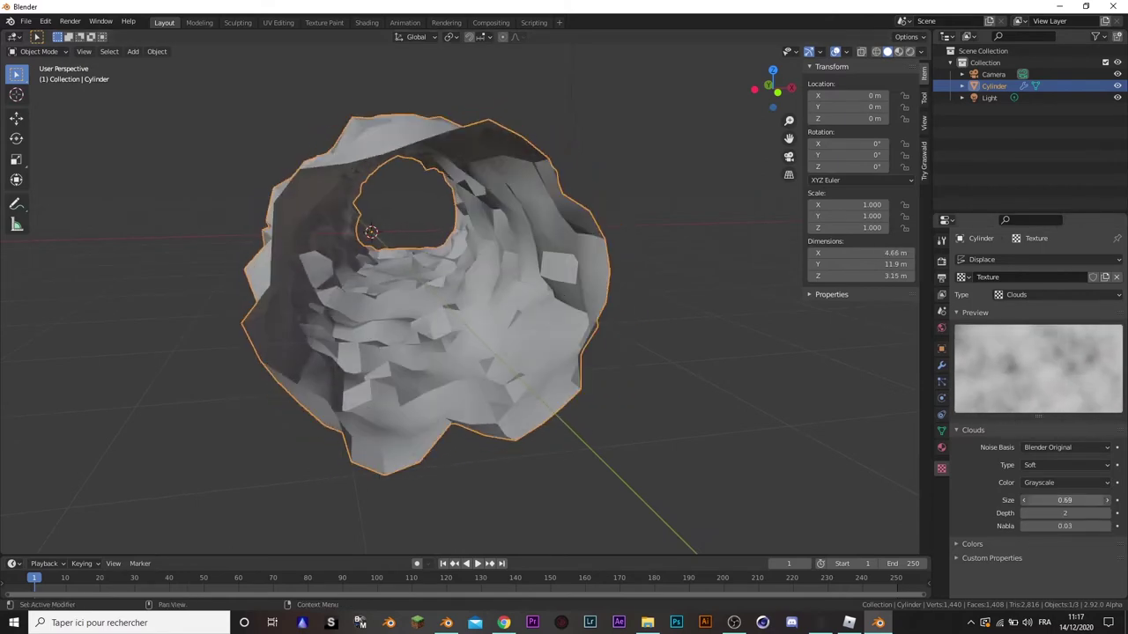
{"action": "middle_click_drag", "start_coordinate": [624, 396], "coordinate": [641, 397]}
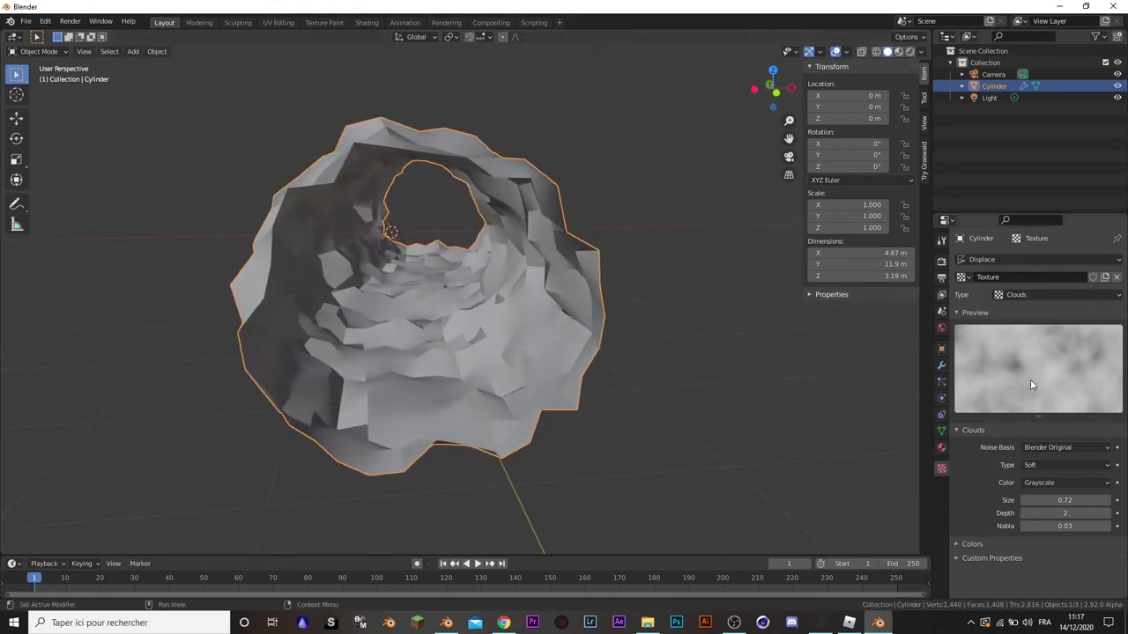
- Add a Subdivision Surface modifier and drag it above the Displace modifier
{"action": "left_click", "coordinate": [941, 364]}
{"action": "left_click", "coordinate": [998, 259]}
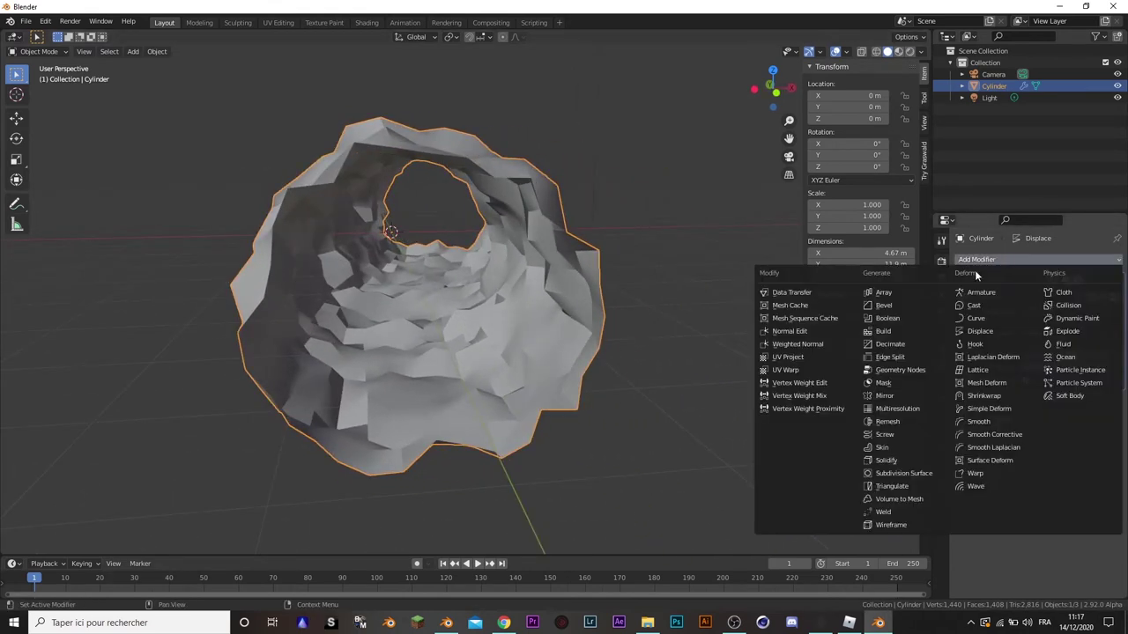
{"action": "left_click", "coordinate": [898, 477]}
{"action": "scroll", "coordinate": [428, 259], "scroll_direction": "up", "scroll_amount": 1}
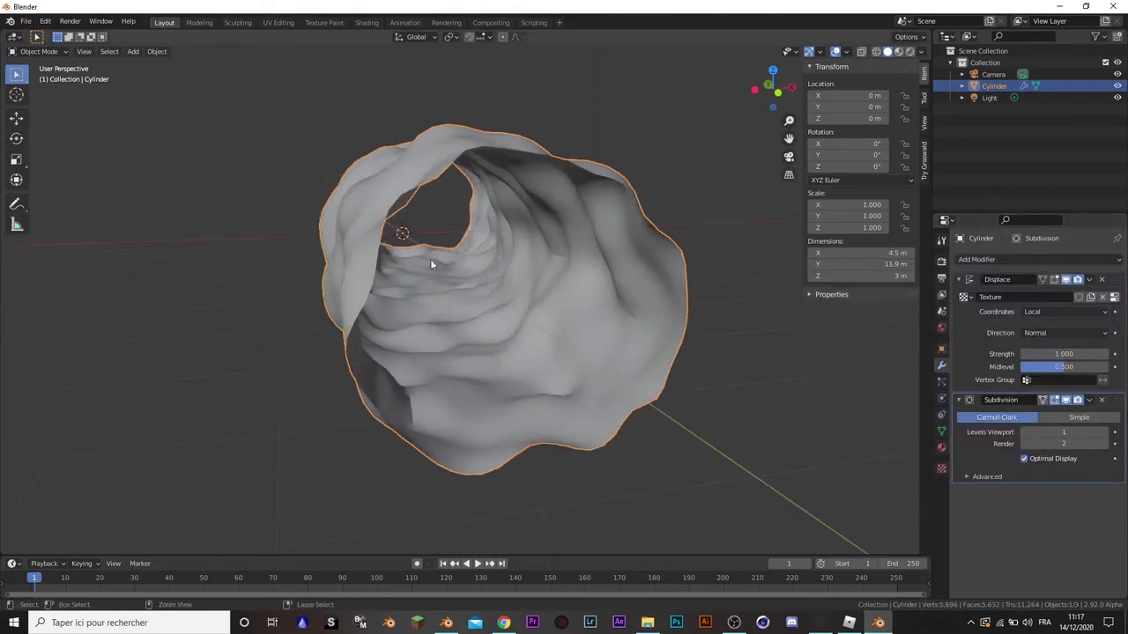
{"action": "scroll", "coordinate": [447, 246], "scroll_direction": "up", "scroll_amount": 1}
{"action": "scroll", "coordinate": [541, 225], "scroll_direction": "up", "scroll_amount": 1}
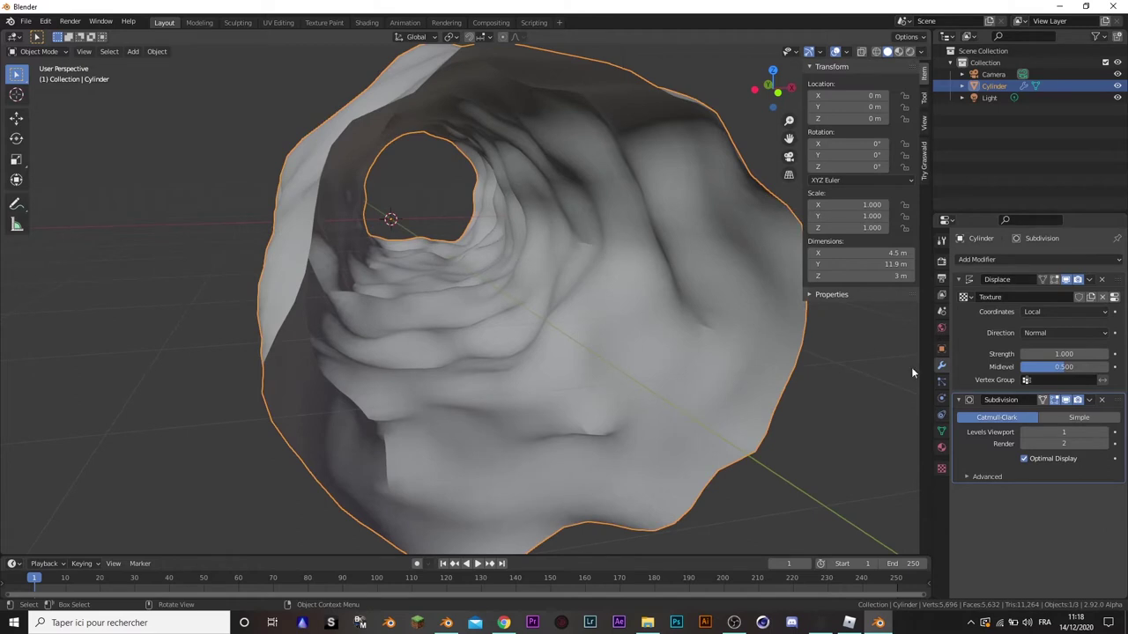
{"action": "left_click_drag", "start_coordinate": [1118, 400], "coordinate": [1102, 280]}
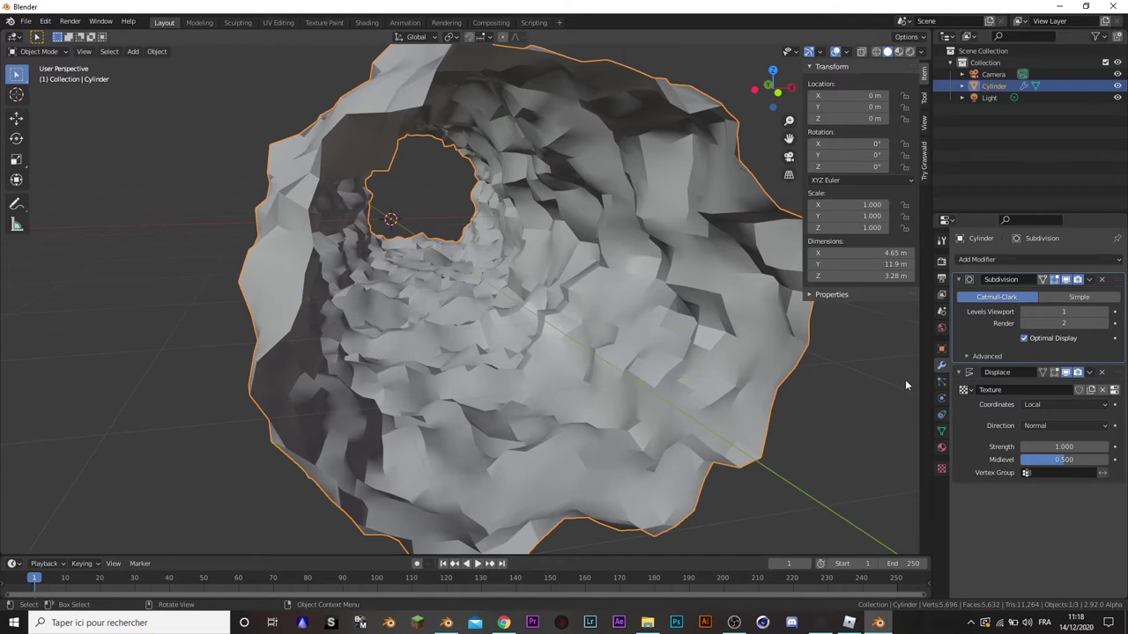
- Compare Subdivision below and above Displace, keeping it above with 4 viewport levels
{"action": "left_click", "coordinate": [1104, 315]}
{"action": "left_click", "coordinate": [1105, 316]}
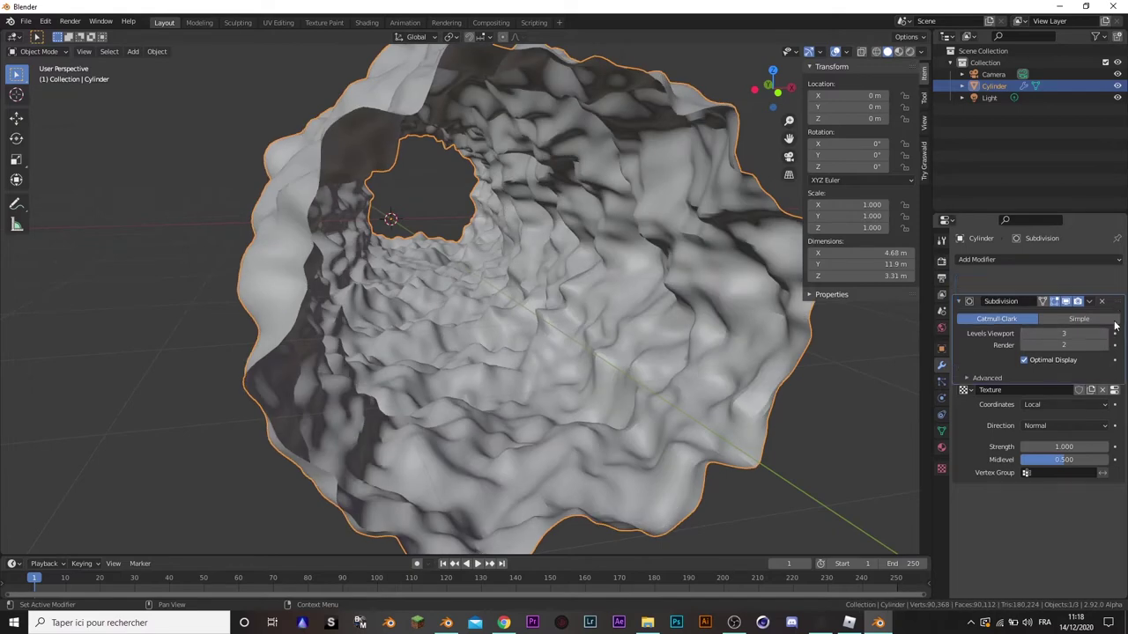
{"action": "left_click_drag", "start_coordinate": [1121, 280], "coordinate": [1106, 497]}
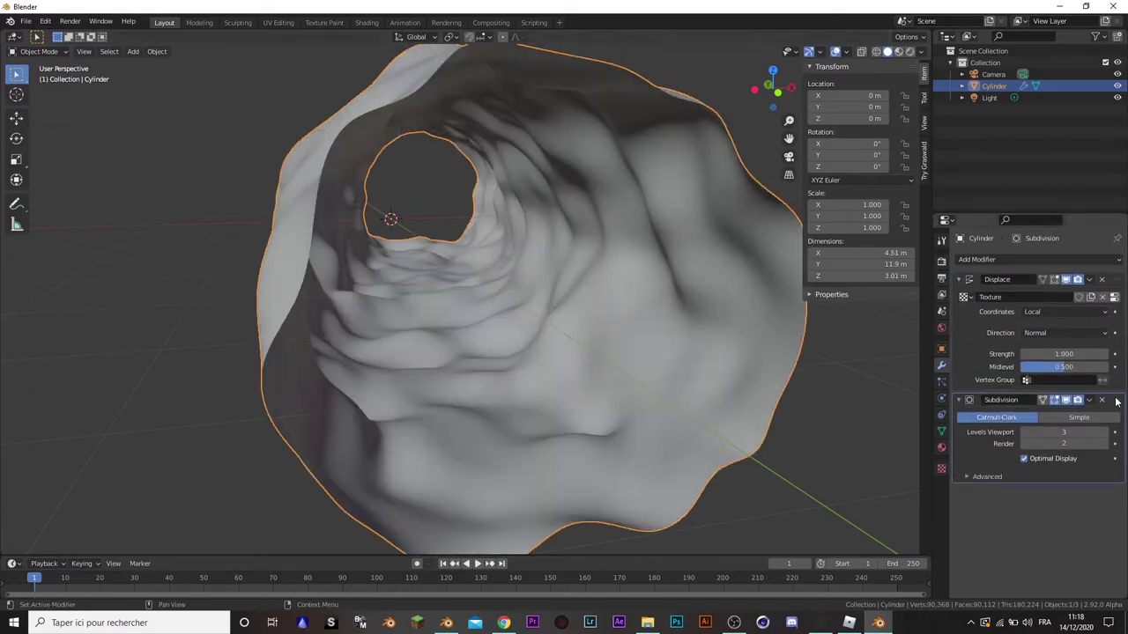
{"action": "left_click_drag", "start_coordinate": [1117, 407], "coordinate": [1108, 270]}
{"action": "mouse_move", "coordinate": [661, 325]}
{"action": "middle_mouse_down"}
{"action": "mouse_move", "coordinate": [591, 311]}
{"action": "mouse_move", "coordinate": [662, 325]}
{"action": "middle_mouse_up"}
{"action": "key", "text": "ctrl+4"}
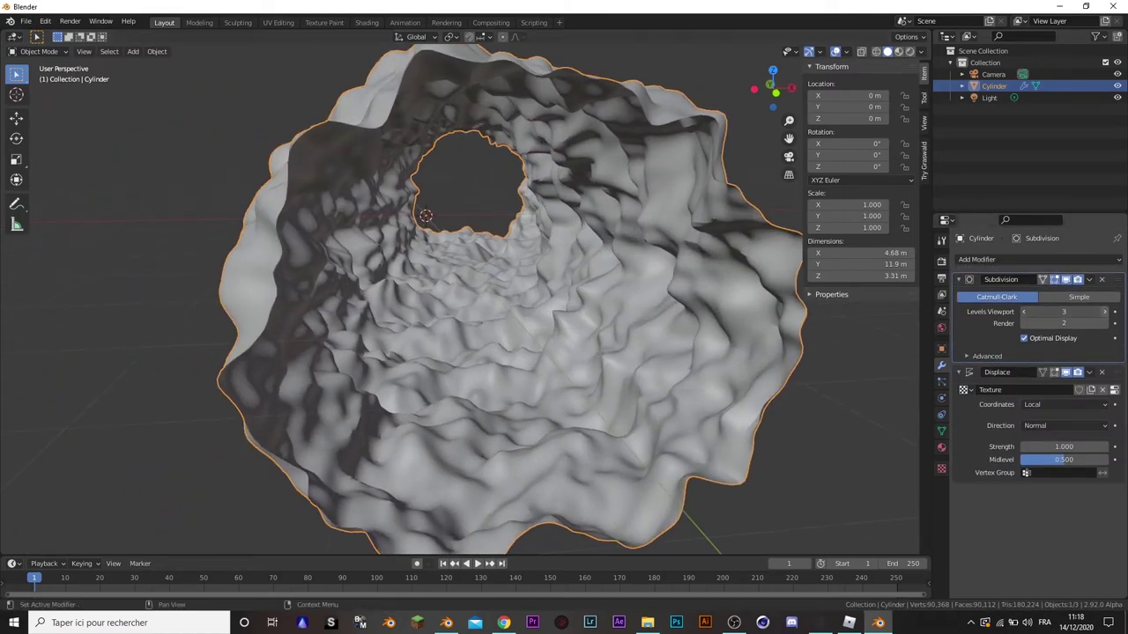
{"action": "middle_click_drag", "start_coordinate": [705, 368], "coordinate": [680, 370]}
{"action": "middle_click_drag", "start_coordinate": [605, 314], "coordinate": [635, 312]}
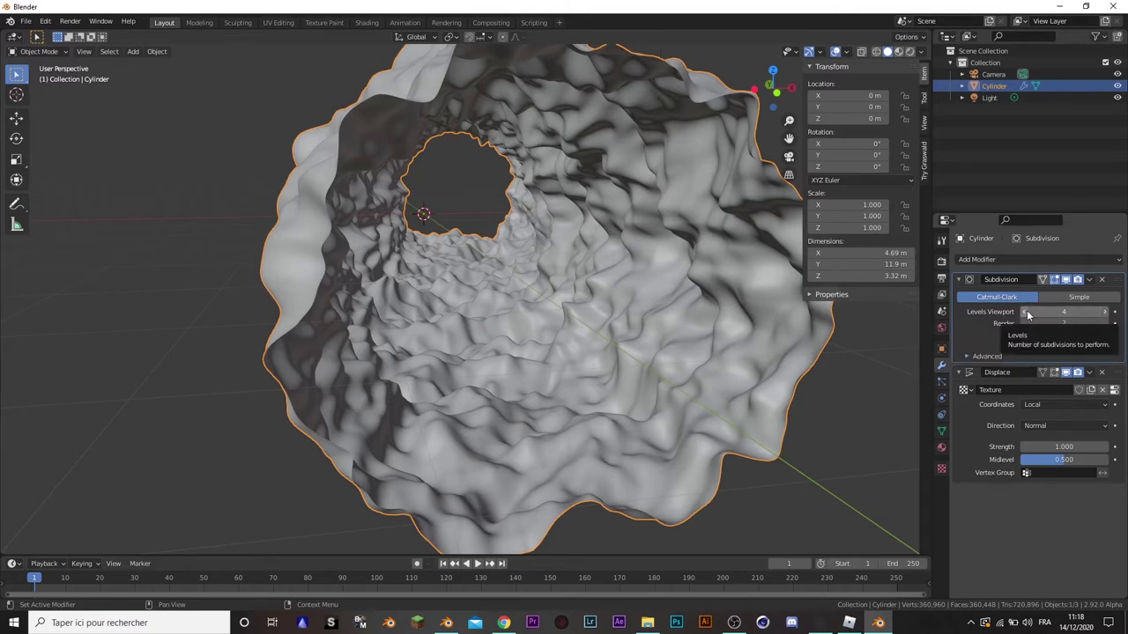
- Set Subdivision render levels to 6 and viewport levels to 4
{"action": "left_click", "coordinate": [1026, 311]}
{"action": "left_click", "coordinate": [1027, 310]}
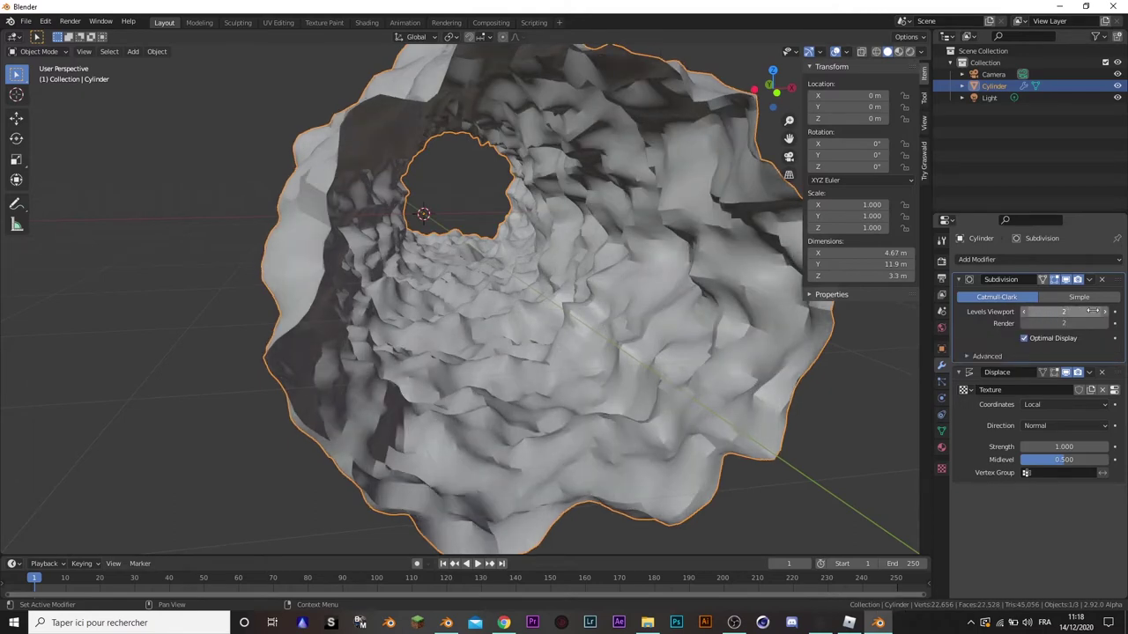
{"action": "left_click", "coordinate": [1061, 322]}
{"action": "type", "text": "6"}
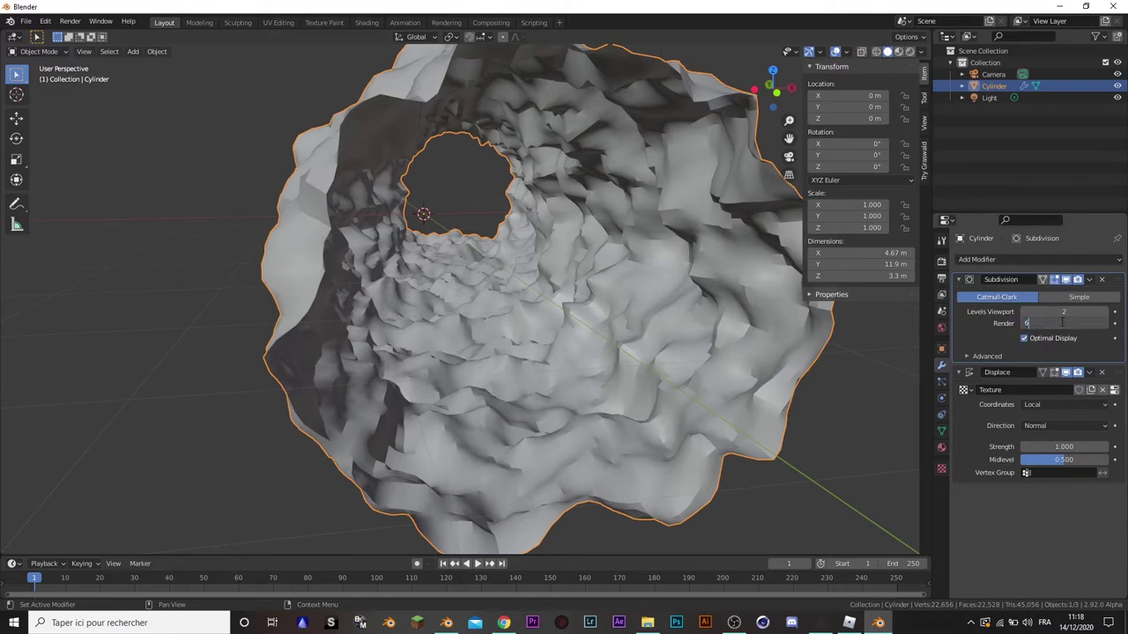
{"action": "key", "text": "Return"}
{"action": "left_click", "coordinate": [1072, 314]}
{"action": "type", "text": "4"}
{"action": "key", "text": "Return"}
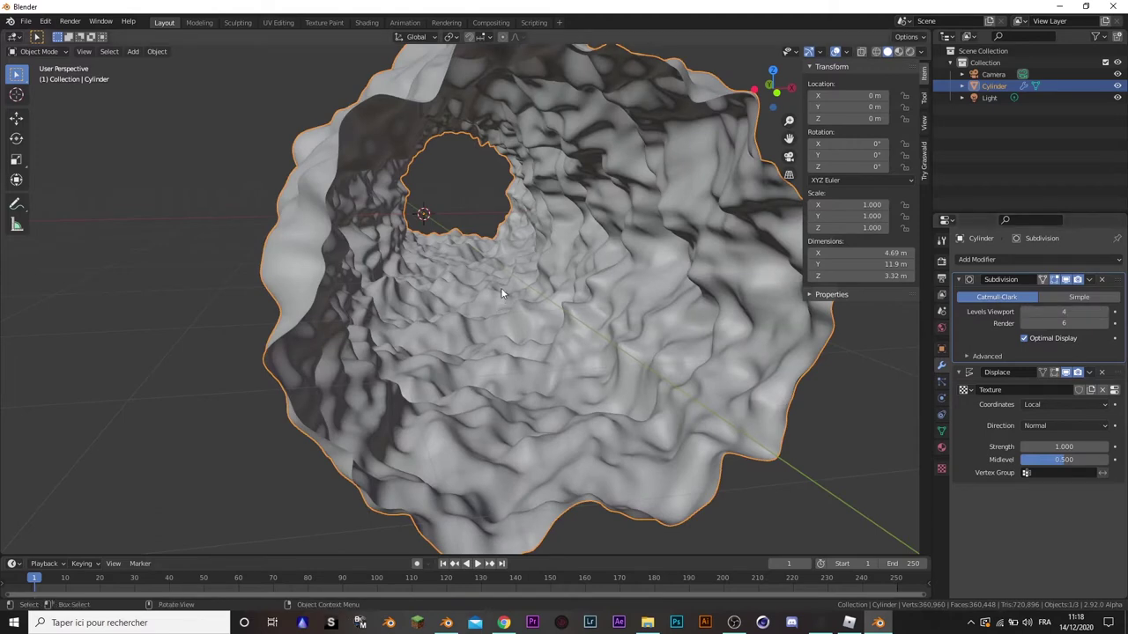
{"action": "middle_click_drag", "start_coordinate": [512, 287], "coordinate": [517, 288]}
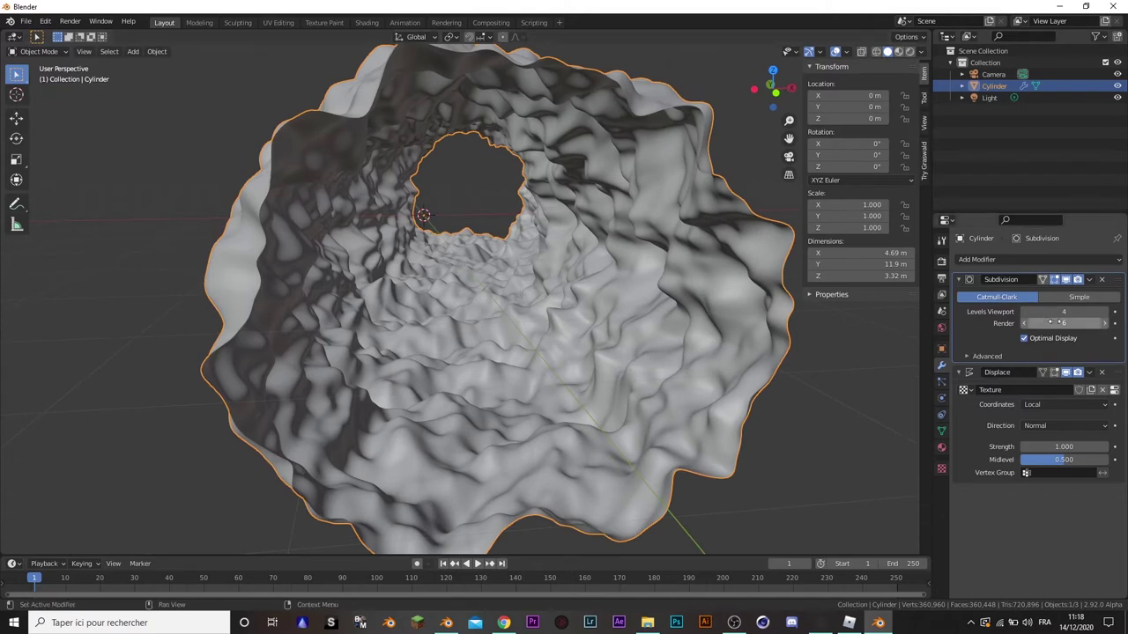
{"action": "left_click", "coordinate": [1024, 312]}
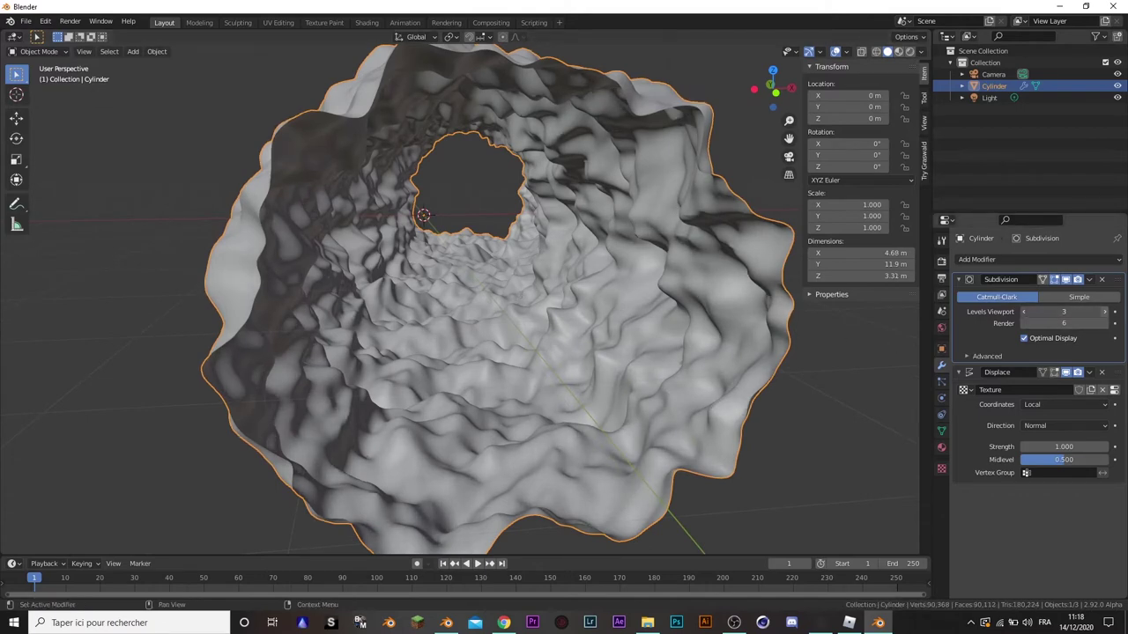
{"action": "key", "text": "ctrl+4"}
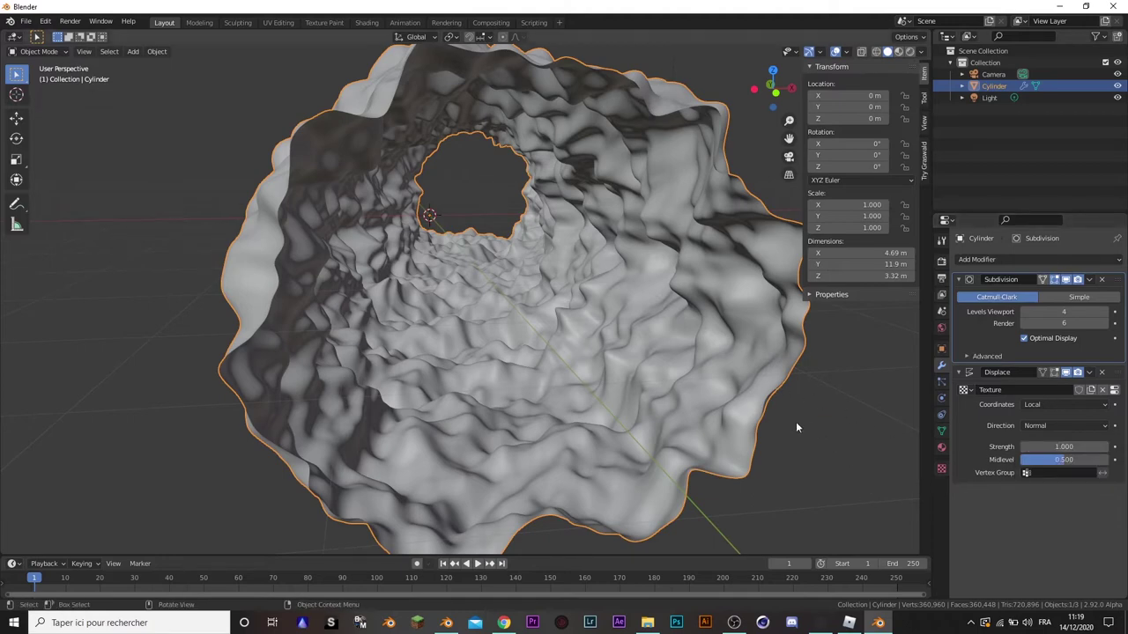
- Set the Clouds texture Depth to 3 and Size to about 1.25
{"action": "middle_click_drag", "start_coordinate": [694, 386], "coordinate": [718, 387]}
{"action": "left_click", "coordinate": [941, 468]}
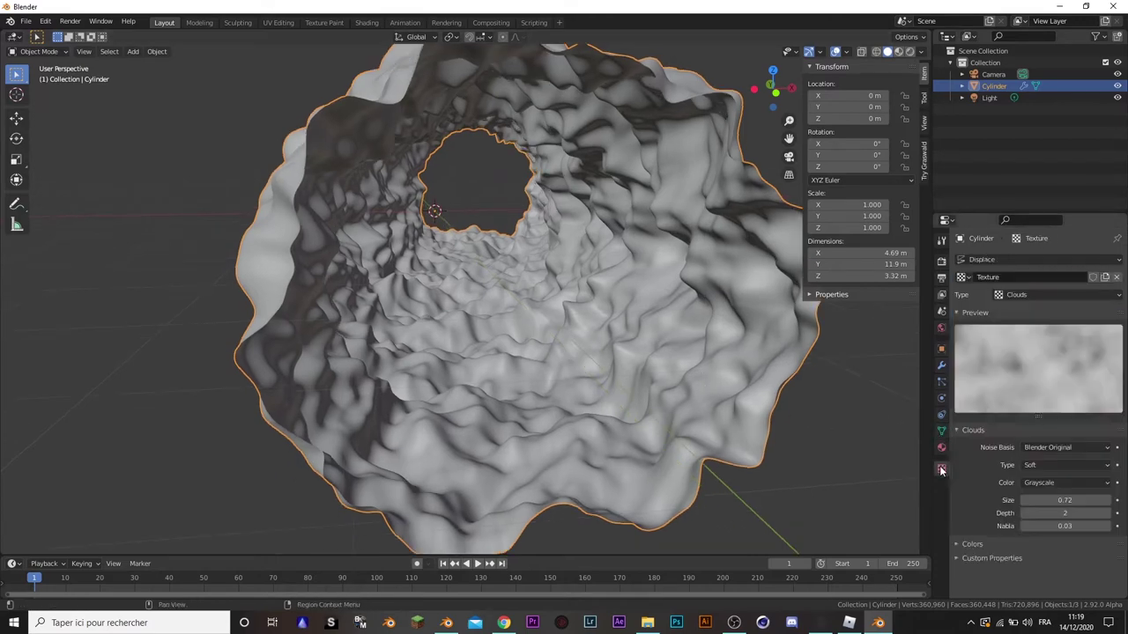
{"action": "mouse_move", "coordinate": [1065, 513]}
{"action": "left_click", "coordinate": [1109, 514]}
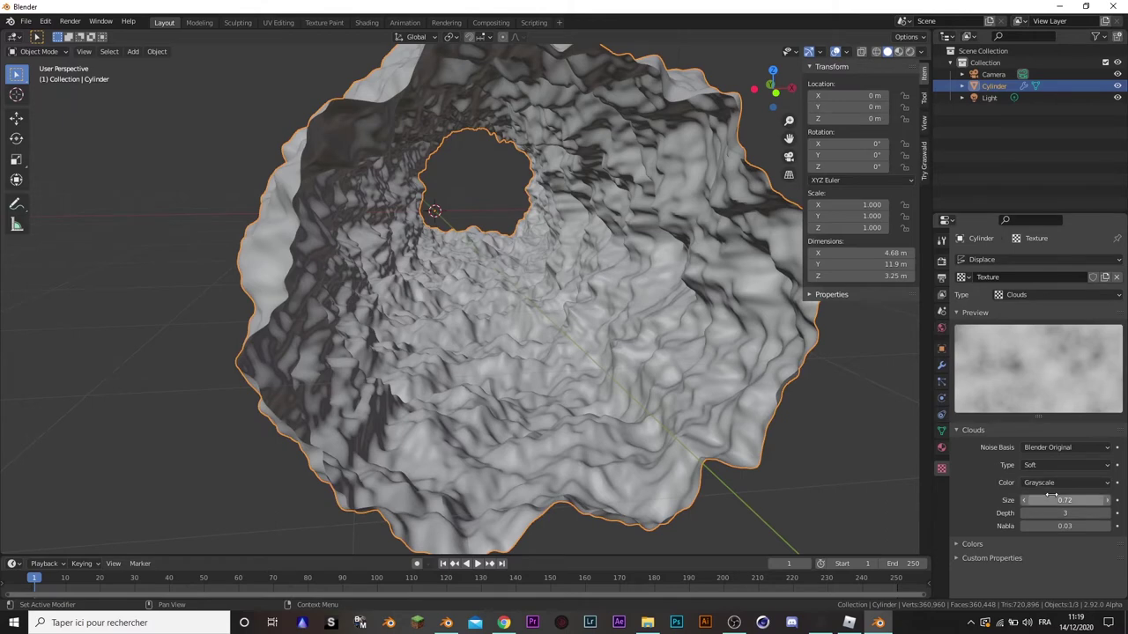
{"action": "mouse_move", "coordinate": [1064, 500]}
{"action": "left_mouse_down"}
{"action": "mouse_move", "coordinate": [1101, 500]}
{"action": "mouse_move", "coordinate": [1077, 500]}
{"action": "left_mouse_up"}
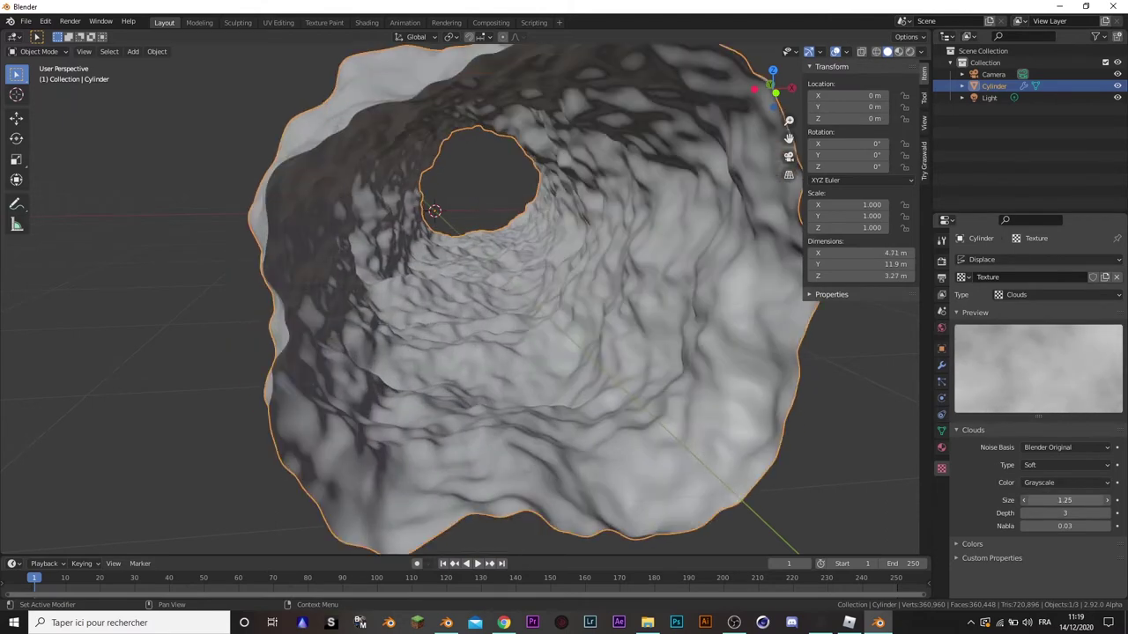
- Set the Displace modifier Strength to 0.5 and select the tunnel cylinder
{"action": "left_click", "coordinate": [941, 364]}
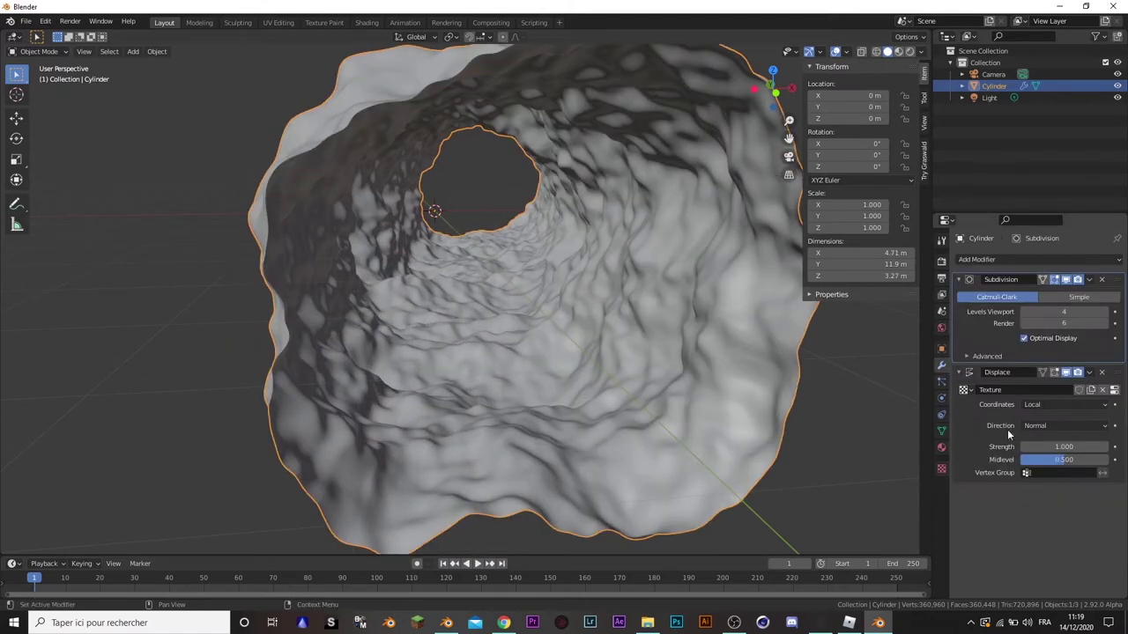
{"action": "left_click", "coordinate": [1051, 446]}
{"action": "type", "text": "0.5"}
{"action": "key", "text": "Return"}
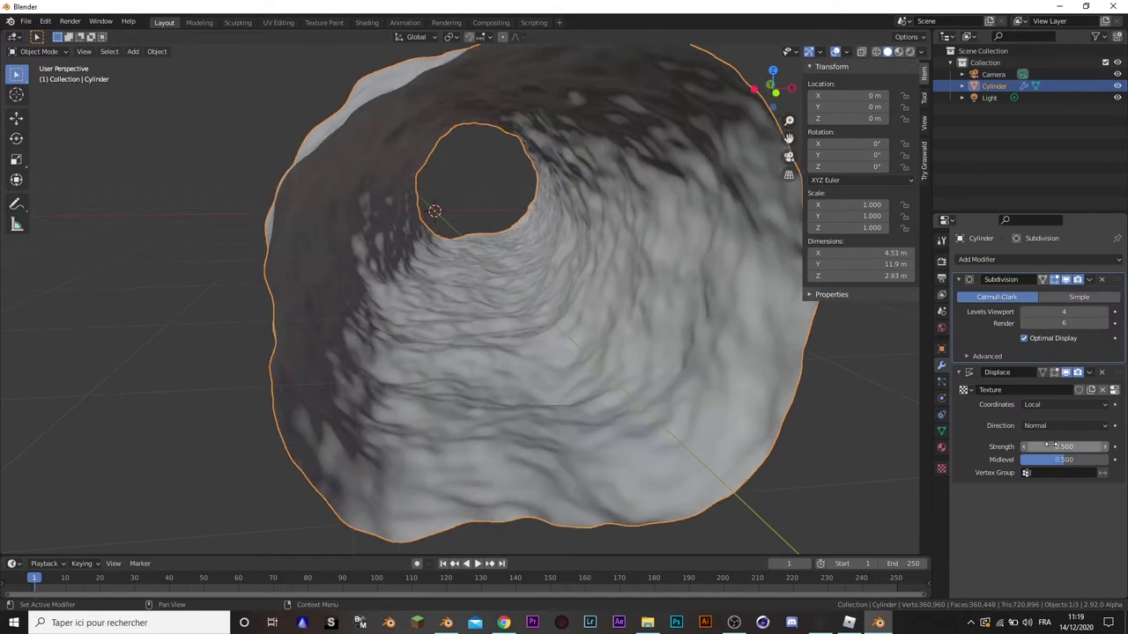
{"action": "mouse_move", "coordinate": [651, 264]}
{"action": "middle_mouse_down"}
{"action": "mouse_move", "coordinate": [792, 416]}
{"action": "mouse_move", "coordinate": [643, 362]}
{"action": "mouse_move", "coordinate": [664, 353]}
{"action": "mouse_move", "coordinate": [567, 324]}
{"action": "mouse_move", "coordinate": [610, 343]}
{"action": "mouse_move", "coordinate": [617, 335]}
{"action": "mouse_move", "coordinate": [600, 317]}
{"action": "middle_mouse_up"}
{"action": "scroll", "coordinate": [652, 349], "scroll_direction": "up", "scroll_amount": 3}
{"action": "scroll", "coordinate": [639, 352], "scroll_direction": "up", "scroll_amount": 3}
{"action": "left_click", "coordinate": [594, 320]}
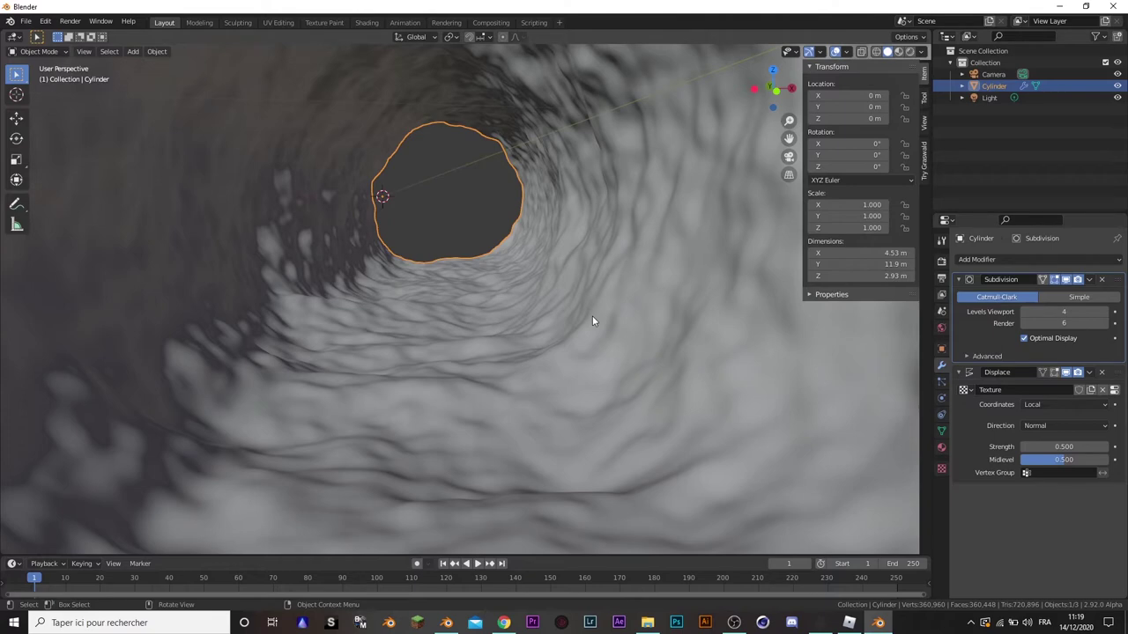
{"action": "mouse_move", "coordinate": [592, 321]}
{"action": "middle_mouse_down"}
{"action": "mouse_move", "coordinate": [470, 221]}
{"action": "mouse_move", "coordinate": [483, 254]}
{"action": "middle_mouse_up"}
{"action": "scroll", "coordinate": [511, 221], "scroll_direction": "down", "scroll_amount": 5}
- In Edit Mode face select, pick two opposite faces on the tunnel's inner wall
{"action": "key", "text": "Tab"}
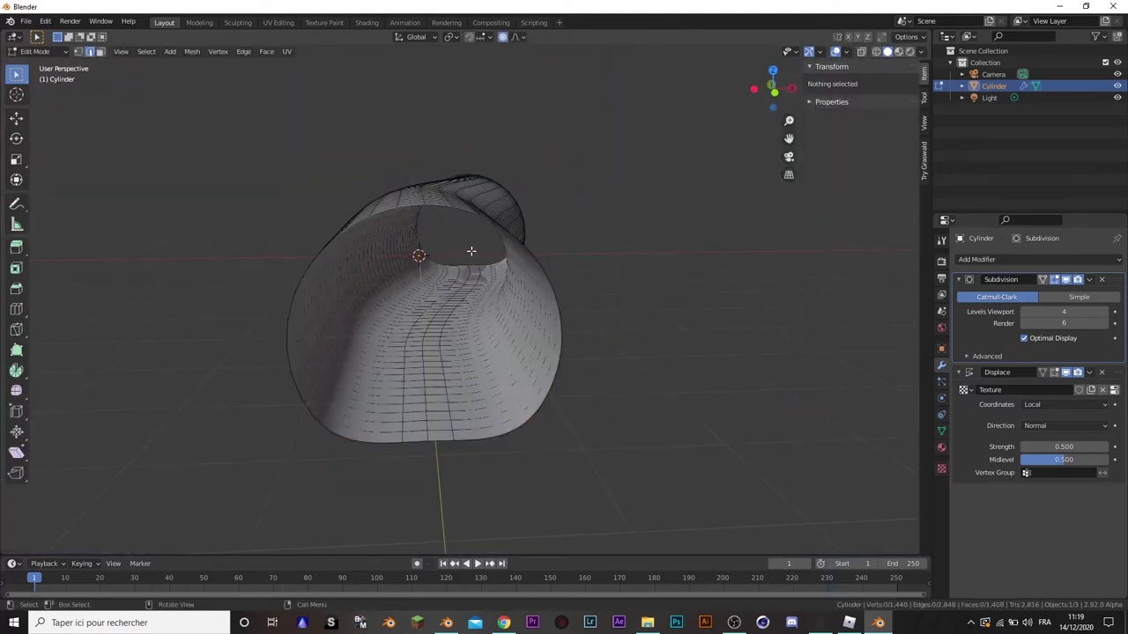
{"action": "scroll", "coordinate": [470, 251], "scroll_direction": "up", "scroll_amount": 5}
{"action": "scroll", "coordinate": [471, 251], "scroll_direction": "up", "scroll_amount": 2}
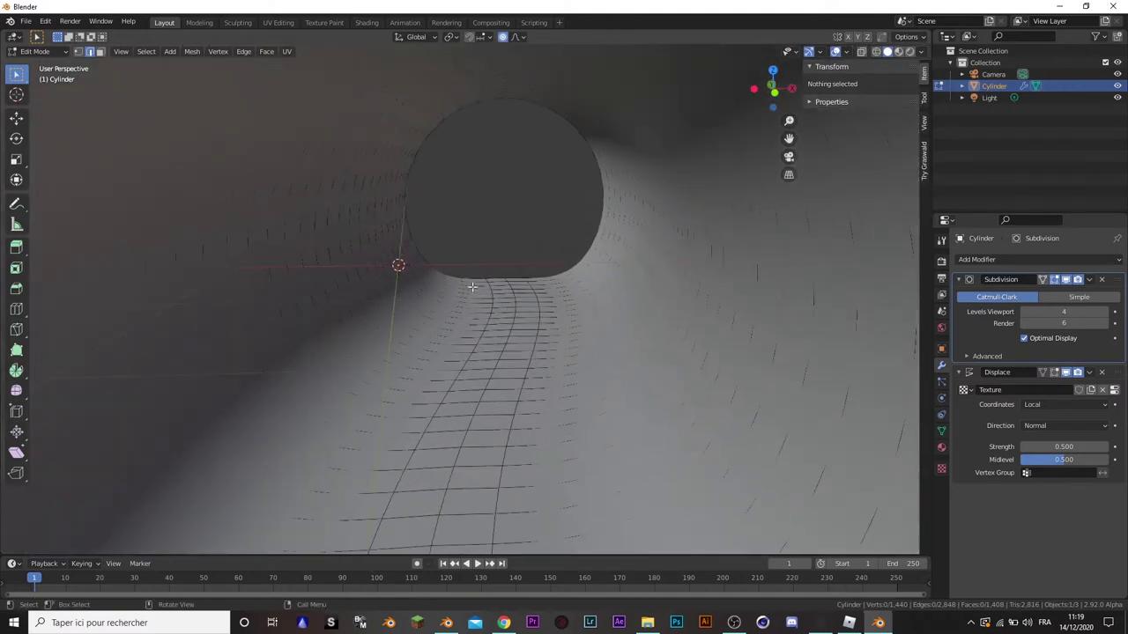
{"action": "left_click", "coordinate": [100, 51]}
{"action": "mouse_move", "coordinate": [529, 209]}
{"action": "middle_mouse_down"}
{"action": "mouse_move", "coordinate": [439, 218]}
{"action": "mouse_move", "coordinate": [441, 209]}
{"action": "middle_mouse_up"}
{"action": "left_click", "coordinate": [308, 147]}
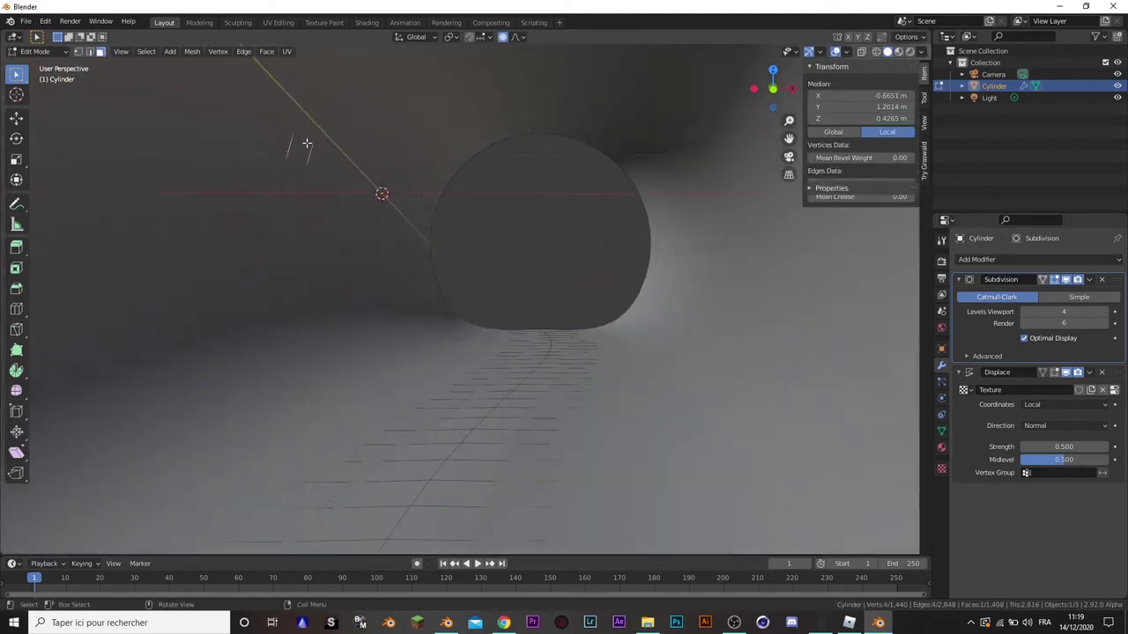
{"action": "middle_click_drag", "start_coordinate": [629, 332], "coordinate": [675, 310]}
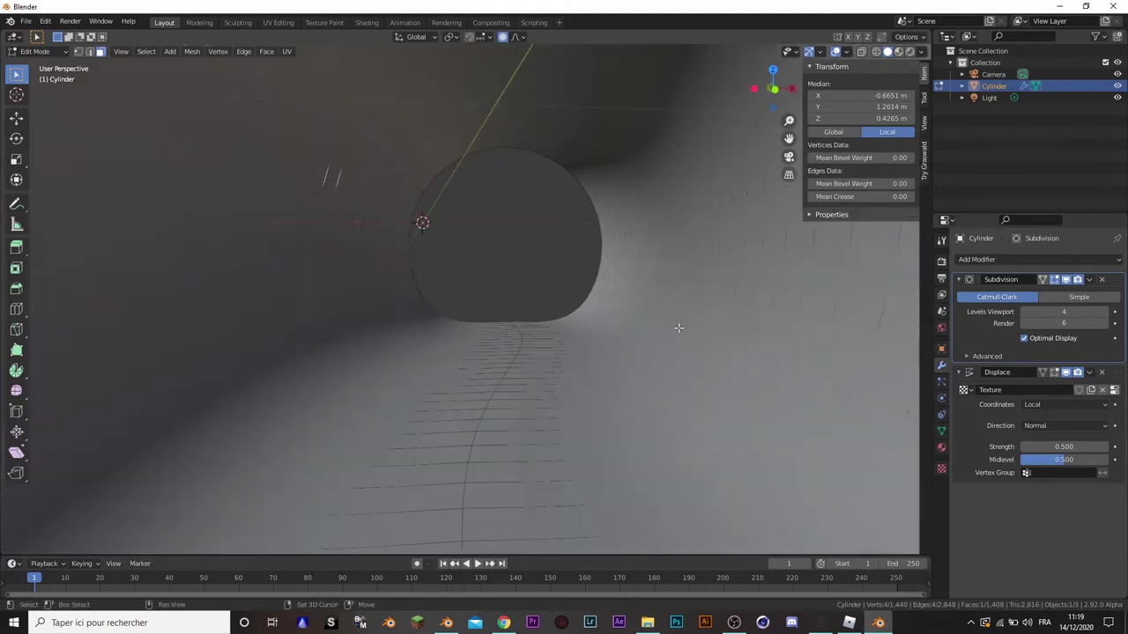
{"action": "left_click", "coordinate": [690, 333], "text": "shift"}
{"action": "mouse_move", "coordinate": [725, 239]}
{"action": "middle_mouse_down"}
{"action": "mouse_move", "coordinate": [676, 225]}
{"action": "mouse_move", "coordinate": [725, 229]}
{"action": "mouse_move", "coordinate": [622, 252]}
{"action": "mouse_move", "coordinate": [738, 245]}
{"action": "mouse_move", "coordinate": [582, 320]}
{"action": "mouse_move", "coordinate": [560, 310]}
{"action": "middle_mouse_up"}
- Join the two faces with Bridge Edge Loops via the F3 search
{"action": "key", "text": "F3"}
{"action": "type", "text": "b"}
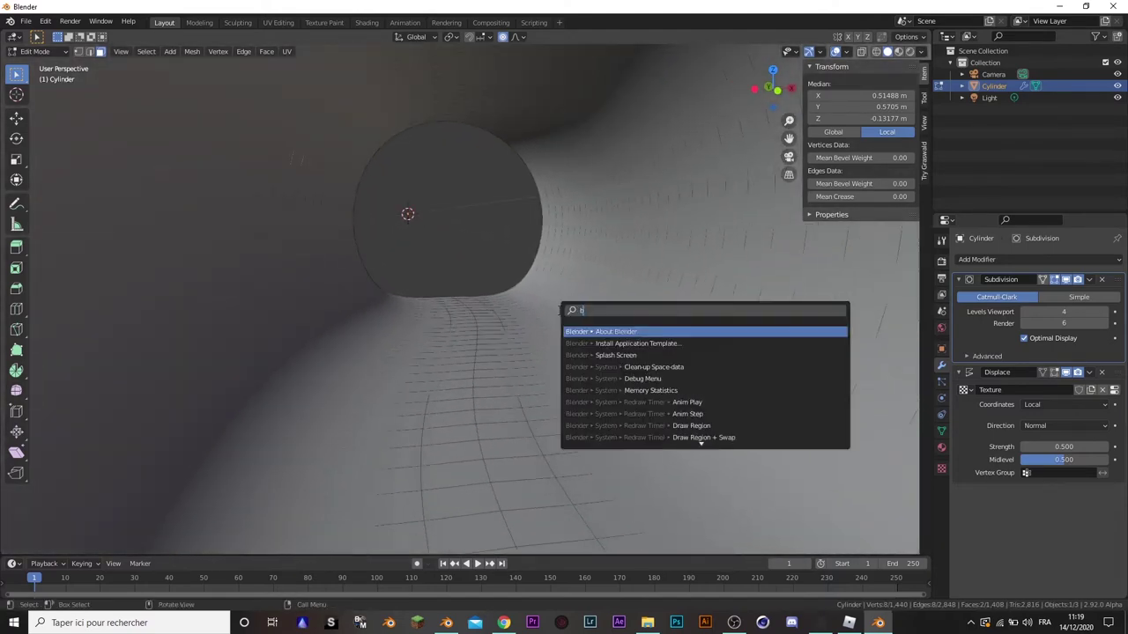
{"action": "type", "text": "ridge"}
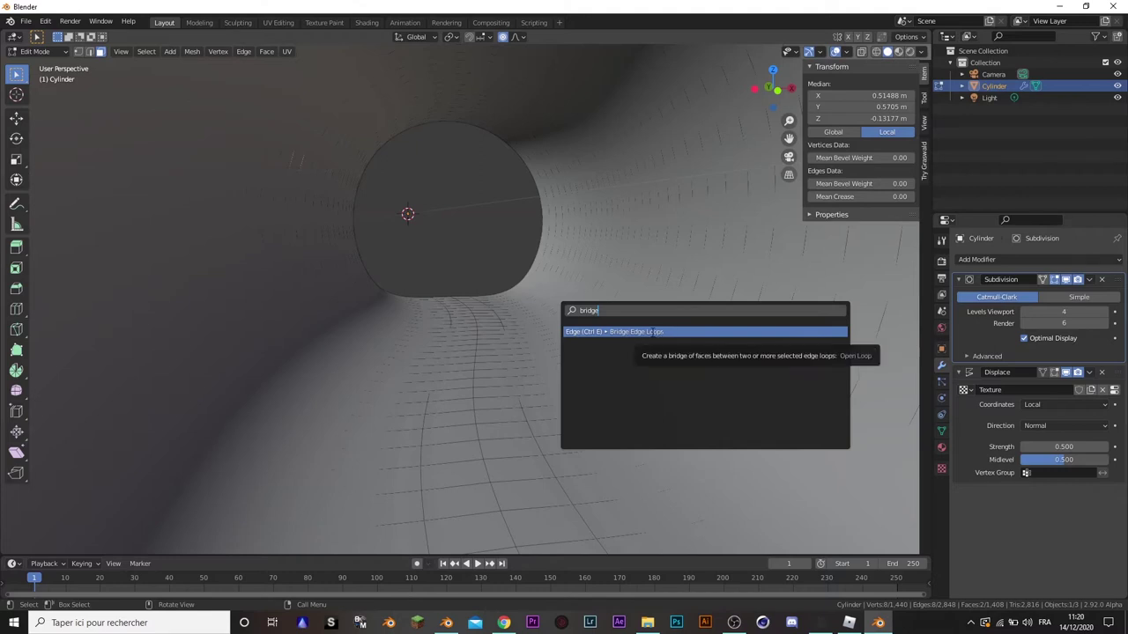
{"action": "left_click", "coordinate": [652, 331]}
{"action": "mouse_move", "coordinate": [614, 314]}
{"action": "middle_mouse_down"}
{"action": "mouse_move", "coordinate": [611, 291]}
{"action": "mouse_move", "coordinate": [582, 277]}
{"action": "middle_mouse_up"}
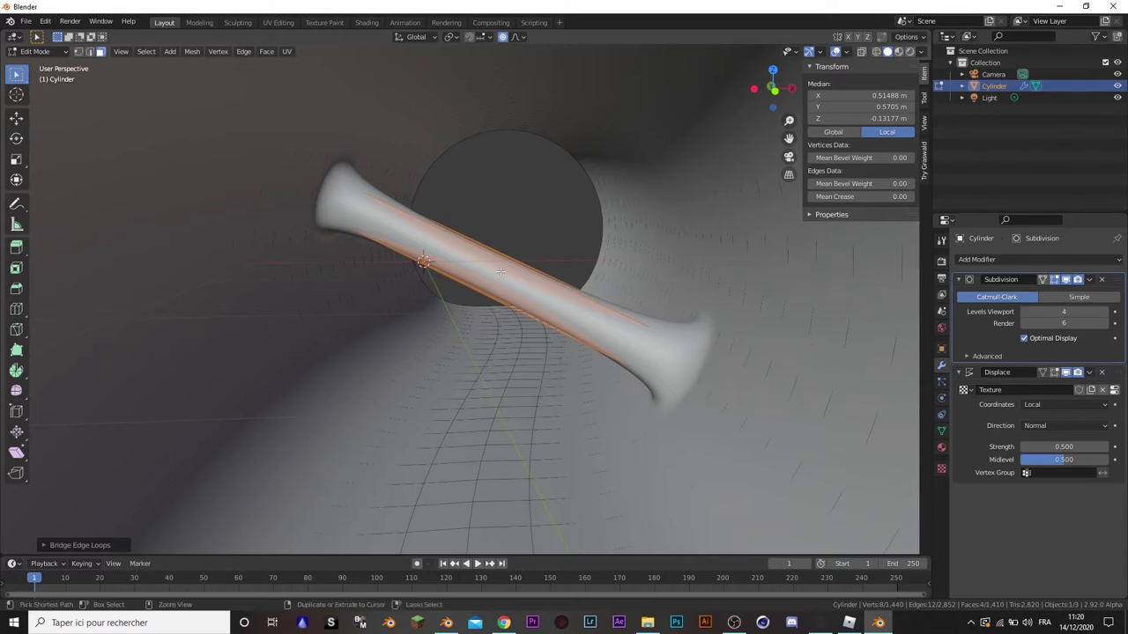
- Add three loop cuts around the bridged tube
{"action": "key", "text": "ctrl+r"}
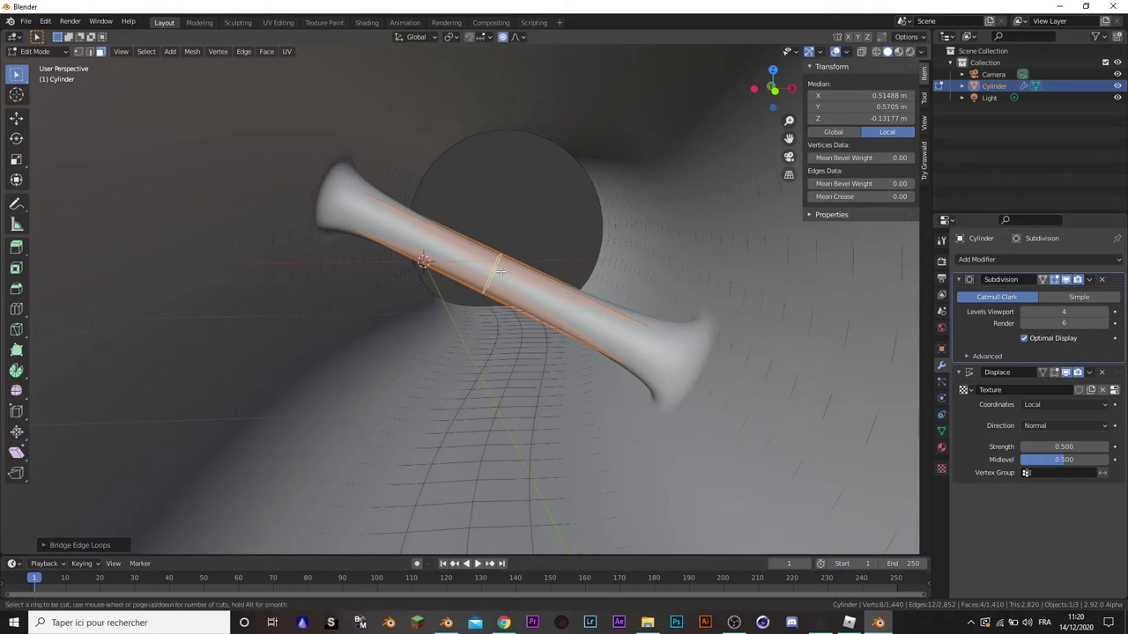
{"action": "scroll", "coordinate": [499, 271], "scroll_direction": "up", "scroll_amount": 2}
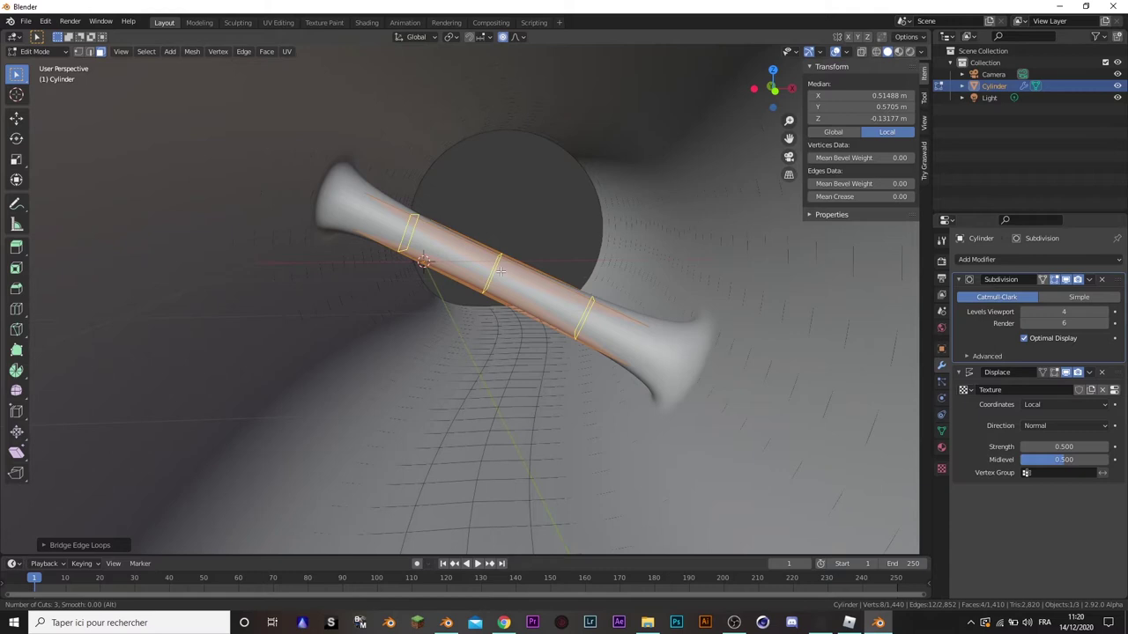
{"action": "left_click", "coordinate": [499, 272]}
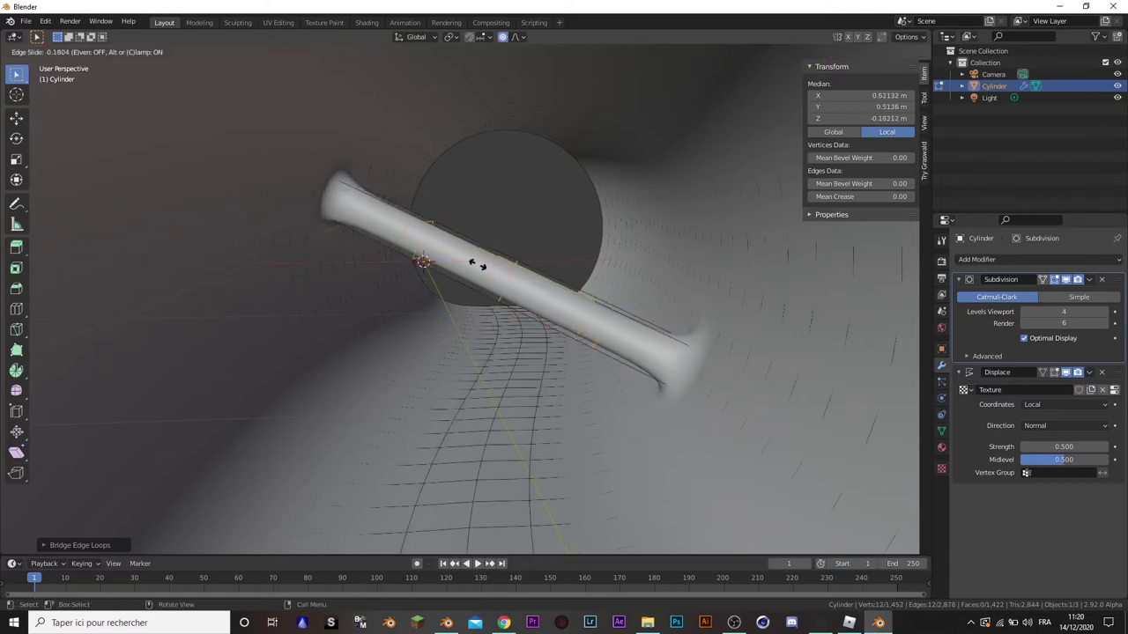
{"action": "left_click", "coordinate": [524, 291]}
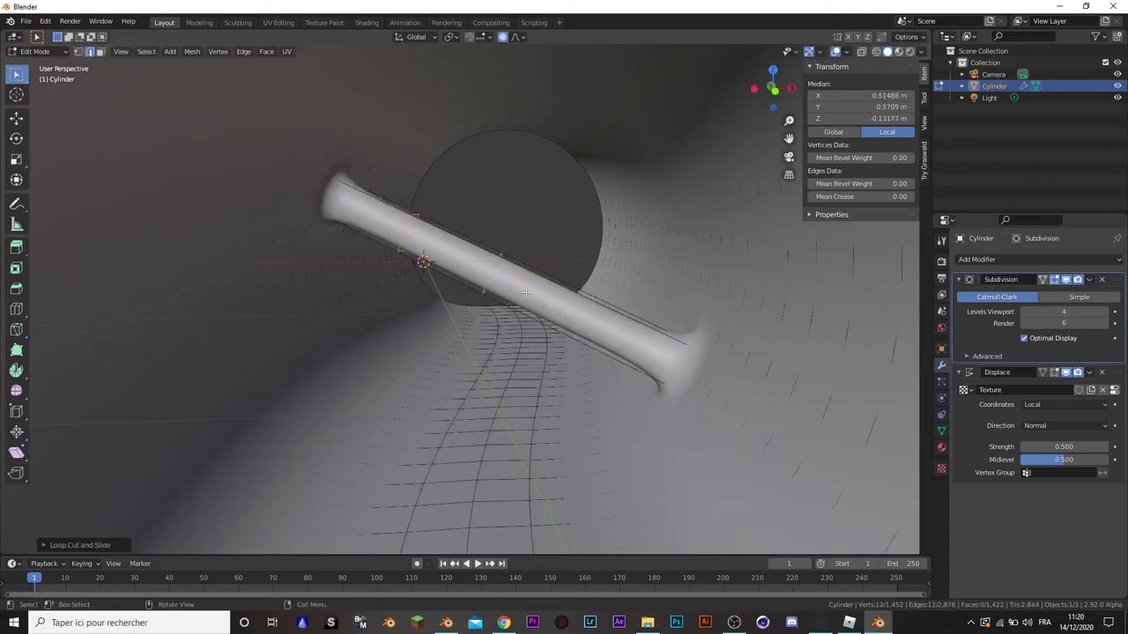
- Bend the tube by moving its middle ring with proportional falloff
{"action": "left_click", "coordinate": [499, 257]}
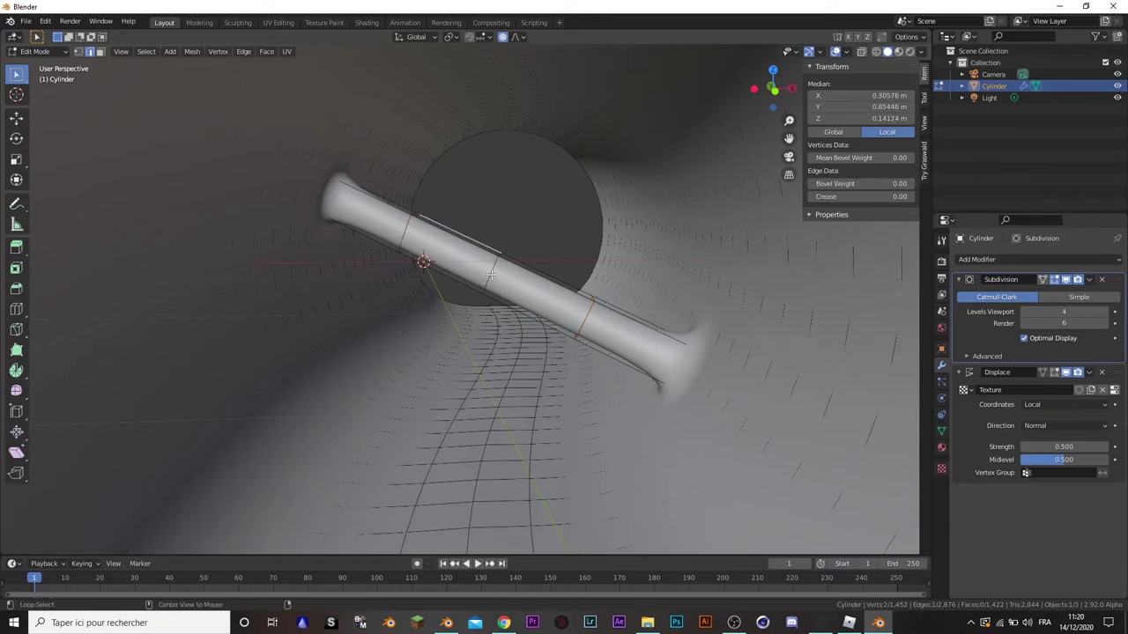
{"action": "left_click", "coordinate": [490, 275], "text": "alt"}
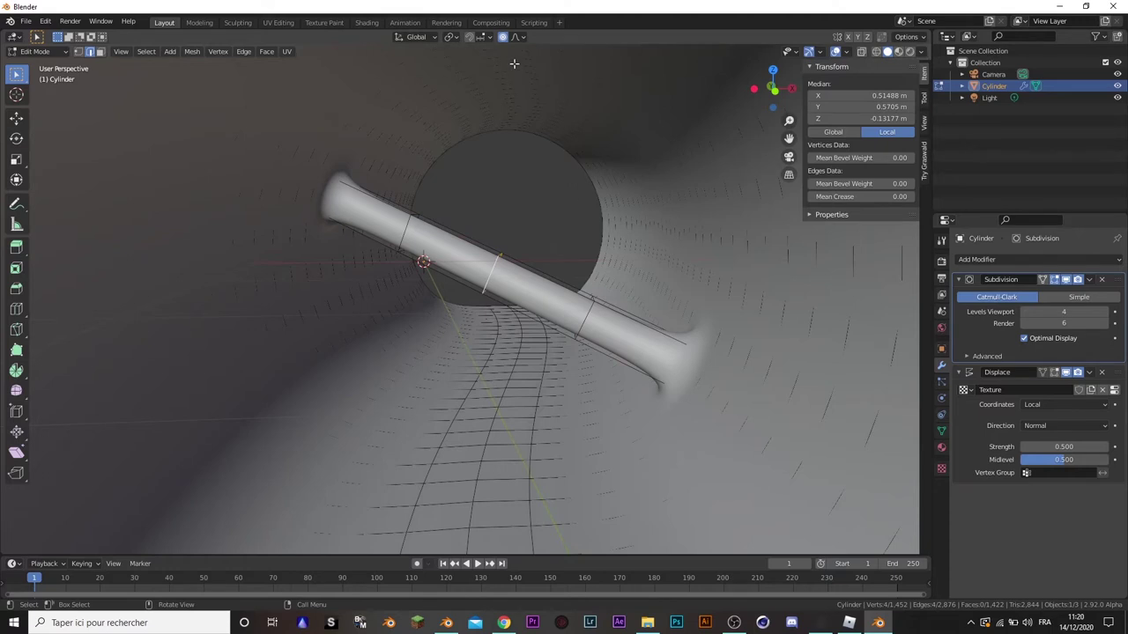
{"action": "key", "text": "g"}
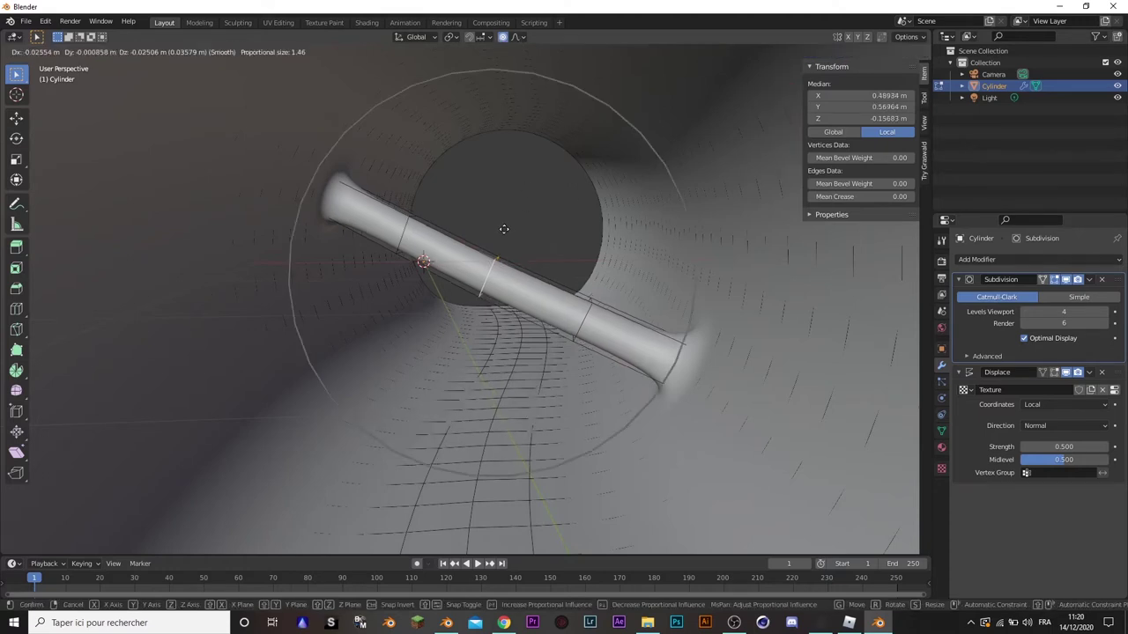
{"action": "scroll", "coordinate": [493, 242], "scroll_direction": "up", "scroll_amount": 8}
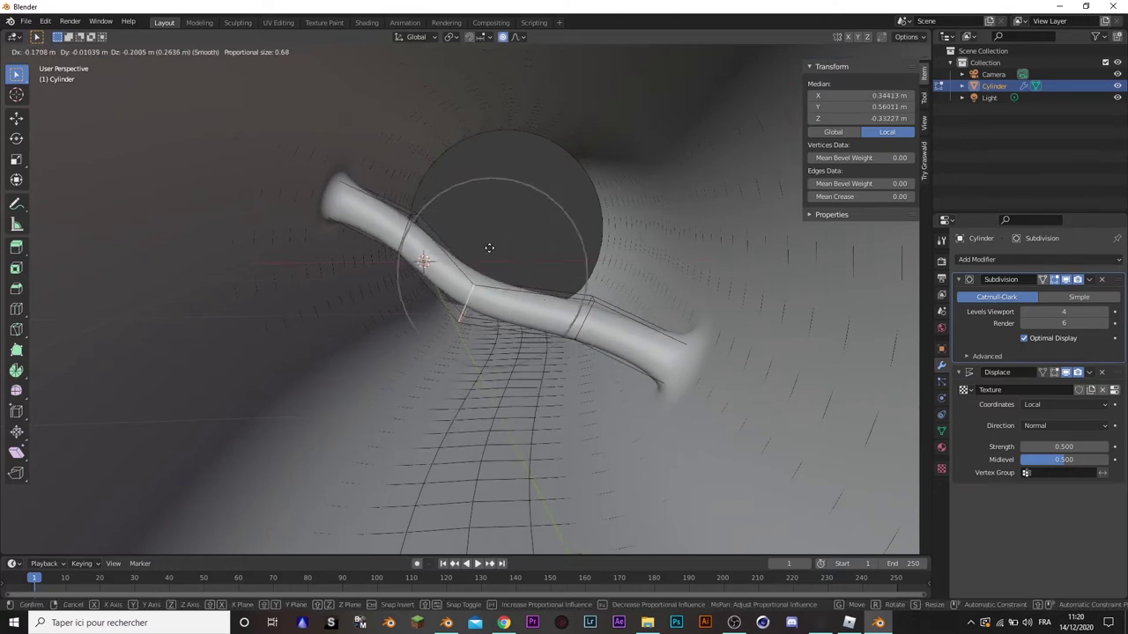
{"action": "scroll", "coordinate": [477, 259], "scroll_direction": "up", "scroll_amount": 5}
{"action": "scroll", "coordinate": [476, 262], "scroll_direction": "down", "scroll_amount": 2}
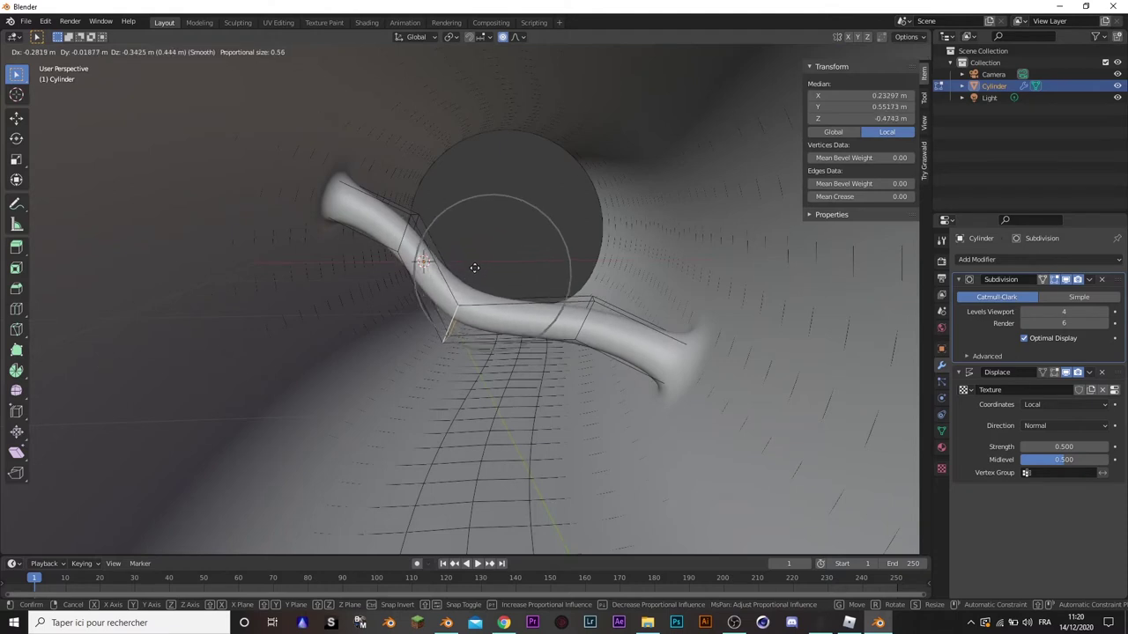
{"action": "scroll", "coordinate": [474, 266], "scroll_direction": "down", "scroll_amount": 2}
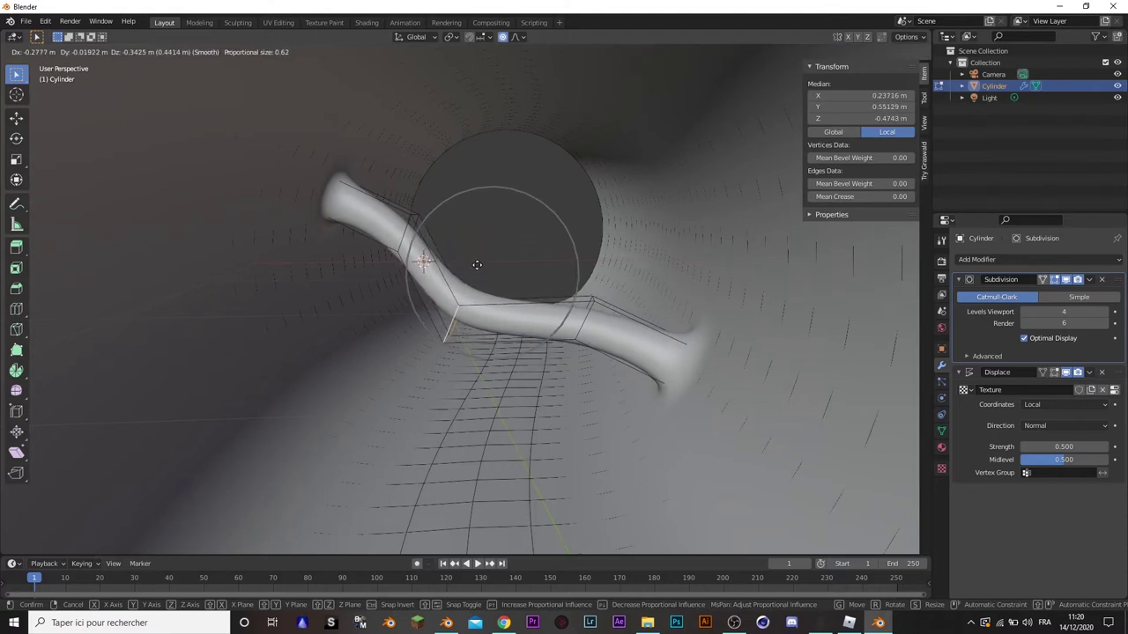
{"action": "left_click", "coordinate": [475, 267]}
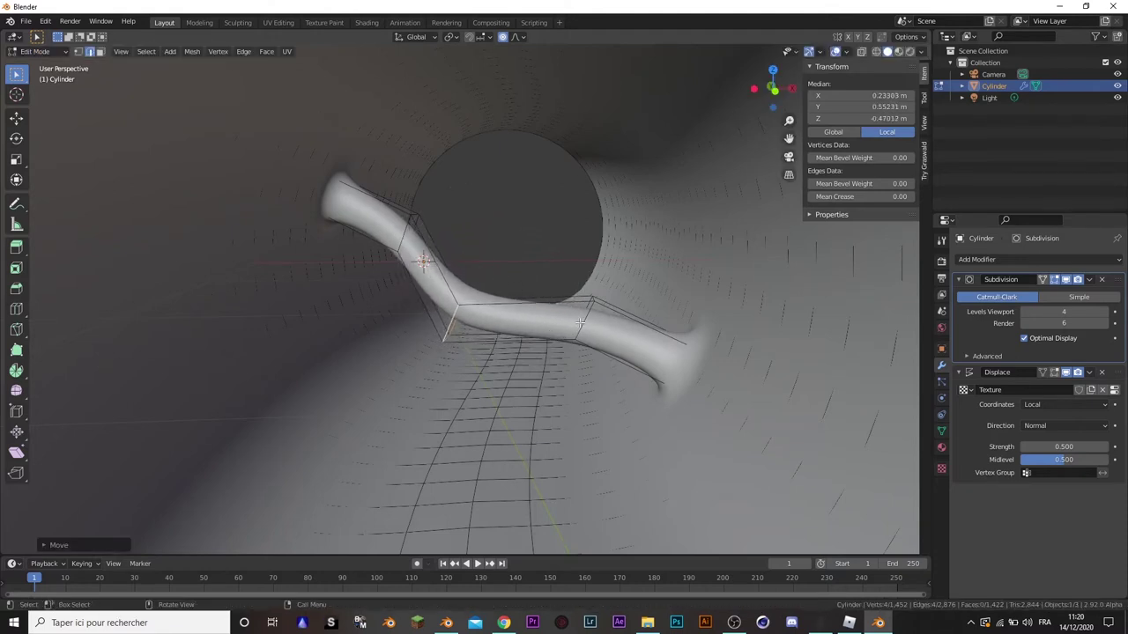
- Move another ring of the tube to add a second bend
{"action": "left_click", "coordinate": [410, 223], "text": "alt"}
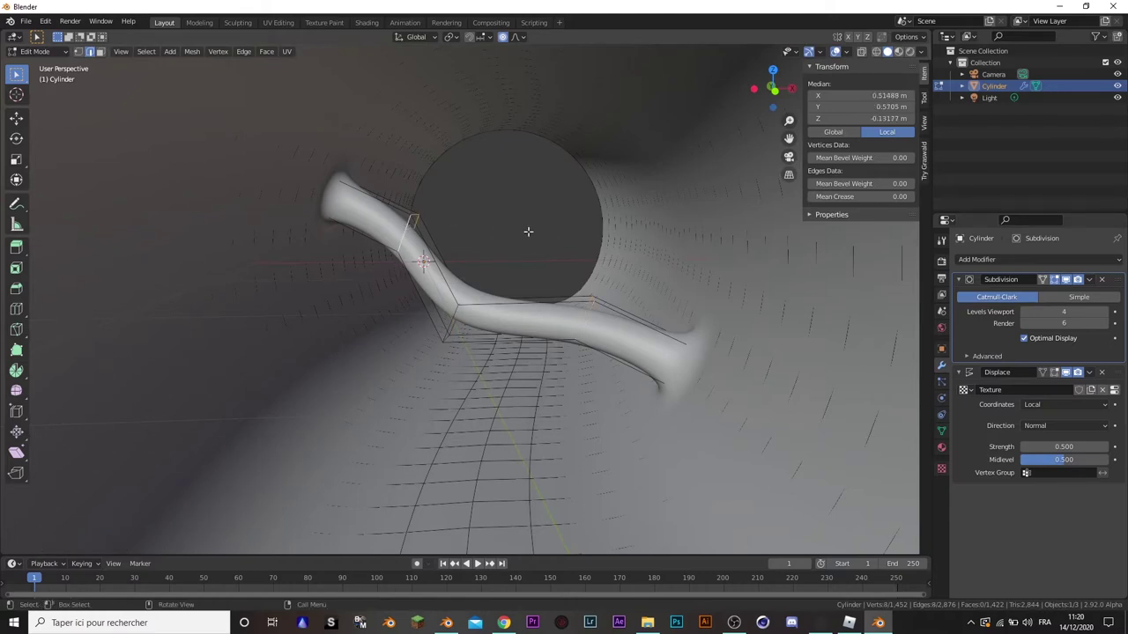
{"action": "key", "text": "g"}
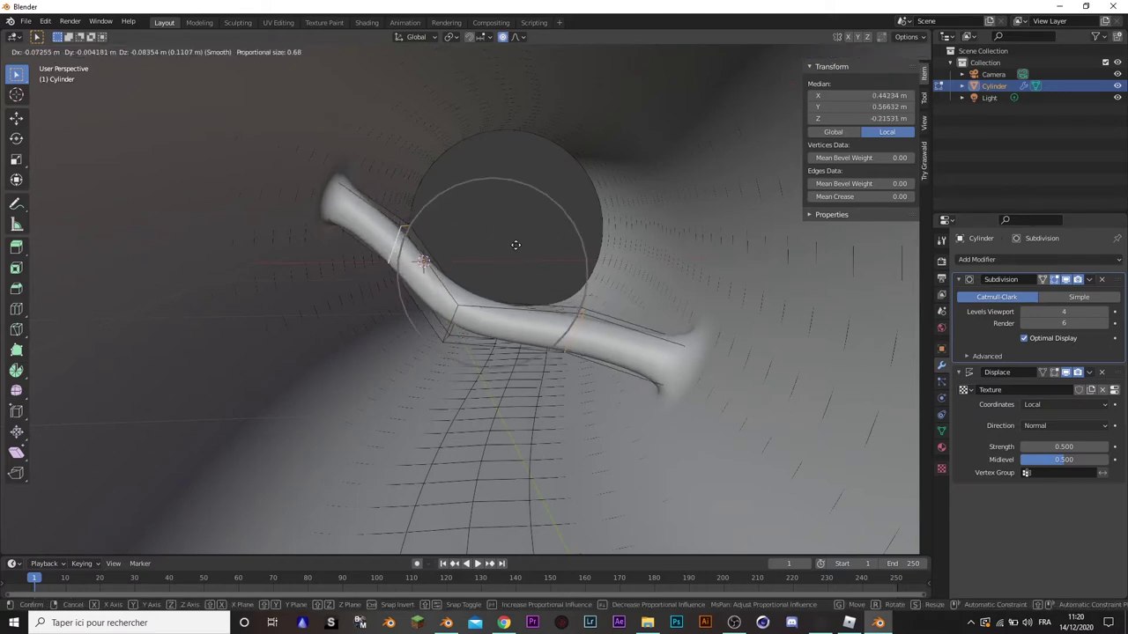
{"action": "scroll", "coordinate": [516, 245], "scroll_direction": "down", "scroll_amount": 1}
{"action": "left_click", "coordinate": [517, 245]}
- Deselect all, return to Object Mode, and look along the tunnel at the curved span
{"action": "key", "text": "alt+a"}
{"action": "key", "text": "Tab"}
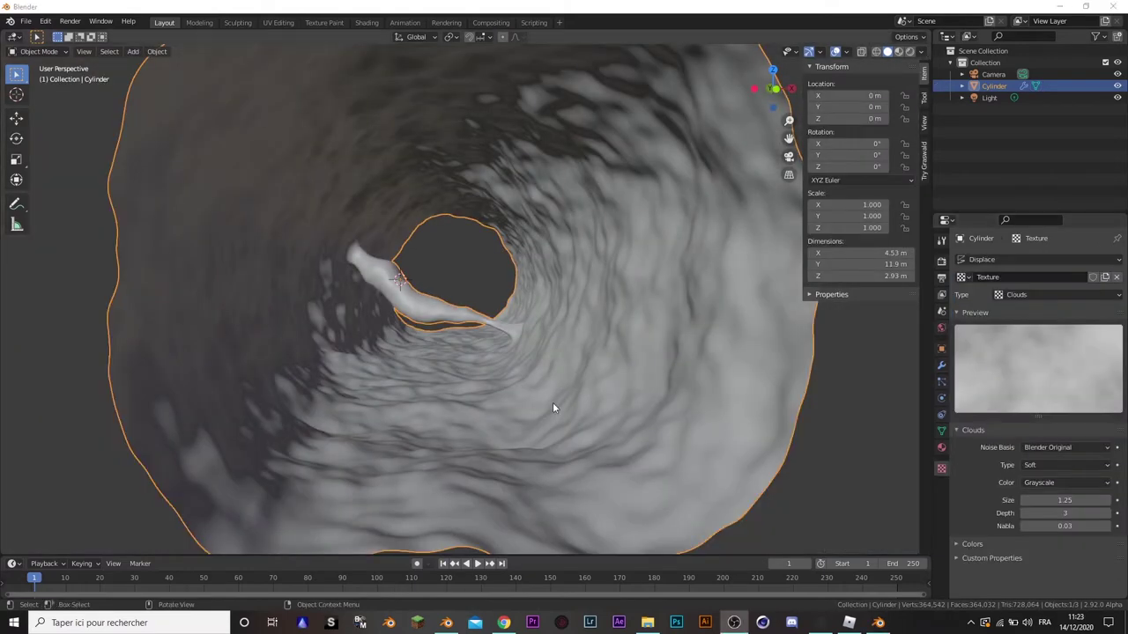
{"action": "scroll", "coordinate": [571, 392], "scroll_direction": "up", "scroll_amount": 5}
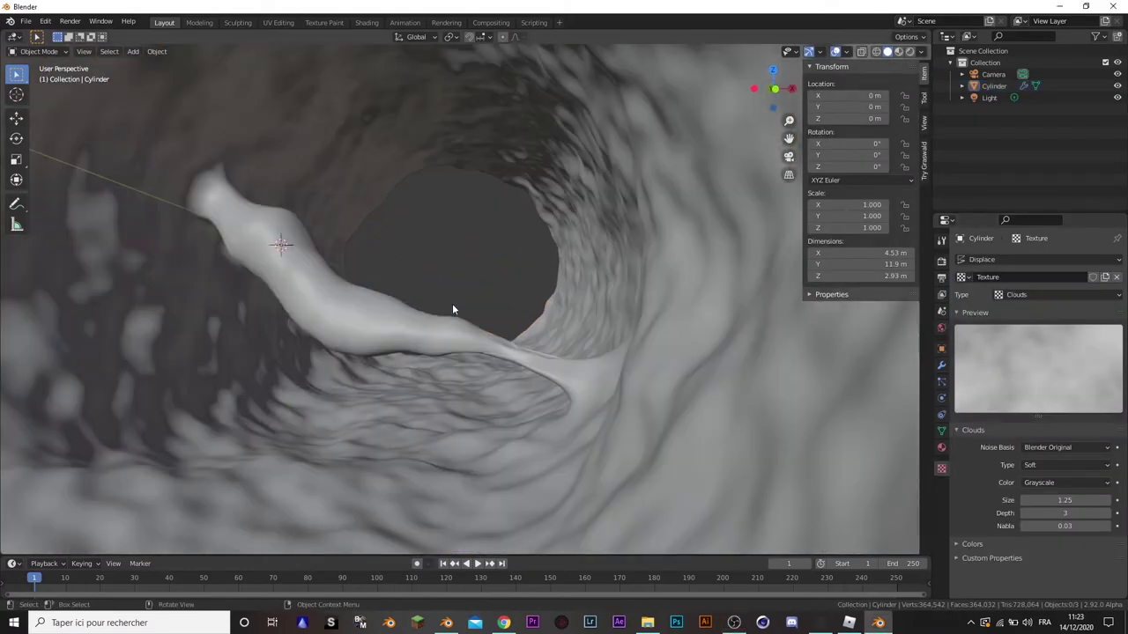
{"action": "mouse_move", "coordinate": [452, 303]}
{"action": "middle_mouse_down"}
{"action": "mouse_move", "coordinate": [402, 307]}
{"action": "mouse_move", "coordinate": [533, 313]}
{"action": "mouse_move", "coordinate": [434, 321]}
{"action": "mouse_move", "coordinate": [387, 291]}
{"action": "middle_mouse_up"}
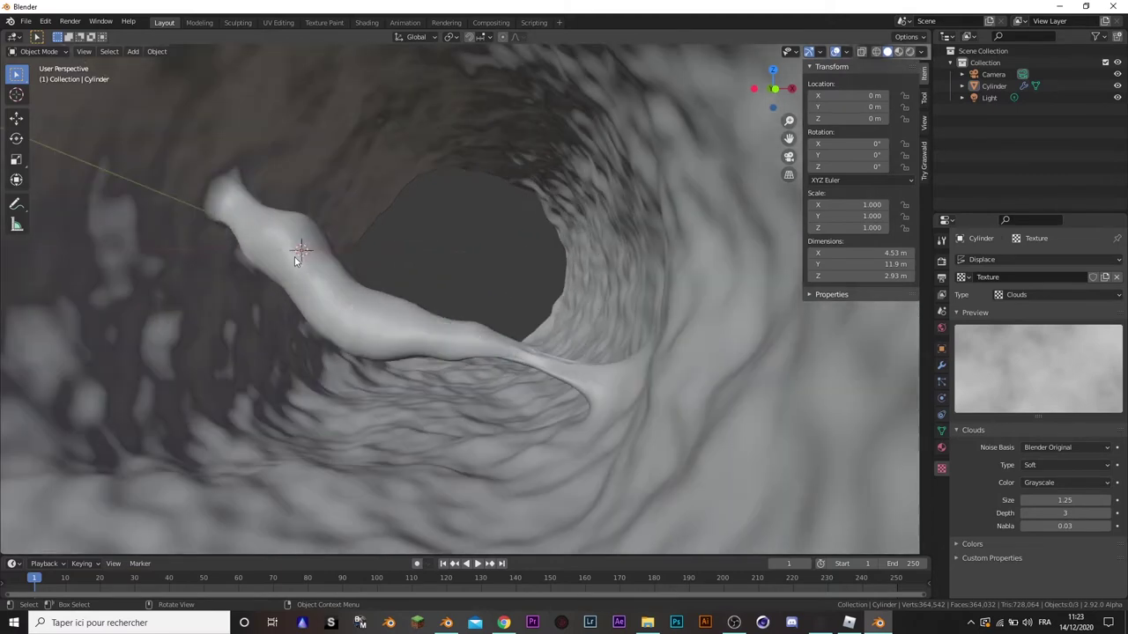
{"action": "left_click", "coordinate": [388, 290]}
{"action": "left_click", "coordinate": [437, 287]}
{"action": "scroll", "coordinate": [437, 287], "scroll_direction": "down", "scroll_amount": 3}
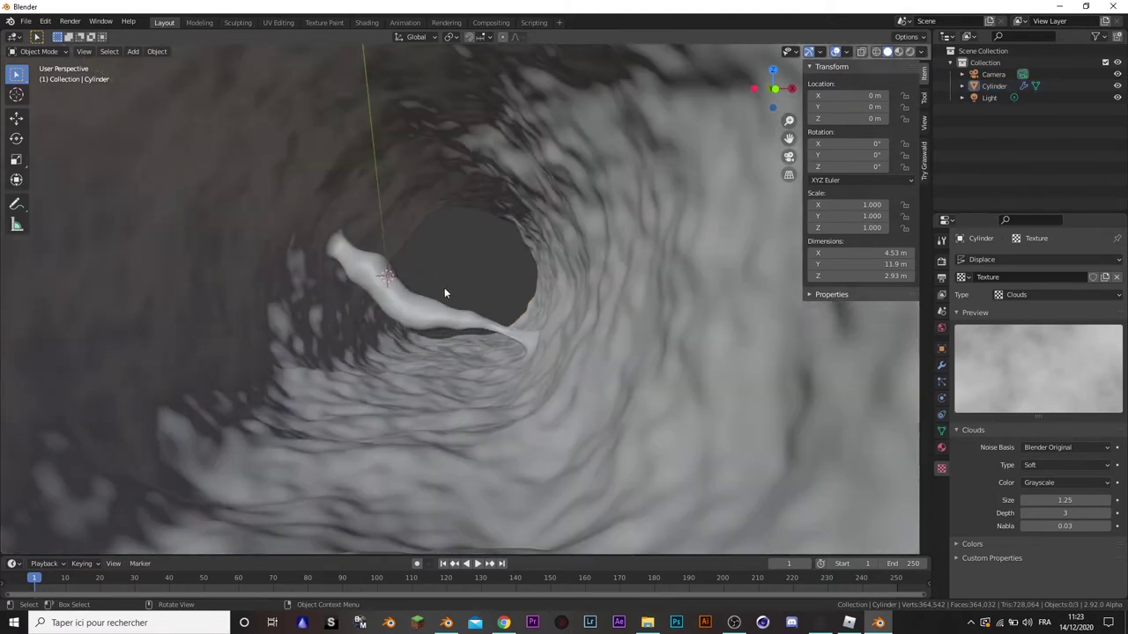
{"action": "middle_click_drag", "start_coordinate": [444, 292], "coordinate": [448, 289]}
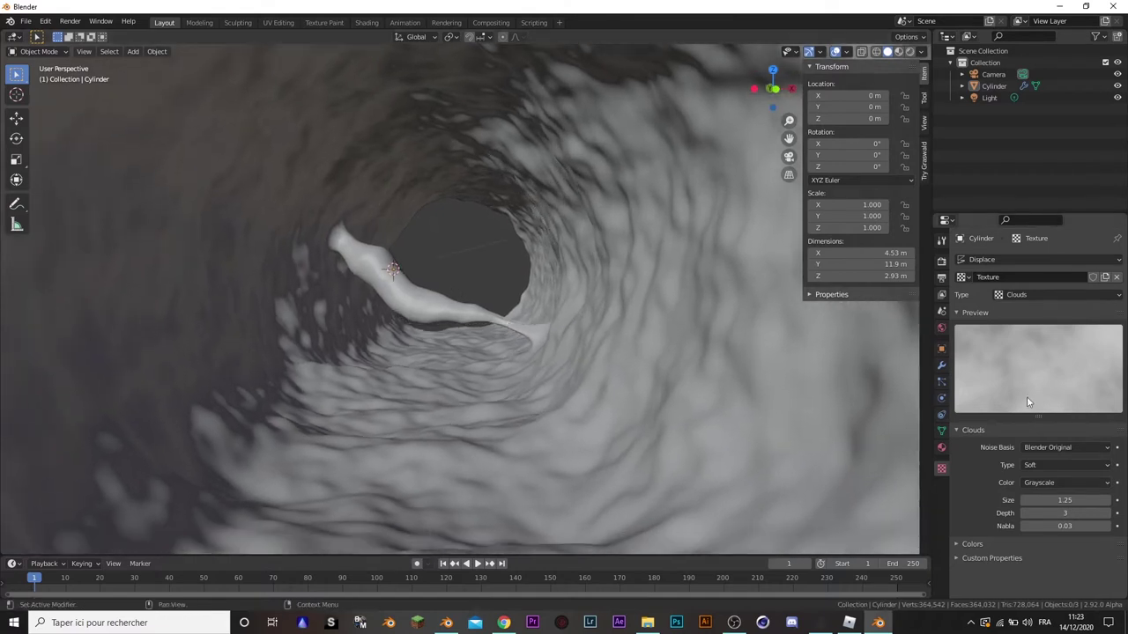
- Experiment with the tunnel's Displace Midlevel and Strength, settling on Strength -0.350 and Midlevel 0.289
{"action": "left_click", "coordinate": [942, 364]}
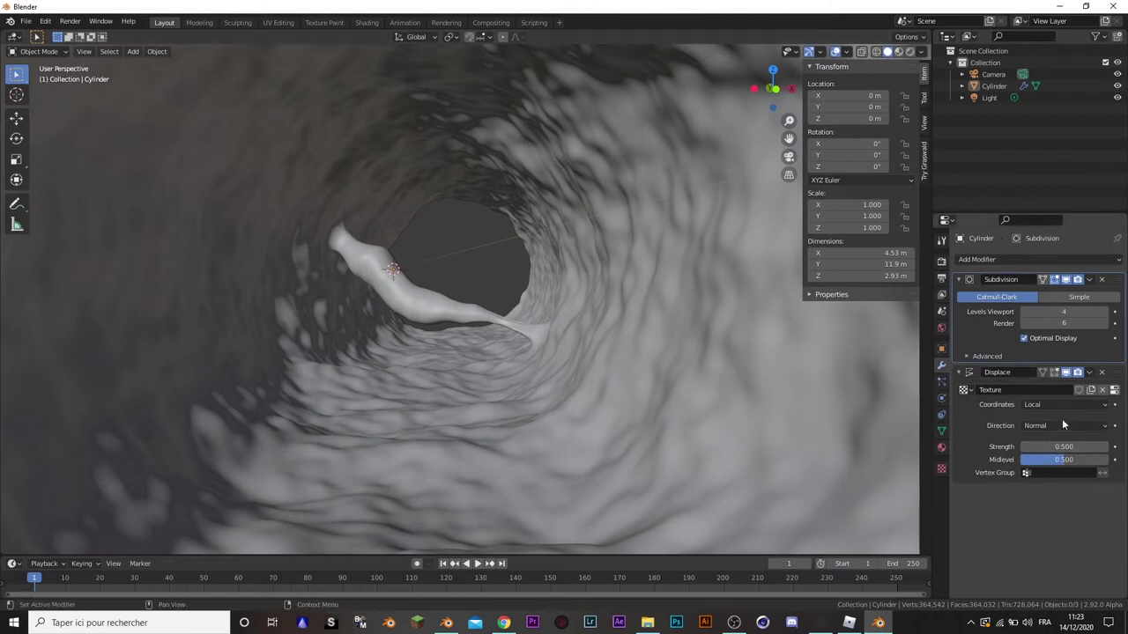
{"action": "left_click_drag", "start_coordinate": [1063, 459], "coordinate": [1088, 459]}
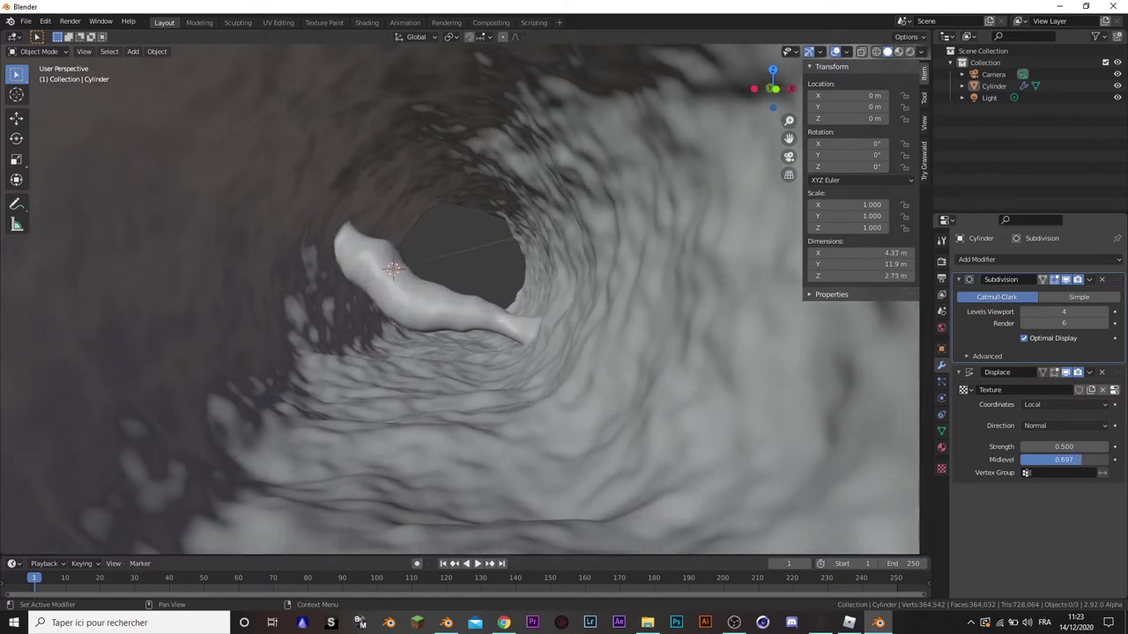
{"action": "left_click_drag", "start_coordinate": [1064, 459], "coordinate": [1043, 459]}
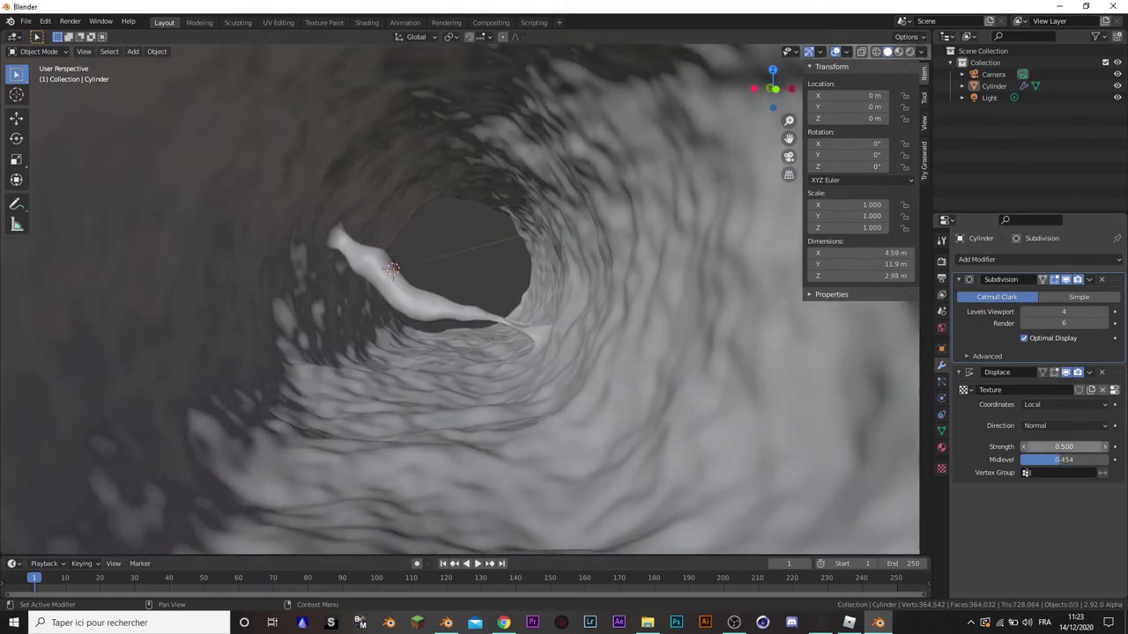
{"action": "left_click", "coordinate": [1023, 447]}
{"action": "left_click", "coordinate": [1024, 447]}
{"action": "left_click", "coordinate": [1024, 447]}
{"action": "left_click", "coordinate": [1024, 447]}
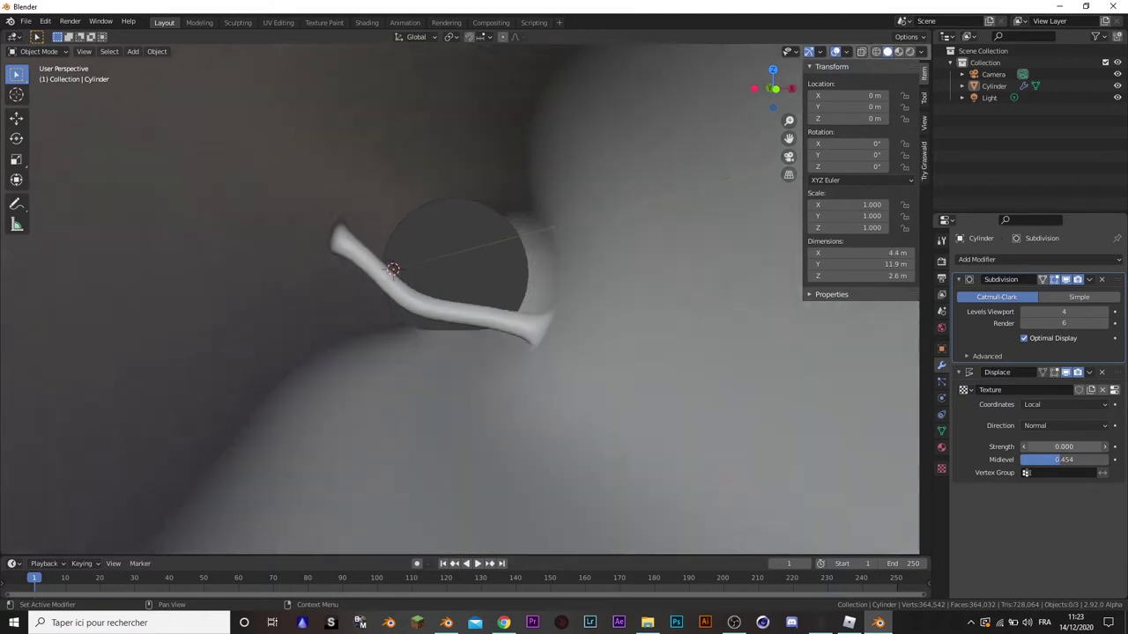
{"action": "mouse_move", "coordinate": [1055, 447]}
{"action": "left_mouse_down"}
{"action": "mouse_move", "coordinate": [1022, 446]}
{"action": "mouse_move", "coordinate": [1049, 447]}
{"action": "left_mouse_up"}
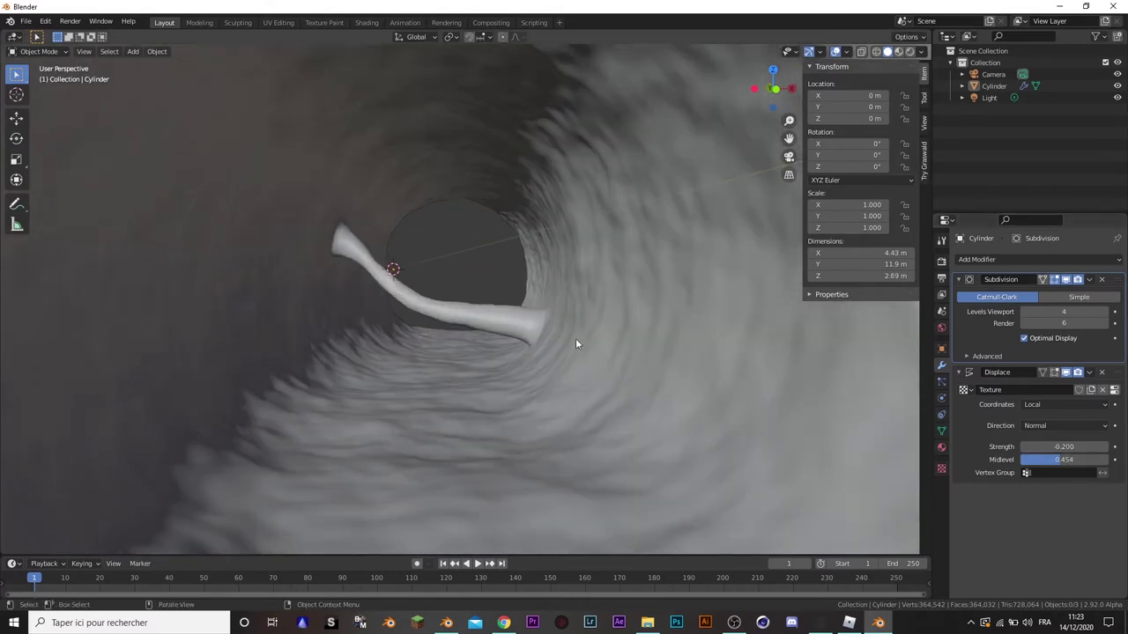
{"action": "mouse_move", "coordinate": [1062, 459]}
{"action": "left_mouse_down"}
{"action": "mouse_move", "coordinate": [1038, 459]}
{"action": "mouse_move", "coordinate": [1048, 447]}
{"action": "mouse_move", "coordinate": [1076, 459]}
{"action": "left_mouse_up"}
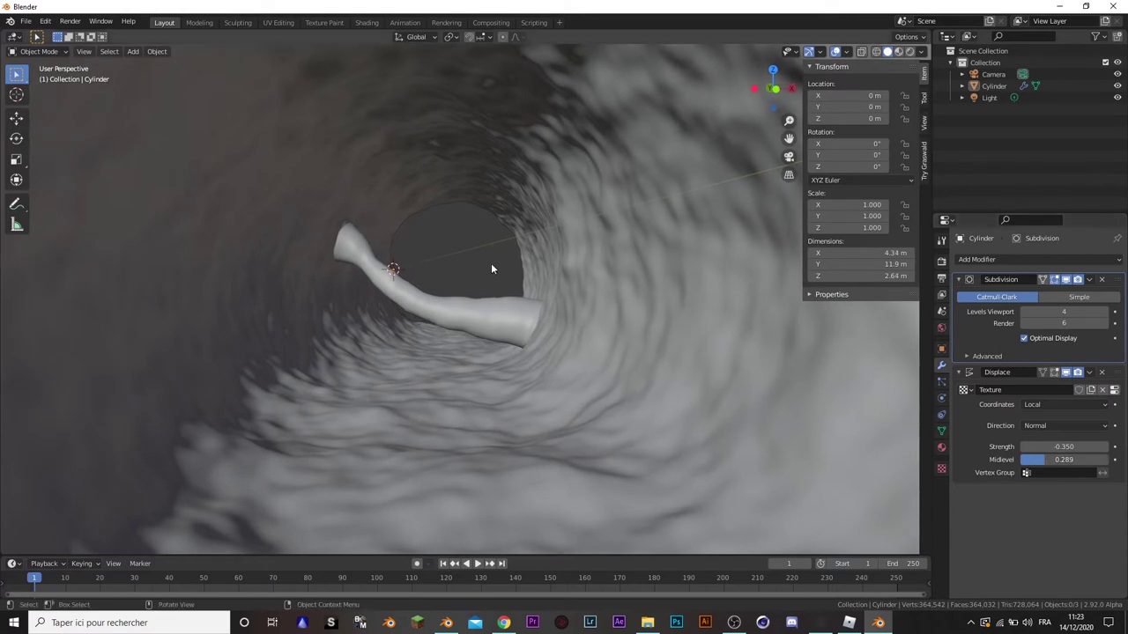
- With the Cylinder selected, nudge the Displace Midlevel to 0.310 and view the whole tunnel
{"action": "scroll", "coordinate": [491, 264], "scroll_direction": "down", "scroll_amount": 10}
{"action": "scroll", "coordinate": [490, 273], "scroll_direction": "up", "scroll_amount": 5}
{"action": "scroll", "coordinate": [565, 366], "scroll_direction": "up", "scroll_amount": 3}
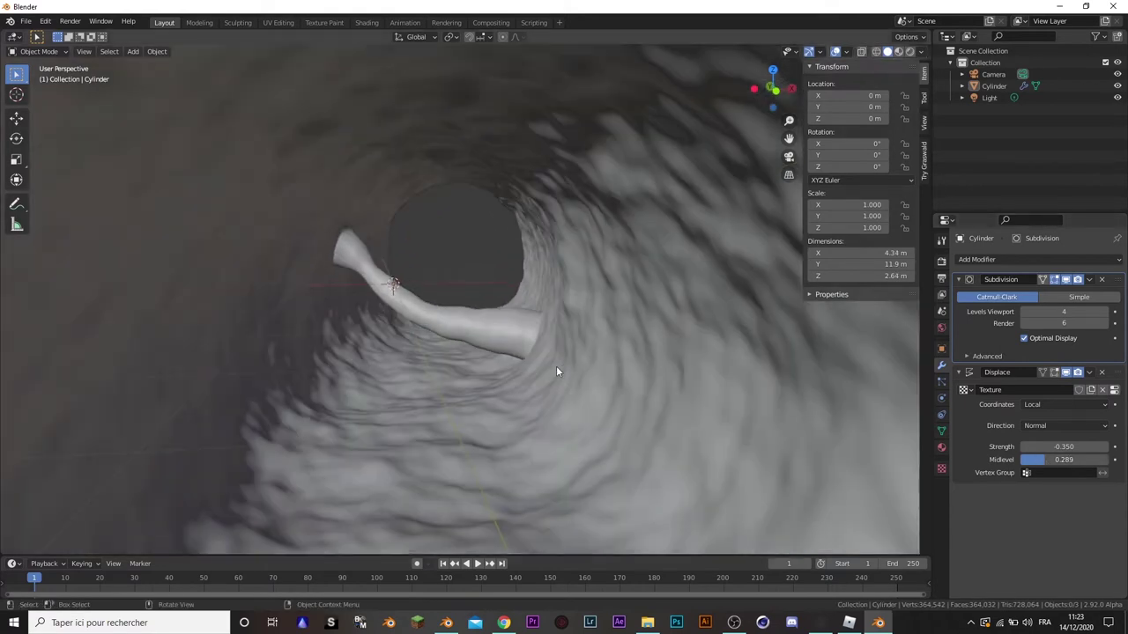
{"action": "scroll", "coordinate": [556, 365], "scroll_direction": "up", "scroll_amount": 2}
{"action": "left_click", "coordinate": [476, 313]}
{"action": "scroll", "coordinate": [476, 313], "scroll_direction": "up", "scroll_amount": 2}
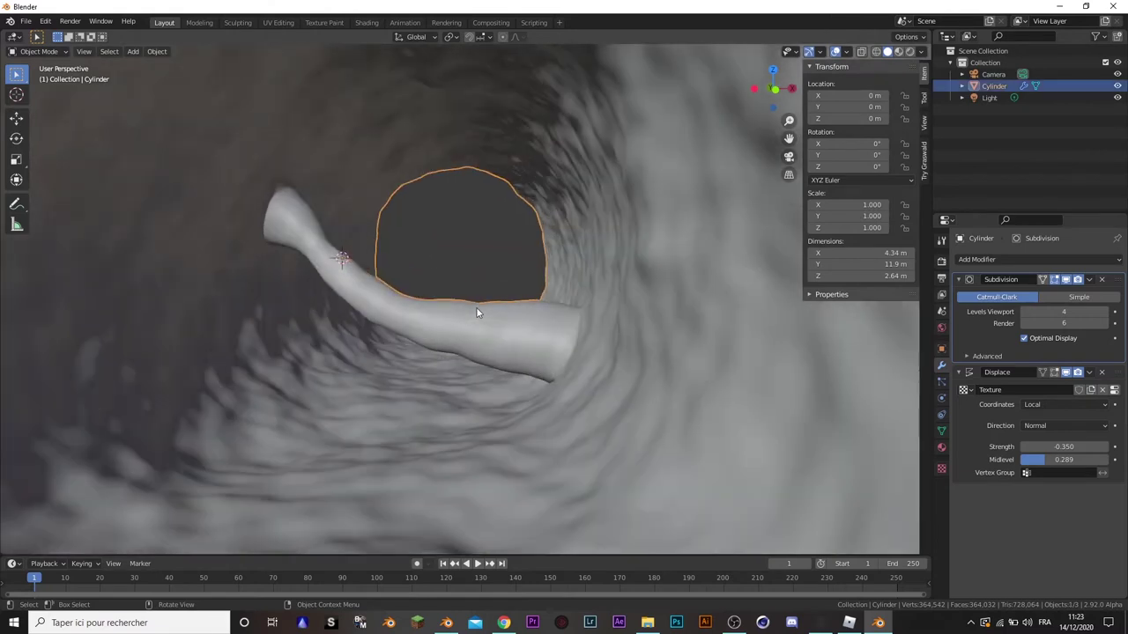
{"action": "middle_click_drag", "start_coordinate": [480, 257], "coordinate": [488, 277]}
{"action": "left_click", "coordinate": [481, 254]}
{"action": "left_click", "coordinate": [486, 320]}
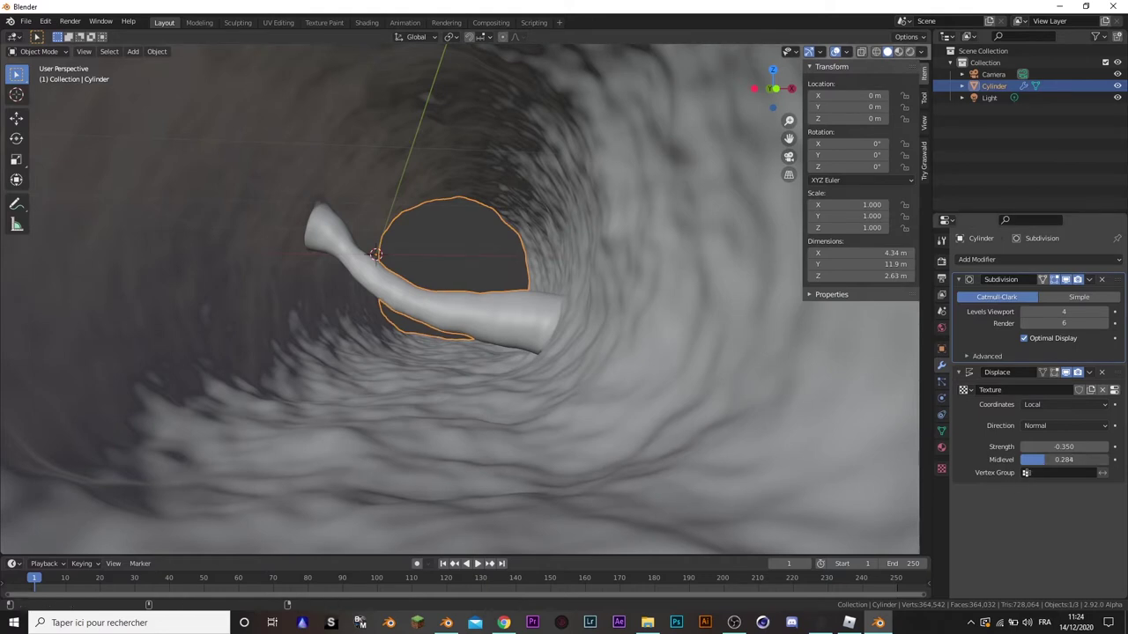
{"action": "left_click_drag", "start_coordinate": [1064, 459], "coordinate": [1078, 460]}
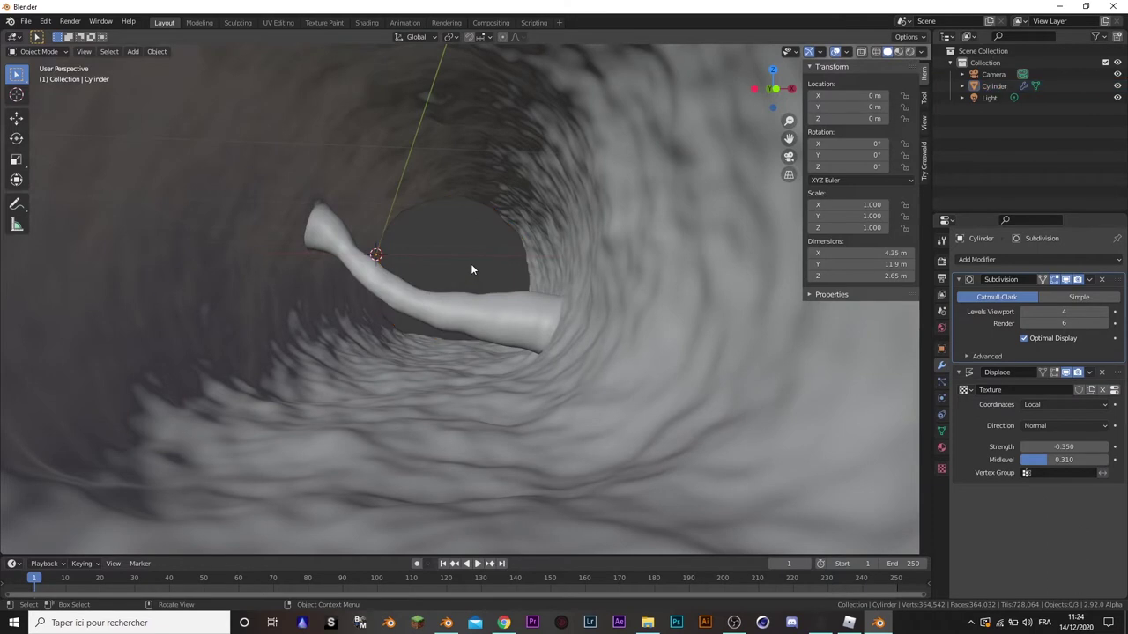
{"action": "mouse_move", "coordinate": [470, 263]}
{"action": "middle_mouse_down"}
{"action": "mouse_move", "coordinate": [559, 299]}
{"action": "mouse_move", "coordinate": [559, 312]}
{"action": "middle_mouse_up"}
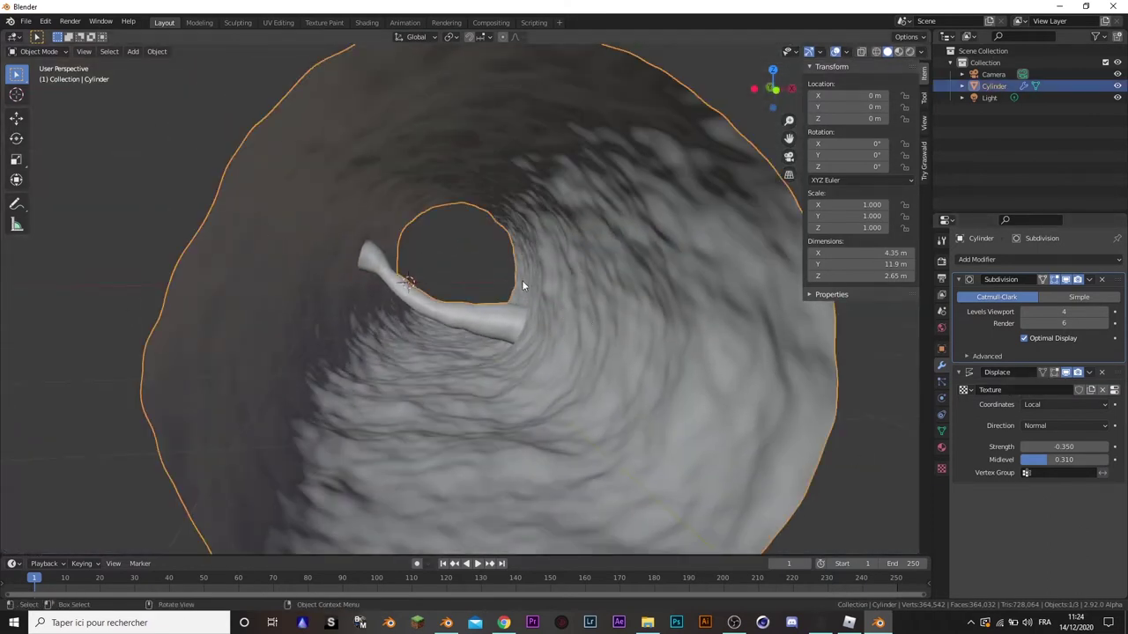
- In Edit Mode face select, push a first wall face into a smooth proportional-editing bulge
{"action": "key", "text": "Tab"}
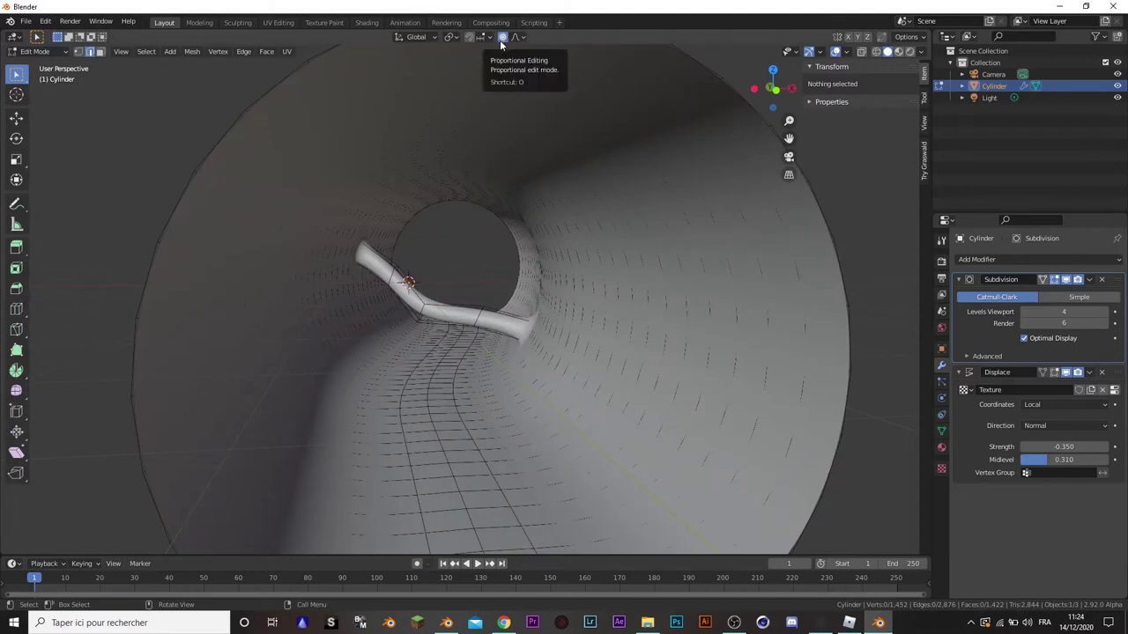
{"action": "left_click", "coordinate": [624, 317]}
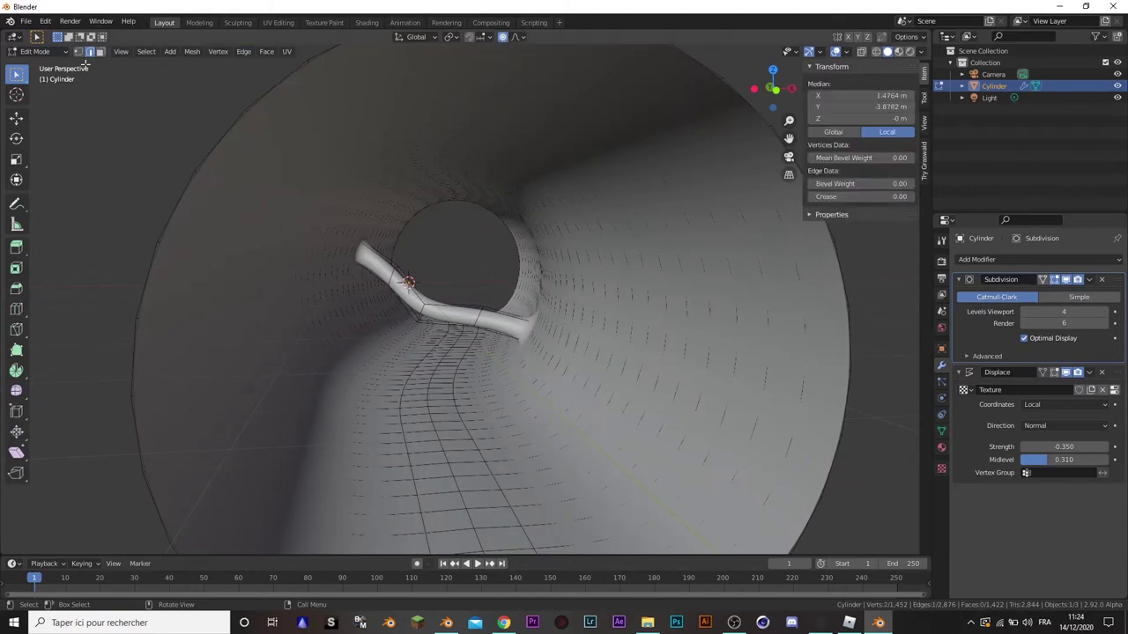
{"action": "key", "text": "3"}
{"action": "left_click", "coordinate": [597, 323]}
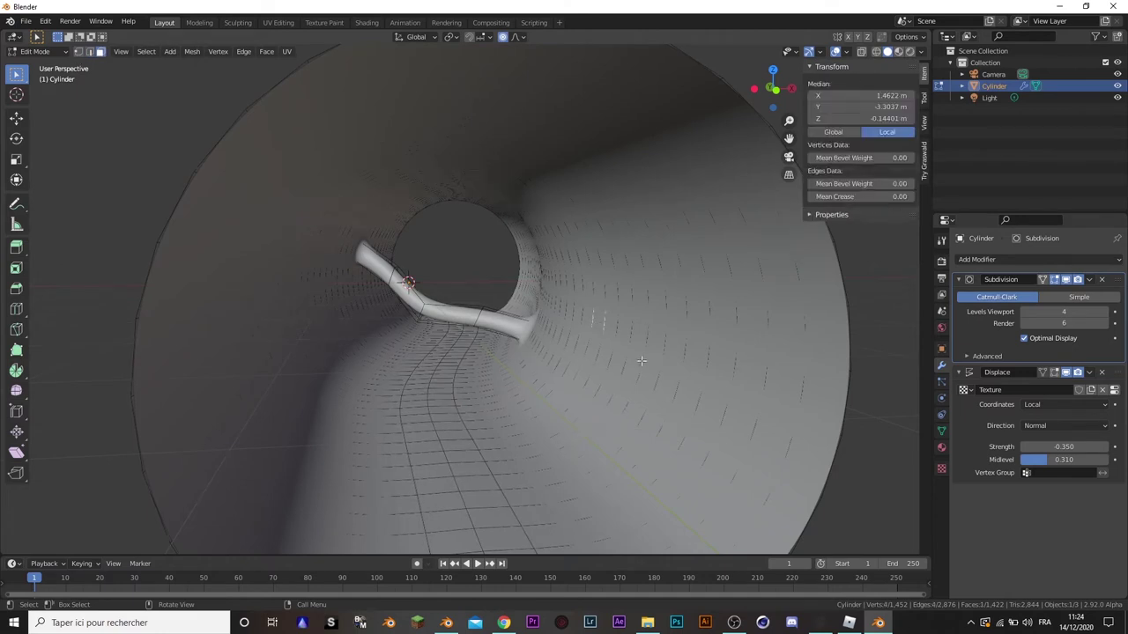
{"action": "scroll", "coordinate": [599, 339], "scroll_direction": "down", "scroll_amount": 5}
{"action": "mouse_move", "coordinate": [604, 359]}
{"action": "middle_mouse_down"}
{"action": "mouse_move", "coordinate": [532, 355]}
{"action": "mouse_move", "coordinate": [562, 344]}
{"action": "middle_mouse_up"}
{"action": "key", "text": "g"}
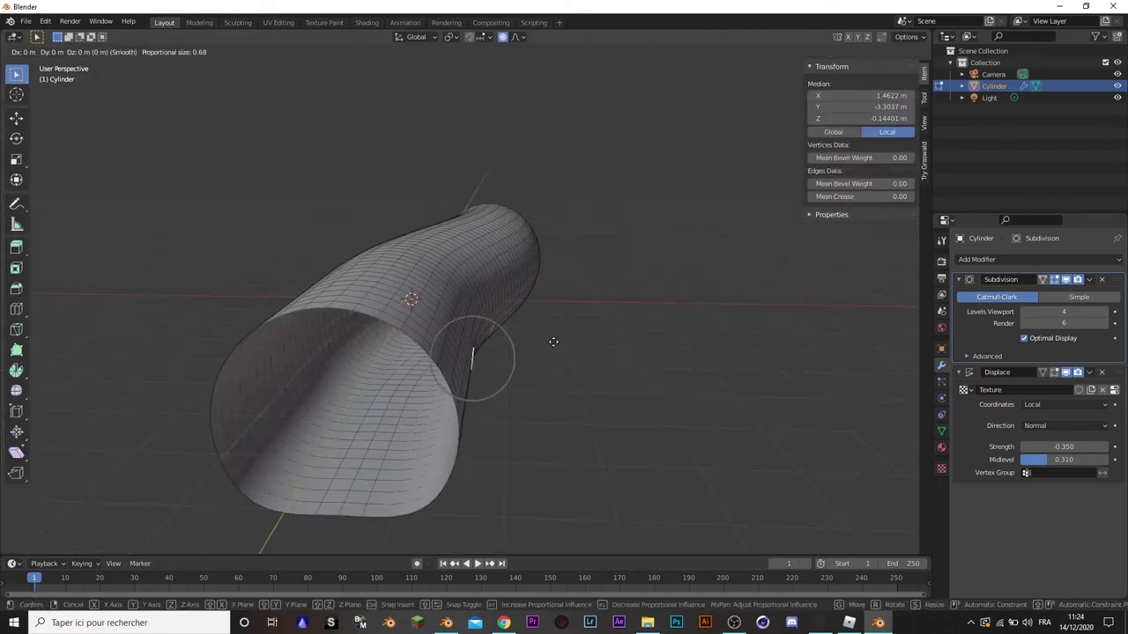
{"action": "scroll", "coordinate": [543, 342], "scroll_direction": "up", "scroll_amount": 2}
{"action": "scroll", "coordinate": [540, 342], "scroll_direction": "down", "scroll_amount": 1}
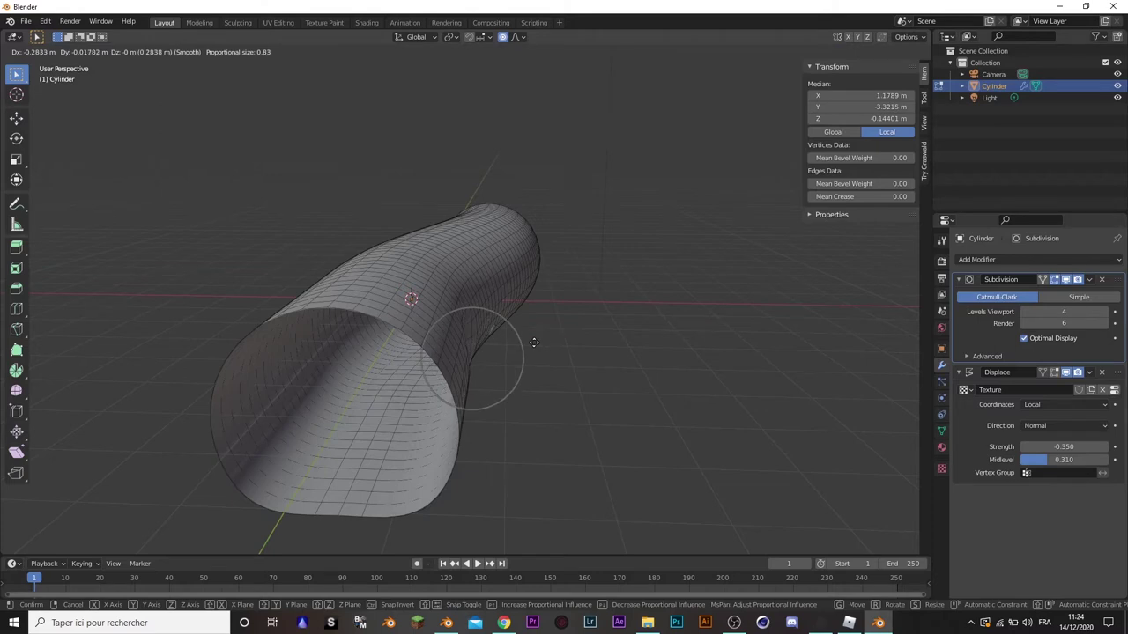
{"action": "left_click", "coordinate": [529, 347]}
{"action": "mouse_move", "coordinate": [528, 347]}
{"action": "middle_mouse_down"}
{"action": "mouse_move", "coordinate": [564, 349]}
{"action": "mouse_move", "coordinate": [450, 304]}
{"action": "middle_mouse_up"}
{"action": "scroll", "coordinate": [584, 350], "scroll_direction": "up", "scroll_amount": 4}
- Push a face on the tube's side into a second smooth bulge
{"action": "left_click", "coordinate": [265, 260]}
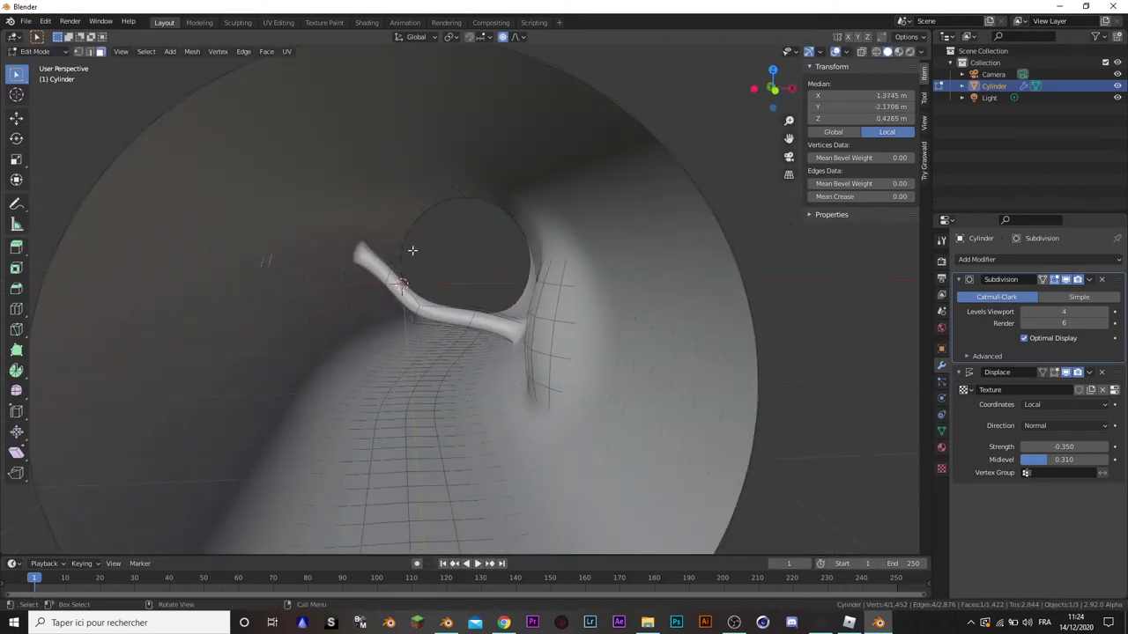
{"action": "left_click", "coordinate": [407, 247]}
{"action": "middle_click_drag", "start_coordinate": [403, 359], "coordinate": [465, 368]}
{"action": "scroll", "coordinate": [465, 368], "scroll_direction": "down", "scroll_amount": 2}
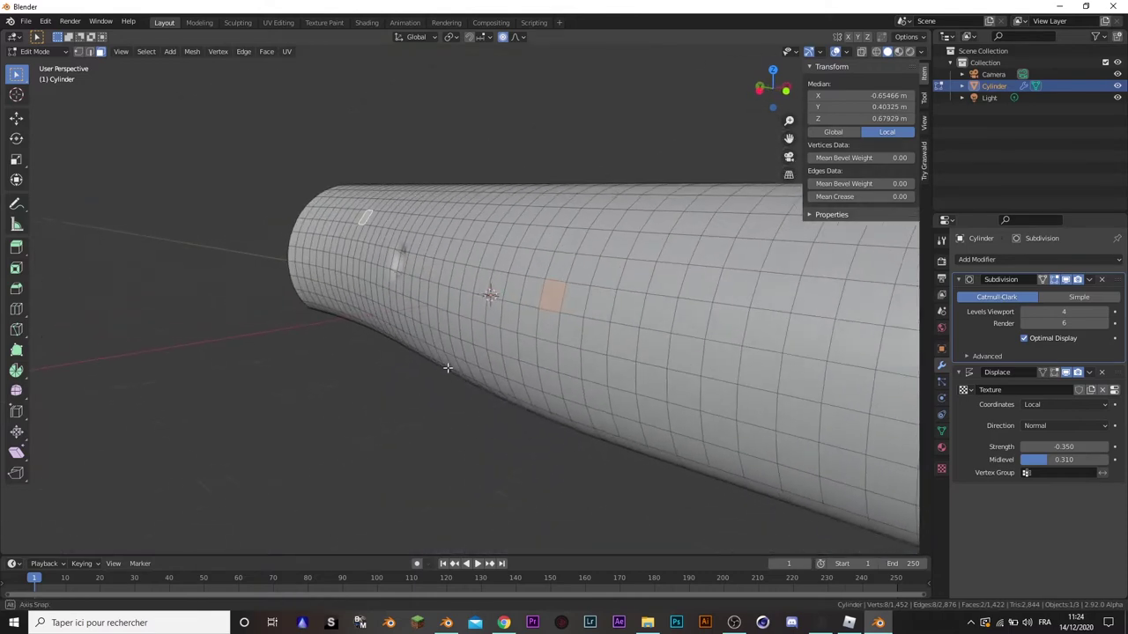
{"action": "scroll", "coordinate": [465, 368], "scroll_direction": "down", "scroll_amount": 3}
{"action": "left_click", "coordinate": [692, 289]}
{"action": "mouse_move", "coordinate": [692, 289]}
{"action": "middle_mouse_down"}
{"action": "mouse_move", "coordinate": [648, 315]}
{"action": "mouse_move", "coordinate": [464, 293]}
{"action": "mouse_move", "coordinate": [498, 315]}
{"action": "middle_mouse_up"}
{"action": "key", "text": "g"}
{"action": "left_click", "coordinate": [480, 300]}
{"action": "scroll", "coordinate": [499, 317], "scroll_direction": "up", "scroll_amount": 3}
{"action": "scroll", "coordinate": [499, 317], "scroll_direction": "up", "scroll_amount": 3}
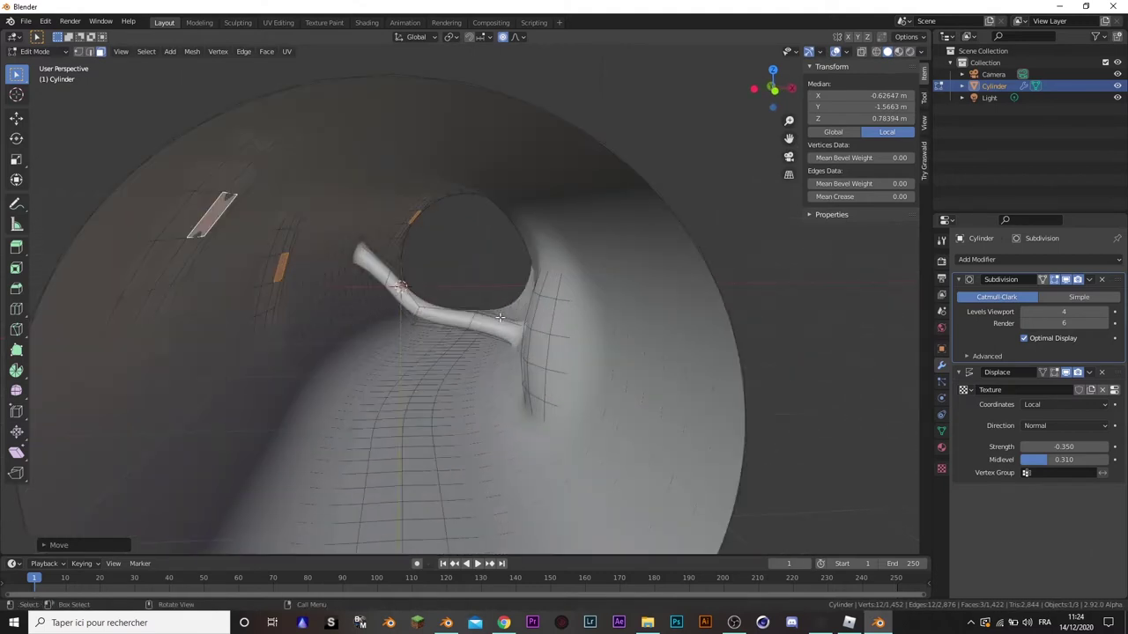
- Bulge faces on the lower tunnel wall and at the tunnel's top
{"action": "left_click", "coordinate": [302, 428]}
{"action": "middle_click_drag", "start_coordinate": [350, 431], "coordinate": [395, 335]}
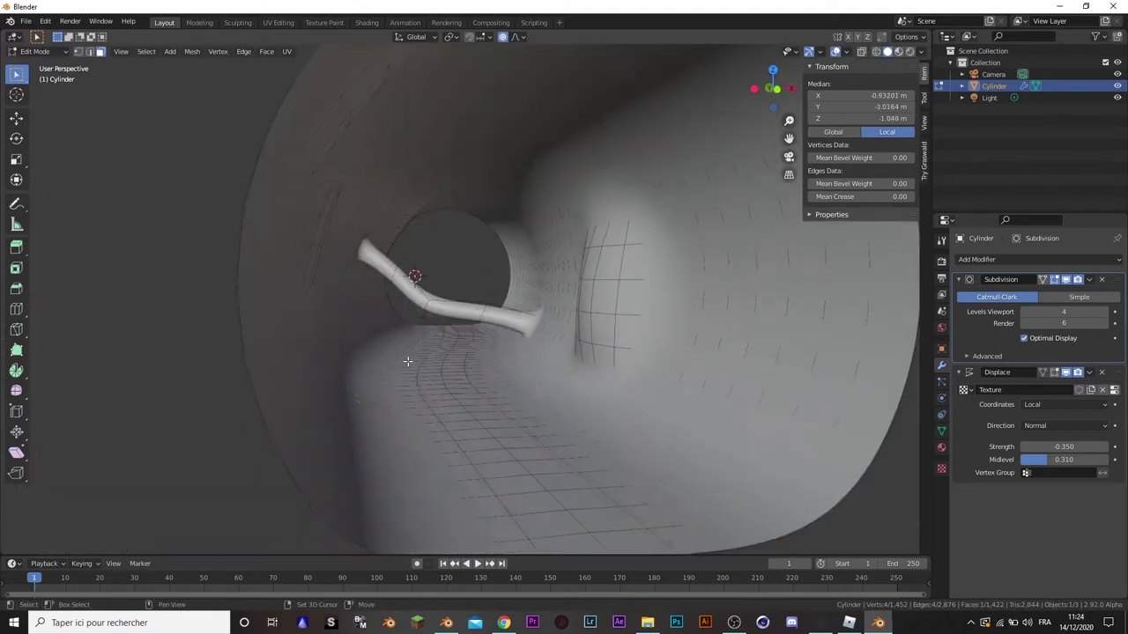
{"action": "left_click", "coordinate": [649, 444]}
{"action": "key", "text": "g"}
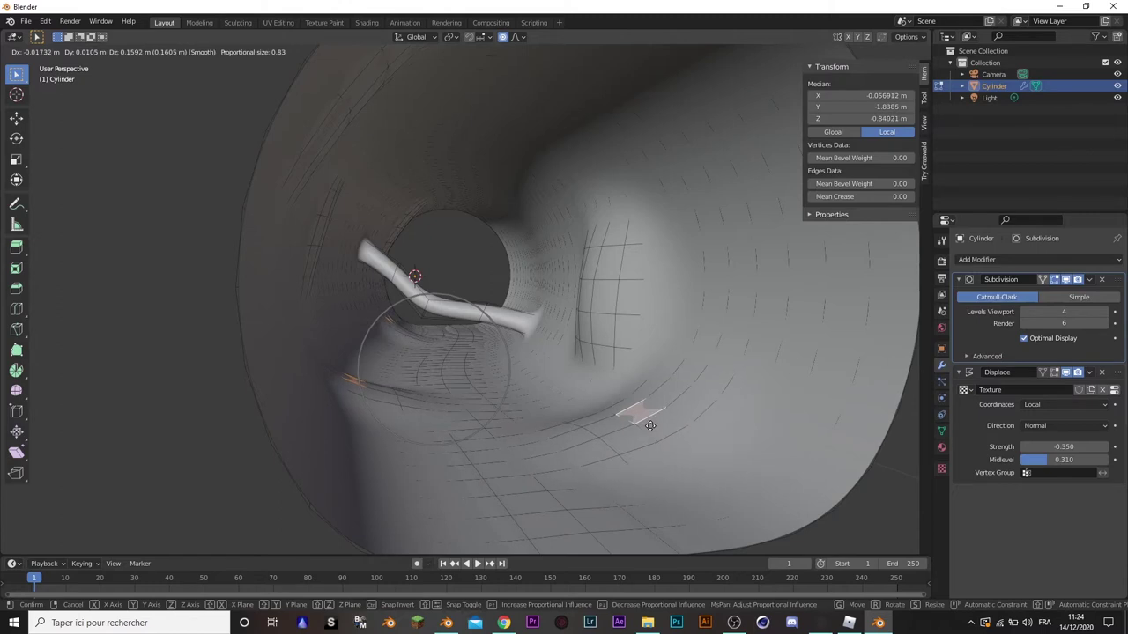
{"action": "left_click", "coordinate": [649, 426]}
{"action": "left_click", "coordinate": [499, 203]}
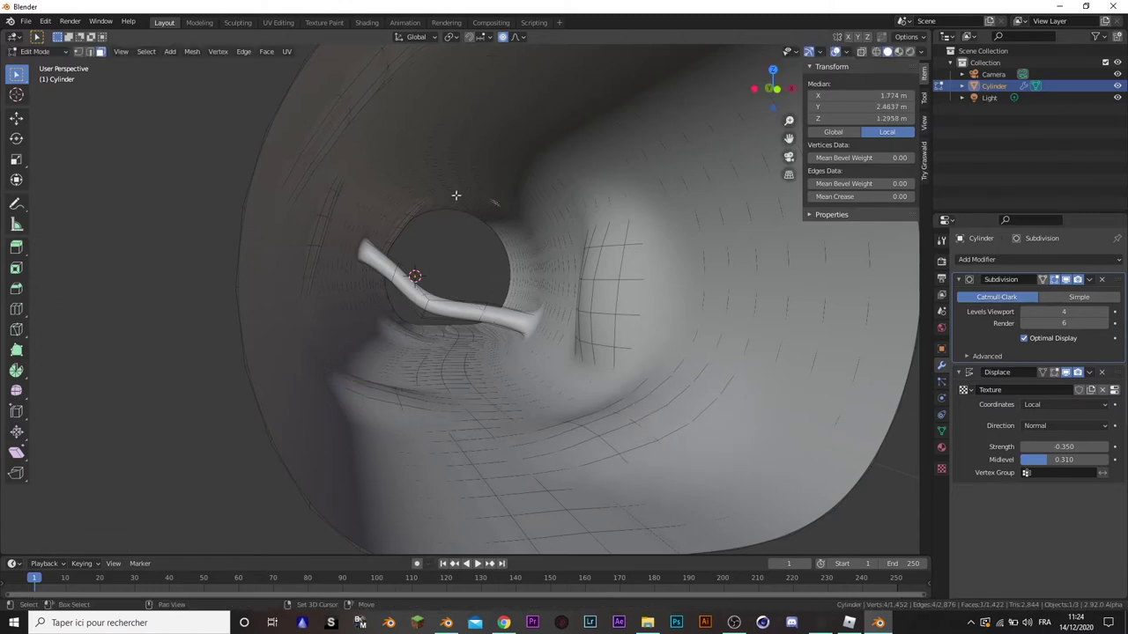
{"action": "left_click", "coordinate": [480, 119]}
{"action": "key", "text": "g"}
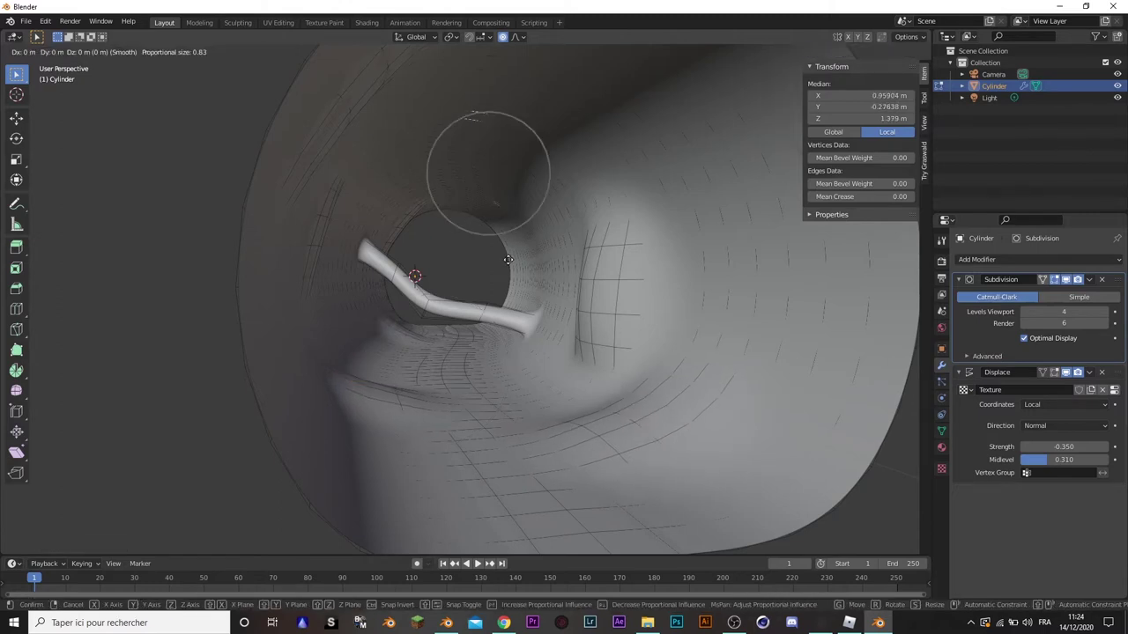
{"action": "left_click", "coordinate": [505, 261]}
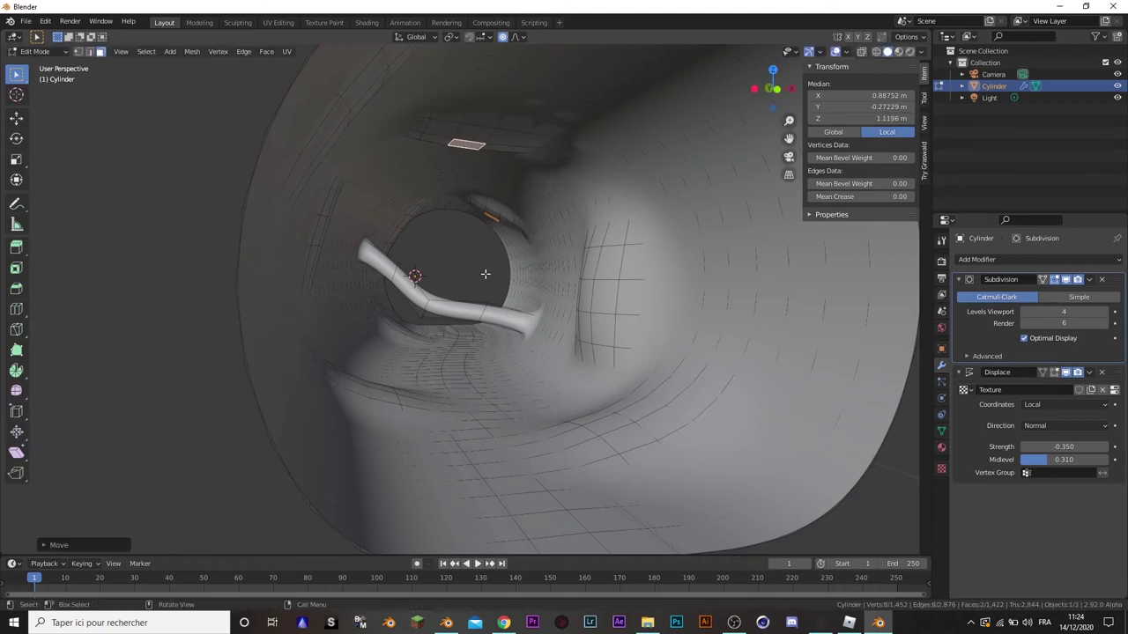
- Push a face on the right wall into another bulge
{"action": "scroll", "coordinate": [520, 256], "scroll_direction": "down", "scroll_amount": 1}
{"action": "scroll", "coordinate": [524, 252], "scroll_direction": "down", "scroll_amount": 1}
{"action": "scroll", "coordinate": [528, 249], "scroll_direction": "down", "scroll_amount": 1}
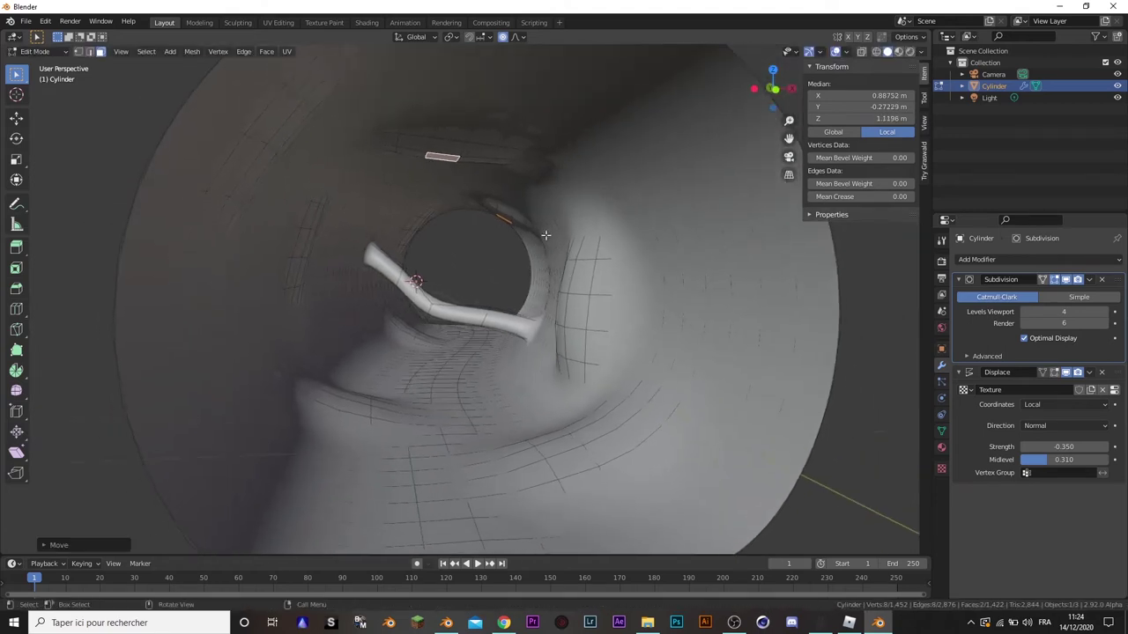
{"action": "left_click", "coordinate": [546, 236]}
{"action": "key", "text": "g"}
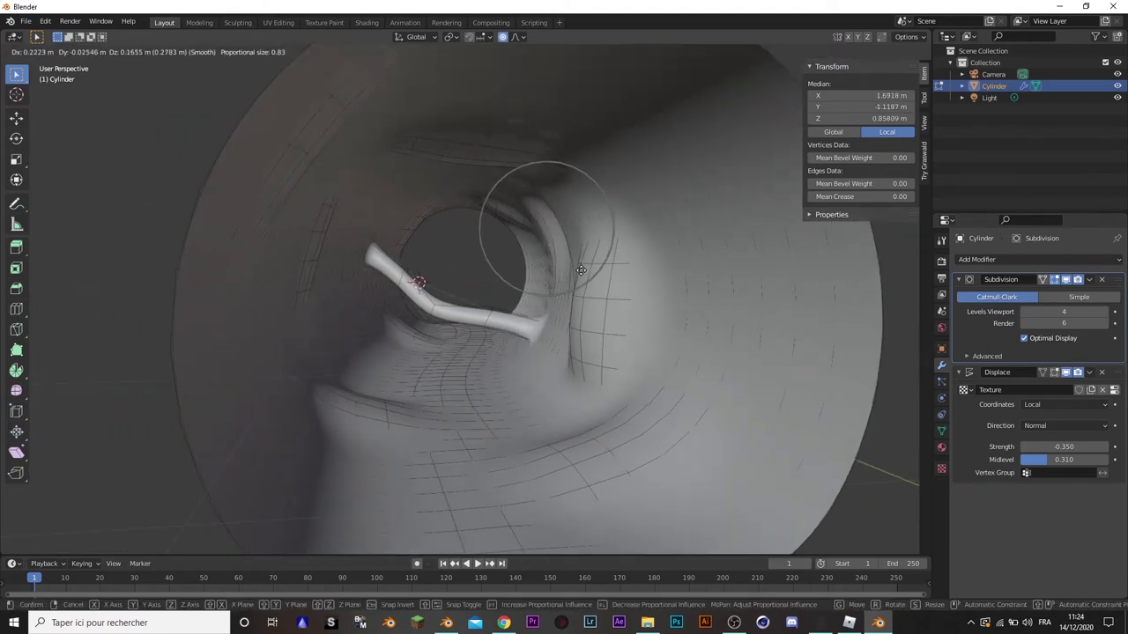
{"action": "left_click", "coordinate": [581, 270]}
{"action": "scroll", "coordinate": [565, 317], "scroll_direction": "down", "scroll_amount": 5}
{"action": "middle_click_drag", "start_coordinate": [562, 328], "coordinate": [613, 310]}
- Switch between Object and Edit Mode on the tunnel to check the displaced, bulged walls
{"action": "key", "text": "Tab"}
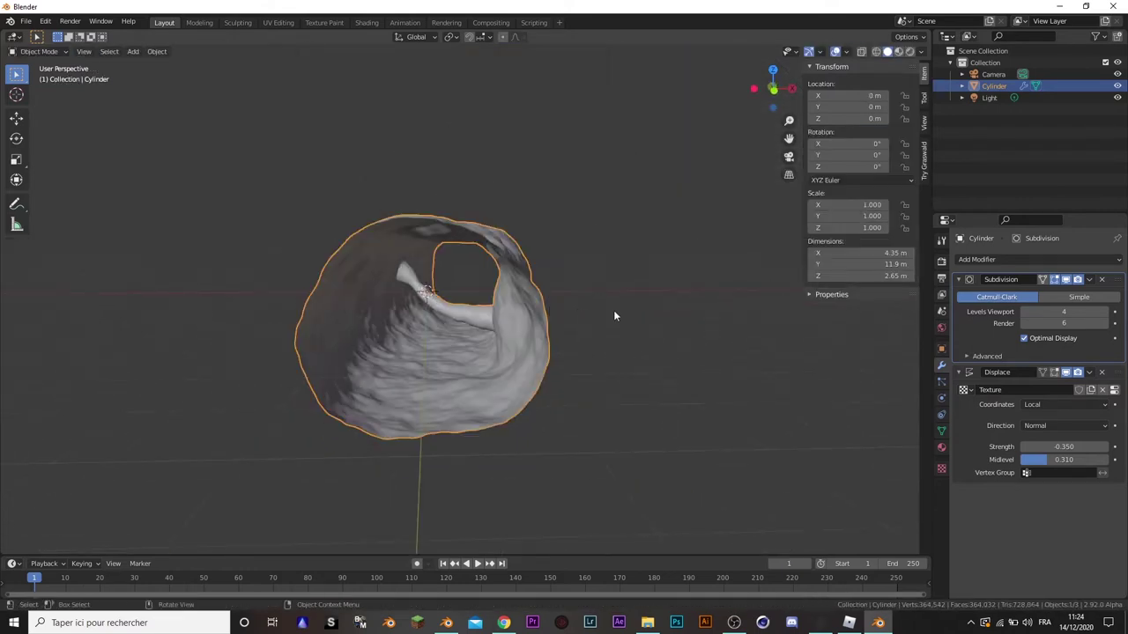
{"action": "left_click", "coordinate": [615, 310]}
{"action": "scroll", "coordinate": [520, 324], "scroll_direction": "up", "scroll_amount": 2}
{"action": "scroll", "coordinate": [523, 319], "scroll_direction": "up", "scroll_amount": 4}
{"action": "scroll", "coordinate": [502, 311], "scroll_direction": "up", "scroll_amount": 2}
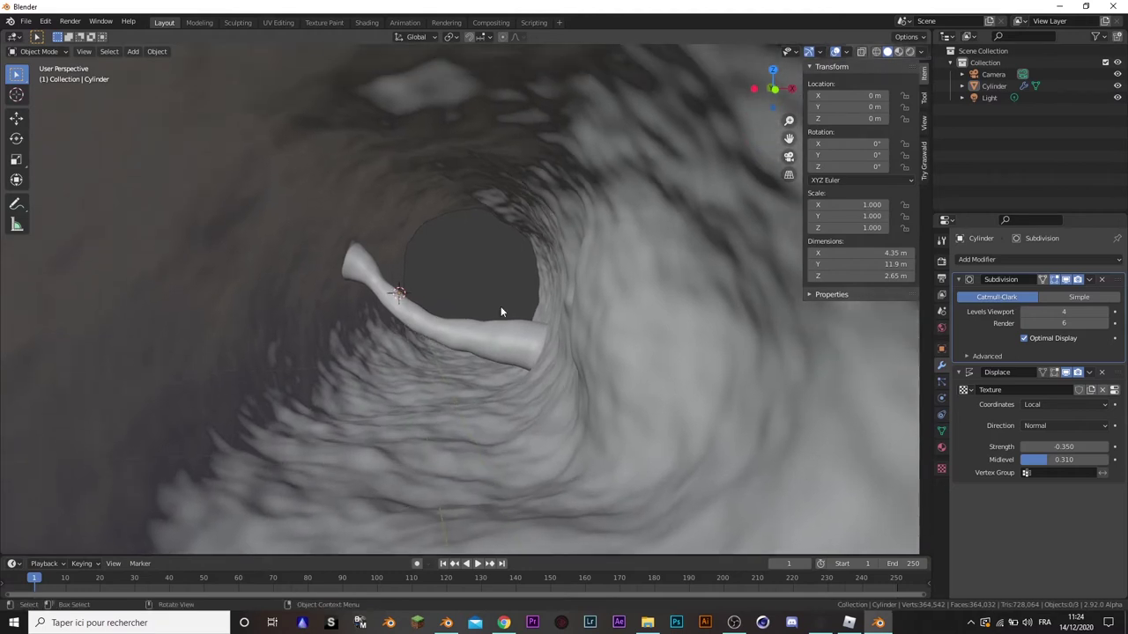
{"action": "scroll", "coordinate": [504, 310], "scroll_direction": "up", "scroll_amount": 2}
{"action": "left_click", "coordinate": [502, 311]}
{"action": "key", "text": "Tab"}
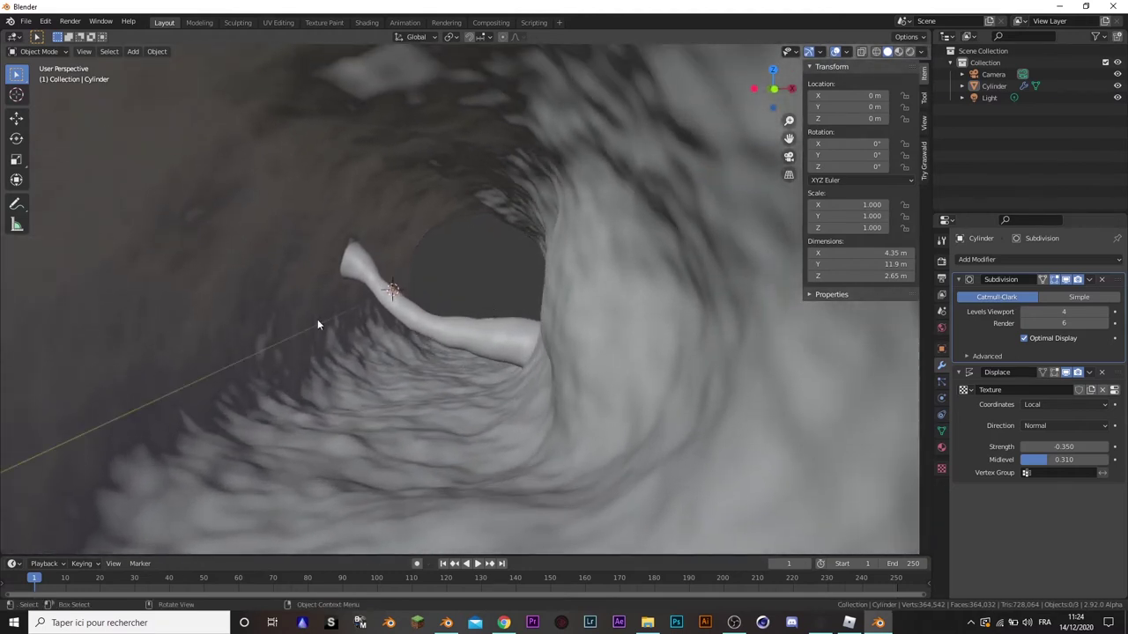
{"action": "mouse_move", "coordinate": [332, 321]}
{"action": "middle_mouse_down", "text": "shift"}
{"action": "mouse_move", "coordinate": [365, 319]}
{"action": "mouse_move", "coordinate": [370, 291]}
{"action": "middle_mouse_up", "text": "shift"}
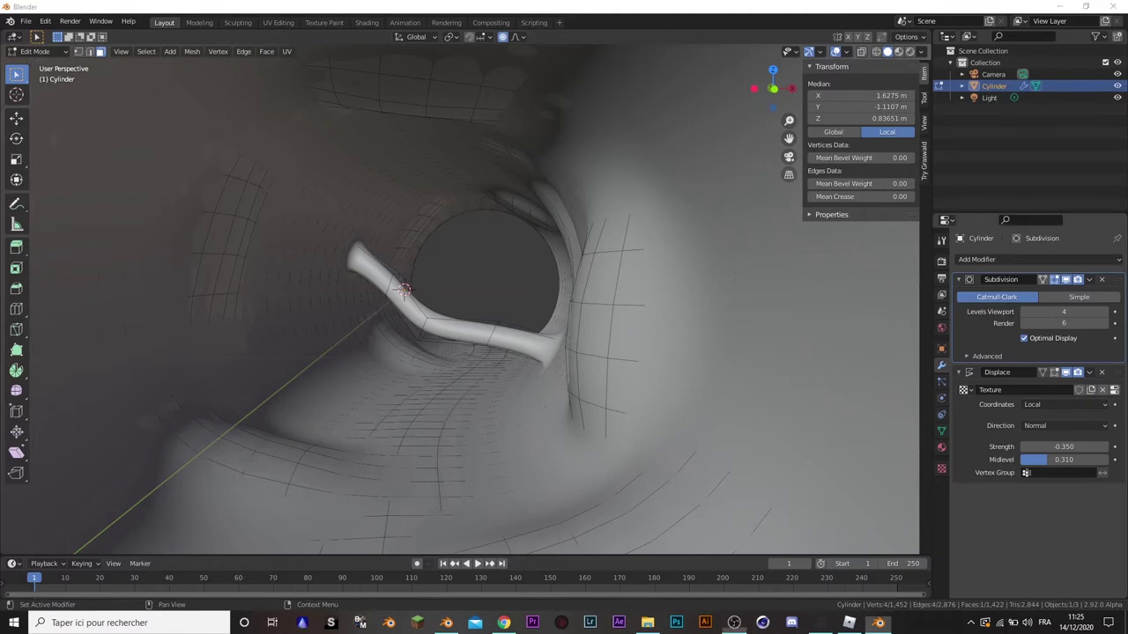
{"action": "key", "text": "Tab"}
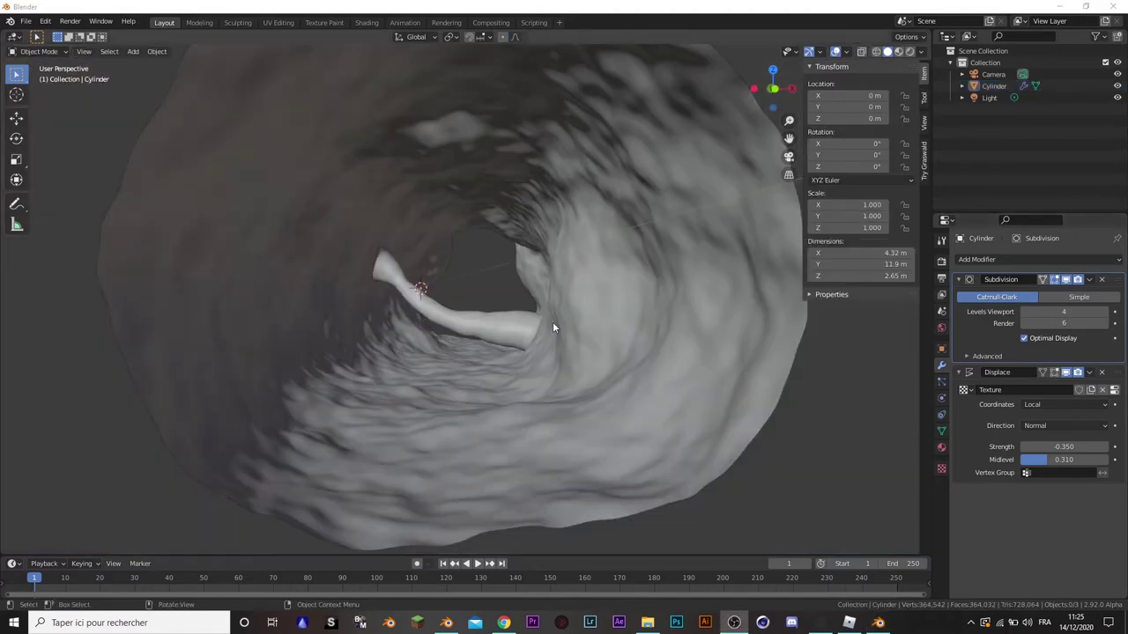
- Select the tunnel Cylinder and open the Try Graswald panel in the sidebar
{"action": "scroll", "coordinate": [552, 324], "scroll_direction": "up", "scroll_amount": 3}
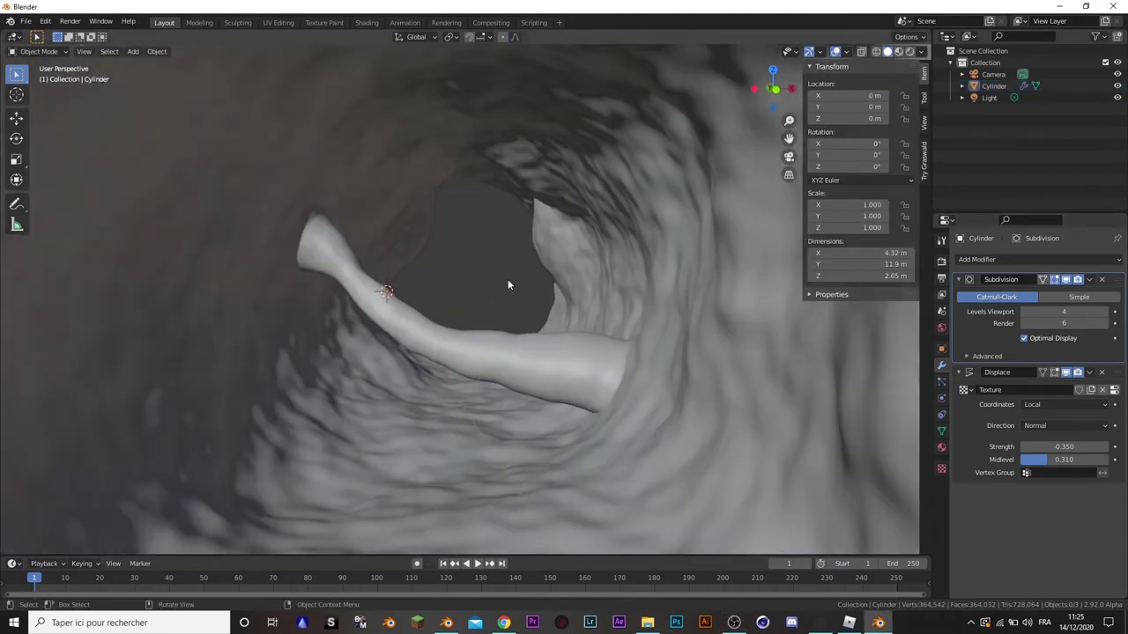
{"action": "mouse_move", "coordinate": [508, 284]}
{"action": "middle_mouse_down"}
{"action": "mouse_move", "coordinate": [367, 290]}
{"action": "mouse_move", "coordinate": [511, 293]}
{"action": "mouse_move", "coordinate": [405, 291]}
{"action": "mouse_move", "coordinate": [597, 276]}
{"action": "mouse_move", "coordinate": [523, 266]}
{"action": "mouse_move", "coordinate": [539, 274]}
{"action": "middle_mouse_up"}
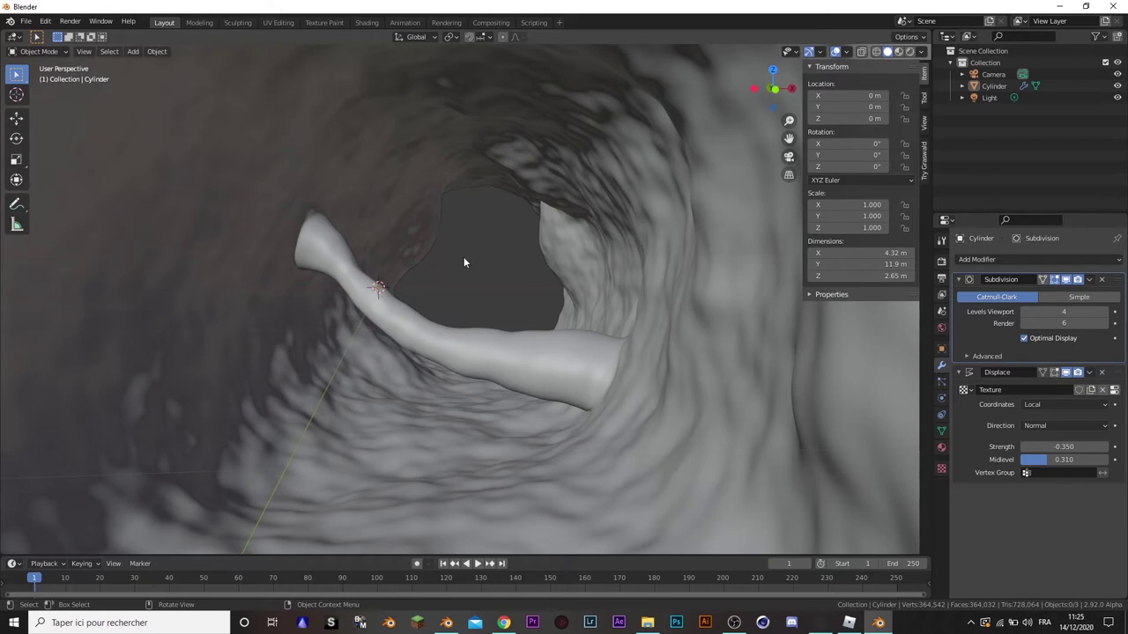
{"action": "scroll", "coordinate": [464, 257], "scroll_direction": "down", "scroll_amount": 4}
{"action": "scroll", "coordinate": [462, 262], "scroll_direction": "up", "scroll_amount": 3}
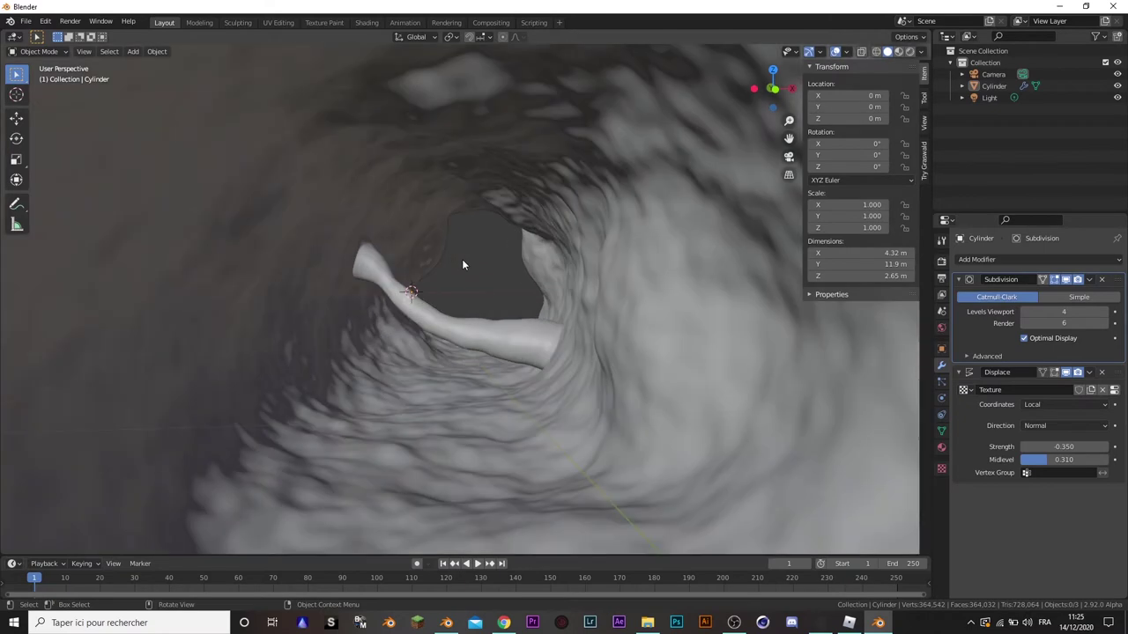
{"action": "left_click", "coordinate": [480, 324]}
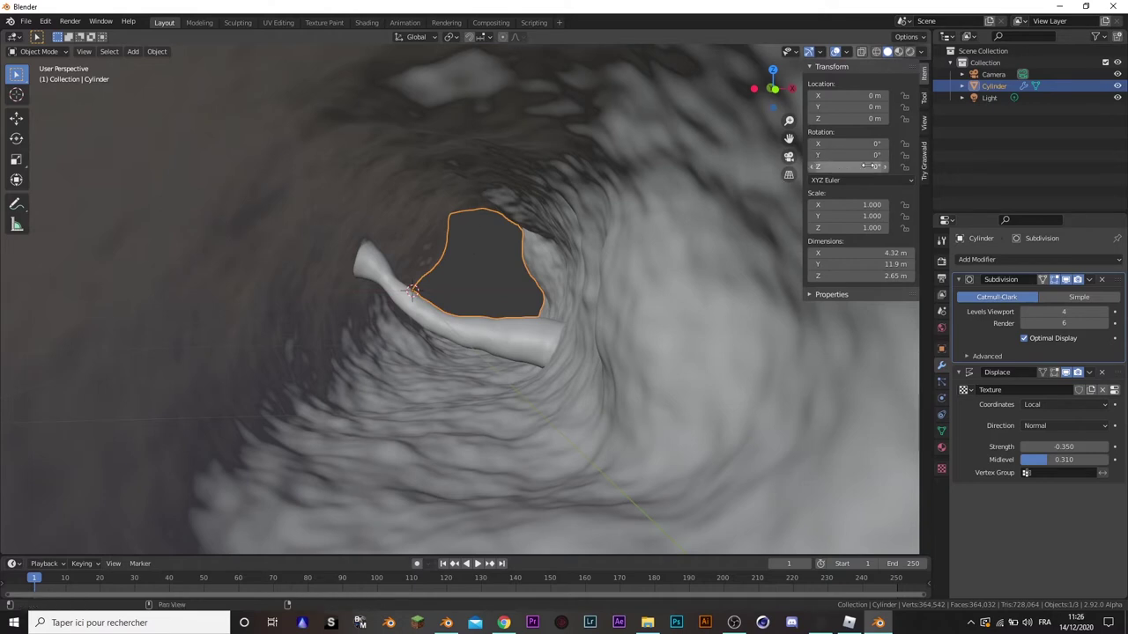
{"action": "left_click", "coordinate": [924, 160]}
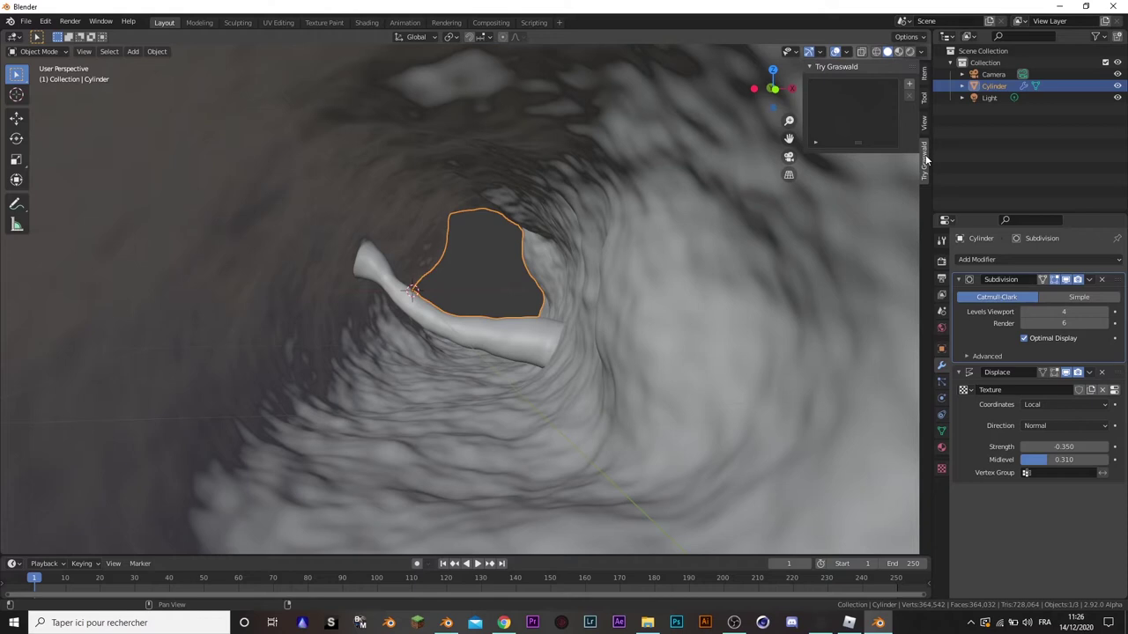
- Launch Quixel Bridge by searching 'bridge' from the Windows Start menu
{"action": "key", "text": "super"}
{"action": "type", "text": "bridg"}
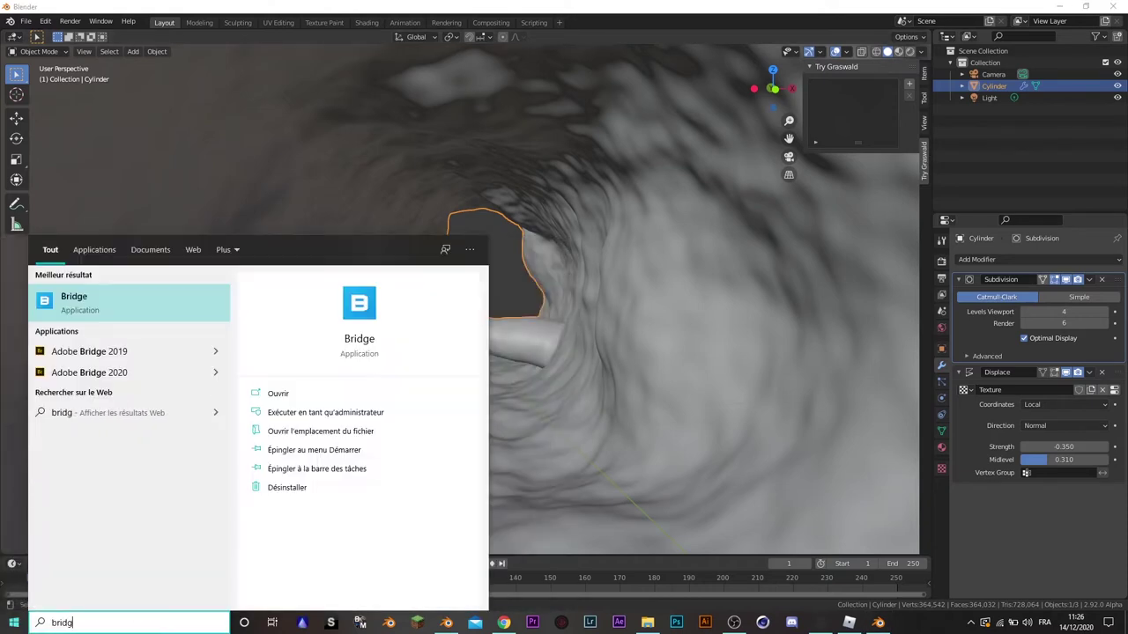
{"action": "type", "text": "e"}
{"action": "key", "text": "Return"}
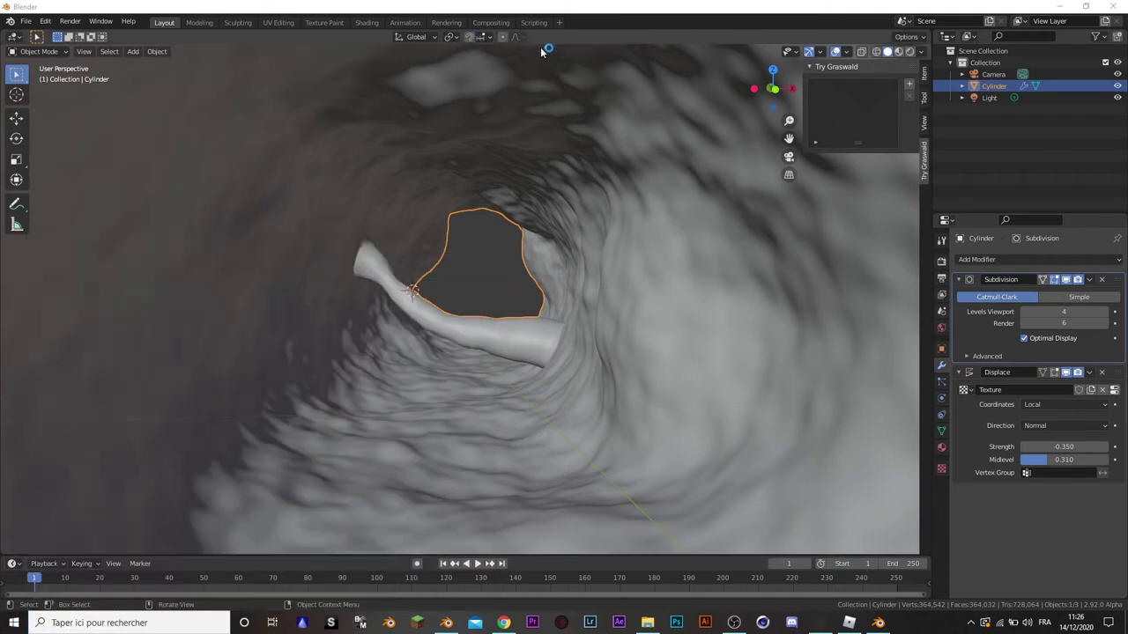
{"action": "left_click", "coordinate": [474, 253]}
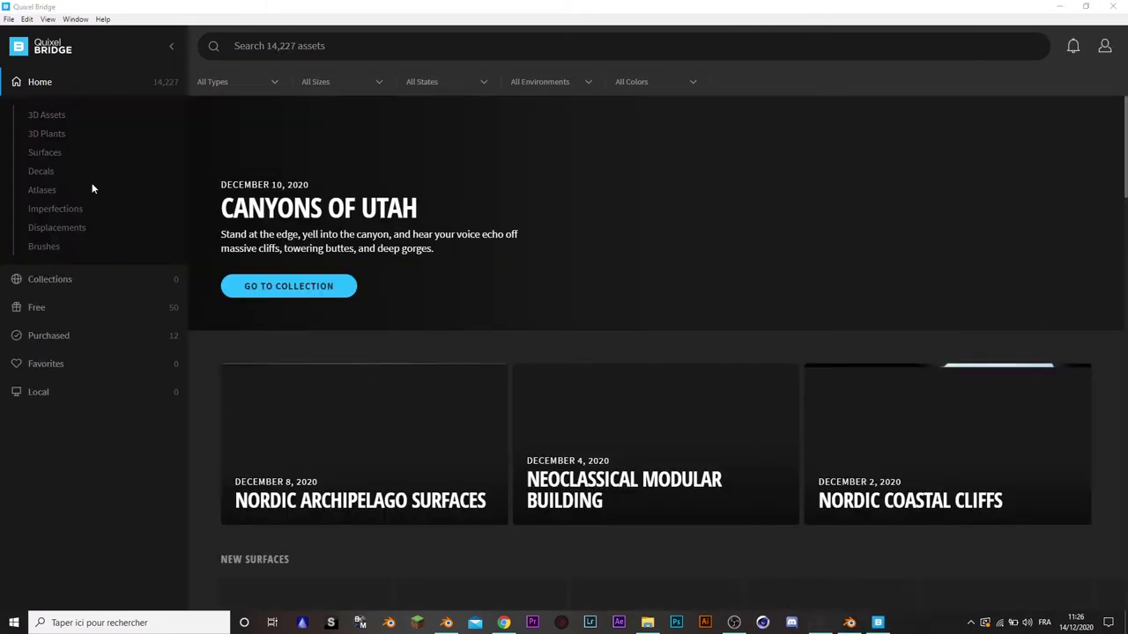
- Maximize Bridge, browse the Local Megascans library of 134 assets, then minimize it
{"action": "mouse_move", "coordinate": [247, 10]}
{"action": "left_mouse_down"}
{"action": "mouse_move", "coordinate": [367, 171]}
{"action": "mouse_move", "coordinate": [503, 2]}
{"action": "left_mouse_up"}
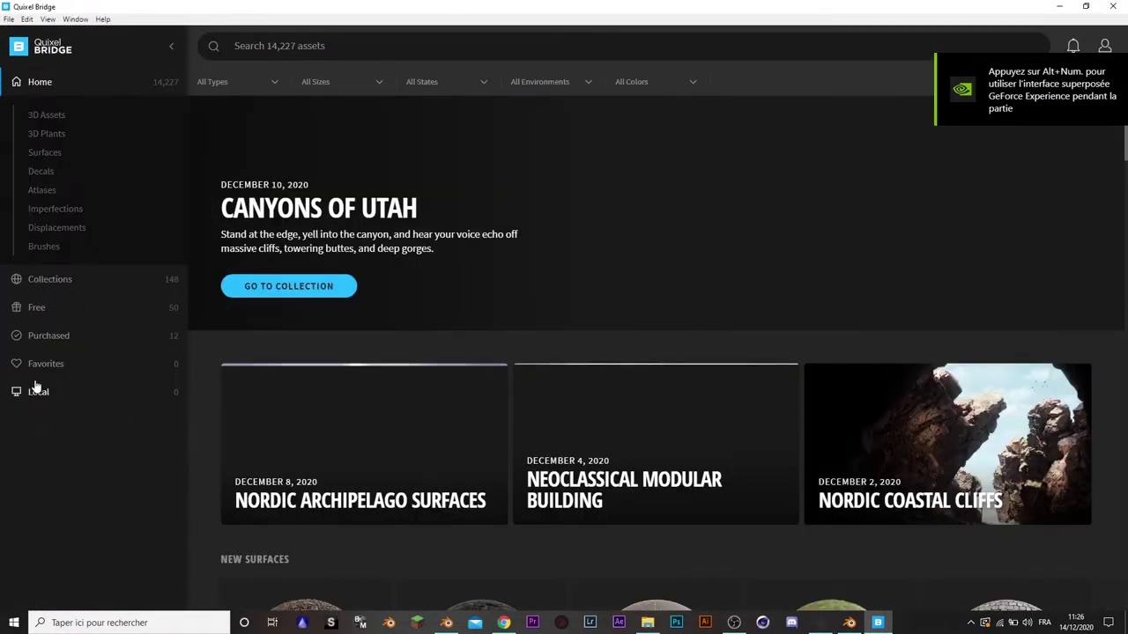
{"action": "left_click", "coordinate": [139, 403]}
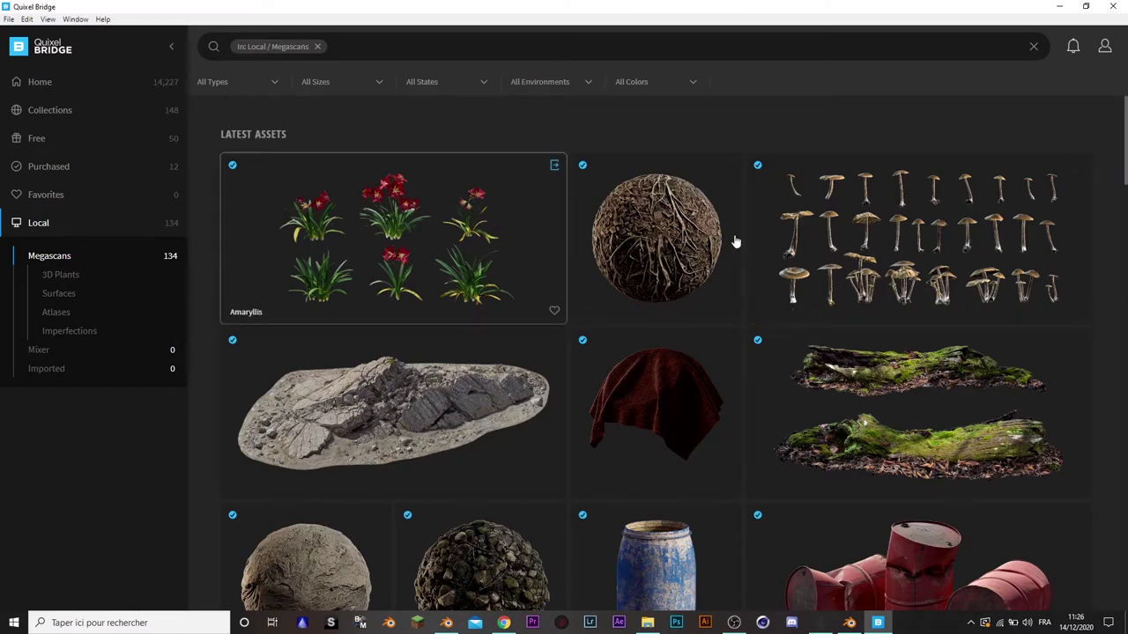
{"action": "scroll", "coordinate": [617, 300], "scroll_direction": "down", "scroll_amount": 2}
{"action": "scroll", "coordinate": [441, 363], "scroll_direction": "up", "scroll_amount": 2}
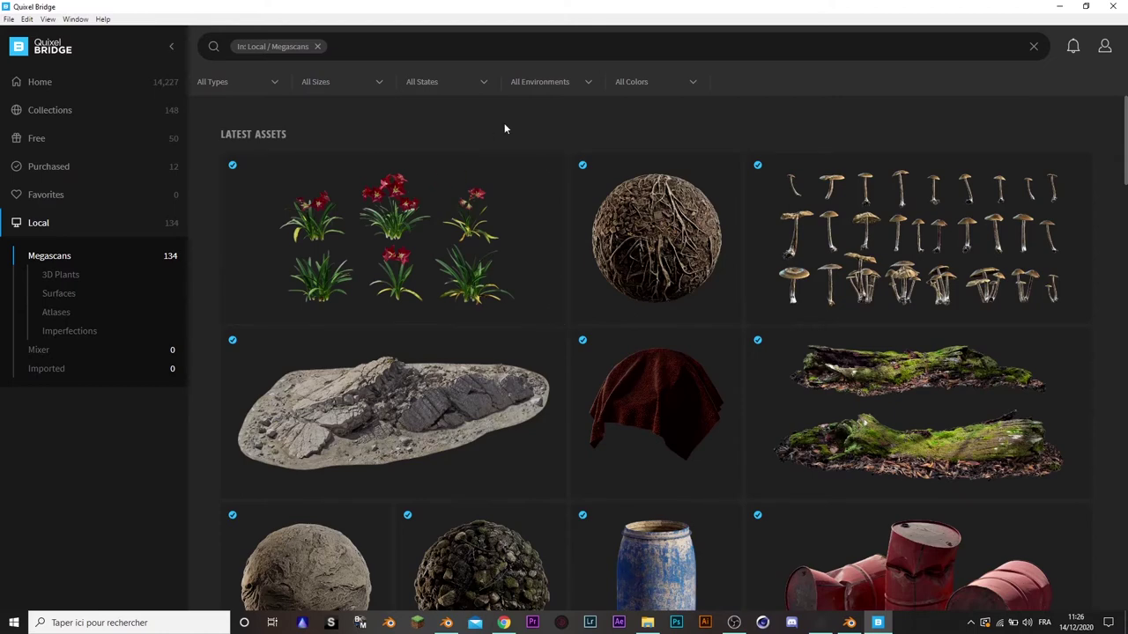
{"action": "left_click", "coordinate": [1059, 6]}
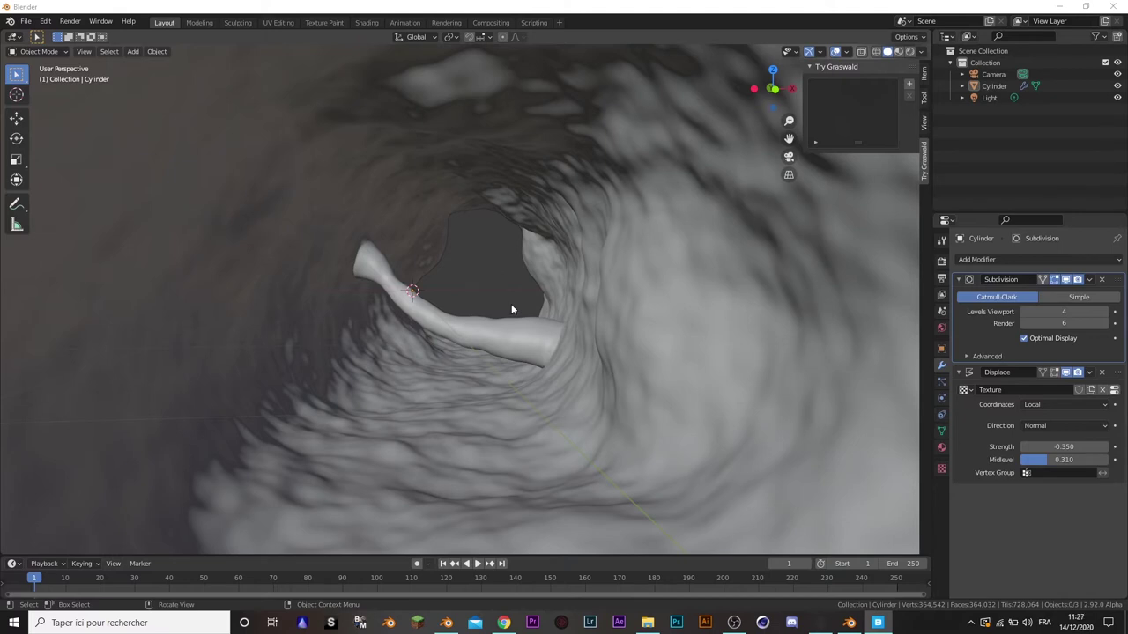
{"action": "middle_click_drag", "start_coordinate": [511, 308], "coordinate": [502, 317]}
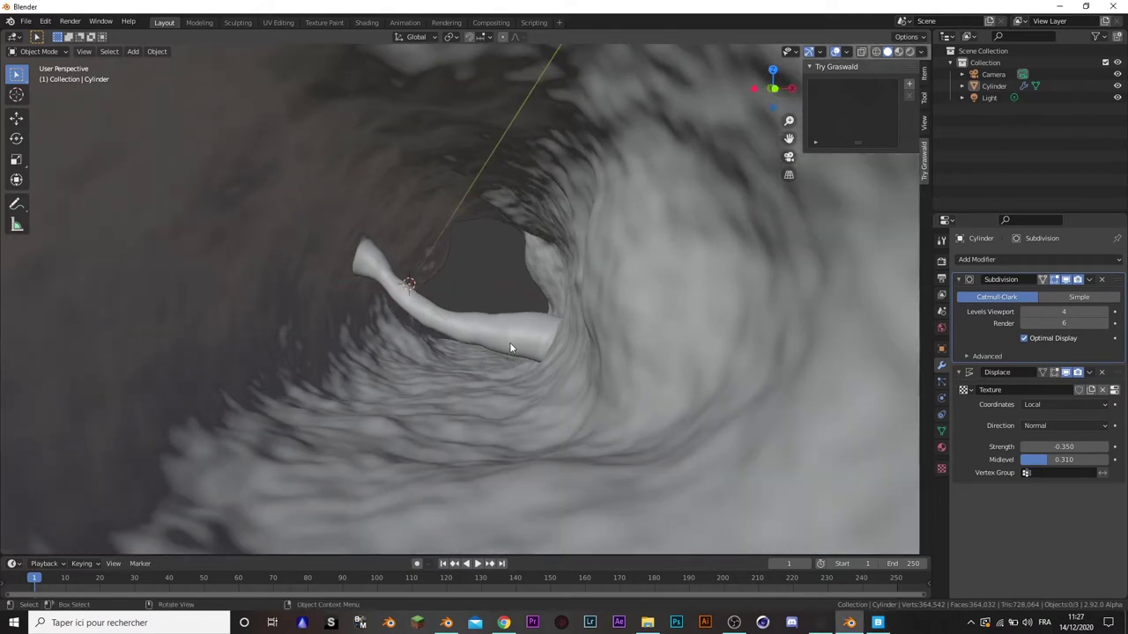
{"action": "left_click", "coordinate": [509, 347]}
{"action": "scroll", "coordinate": [291, 291], "scroll_direction": "down", "scroll_amount": 5}
{"action": "scroll", "coordinate": [300, 282], "scroll_direction": "up", "scroll_amount": 3}
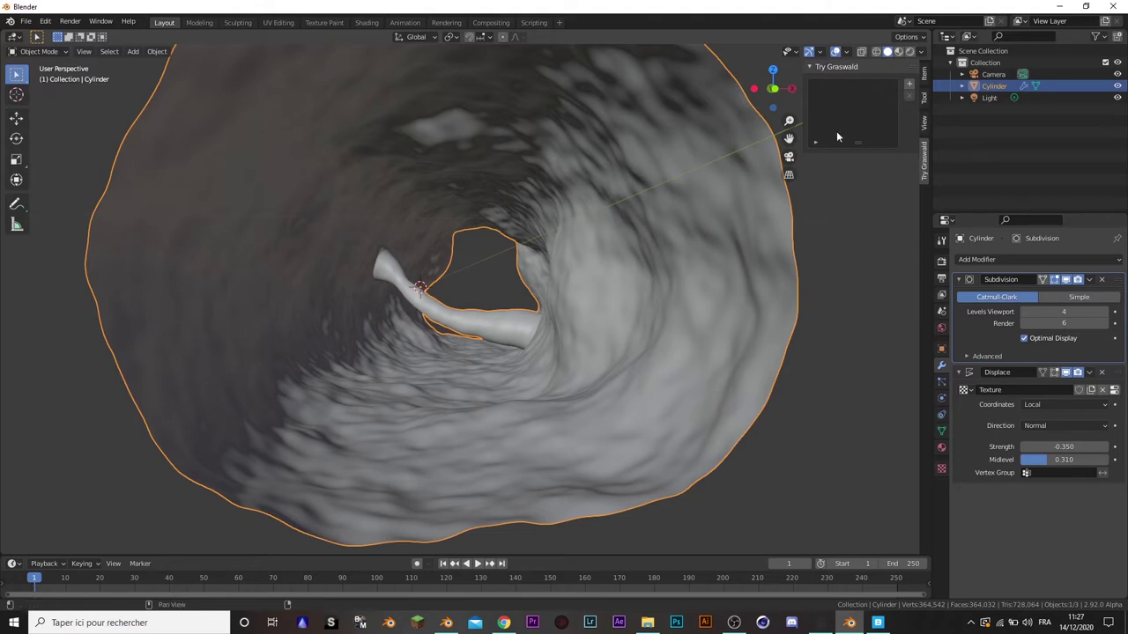
{"action": "left_click", "coordinate": [844, 52]}
{"action": "key", "text": "n"}
- Turn on the Face Orientation overlay to see the tunnel's red and blue faces
{"action": "left_click", "coordinate": [847, 53]}
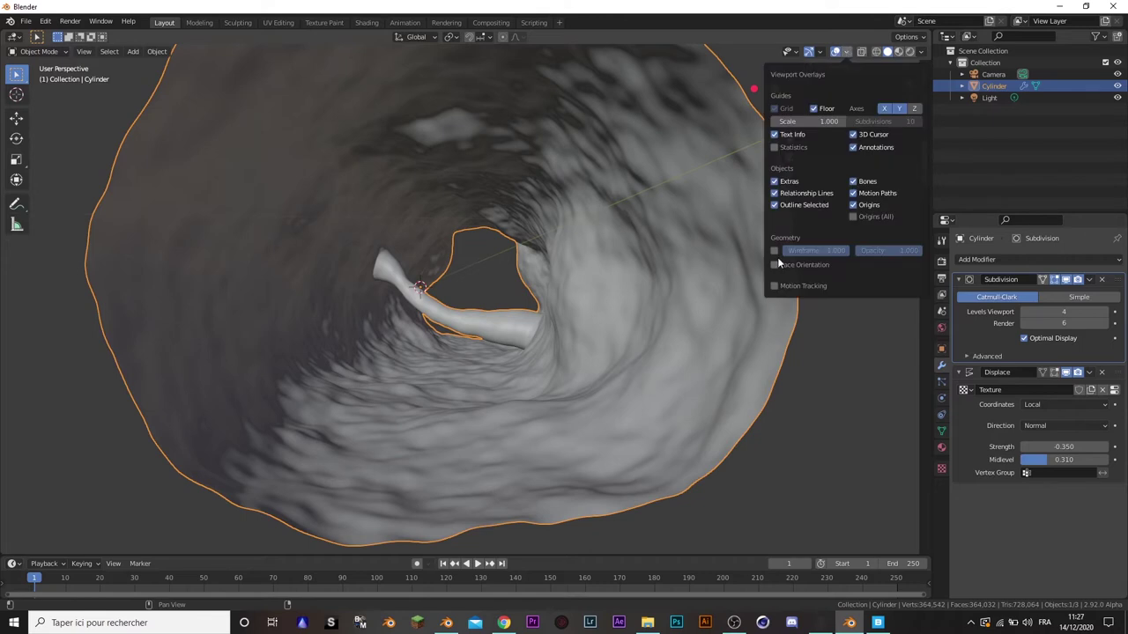
{"action": "left_click", "coordinate": [775, 265]}
{"action": "scroll", "coordinate": [558, 380], "scroll_direction": "down", "scroll_amount": 5}
{"action": "mouse_move", "coordinate": [558, 381]}
{"action": "middle_mouse_down"}
{"action": "mouse_move", "coordinate": [591, 357]}
{"action": "mouse_move", "coordinate": [549, 385]}
{"action": "middle_mouse_up"}
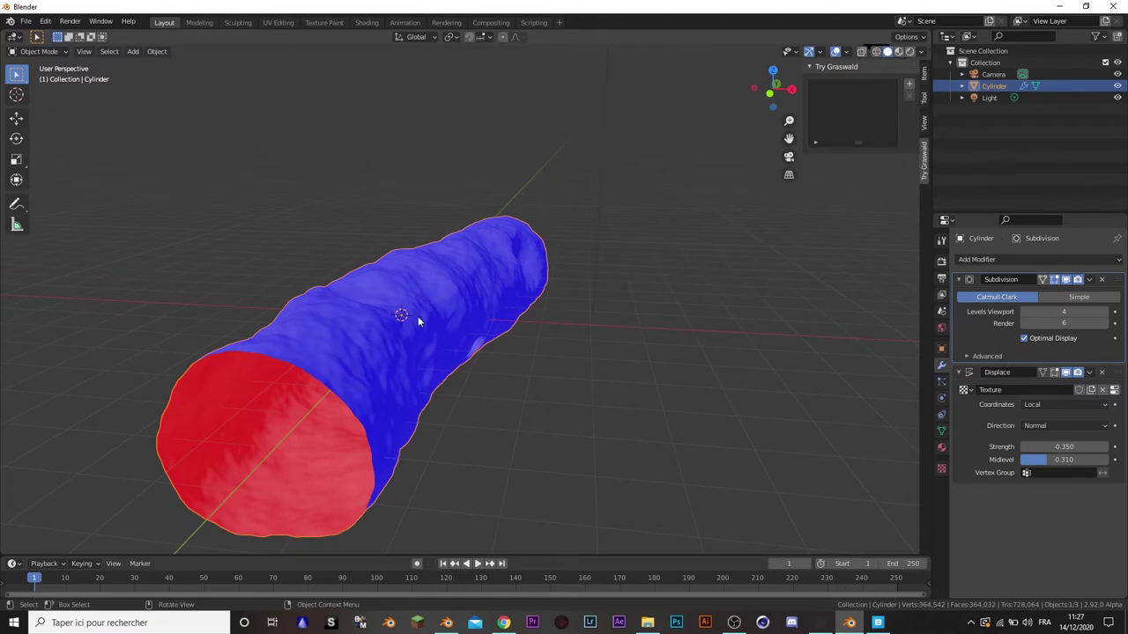
{"action": "middle_click_drag", "start_coordinate": [418, 316], "coordinate": [447, 326]}
{"action": "left_click", "coordinate": [668, 392]}
{"action": "middle_click_drag", "start_coordinate": [668, 393], "coordinate": [538, 357]}
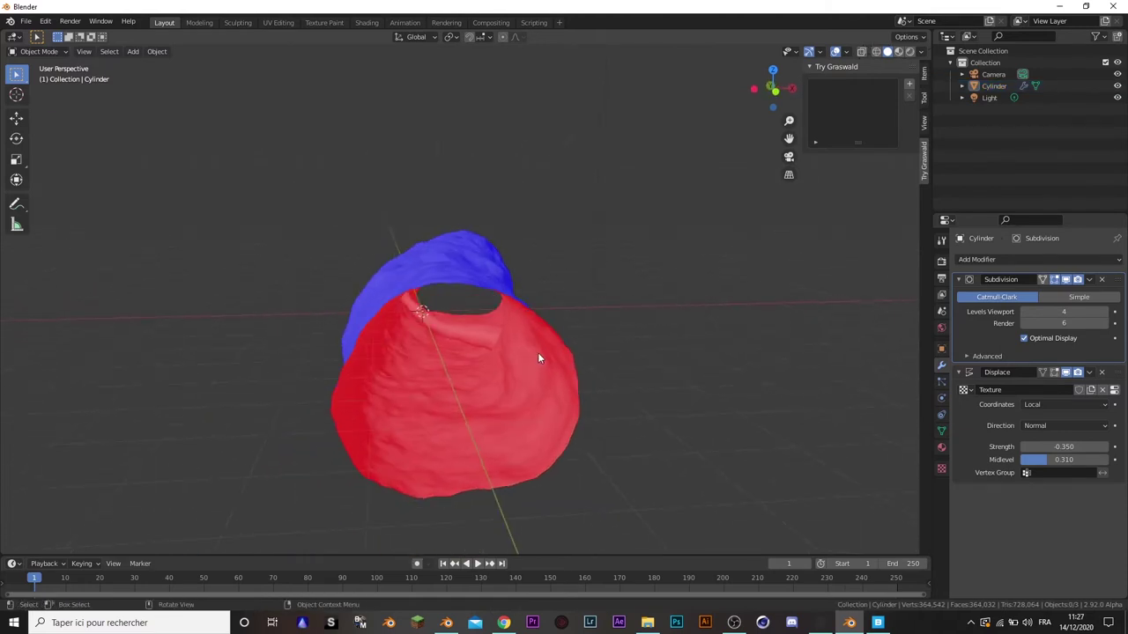
{"action": "middle_click_drag", "start_coordinate": [465, 272], "coordinate": [370, 333]}
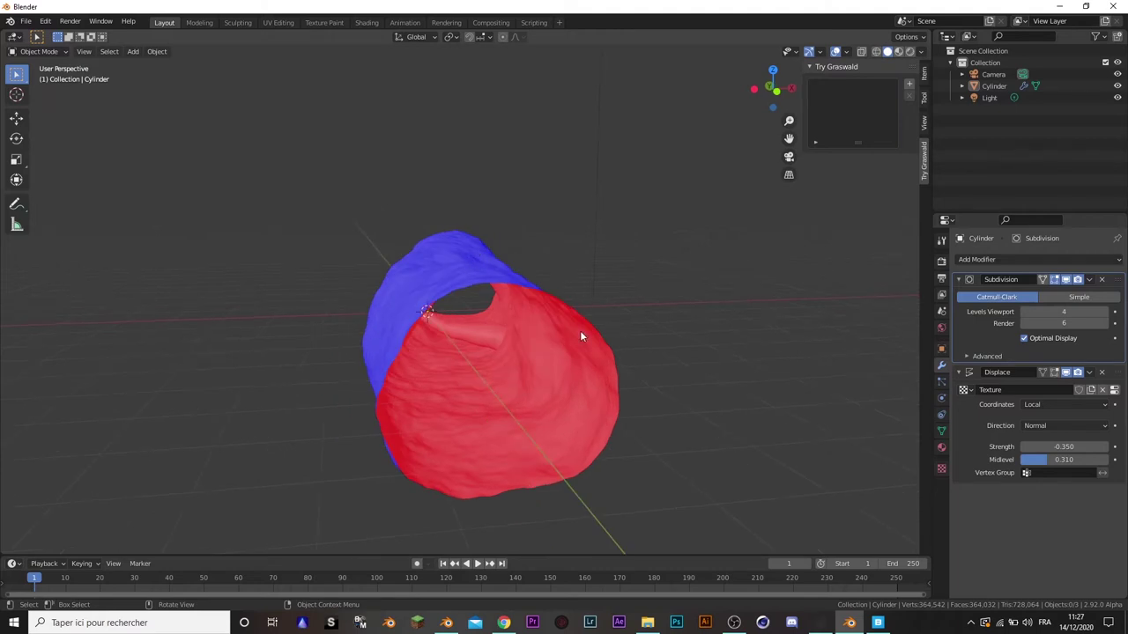
{"action": "middle_click_drag", "start_coordinate": [579, 335], "coordinate": [550, 370]}
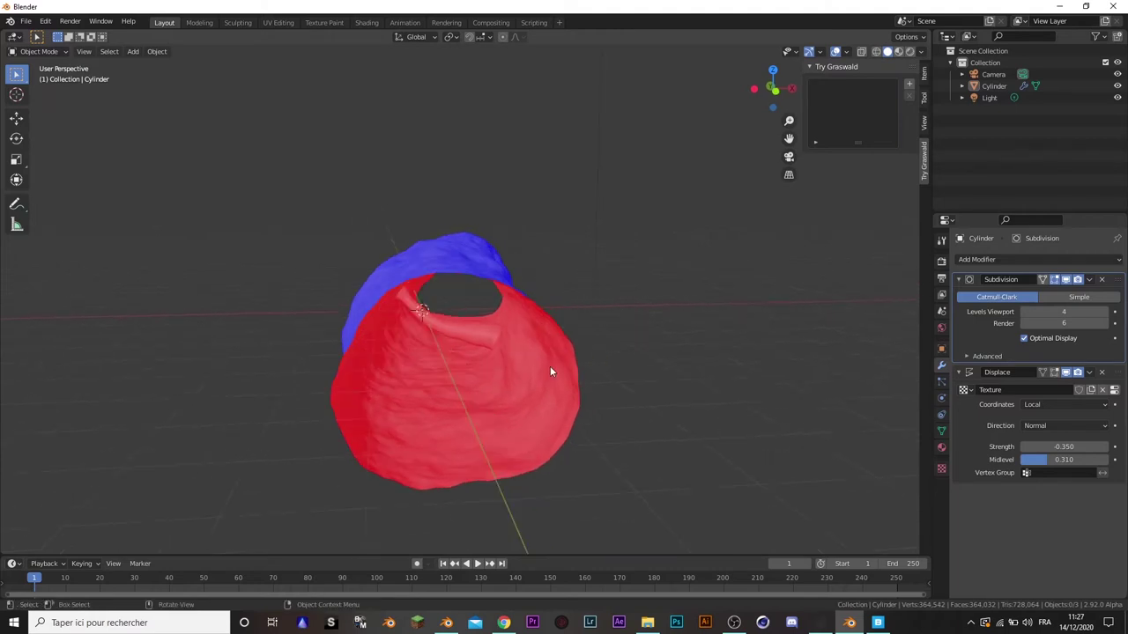
- Select the whole tunnel mesh and recalculate normals so the inner walls show blue
{"action": "left_click", "coordinate": [550, 370]}
{"action": "key", "text": "Tab"}
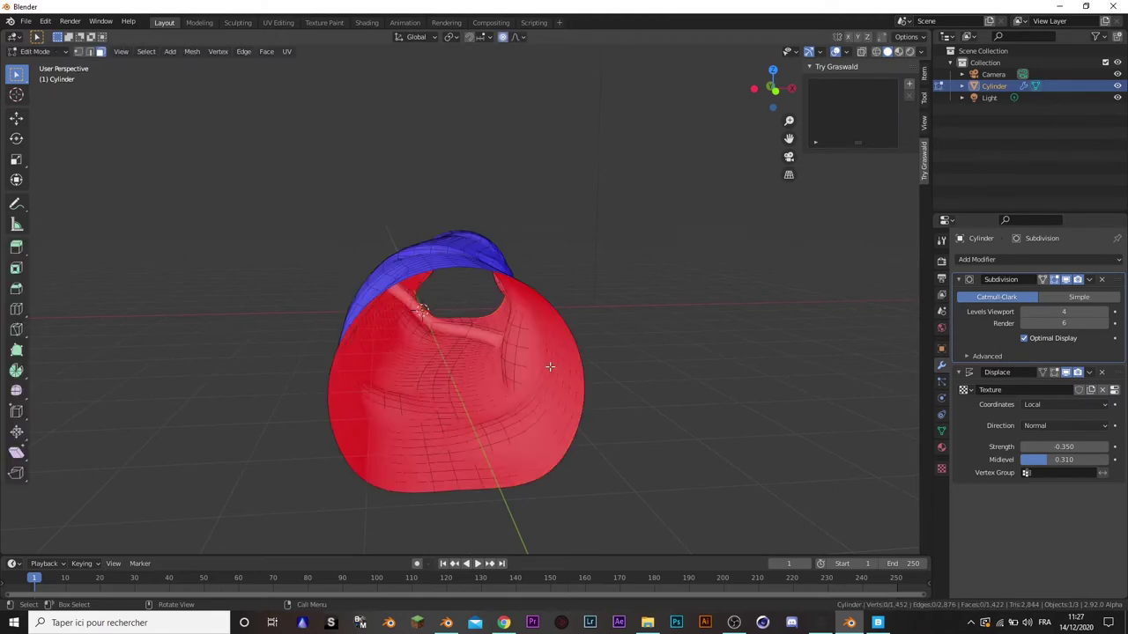
{"action": "key", "text": "a"}
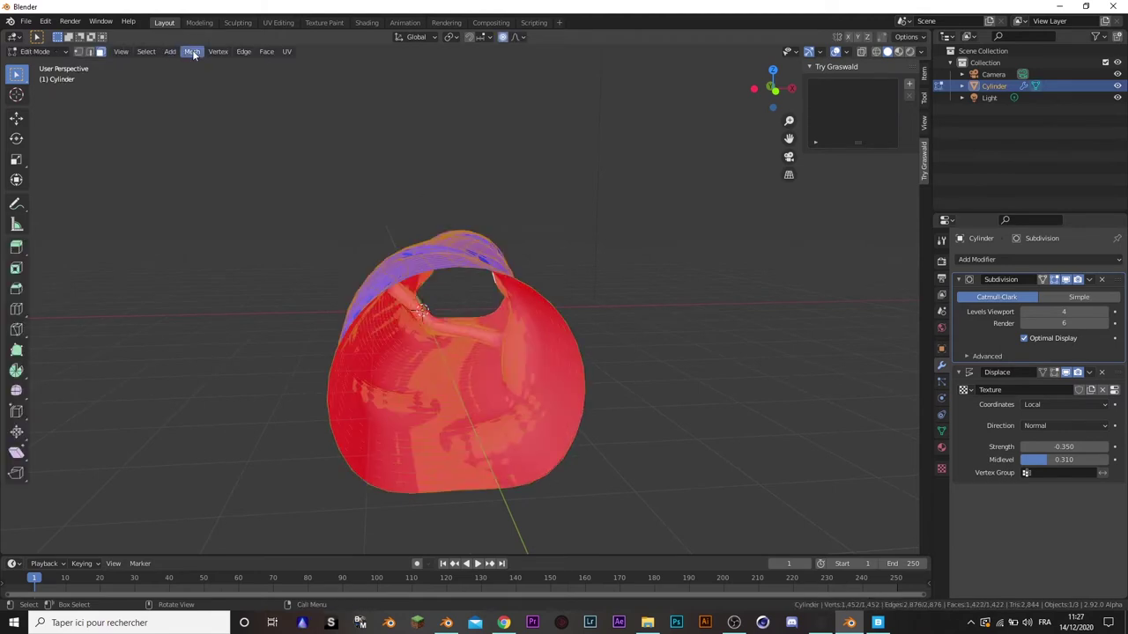
{"action": "left_click", "coordinate": [192, 52]}
{"action": "mouse_move", "coordinate": [211, 244]}
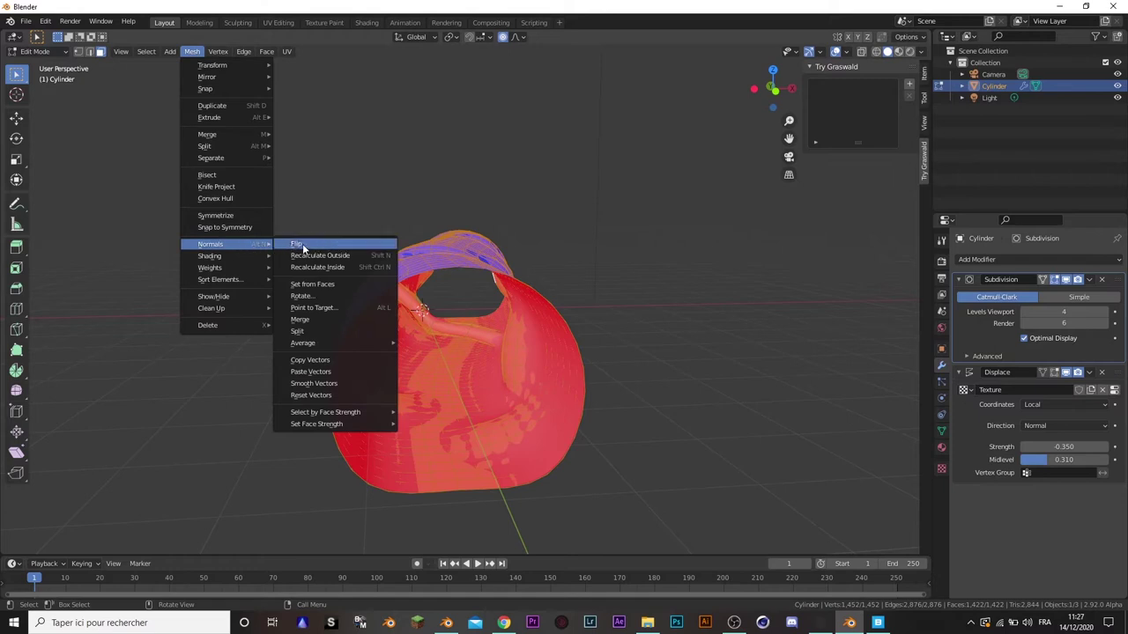
{"action": "key", "text": "Return"}
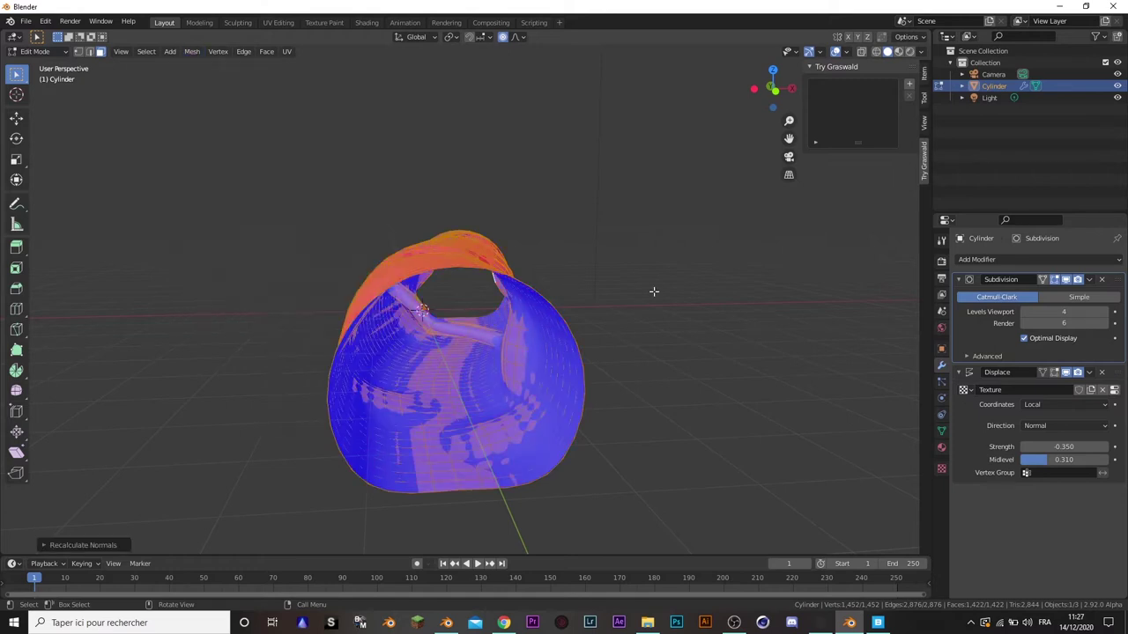
{"action": "key", "text": "Tab"}
{"action": "middle_click_drag", "start_coordinate": [615, 365], "coordinate": [593, 349]}
{"action": "scroll", "coordinate": [573, 282], "scroll_direction": "up", "scroll_amount": 2}
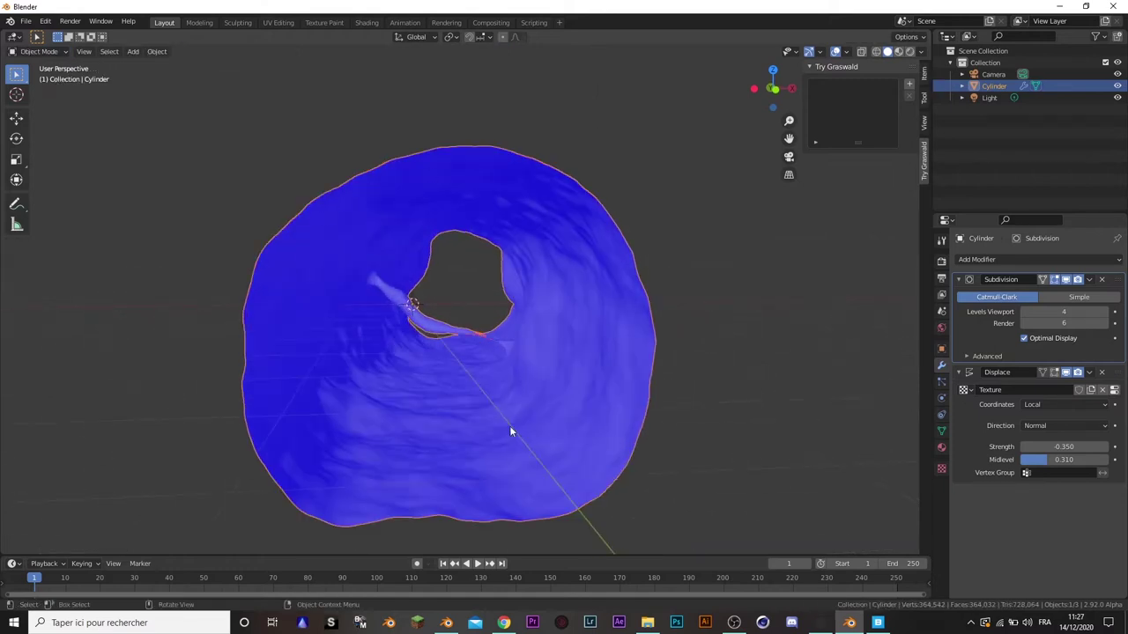
{"action": "left_click", "coordinate": [654, 366]}
{"action": "scroll", "coordinate": [617, 264], "scroll_direction": "up", "scroll_amount": 4}
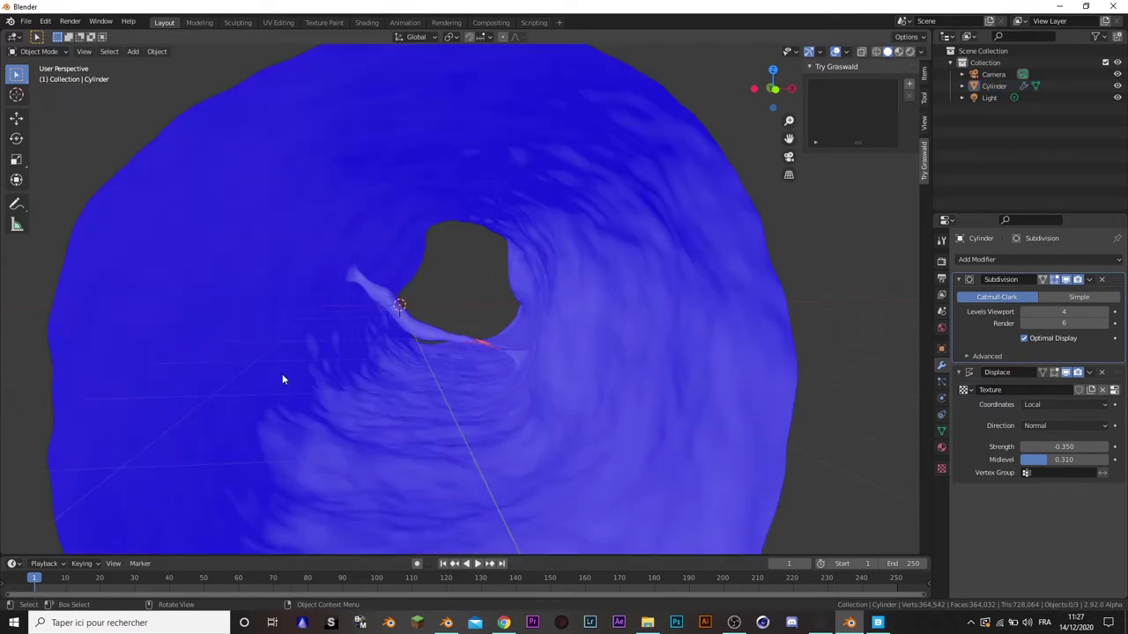
{"action": "mouse_move", "coordinate": [282, 379]}
{"action": "middle_mouse_down"}
{"action": "mouse_move", "coordinate": [552, 370]}
{"action": "mouse_move", "coordinate": [535, 374]}
{"action": "mouse_move", "coordinate": [479, 322]}
{"action": "mouse_move", "coordinate": [564, 320]}
{"action": "mouse_move", "coordinate": [541, 308]}
{"action": "mouse_move", "coordinate": [565, 308]}
{"action": "middle_mouse_up"}
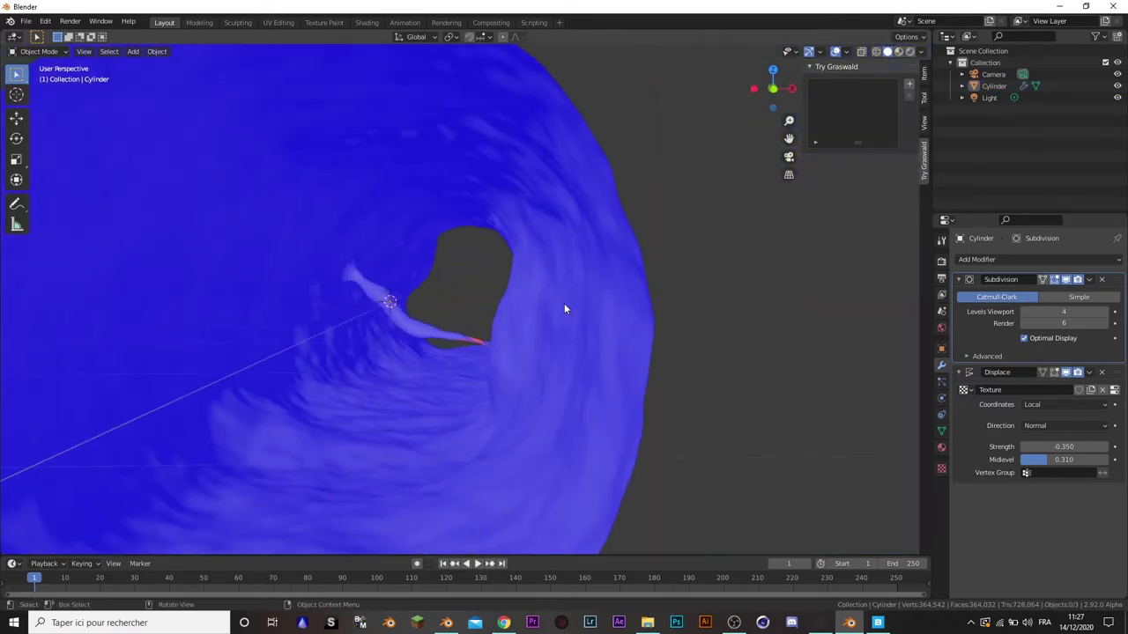
{"action": "scroll", "coordinate": [698, 325], "scroll_direction": "down", "scroll_amount": 3}
{"action": "scroll", "coordinate": [698, 325], "scroll_direction": "up", "scroll_amount": 6}
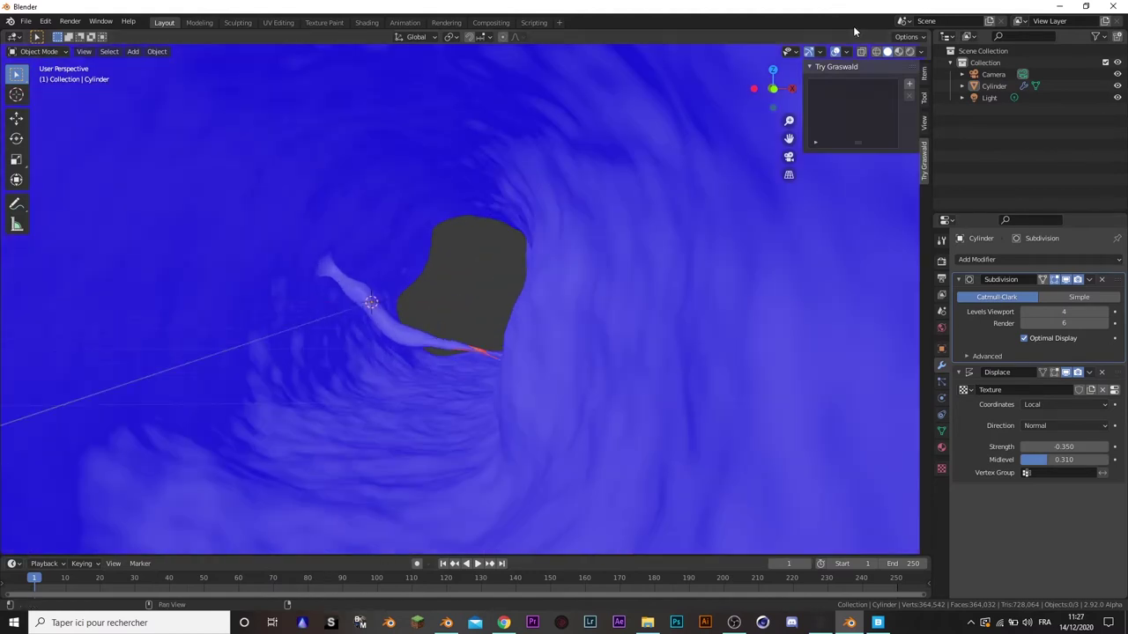
- Turn off the Face Orientation overlay and reselect the tunnel Cylinder
{"action": "left_click", "coordinate": [853, 51]}
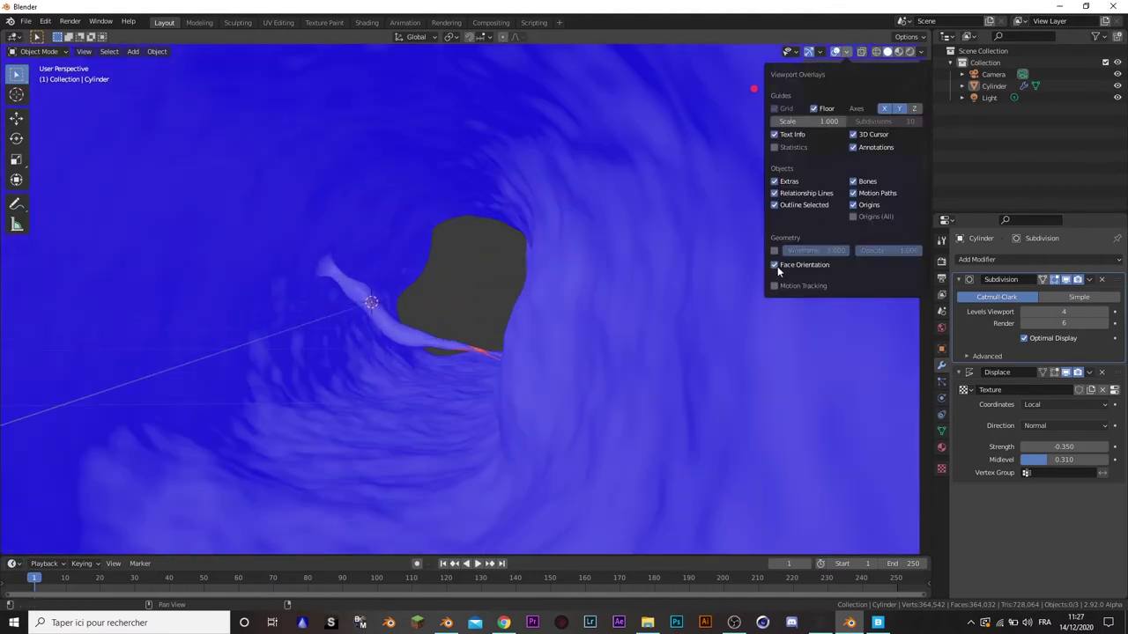
{"action": "left_click", "coordinate": [776, 267]}
{"action": "left_click", "coordinate": [433, 273]}
{"action": "left_click", "coordinate": [457, 290]}
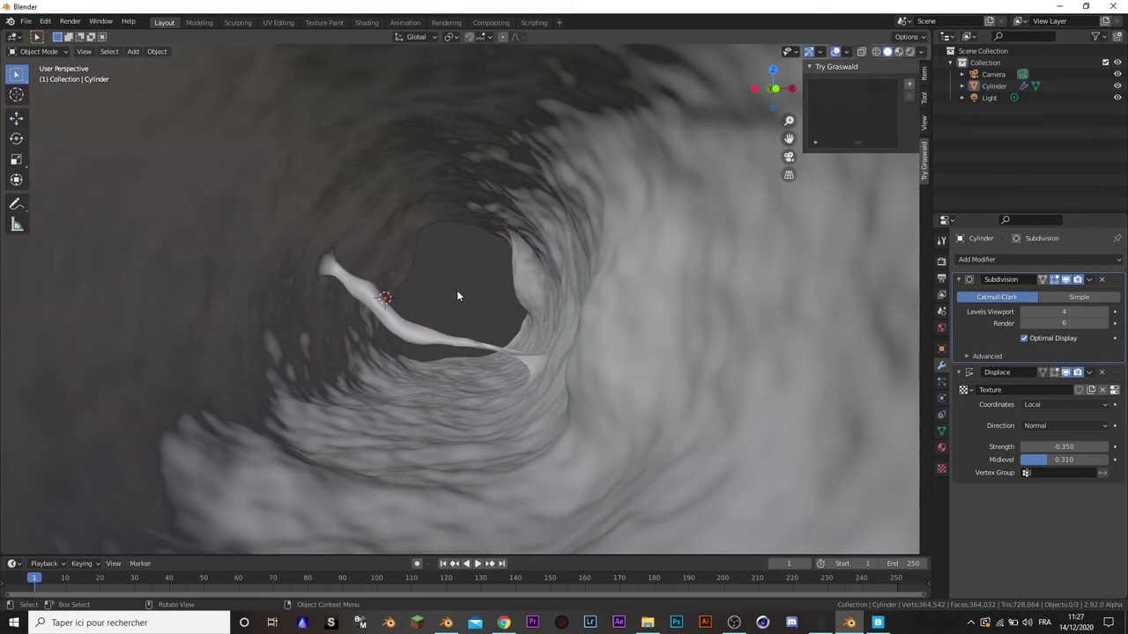
{"action": "scroll", "coordinate": [455, 293], "scroll_direction": "down", "scroll_amount": 3}
{"action": "scroll", "coordinate": [456, 293], "scroll_direction": "up", "scroll_amount": 4}
{"action": "left_click", "coordinate": [546, 305]}
{"action": "scroll", "coordinate": [562, 312], "scroll_direction": "down", "scroll_amount": 3}
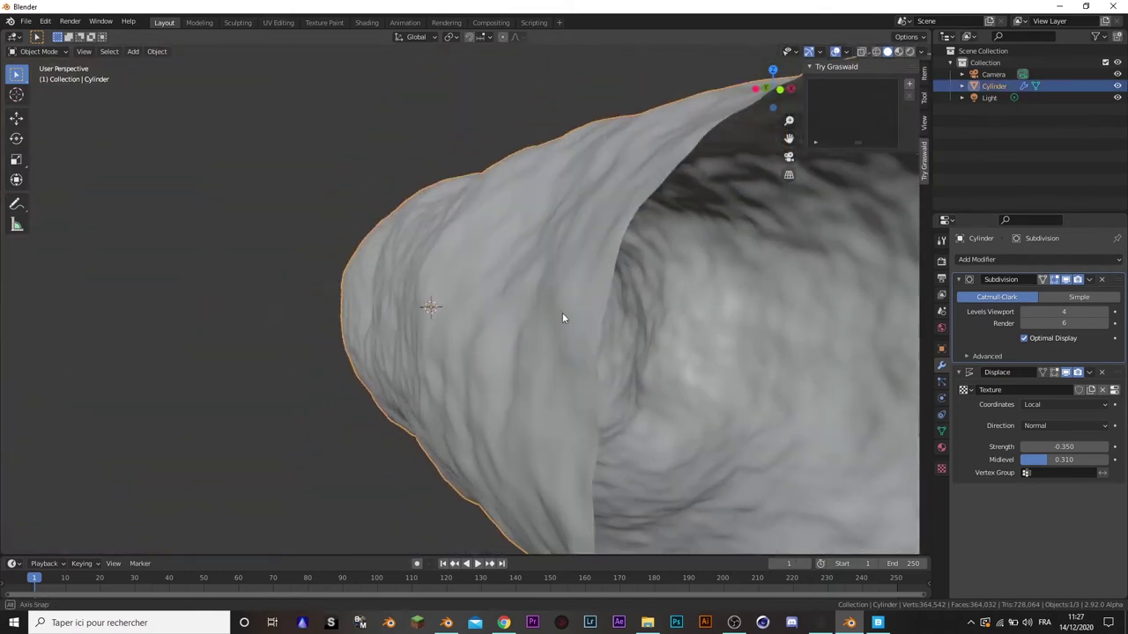
{"action": "scroll", "coordinate": [552, 320], "scroll_direction": "up", "scroll_amount": 4}
{"action": "scroll", "coordinate": [542, 308], "scroll_direction": "up", "scroll_amount": 2}
{"action": "scroll", "coordinate": [527, 324], "scroll_direction": "up", "scroll_amount": 2}
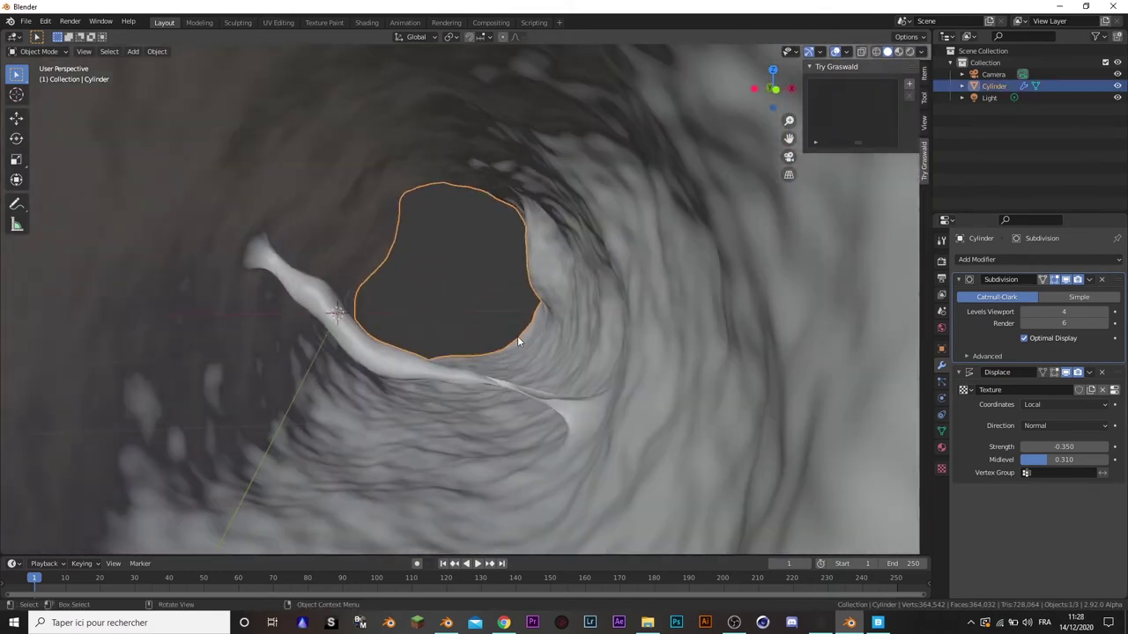
{"action": "scroll", "coordinate": [440, 333], "scroll_direction": "up", "scroll_amount": 1}
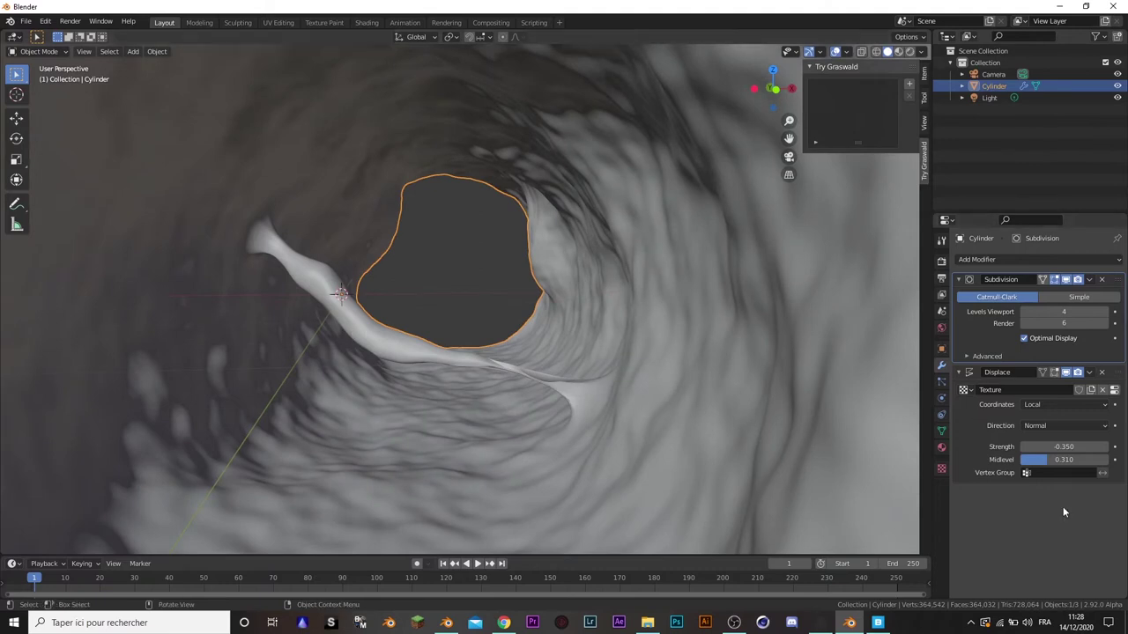
- Change the Displace Strength to positive 0.350, trying 3.5 along the way
{"action": "left_click_drag", "start_coordinate": [1065, 447], "coordinate": [1055, 448]}
{"action": "double_click", "coordinate": [1055, 449]}
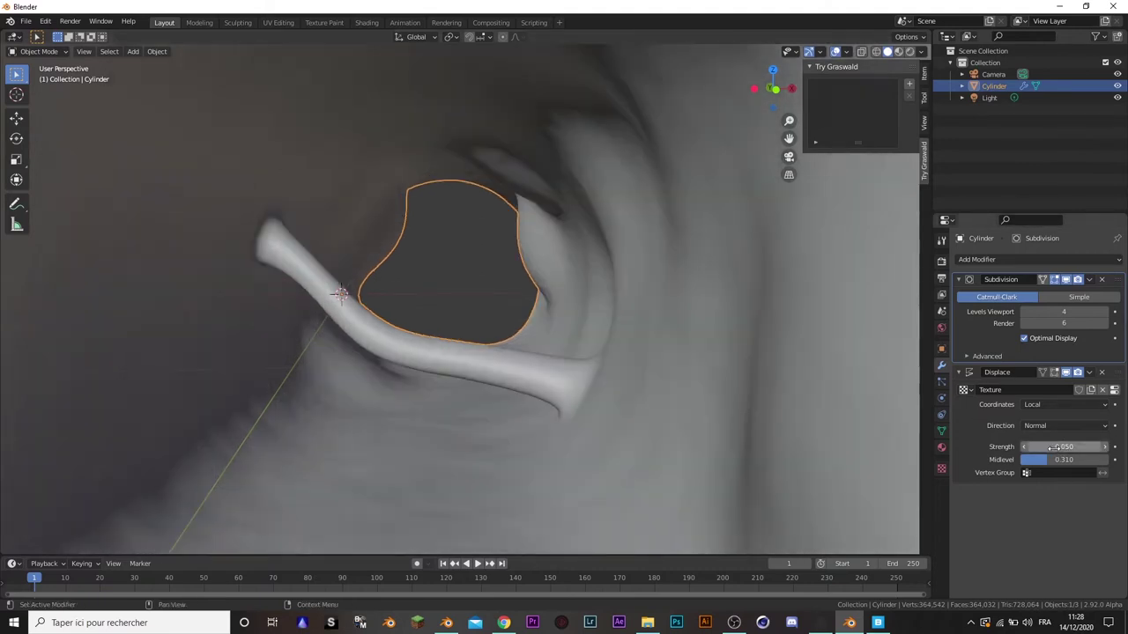
{"action": "type", "text": "3.5"}
{"action": "key", "text": "Return"}
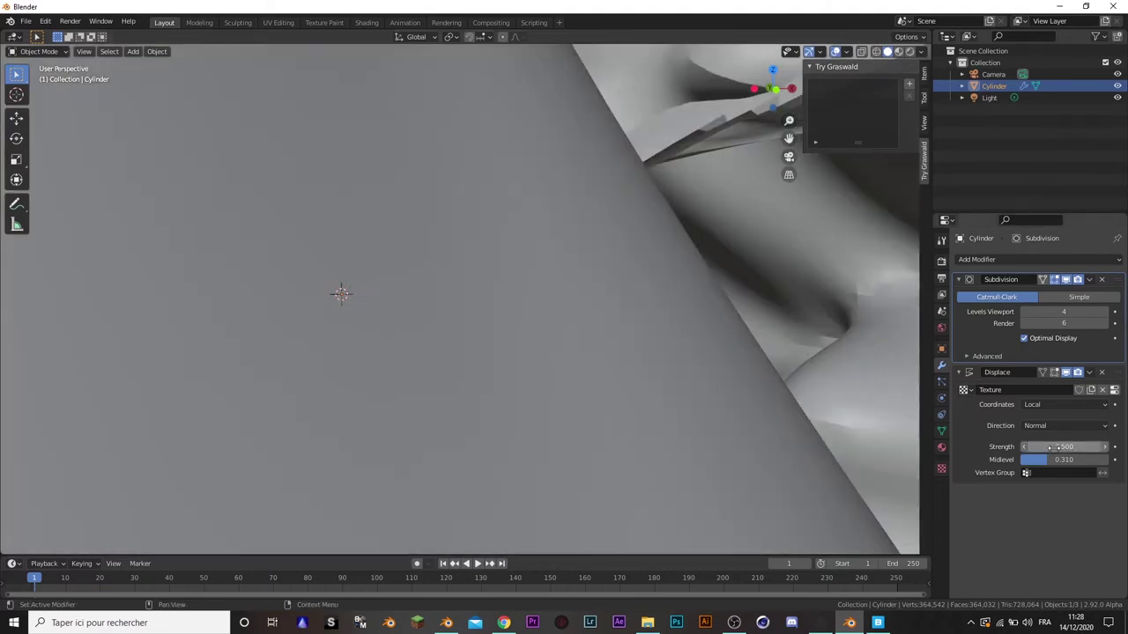
{"action": "double_click", "coordinate": [1065, 447]}
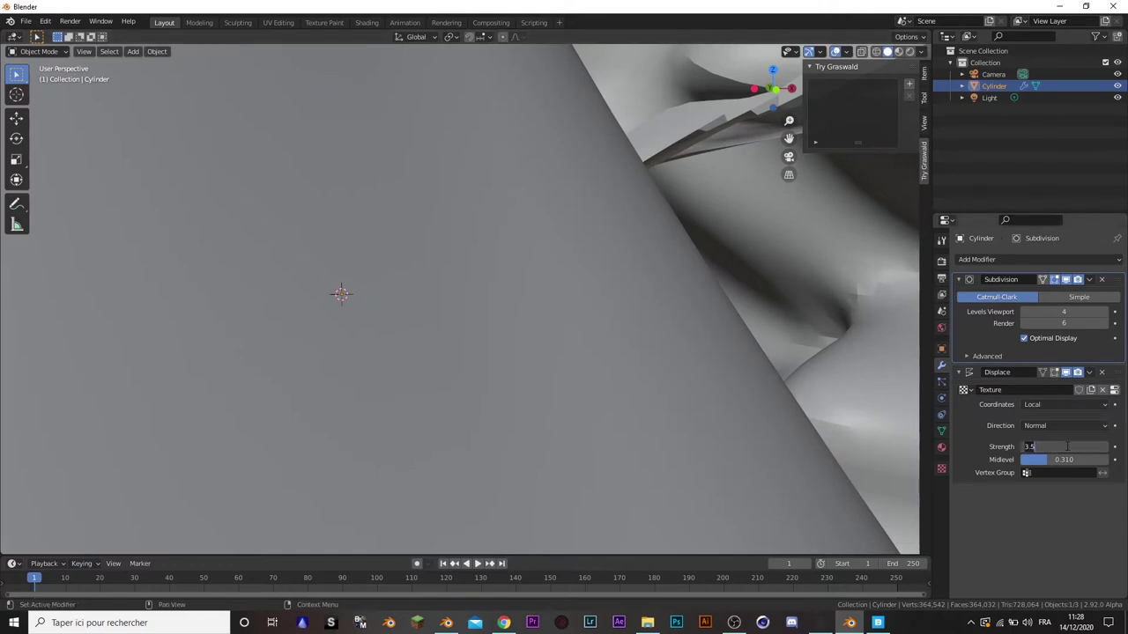
{"action": "type", "text": "0.5"}
{"action": "key", "text": "Return"}
{"action": "scroll", "coordinate": [628, 386], "scroll_direction": "down", "scroll_amount": 3}
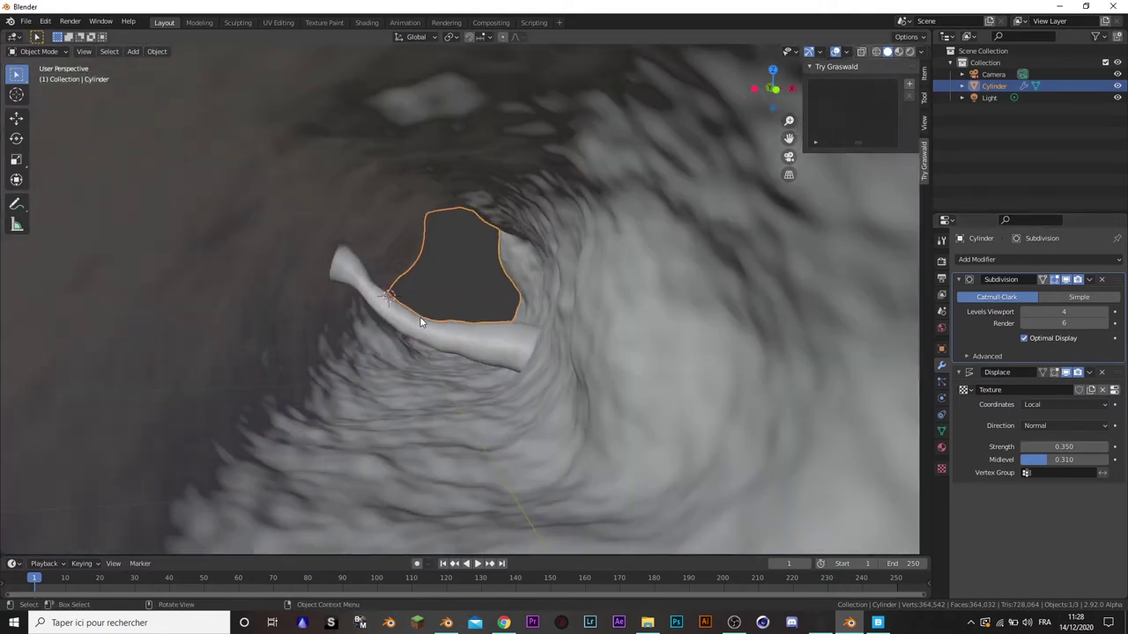
{"action": "left_click", "coordinate": [434, 285]}
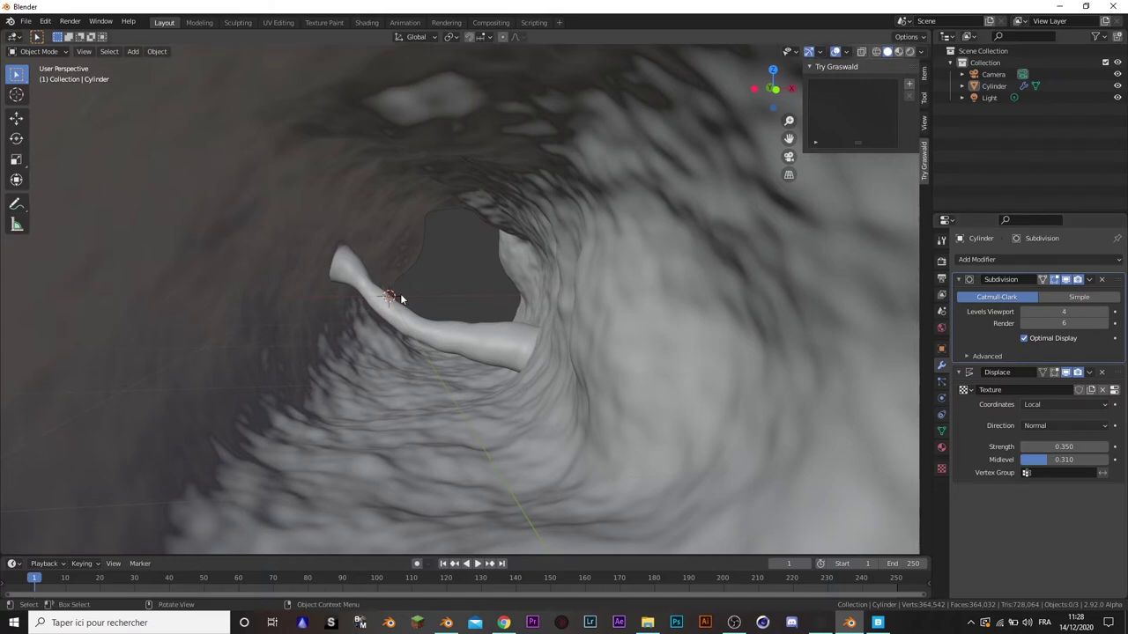
{"action": "middle_click_drag", "start_coordinate": [420, 288], "coordinate": [460, 266]}
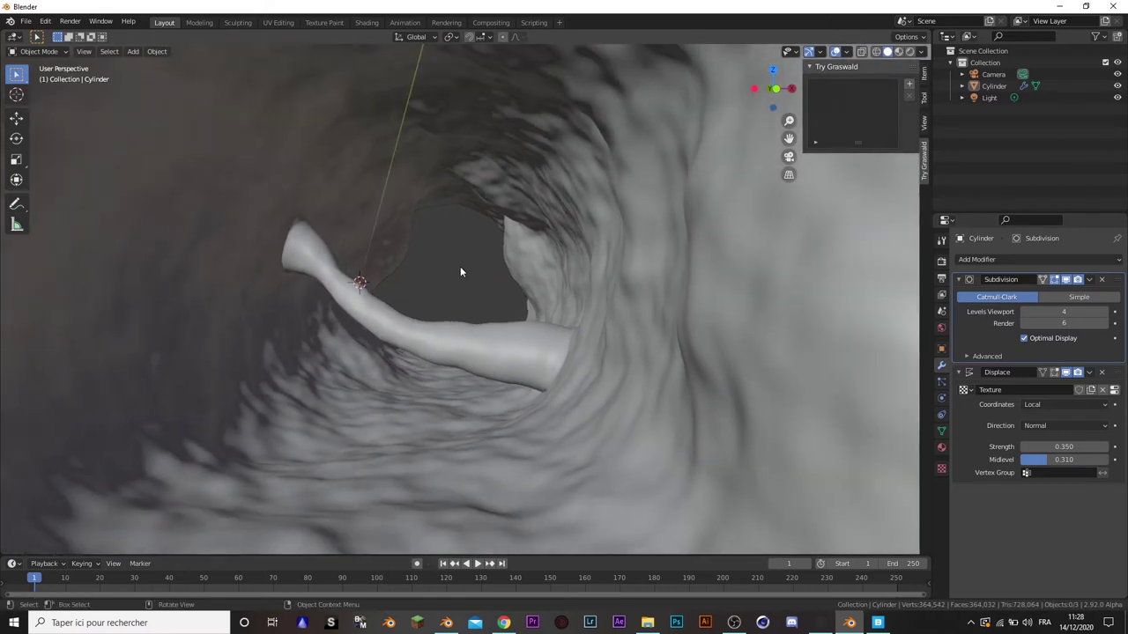
- Select the tunnel with its density-10 Creeping Bentgrass clumps and preview it in rendered shading
{"action": "left_click", "coordinate": [569, 282]}
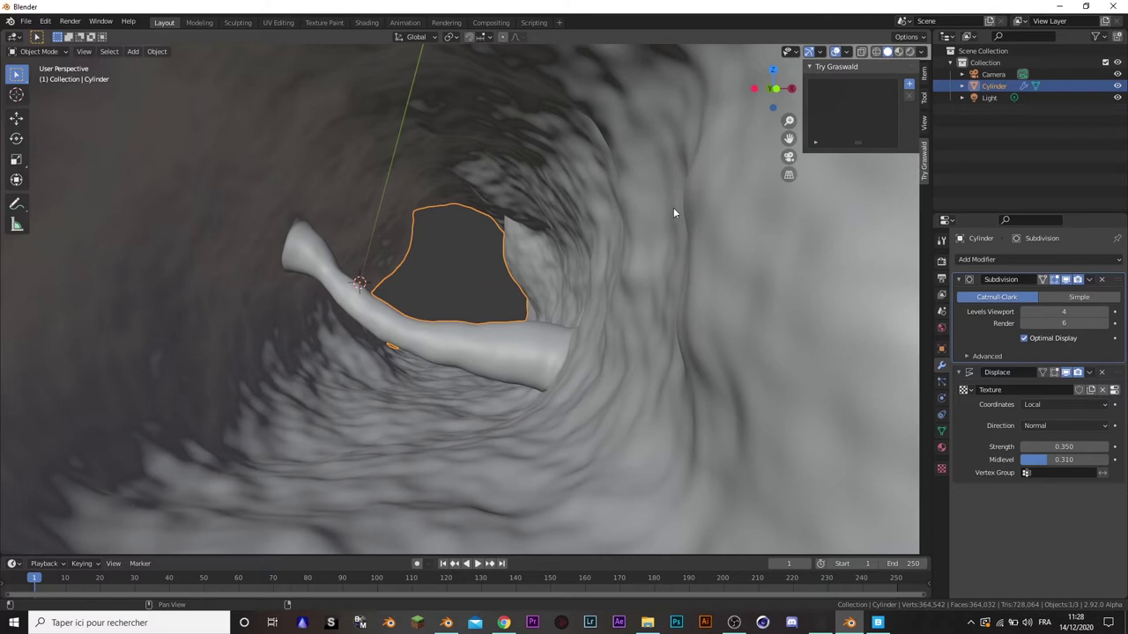
{"action": "scroll", "coordinate": [670, 308], "scroll_direction": "down", "scroll_amount": 3}
{"action": "scroll", "coordinate": [665, 398], "scroll_direction": "down", "scroll_amount": 8}
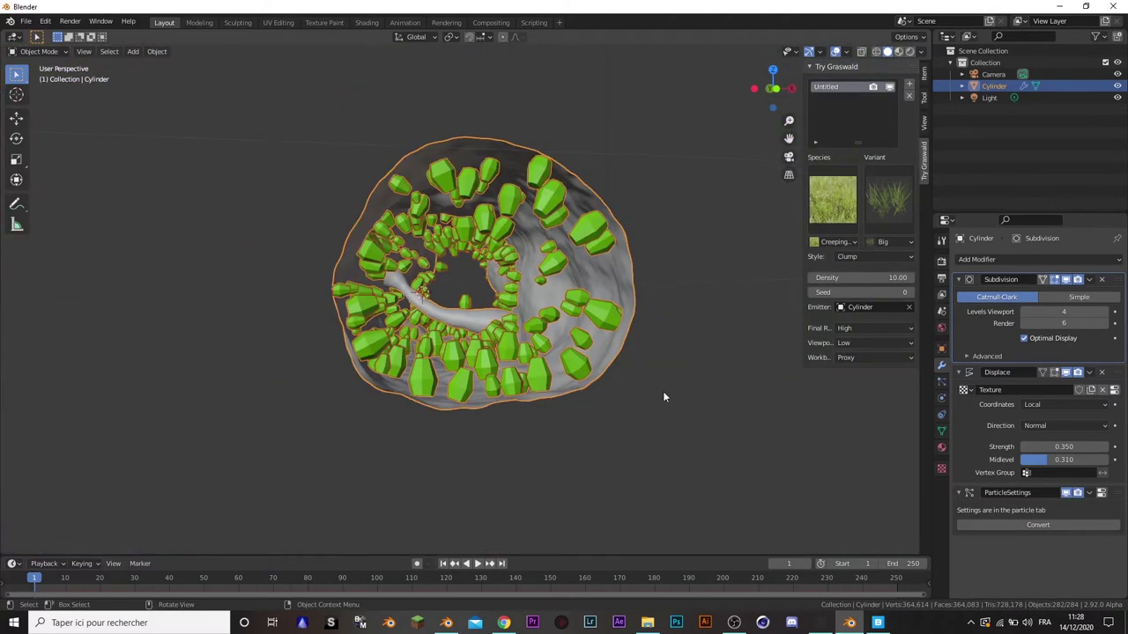
{"action": "left_click", "coordinate": [664, 397]}
{"action": "scroll", "coordinate": [505, 312], "scroll_direction": "up", "scroll_amount": 8}
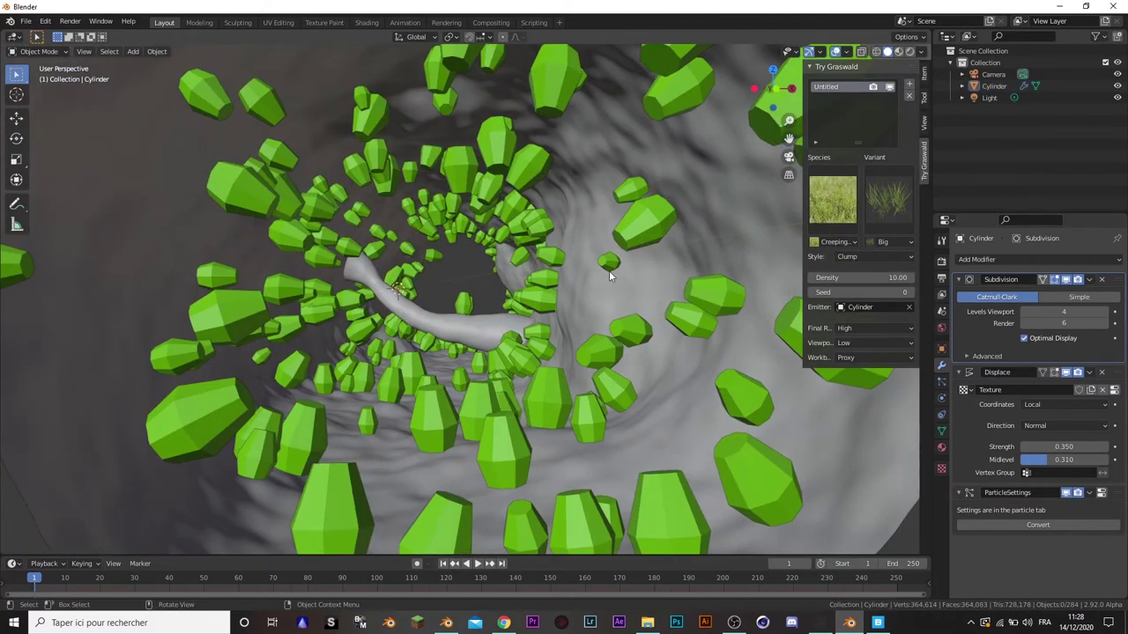
{"action": "left_click", "coordinate": [284, 208]}
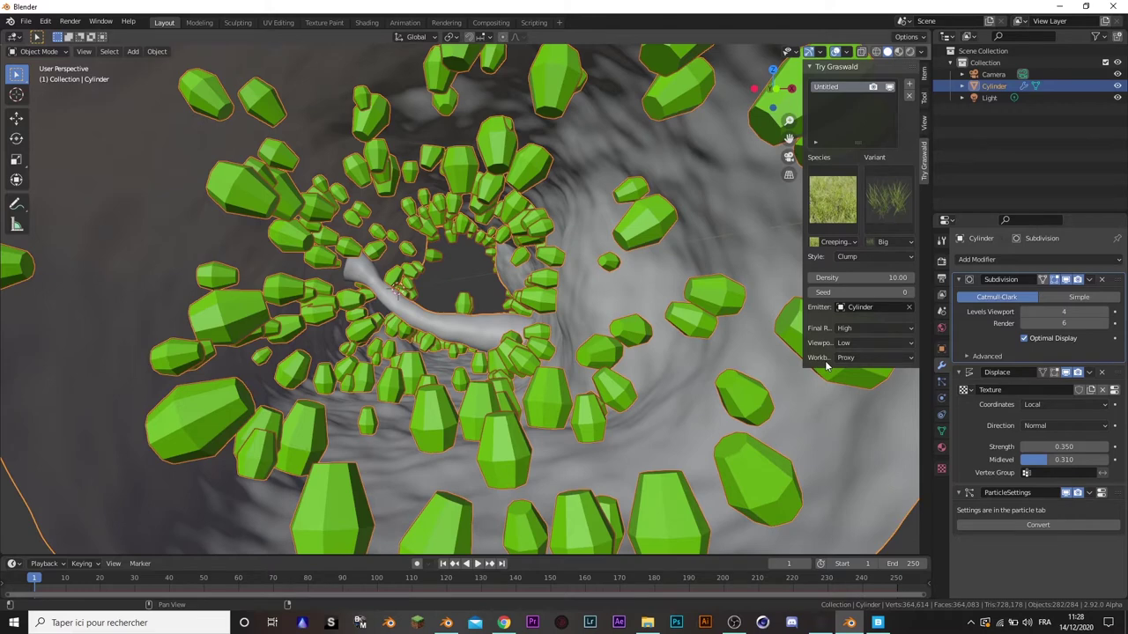
{"action": "left_click", "coordinate": [941, 262]}
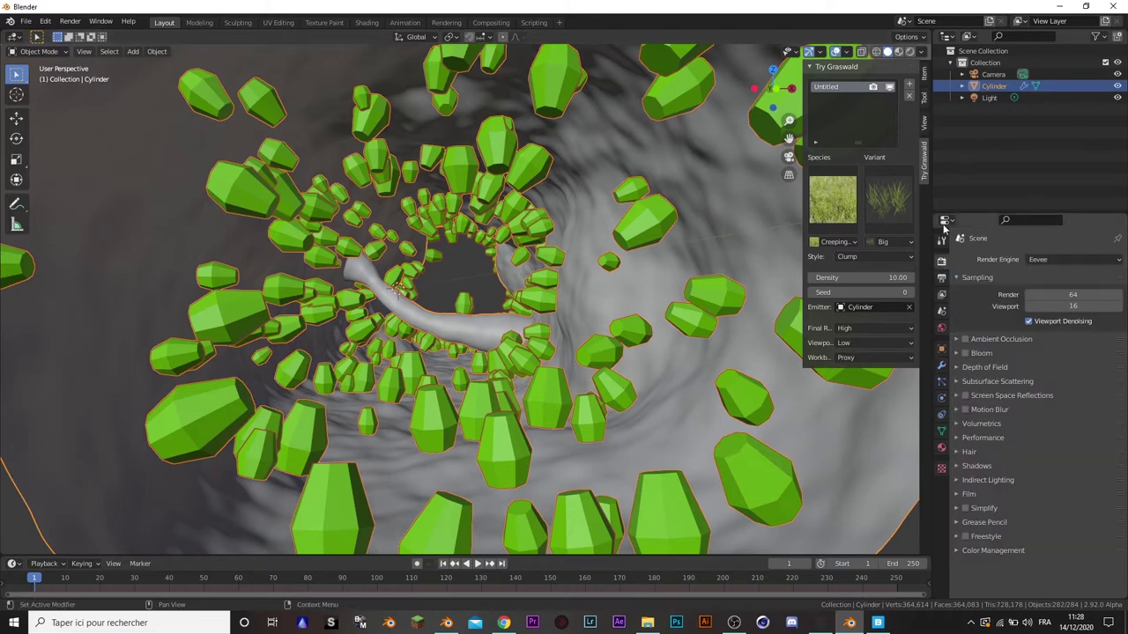
{"action": "left_click", "coordinate": [910, 52]}
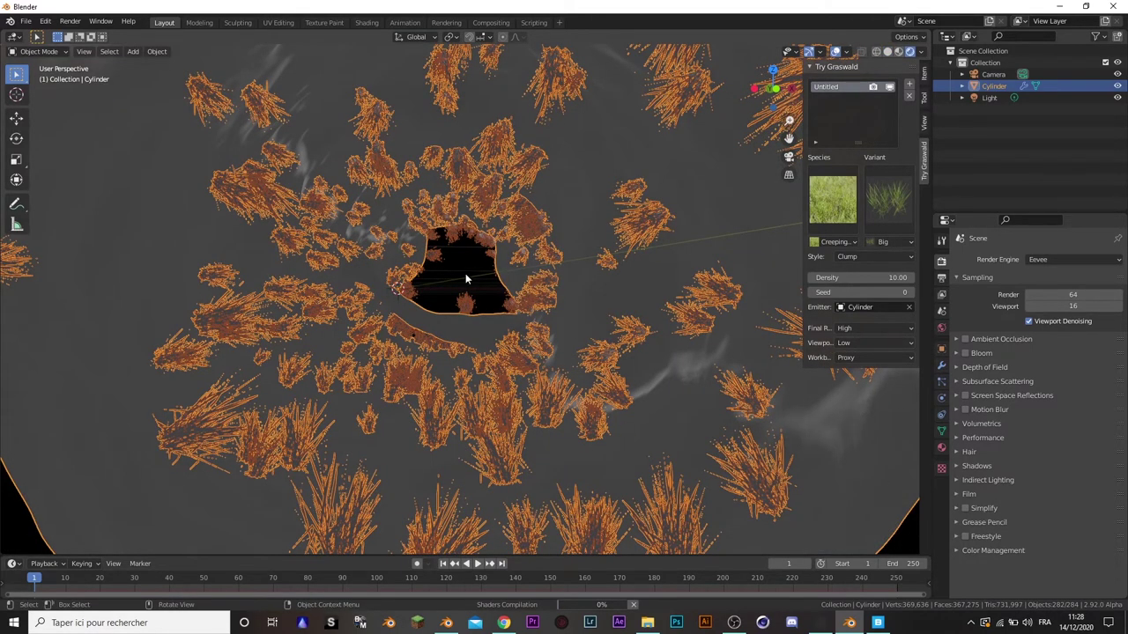
- Deselect everything and set the Graswald grass density to 100
{"action": "key", "text": "alt+a"}
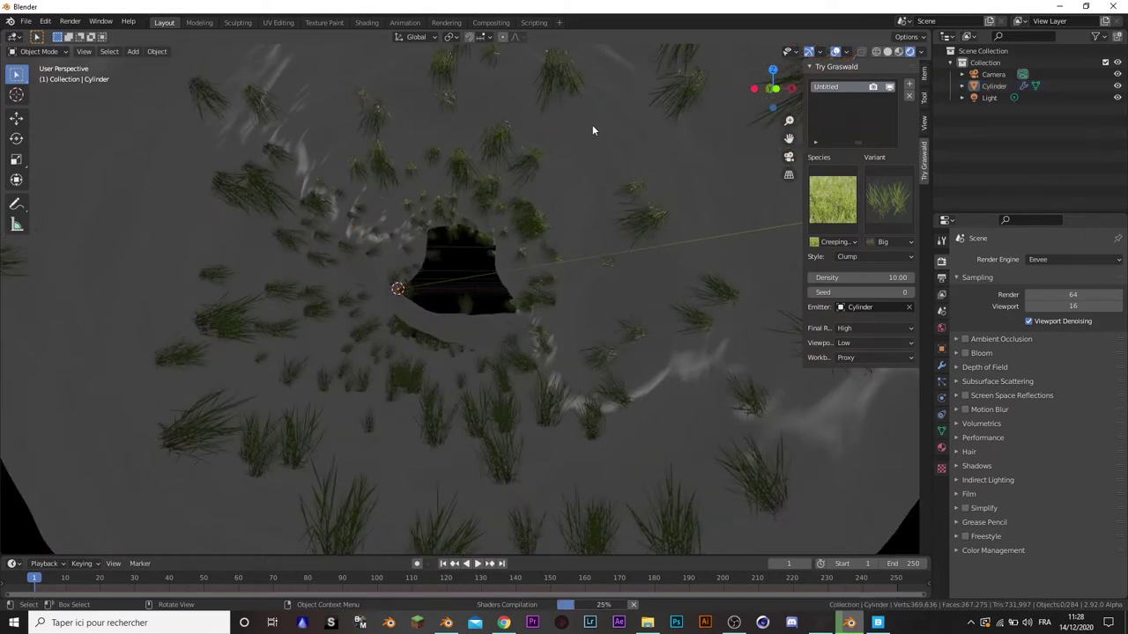
{"action": "mouse_move", "coordinate": [592, 130]}
{"action": "middle_mouse_down"}
{"action": "mouse_move", "coordinate": [564, 135]}
{"action": "mouse_move", "coordinate": [536, 317]}
{"action": "mouse_move", "coordinate": [517, 340]}
{"action": "mouse_move", "coordinate": [526, 264]}
{"action": "mouse_move", "coordinate": [517, 288]}
{"action": "mouse_move", "coordinate": [534, 267]}
{"action": "mouse_move", "coordinate": [514, 283]}
{"action": "middle_mouse_up"}
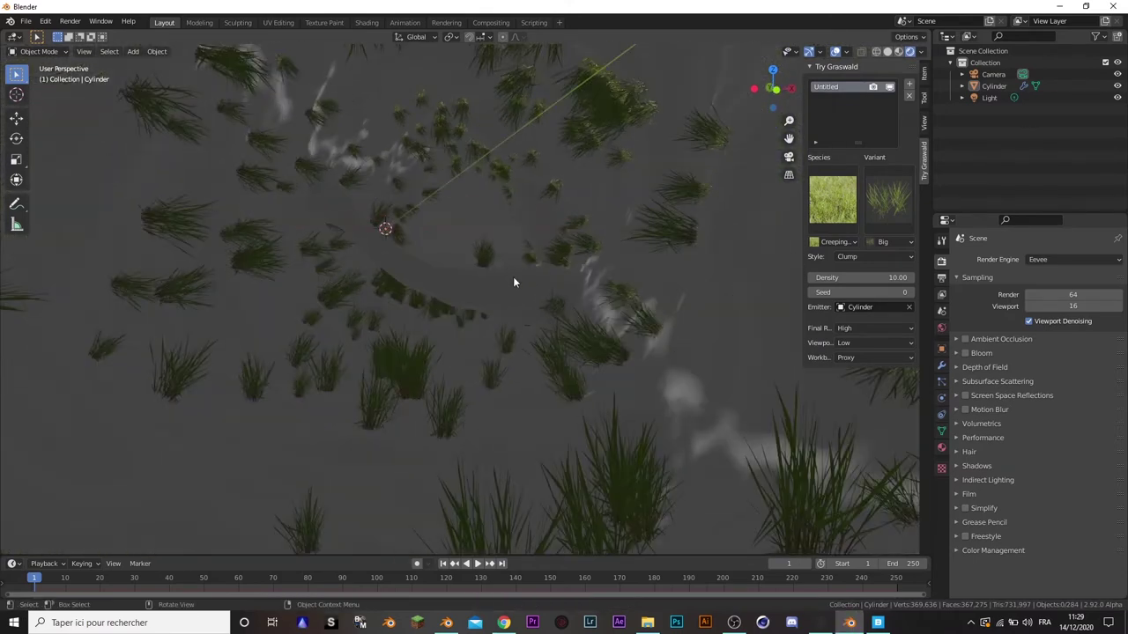
{"action": "left_click", "coordinate": [846, 279]}
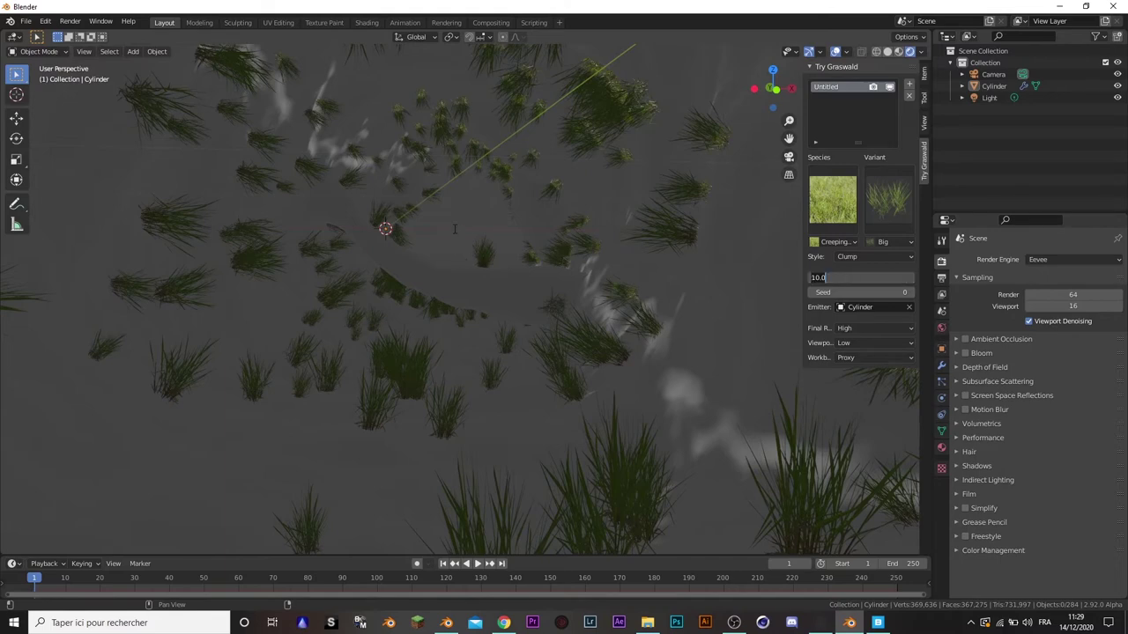
{"action": "type", "text": "100"}
{"action": "key", "text": "Return"}
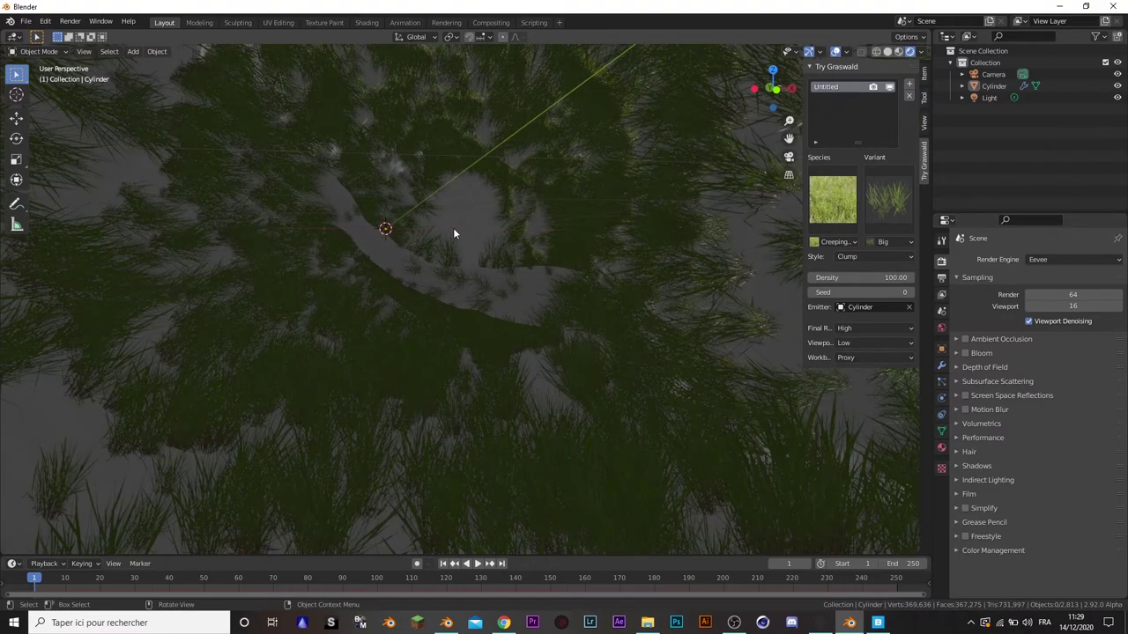
- Orbit around the tunnel to inspect the thick grass from below, at an angle and from the side
{"action": "left_click", "coordinate": [453, 233]}
{"action": "scroll", "coordinate": [453, 233], "scroll_direction": "down", "scroll_amount": 4}
{"action": "left_click", "coordinate": [161, 369]}
{"action": "scroll", "coordinate": [500, 205], "scroll_direction": "up", "scroll_amount": 6}
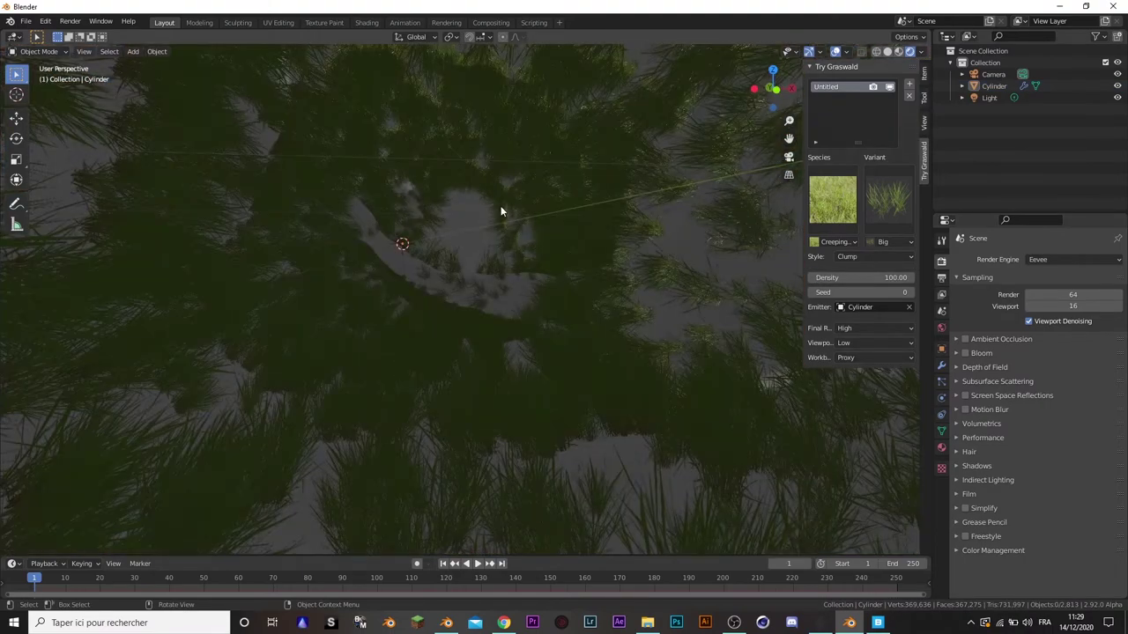
{"action": "middle_click_drag", "start_coordinate": [501, 205], "coordinate": [465, 250]}
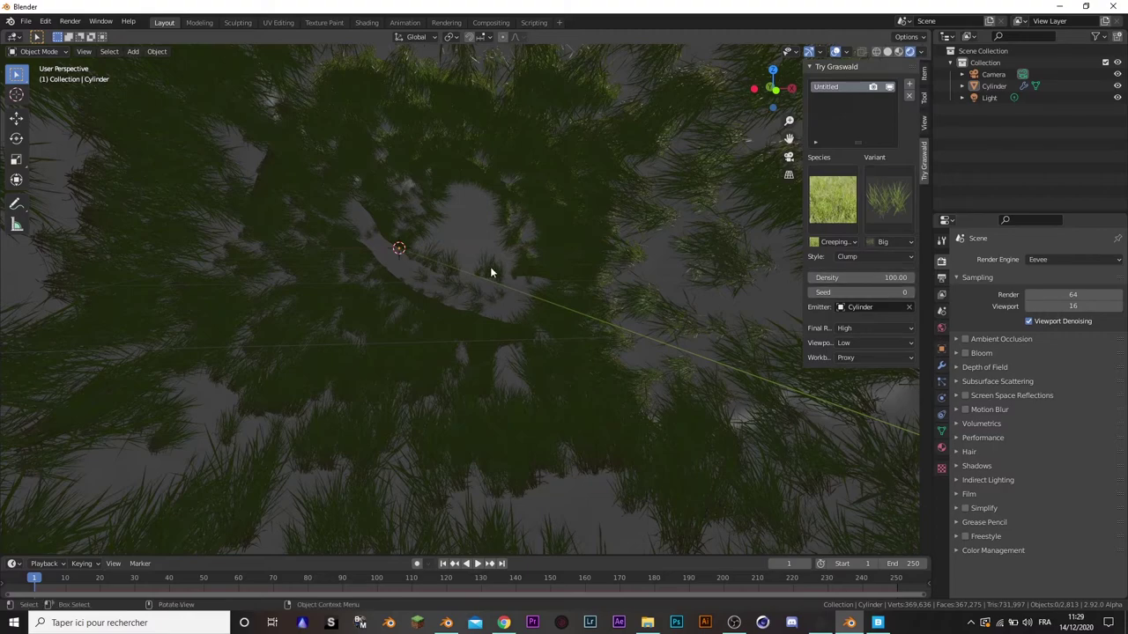
{"action": "mouse_move", "coordinate": [491, 273]}
{"action": "middle_mouse_down"}
{"action": "mouse_move", "coordinate": [490, 287]}
{"action": "mouse_move", "coordinate": [503, 276]}
{"action": "mouse_move", "coordinate": [546, 348]}
{"action": "middle_mouse_up"}
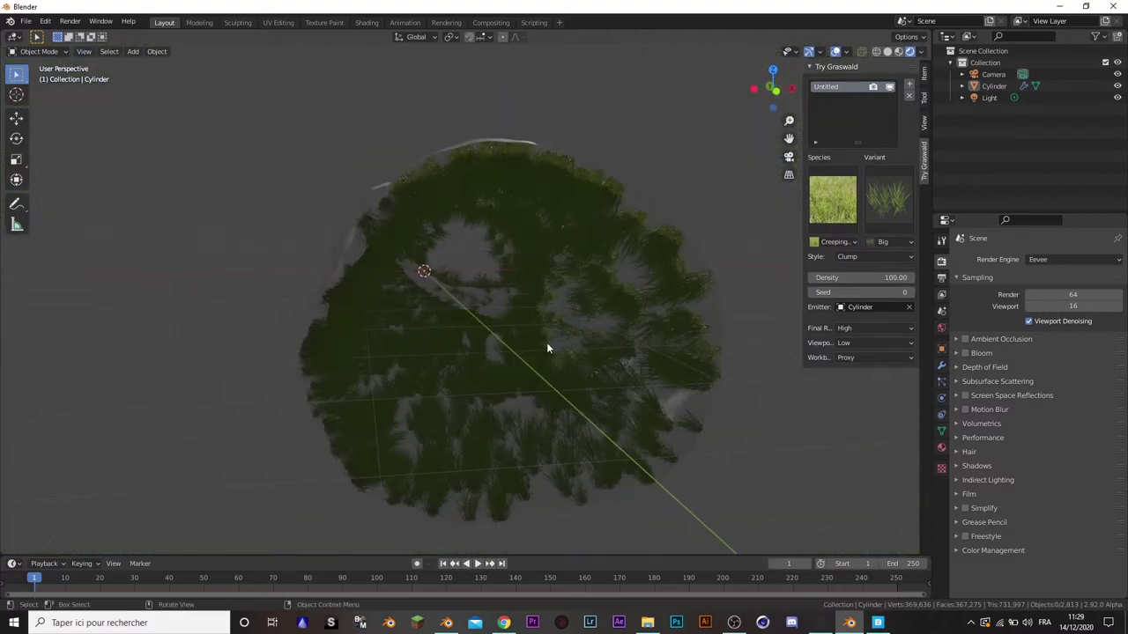
{"action": "mouse_move", "coordinate": [445, 199]}
{"action": "middle_mouse_down"}
{"action": "mouse_move", "coordinate": [536, 218]}
{"action": "mouse_move", "coordinate": [464, 227]}
{"action": "mouse_move", "coordinate": [488, 245]}
{"action": "middle_mouse_up"}
- Select the tunnel cylinder, switch to Solid shading and enter Edit Mode
{"action": "middle_click_drag", "start_coordinate": [520, 293], "coordinate": [355, 240]}
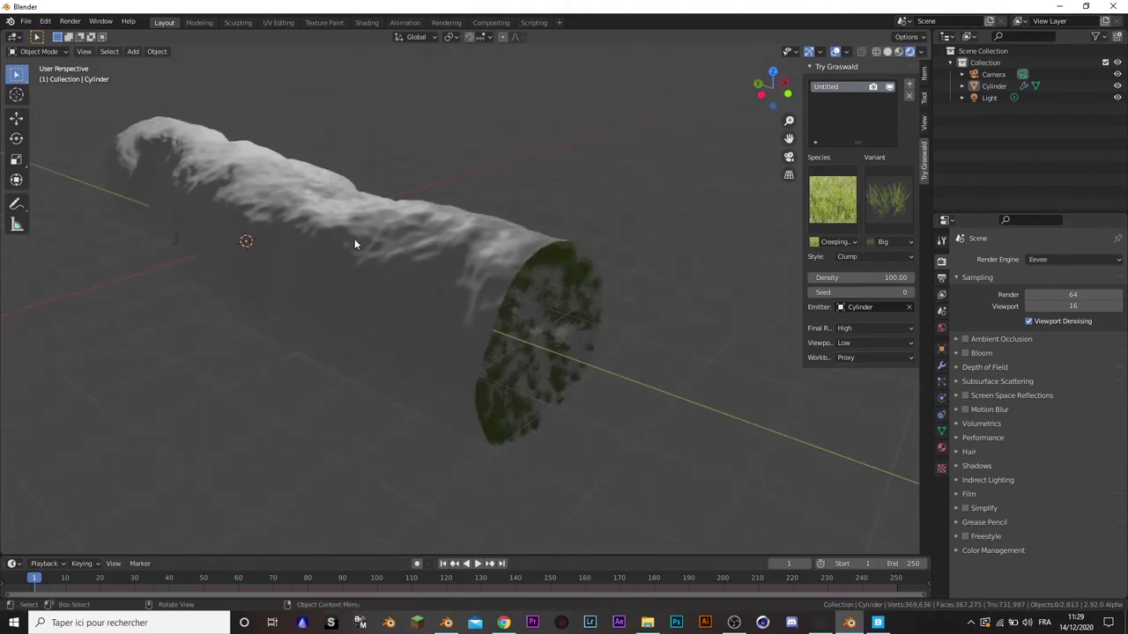
{"action": "left_click", "coordinate": [356, 238]}
{"action": "mouse_move", "coordinate": [402, 274]}
{"action": "middle_mouse_down"}
{"action": "mouse_move", "coordinate": [463, 239]}
{"action": "mouse_move", "coordinate": [745, 166]}
{"action": "middle_mouse_up"}
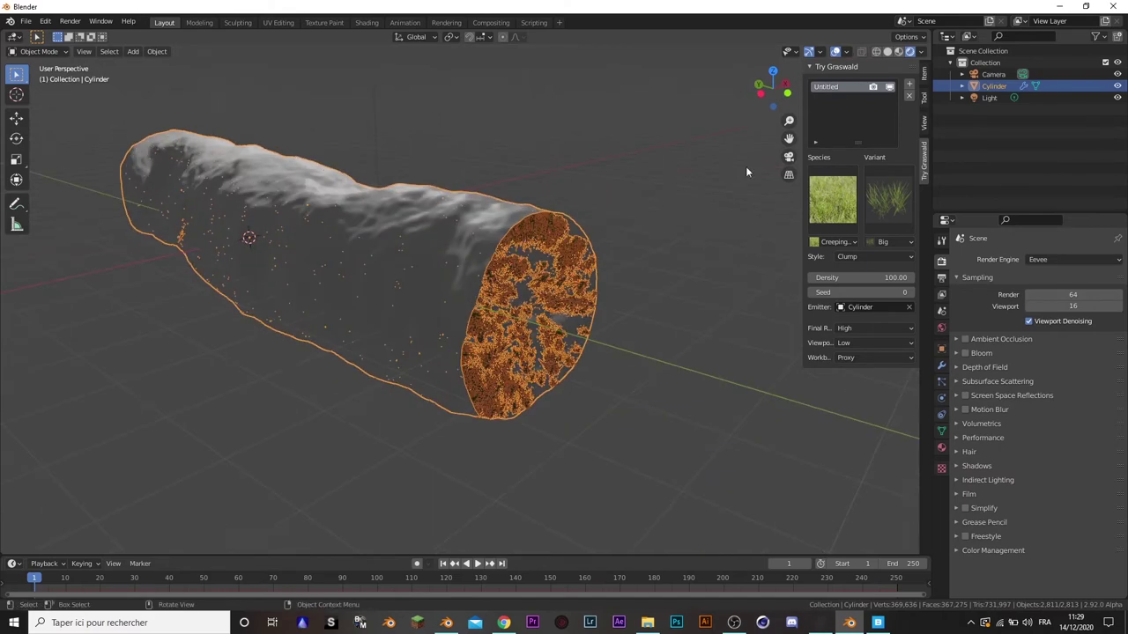
{"action": "left_click", "coordinate": [887, 51]}
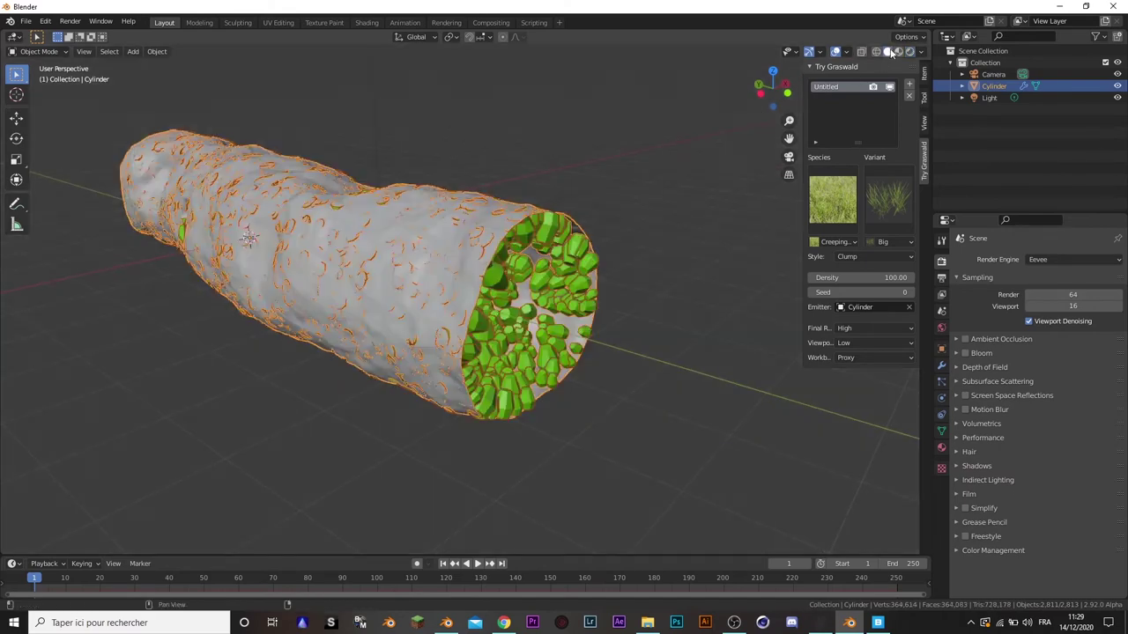
{"action": "key", "text": "Tab"}
- Navigate around and inside the tunnel mesh, ending on a side view of the cylinder
{"action": "middle_click_drag", "start_coordinate": [612, 189], "coordinate": [517, 181]}
{"action": "scroll", "coordinate": [502, 181], "scroll_direction": "up", "scroll_amount": 3}
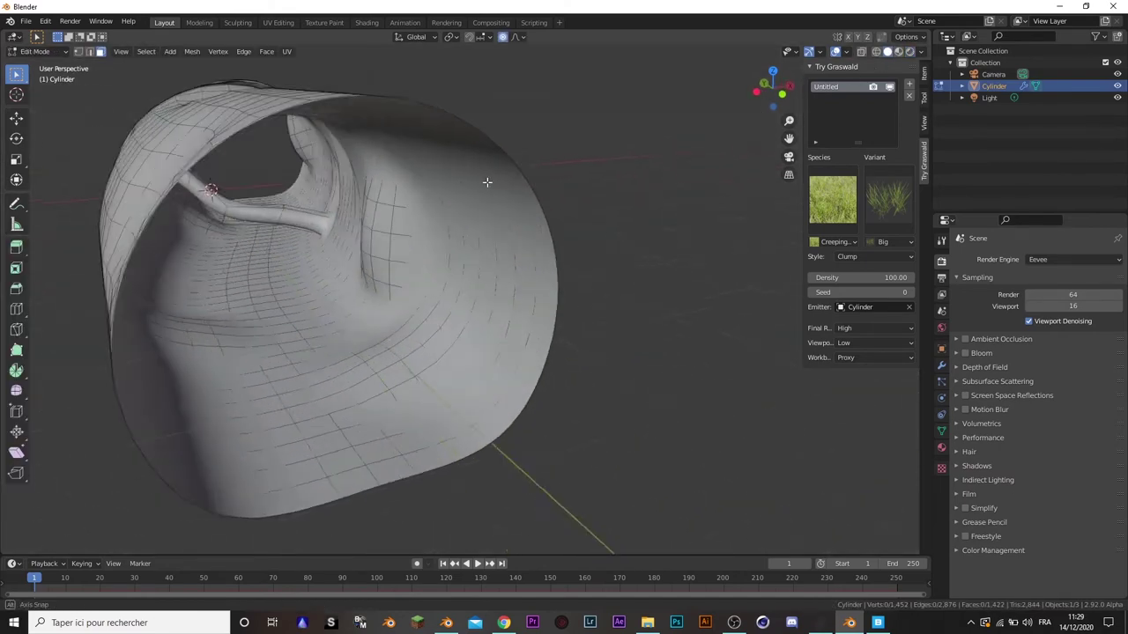
{"action": "scroll", "coordinate": [414, 189], "scroll_direction": "up", "scroll_amount": 4}
{"action": "middle_click_drag", "start_coordinate": [339, 200], "coordinate": [355, 237]}
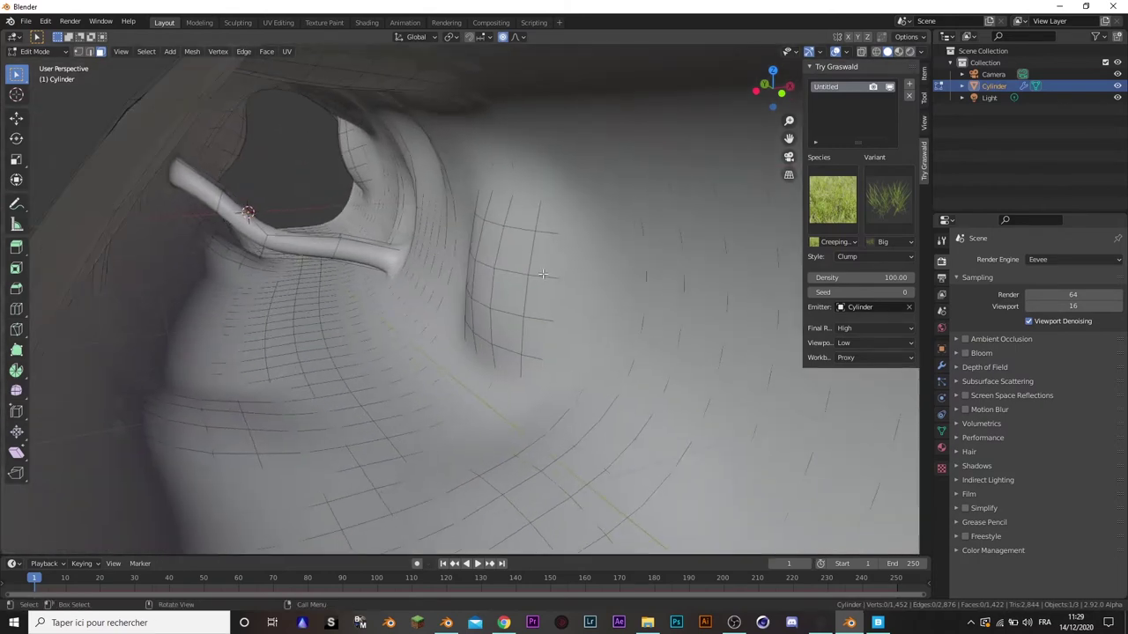
{"action": "left_click", "coordinate": [509, 292]}
{"action": "scroll", "coordinate": [508, 315], "scroll_direction": "down", "scroll_amount": 3}
{"action": "scroll", "coordinate": [508, 315], "scroll_direction": "down", "scroll_amount": 5}
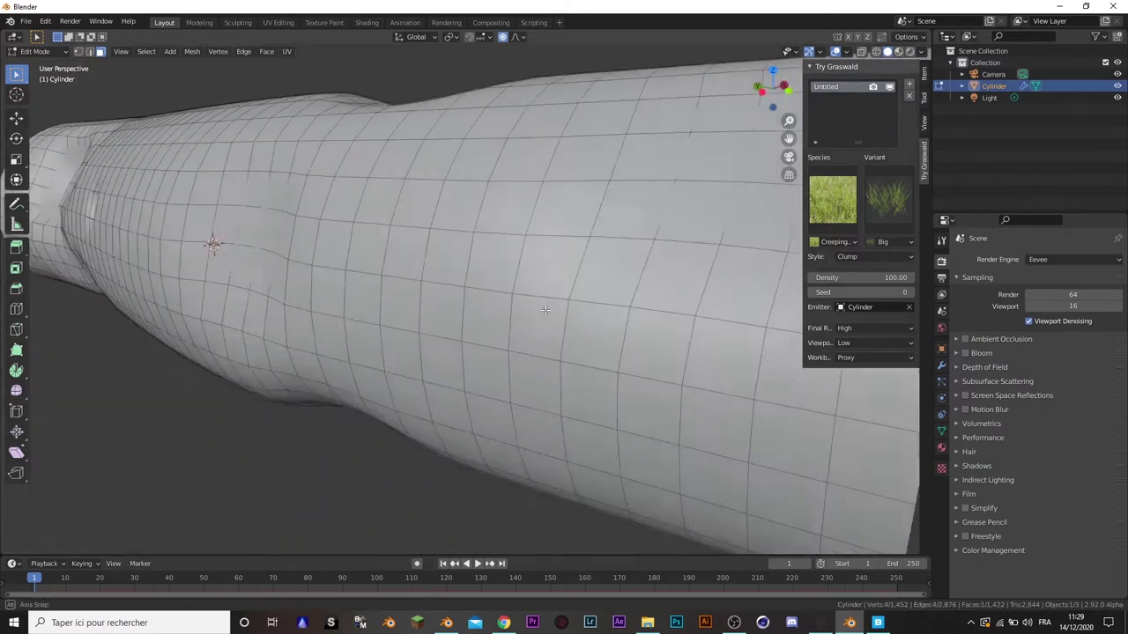
{"action": "middle_click_drag", "start_coordinate": [507, 315], "coordinate": [716, 242]}
{"action": "scroll", "coordinate": [716, 242], "scroll_direction": "down", "scroll_amount": 3}
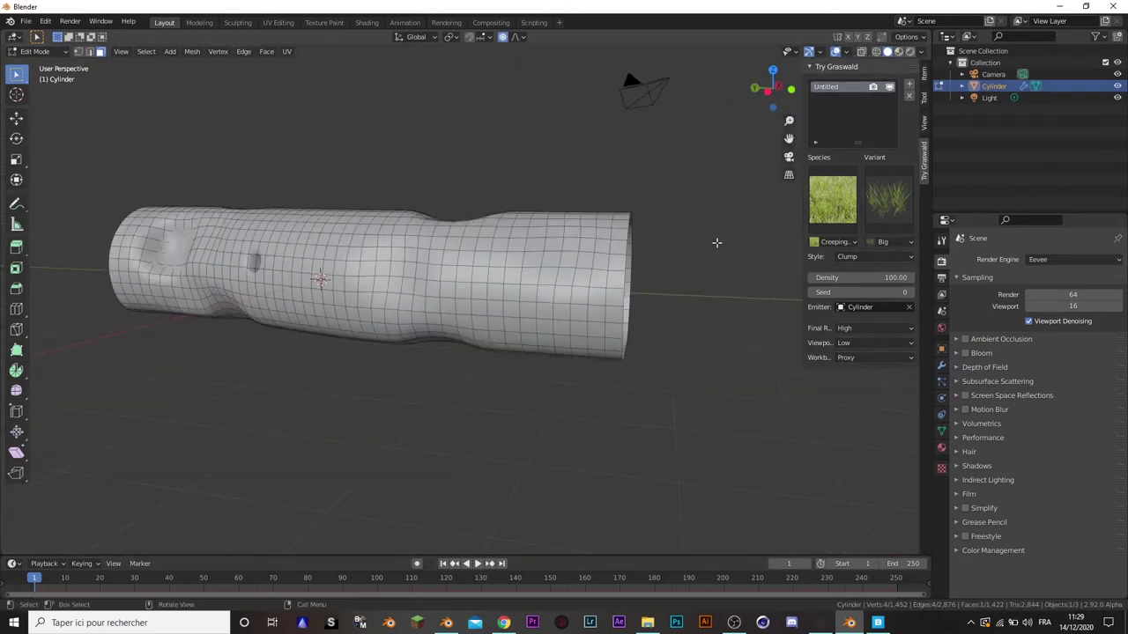
- In X-Ray Left view, delete the right section's vertices and return to Object Mode
{"action": "left_click", "coordinate": [772, 89]}
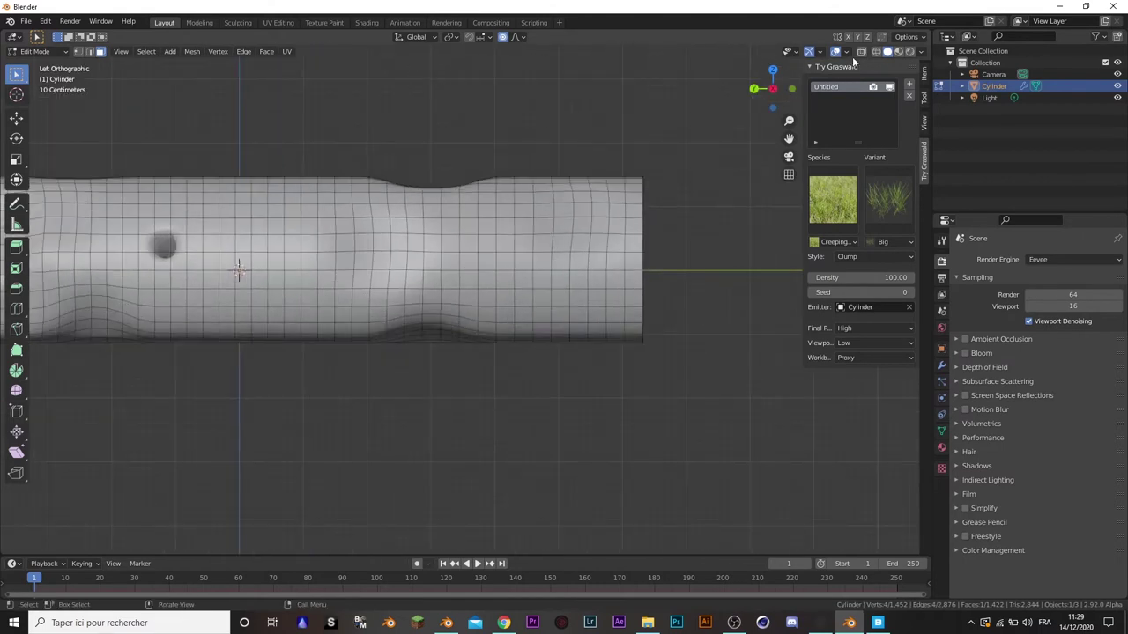
{"action": "left_click", "coordinate": [863, 55]}
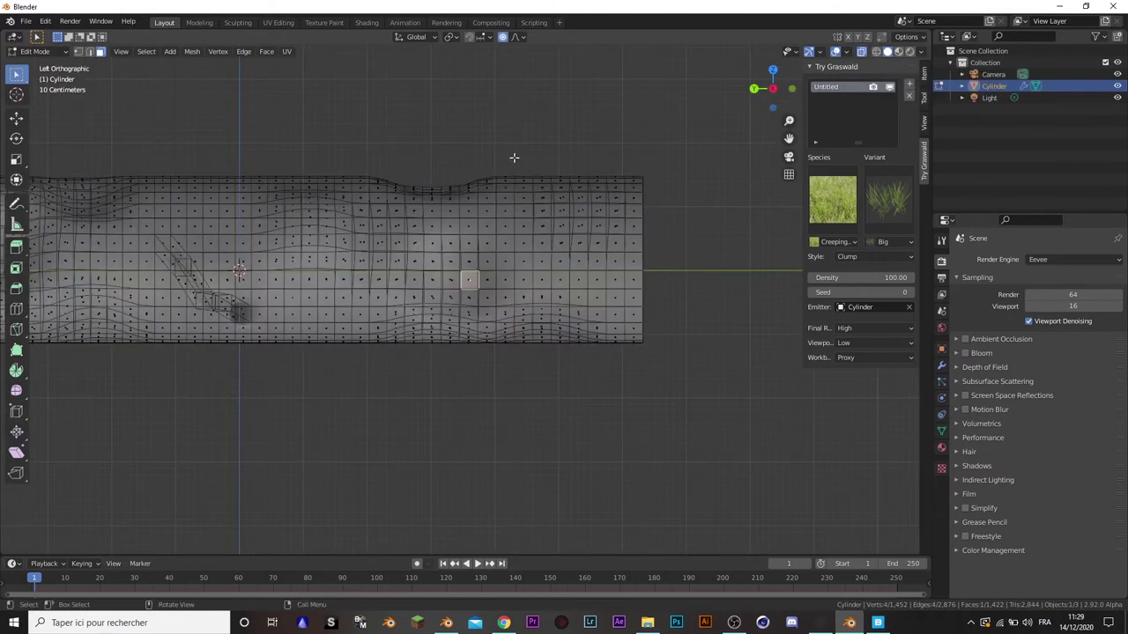
{"action": "left_click_drag", "start_coordinate": [479, 167], "coordinate": [677, 392]}
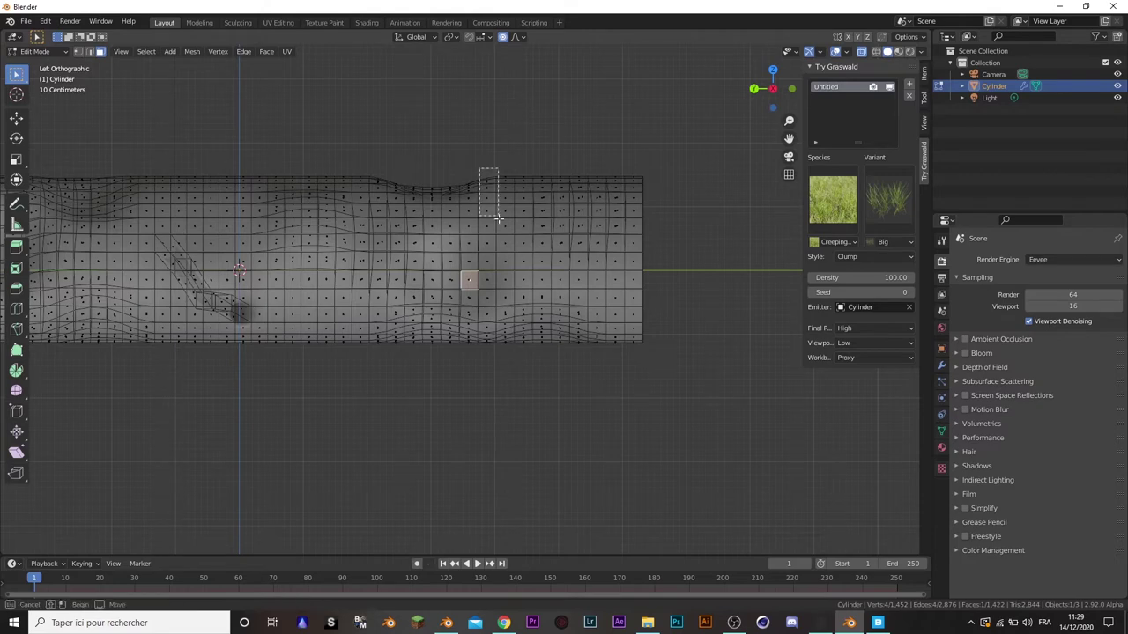
{"action": "key", "text": "x"}
{"action": "left_click", "coordinate": [651, 323]}
{"action": "key", "text": "Tab"}
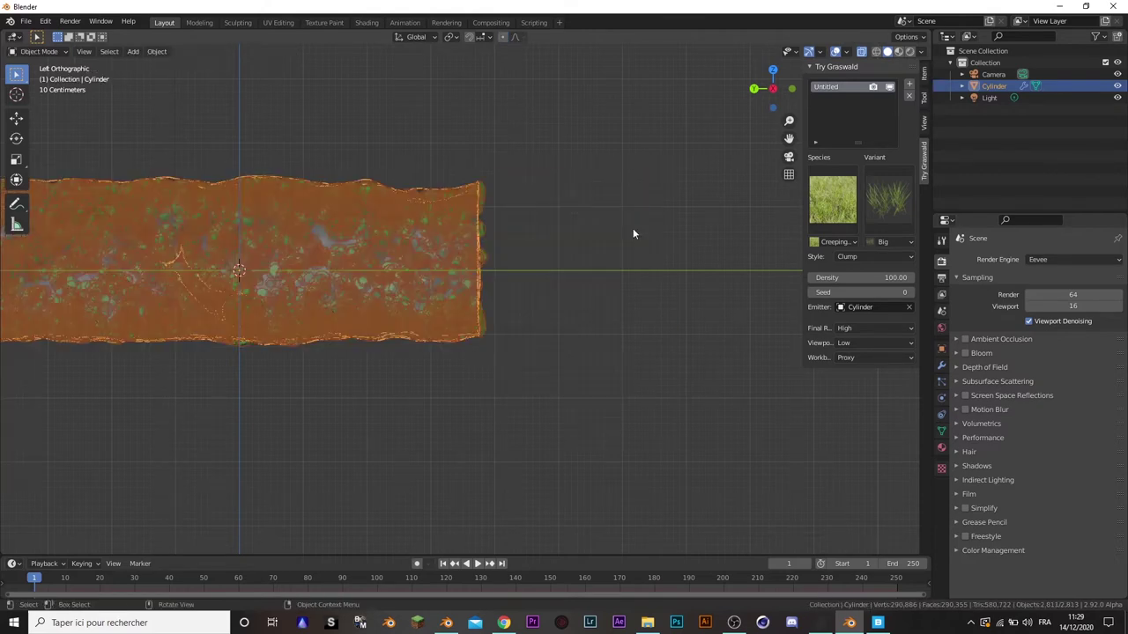
{"action": "mouse_move", "coordinate": [633, 233]}
{"action": "middle_mouse_down"}
{"action": "mouse_move", "coordinate": [504, 237]}
{"action": "mouse_move", "coordinate": [566, 271]}
{"action": "middle_mouse_up"}
- Turn X-Ray off and switch the viewport to Rendered shading
{"action": "left_click", "coordinate": [863, 55]}
{"action": "scroll", "coordinate": [589, 224], "scroll_direction": "up", "scroll_amount": 5}
{"action": "scroll", "coordinate": [507, 247], "scroll_direction": "up", "scroll_amount": 4}
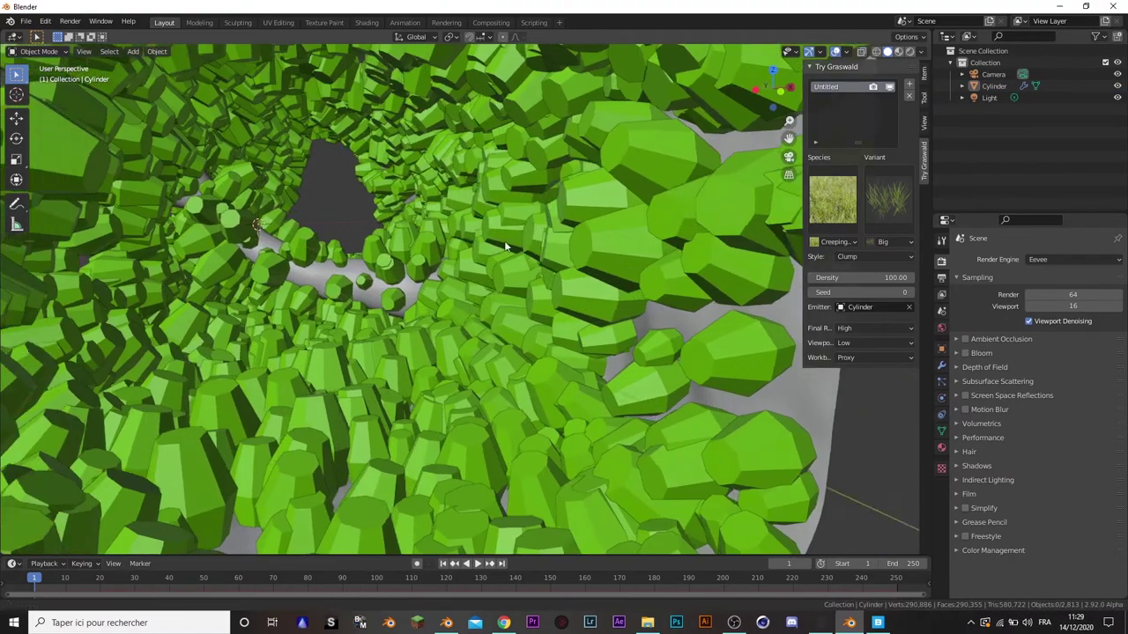
{"action": "left_click", "coordinate": [910, 52]}
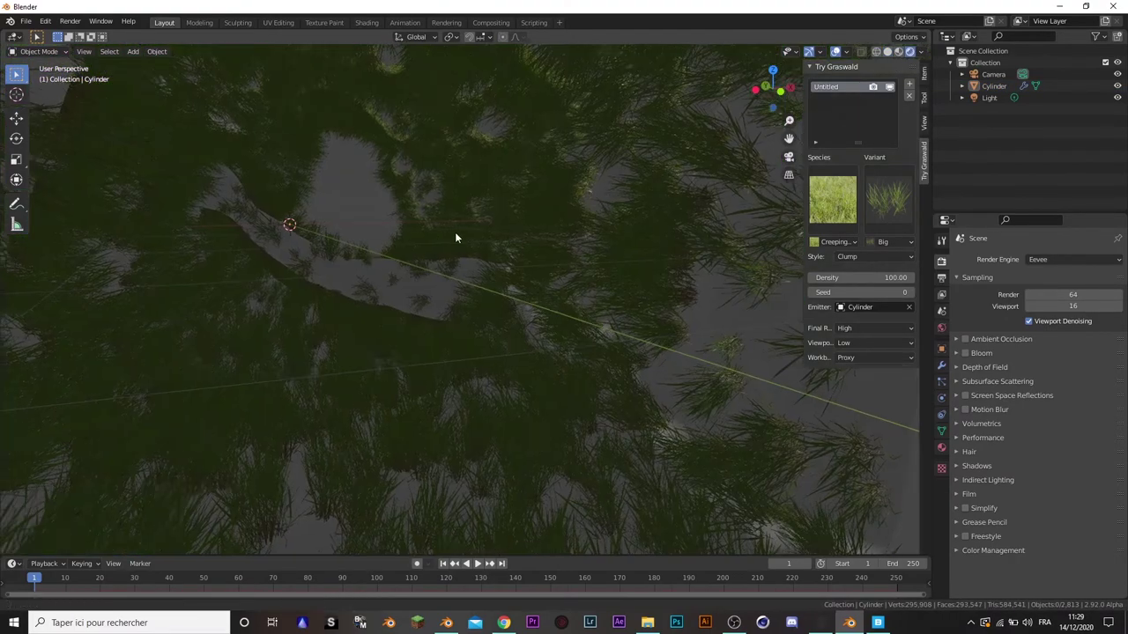
{"action": "mouse_move", "coordinate": [456, 236]}
{"action": "middle_mouse_down"}
{"action": "mouse_move", "coordinate": [436, 208]}
{"action": "mouse_move", "coordinate": [478, 212]}
{"action": "mouse_move", "coordinate": [519, 195]}
{"action": "mouse_move", "coordinate": [471, 247]}
{"action": "middle_mouse_up"}
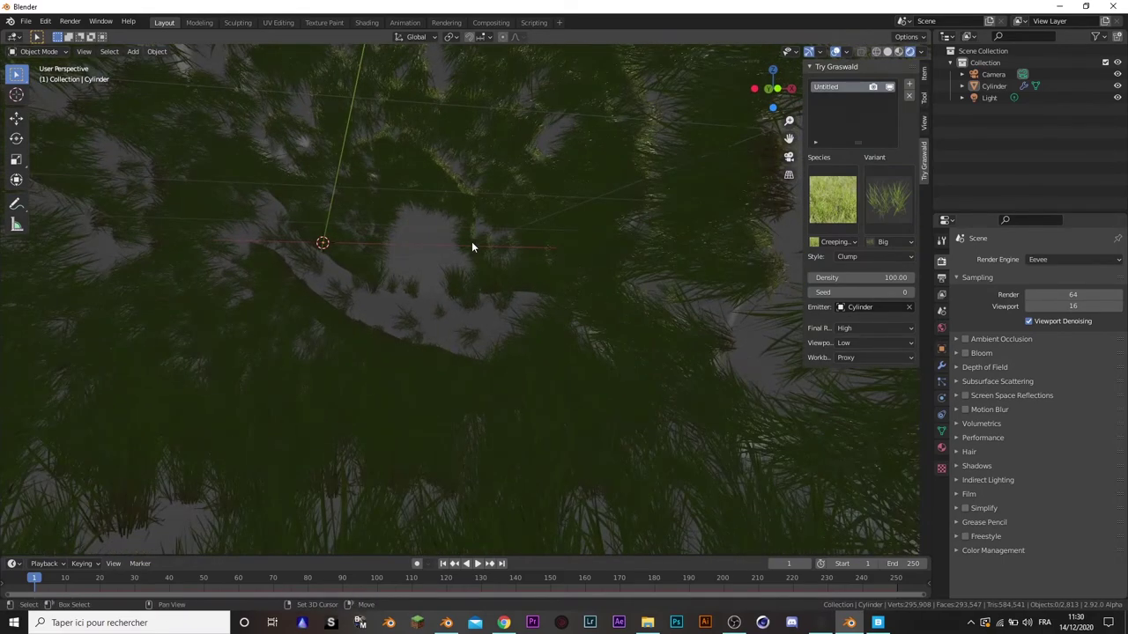
{"action": "scroll", "coordinate": [472, 246], "scroll_direction": "down", "scroll_amount": 5}
- Orbit the rendered grass and reselect the tunnel cylinder
{"action": "left_click", "coordinate": [629, 241]}
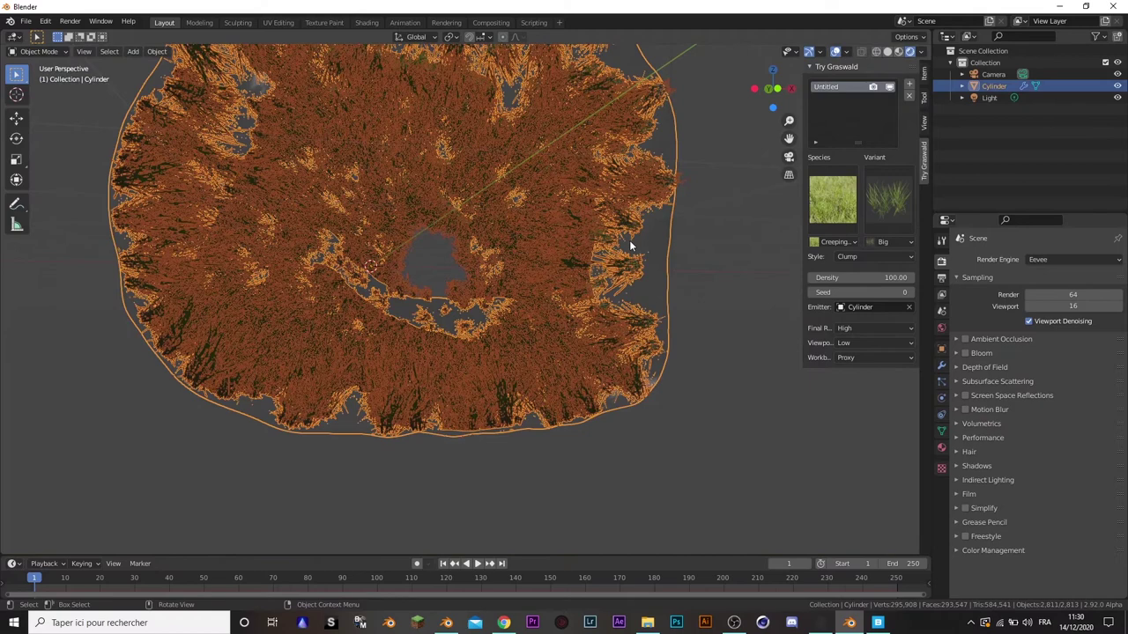
{"action": "left_click", "coordinate": [725, 362]}
{"action": "scroll", "coordinate": [587, 294], "scroll_direction": "up", "scroll_amount": 1}
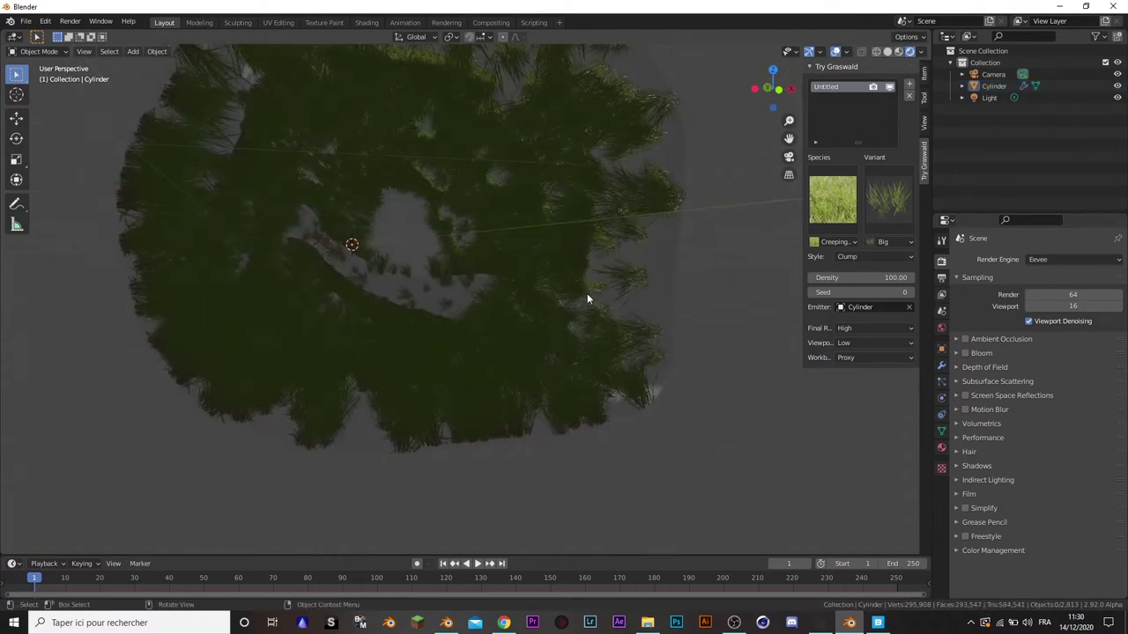
{"action": "scroll", "coordinate": [470, 255], "scroll_direction": "up", "scroll_amount": 4}
{"action": "mouse_move", "coordinate": [471, 256]}
{"action": "middle_mouse_down"}
{"action": "mouse_move", "coordinate": [532, 277]}
{"action": "mouse_move", "coordinate": [564, 332]}
{"action": "middle_mouse_up"}
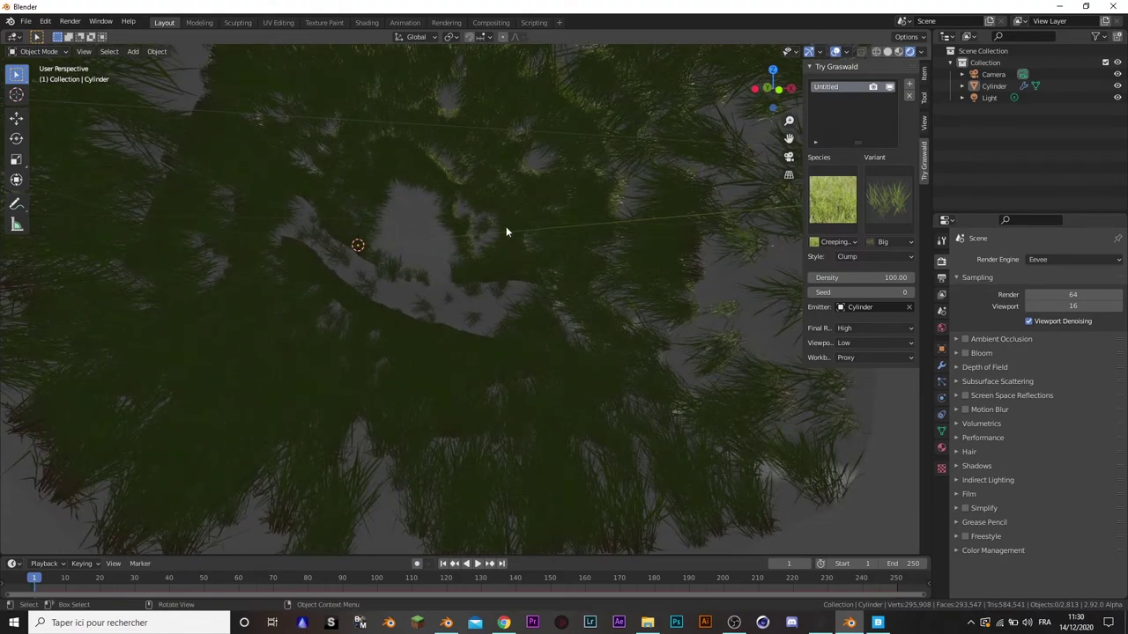
{"action": "left_click", "coordinate": [598, 204]}
{"action": "left_click", "coordinate": [888, 480]}
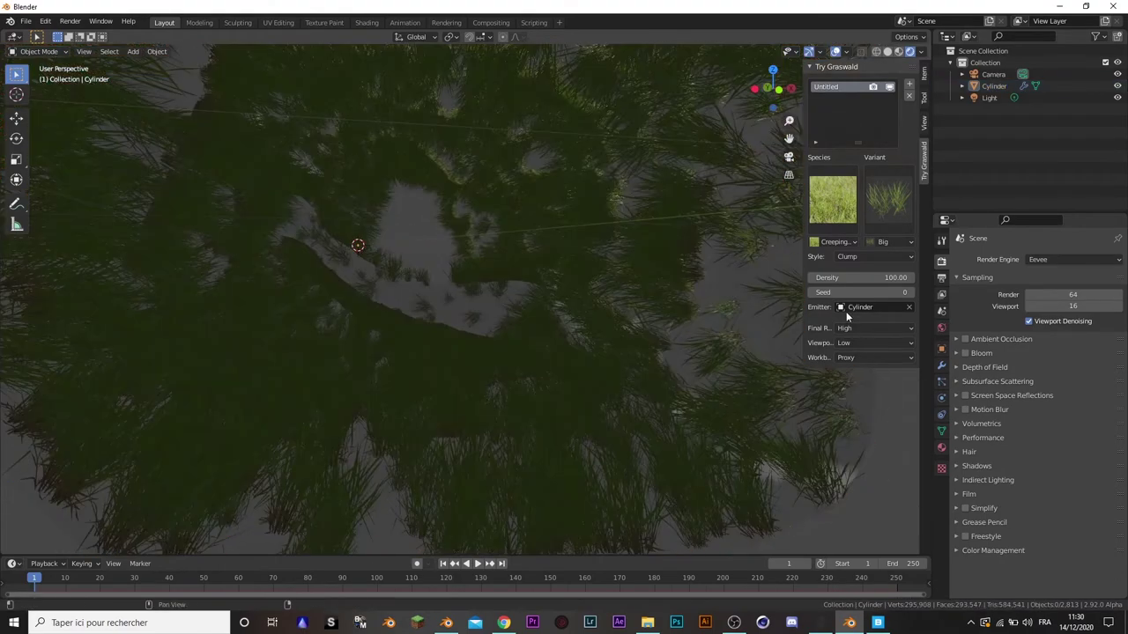
{"action": "left_click", "coordinate": [673, 207]}
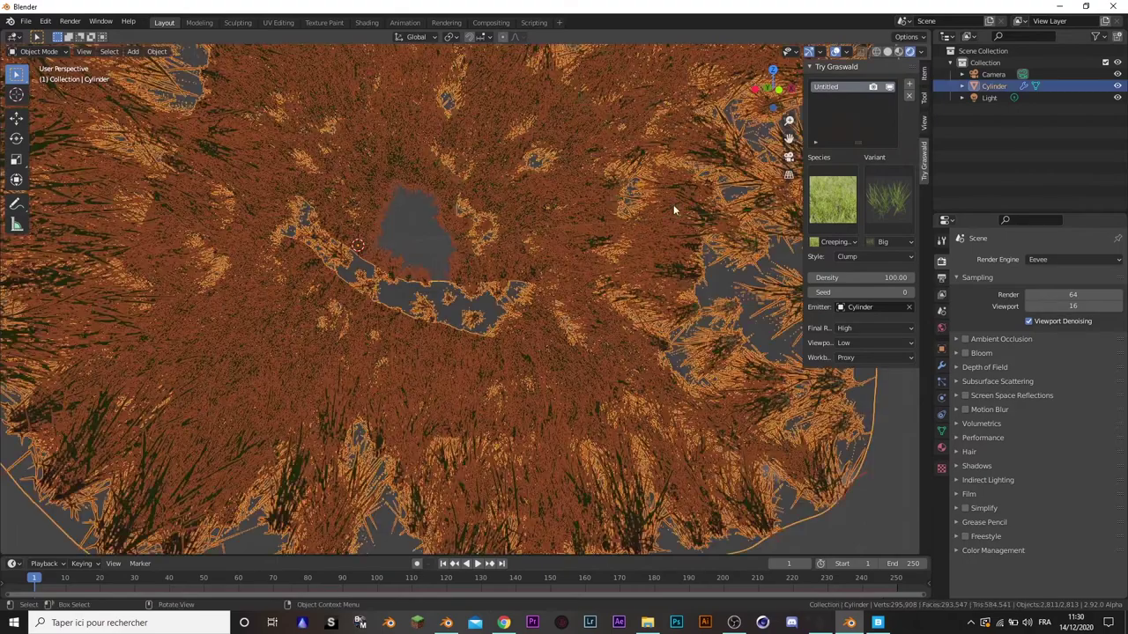
{"action": "left_click", "coordinate": [848, 193]}
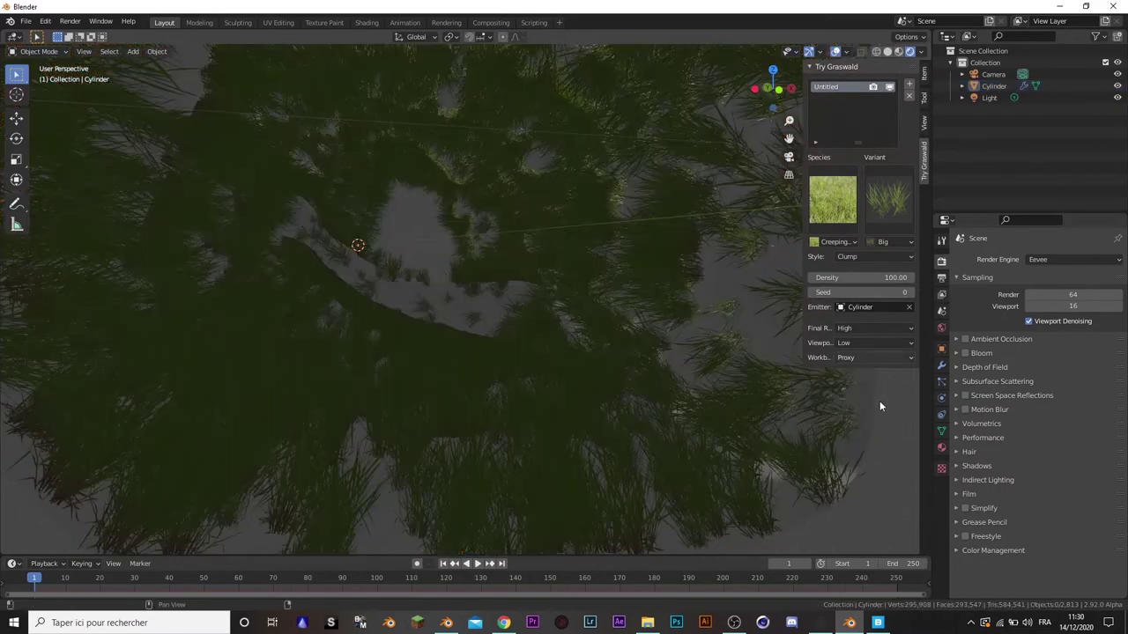
- Reselect the tunnel and try the first Ribwort Plantain variant on its grass
{"action": "left_click", "coordinate": [879, 401]}
{"action": "left_click", "coordinate": [524, 304]}
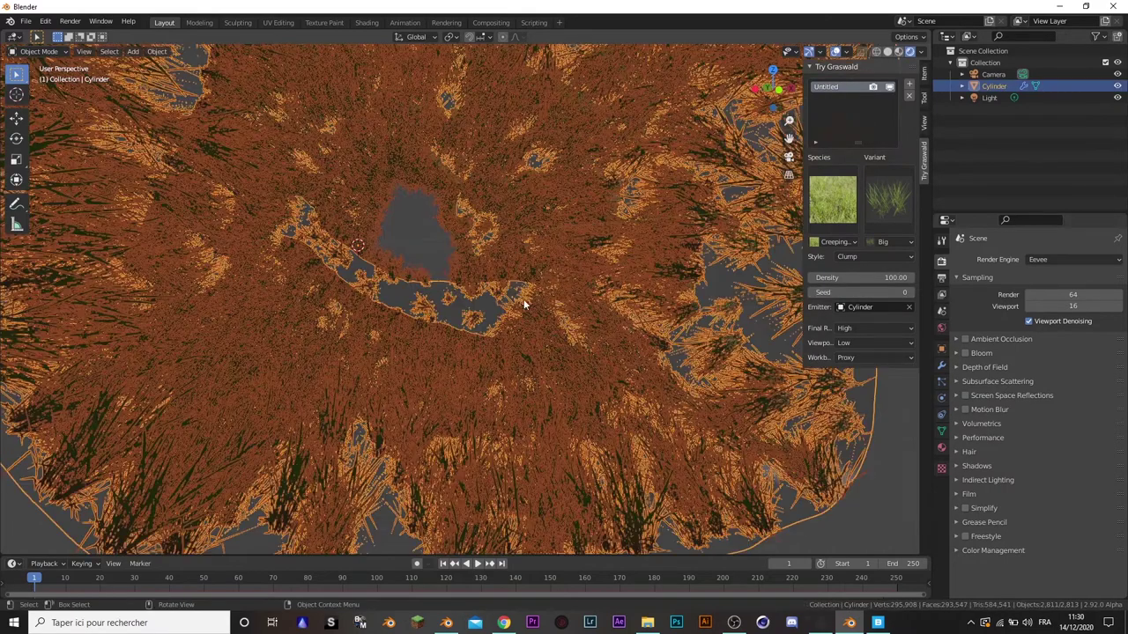
{"action": "left_click", "coordinate": [826, 198]}
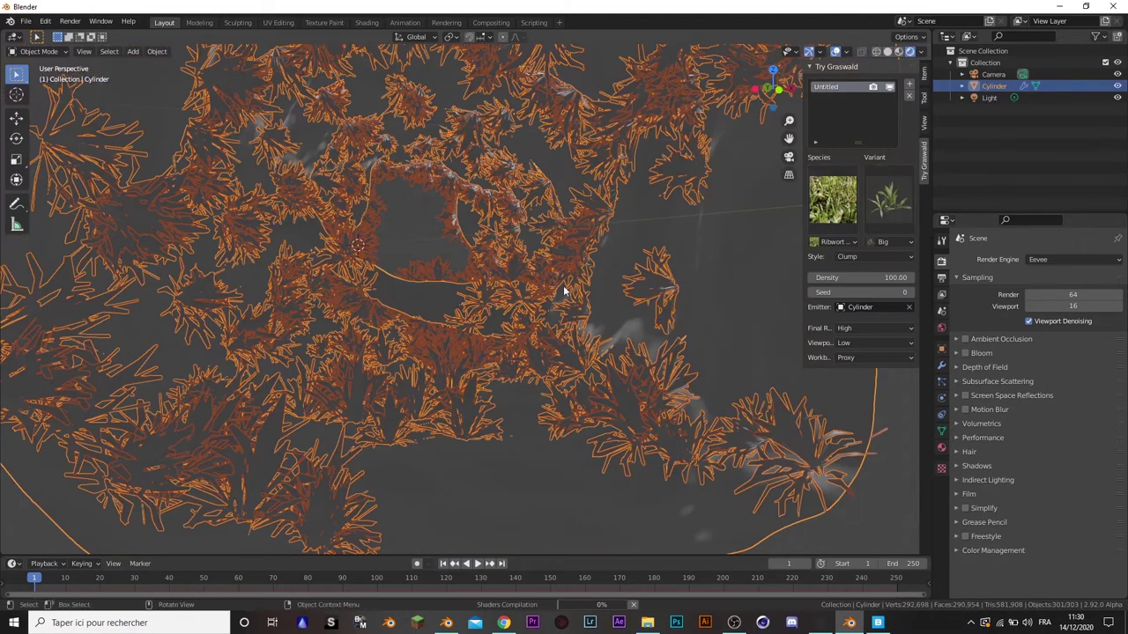
{"action": "left_click", "coordinate": [432, 272]}
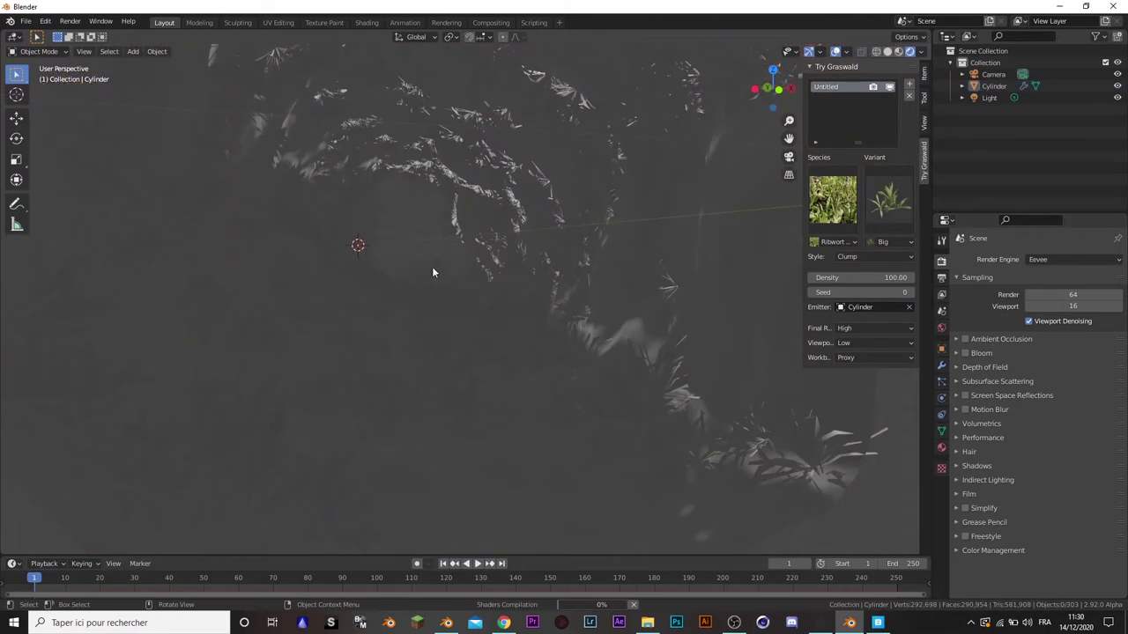
{"action": "left_click", "coordinate": [896, 190]}
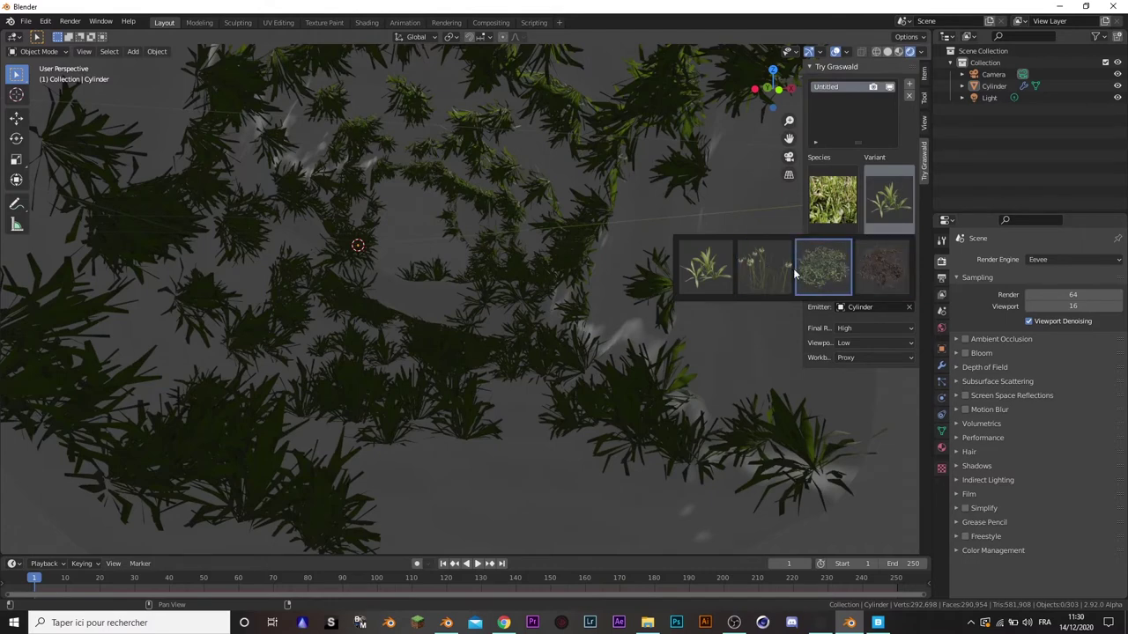
{"action": "left_click", "coordinate": [696, 266]}
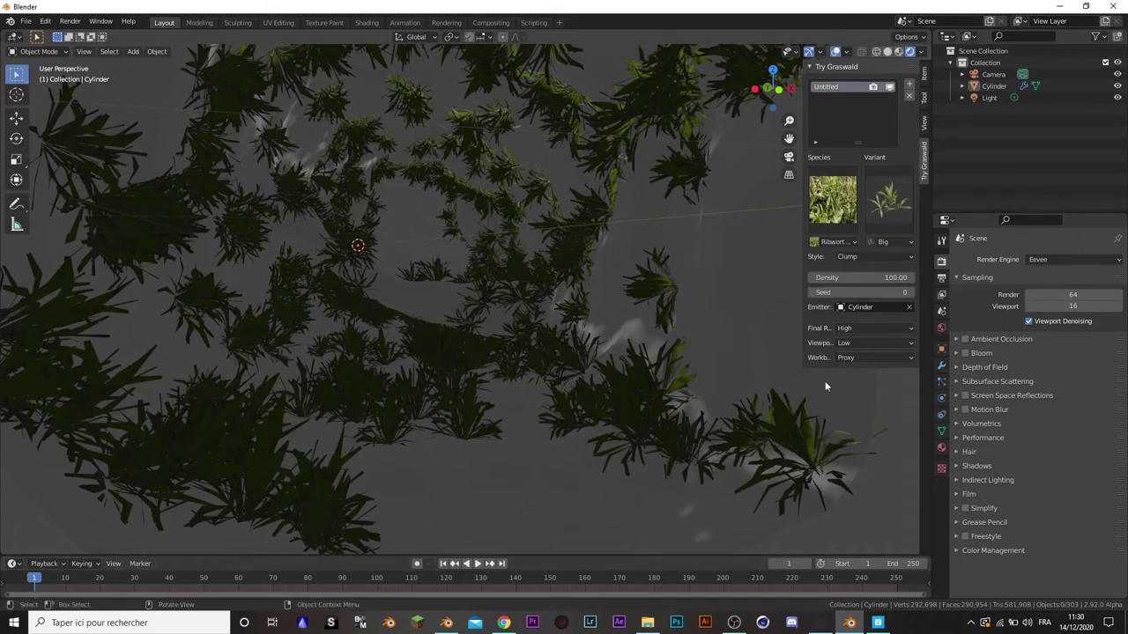
- Switch the grass to Creeping Bentgrass with the Small variant and inspect the tunnel opening
{"action": "left_click", "coordinate": [832, 201]}
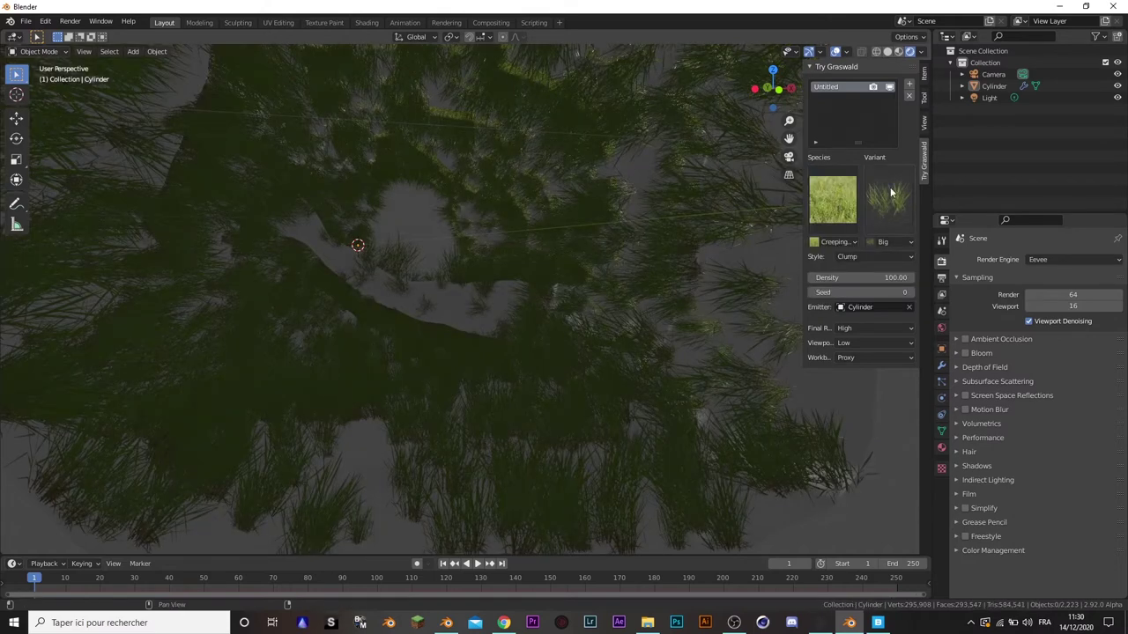
{"action": "left_click", "coordinate": [890, 196]}
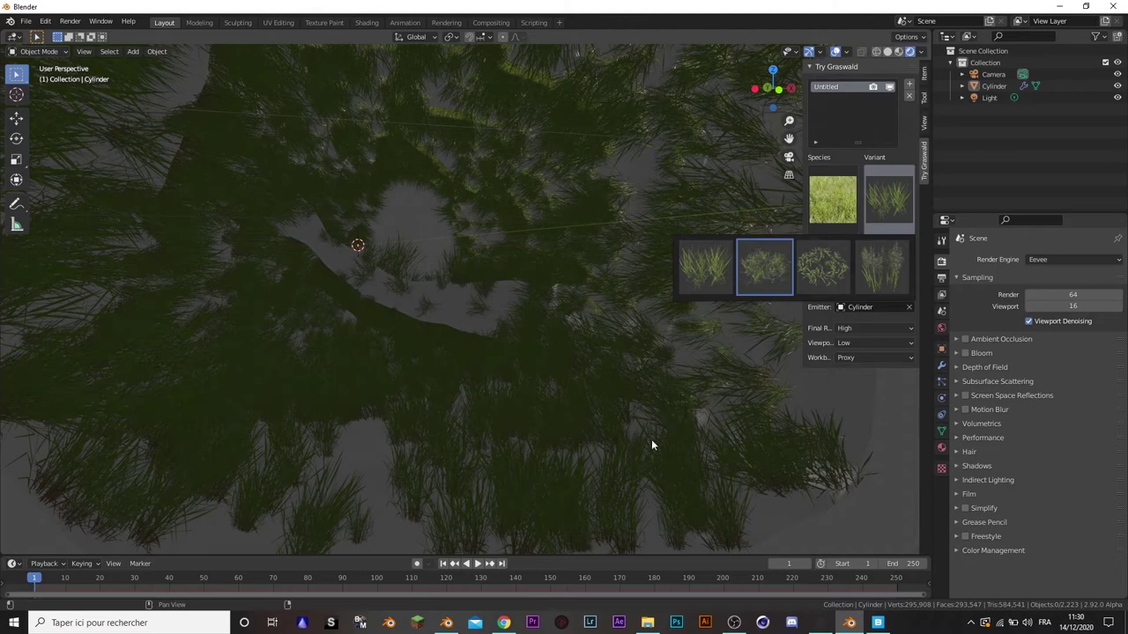
{"action": "left_click", "coordinate": [765, 309]}
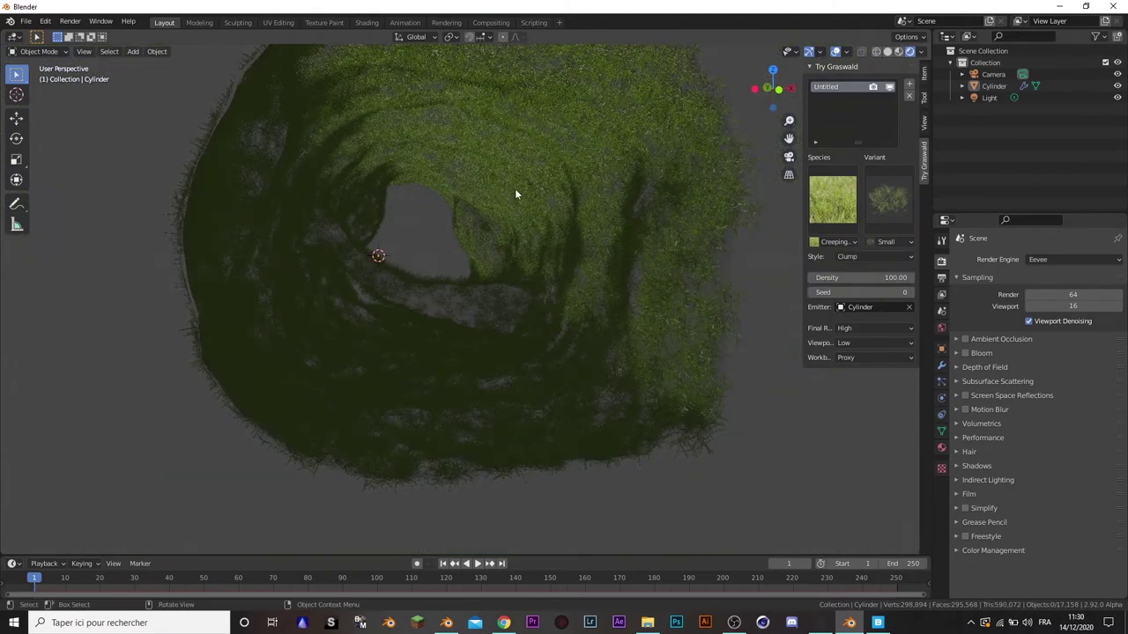
{"action": "scroll", "coordinate": [503, 197], "scroll_direction": "up", "scroll_amount": 3}
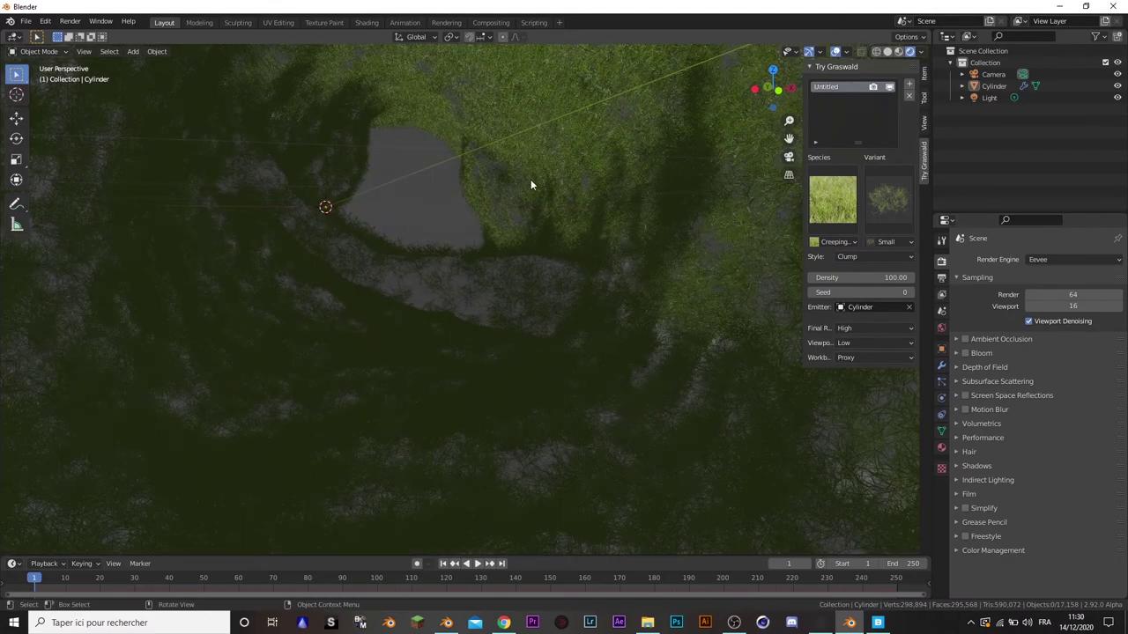
{"action": "mouse_move", "coordinate": [476, 214]}
{"action": "middle_mouse_down"}
{"action": "mouse_move", "coordinate": [504, 205]}
{"action": "mouse_move", "coordinate": [483, 236]}
{"action": "middle_mouse_up"}
- Add a Graswald Pro system with new settings to the cube
{"action": "left_click", "coordinate": [482, 235]}
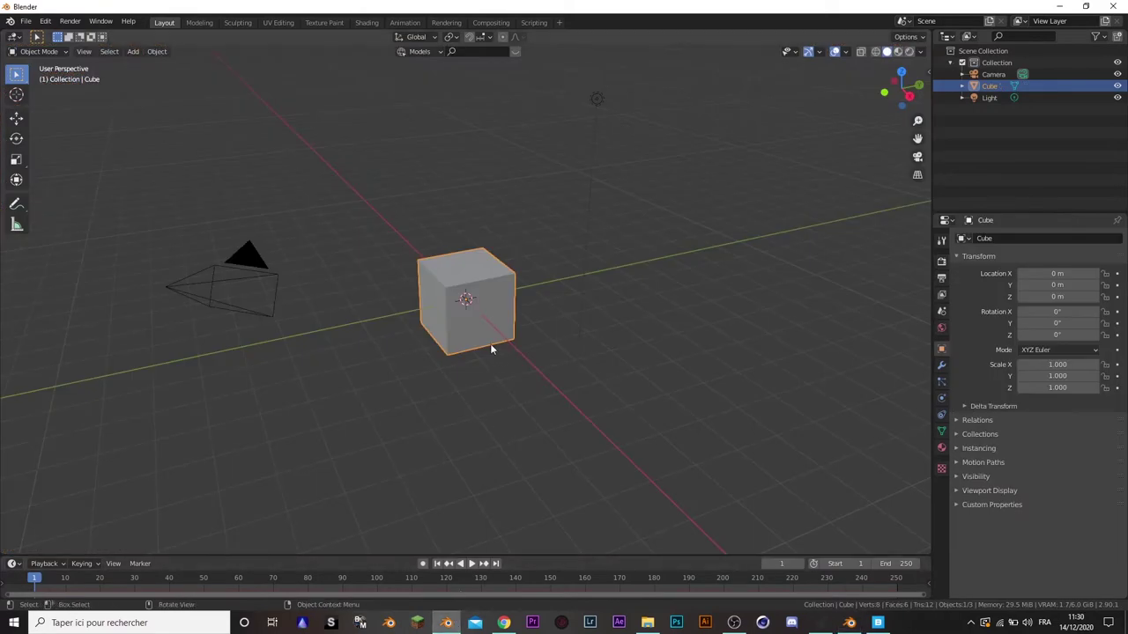
{"action": "key", "text": "n"}
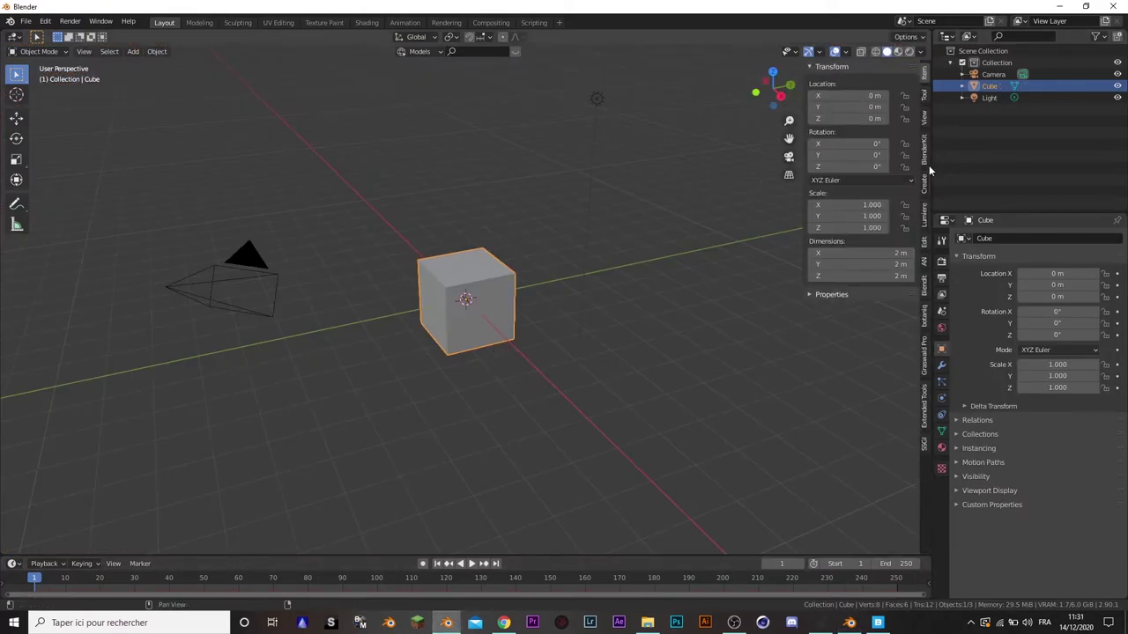
{"action": "left_click", "coordinate": [925, 359]}
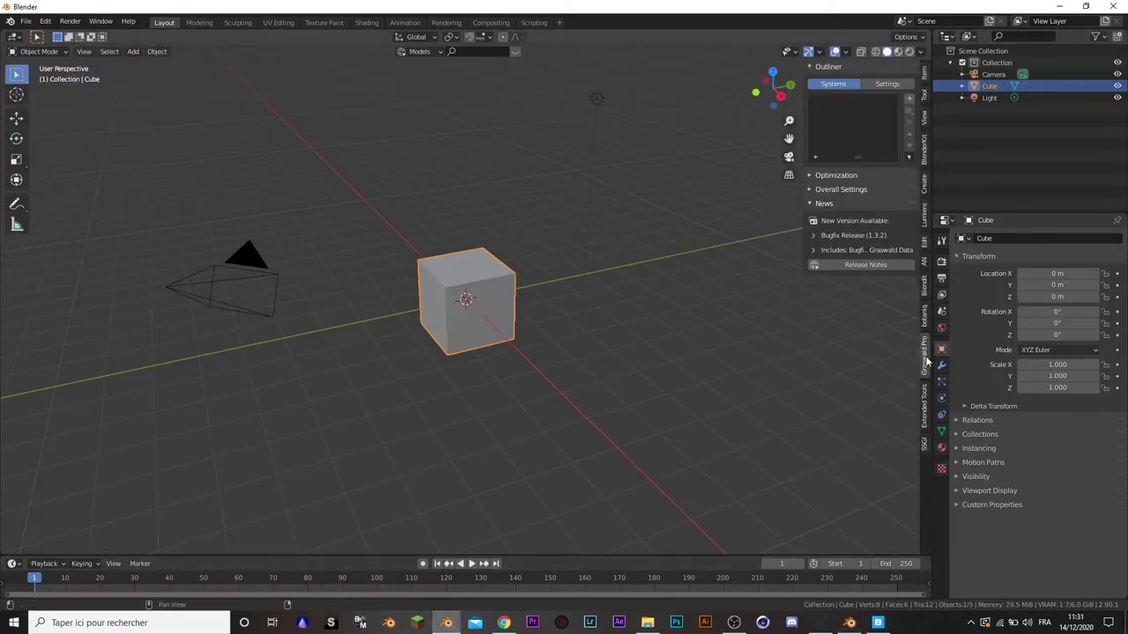
{"action": "left_click", "coordinate": [909, 98]}
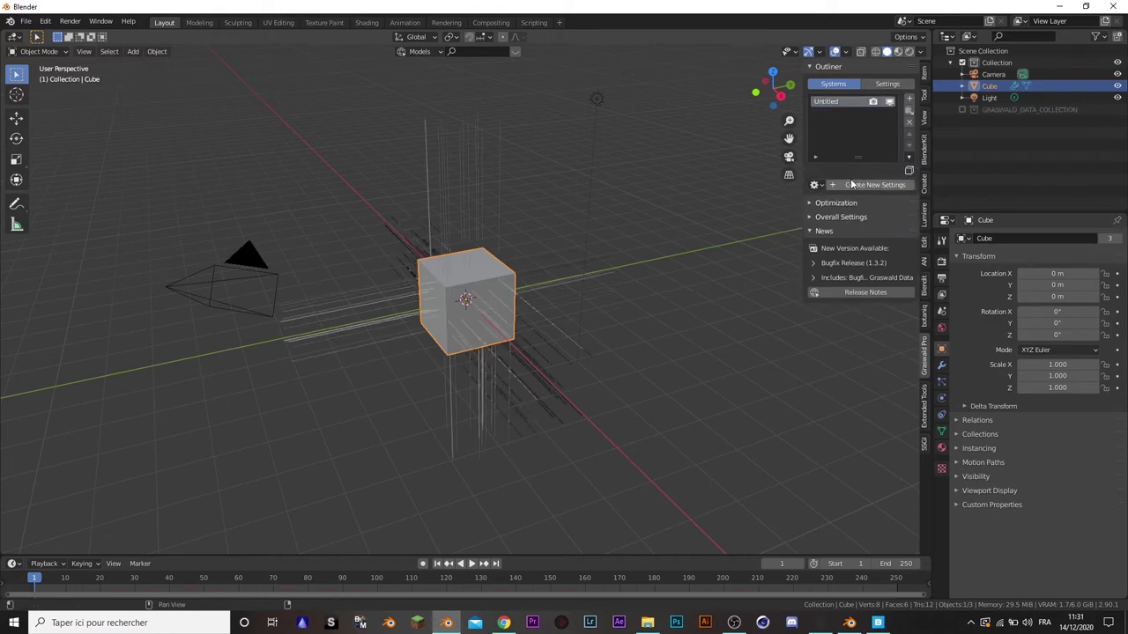
{"action": "left_click", "coordinate": [873, 184]}
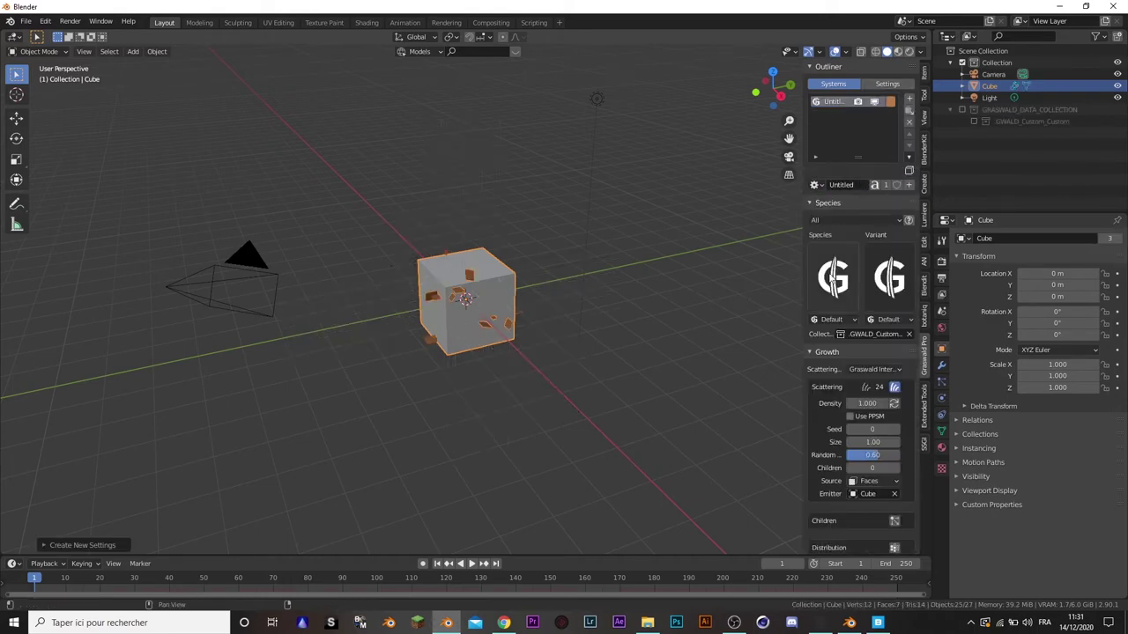
- Grow Autumn Hawkbit in its Flower variant and view the cube in Rendered shading
{"action": "left_click", "coordinate": [832, 278]}
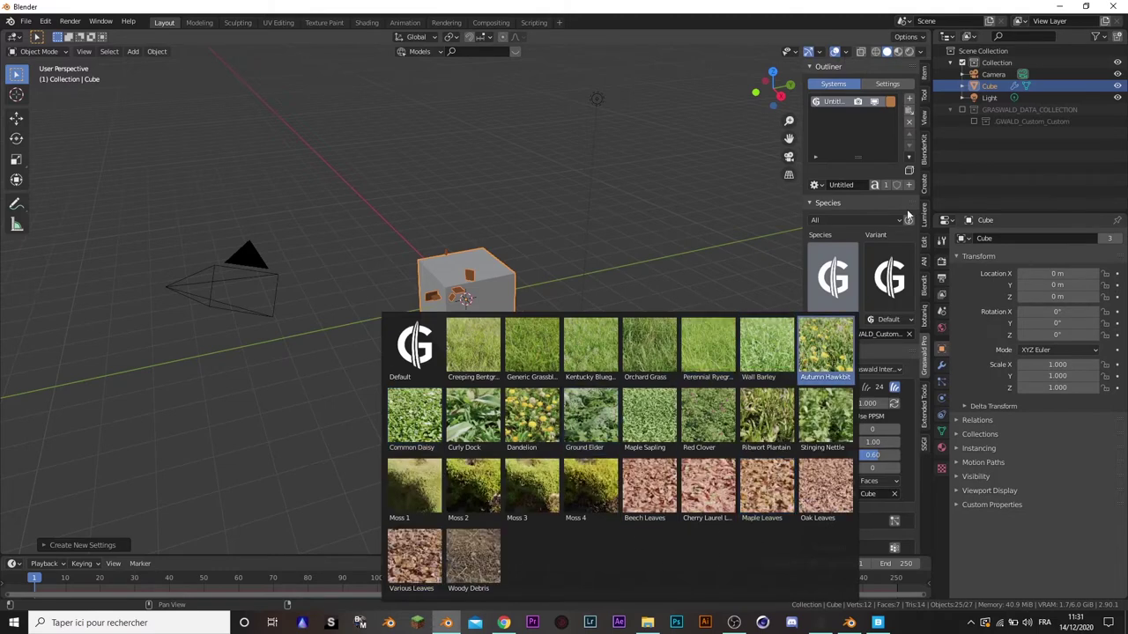
{"action": "left_click", "coordinate": [890, 273]}
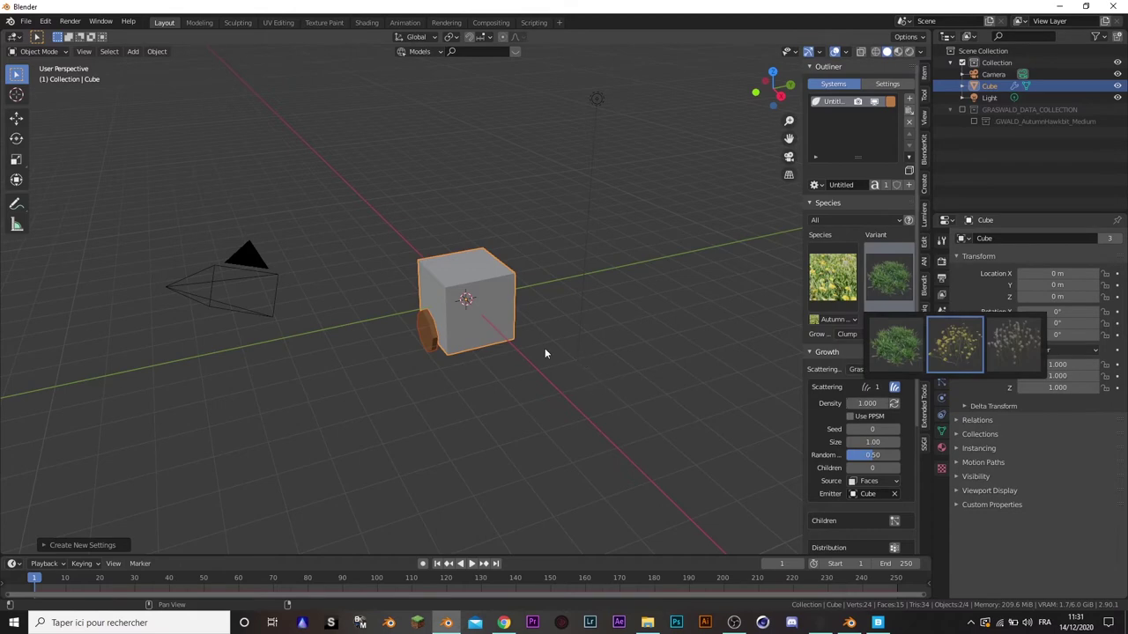
{"action": "middle_click_drag", "start_coordinate": [545, 350], "coordinate": [341, 419]}
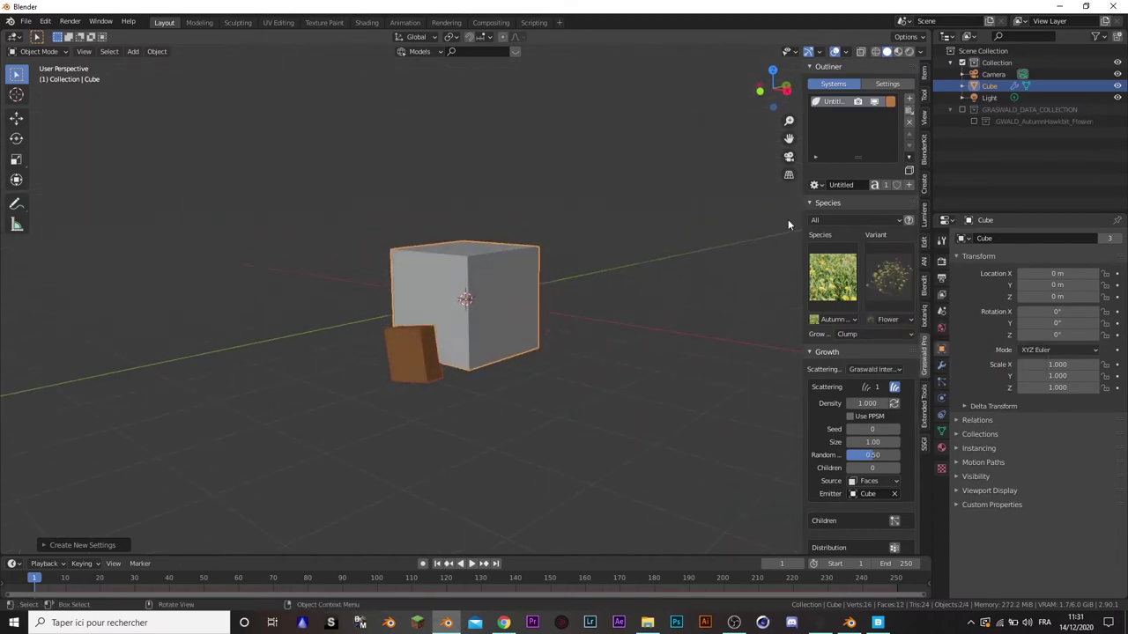
{"action": "left_click", "coordinate": [909, 51]}
{"action": "mouse_move", "coordinate": [536, 361]}
{"action": "middle_mouse_down"}
{"action": "mouse_move", "coordinate": [504, 411]}
{"action": "mouse_move", "coordinate": [433, 373]}
{"action": "mouse_move", "coordinate": [356, 365]}
{"action": "middle_mouse_up"}
{"action": "middle_click_drag", "start_coordinate": [432, 355], "coordinate": [794, 241]}
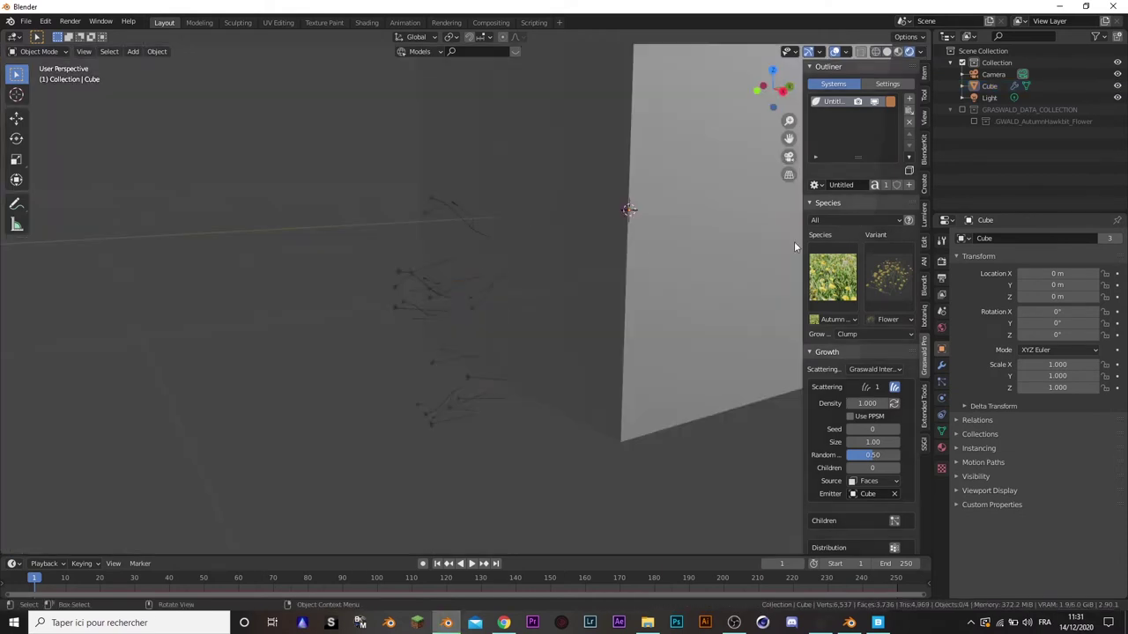
{"action": "mouse_move", "coordinate": [541, 374]}
{"action": "middle_mouse_down"}
{"action": "mouse_move", "coordinate": [490, 389]}
{"action": "mouse_move", "coordinate": [515, 374]}
{"action": "middle_mouse_up"}
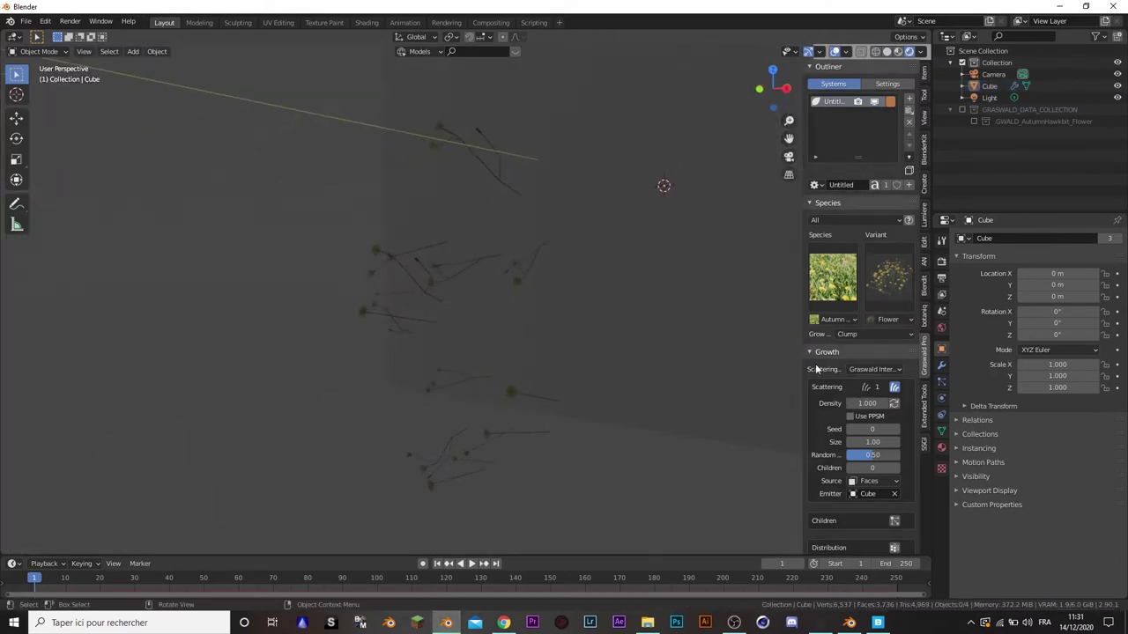
- Set the flower density to 100 and orbit the cube to check coverage
{"action": "scroll", "coordinate": [816, 370], "scroll_direction": "down", "scroll_amount": 2}
{"action": "scroll", "coordinate": [816, 369], "scroll_direction": "down", "scroll_amount": 2}
{"action": "double_click", "coordinate": [864, 285]}
{"action": "type", "text": "100"}
{"action": "key", "text": "Return"}
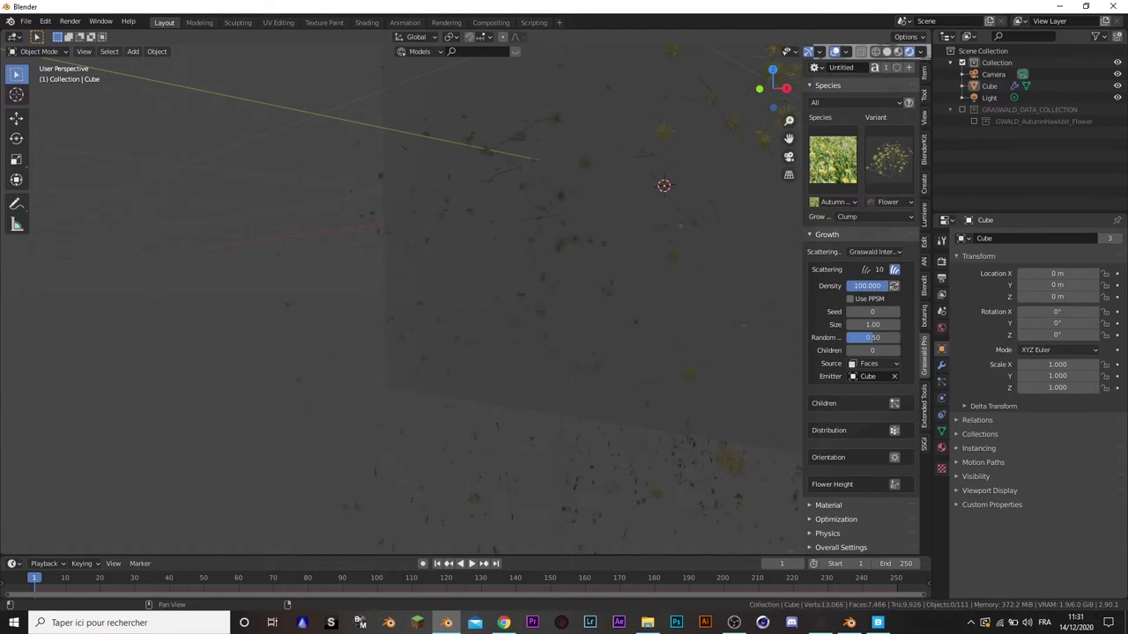
{"action": "scroll", "coordinate": [625, 307], "scroll_direction": "down", "scroll_amount": 5}
{"action": "scroll", "coordinate": [615, 300], "scroll_direction": "down", "scroll_amount": 4}
{"action": "mouse_move", "coordinate": [615, 299]}
{"action": "middle_mouse_down"}
{"action": "mouse_move", "coordinate": [559, 369]}
{"action": "mouse_move", "coordinate": [568, 387]}
{"action": "middle_mouse_up"}
{"action": "scroll", "coordinate": [559, 369], "scroll_direction": "up", "scroll_amount": 3}
- Raise the density to 500 and drag the flower Size down to 0.58
{"action": "double_click", "coordinate": [863, 286]}
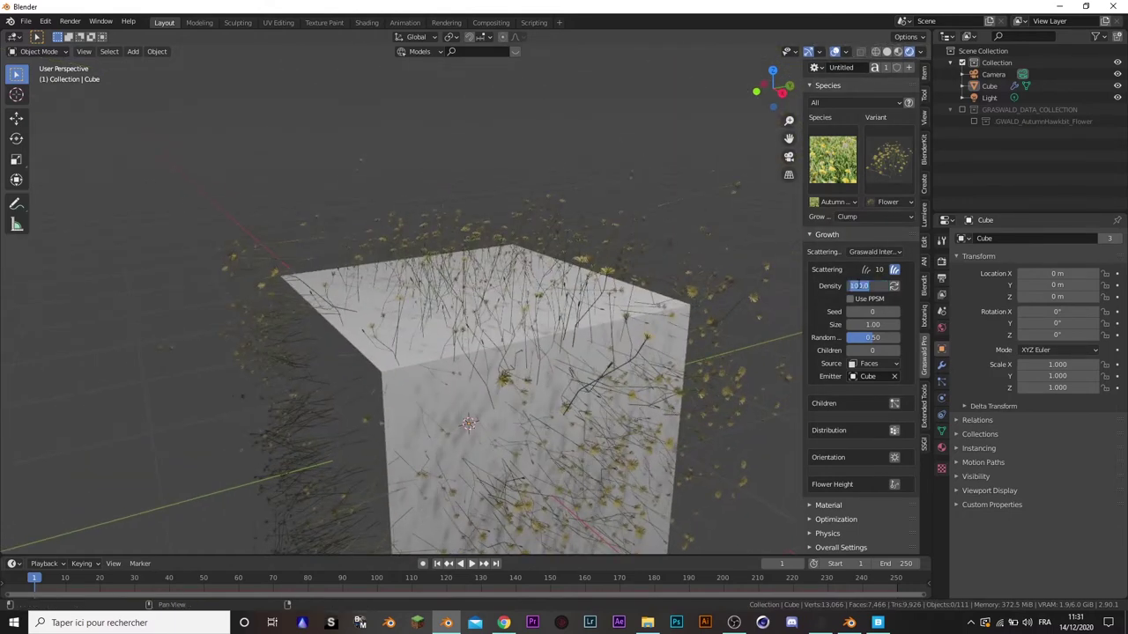
{"action": "type", "text": "500"}
{"action": "key", "text": "Return"}
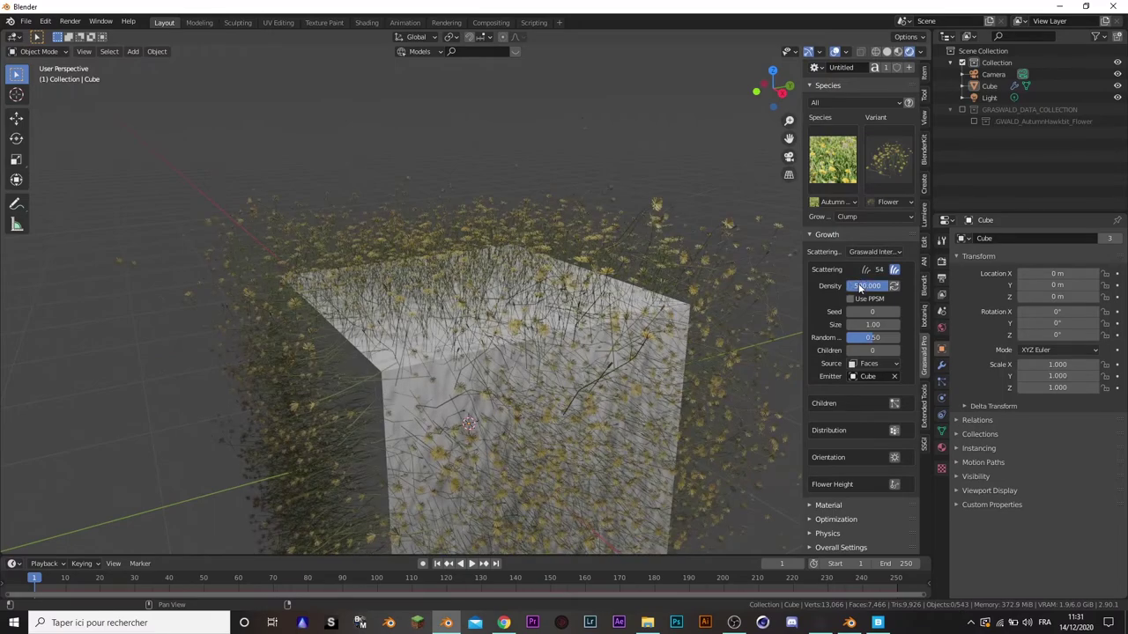
{"action": "mouse_move", "coordinate": [539, 204]}
{"action": "middle_mouse_down"}
{"action": "mouse_move", "coordinate": [484, 241]}
{"action": "mouse_move", "coordinate": [452, 285]}
{"action": "mouse_move", "coordinate": [527, 302]}
{"action": "mouse_move", "coordinate": [601, 248]}
{"action": "mouse_move", "coordinate": [574, 238]}
{"action": "middle_mouse_up"}
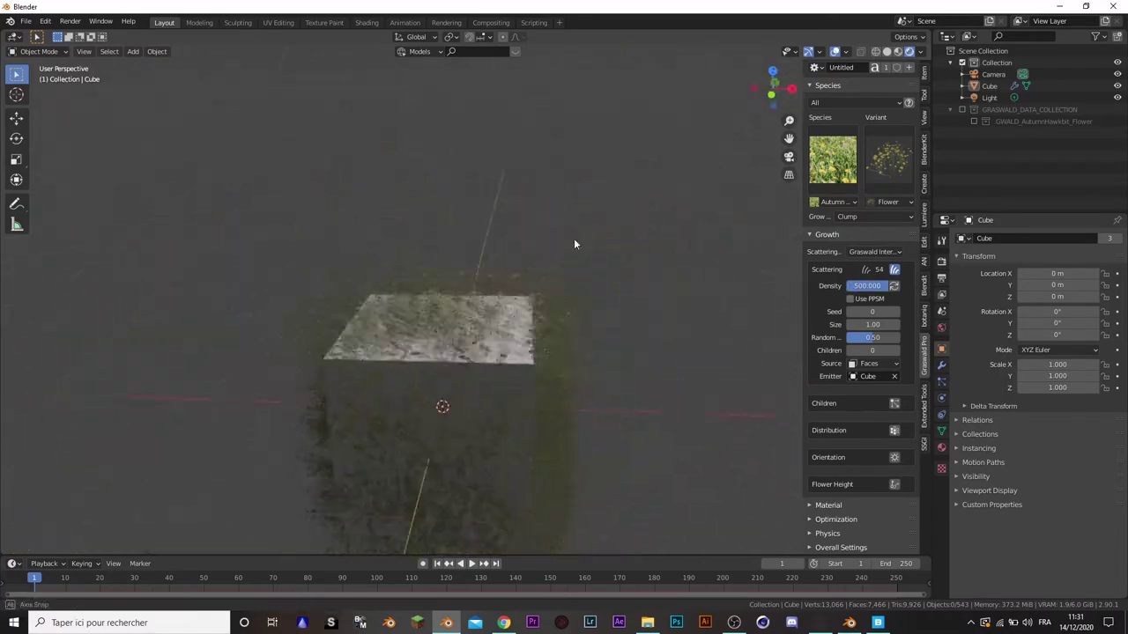
{"action": "scroll", "coordinate": [478, 239], "scroll_direction": "up", "scroll_amount": 5}
{"action": "middle_click_drag", "start_coordinate": [478, 239], "coordinate": [577, 293]}
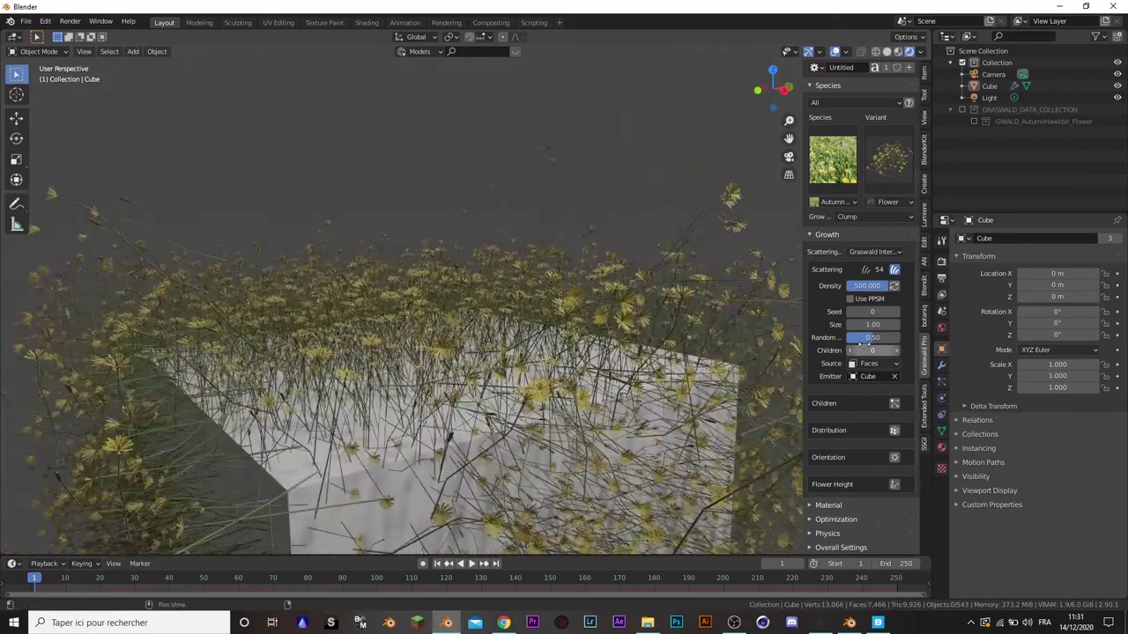
{"action": "mouse_move", "coordinate": [863, 324]}
{"action": "left_mouse_down"}
{"action": "mouse_move", "coordinate": [837, 324]}
{"action": "mouse_move", "coordinate": [894, 337]}
{"action": "left_mouse_up"}
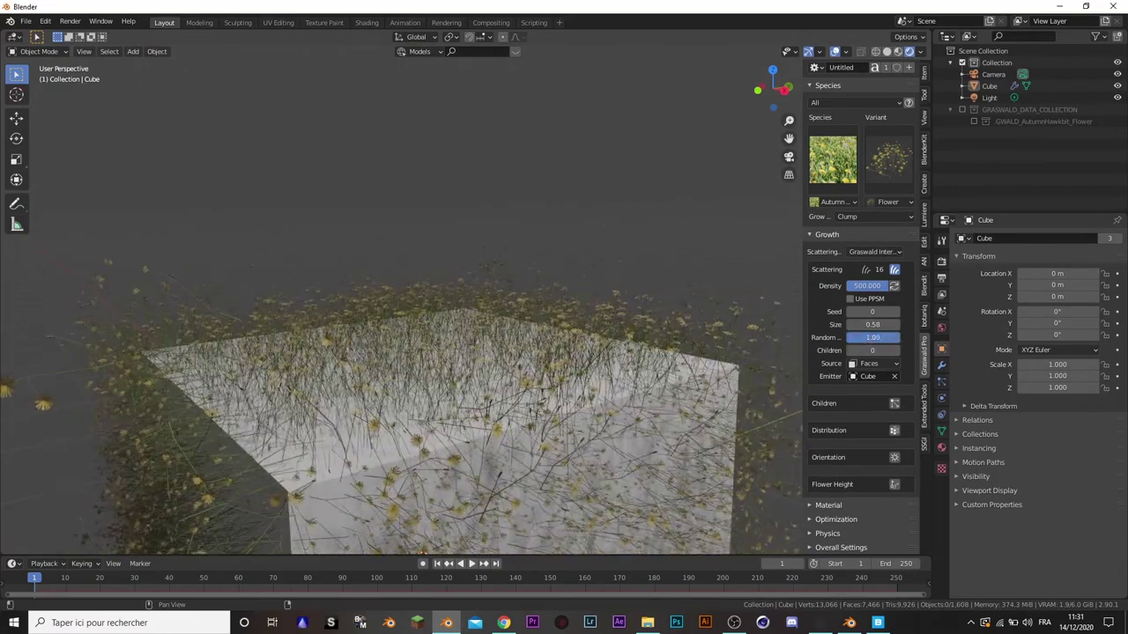
- Expand the Material and Optimization panels, then toggle Optimized Material on and back off
{"action": "scroll", "coordinate": [831, 377], "scroll_direction": "down", "scroll_amount": 2}
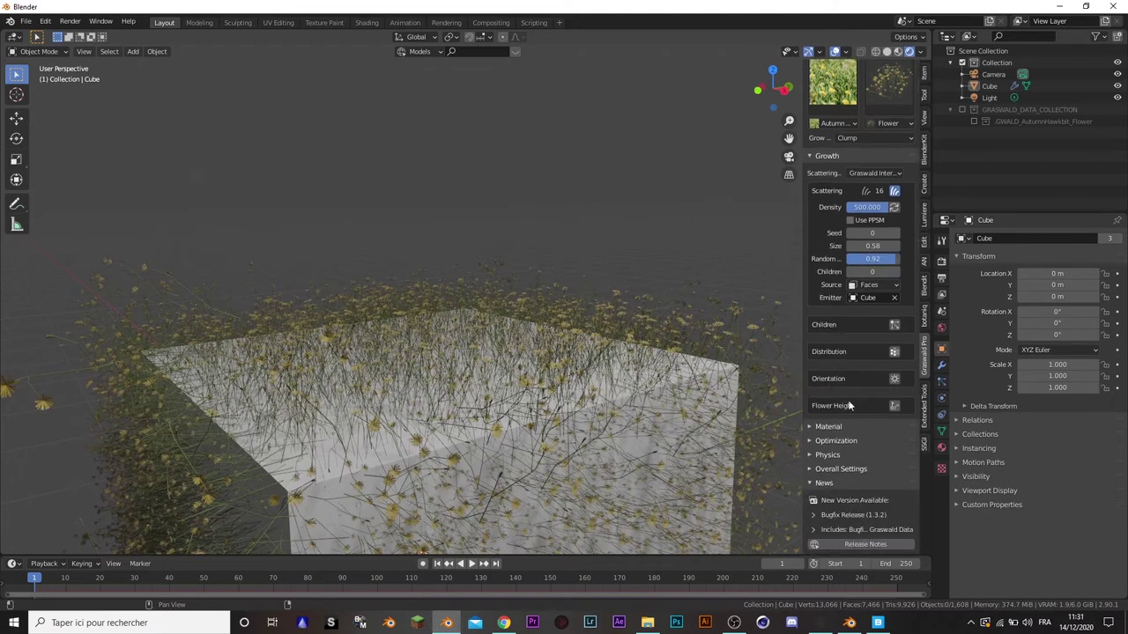
{"action": "left_click", "coordinate": [818, 426]}
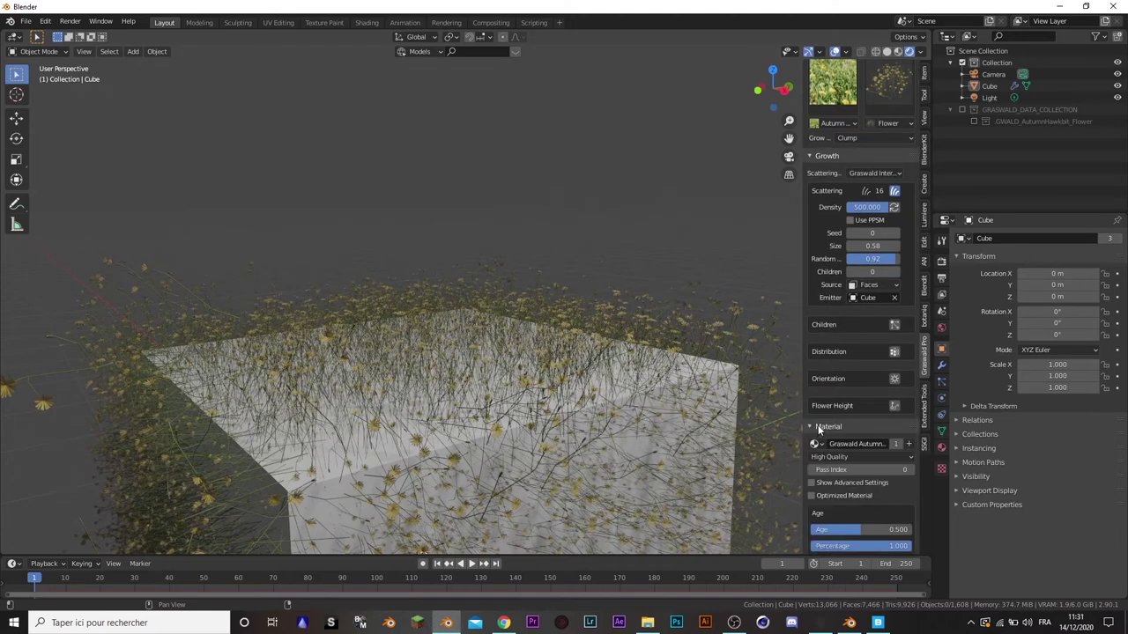
{"action": "scroll", "coordinate": [837, 436], "scroll_direction": "down", "scroll_amount": 4}
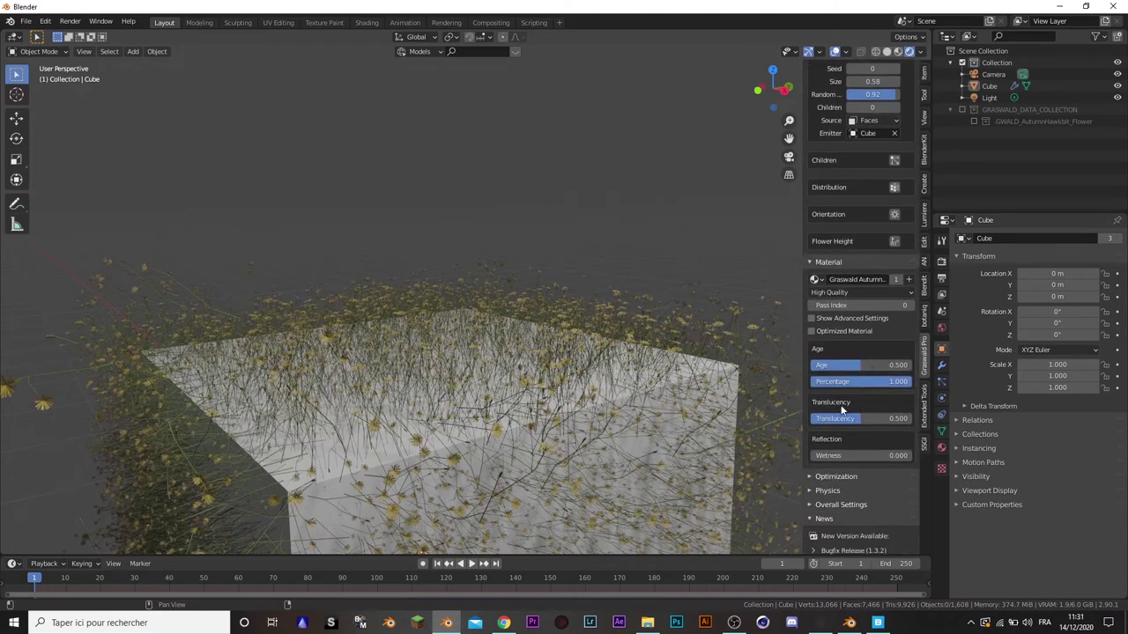
{"action": "scroll", "coordinate": [828, 405], "scroll_direction": "down", "scroll_amount": 1}
{"action": "left_click", "coordinate": [818, 441]}
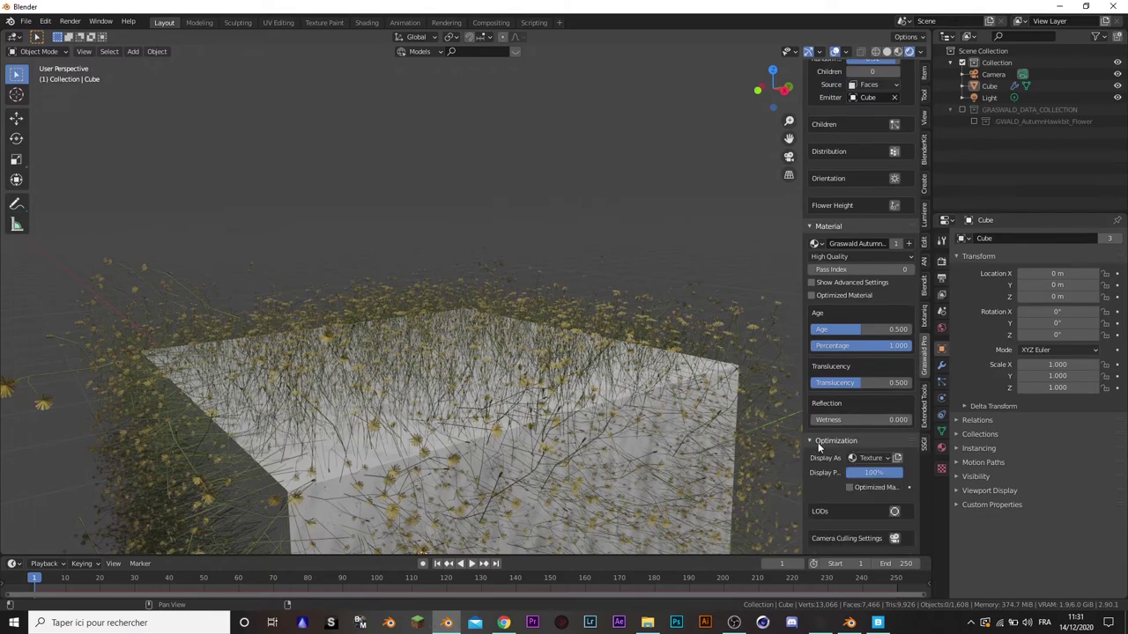
{"action": "scroll", "coordinate": [818, 442], "scroll_direction": "down", "scroll_amount": 2}
{"action": "scroll", "coordinate": [817, 442], "scroll_direction": "down", "scroll_amount": 1}
{"action": "left_click", "coordinate": [849, 370]}
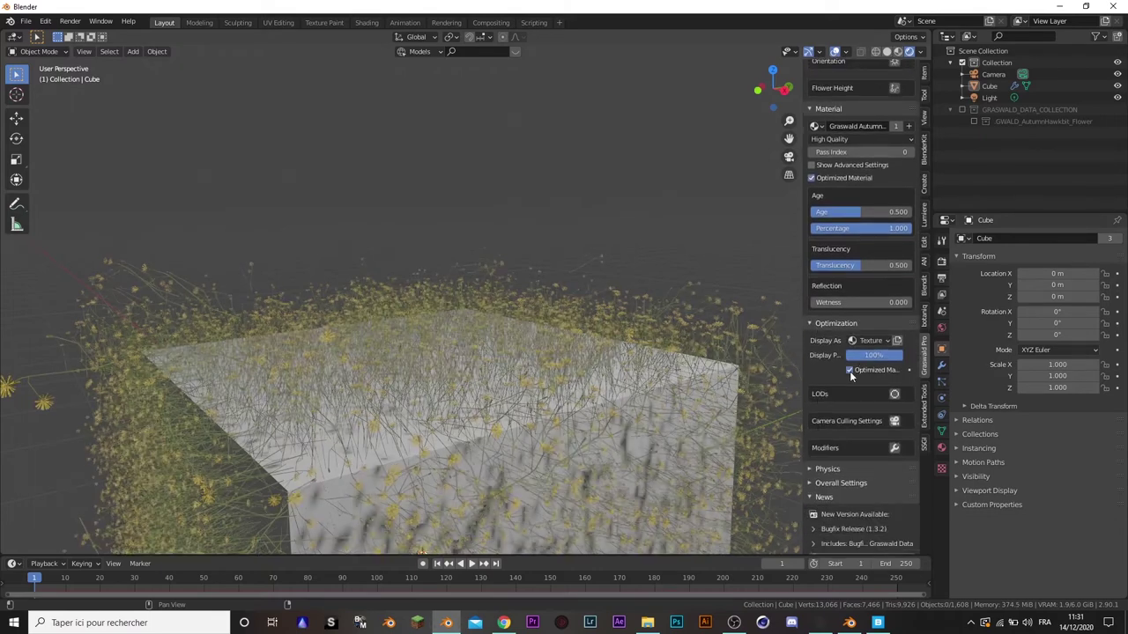
{"action": "left_click", "coordinate": [849, 371]}
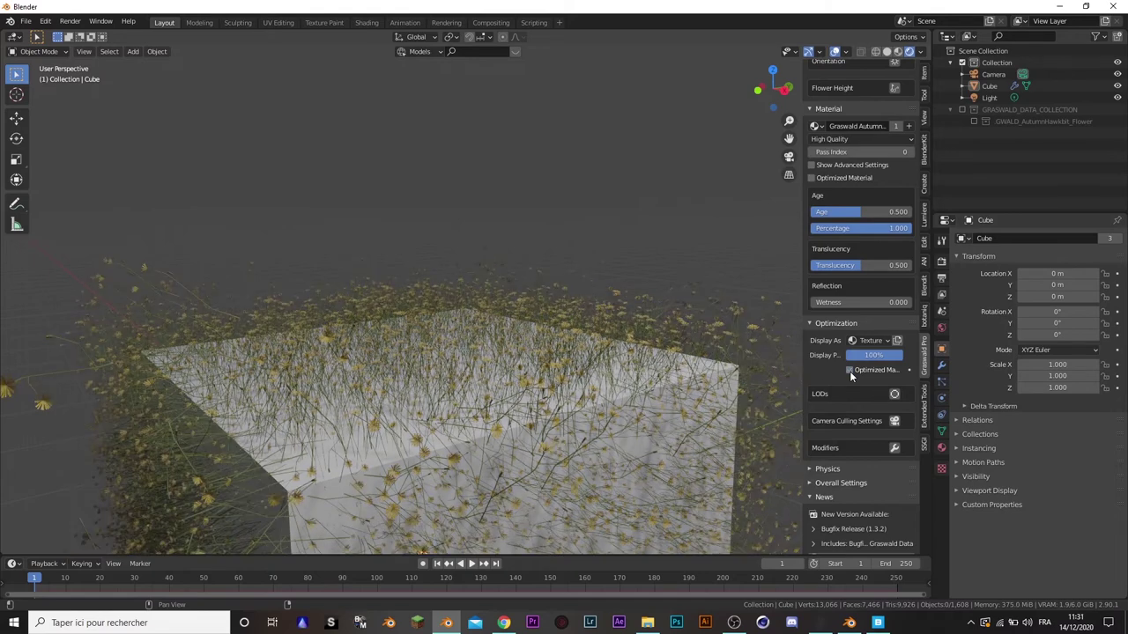
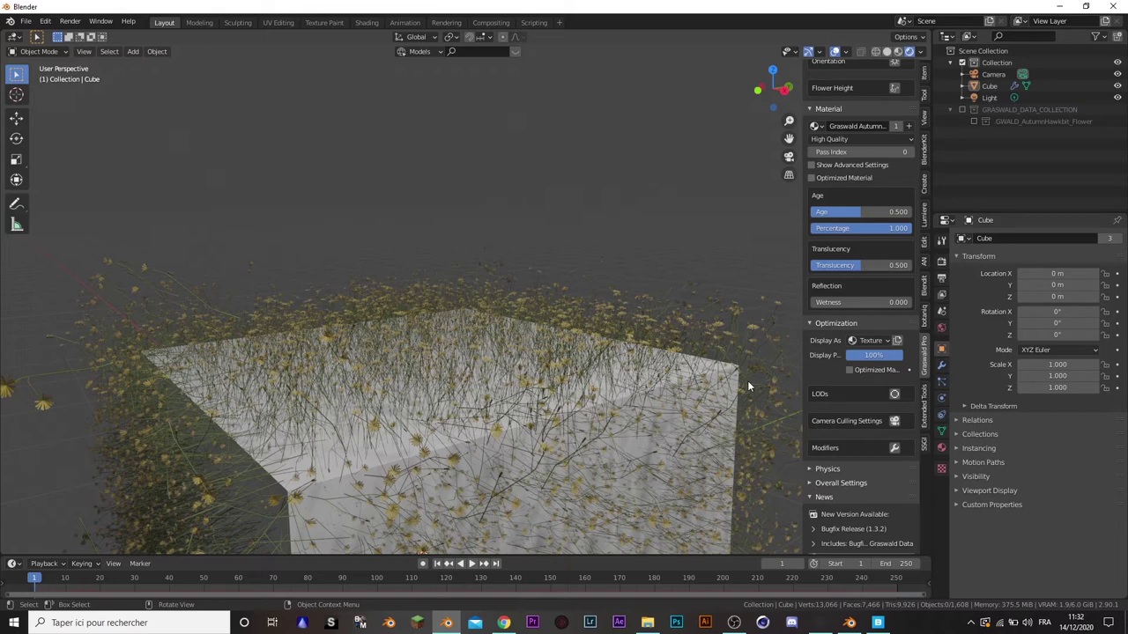
- Load the grass-covered cylinder scene, discarding unsaved changes
{"action": "scroll", "coordinate": [537, 284], "scroll_direction": "down", "scroll_amount": 5}
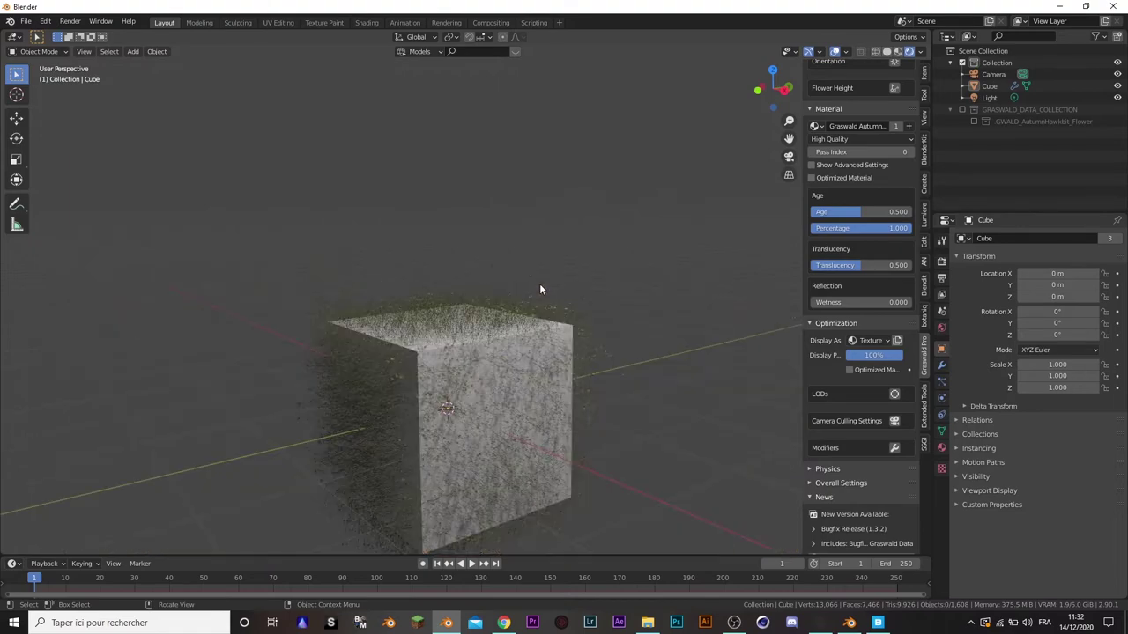
{"action": "left_click", "coordinate": [1112, 6]}
{"action": "left_click", "coordinate": [561, 332]}
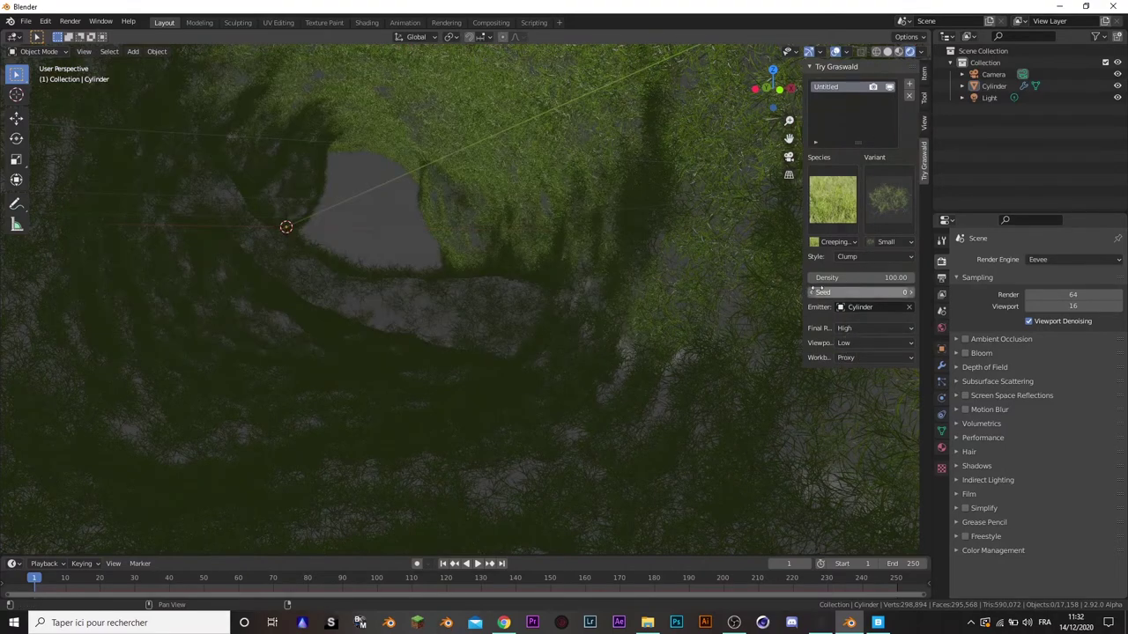
- Switch the Graswald grass on the cylinder to the Big variant
{"action": "mouse_move", "coordinate": [518, 300]}
{"action": "middle_mouse_down"}
{"action": "mouse_move", "coordinate": [532, 297]}
{"action": "mouse_move", "coordinate": [522, 275]}
{"action": "middle_mouse_up"}
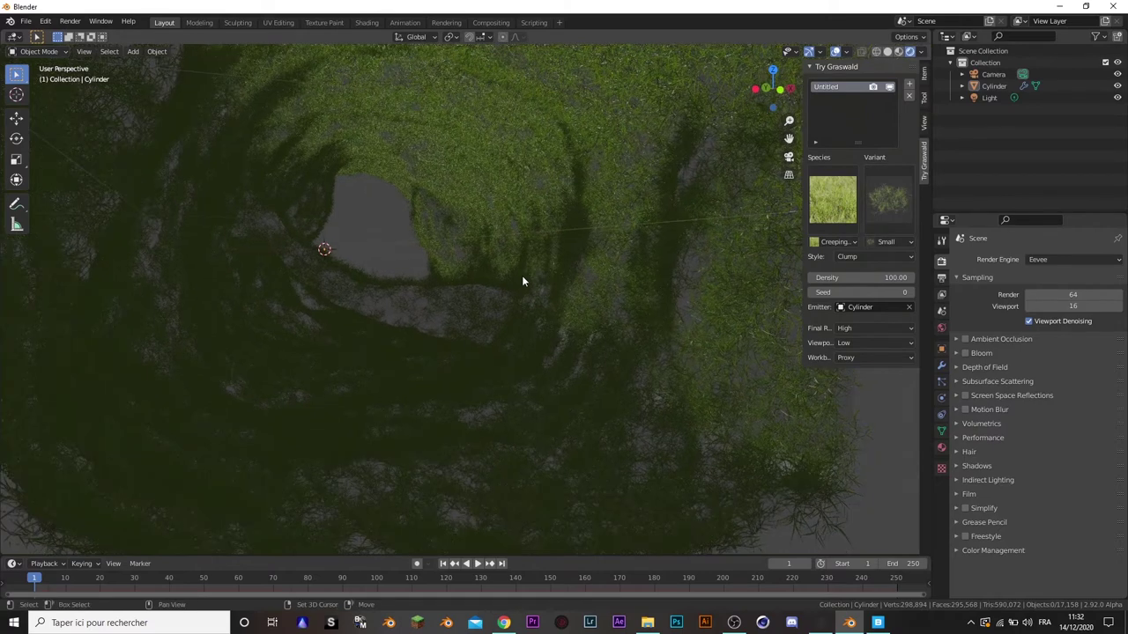
{"action": "left_click", "coordinate": [900, 195]}
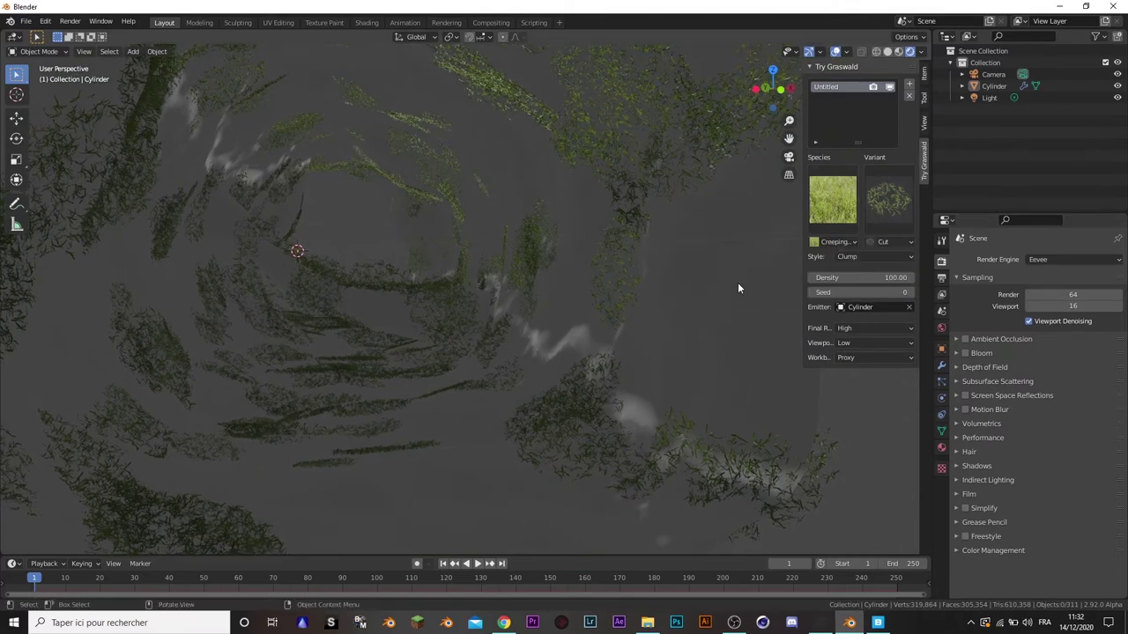
{"action": "left_click", "coordinate": [903, 212]}
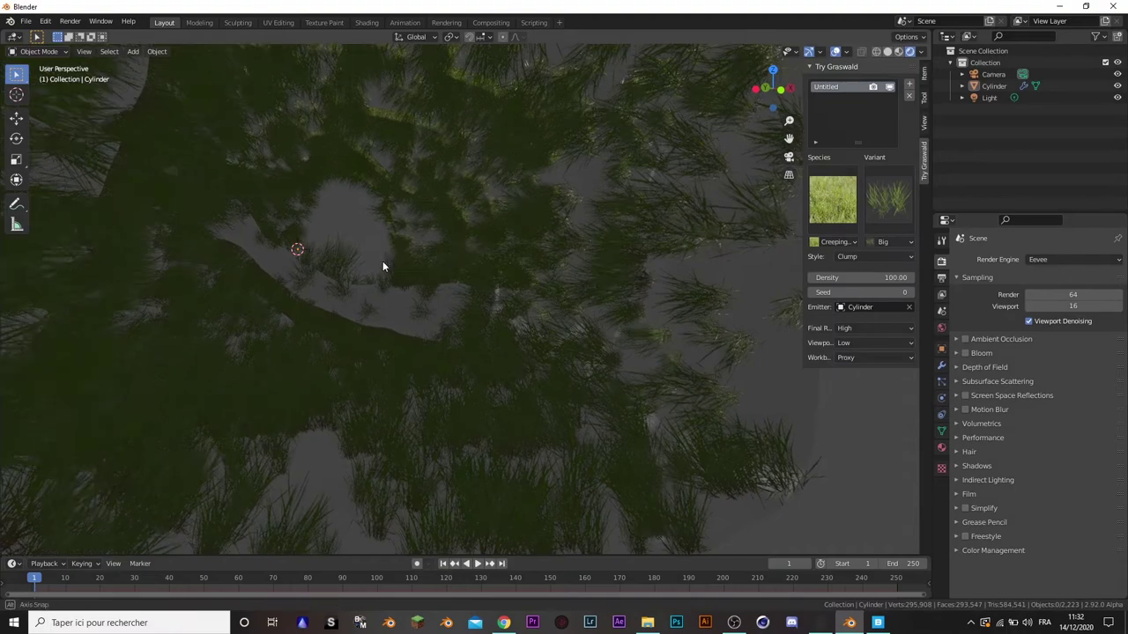
{"action": "mouse_move", "coordinate": [382, 261]}
{"action": "middle_mouse_down"}
{"action": "mouse_move", "coordinate": [365, 260]}
{"action": "mouse_move", "coordinate": [432, 244]}
{"action": "middle_mouse_up"}
- Set the grass particle render Scale to 0.155 and Scale Randomness to 0.959
{"action": "left_click", "coordinate": [669, 257]}
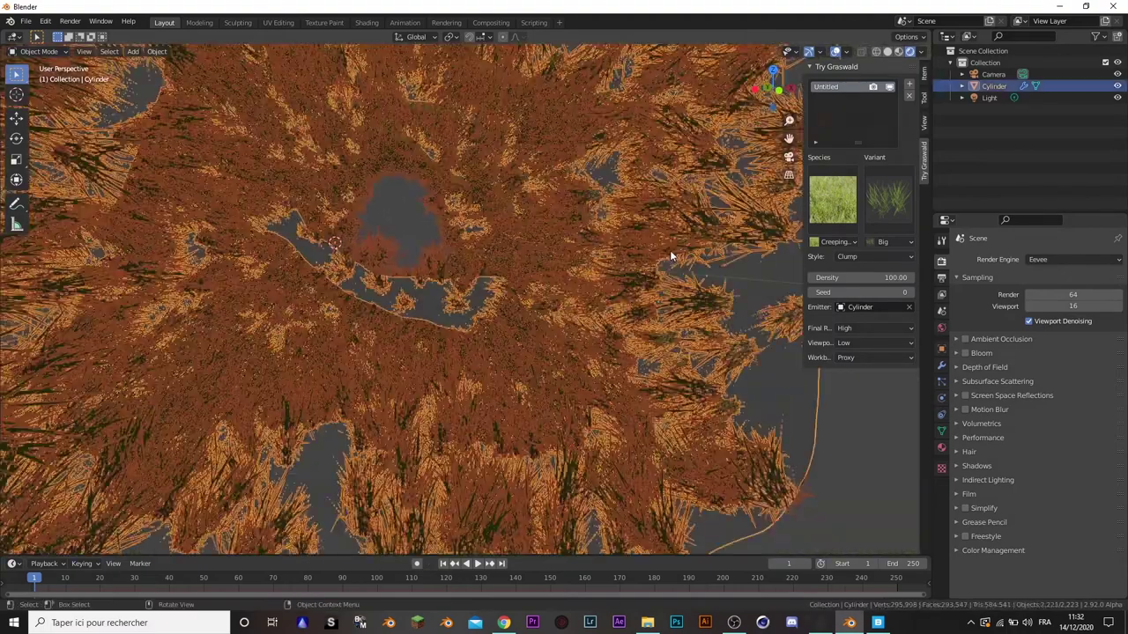
{"action": "left_click", "coordinate": [942, 383]}
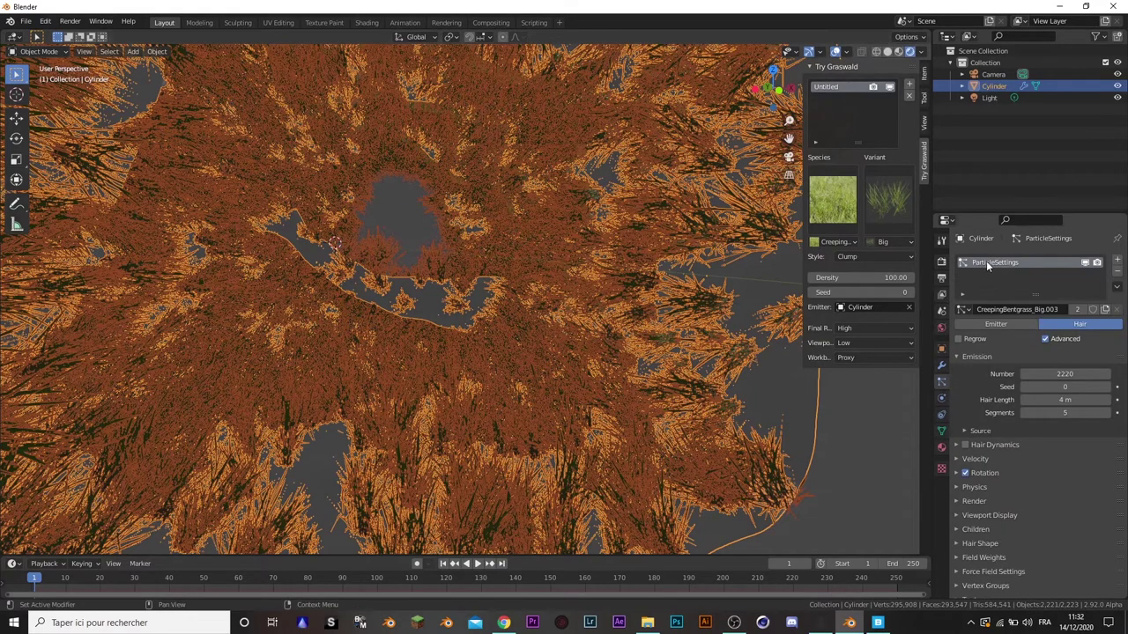
{"action": "scroll", "coordinate": [995, 382], "scroll_direction": "down", "scroll_amount": 1}
{"action": "left_click", "coordinate": [956, 480]}
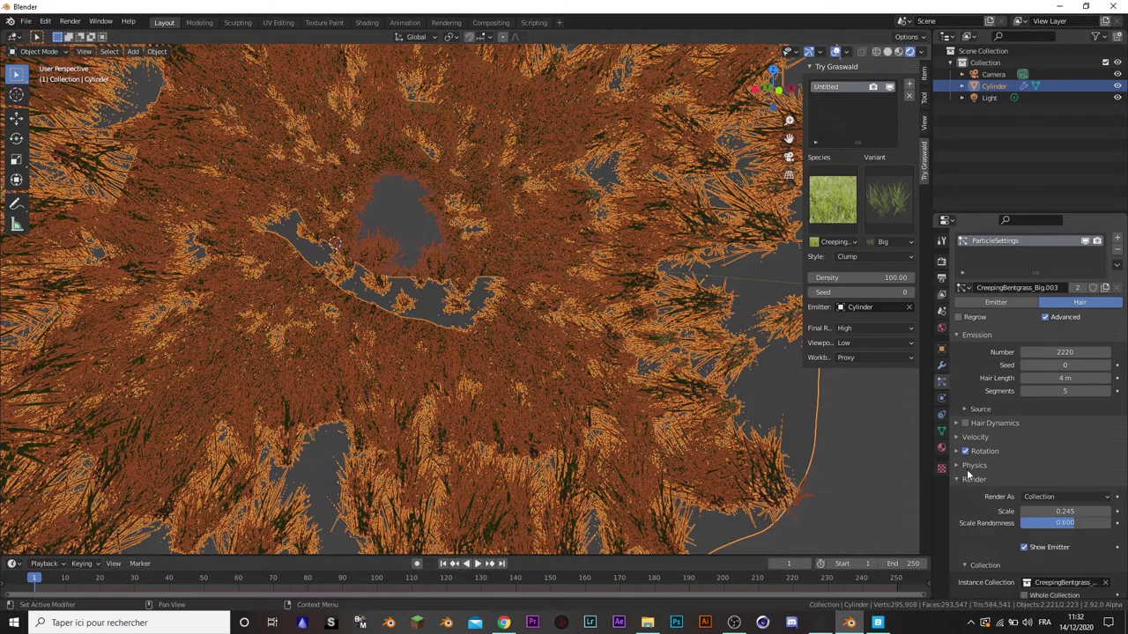
{"action": "scroll", "coordinate": [977, 466], "scroll_direction": "down", "scroll_amount": 3}
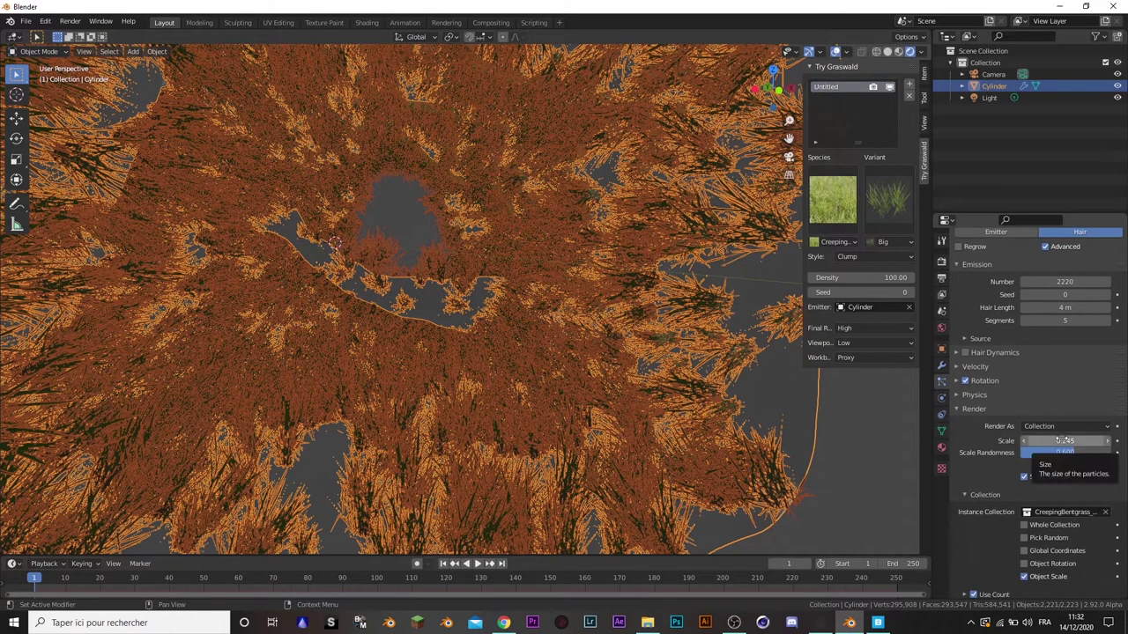
{"action": "left_click_drag", "start_coordinate": [1065, 440], "coordinate": [1031, 440]}
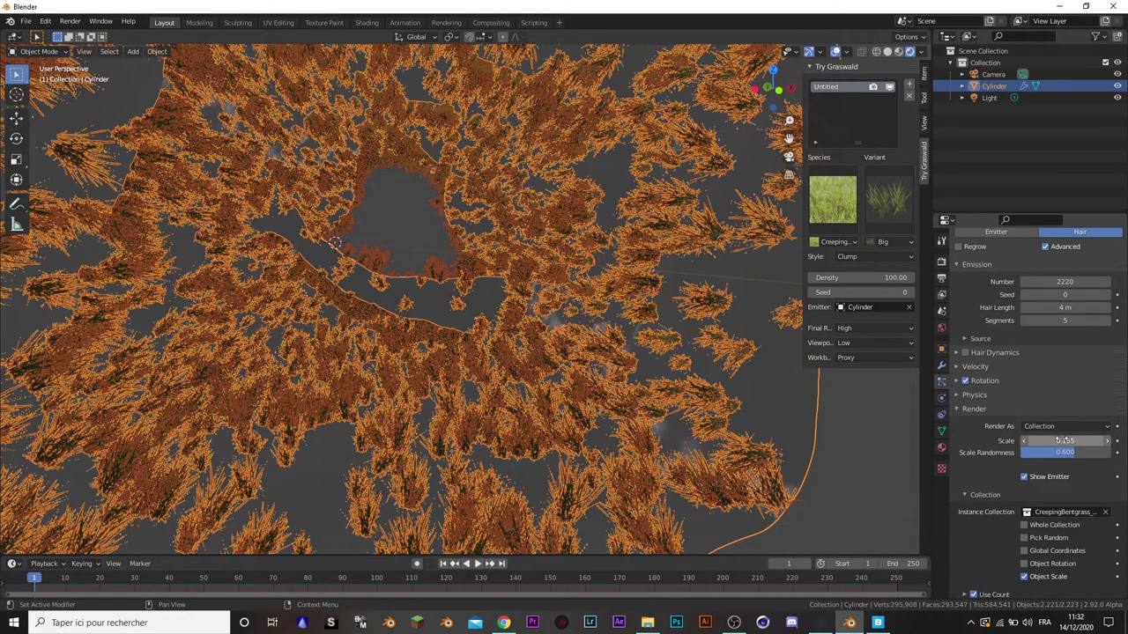
{"action": "left_click", "coordinate": [407, 234]}
{"action": "middle_click_drag", "start_coordinate": [492, 281], "coordinate": [487, 275]}
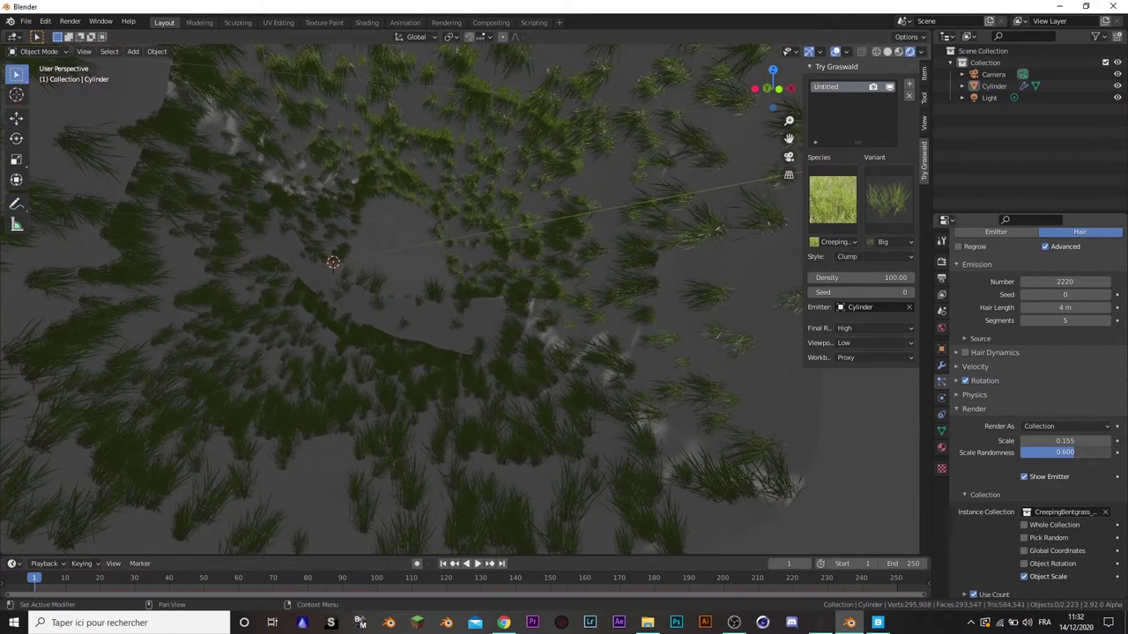
{"action": "left_click_drag", "start_coordinate": [1064, 452], "coordinate": [1101, 452]}
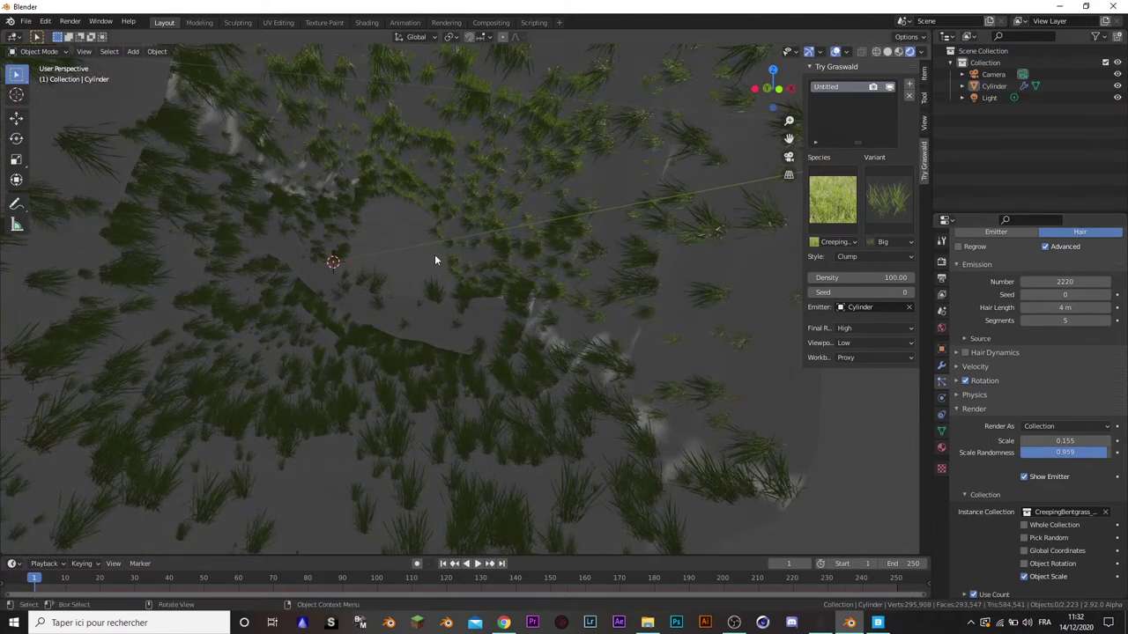
{"action": "middle_click_drag", "start_coordinate": [426, 247], "coordinate": [498, 228]}
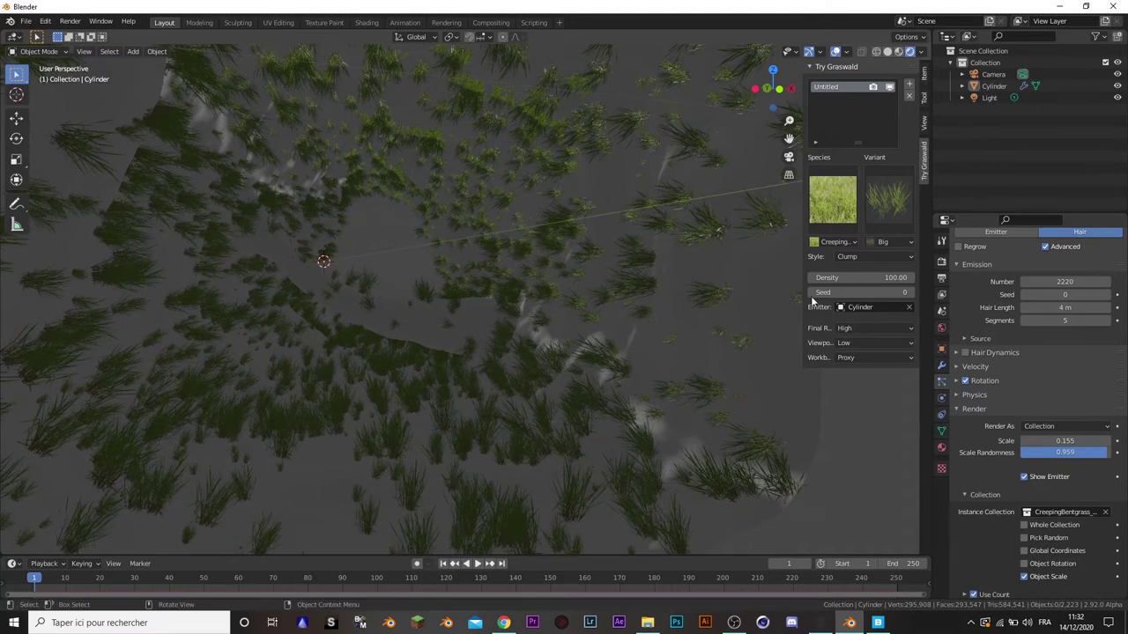
- Raise the Graswald grass density to 500
{"action": "left_click", "coordinate": [871, 278]}
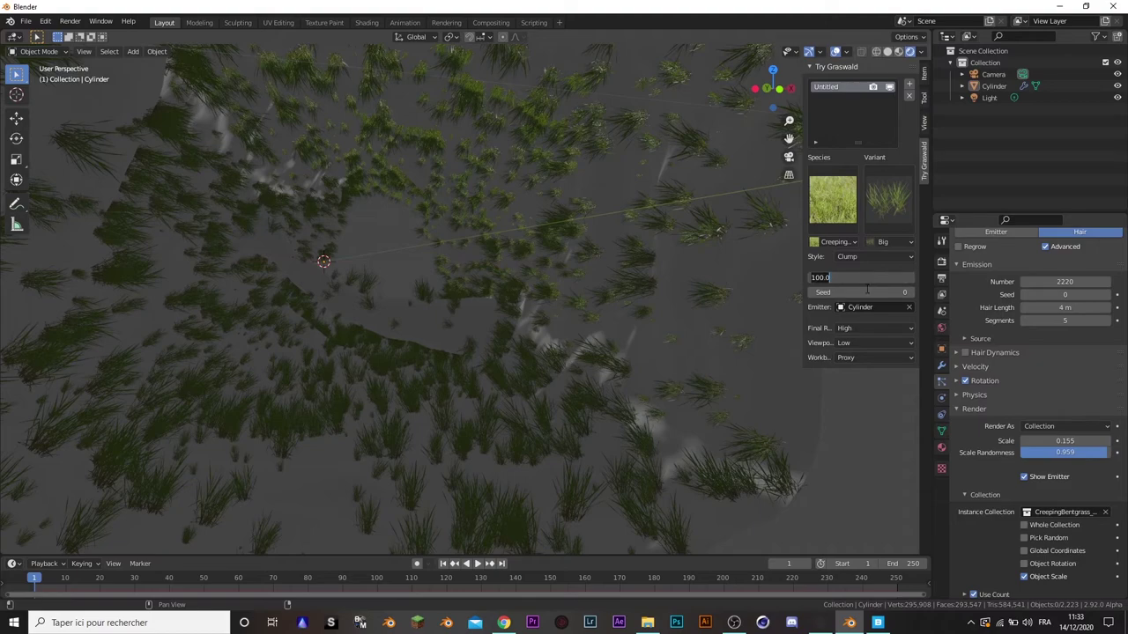
{"action": "type", "text": "500"}
{"action": "key", "text": "Return"}
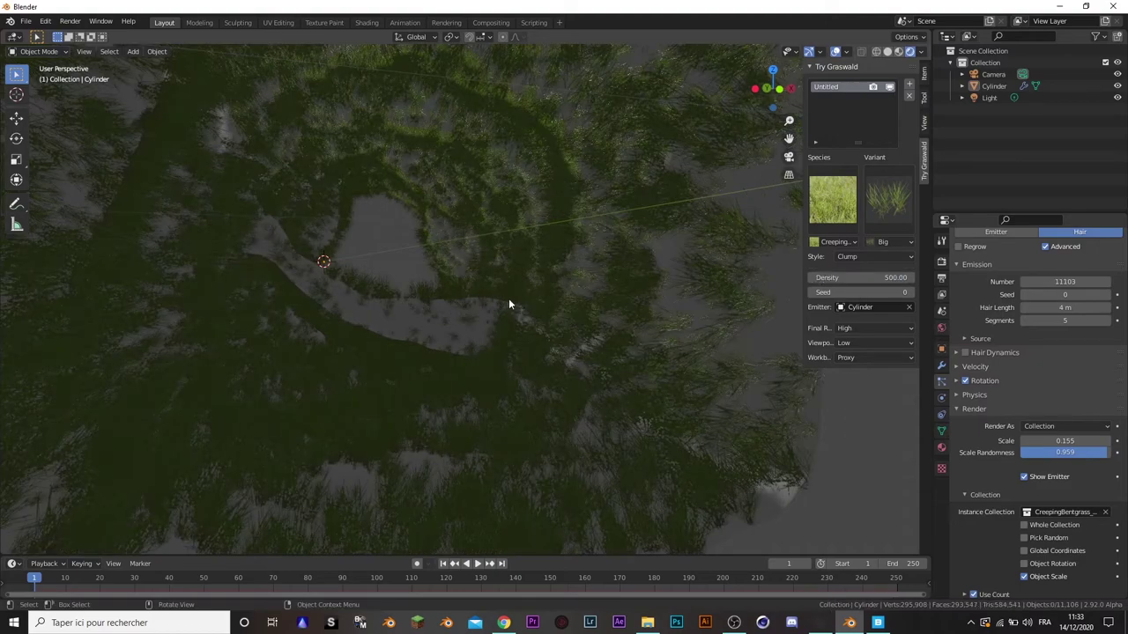
{"action": "mouse_move", "coordinate": [509, 297]}
{"action": "middle_mouse_down"}
{"action": "mouse_move", "coordinate": [496, 317]}
{"action": "mouse_move", "coordinate": [511, 335]}
{"action": "mouse_move", "coordinate": [483, 297]}
{"action": "middle_mouse_up"}
{"action": "mouse_move", "coordinate": [474, 335]}
{"action": "middle_mouse_down"}
{"action": "mouse_move", "coordinate": [499, 212]}
{"action": "mouse_move", "coordinate": [478, 277]}
{"action": "mouse_move", "coordinate": [493, 294]}
{"action": "mouse_move", "coordinate": [509, 267]}
{"action": "mouse_move", "coordinate": [473, 277]}
{"action": "mouse_move", "coordinate": [529, 277]}
{"action": "mouse_move", "coordinate": [559, 255]}
{"action": "mouse_move", "coordinate": [599, 254]}
{"action": "mouse_move", "coordinate": [652, 215]}
{"action": "mouse_move", "coordinate": [624, 230]}
{"action": "middle_mouse_up"}
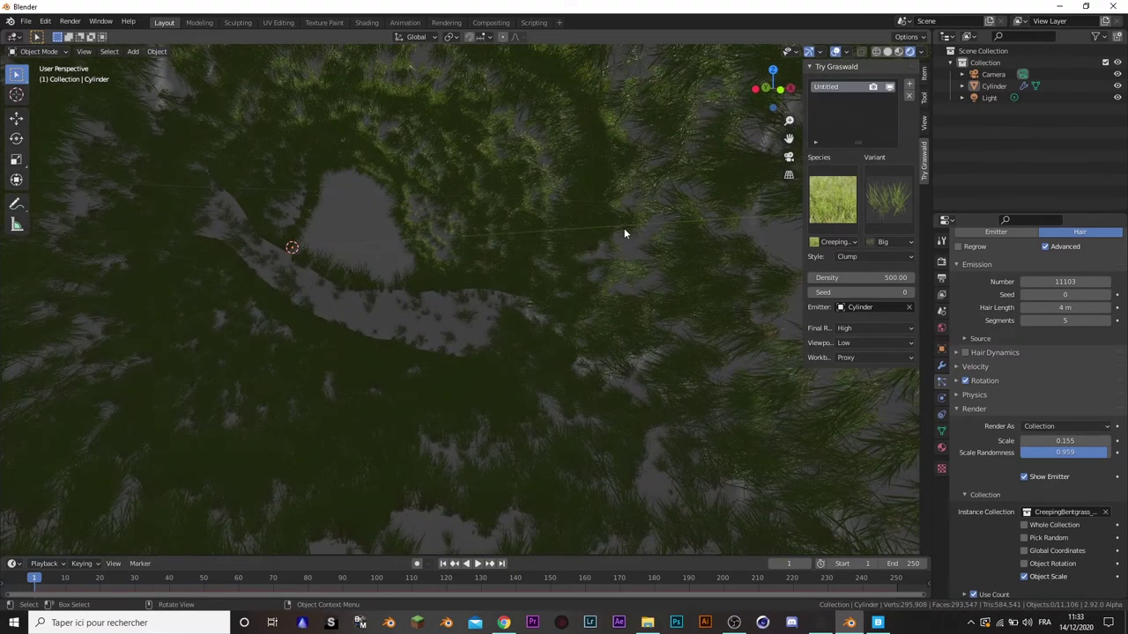
- Add a second Graswald layer and set the first layer's density to 100
{"action": "left_click", "coordinate": [910, 85]}
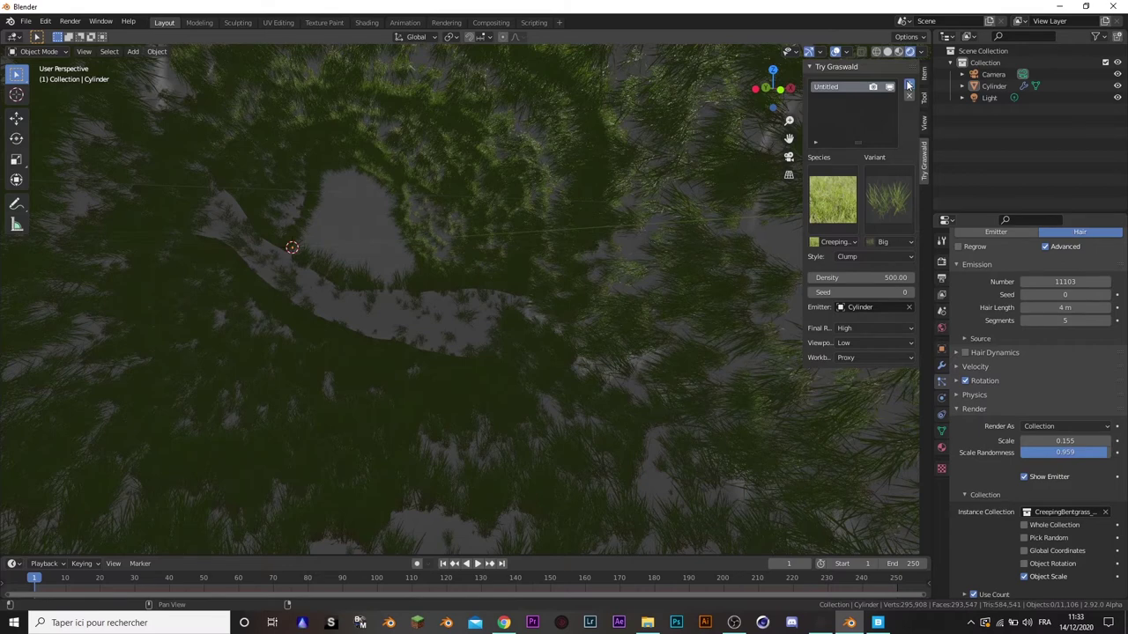
{"action": "left_click", "coordinate": [833, 88]}
{"action": "left_click", "coordinate": [884, 279]}
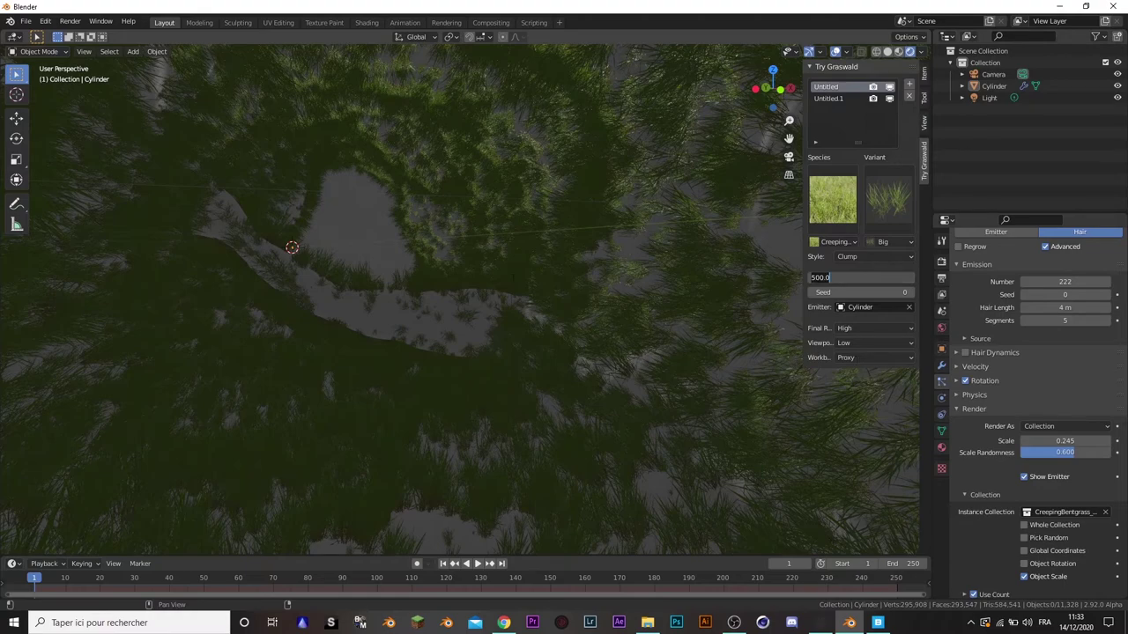
{"action": "type", "text": "2"}
{"action": "key", "text": "Return"}
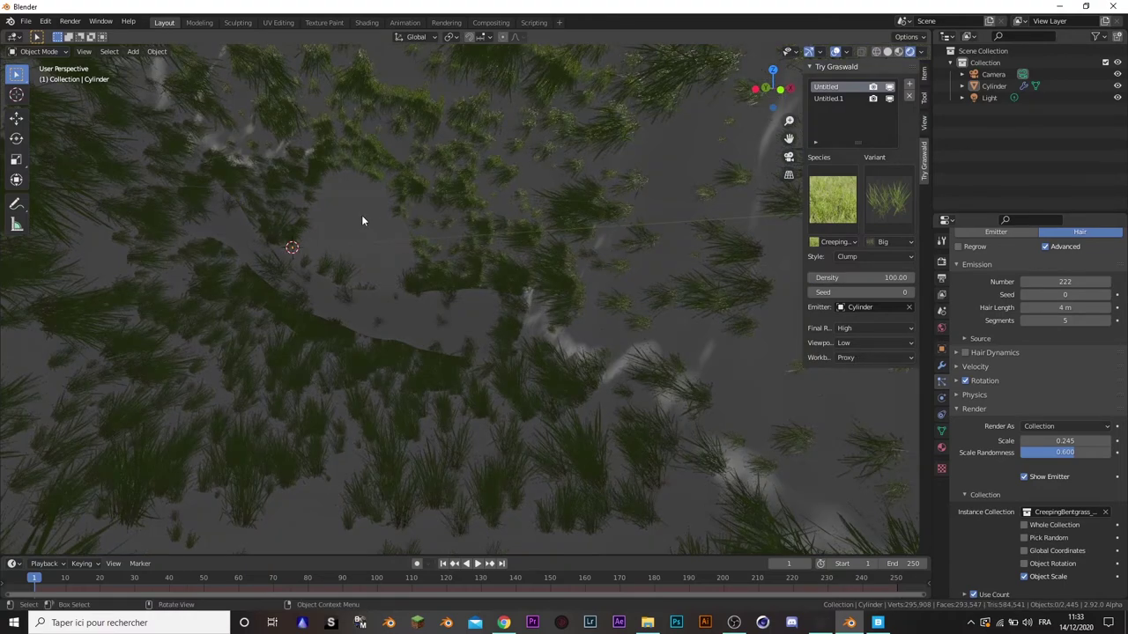
- Give the second layer, Untitled.1, the Flower variant
{"action": "left_click", "coordinate": [826, 98]}
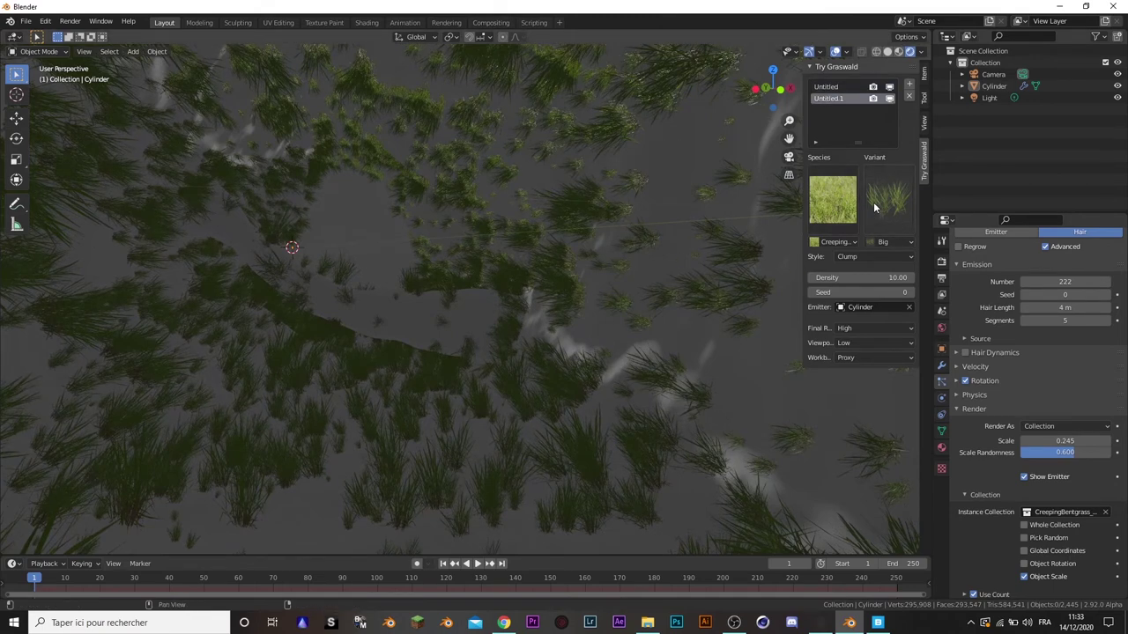
{"action": "left_click", "coordinate": [865, 208]}
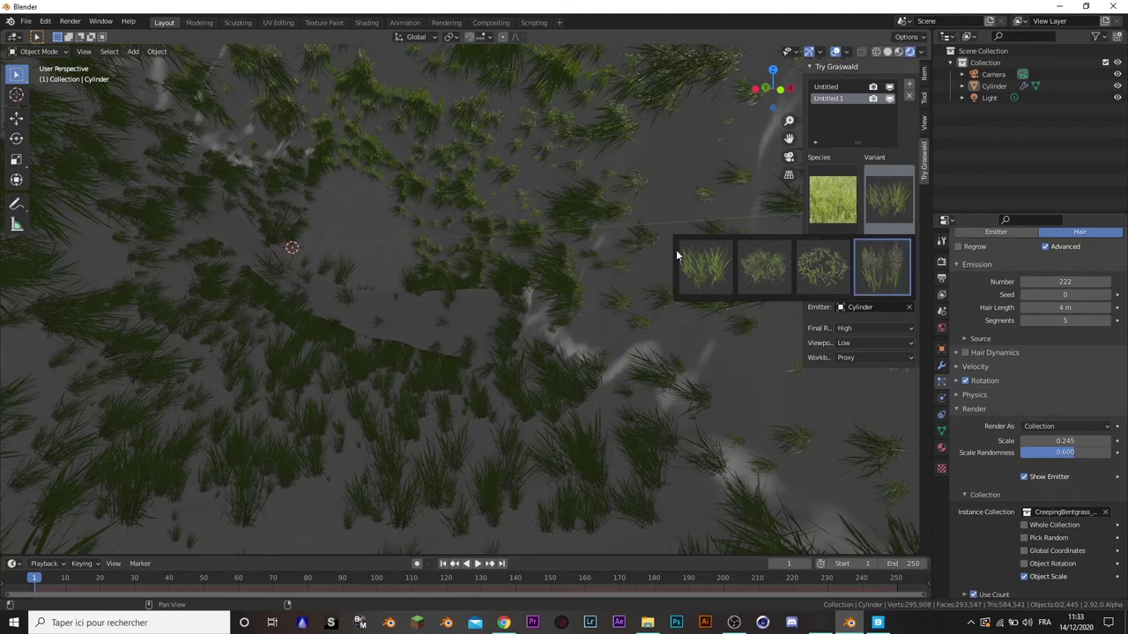
{"action": "left_click", "coordinate": [890, 253]}
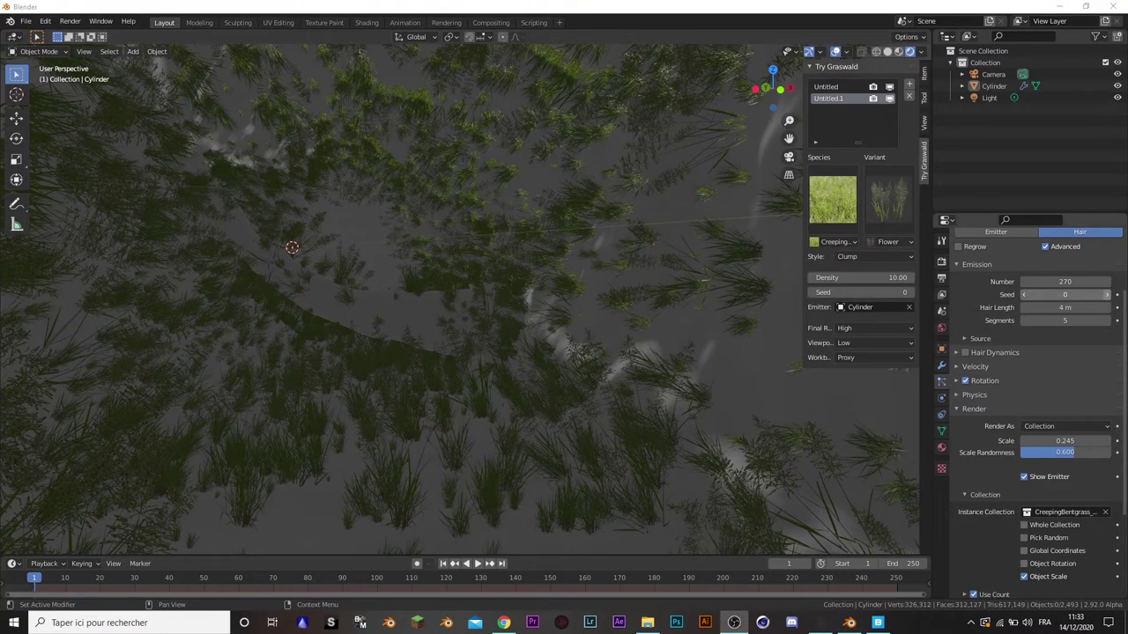
- Raise the Flower layer's density to 200
{"action": "scroll", "coordinate": [393, 278], "scroll_direction": "down", "scroll_amount": 3}
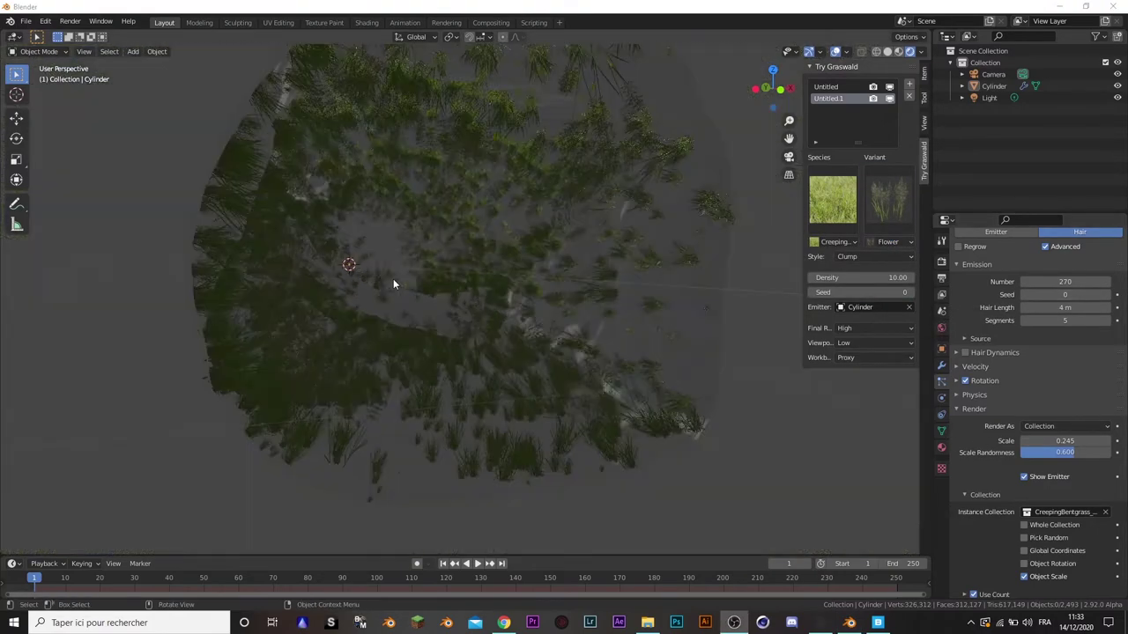
{"action": "scroll", "coordinate": [438, 274], "scroll_direction": "up", "scroll_amount": 4}
{"action": "mouse_move", "coordinate": [439, 274]}
{"action": "middle_mouse_down"}
{"action": "mouse_move", "coordinate": [535, 285]}
{"action": "mouse_move", "coordinate": [543, 267]}
{"action": "middle_mouse_up"}
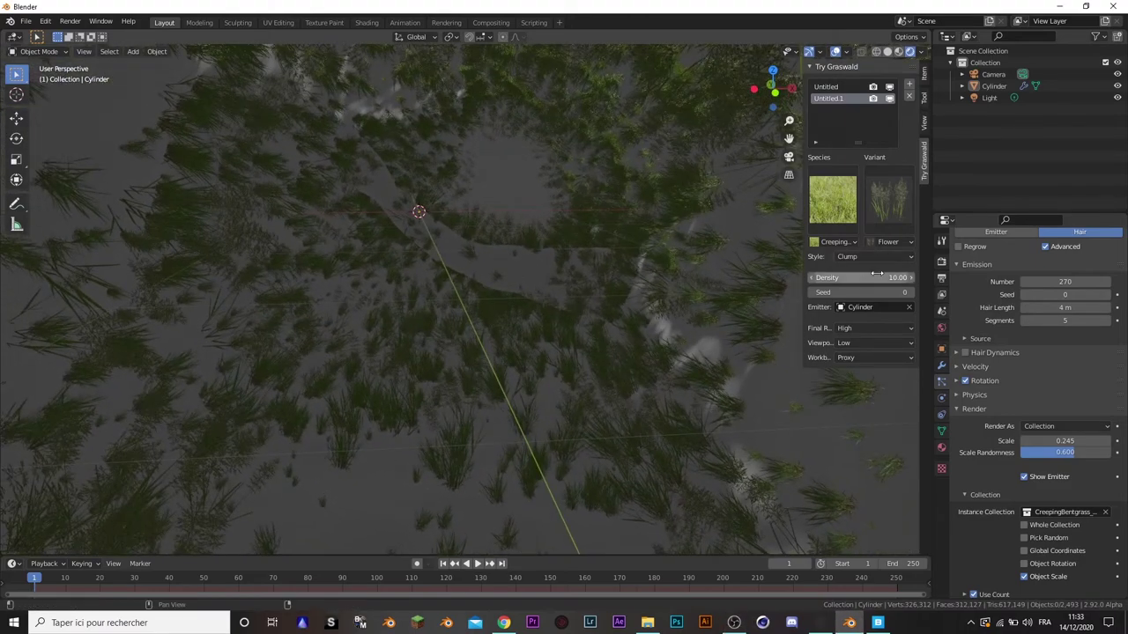
{"action": "left_click", "coordinate": [877, 277]}
{"action": "type", "text": "2"}
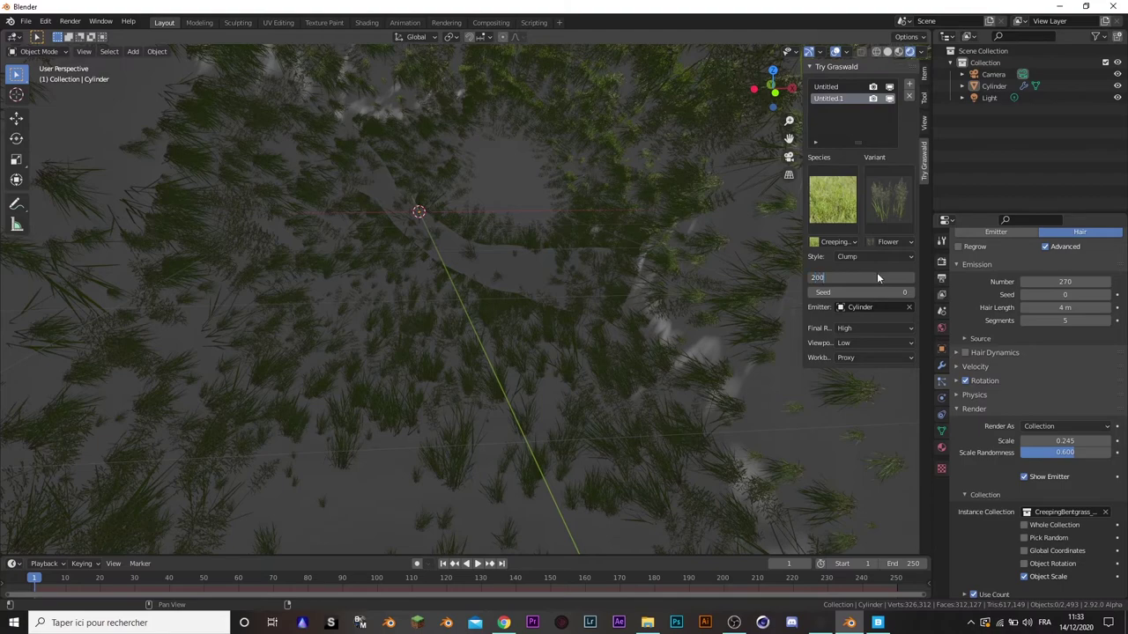
{"action": "key", "text": "Return"}
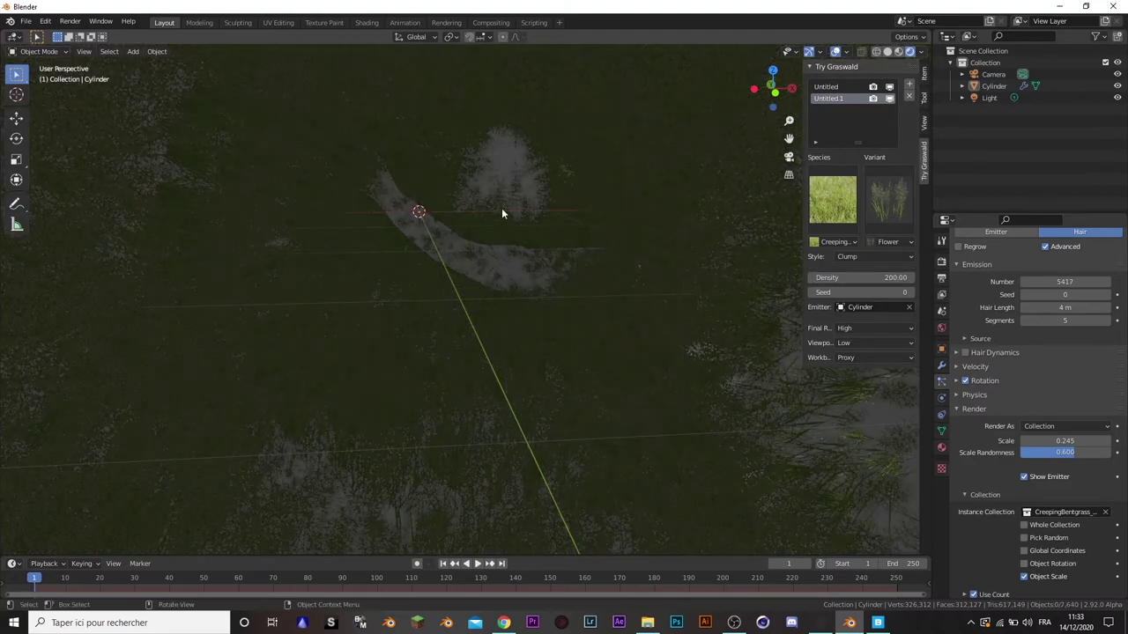
- Lower the Flower layer's density to 15 and hide the viewport overlays
{"action": "middle_click_drag", "start_coordinate": [513, 196], "coordinate": [528, 207]}
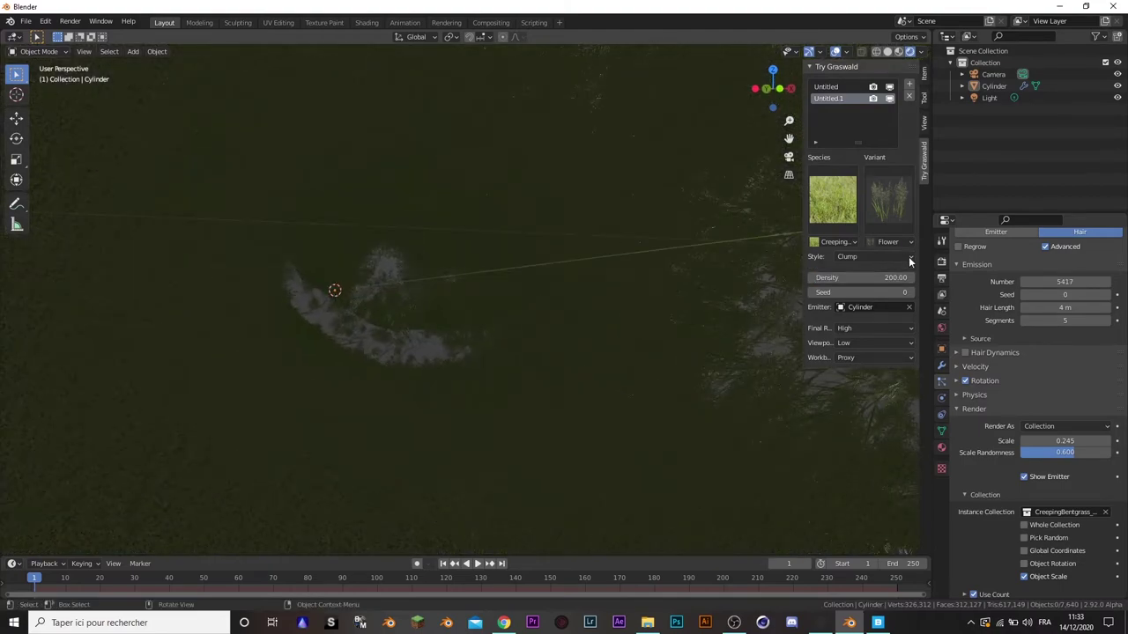
{"action": "left_click", "coordinate": [891, 278]}
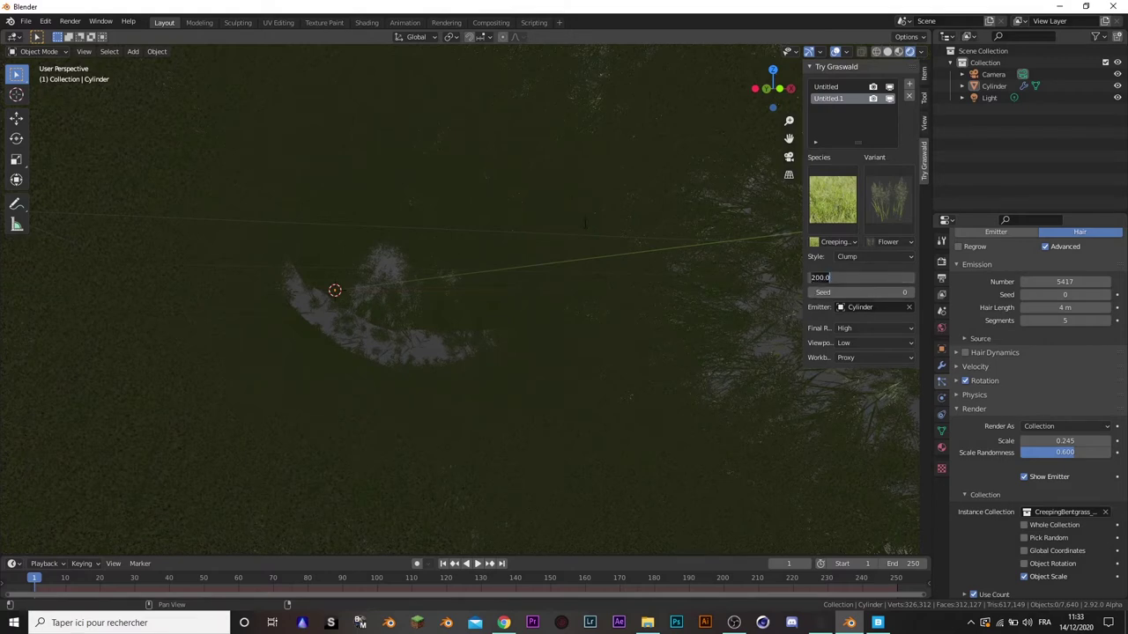
{"action": "type", "text": "15"}
{"action": "key", "text": "Return"}
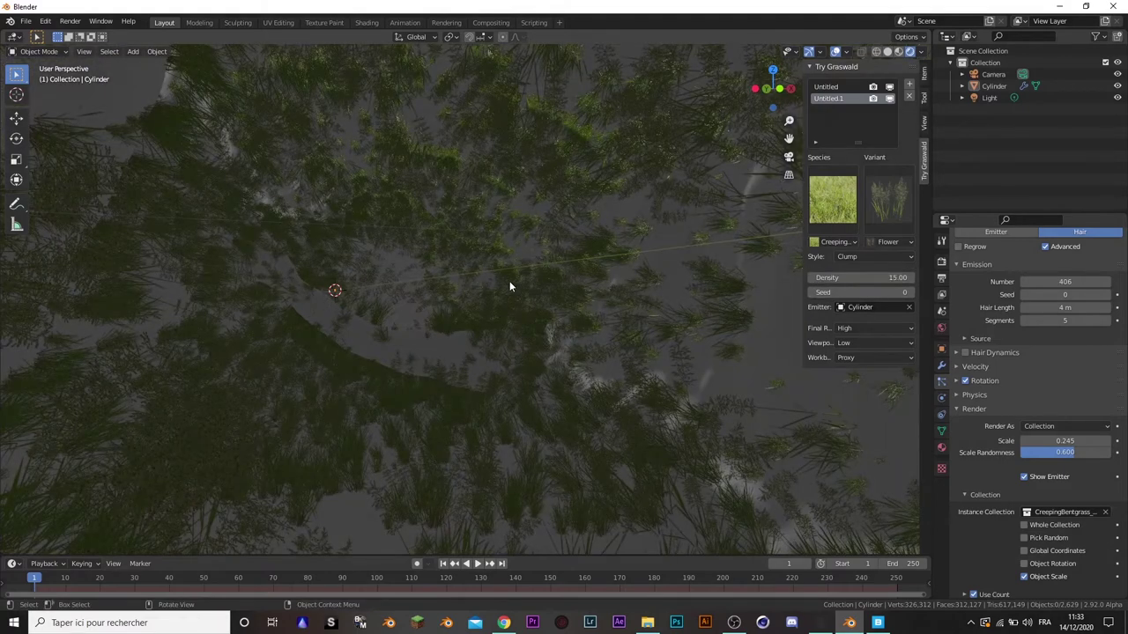
{"action": "mouse_move", "coordinate": [509, 287]}
{"action": "middle_mouse_down"}
{"action": "mouse_move", "coordinate": [529, 297]}
{"action": "mouse_move", "coordinate": [502, 295]}
{"action": "middle_mouse_up"}
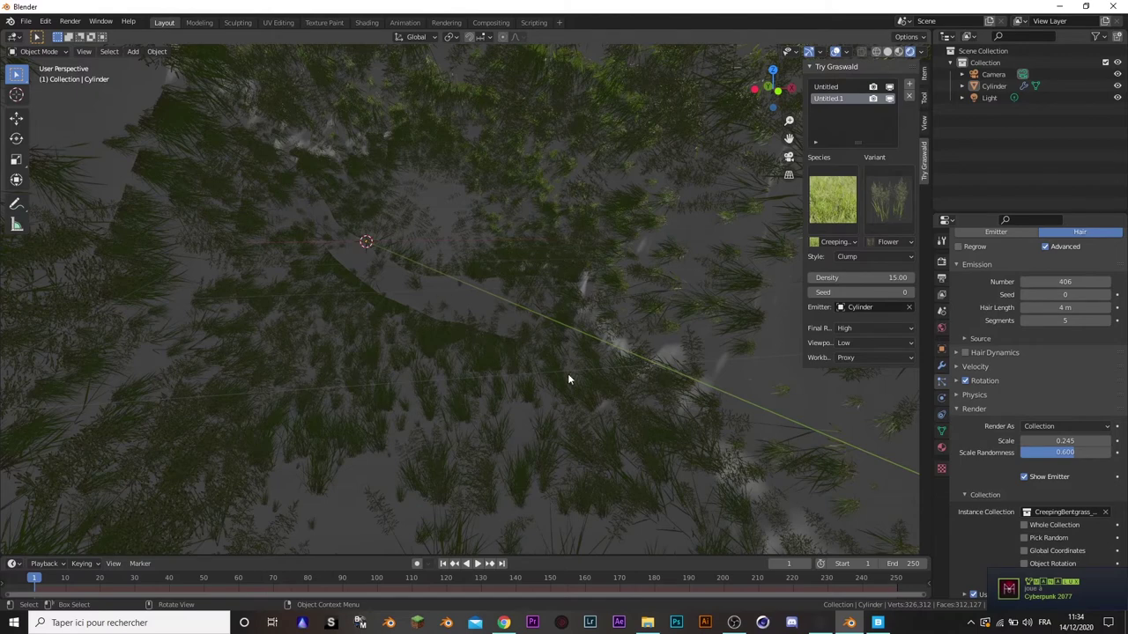
{"action": "left_click", "coordinate": [837, 51]}
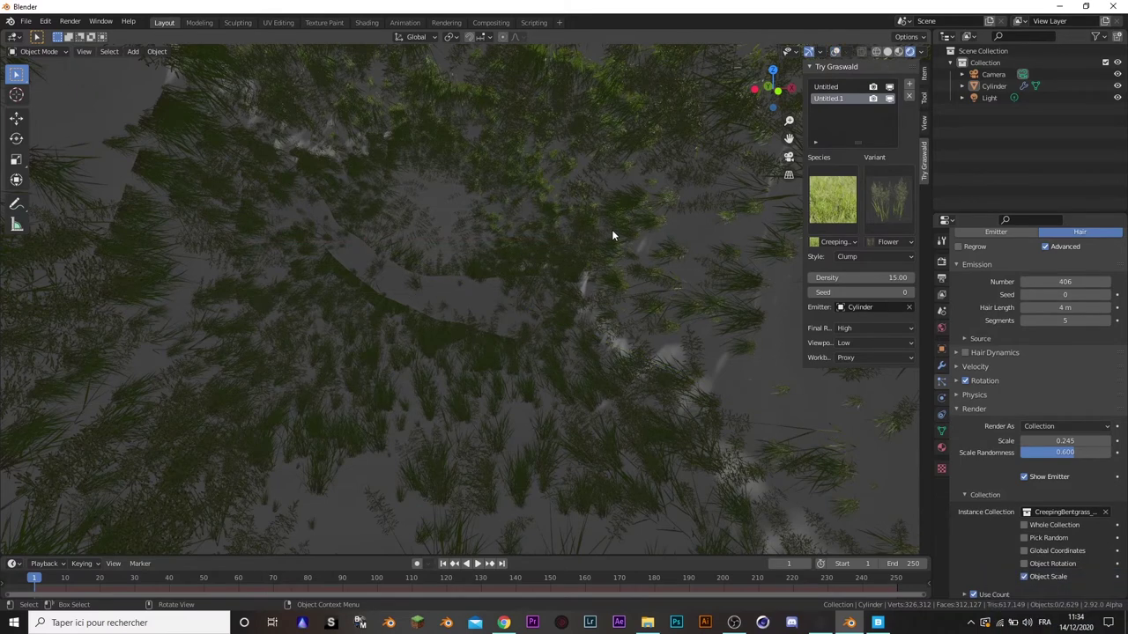
- Light the viewport preview with a sky HDRI at strength 0.135 instead of the scene world
{"action": "left_click", "coordinate": [922, 52]}
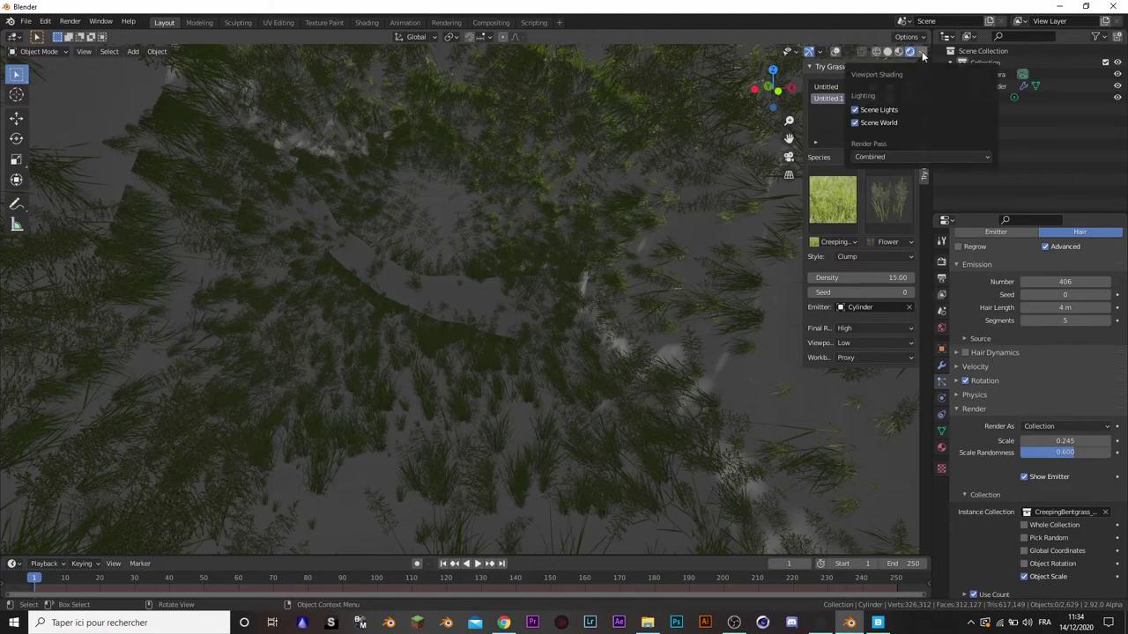
{"action": "left_click", "coordinate": [854, 122]}
{"action": "left_click", "coordinate": [906, 161]}
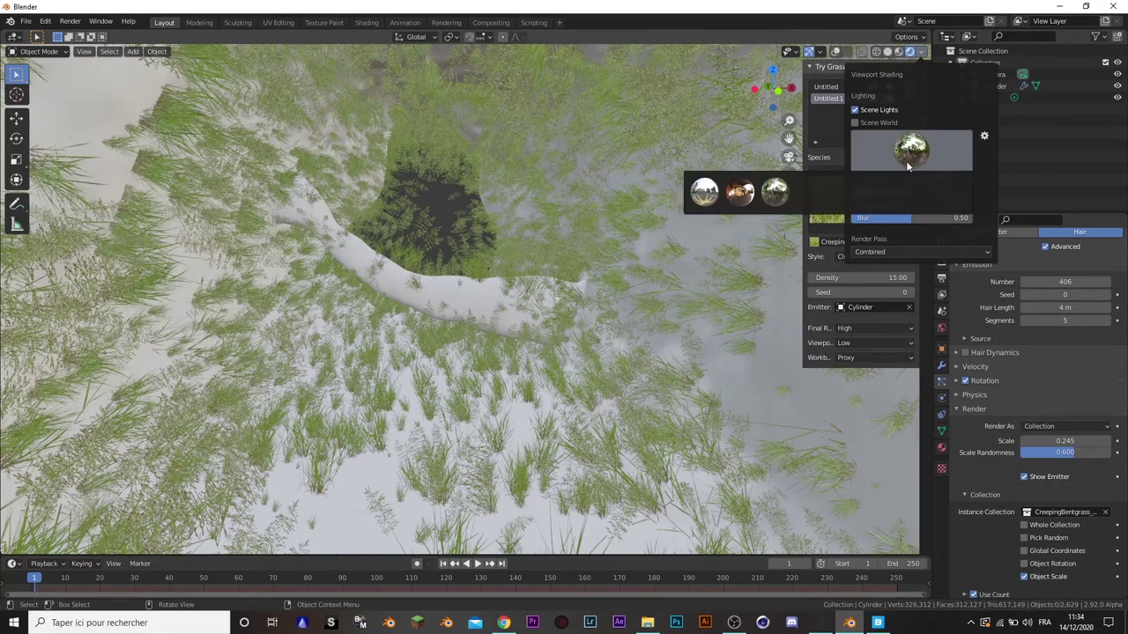
{"action": "left_click", "coordinate": [915, 191]}
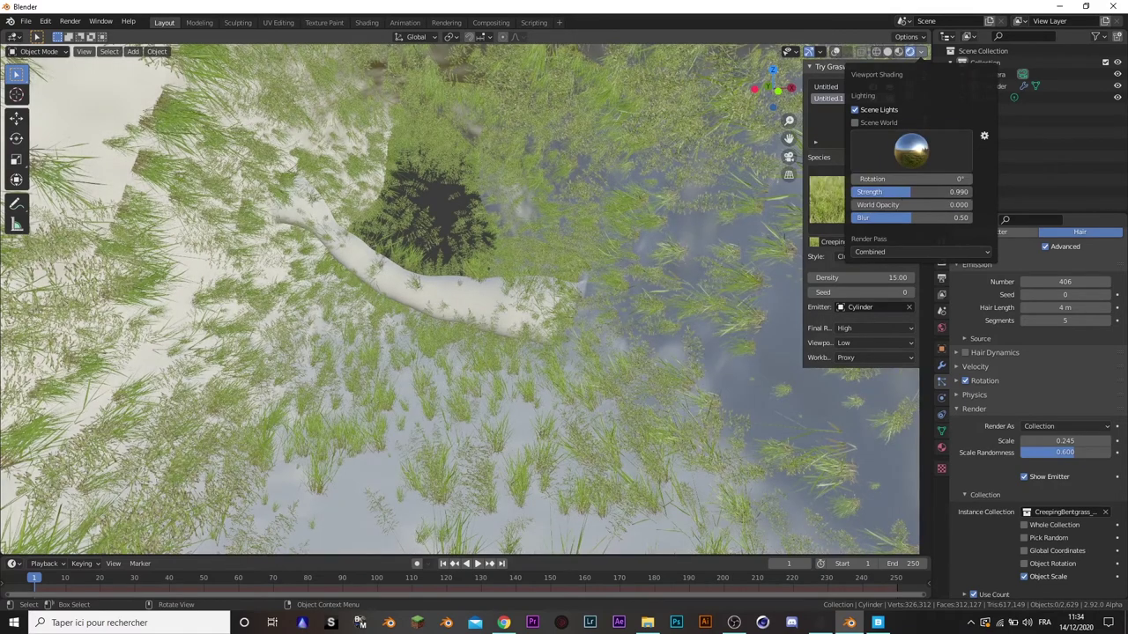
{"action": "left_click_drag", "start_coordinate": [915, 191], "coordinate": [868, 191]}
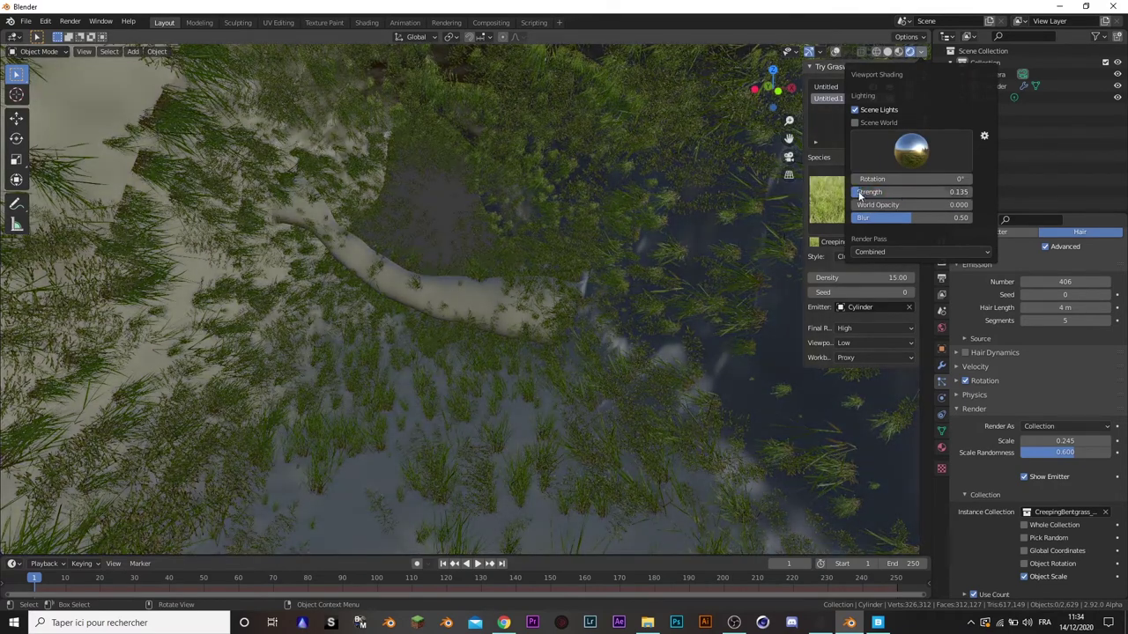
{"action": "left_click", "coordinate": [989, 98]}
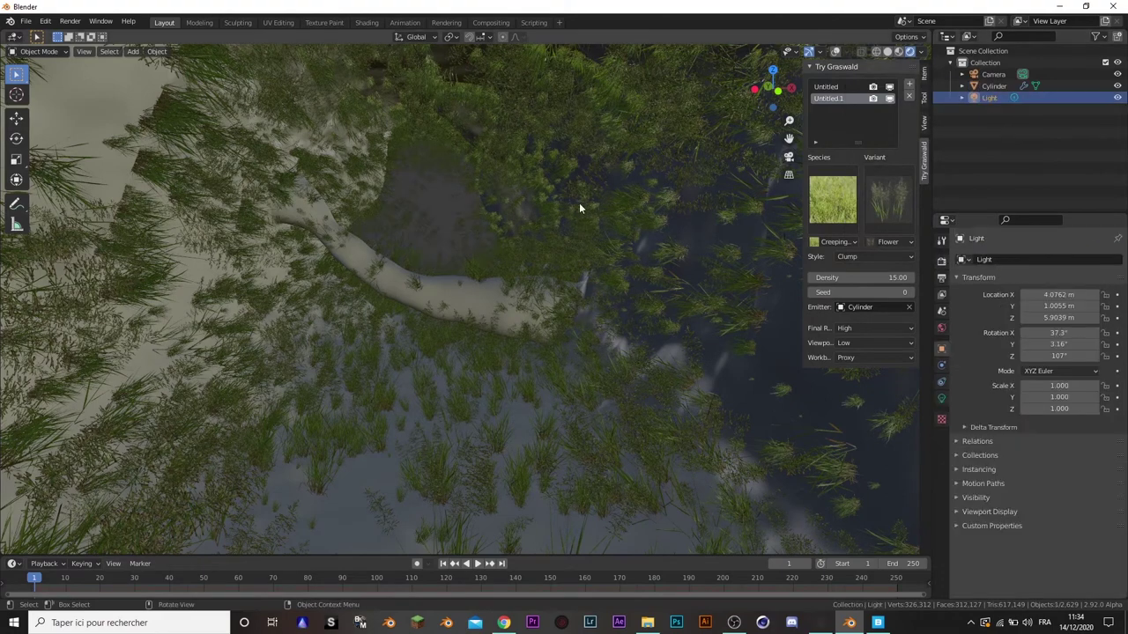
- Move the light inside the cylinder to X 1.5196, Y 5.3684, Z -0.040468 m
{"action": "key", "text": "Home"}
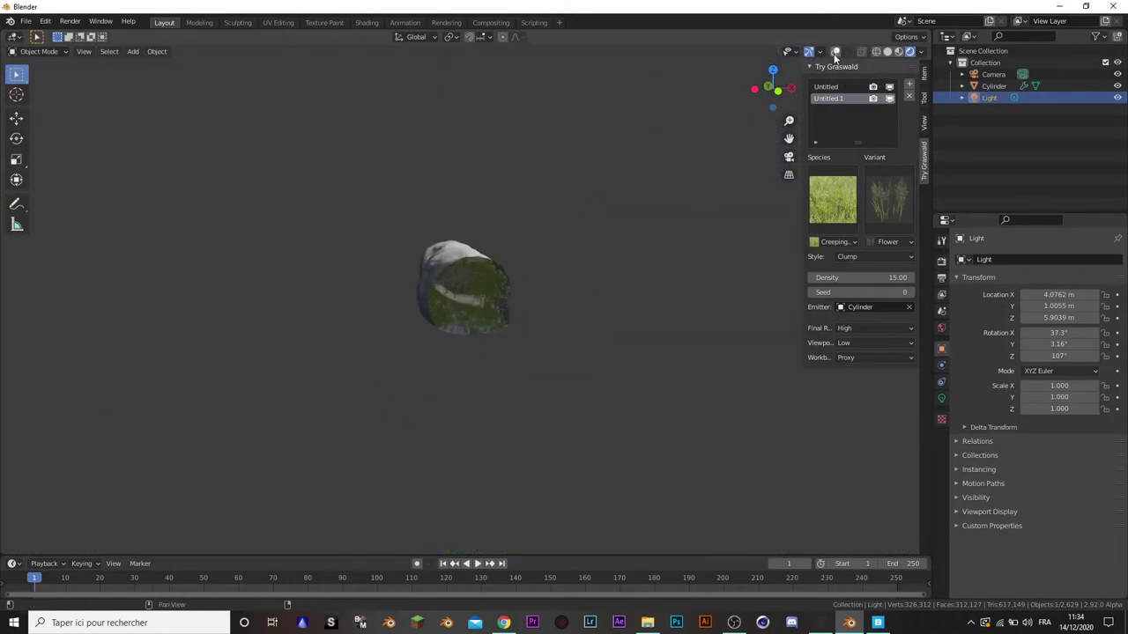
{"action": "left_click", "coordinate": [835, 52]}
{"action": "key", "text": "KP_Decimal"}
{"action": "key", "text": "g"}
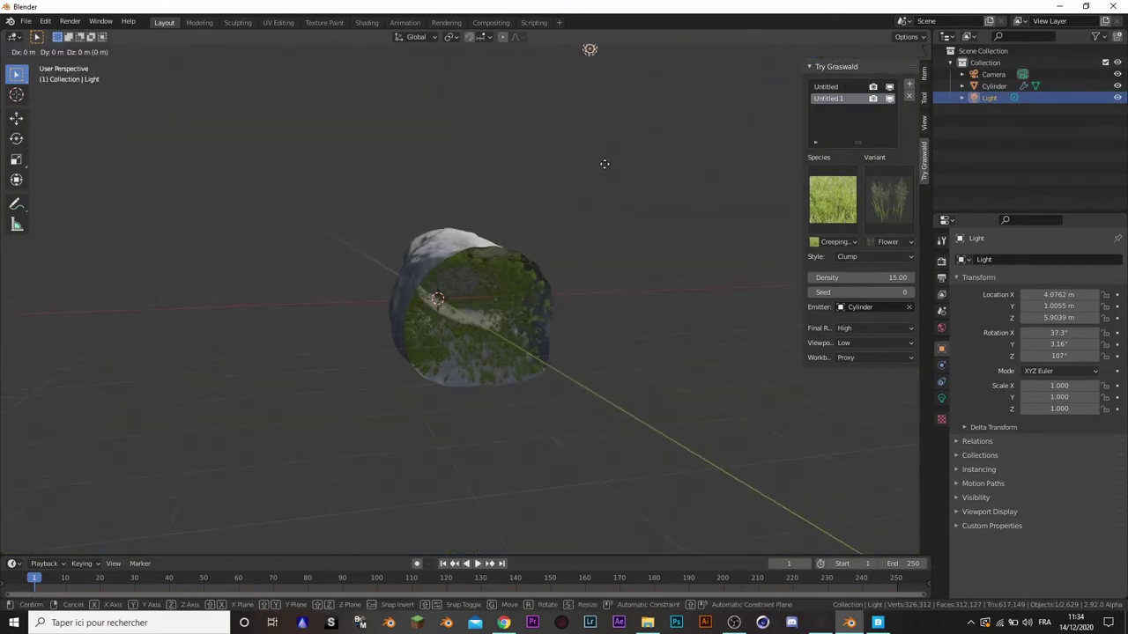
{"action": "left_click", "coordinate": [604, 164]}
{"action": "middle_click_drag", "start_coordinate": [604, 164], "coordinate": [578, 346]}
{"action": "key", "text": "g"}
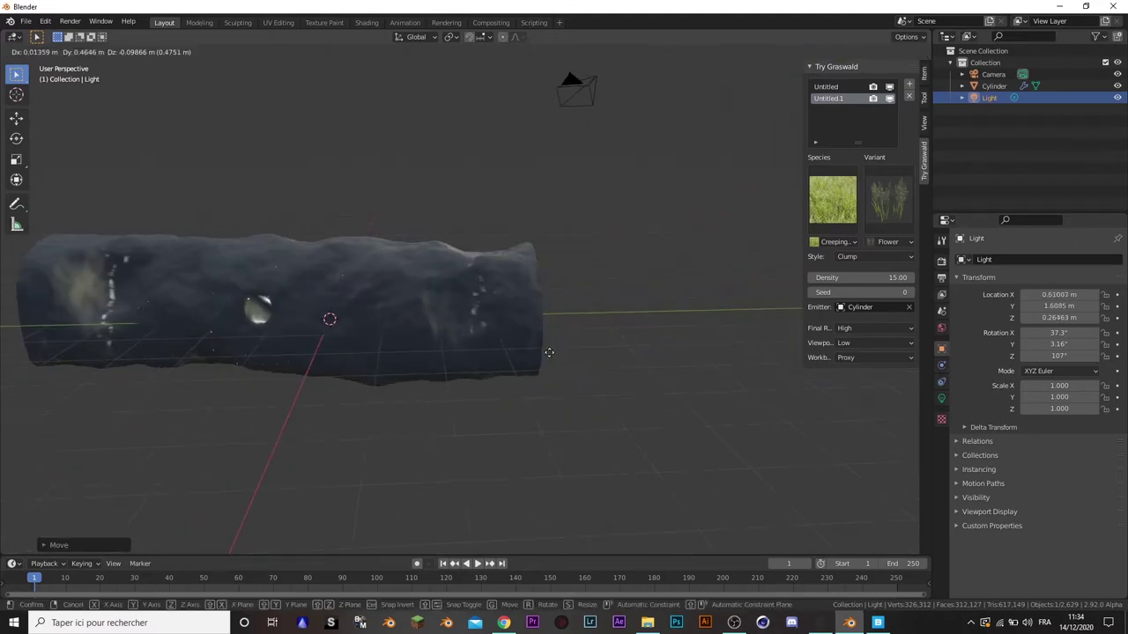
{"action": "left_click", "coordinate": [393, 355]}
{"action": "mouse_move", "coordinate": [393, 355]}
{"action": "middle_mouse_down"}
{"action": "mouse_move", "coordinate": [546, 289]}
{"action": "mouse_move", "coordinate": [457, 282]}
{"action": "middle_mouse_up"}
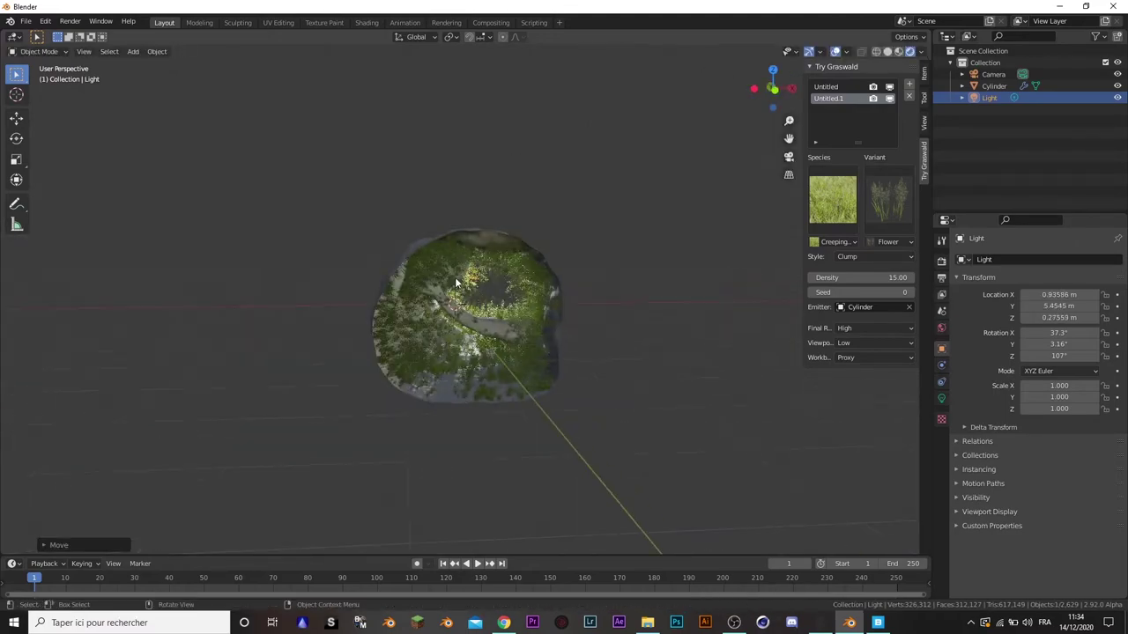
- Inspect the brightened cylinder interior from several angles, then bring up Quixel Bridge
{"action": "scroll", "coordinate": [457, 282], "scroll_direction": "up", "scroll_amount": 6}
{"action": "middle_click_drag", "start_coordinate": [535, 296], "coordinate": [506, 251], "text": "shift"}
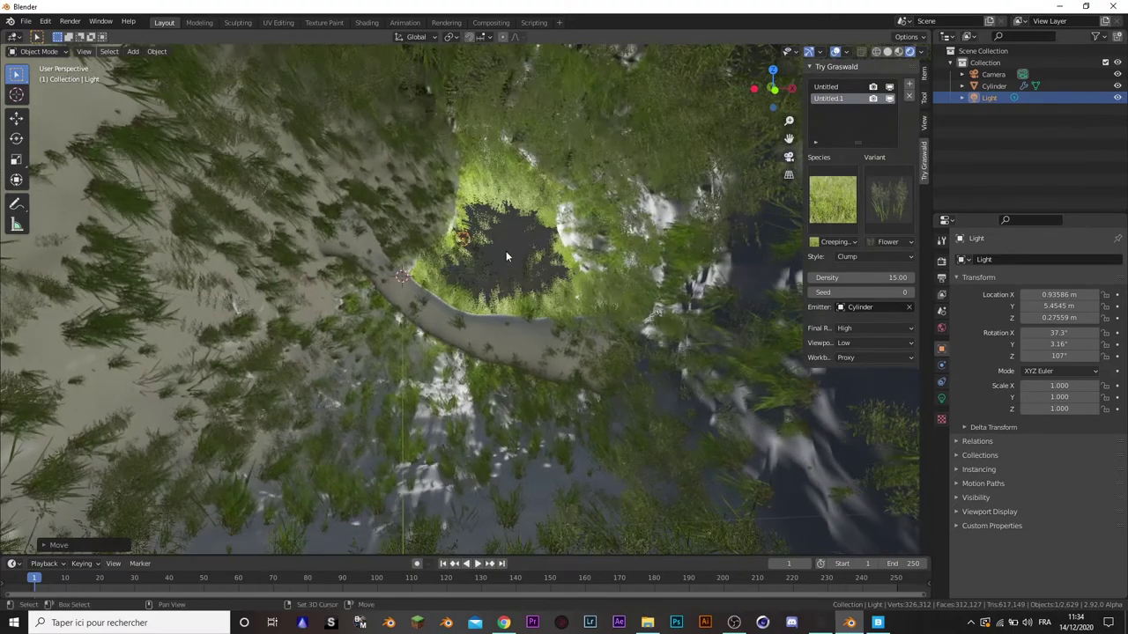
{"action": "scroll", "coordinate": [506, 251], "scroll_direction": "down", "scroll_amount": 3}
{"action": "scroll", "coordinate": [573, 291], "scroll_direction": "down", "scroll_amount": 5}
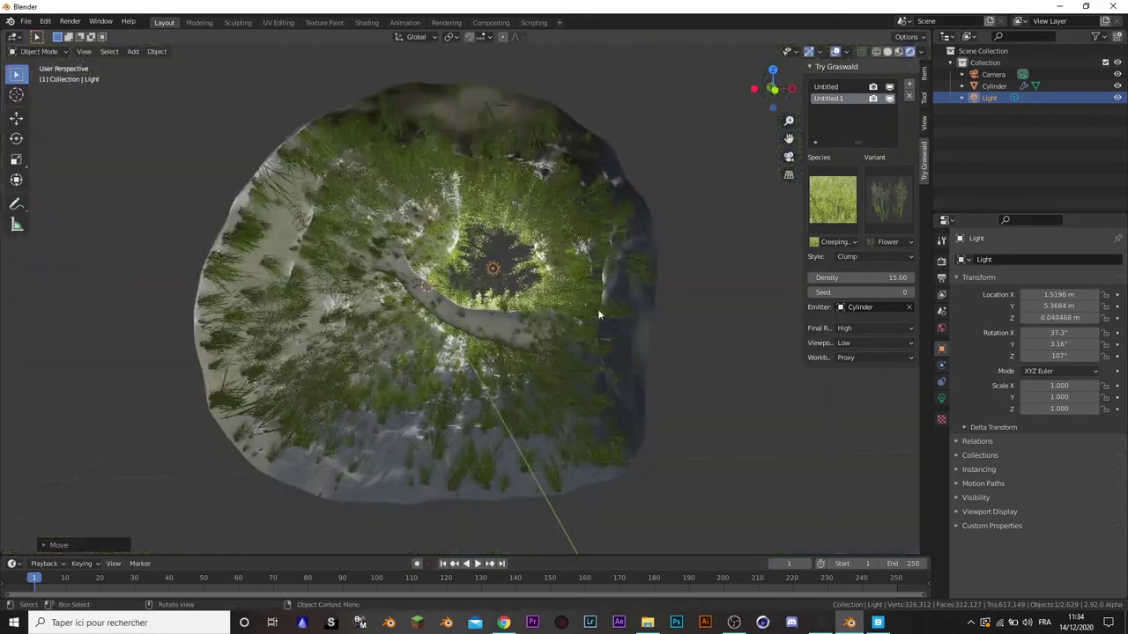
{"action": "left_click", "coordinate": [710, 312]}
{"action": "scroll", "coordinate": [710, 312], "scroll_direction": "up", "scroll_amount": 4}
{"action": "mouse_move", "coordinate": [710, 312]}
{"action": "middle_mouse_down"}
{"action": "mouse_move", "coordinate": [551, 216]}
{"action": "mouse_move", "coordinate": [511, 361]}
{"action": "mouse_move", "coordinate": [508, 324]}
{"action": "middle_mouse_up"}
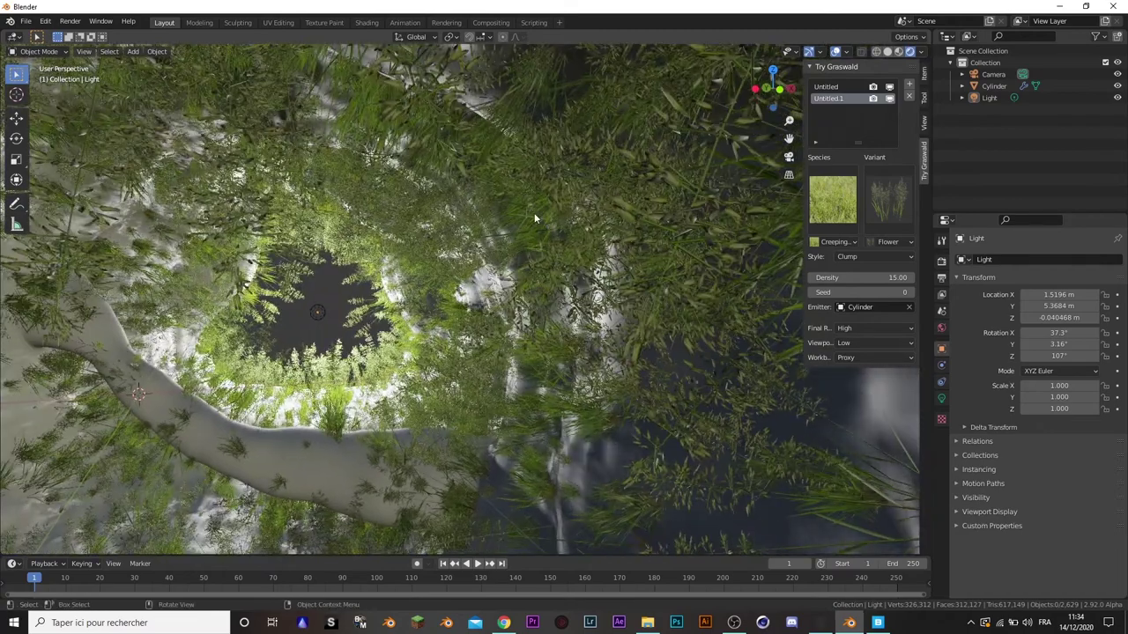
{"action": "mouse_move", "coordinate": [534, 213]}
{"action": "middle_mouse_down"}
{"action": "mouse_move", "coordinate": [447, 336]}
{"action": "mouse_move", "coordinate": [472, 291]}
{"action": "middle_mouse_up"}
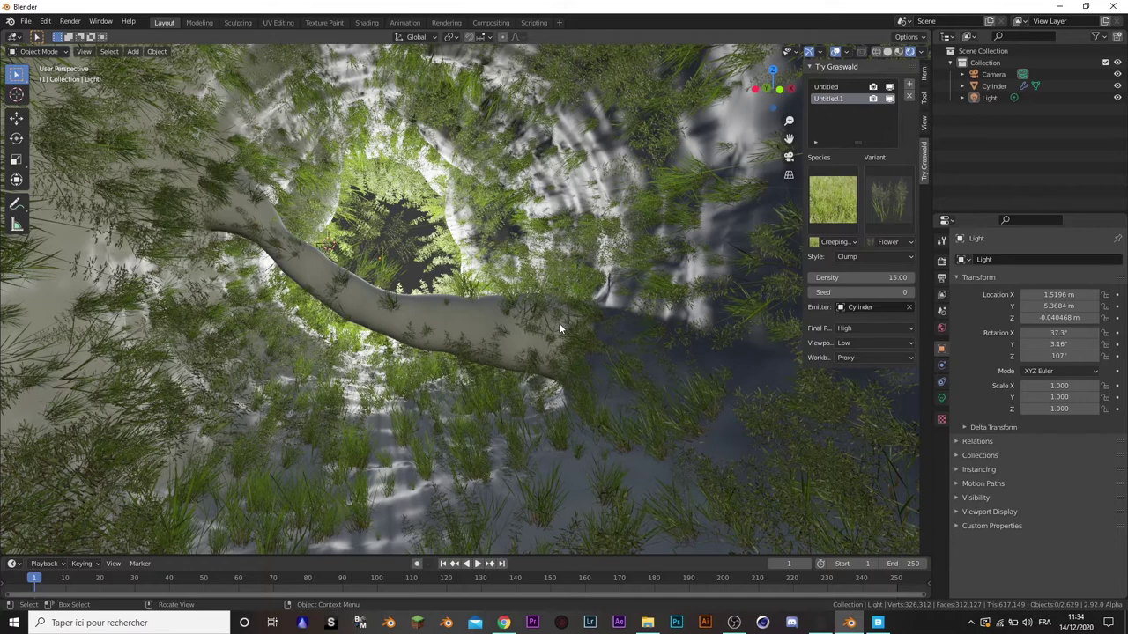
{"action": "middle_click_drag", "start_coordinate": [547, 334], "coordinate": [341, 300]}
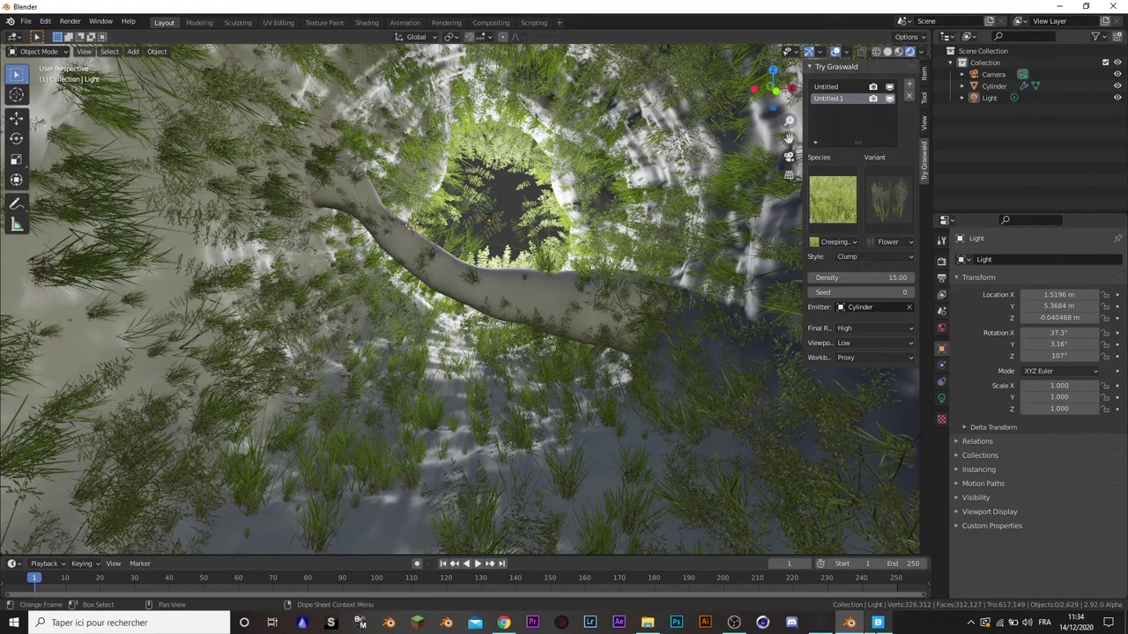
{"action": "left_click", "coordinate": [877, 622]}
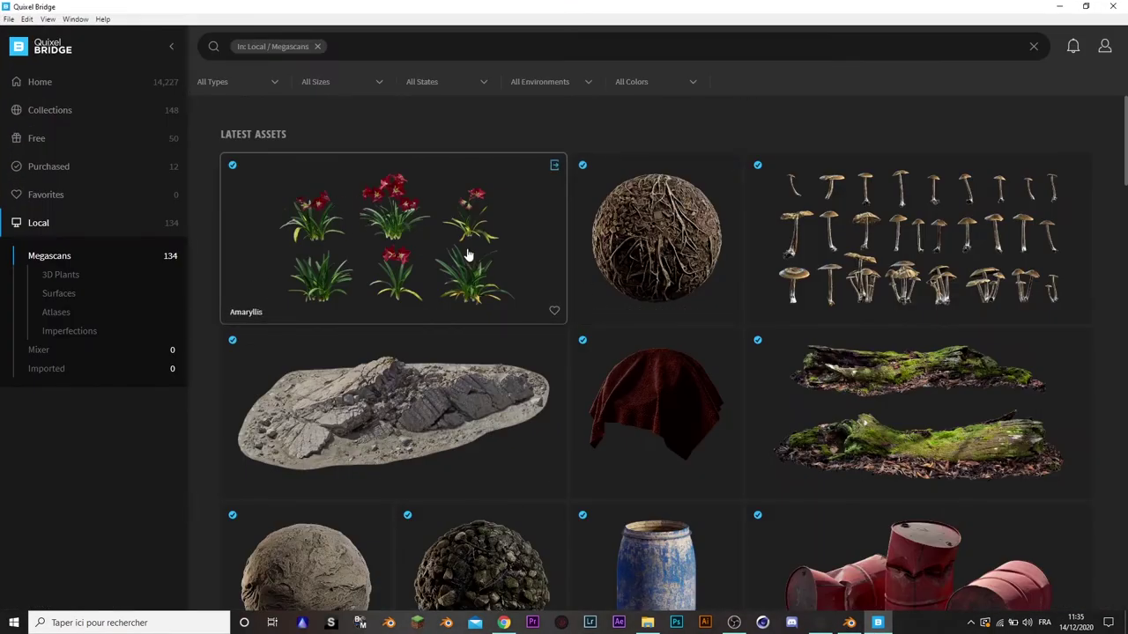
- Export the Amaryllis 3D plant from Quixel Bridge to Blender at 4K resolution
{"action": "left_click", "coordinate": [468, 255]}
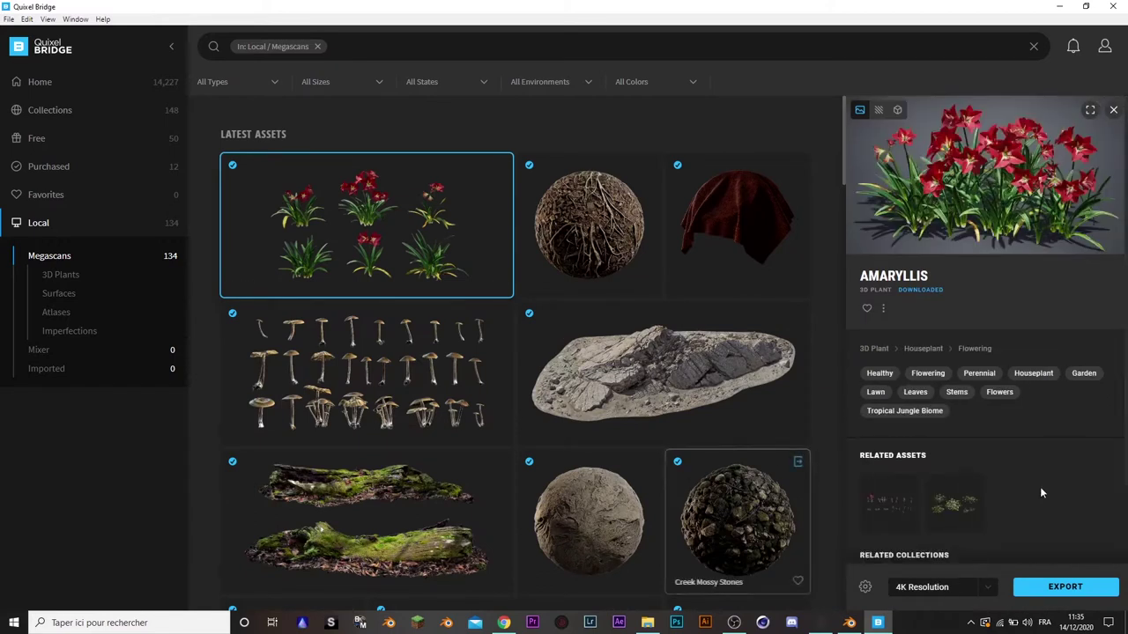
{"action": "left_click", "coordinate": [1065, 587]}
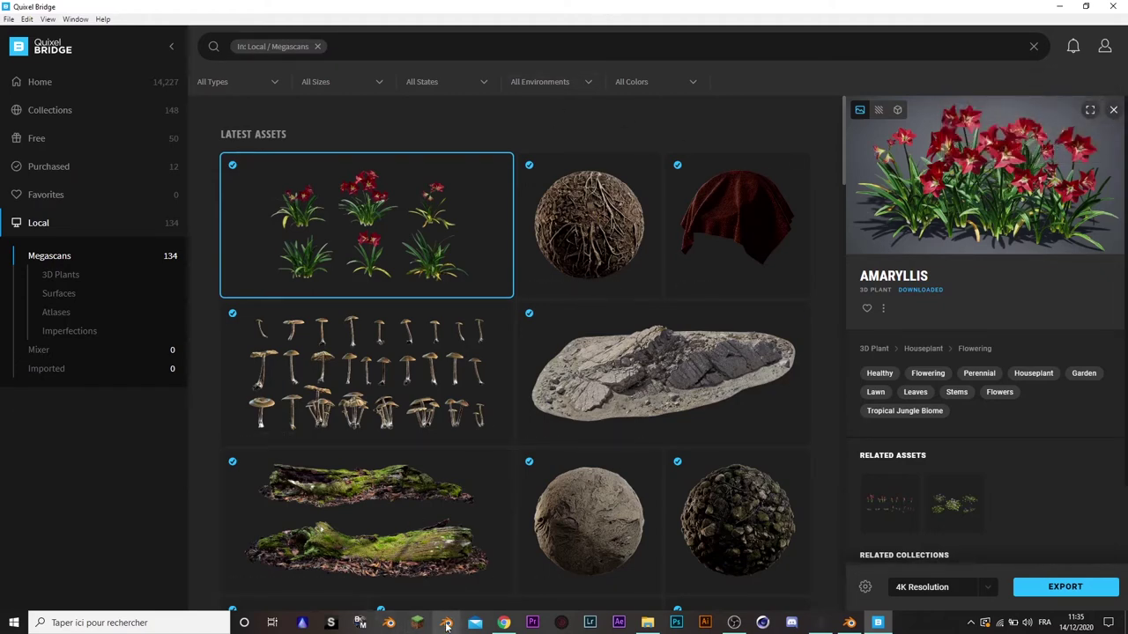
{"action": "double_click", "coordinate": [503, 13]}
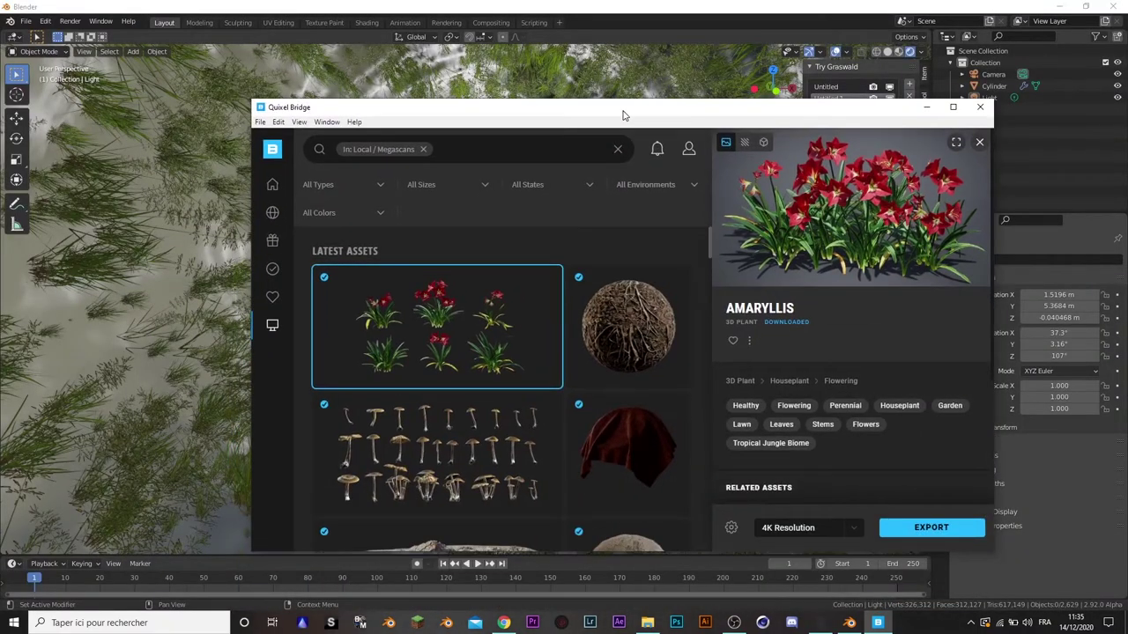
{"action": "left_click_drag", "start_coordinate": [622, 111], "coordinate": [732, 222]}
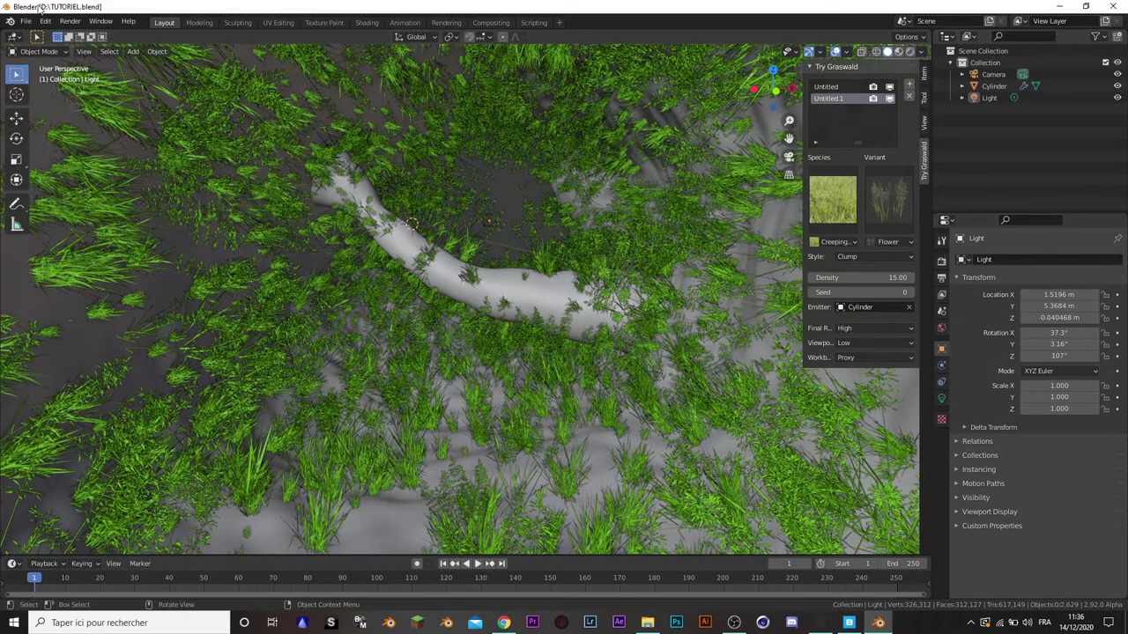
{"action": "key", "text": "alt+Tab"}
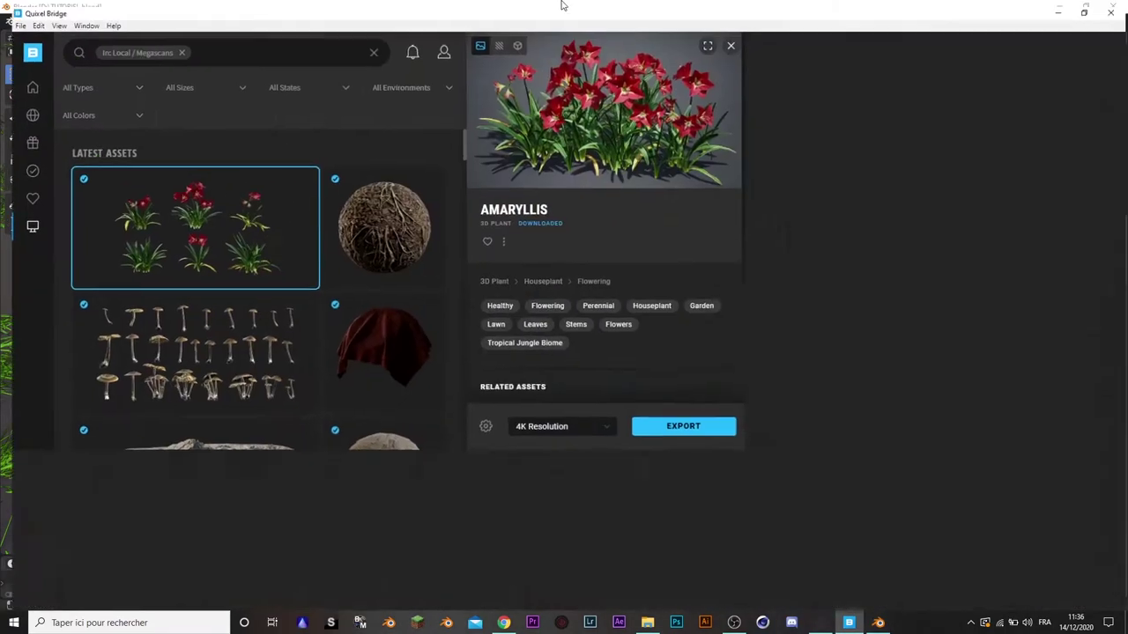
{"action": "left_click", "coordinate": [1055, 590]}
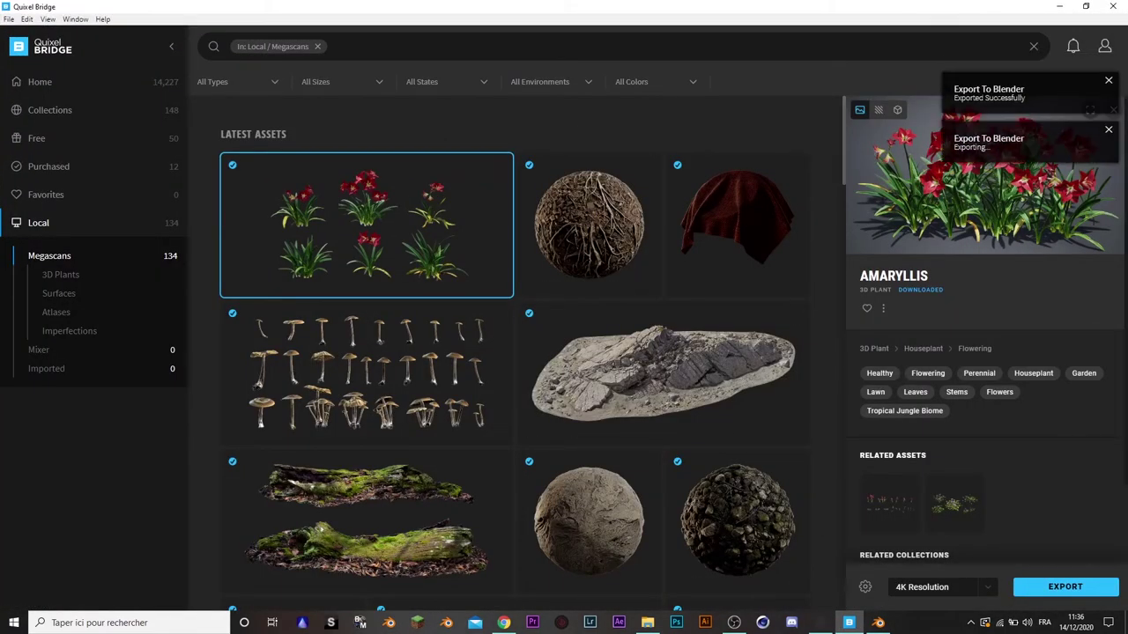
- Select the eight imported Amaryllis plants and move them off to the lower left
{"action": "key", "text": "alt+Tab"}
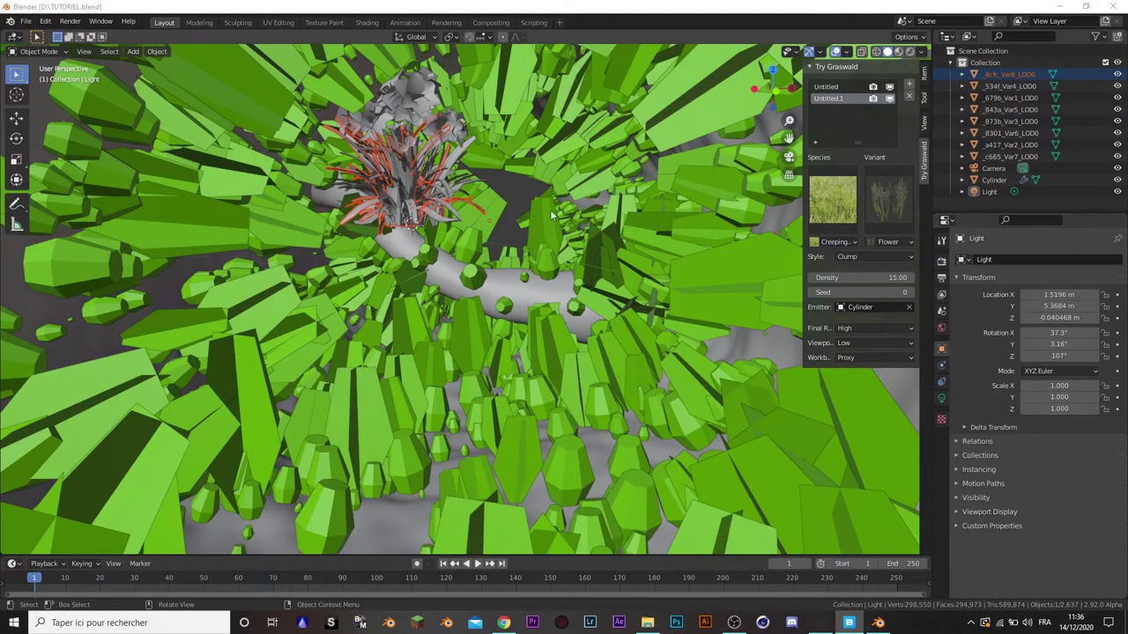
{"action": "middle_click_drag", "start_coordinate": [476, 238], "coordinate": [433, 214]}
{"action": "scroll", "coordinate": [433, 214], "scroll_direction": "down", "scroll_amount": 3}
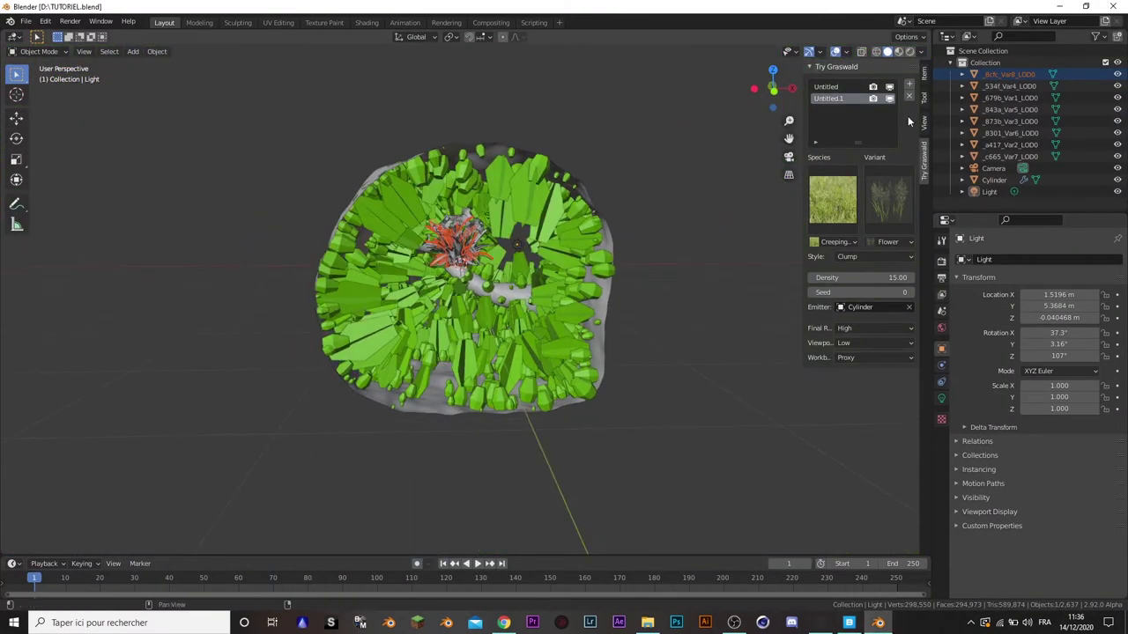
{"action": "left_click", "coordinate": [1011, 156]}
{"action": "key", "text": "g"}
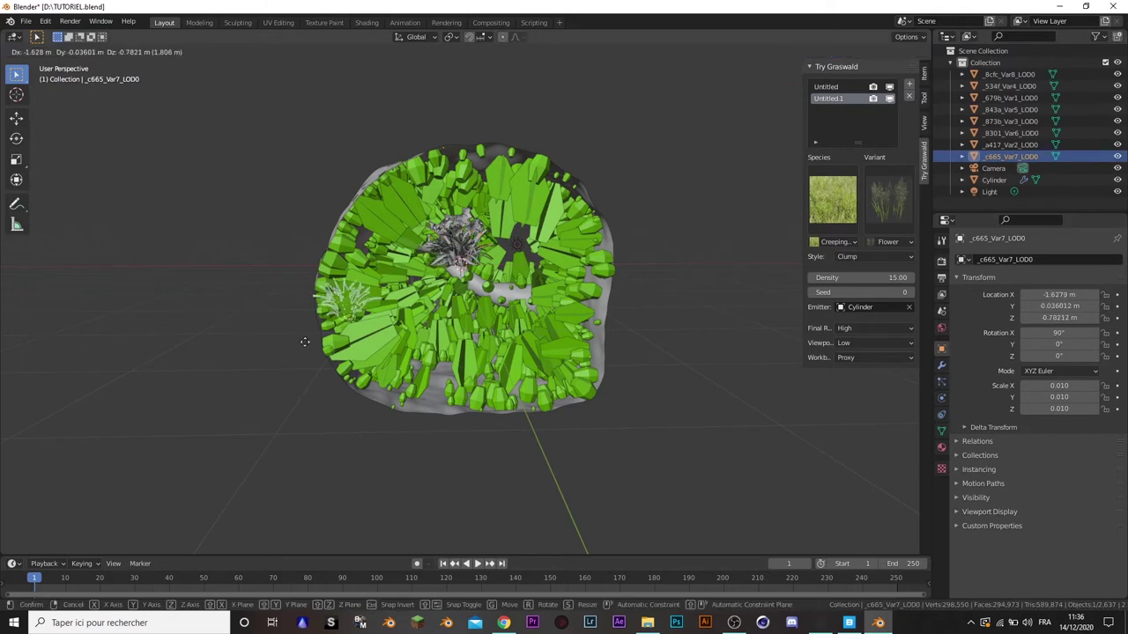
{"action": "right_click", "coordinate": [256, 377]}
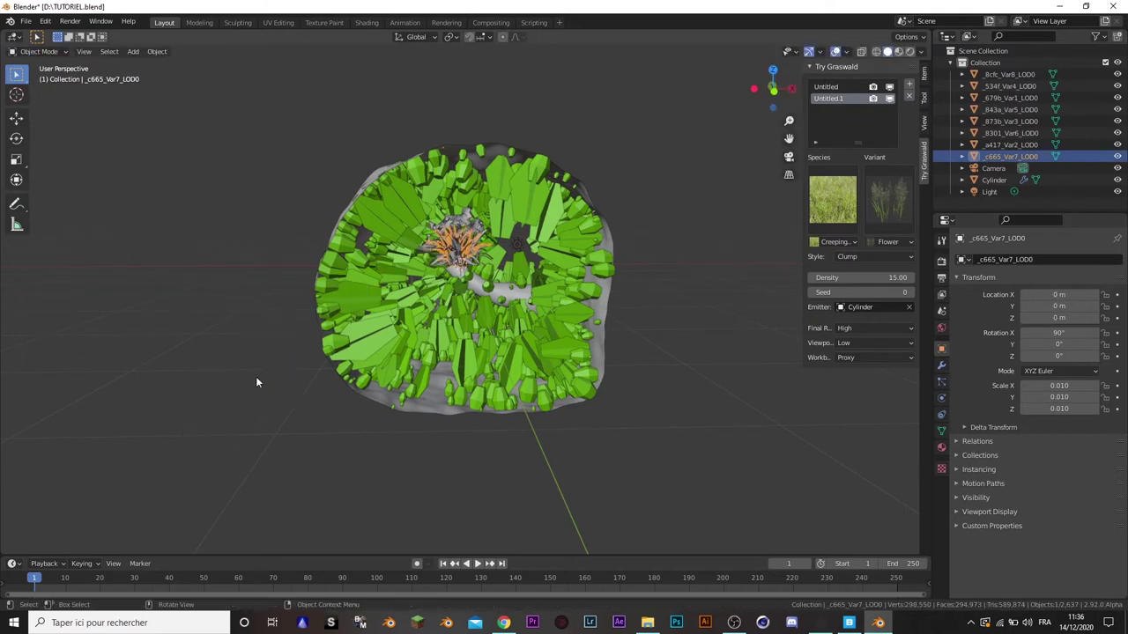
{"action": "left_click", "coordinate": [1021, 71]}
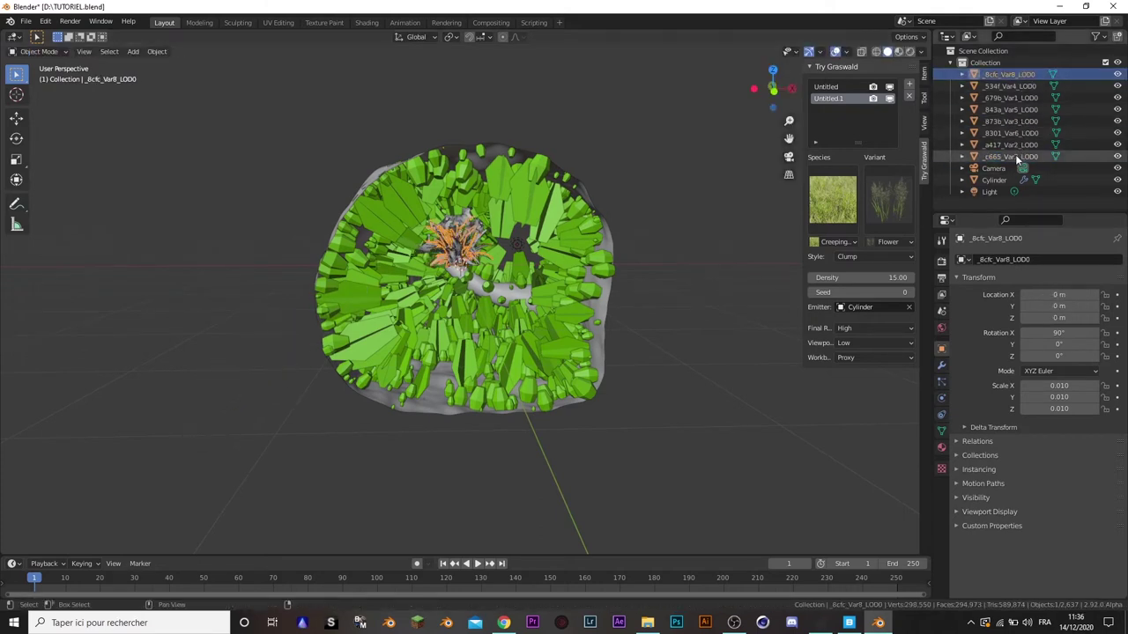
{"action": "left_click", "coordinate": [1013, 156], "text": "shift"}
{"action": "key", "text": "g"}
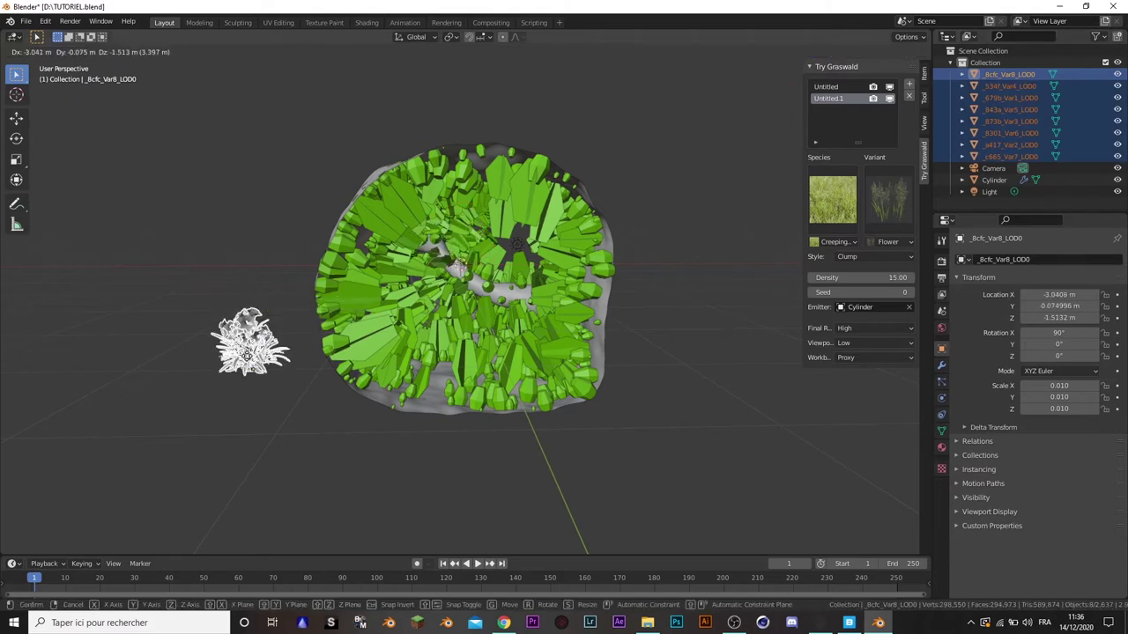
{"action": "left_click", "coordinate": [242, 357]}
{"action": "scroll", "coordinate": [318, 337], "scroll_direction": "up", "scroll_amount": 1}
{"action": "scroll", "coordinate": [257, 359], "scroll_direction": "up", "scroll_amount": 3}
{"action": "mouse_move", "coordinate": [256, 353]}
{"action": "middle_mouse_down"}
{"action": "mouse_move", "coordinate": [278, 343]}
{"action": "mouse_move", "coordinate": [257, 339]}
{"action": "middle_mouse_up"}
{"action": "left_click", "coordinate": [281, 342]}
- Put all eight LOD0 plant objects into a new collection named Plantes
{"action": "left_click", "coordinate": [735, 287]}
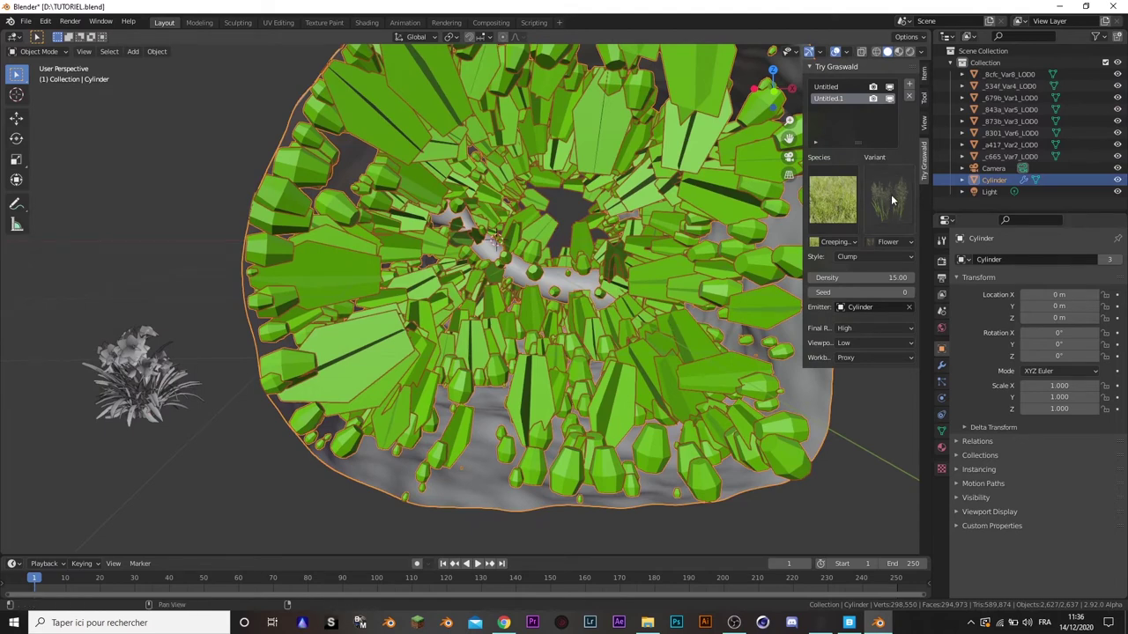
{"action": "left_click", "coordinate": [139, 353]}
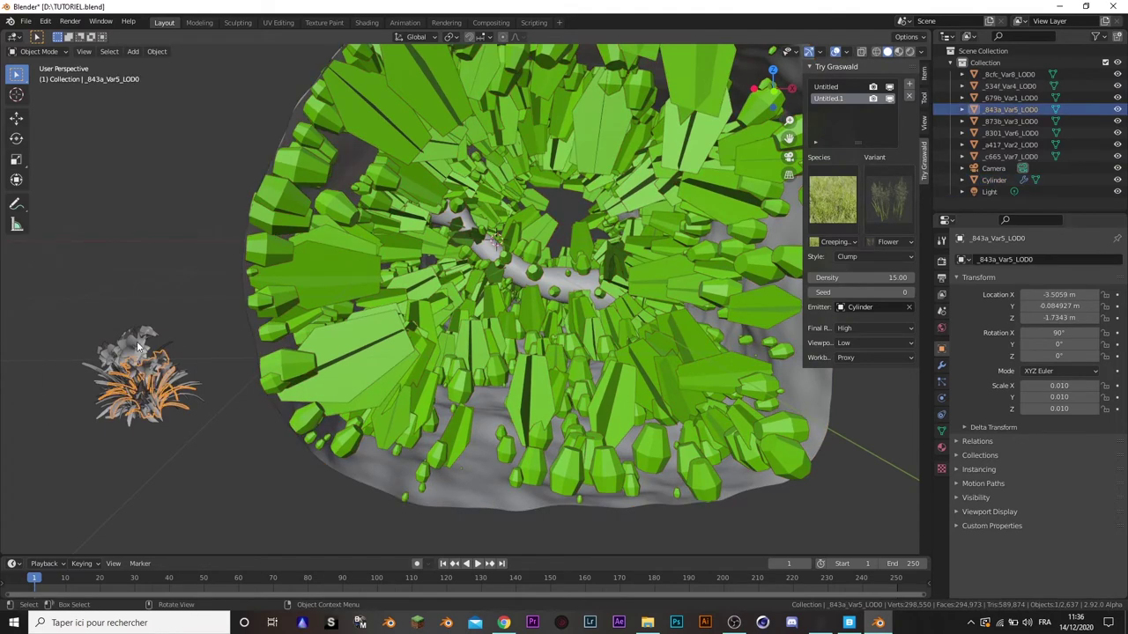
{"action": "left_click", "coordinate": [1038, 158]}
{"action": "left_click", "coordinate": [1027, 75], "text": "shift"}
{"action": "mouse_move", "coordinate": [333, 279]}
{"action": "middle_mouse_down"}
{"action": "mouse_move", "coordinate": [409, 278]}
{"action": "mouse_move", "coordinate": [502, 252]}
{"action": "middle_mouse_up"}
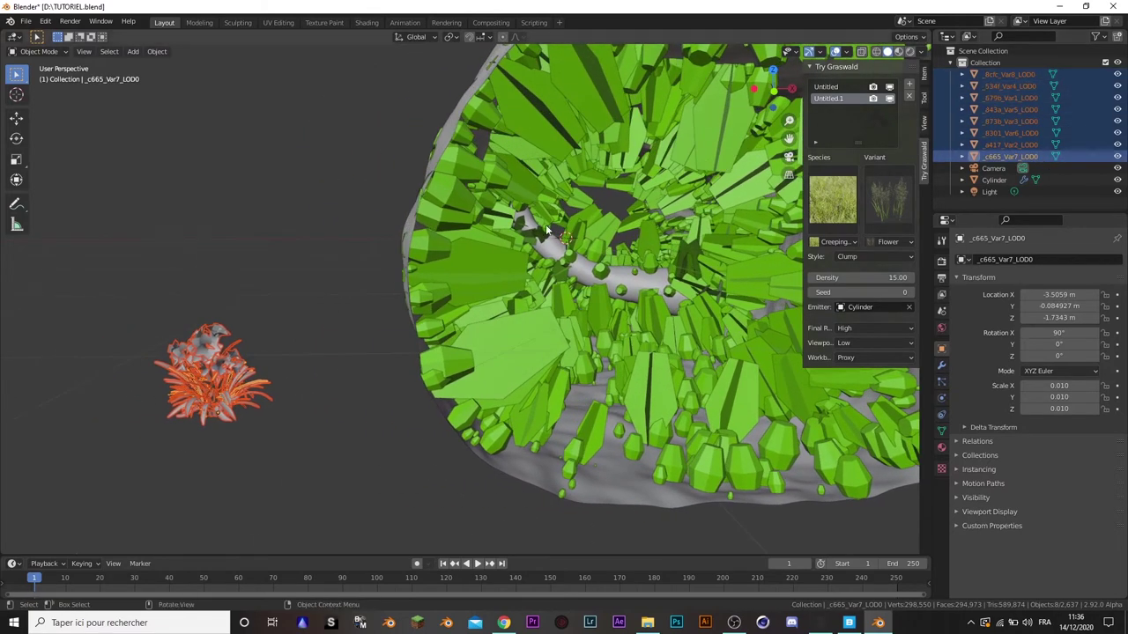
{"action": "key", "text": "m"}
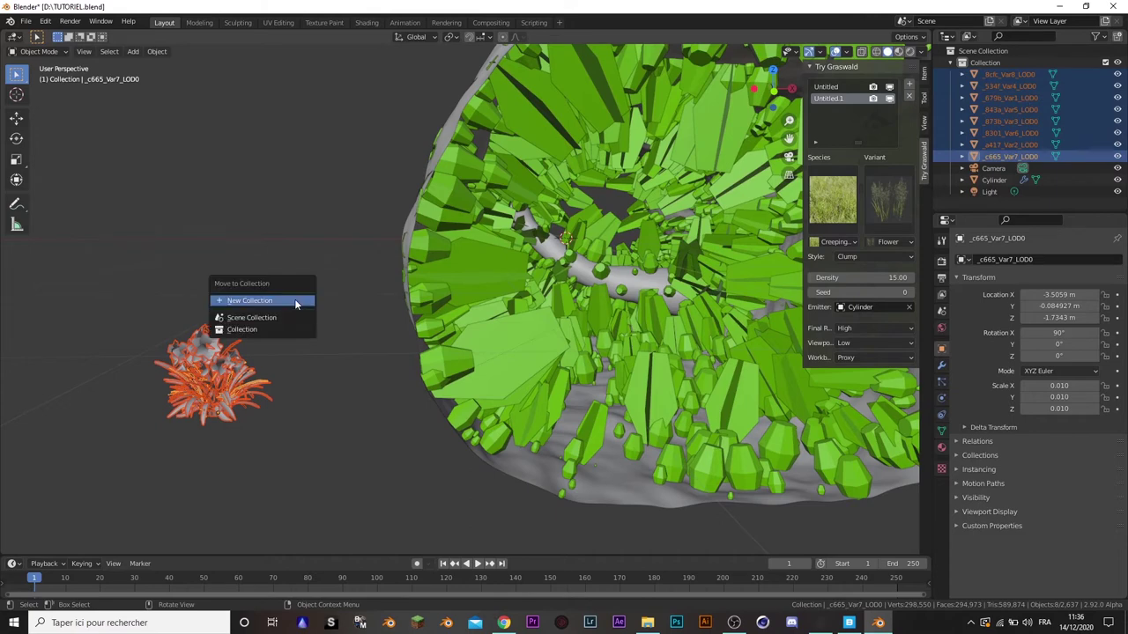
{"action": "left_click", "coordinate": [296, 304]}
{"action": "type", "text": "Plantes"}
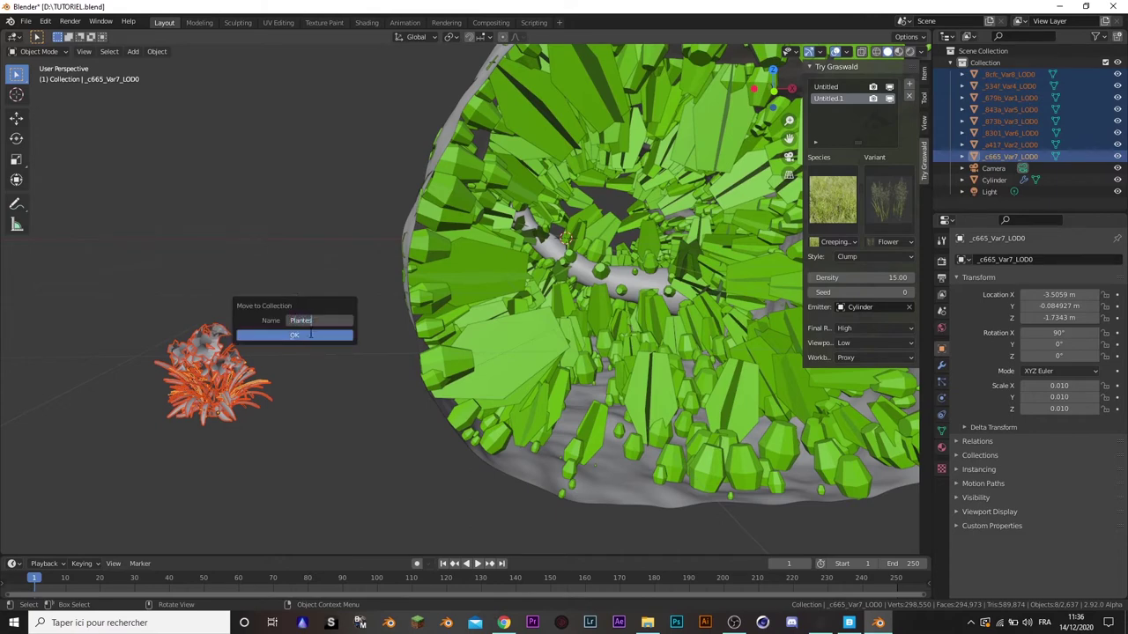
{"action": "left_click", "coordinate": [310, 334]}
{"action": "mouse_move", "coordinate": [375, 433]}
{"action": "middle_mouse_down"}
{"action": "mouse_move", "coordinate": [382, 374]}
{"action": "mouse_move", "coordinate": [458, 379]}
{"action": "middle_mouse_up"}
{"action": "left_click", "coordinate": [605, 274]}
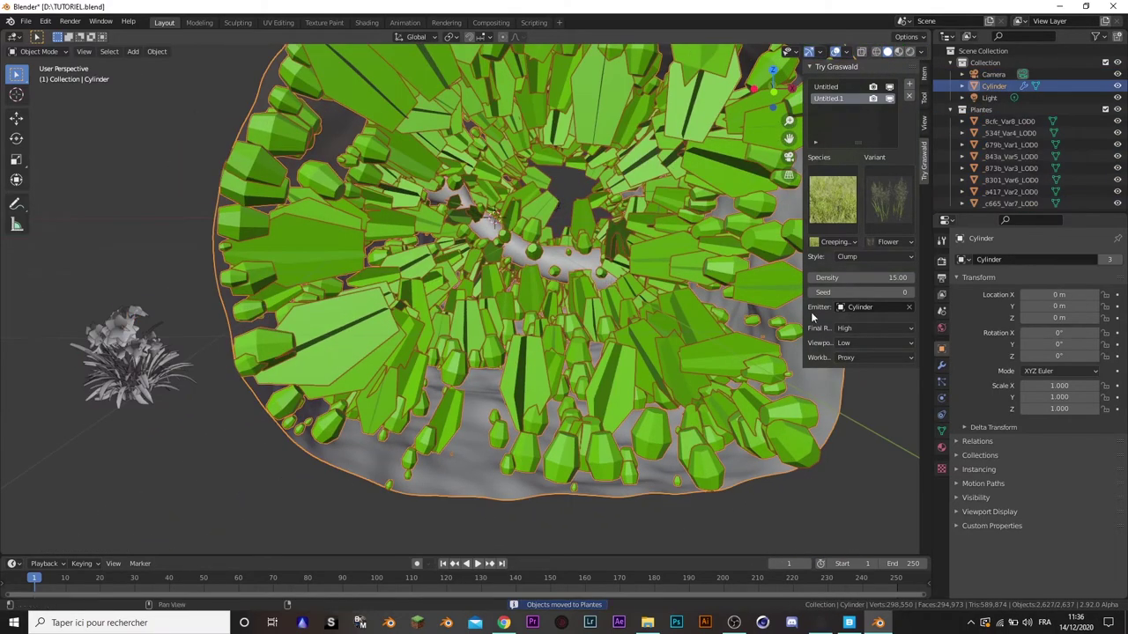
- Set the cylinder particles' Render Instance Collection to Plantes
{"action": "left_click", "coordinate": [941, 382]}
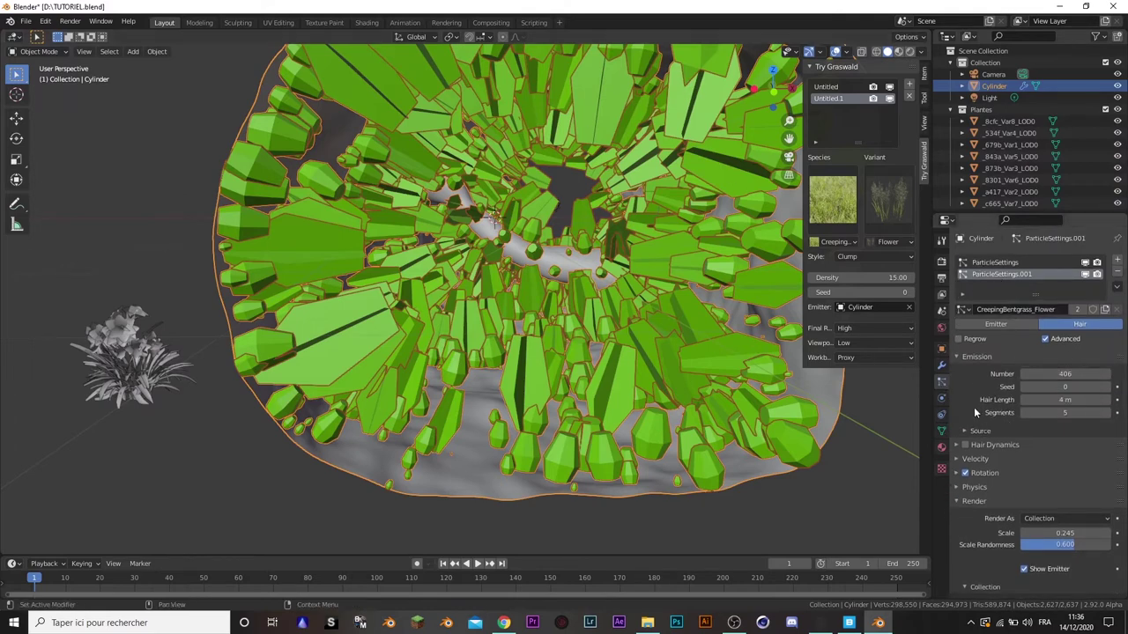
{"action": "scroll", "coordinate": [994, 402], "scroll_direction": "down", "scroll_amount": 3}
{"action": "scroll", "coordinate": [994, 406], "scroll_direction": "down", "scroll_amount": 1}
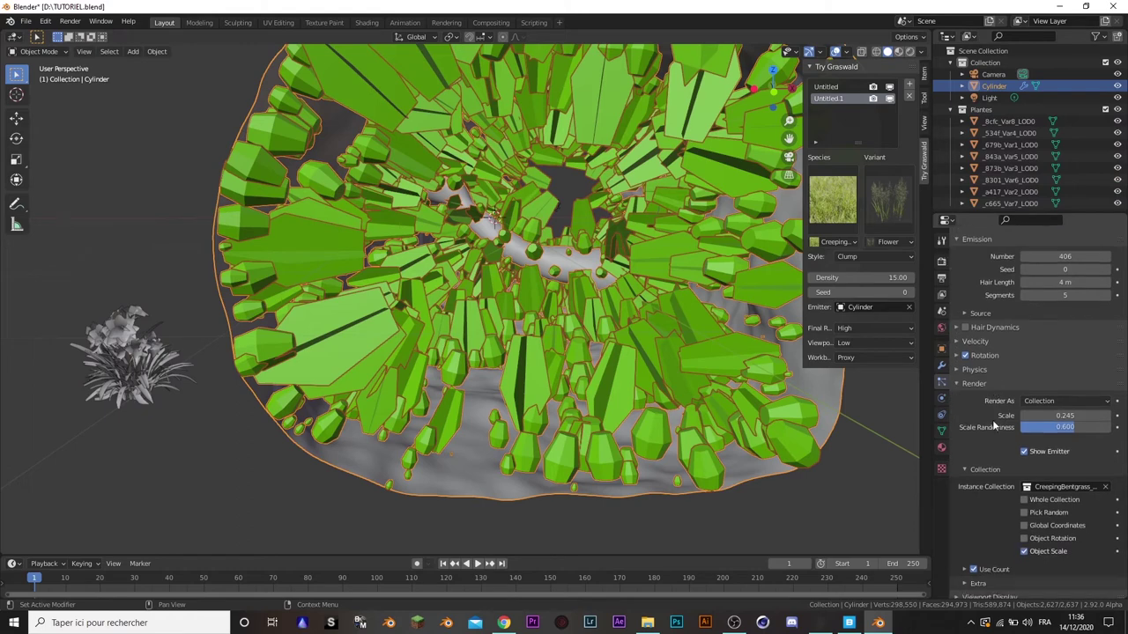
{"action": "scroll", "coordinate": [996, 424], "scroll_direction": "down", "scroll_amount": 1}
{"action": "left_click", "coordinate": [956, 359]}
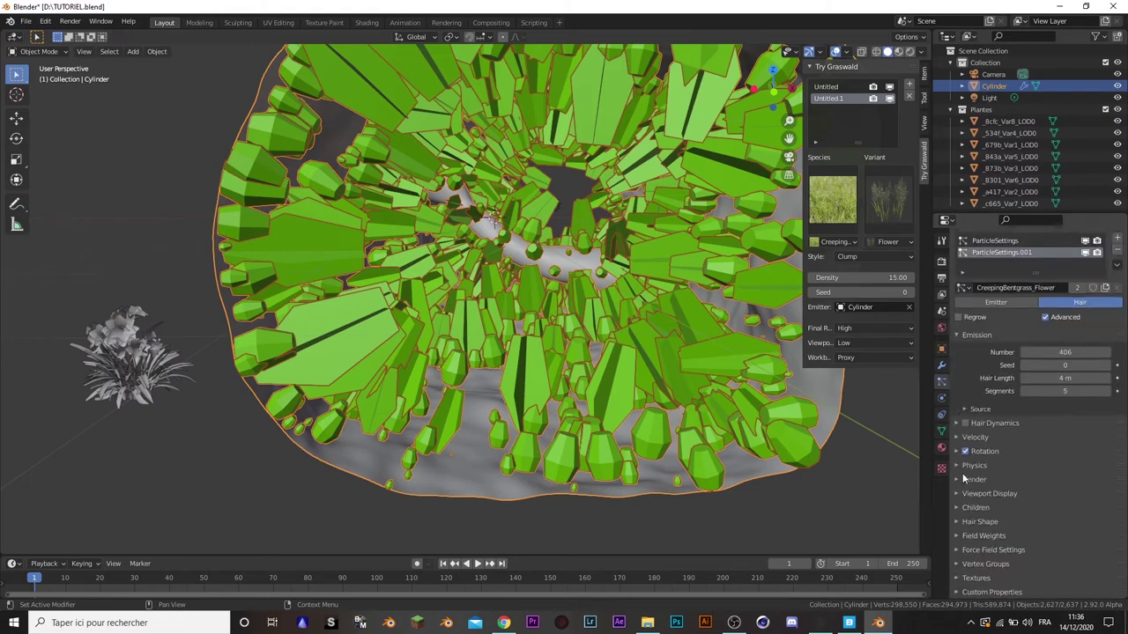
{"action": "left_click", "coordinate": [958, 482]}
{"action": "scroll", "coordinate": [960, 484], "scroll_direction": "down", "scroll_amount": 3}
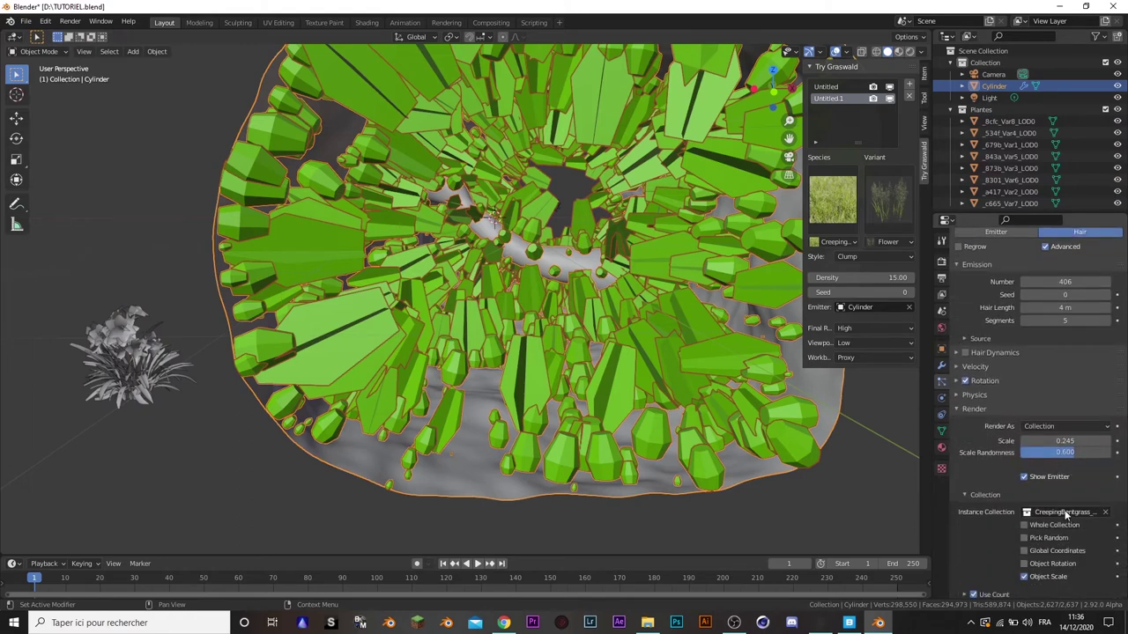
{"action": "scroll", "coordinate": [1108, 510], "scroll_direction": "down", "scroll_amount": 1}
{"action": "left_click", "coordinate": [1050, 489]}
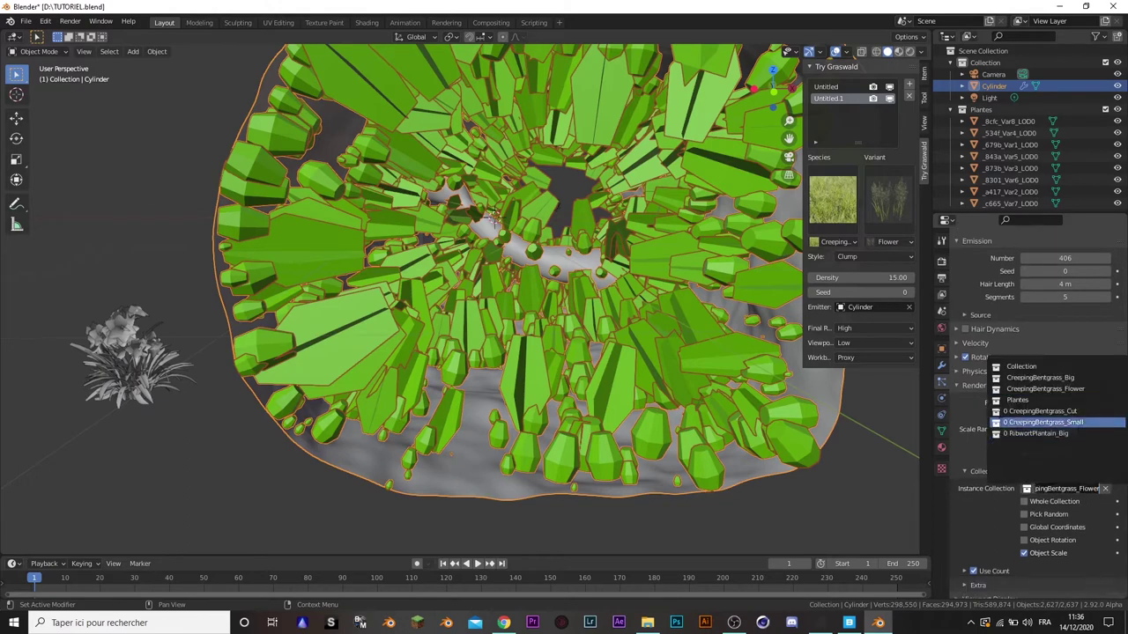
{"action": "left_click", "coordinate": [1015, 401]}
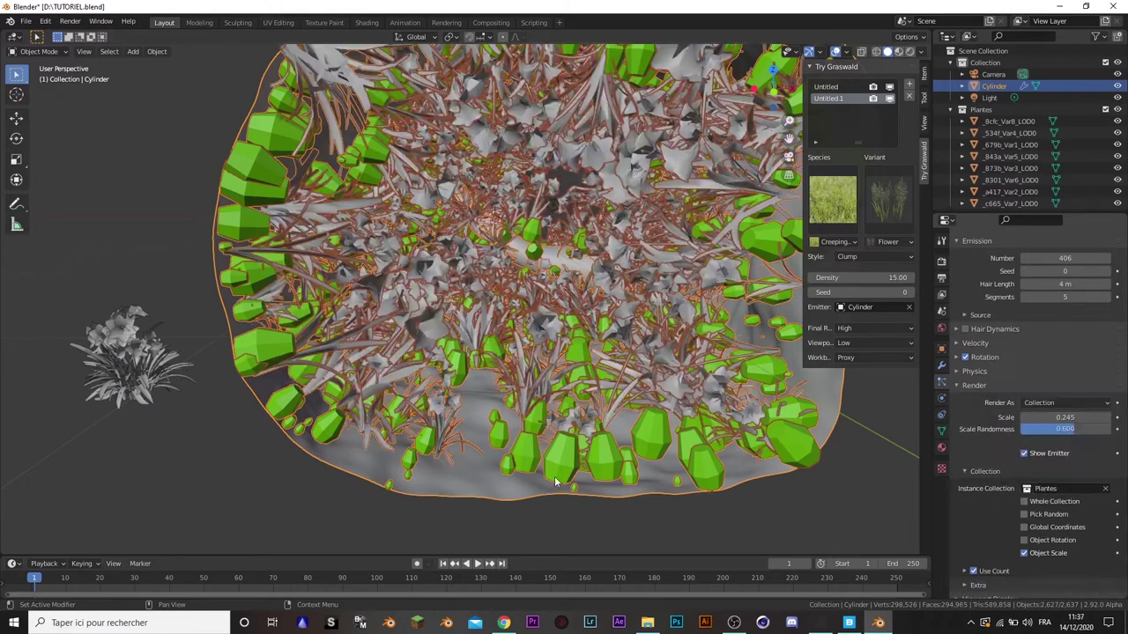
- Switch the viewport to Material Preview to see the planted cylinder
{"action": "mouse_move", "coordinate": [855, 501]}
{"action": "middle_mouse_down"}
{"action": "mouse_move", "coordinate": [581, 414]}
{"action": "mouse_move", "coordinate": [623, 346]}
{"action": "middle_mouse_up"}
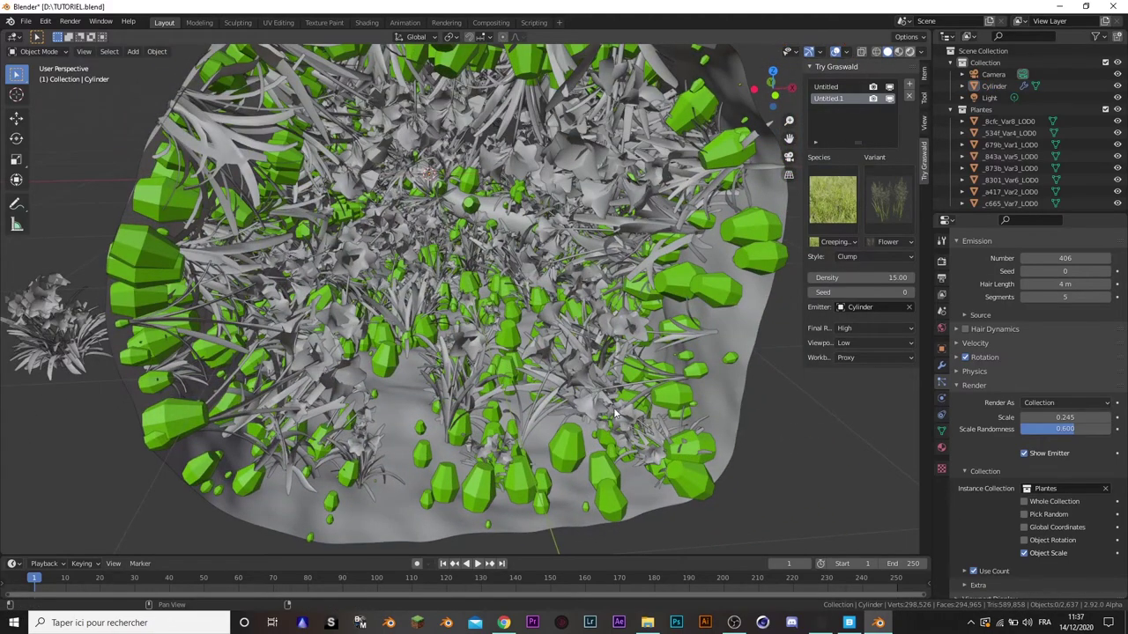
{"action": "key", "text": "z"}
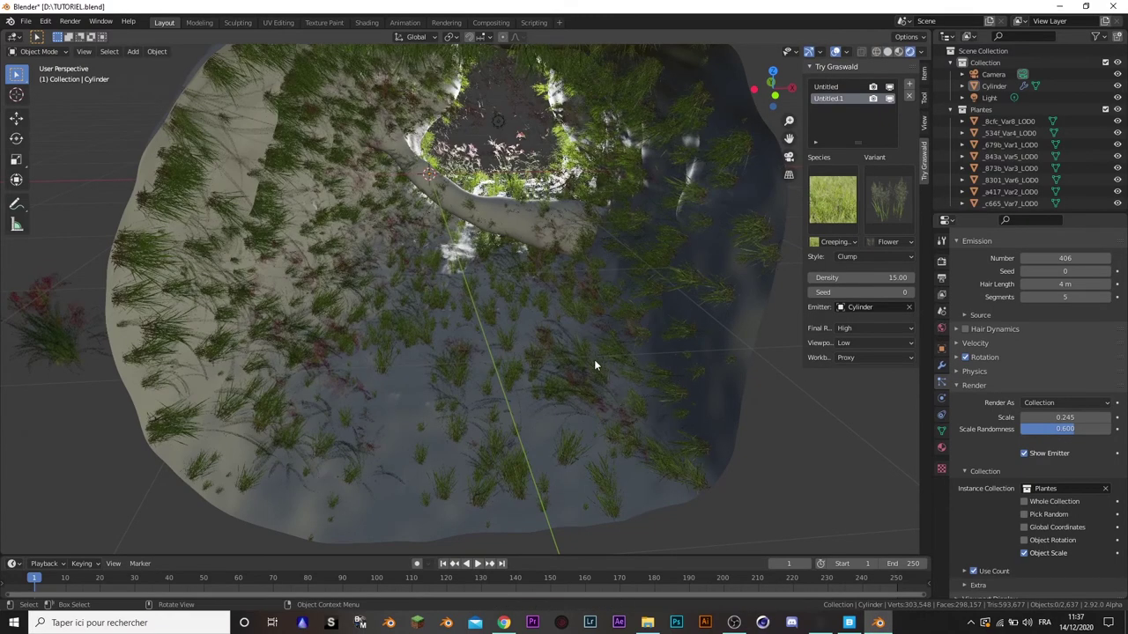
{"action": "middle_click_drag", "start_coordinate": [504, 349], "coordinate": [536, 342]}
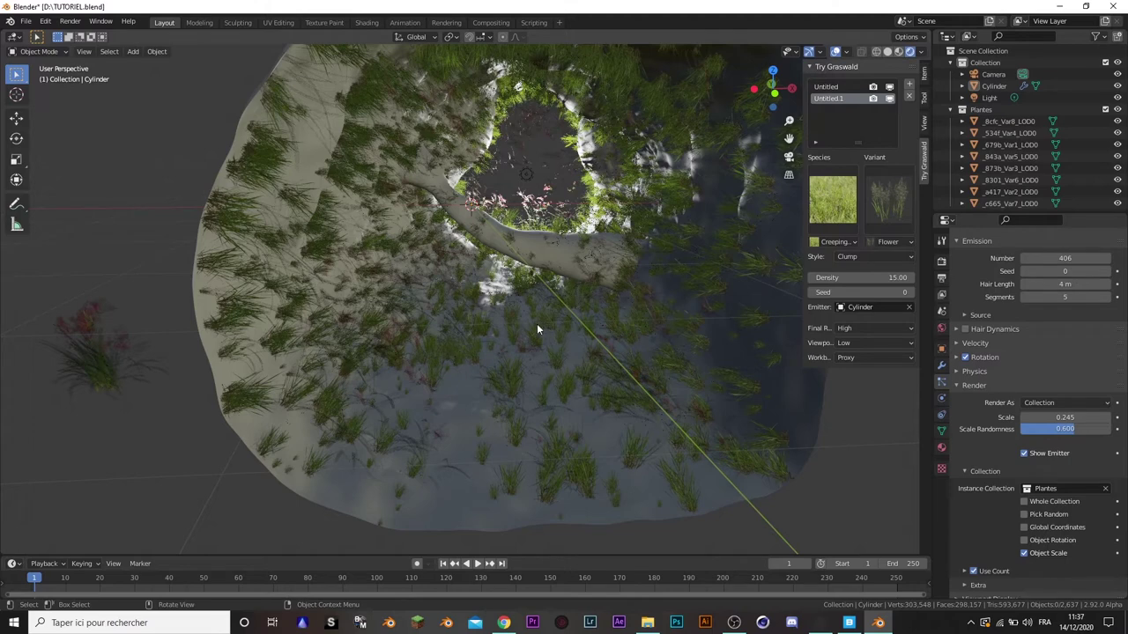
- Connect the Amaryllis material's Normal Map to the Principled BSDF Normal input
{"action": "left_click", "coordinate": [365, 25]}
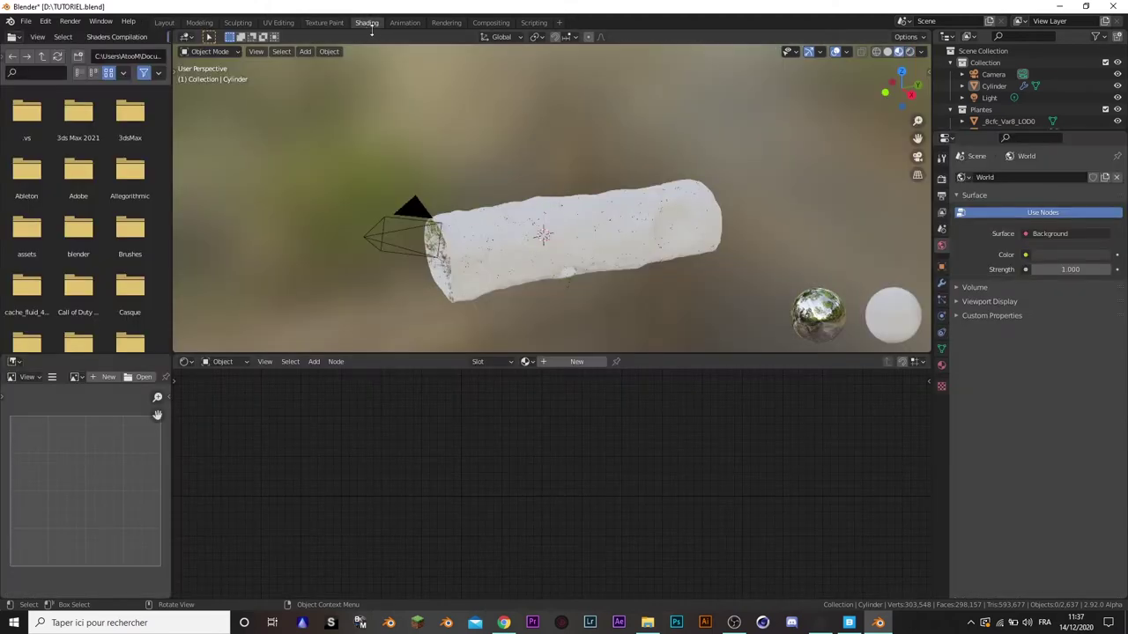
{"action": "left_click", "coordinate": [1018, 122]}
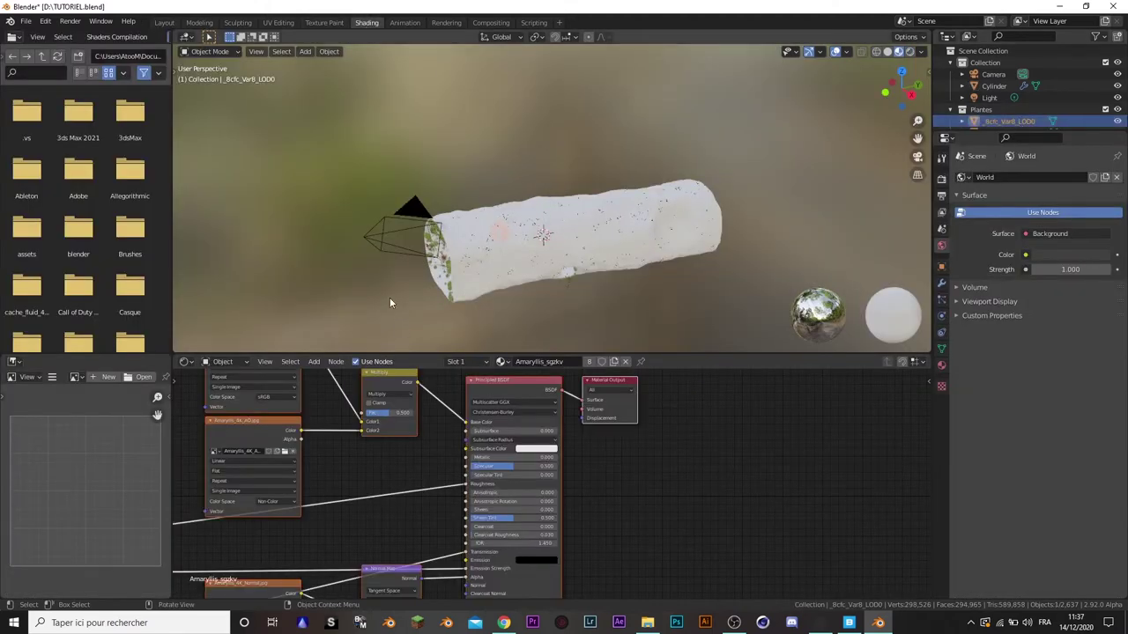
{"action": "middle_click_drag", "start_coordinate": [620, 481], "coordinate": [600, 414]}
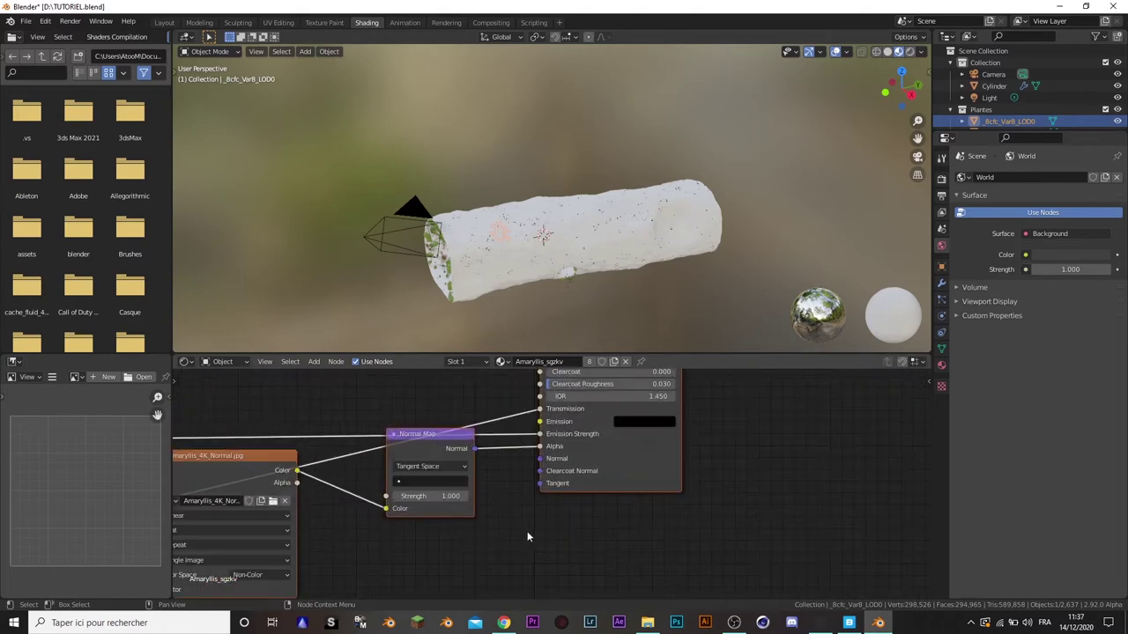
{"action": "scroll", "coordinate": [551, 500], "scroll_direction": "up", "scroll_amount": 5}
{"action": "middle_click_drag", "start_coordinate": [533, 481], "coordinate": [557, 467]}
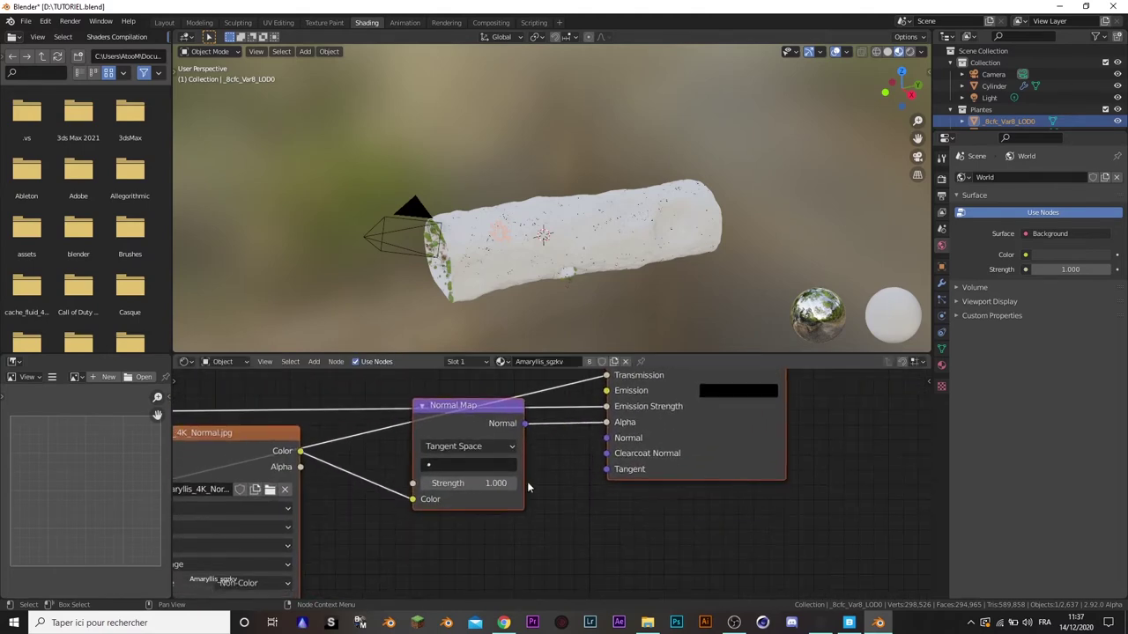
{"action": "left_click_drag", "start_coordinate": [608, 427], "coordinate": [606, 437]}
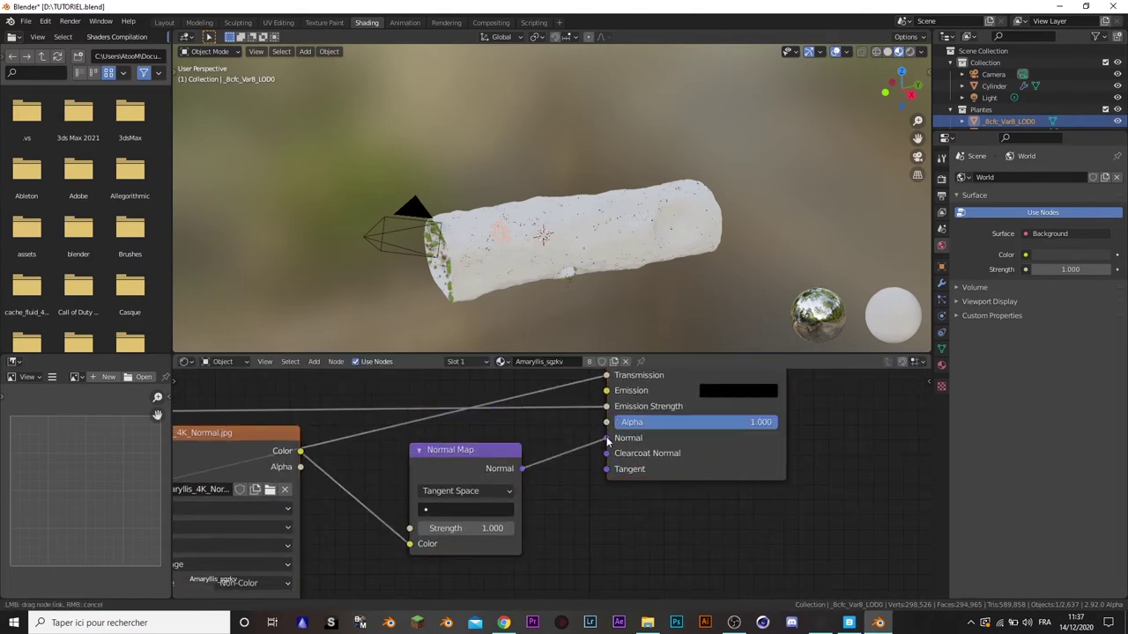
- Connect the opacity texture's Color to the shader's Alpha input
{"action": "middle_click_drag", "start_coordinate": [489, 417], "coordinate": [680, 441]}
{"action": "scroll", "coordinate": [680, 440], "scroll_direction": "down", "scroll_amount": 2}
{"action": "middle_click_drag", "start_coordinate": [317, 410], "coordinate": [483, 391]}
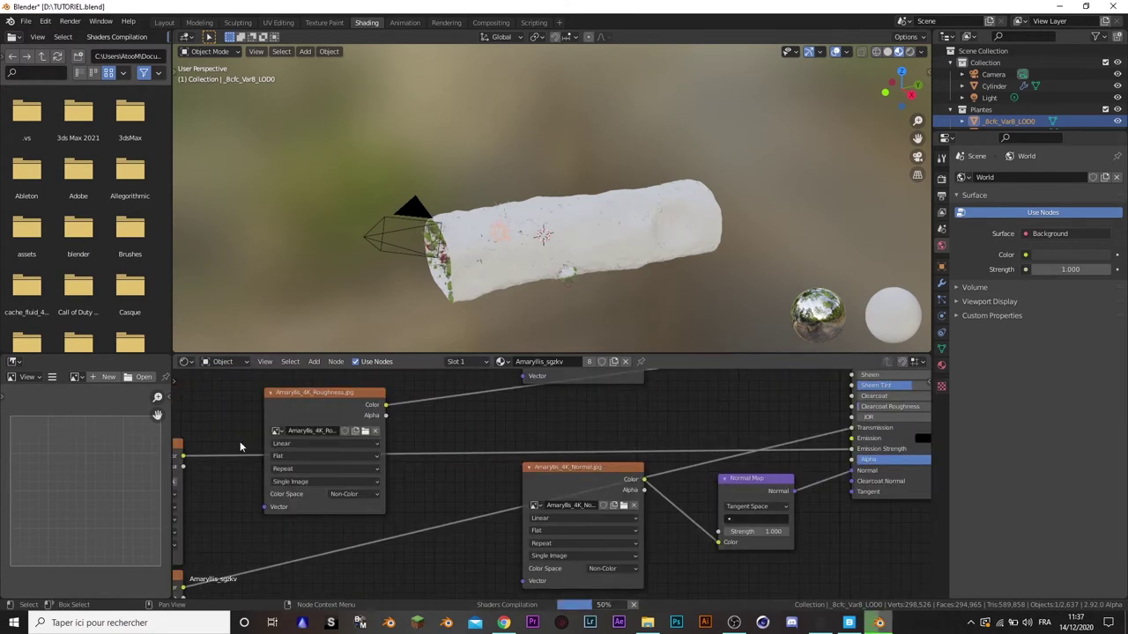
{"action": "key", "text": "g"}
{"action": "middle_click_drag", "start_coordinate": [566, 459], "coordinate": [679, 427]}
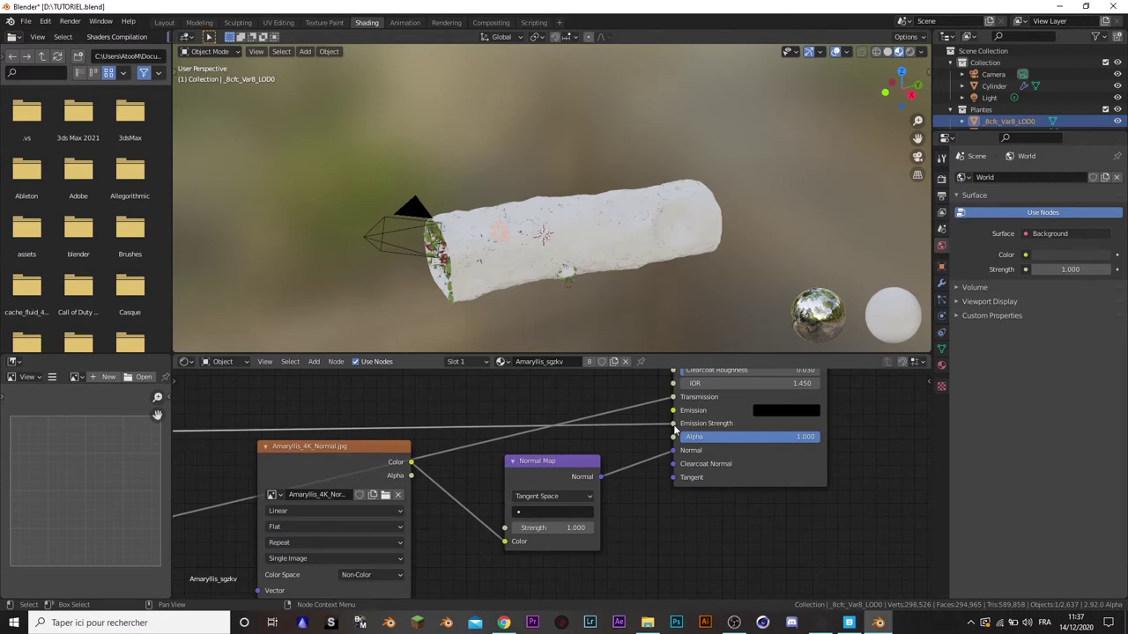
{"action": "left_click_drag", "start_coordinate": [675, 430], "coordinate": [676, 437]}
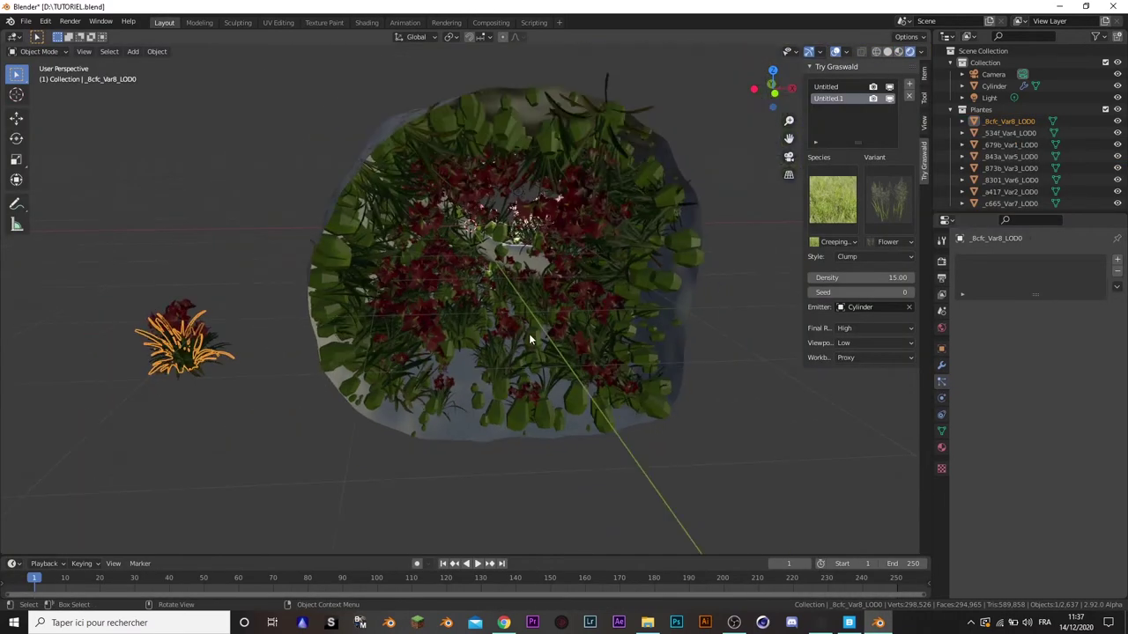
- Orbit and zoom the view to inspect the plant-covered cylinder from above
{"action": "middle_click_drag", "start_coordinate": [529, 339], "coordinate": [518, 333]}
{"action": "scroll", "coordinate": [520, 332], "scroll_direction": "up", "scroll_amount": 5}
{"action": "scroll", "coordinate": [545, 324], "scroll_direction": "up", "scroll_amount": 3}
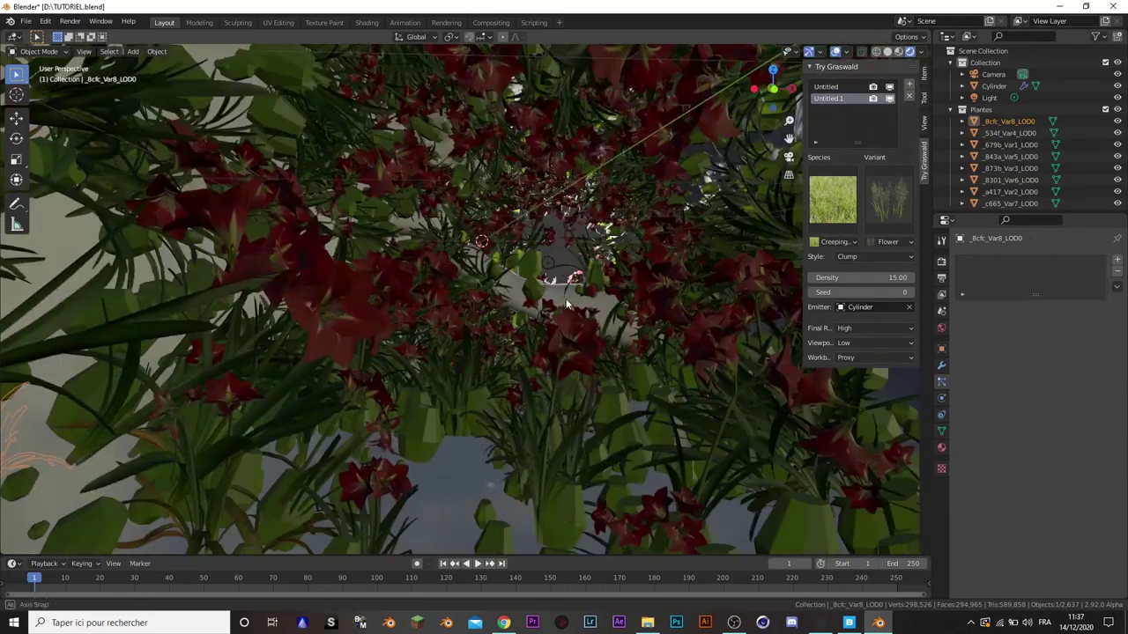
{"action": "scroll", "coordinate": [581, 280], "scroll_direction": "down", "scroll_amount": 2}
{"action": "scroll", "coordinate": [564, 280], "scroll_direction": "down", "scroll_amount": 3}
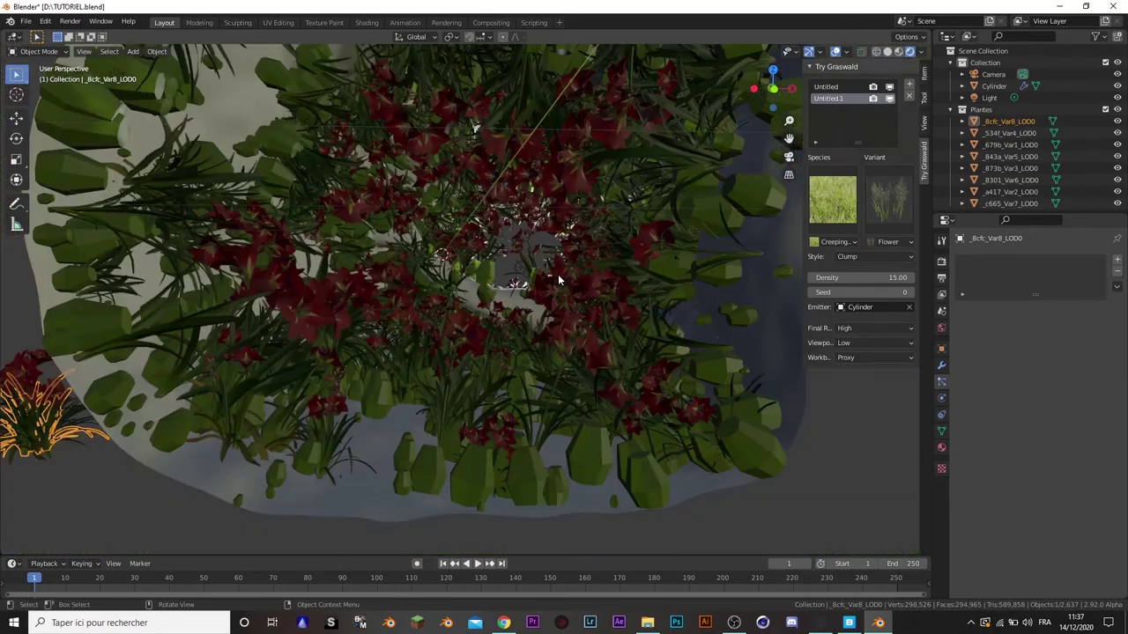
{"action": "mouse_move", "coordinate": [558, 280]}
{"action": "middle_mouse_down"}
{"action": "mouse_move", "coordinate": [545, 294]}
{"action": "mouse_move", "coordinate": [572, 309]}
{"action": "mouse_move", "coordinate": [544, 297]}
{"action": "mouse_move", "coordinate": [470, 298]}
{"action": "middle_mouse_up"}
{"action": "scroll", "coordinate": [470, 298], "scroll_direction": "down", "scroll_amount": 3}
{"action": "scroll", "coordinate": [470, 298], "scroll_direction": "down", "scroll_amount": 2}
{"action": "scroll", "coordinate": [184, 329], "scroll_direction": "down", "scroll_amount": 1}
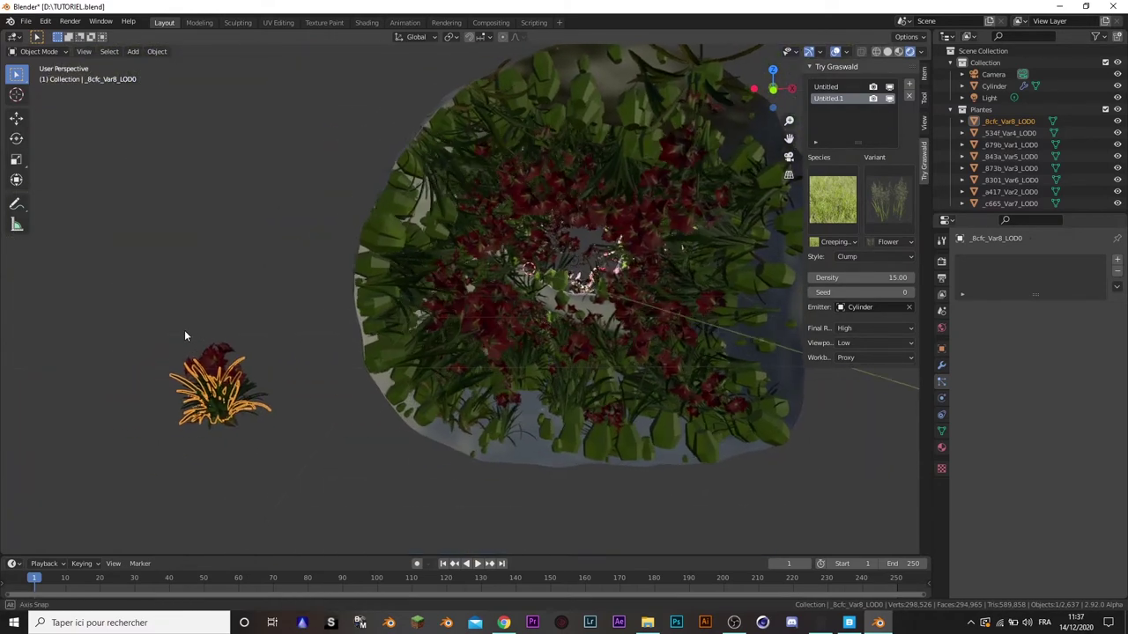
- Select the cylinder and set the instanced plants' scale to 0.100
{"action": "left_click_drag", "start_coordinate": [157, 333], "coordinate": [309, 469]}
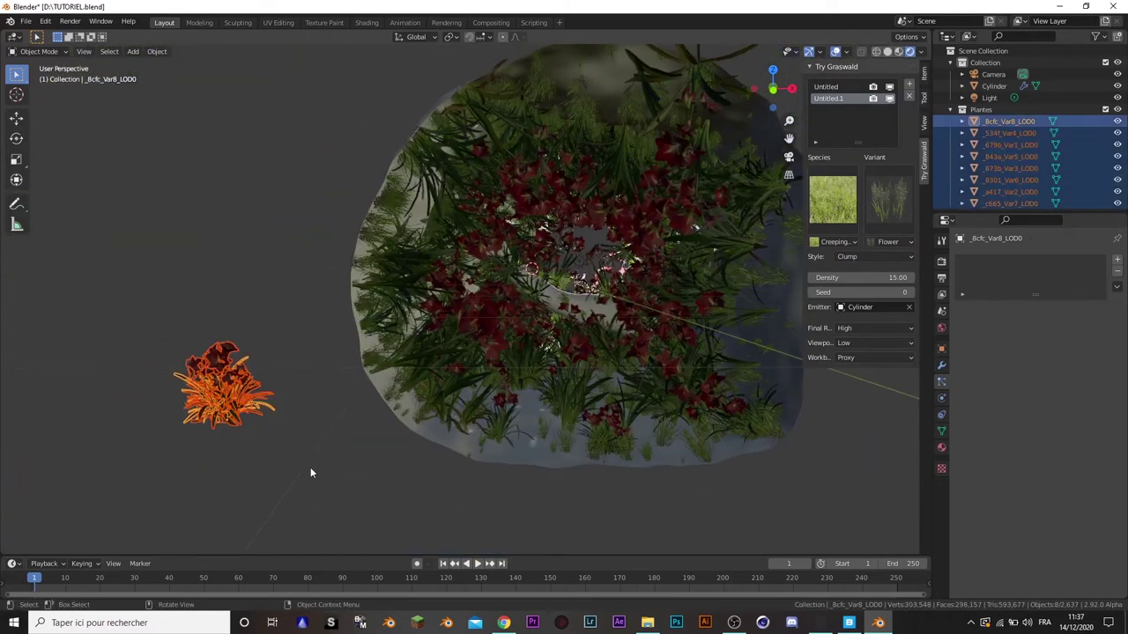
{"action": "left_click", "coordinate": [299, 367]}
{"action": "left_click", "coordinate": [435, 371]}
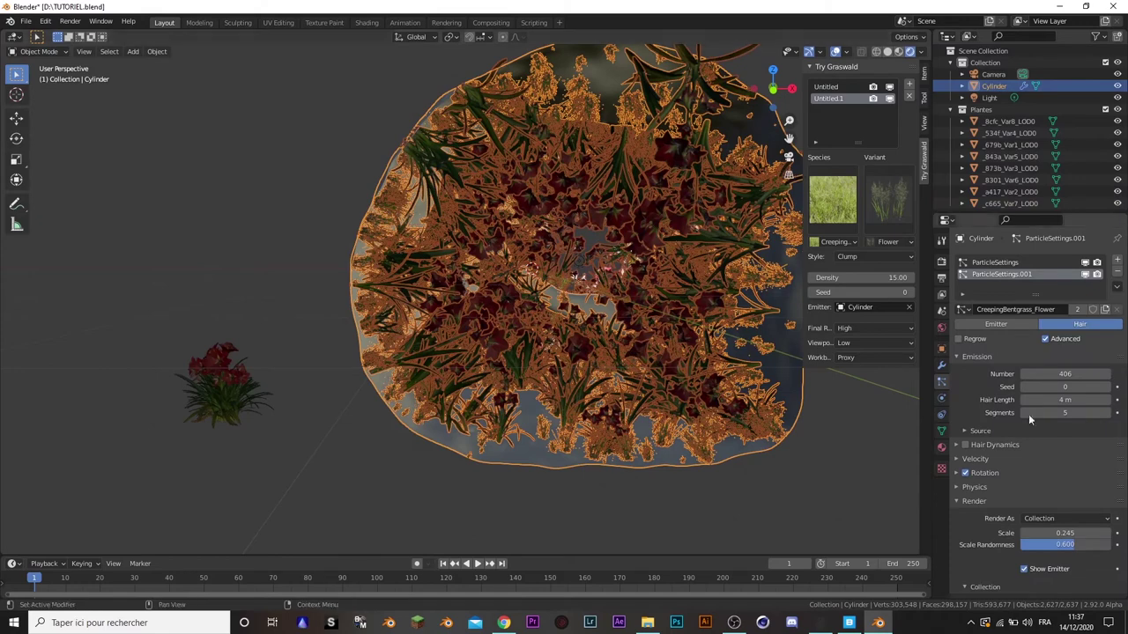
{"action": "left_click", "coordinate": [1063, 533]}
{"action": "key", "text": "Return"}
- Rename the second Graswald preset from Untitled.1 to Fleurs Bridge
{"action": "left_click", "coordinate": [543, 510]}
{"action": "scroll", "coordinate": [533, 353], "scroll_direction": "up", "scroll_amount": 2}
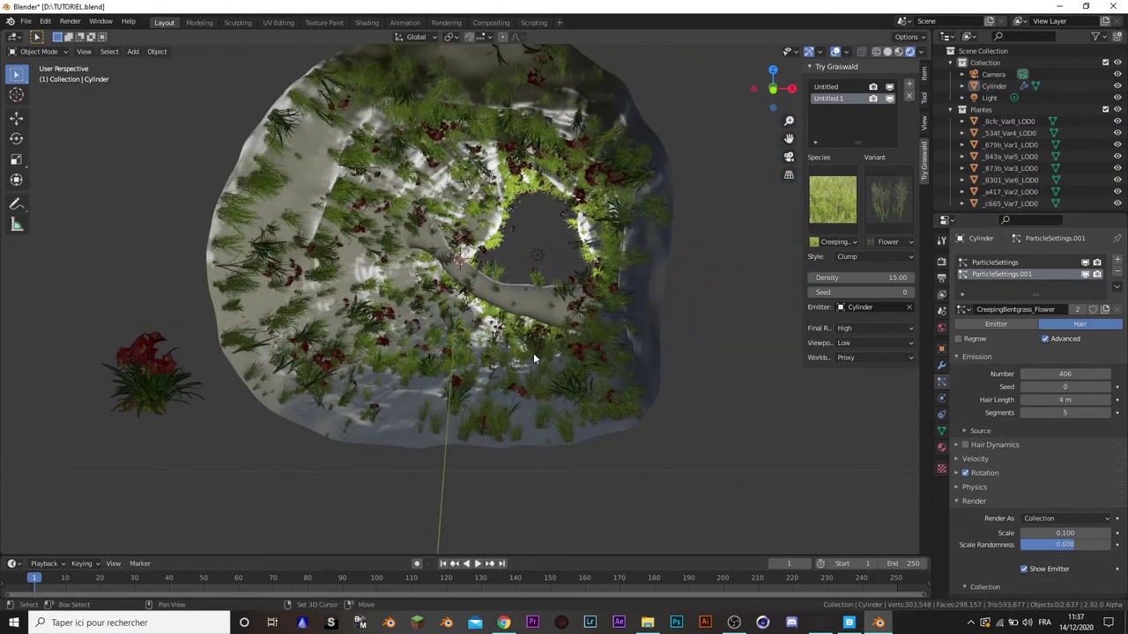
{"action": "scroll", "coordinate": [533, 356], "scroll_direction": "up", "scroll_amount": 3}
{"action": "mouse_move", "coordinate": [547, 333]}
{"action": "middle_mouse_down", "text": "shift"}
{"action": "mouse_move", "coordinate": [562, 313]}
{"action": "mouse_move", "coordinate": [600, 324]}
{"action": "middle_mouse_up", "text": "shift"}
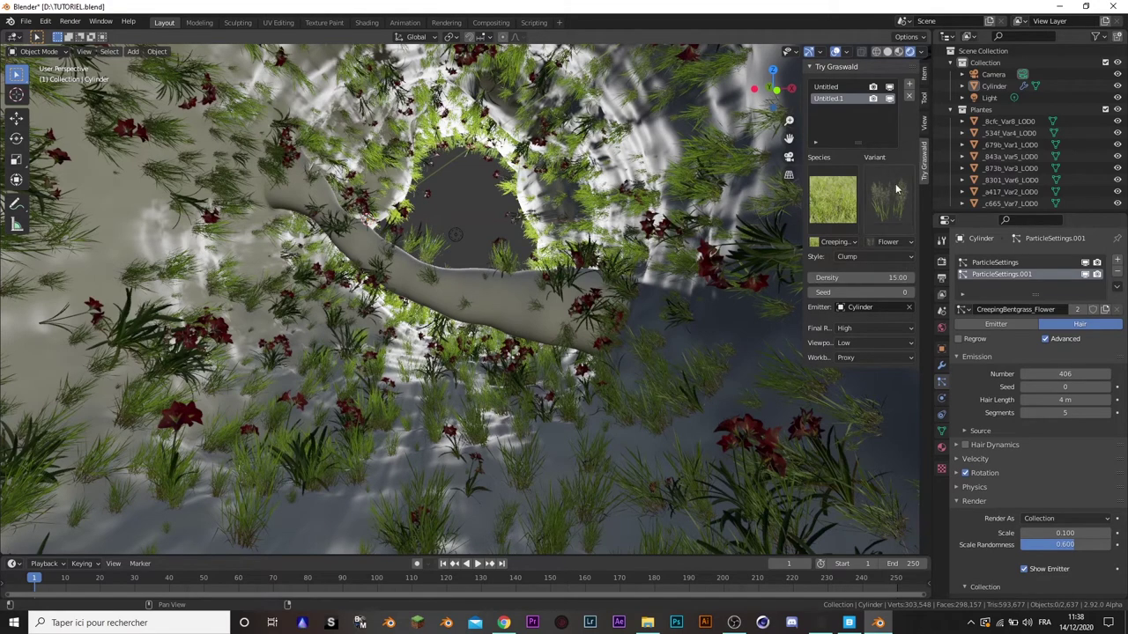
{"action": "double_click", "coordinate": [828, 99]}
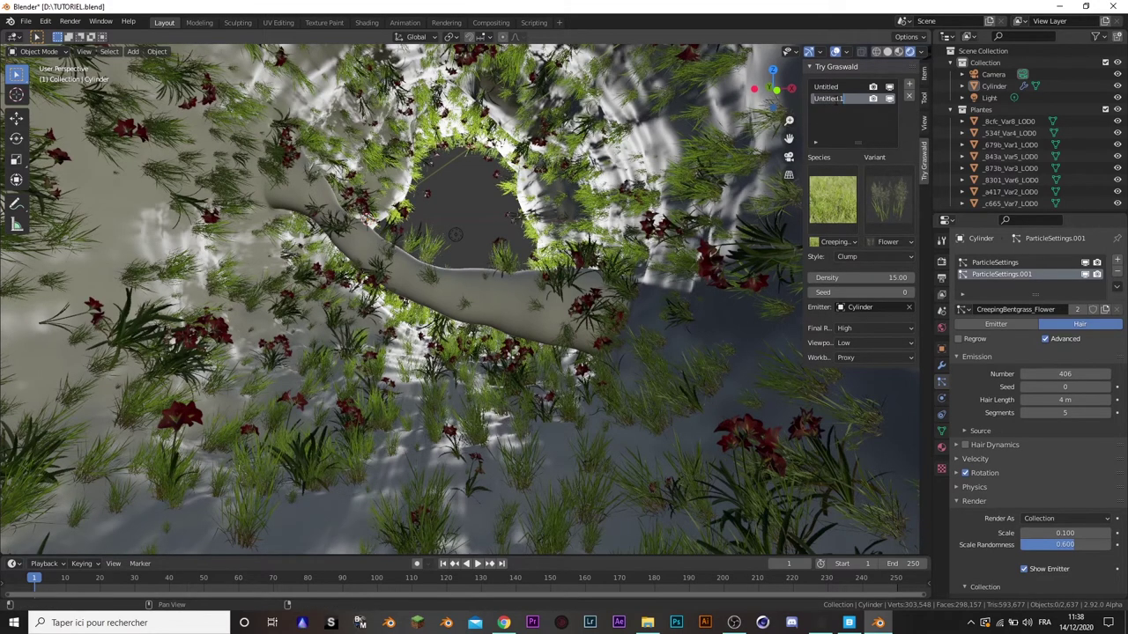
{"action": "type", "text": "Fleurs Bring"}
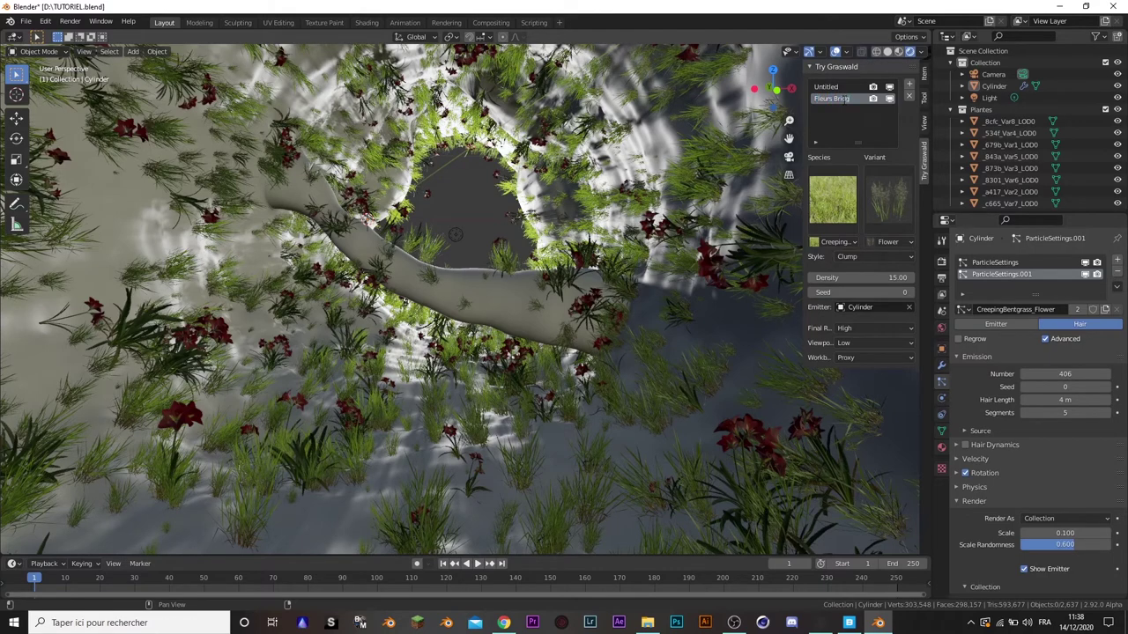
{"action": "type", "text": "e"}
{"action": "key", "text": "Return"}
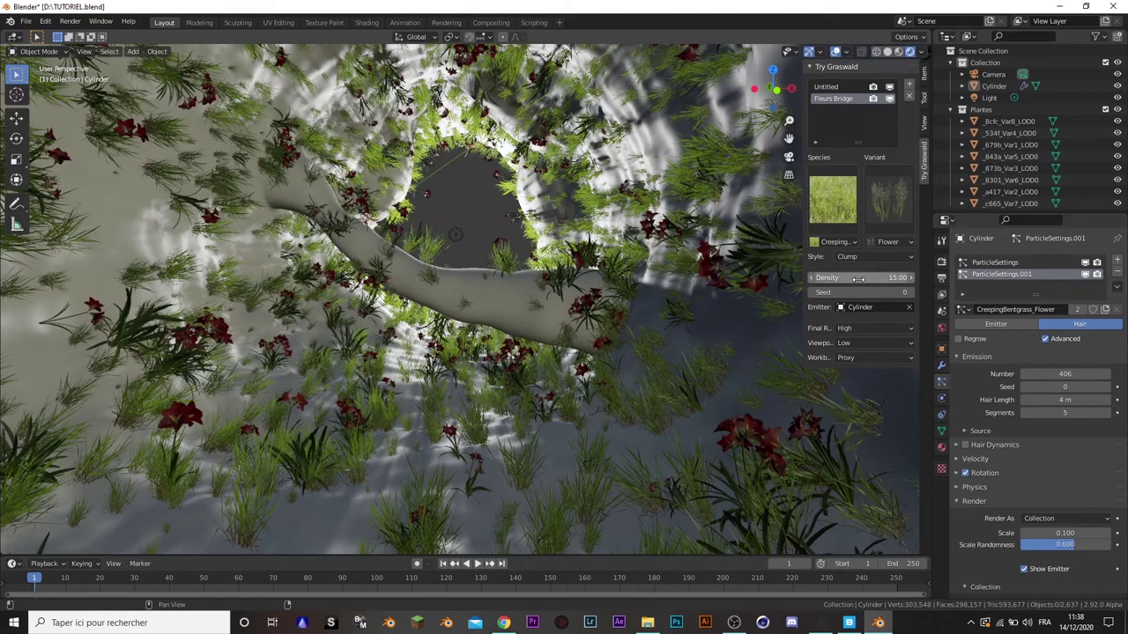
{"action": "scroll", "coordinate": [999, 345], "scroll_direction": "down", "scroll_amount": 3}
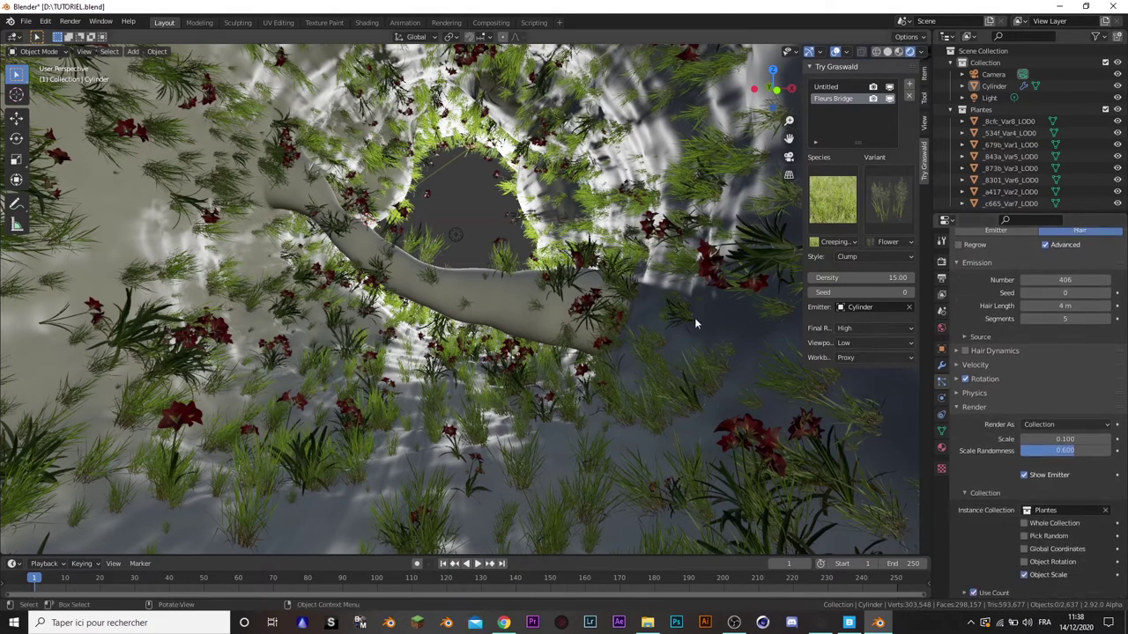
{"action": "middle_click_drag", "start_coordinate": [490, 307], "coordinate": [761, 268]}
- Set the Untitled grass preset's density to 500
{"action": "left_click", "coordinate": [832, 87]}
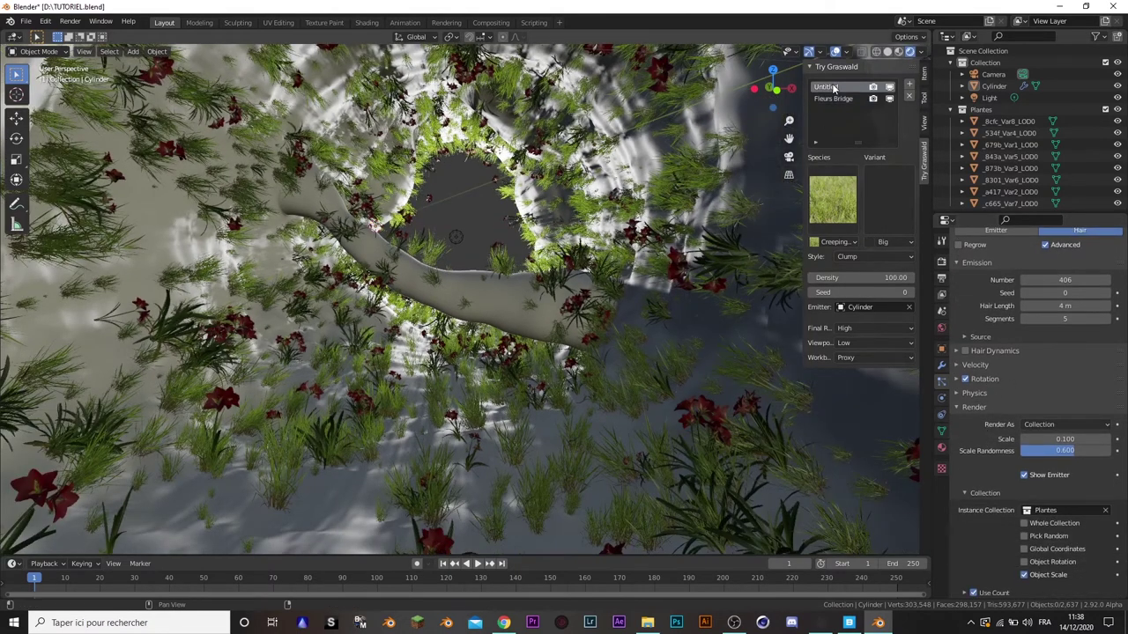
{"action": "left_click", "coordinate": [877, 278]}
{"action": "type", "text": "500"}
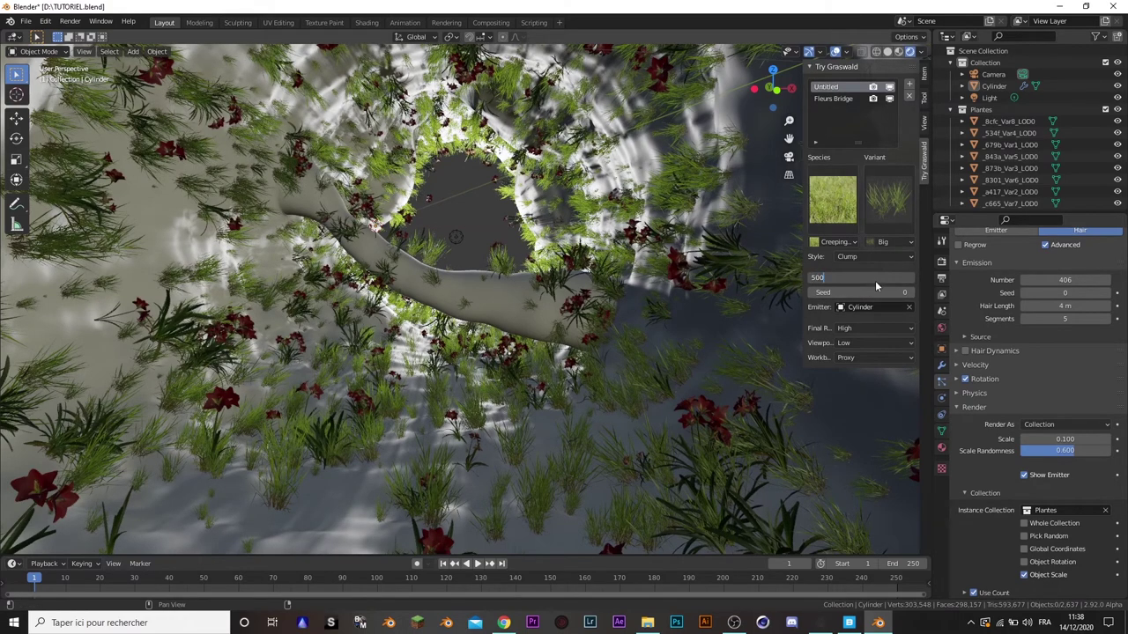
{"action": "key", "text": "Return"}
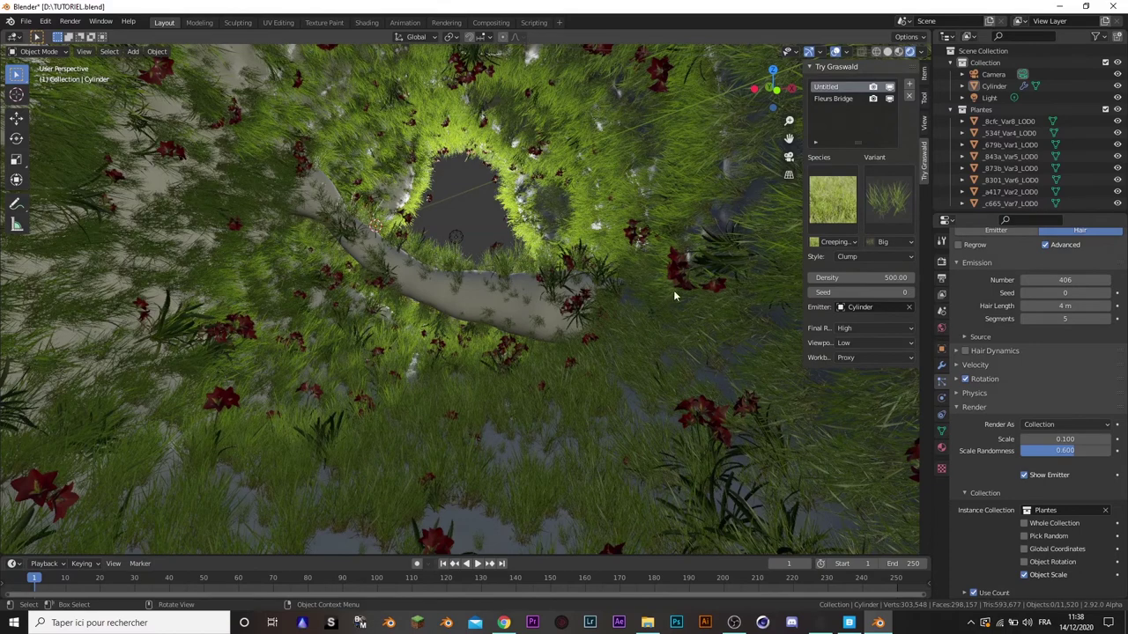
- Set the Fleurs Bridge flower preset's density to 100, then orbit to a side view
{"action": "left_click", "coordinate": [837, 99]}
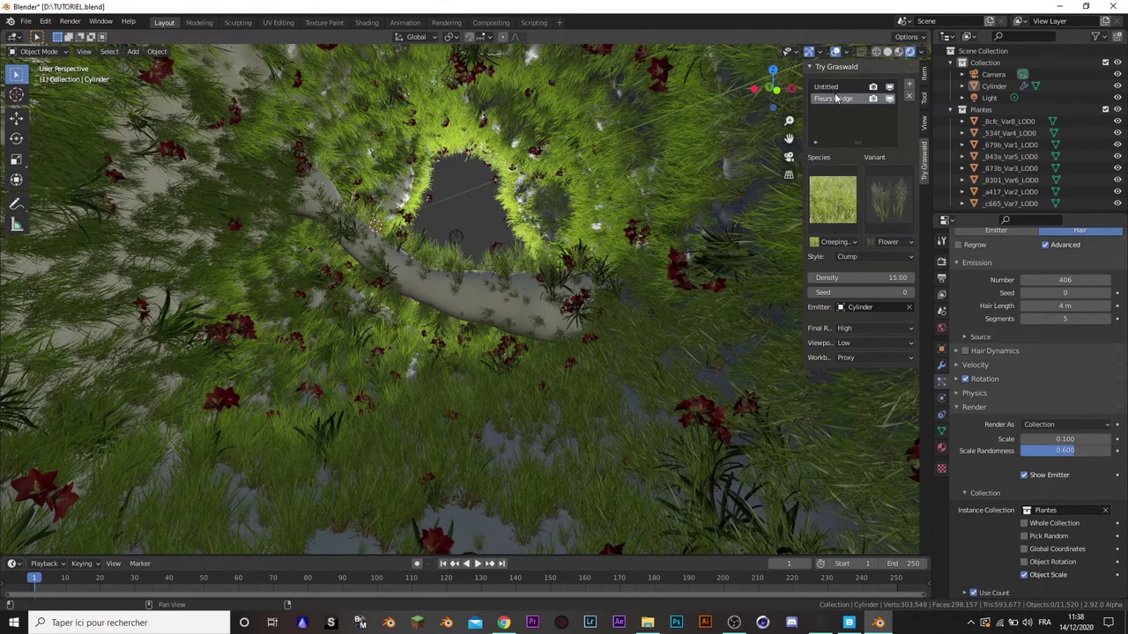
{"action": "left_click", "coordinate": [876, 276]}
{"action": "type", "text": "100"}
{"action": "key", "text": "Return"}
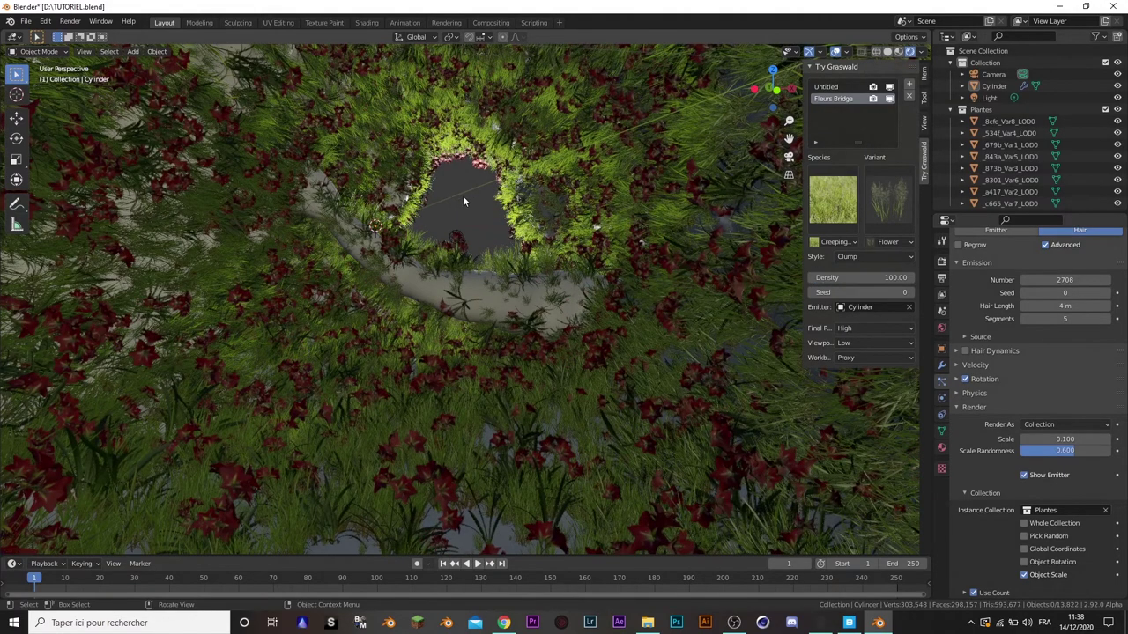
{"action": "mouse_move", "coordinate": [486, 214]}
{"action": "middle_mouse_down"}
{"action": "mouse_move", "coordinate": [522, 220]}
{"action": "mouse_move", "coordinate": [569, 253]}
{"action": "mouse_move", "coordinate": [537, 206]}
{"action": "mouse_move", "coordinate": [501, 236]}
{"action": "mouse_move", "coordinate": [511, 192]}
{"action": "mouse_move", "coordinate": [461, 344]}
{"action": "mouse_move", "coordinate": [528, 234]}
{"action": "mouse_move", "coordinate": [502, 264]}
{"action": "mouse_move", "coordinate": [516, 232]}
{"action": "middle_mouse_up"}
{"action": "mouse_move", "coordinate": [503, 464]}
{"action": "middle_mouse_down"}
{"action": "mouse_move", "coordinate": [538, 429]}
{"action": "mouse_move", "coordinate": [518, 401]}
{"action": "mouse_move", "coordinate": [520, 261]}
{"action": "mouse_move", "coordinate": [535, 362]}
{"action": "mouse_move", "coordinate": [532, 337]}
{"action": "middle_mouse_up"}
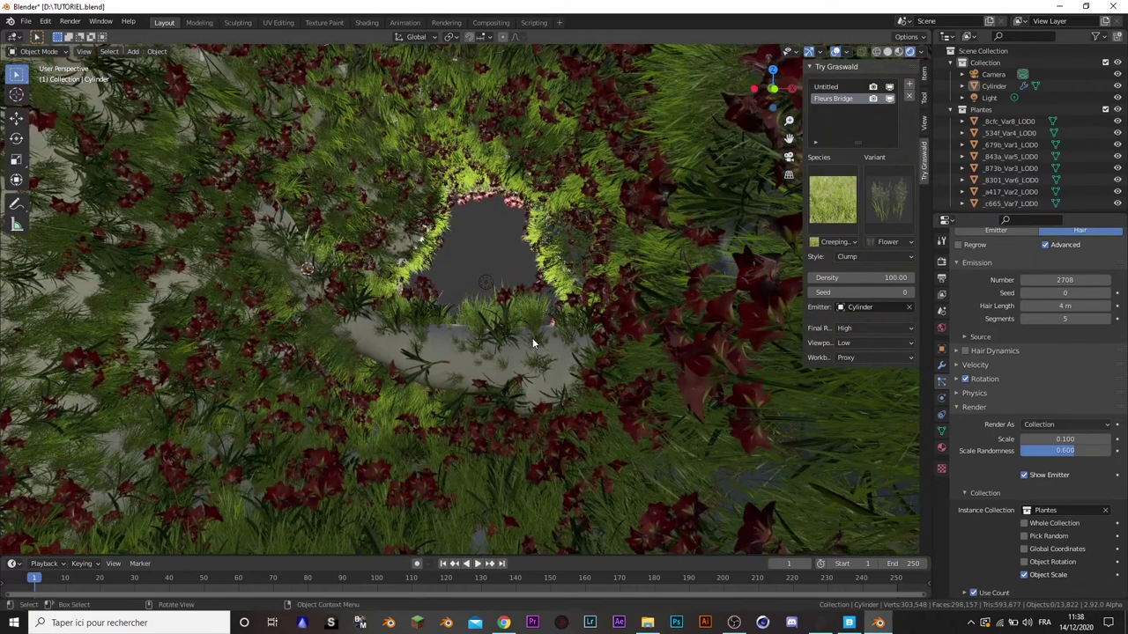
{"action": "scroll", "coordinate": [388, 339], "scroll_direction": "down", "scroll_amount": 5}
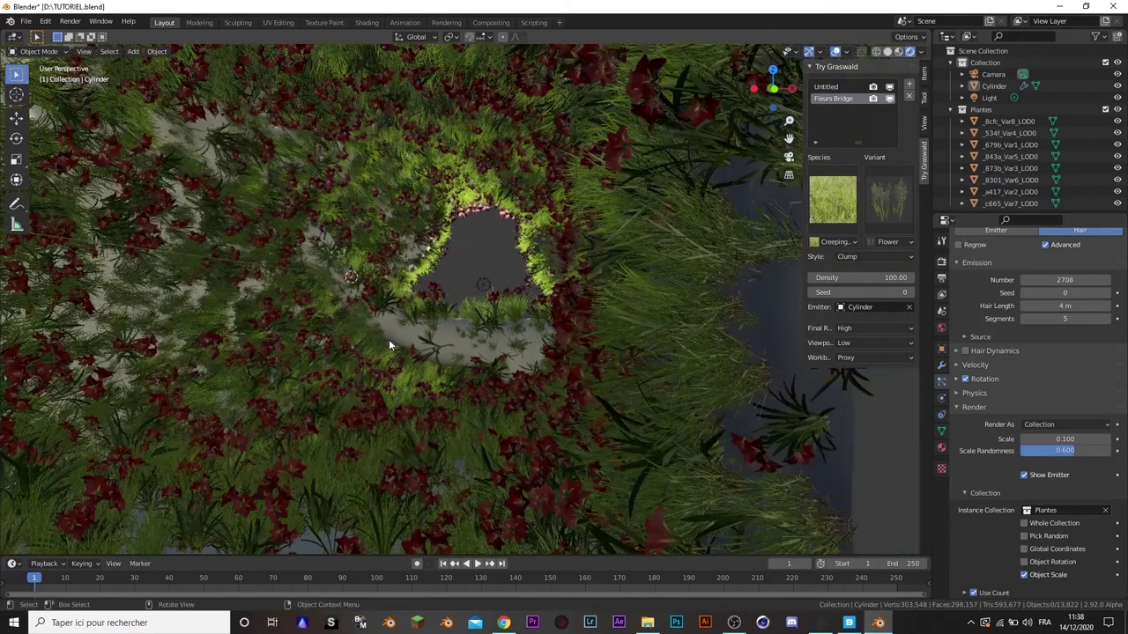
{"action": "scroll", "coordinate": [389, 340], "scroll_direction": "down", "scroll_amount": 4}
{"action": "mouse_move", "coordinate": [392, 335]}
{"action": "middle_mouse_down"}
{"action": "mouse_move", "coordinate": [323, 369]}
{"action": "mouse_move", "coordinate": [540, 288]}
{"action": "middle_mouse_up"}
- Select the cylinder and give it a new material, Material.001
{"action": "left_click", "coordinate": [509, 235]}
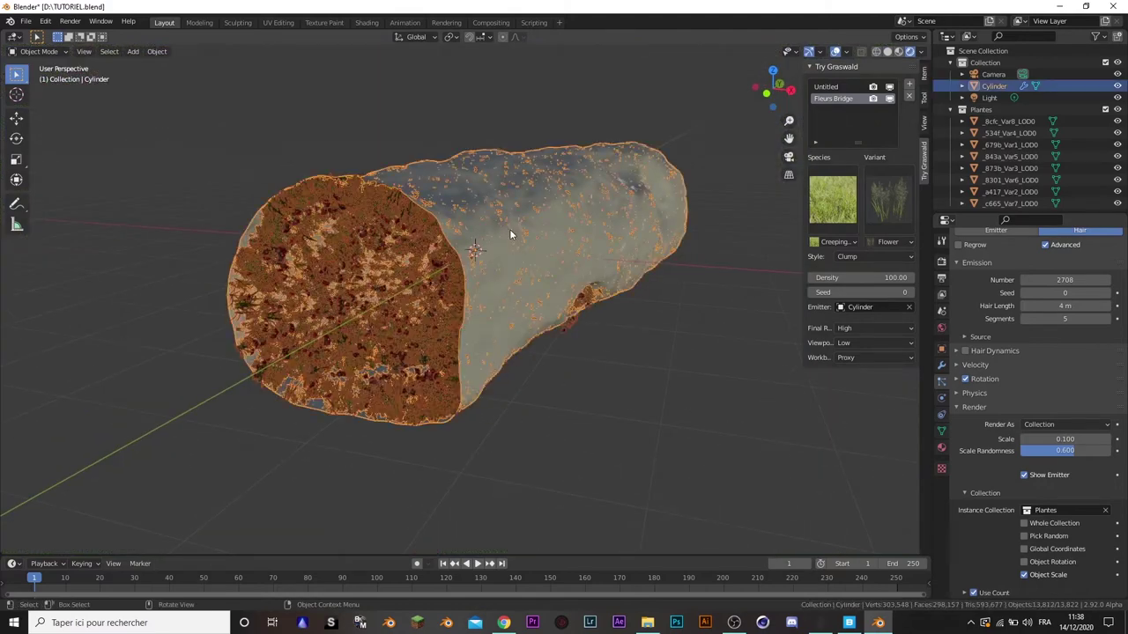
{"action": "key", "text": "KP_1"}
{"action": "scroll", "coordinate": [397, 262], "scroll_direction": "up", "scroll_amount": 5}
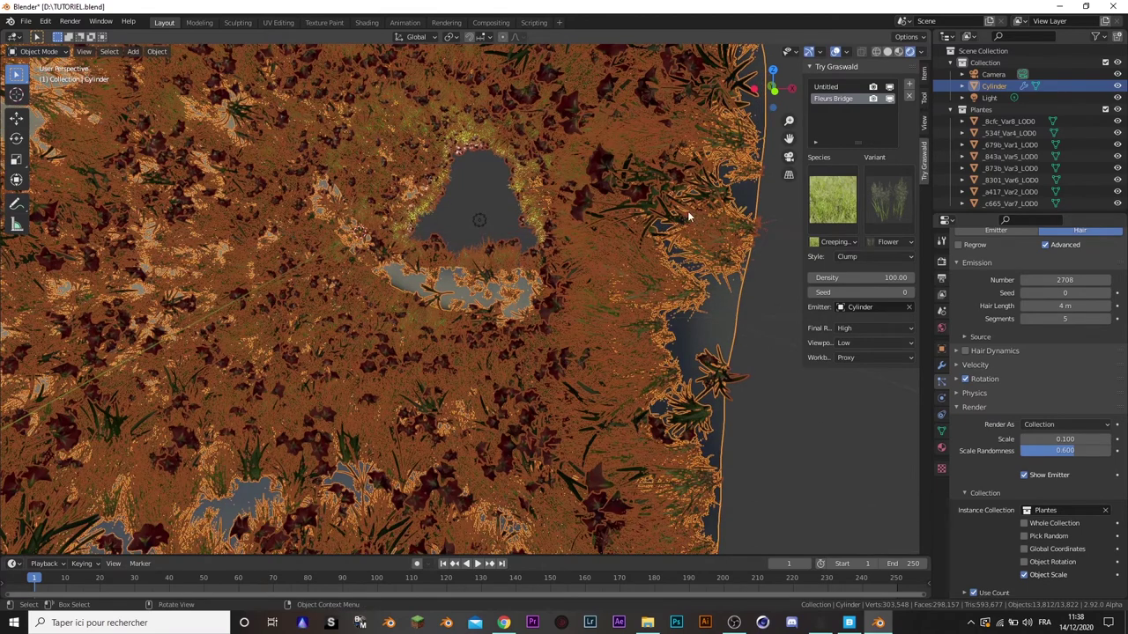
{"action": "left_click", "coordinate": [941, 449]}
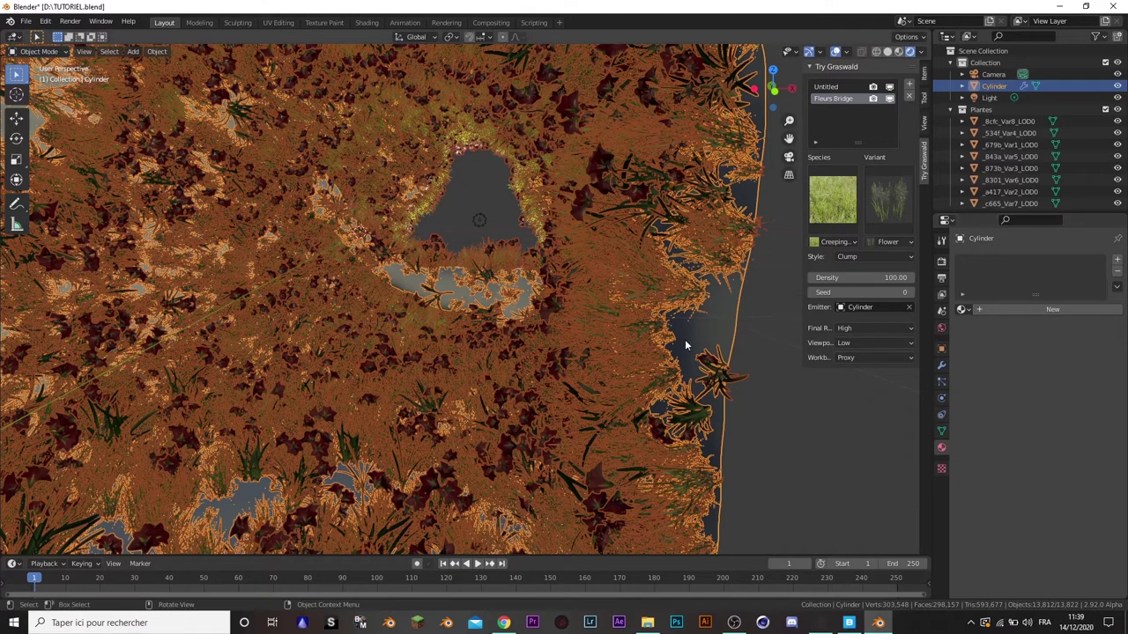
{"action": "left_click", "coordinate": [1048, 312]}
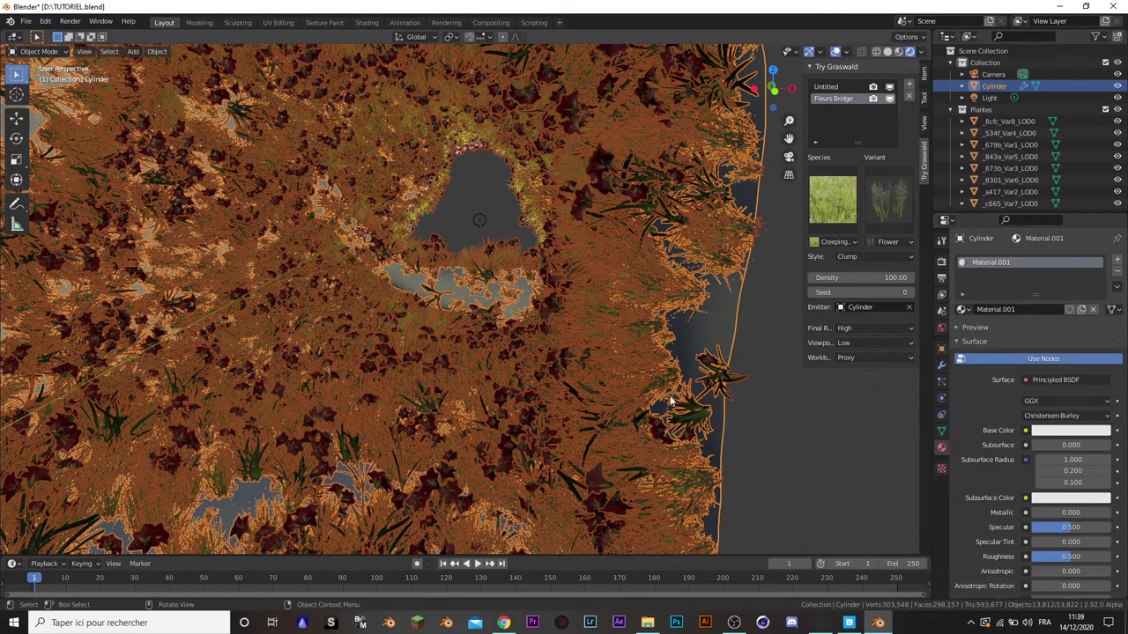
{"action": "scroll", "coordinate": [568, 301], "scroll_direction": "down", "scroll_amount": 3}
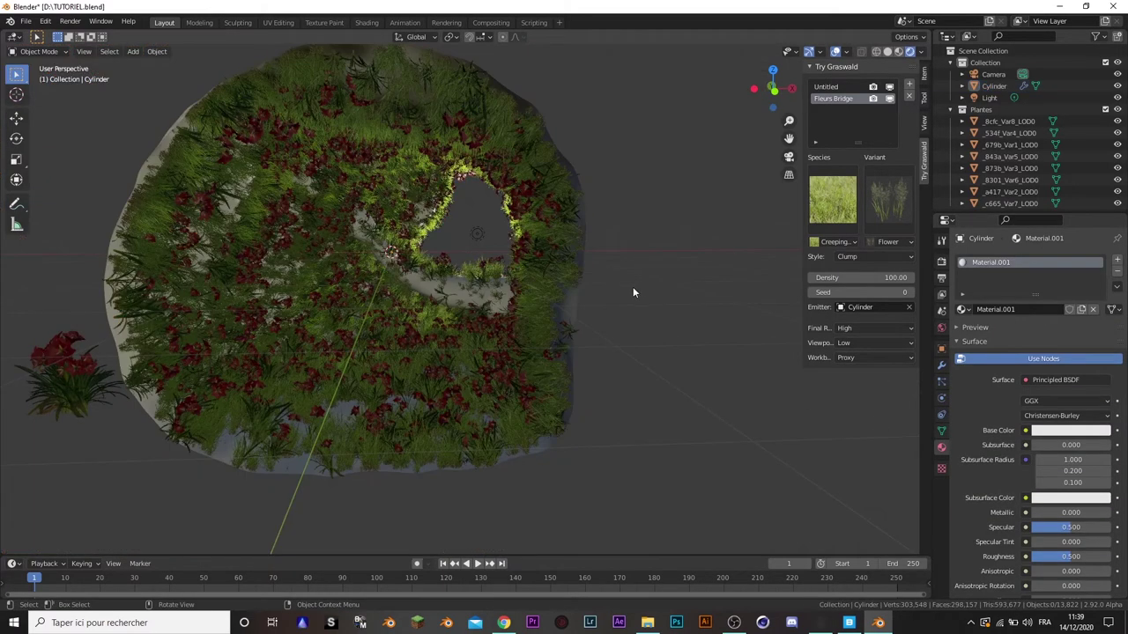
{"action": "middle_click_drag", "start_coordinate": [632, 286], "coordinate": [618, 273]}
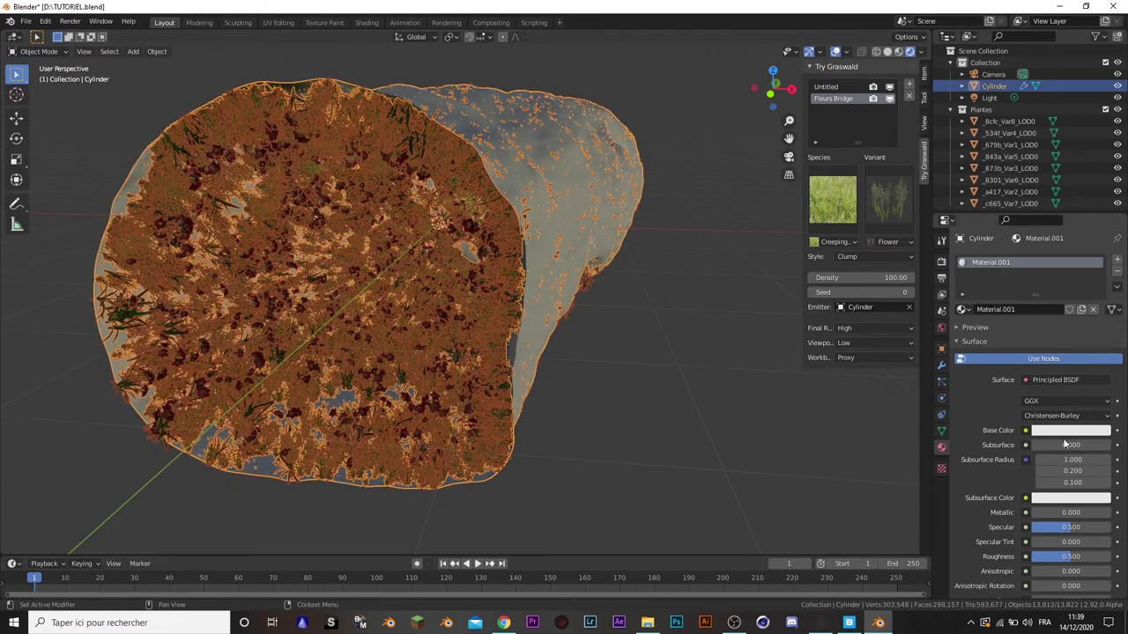
- Set the material's base colour to a dark red-orange
{"action": "left_click", "coordinate": [1069, 430]}
{"action": "left_click", "coordinate": [1041, 318]}
{"action": "left_click_drag", "start_coordinate": [1040, 318], "coordinate": [1040, 338]}
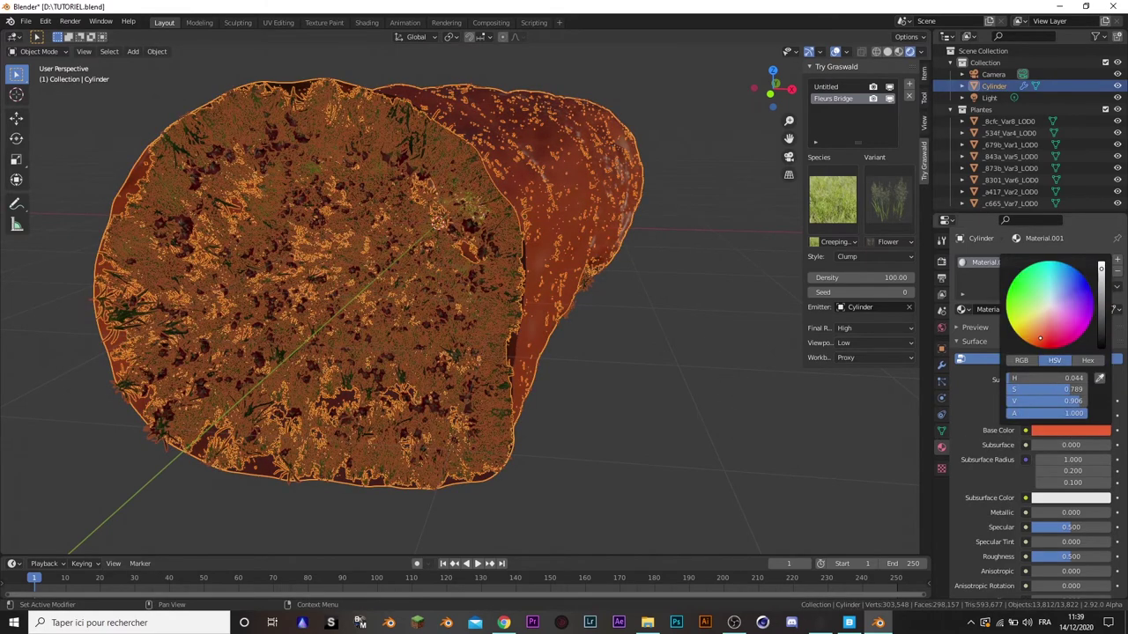
{"action": "scroll", "coordinate": [1062, 322], "scroll_direction": "down", "scroll_amount": 6}
{"action": "scroll", "coordinate": [1062, 322], "scroll_direction": "down", "scroll_amount": 3}
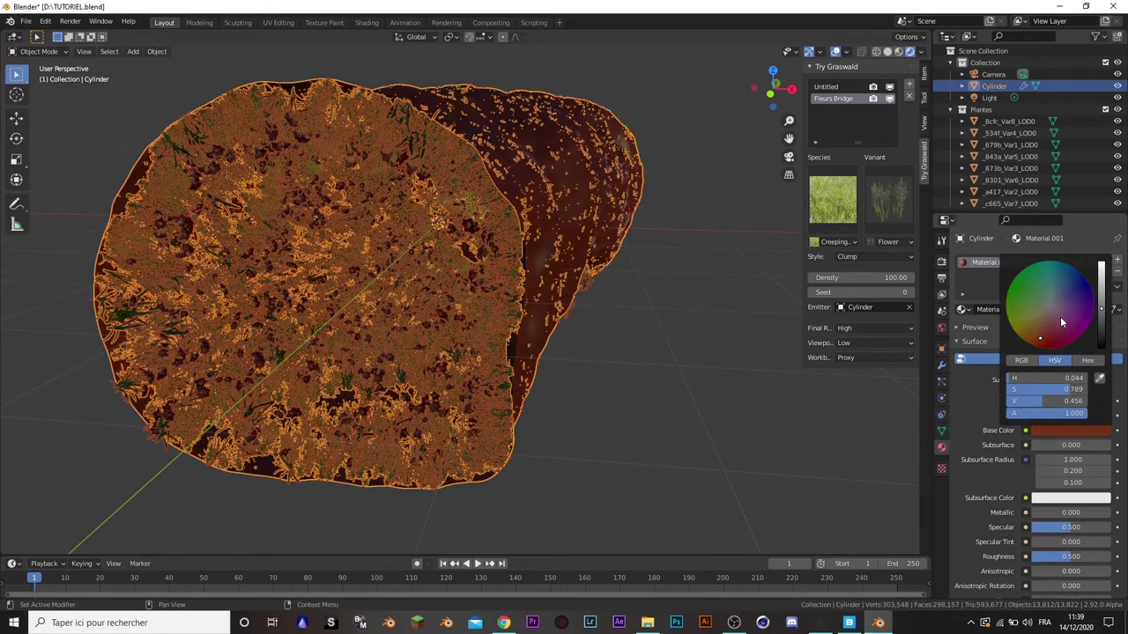
{"action": "scroll", "coordinate": [1061, 323], "scroll_direction": "down", "scroll_amount": 3}
{"action": "scroll", "coordinate": [1059, 321], "scroll_direction": "up", "scroll_amount": 1}
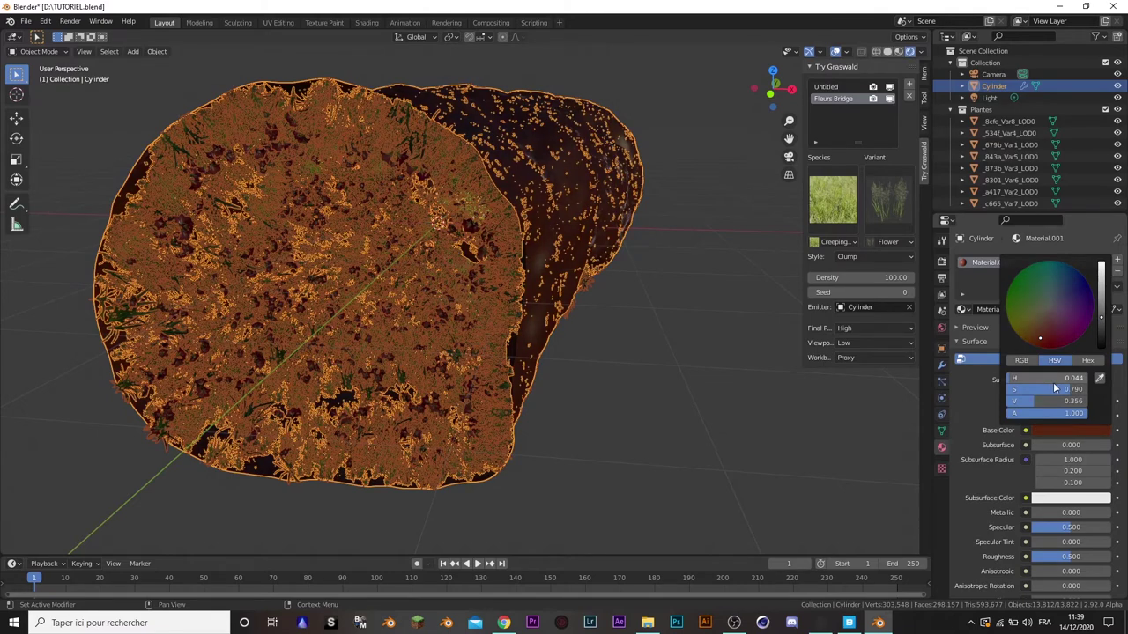
{"action": "left_click", "coordinate": [1055, 429]}
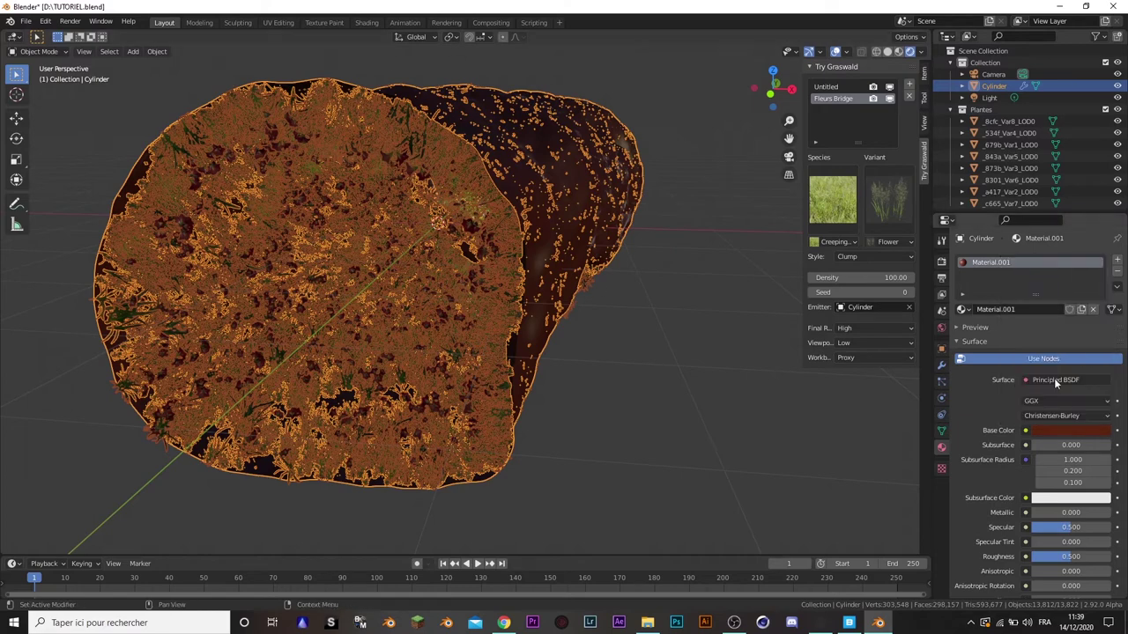
- Search the Preferences Add-ons list for 'blender', then close Preferences
{"action": "left_click", "coordinate": [45, 21]}
{"action": "left_click", "coordinate": [79, 189]}
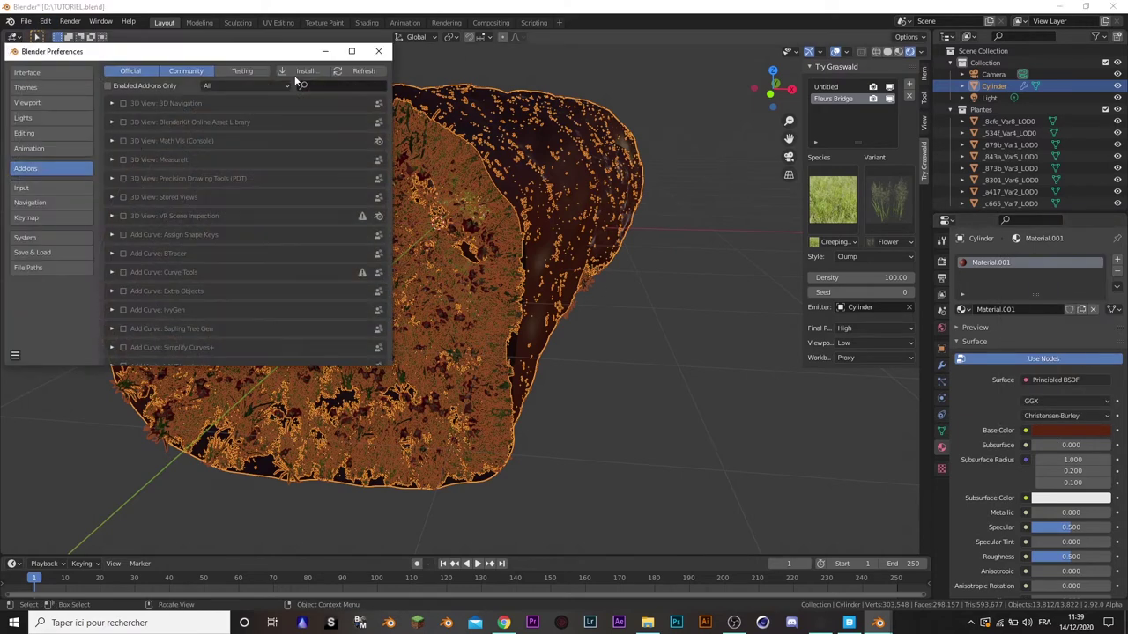
{"action": "left_click", "coordinate": [344, 86]}
{"action": "type", "text": "blender"}
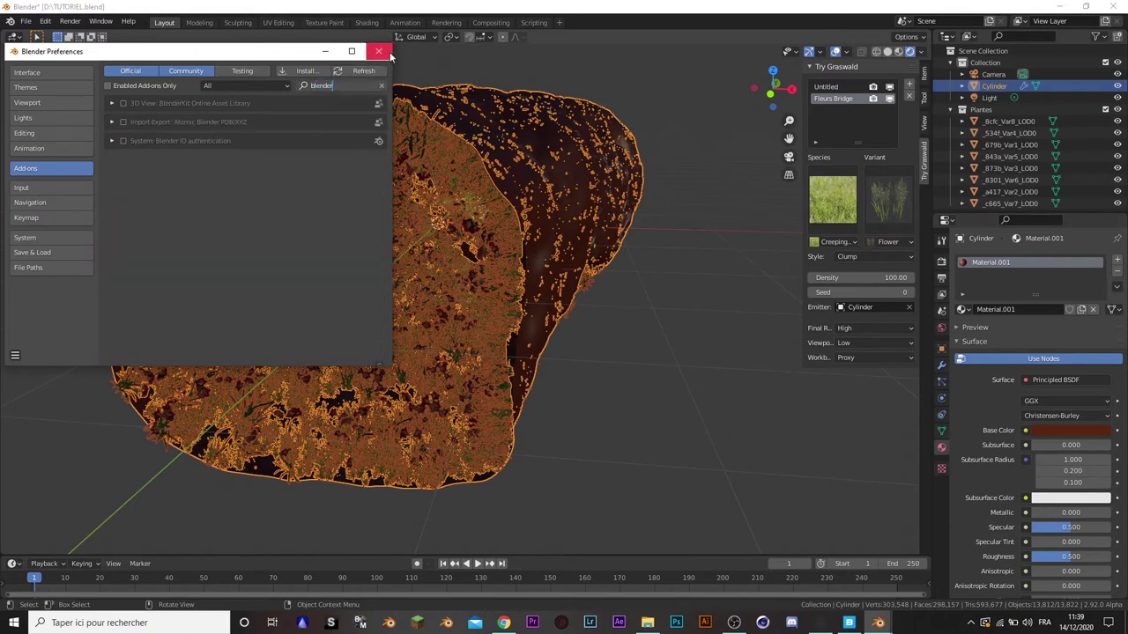
{"action": "left_click", "coordinate": [391, 53]}
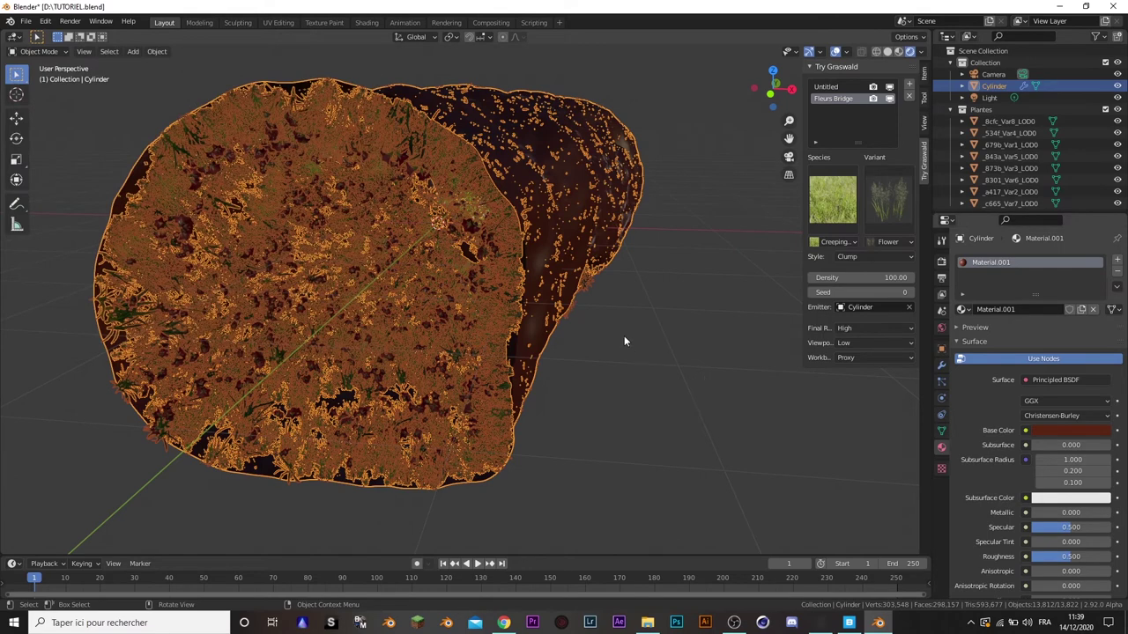
- Raise roughness to 1.000 and desaturate the base colour to H 0.044, S 0.397, V 0.356
{"action": "middle_click_drag", "start_coordinate": [624, 341], "coordinate": [639, 327]}
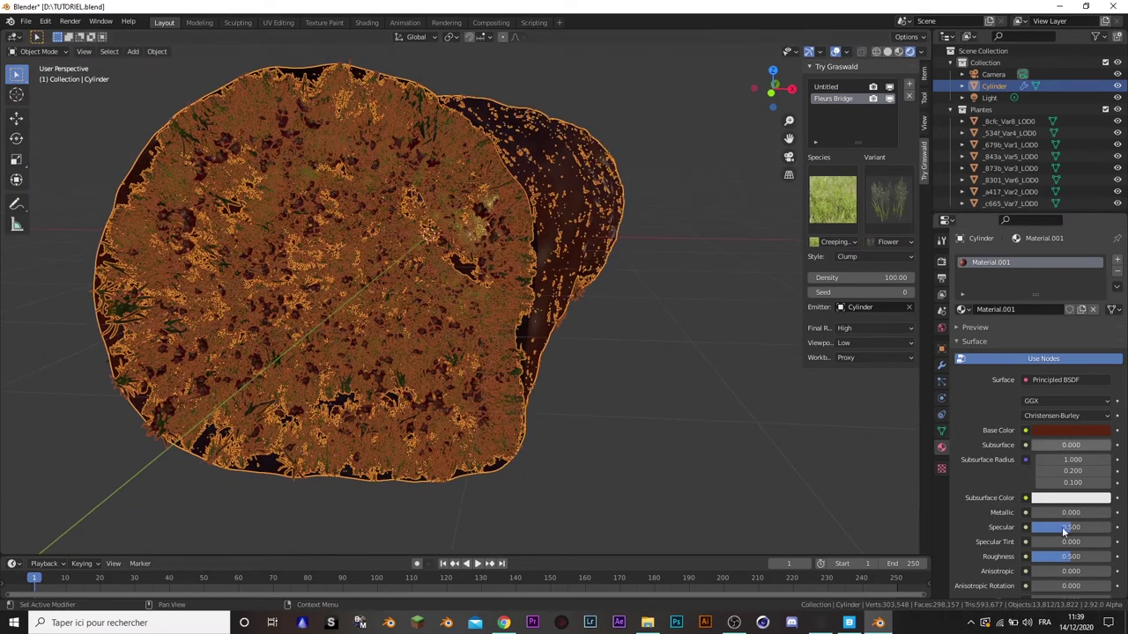
{"action": "left_click_drag", "start_coordinate": [1068, 556], "coordinate": [1111, 556]}
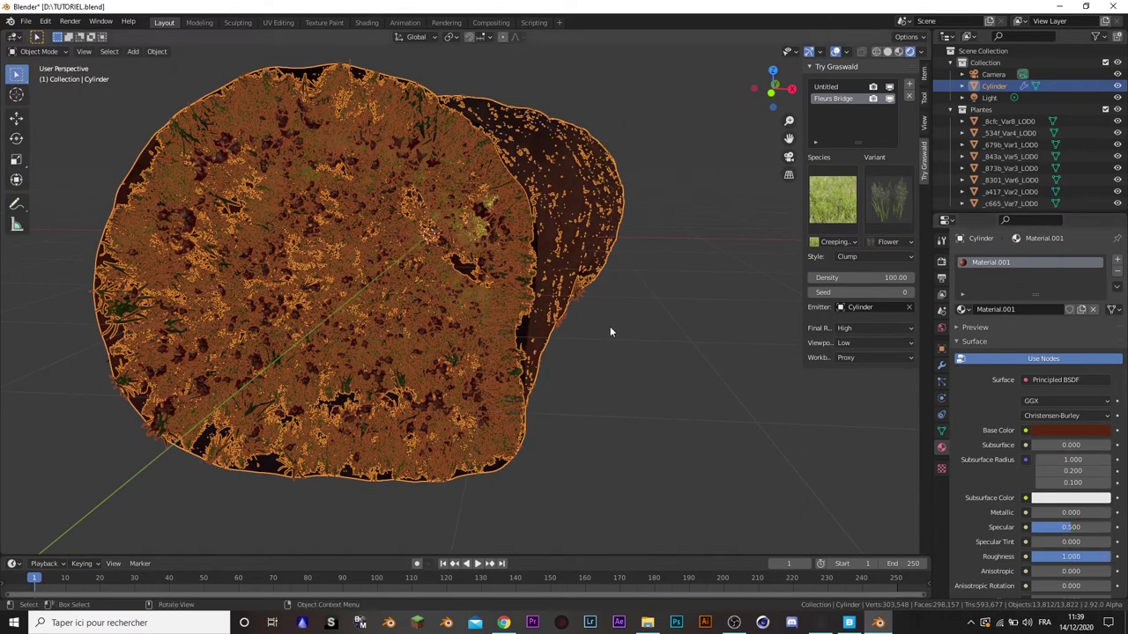
{"action": "left_click", "coordinate": [1089, 431]}
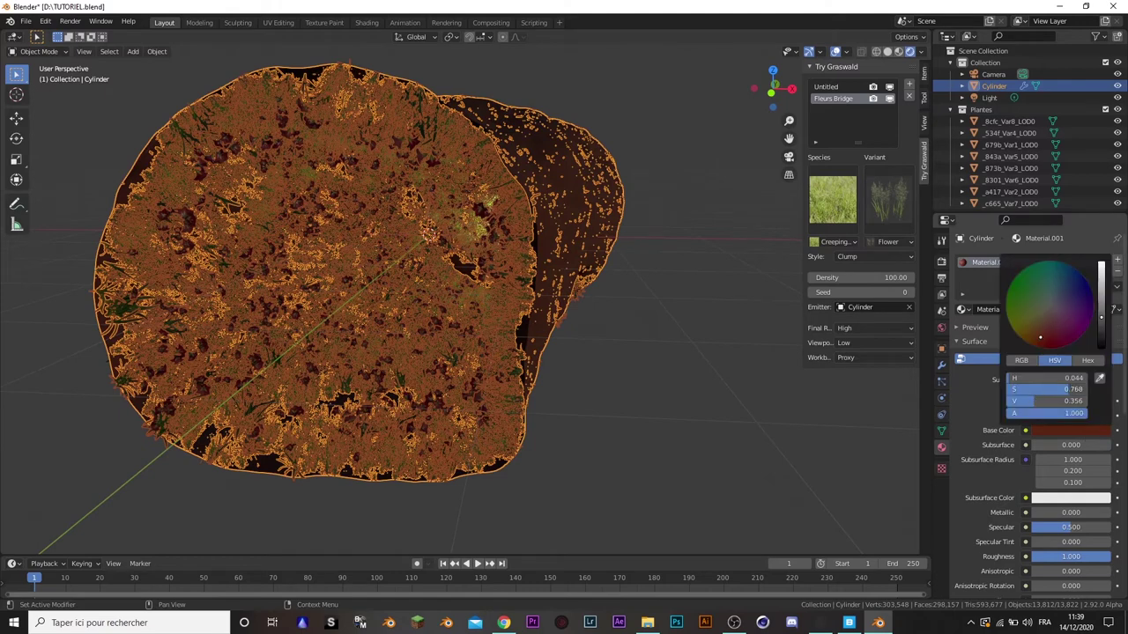
{"action": "left_click_drag", "start_coordinate": [1040, 336], "coordinate": [1045, 319]}
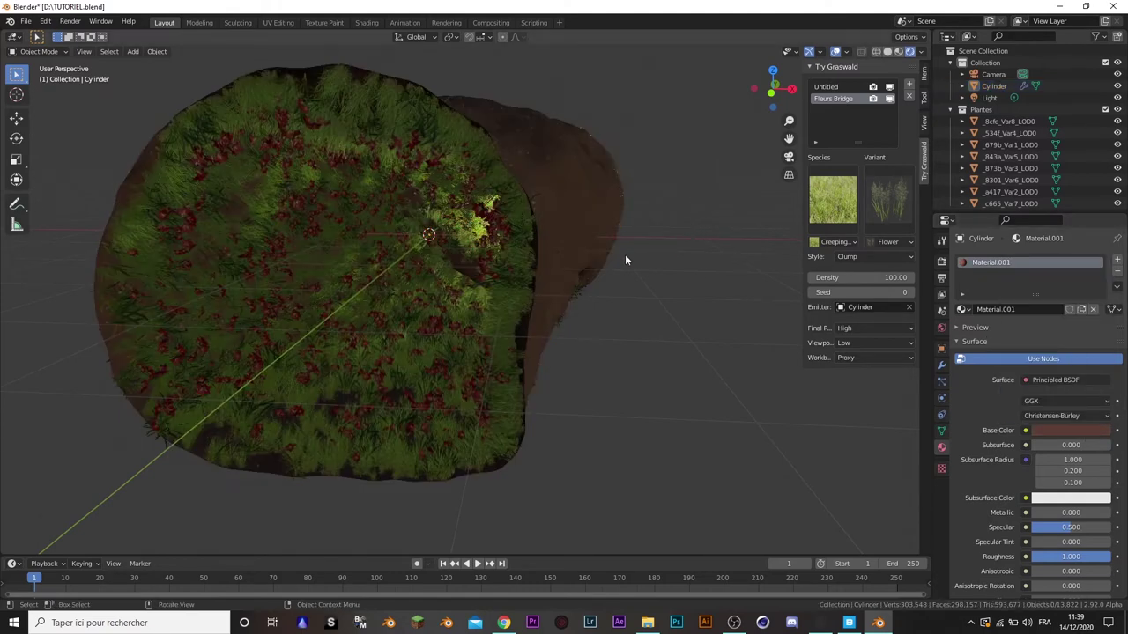
{"action": "left_click", "coordinate": [625, 254]}
{"action": "scroll", "coordinate": [617, 264], "scroll_direction": "up", "scroll_amount": 3}
{"action": "scroll", "coordinate": [448, 284], "scroll_direction": "up", "scroll_amount": 3}
{"action": "scroll", "coordinate": [450, 284], "scroll_direction": "up", "scroll_amount": 3}
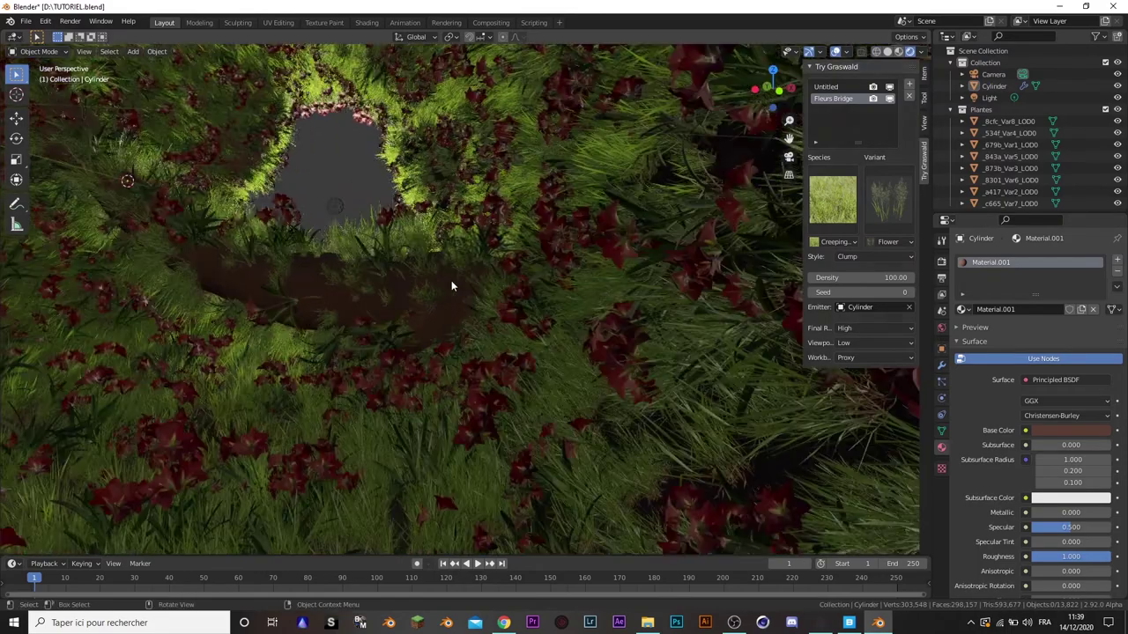
{"action": "mouse_move", "coordinate": [451, 285]}
{"action": "middle_mouse_down"}
{"action": "mouse_move", "coordinate": [478, 285]}
{"action": "mouse_move", "coordinate": [535, 221]}
{"action": "mouse_move", "coordinate": [532, 231]}
{"action": "mouse_move", "coordinate": [526, 214]}
{"action": "mouse_move", "coordinate": [554, 226]}
{"action": "mouse_move", "coordinate": [356, 85]}
{"action": "middle_mouse_up"}
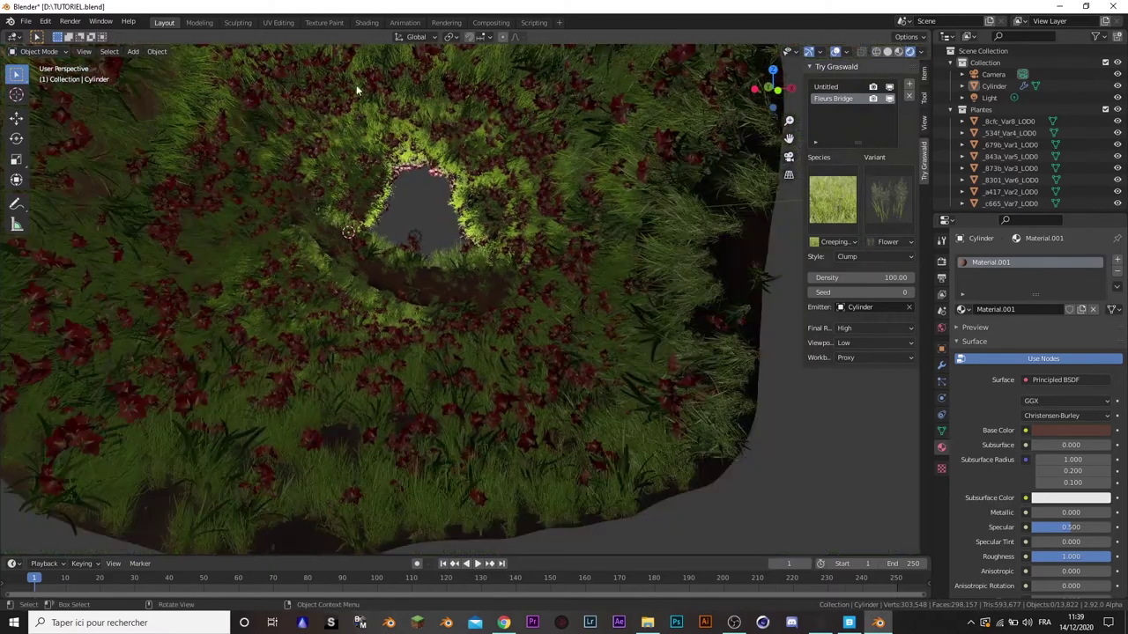
- Turn on Eevee ambient occlusion with a 0.4 m distance
{"action": "left_click", "coordinate": [539, 203]}
{"action": "left_click", "coordinate": [941, 262]}
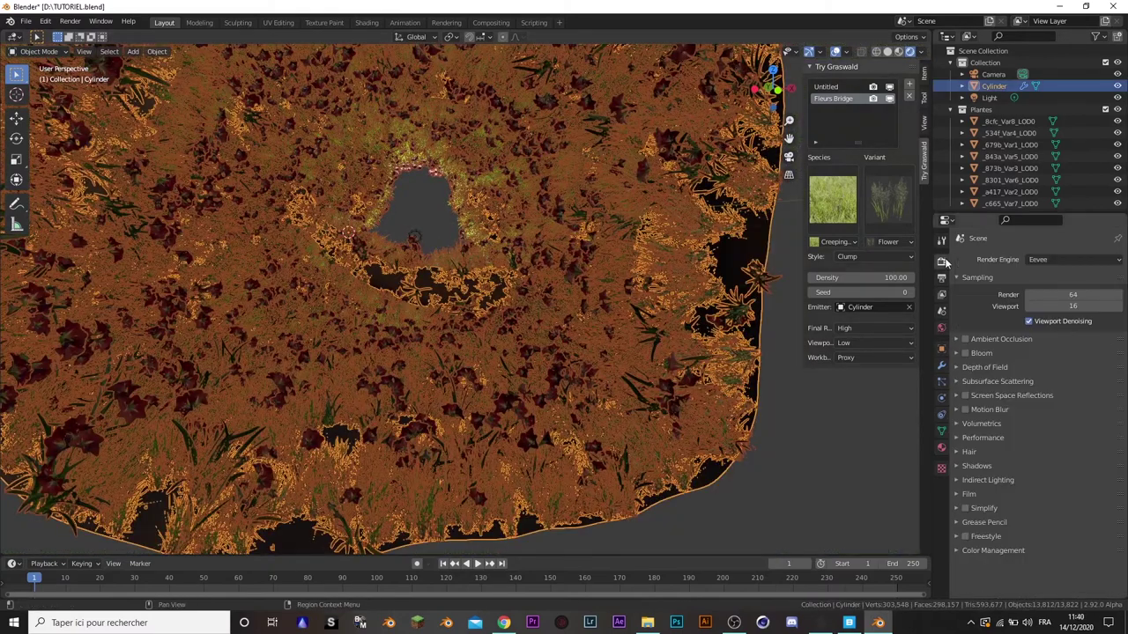
{"action": "left_click", "coordinate": [965, 339]}
{"action": "key", "text": "alt+a"}
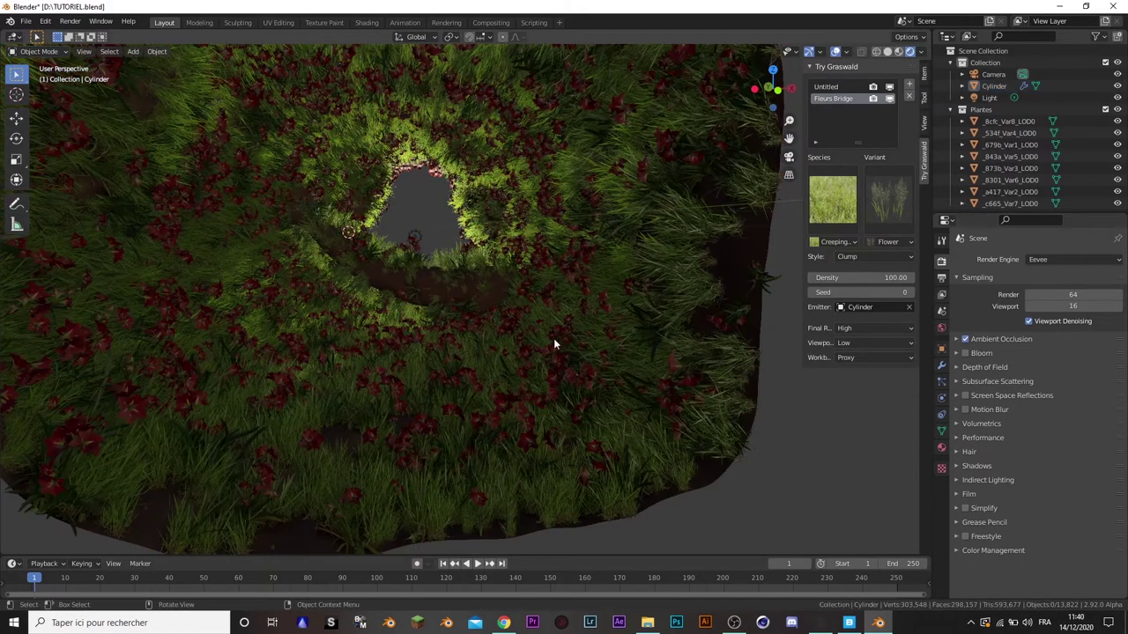
{"action": "mouse_move", "coordinate": [437, 231]}
{"action": "middle_mouse_down"}
{"action": "mouse_move", "coordinate": [529, 363]}
{"action": "mouse_move", "coordinate": [706, 413]}
{"action": "mouse_move", "coordinate": [601, 257]}
{"action": "middle_mouse_up"}
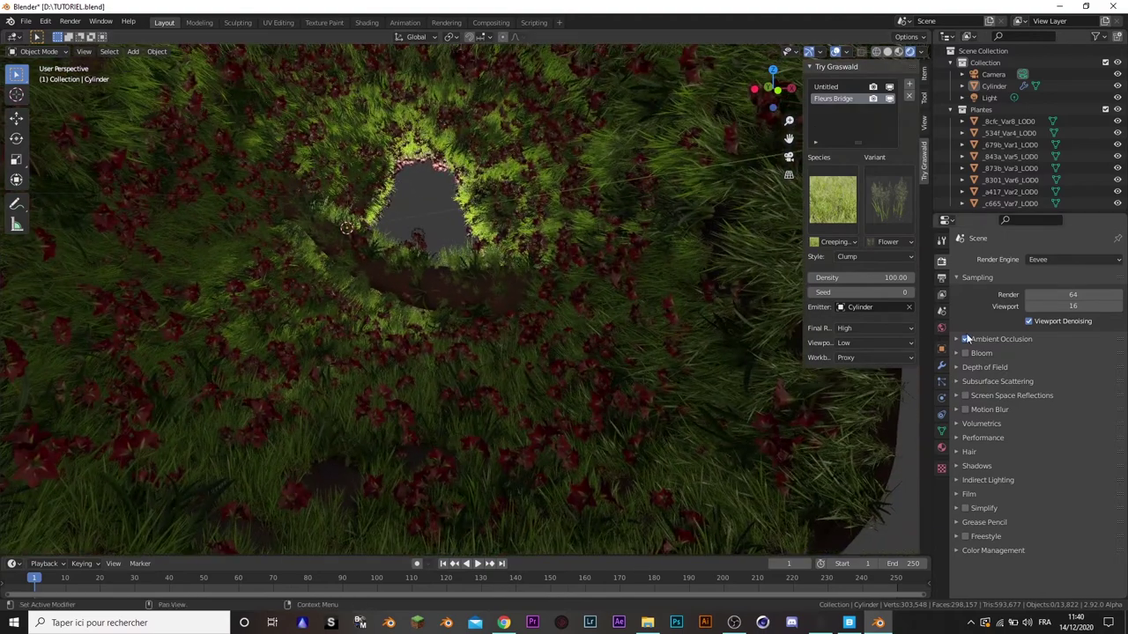
{"action": "left_click", "coordinate": [965, 338]}
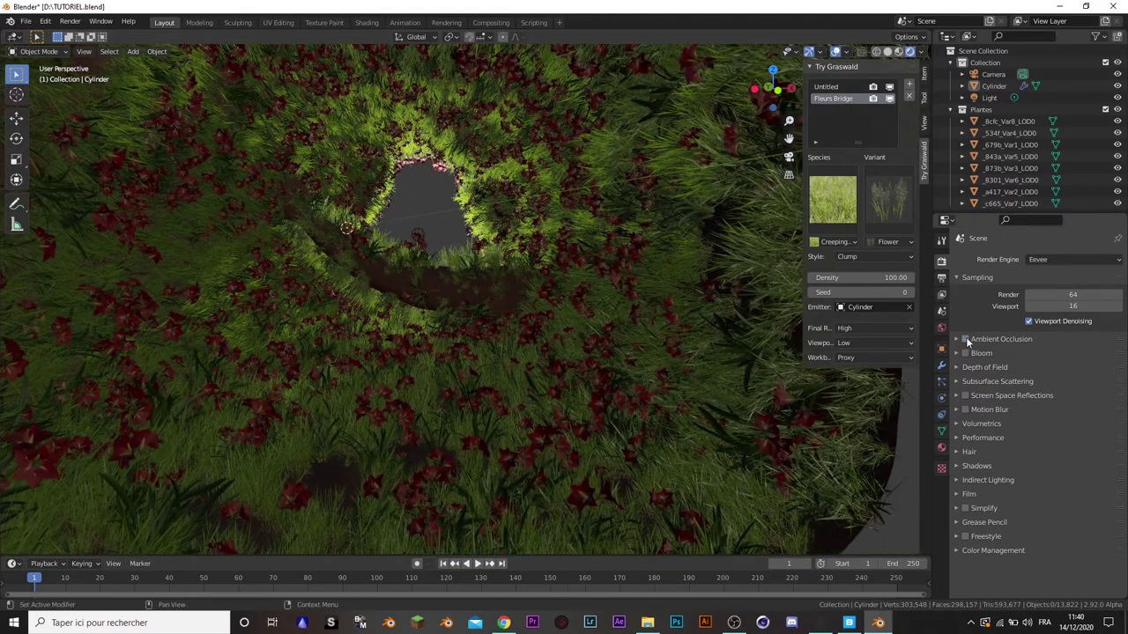
{"action": "left_click", "coordinate": [965, 338]}
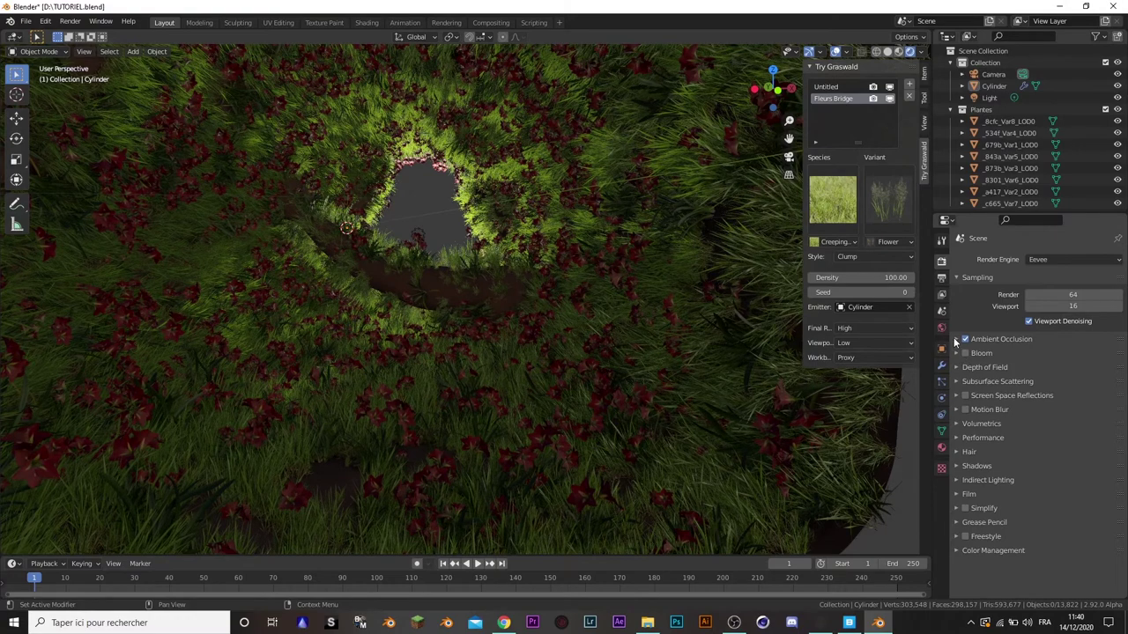
{"action": "left_click", "coordinate": [955, 339]}
{"action": "type", "text": "4"}
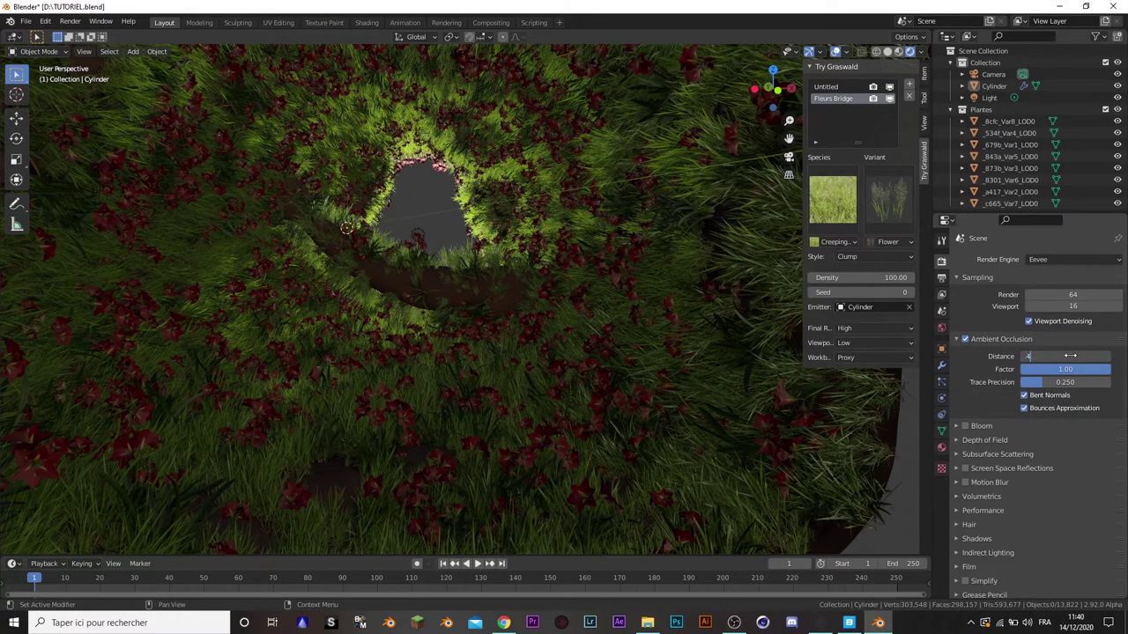
{"action": "key", "text": "Return"}
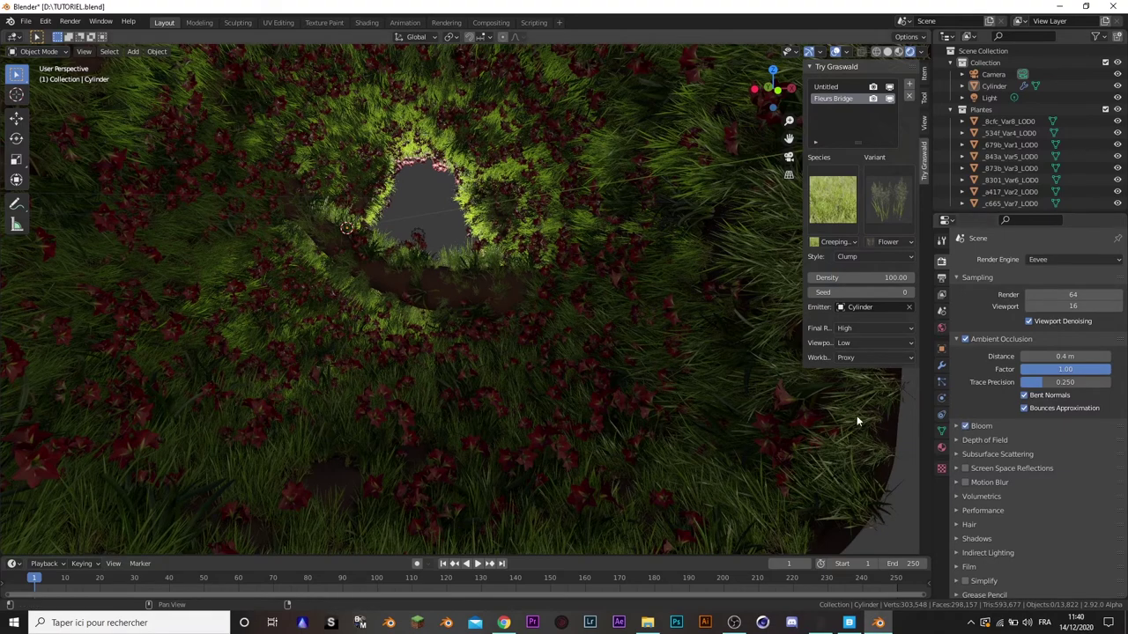
- Enable Screen Space Reflections, then select the light
{"action": "left_click", "coordinate": [965, 467]}
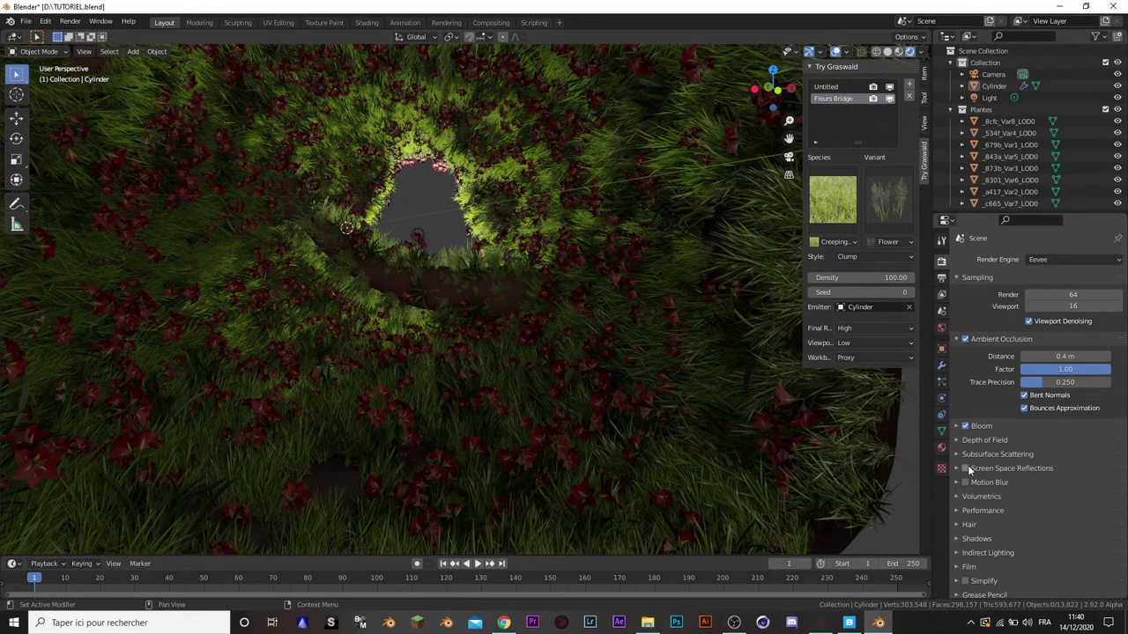
{"action": "left_click", "coordinate": [957, 468]}
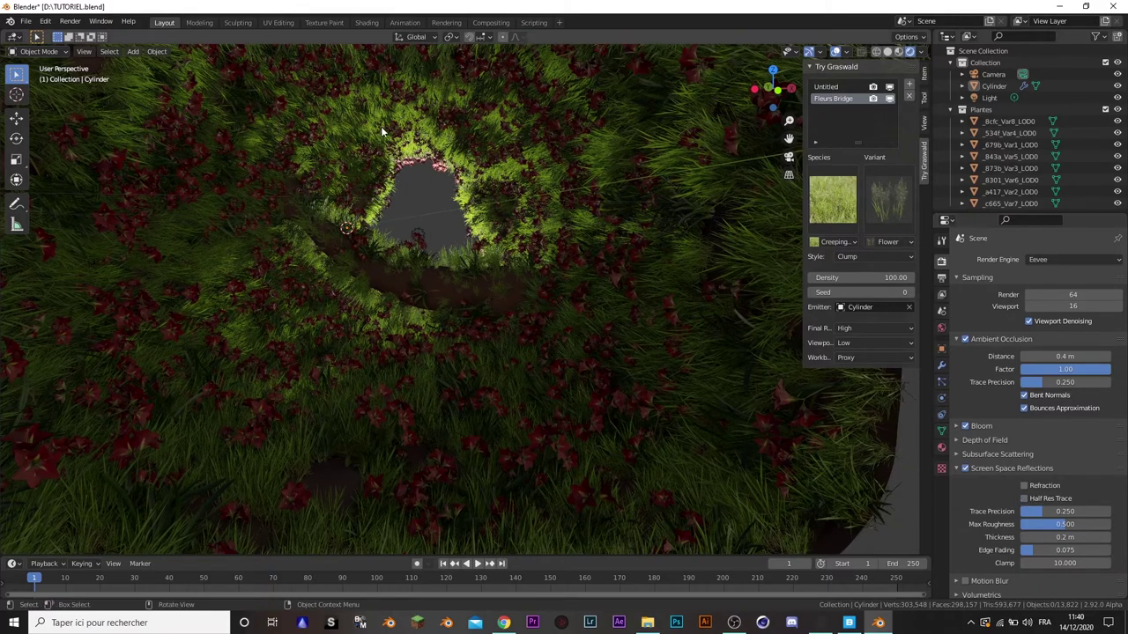
{"action": "middle_click_drag", "start_coordinate": [381, 126], "coordinate": [479, 248]}
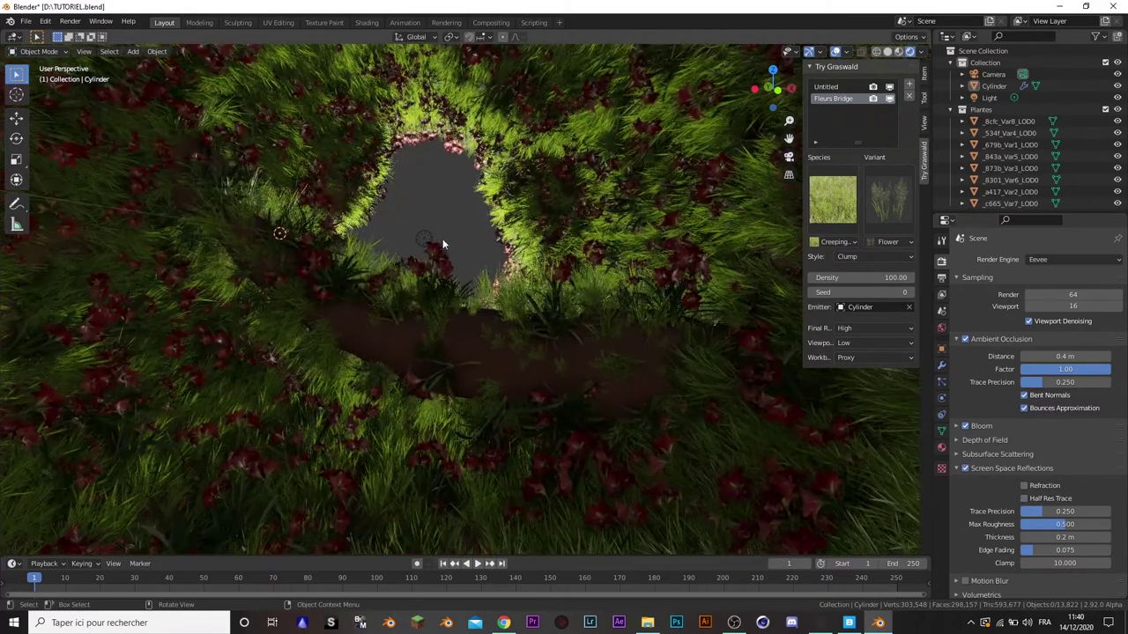
{"action": "left_click", "coordinate": [462, 263]}
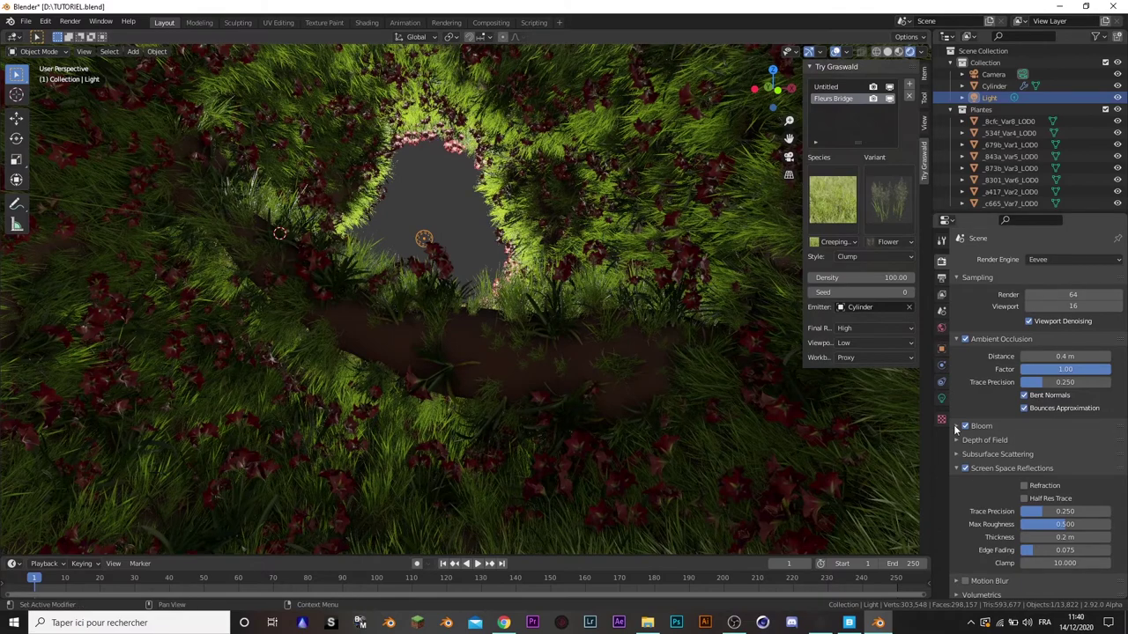
- Set the point light's power to 2500 W
{"action": "left_click", "coordinate": [941, 399]}
{"action": "left_click", "coordinate": [1065, 336]}
{"action": "type", "text": "2500"}
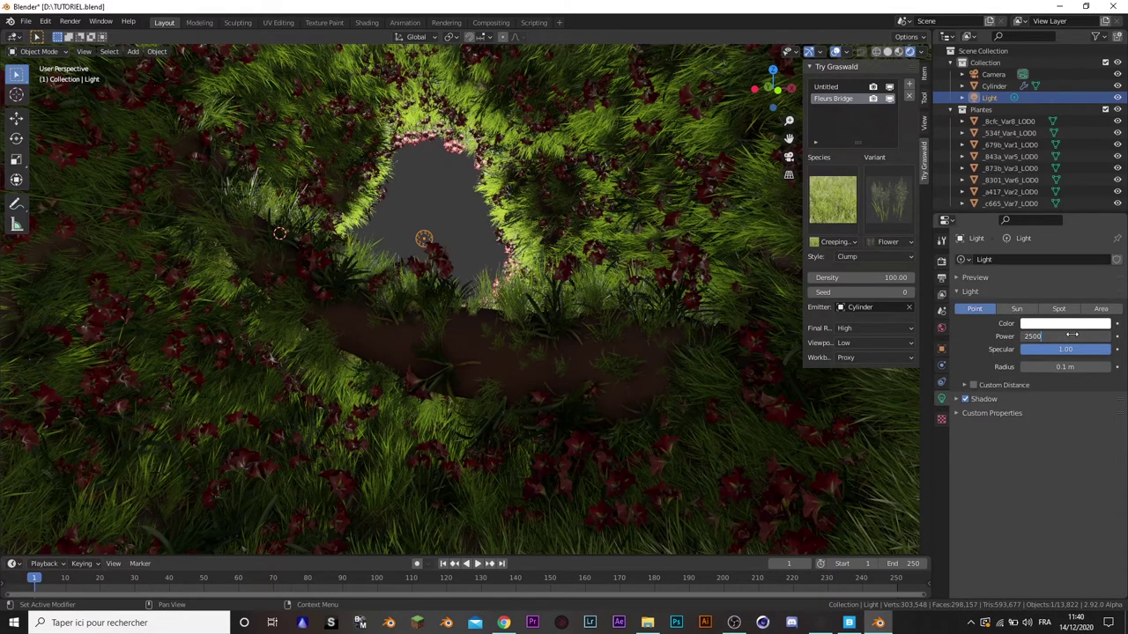
{"action": "key", "text": "Return"}
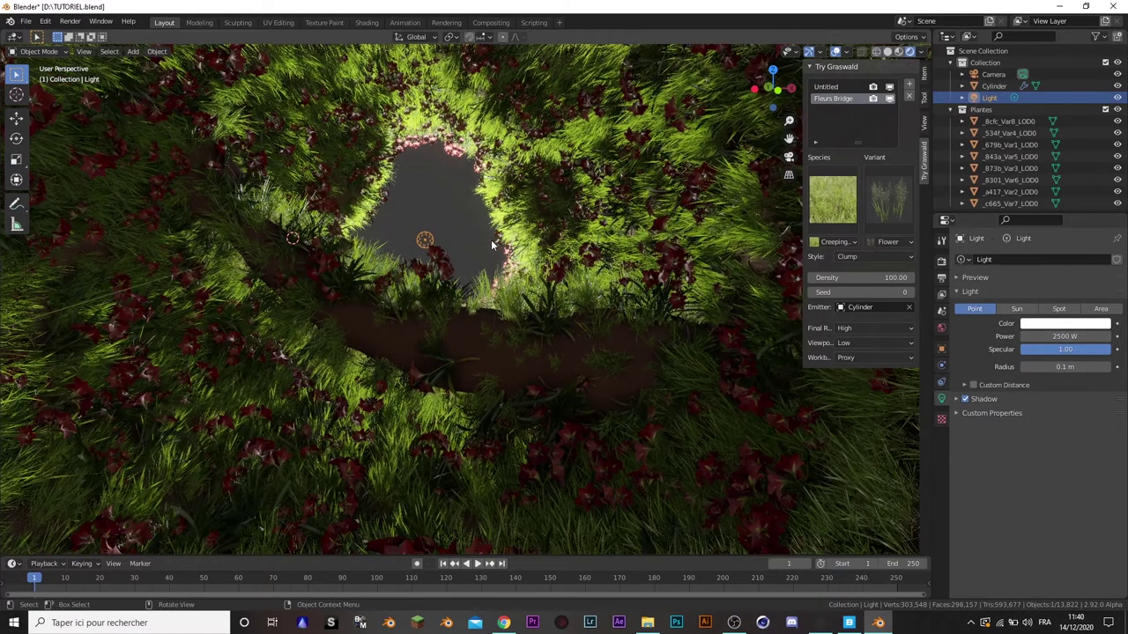
- Move the light down along Z, lower into the cylinder's hole
{"action": "key", "text": "g"}
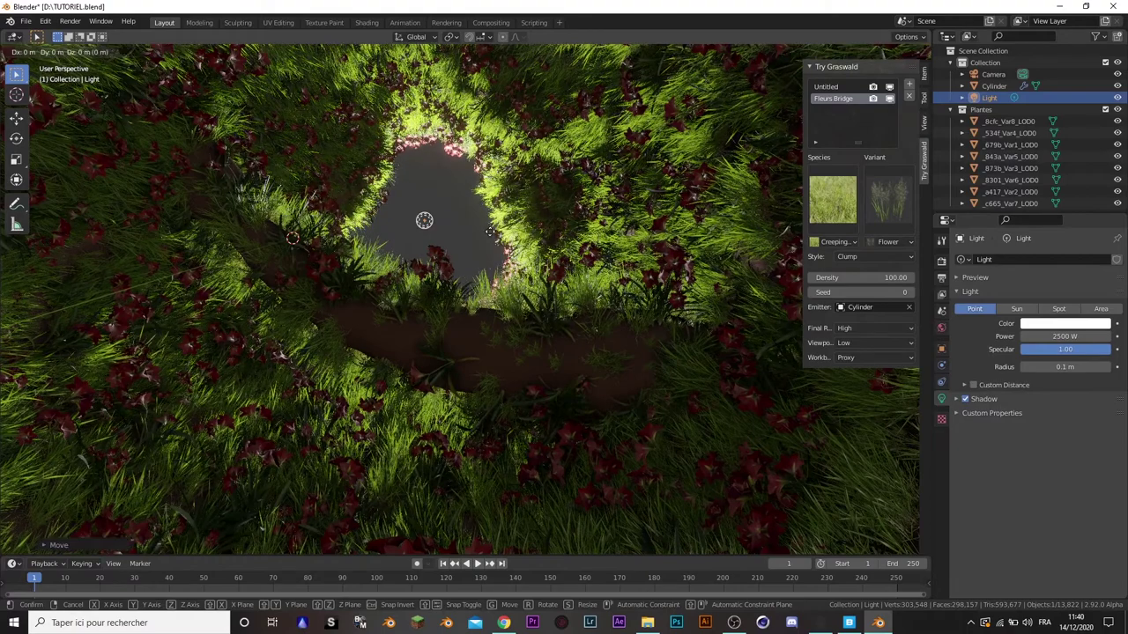
{"action": "key", "text": "shift+z"}
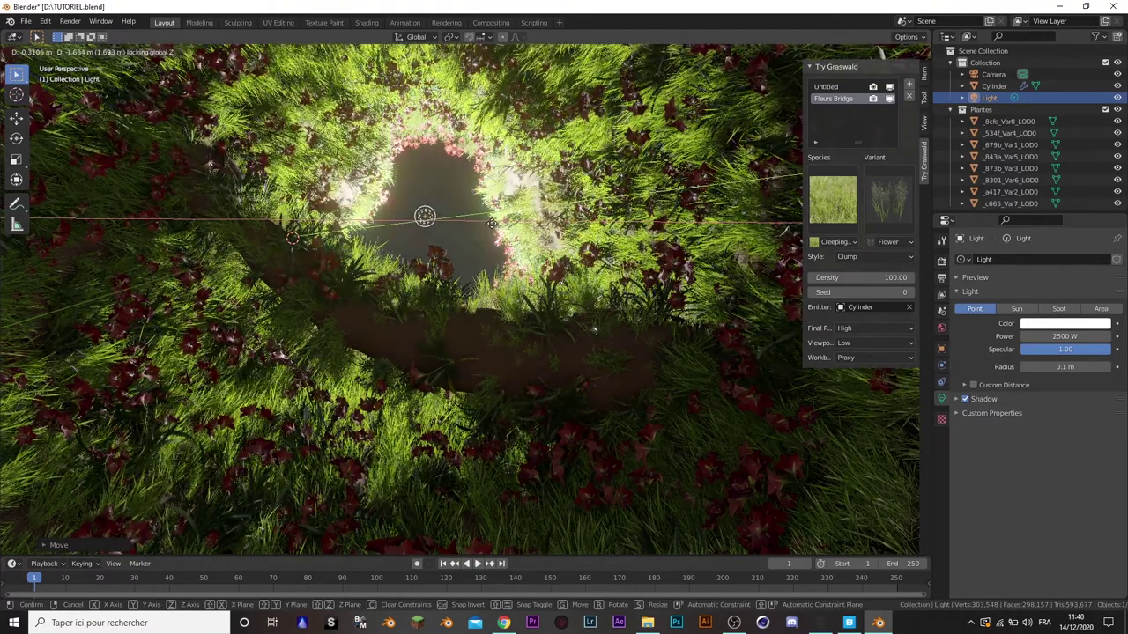
{"action": "left_click", "coordinate": [492, 228]}
{"action": "key", "text": "g"}
{"action": "key", "text": "z"}
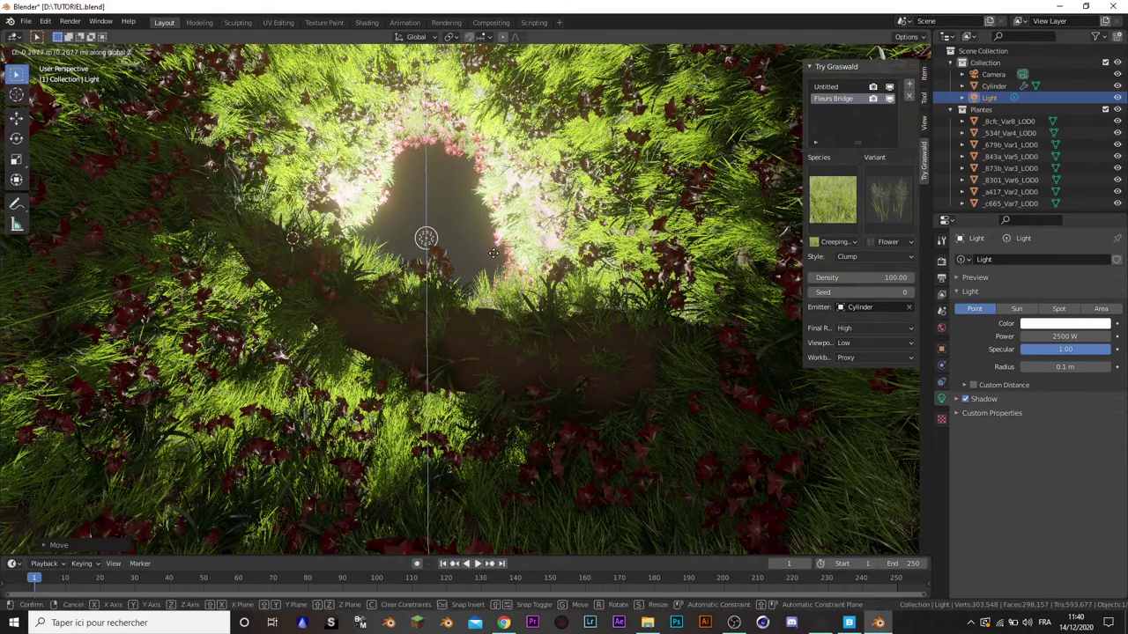
{"action": "left_click", "coordinate": [520, 357]}
{"action": "mouse_move", "coordinate": [520, 359]}
{"action": "middle_mouse_down"}
{"action": "mouse_move", "coordinate": [553, 253]}
{"action": "mouse_move", "coordinate": [511, 270]}
{"action": "middle_mouse_up"}
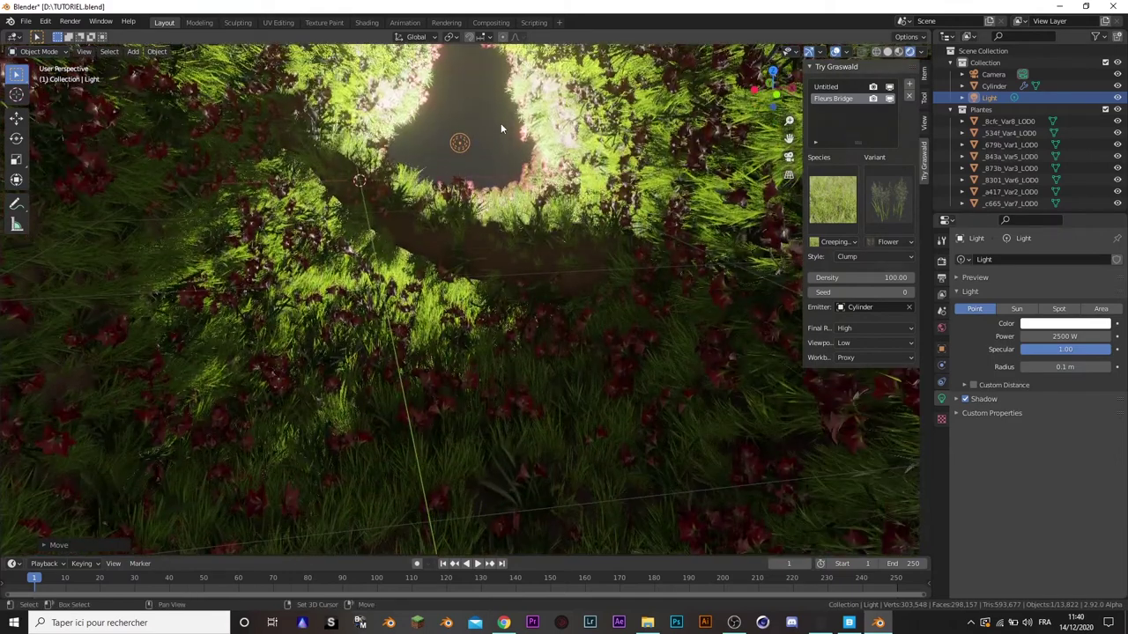
{"action": "middle_click_drag", "start_coordinate": [511, 269], "coordinate": [501, 181]}
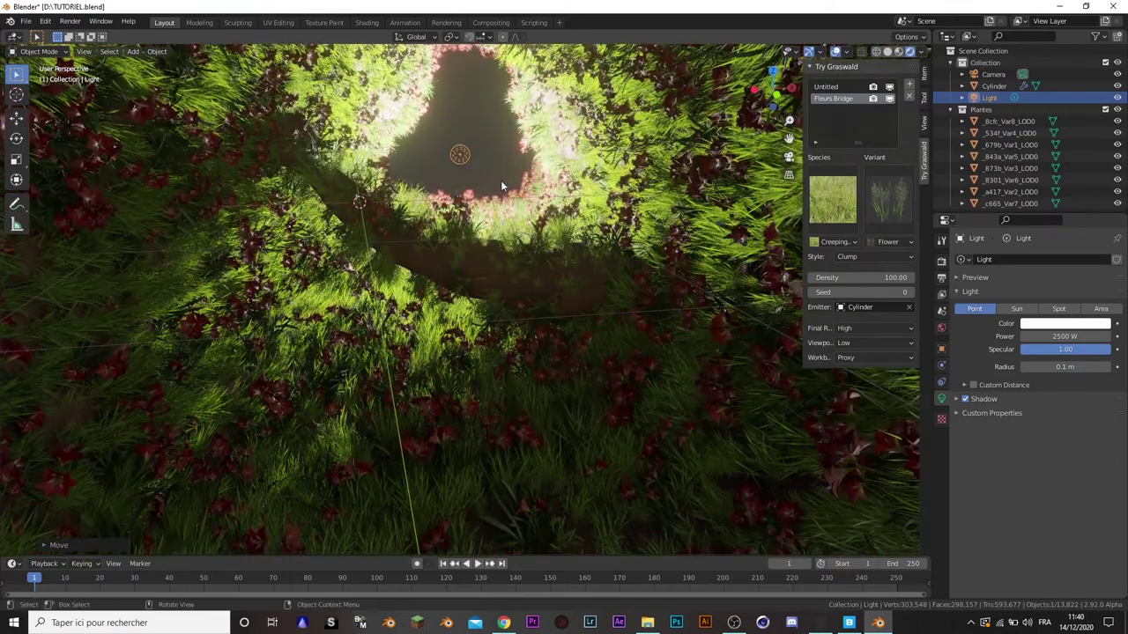
- Set the light radius to 0.65 m, nudge the light, and reselect the cylinder
{"action": "left_click", "coordinate": [1040, 367]}
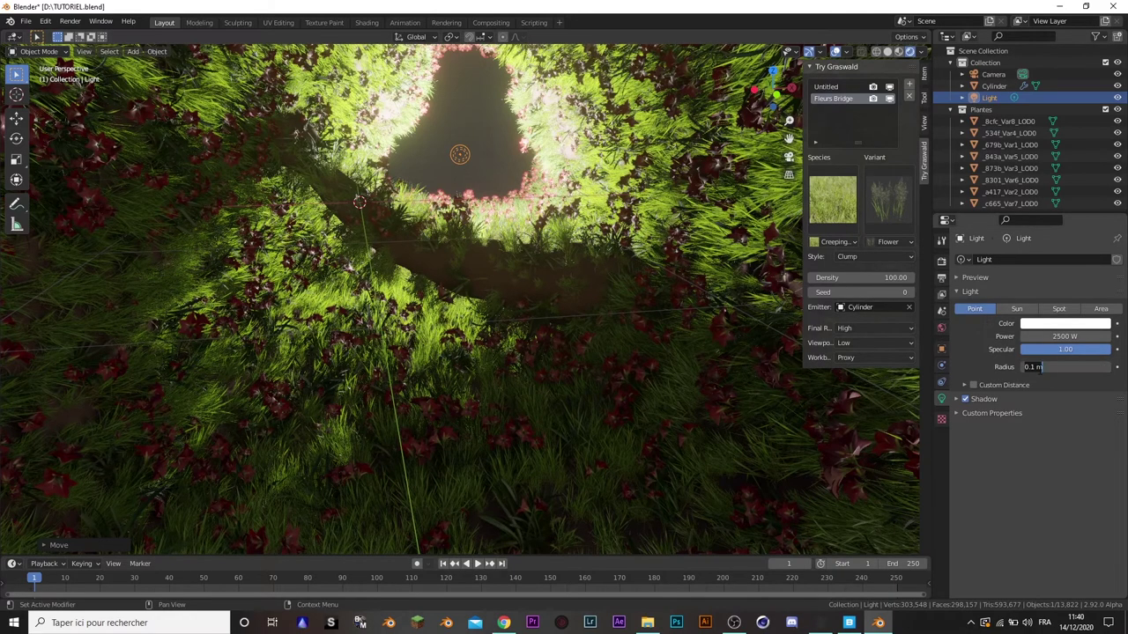
{"action": "type", "text": "1"}
{"action": "key", "text": "Return"}
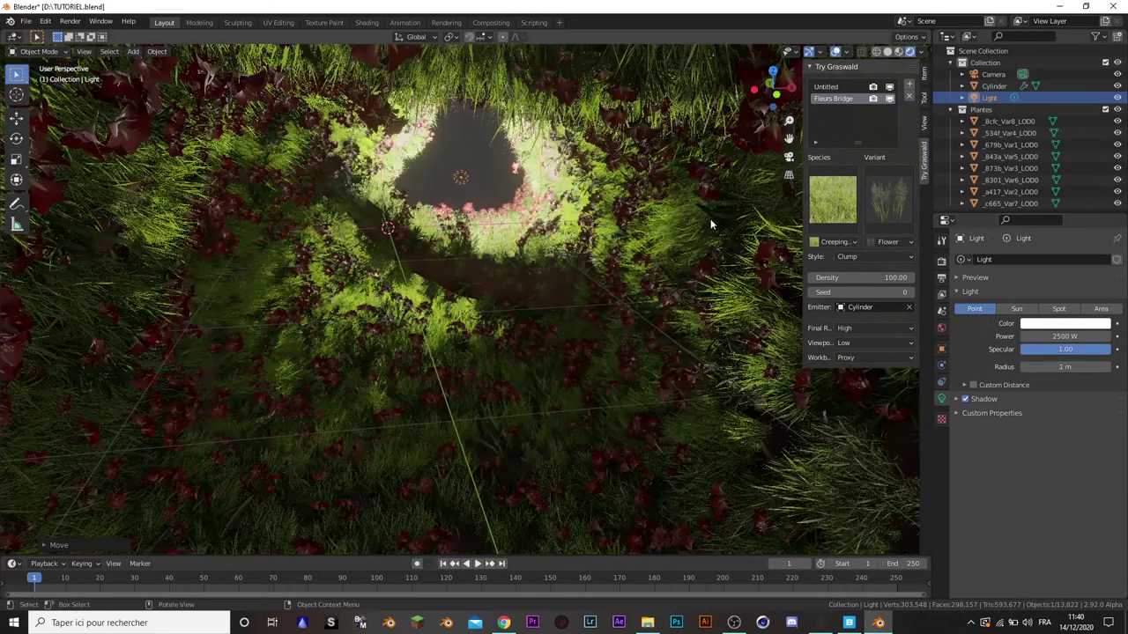
{"action": "mouse_move", "coordinate": [710, 218]}
{"action": "middle_mouse_down"}
{"action": "mouse_move", "coordinate": [661, 250]}
{"action": "mouse_move", "coordinate": [556, 221]}
{"action": "middle_mouse_up"}
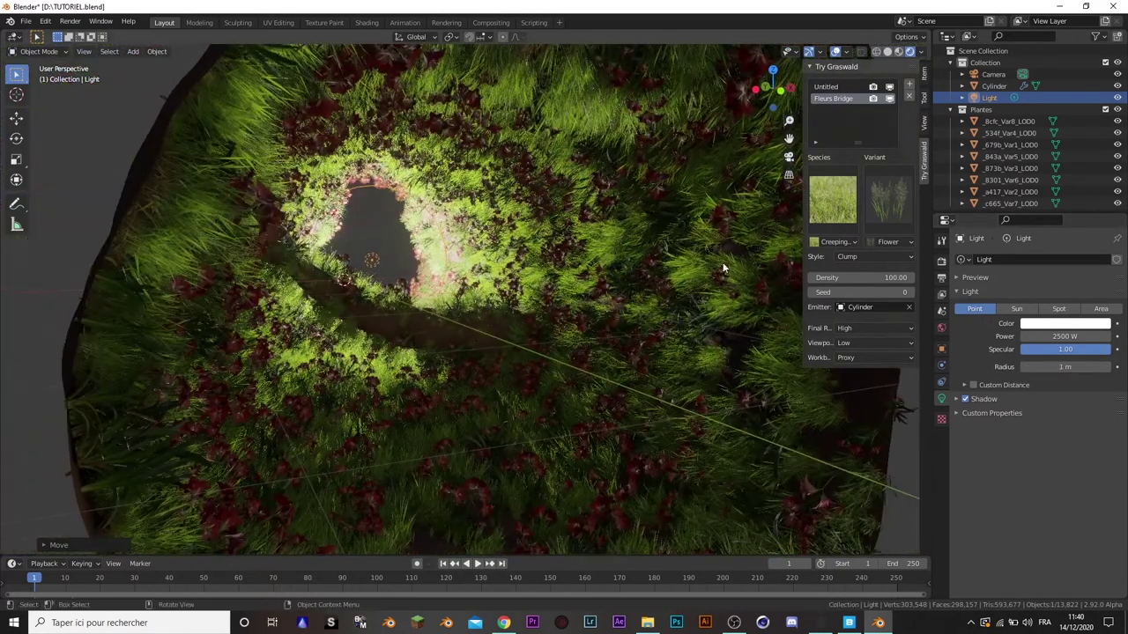
{"action": "middle_click_drag", "start_coordinate": [534, 327], "coordinate": [561, 329]}
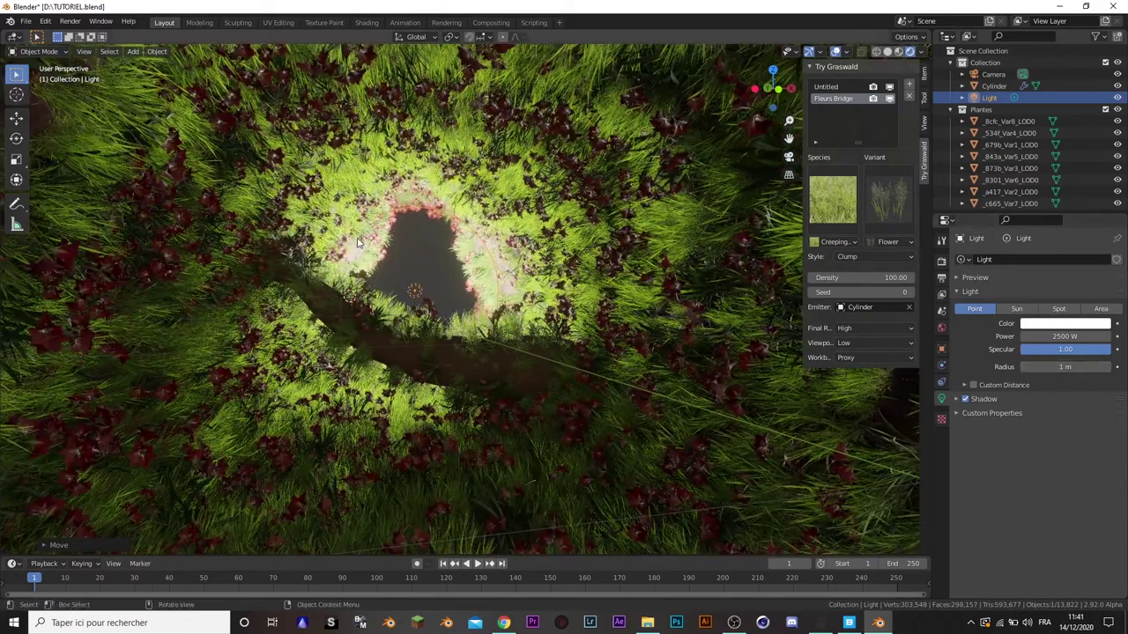
{"action": "left_click", "coordinate": [1071, 367]}
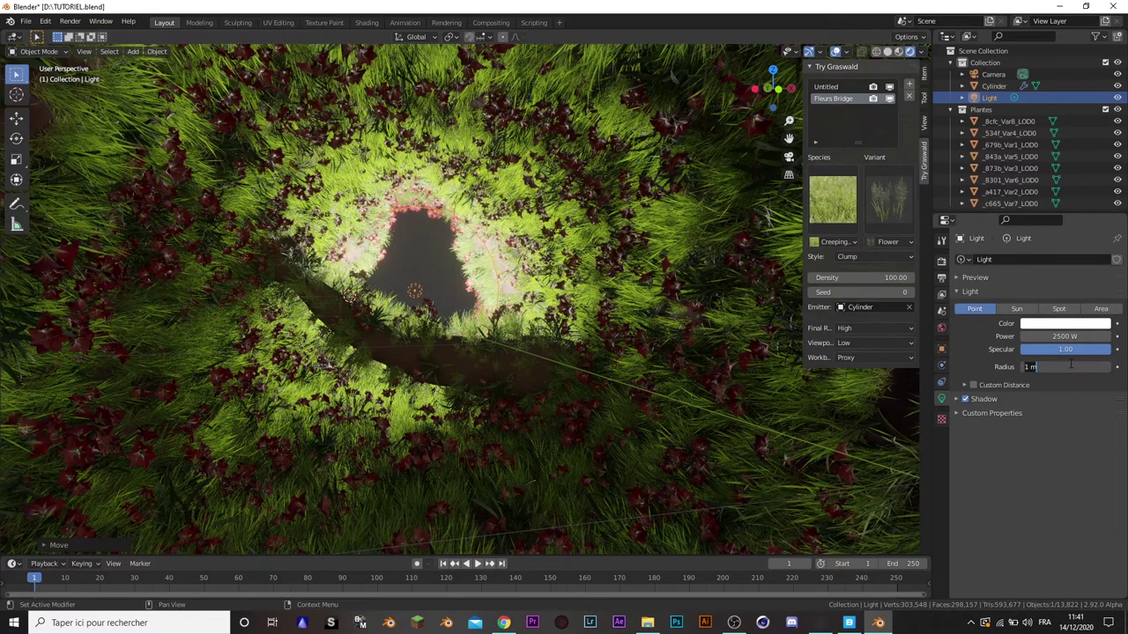
{"action": "type", "text": ".65"}
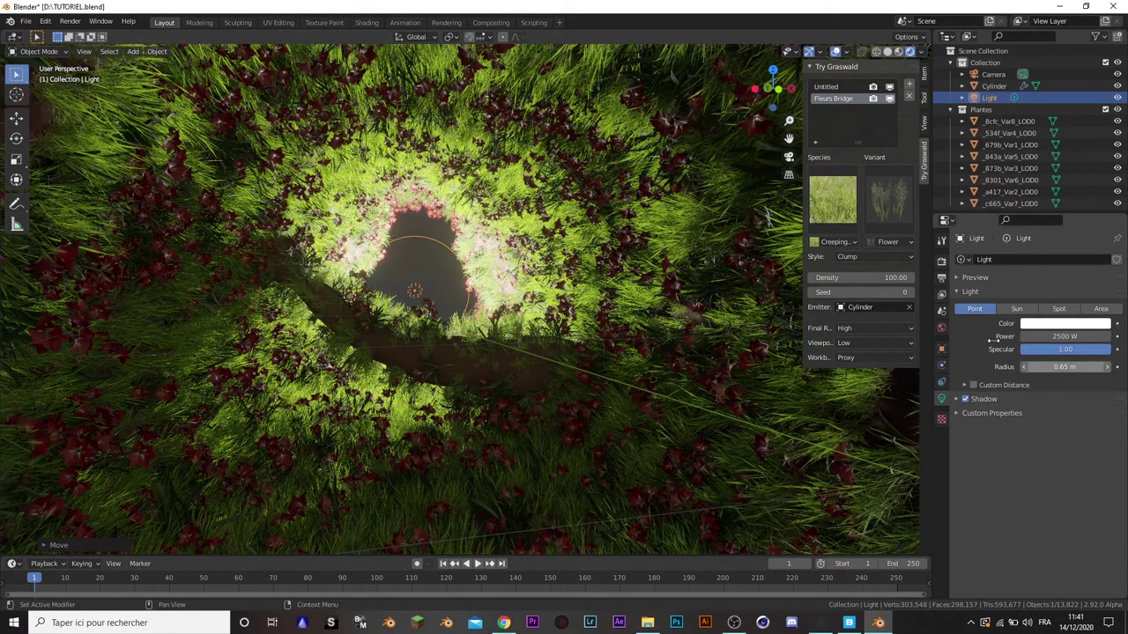
{"action": "key", "text": "Return"}
{"action": "key", "text": "g"}
{"action": "left_click", "coordinate": [435, 229]}
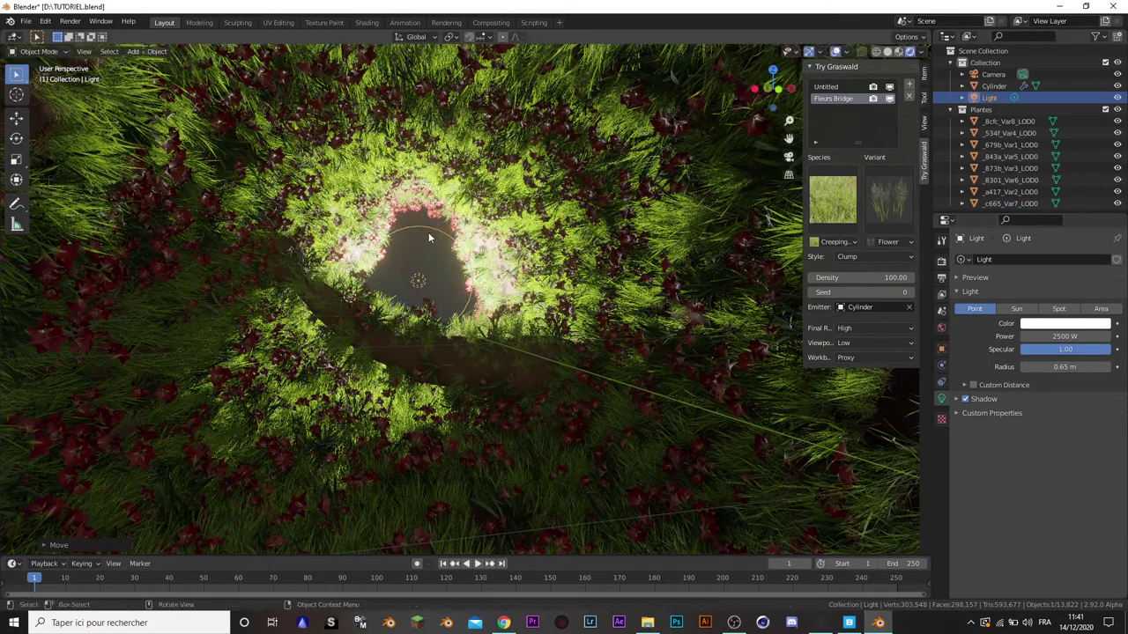
{"action": "left_click", "coordinate": [522, 338]}
- Hide the sidebar, zoom the view, and select the grass-covered cylinder
{"action": "middle_click_drag", "start_coordinate": [522, 336], "coordinate": [518, 324]}
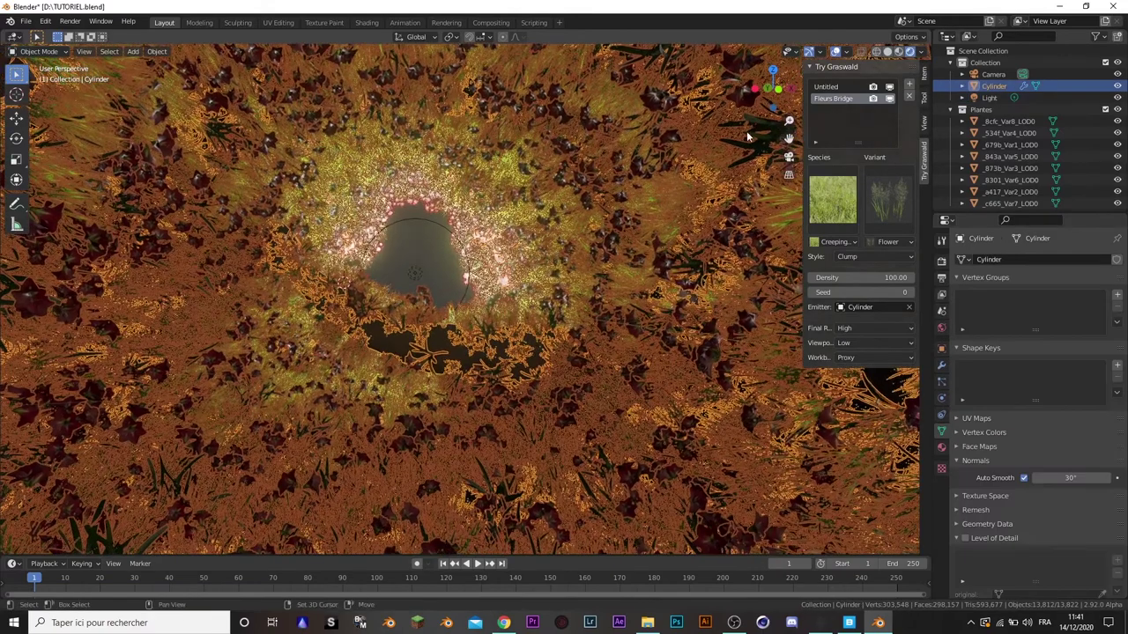
{"action": "key", "text": "alt+a"}
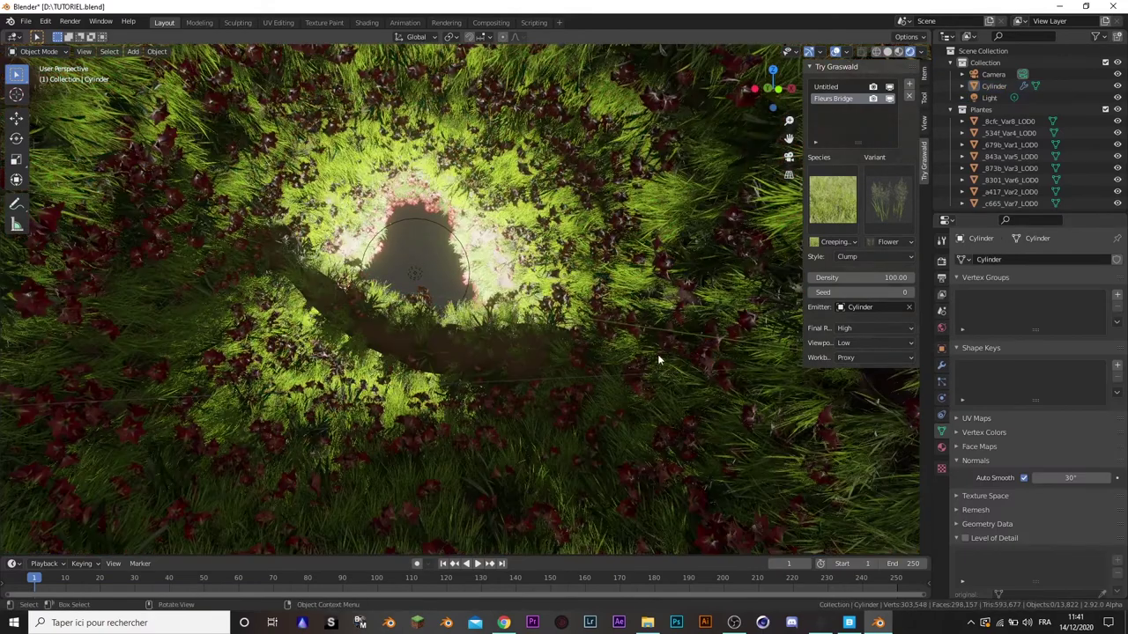
{"action": "mouse_move", "coordinate": [627, 344]}
{"action": "middle_mouse_down"}
{"action": "mouse_move", "coordinate": [624, 319]}
{"action": "mouse_move", "coordinate": [598, 344]}
{"action": "mouse_move", "coordinate": [574, 303]}
{"action": "mouse_move", "coordinate": [445, 290]}
{"action": "mouse_move", "coordinate": [430, 210]}
{"action": "middle_mouse_up"}
{"action": "left_click", "coordinate": [444, 286]}
{"action": "key", "text": "alt+a"}
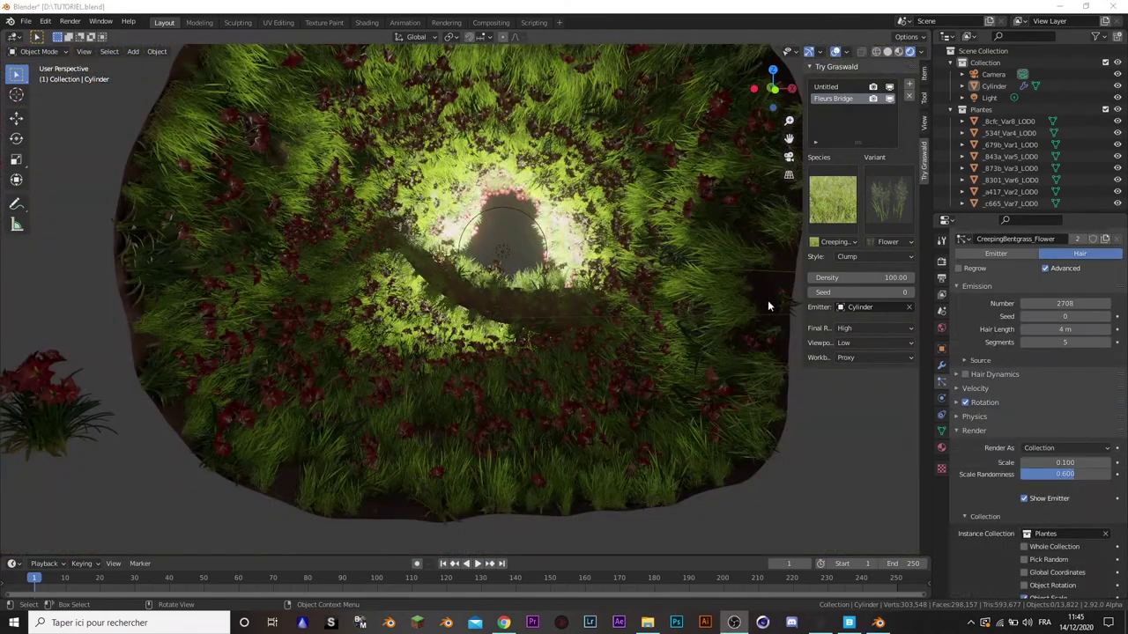
{"action": "scroll", "coordinate": [561, 310], "scroll_direction": "up", "scroll_amount": 1}
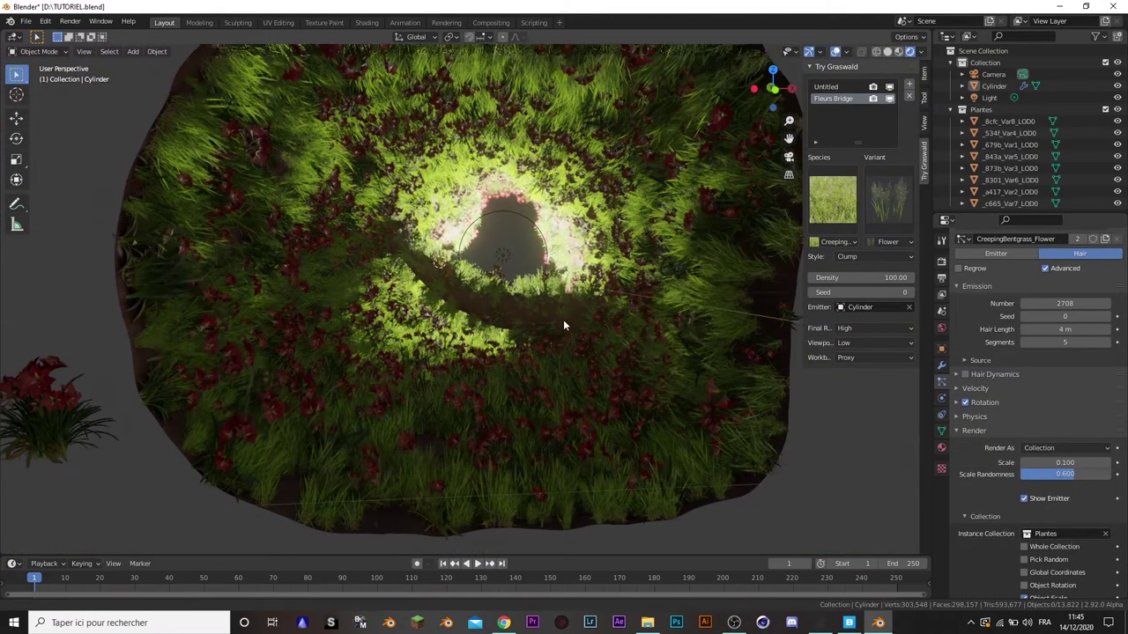
{"action": "scroll", "coordinate": [575, 313], "scroll_direction": "up", "scroll_amount": 1}
{"action": "key", "text": "n"}
{"action": "scroll", "coordinate": [588, 308], "scroll_direction": "up", "scroll_amount": 2}
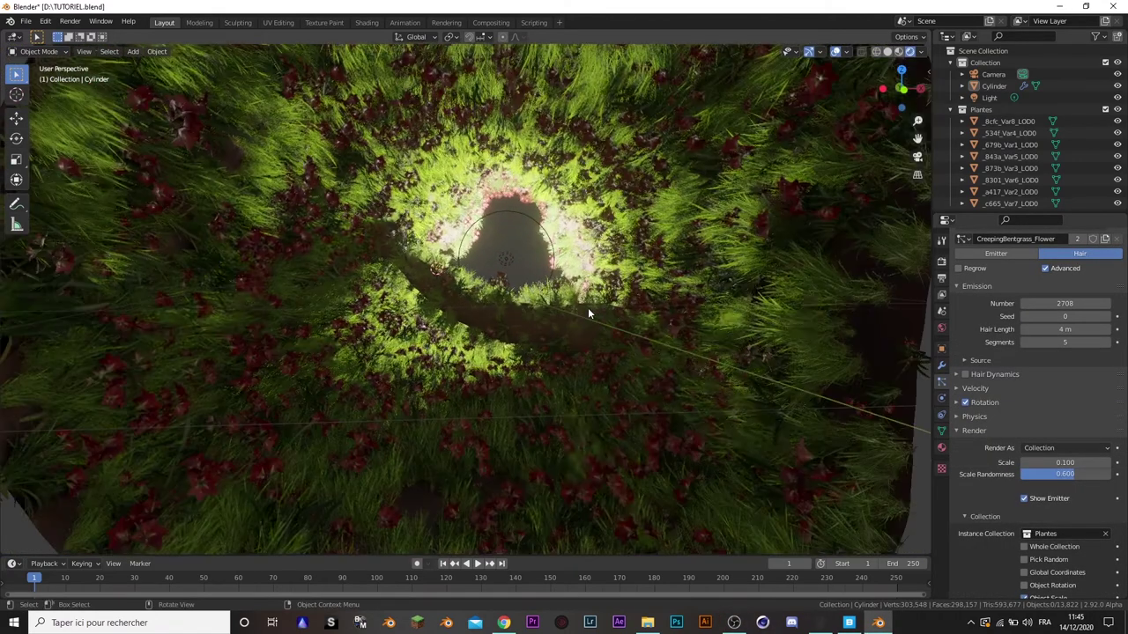
{"action": "scroll", "coordinate": [587, 308], "scroll_direction": "up", "scroll_amount": 1}
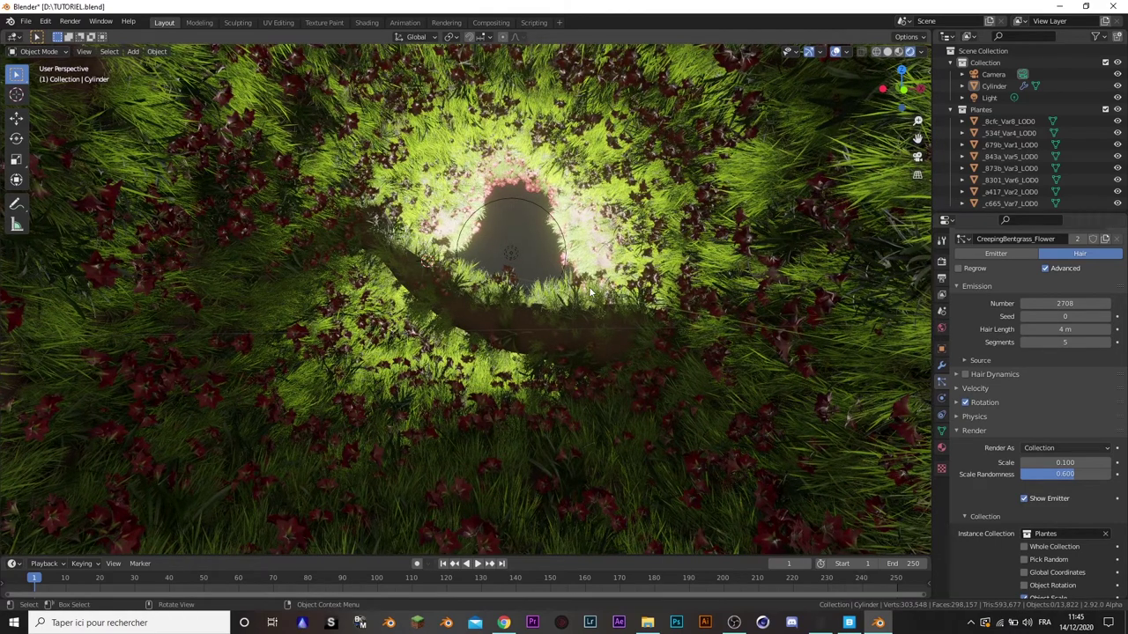
{"action": "scroll", "coordinate": [606, 283], "scroll_direction": "down", "scroll_amount": 1}
{"action": "scroll", "coordinate": [701, 257], "scroll_direction": "down", "scroll_amount": 2}
{"action": "left_click", "coordinate": [701, 255]}
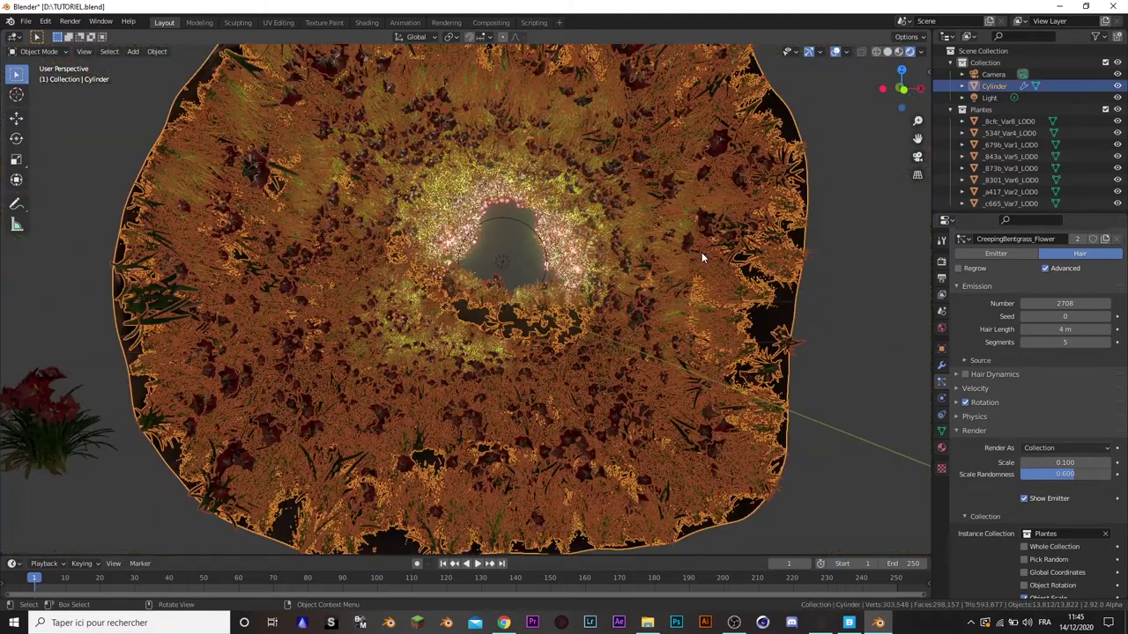
- Reopen the Graswald sidebar and drag a Big Creeping grass species onto the cylinder
{"action": "key", "text": "n"}
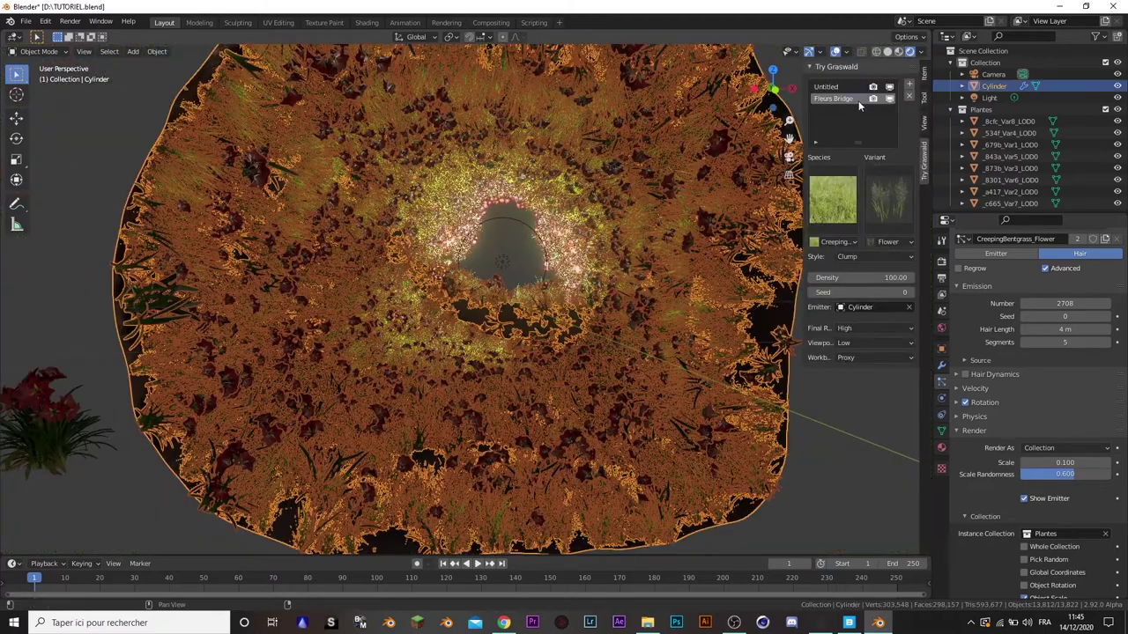
{"action": "left_click", "coordinate": [684, 400]}
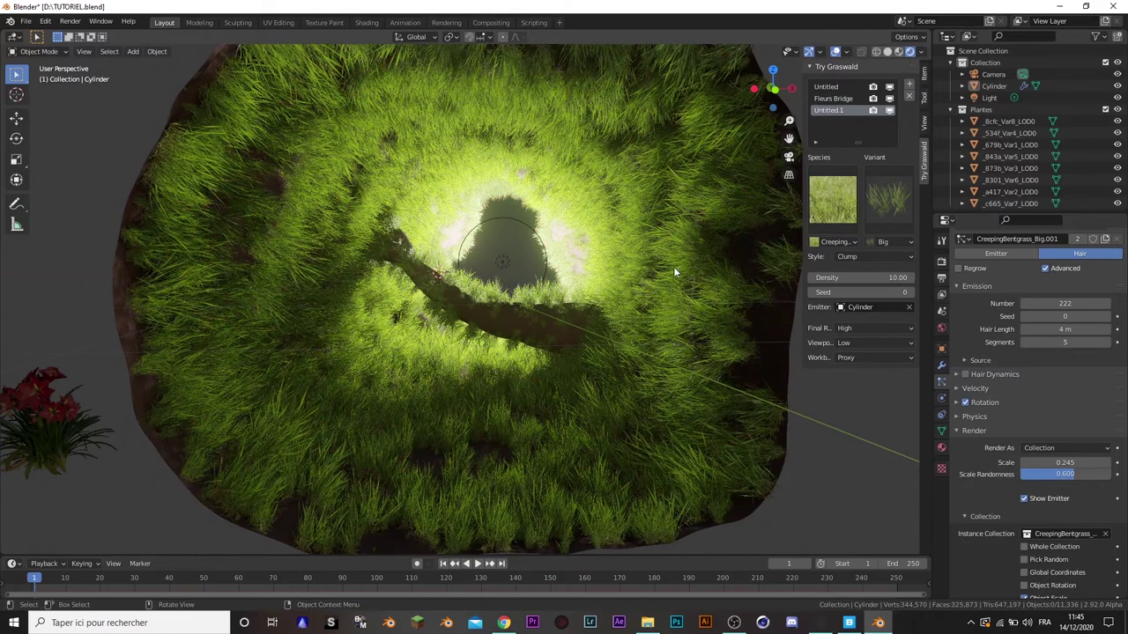
{"action": "mouse_move", "coordinate": [673, 266]}
{"action": "middle_mouse_down"}
{"action": "mouse_move", "coordinate": [666, 282]}
{"action": "mouse_move", "coordinate": [671, 267]}
{"action": "middle_mouse_up"}
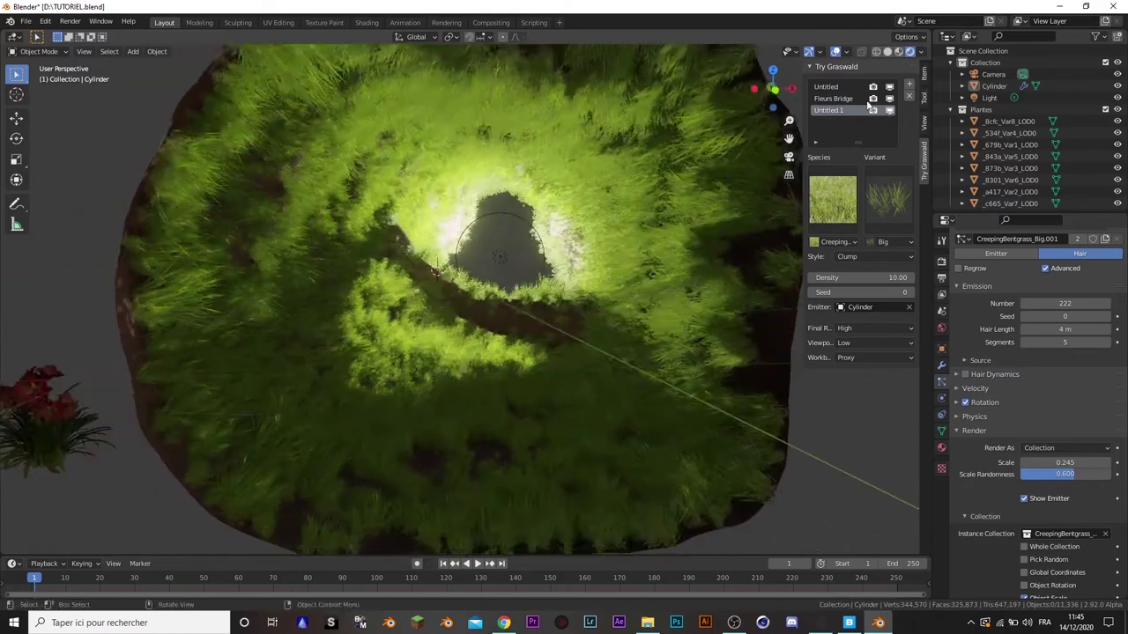
- Make Fleurs Bridge active and switch to the ParticleSettings.001 flower settings
{"action": "left_click", "coordinate": [833, 99]}
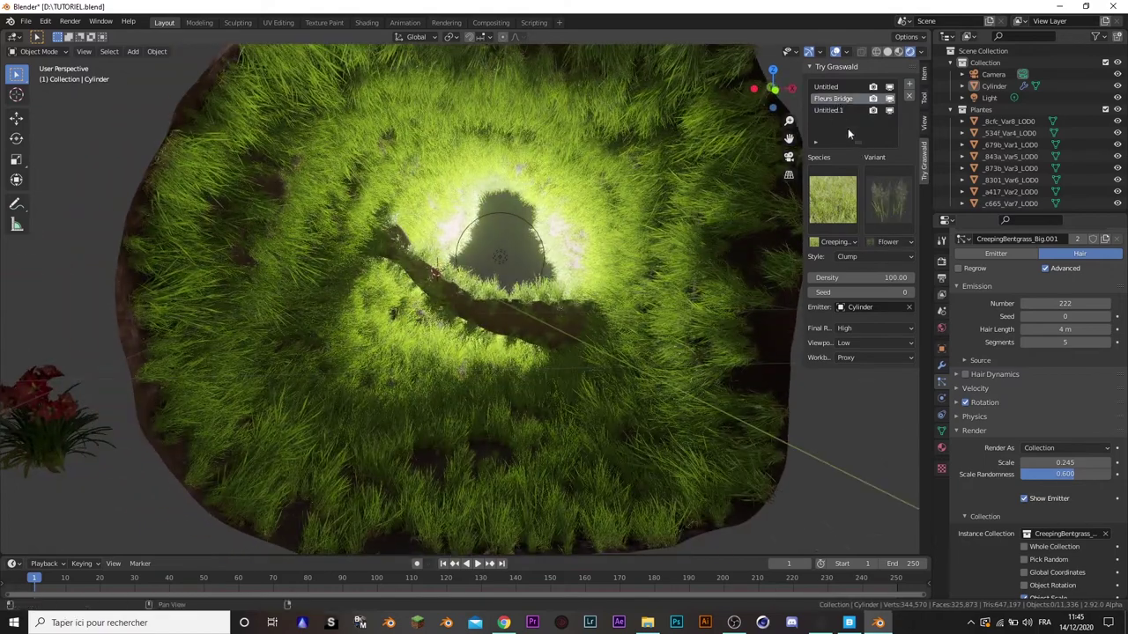
{"action": "scroll", "coordinate": [978, 310], "scroll_direction": "up", "scroll_amount": 2}
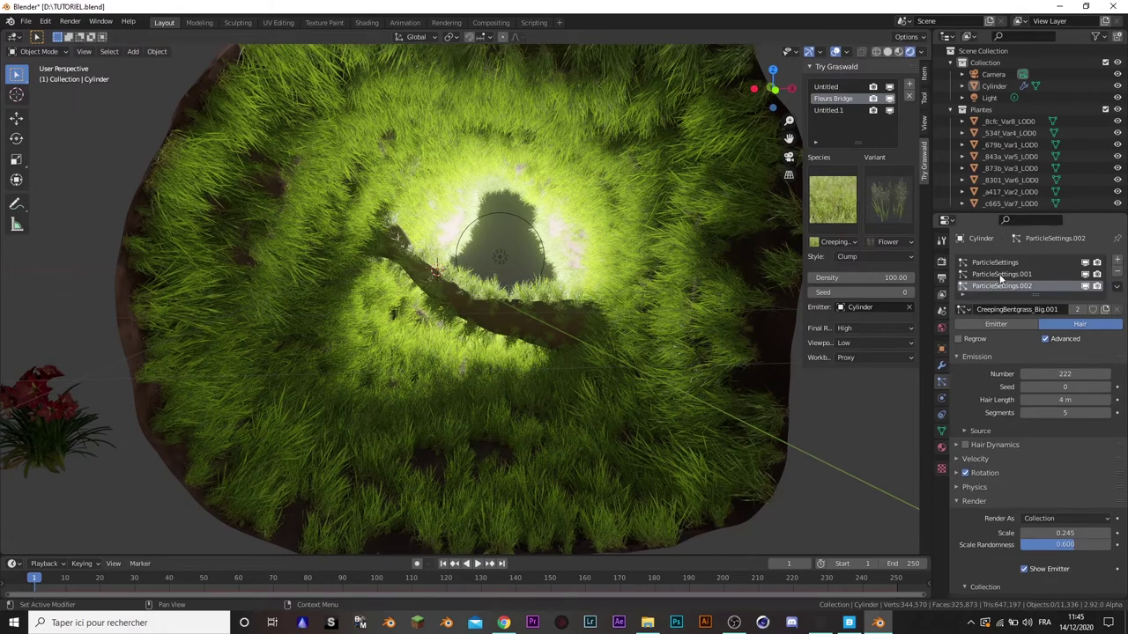
{"action": "left_click", "coordinate": [1001, 274]}
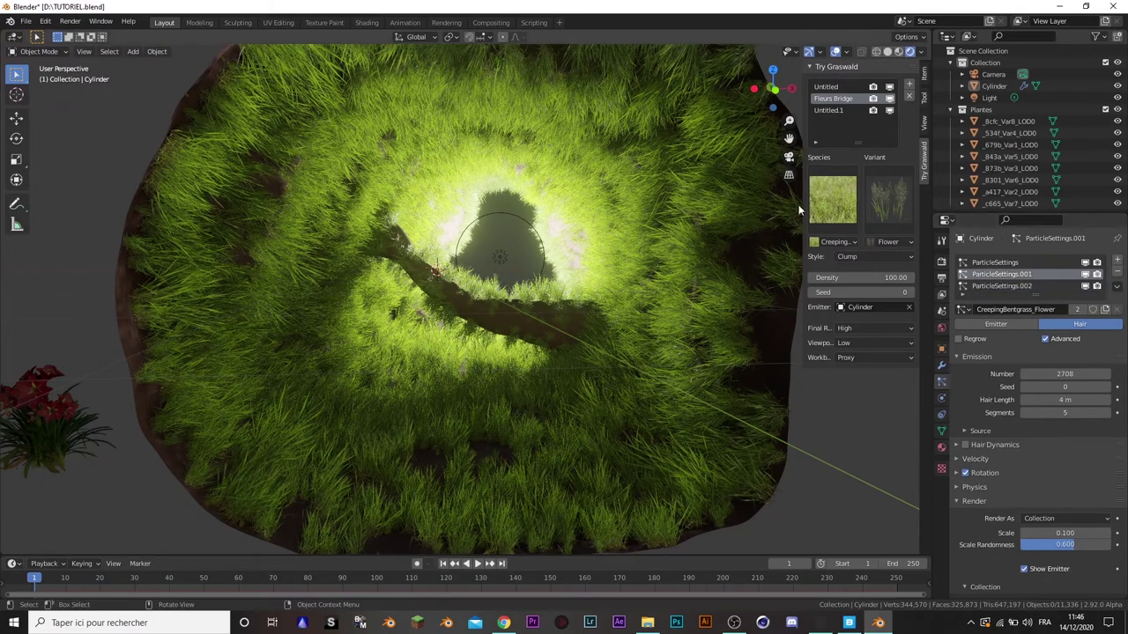
{"action": "scroll", "coordinate": [527, 321], "scroll_direction": "up", "scroll_amount": 3}
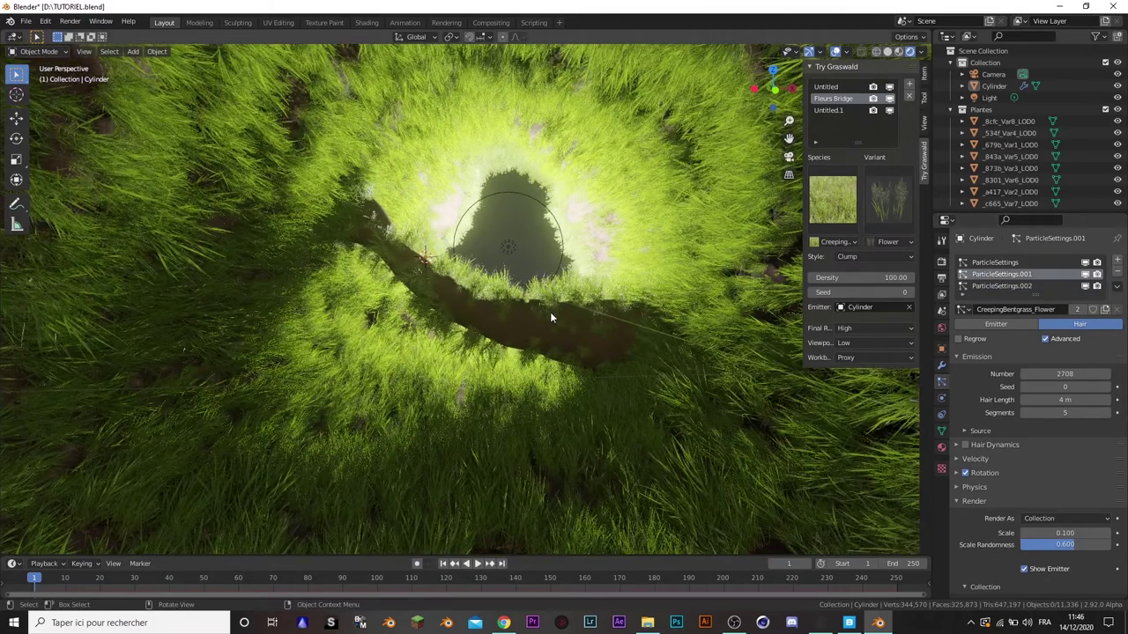
{"action": "scroll", "coordinate": [550, 317], "scroll_direction": "down", "scroll_amount": 2}
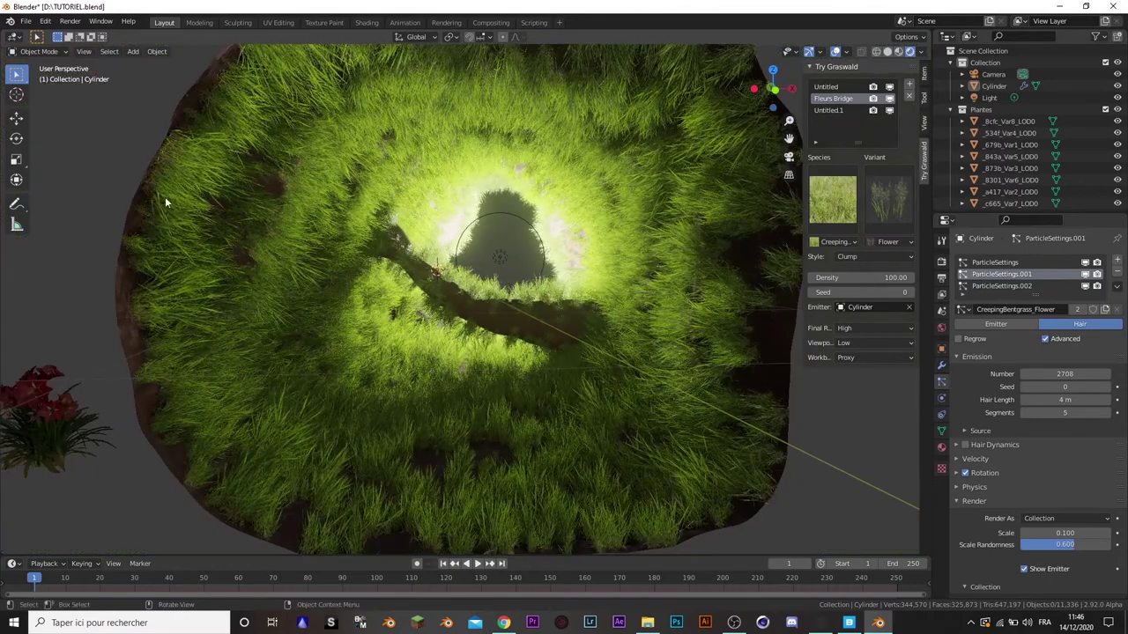
{"action": "left_click", "coordinate": [45, 22]}
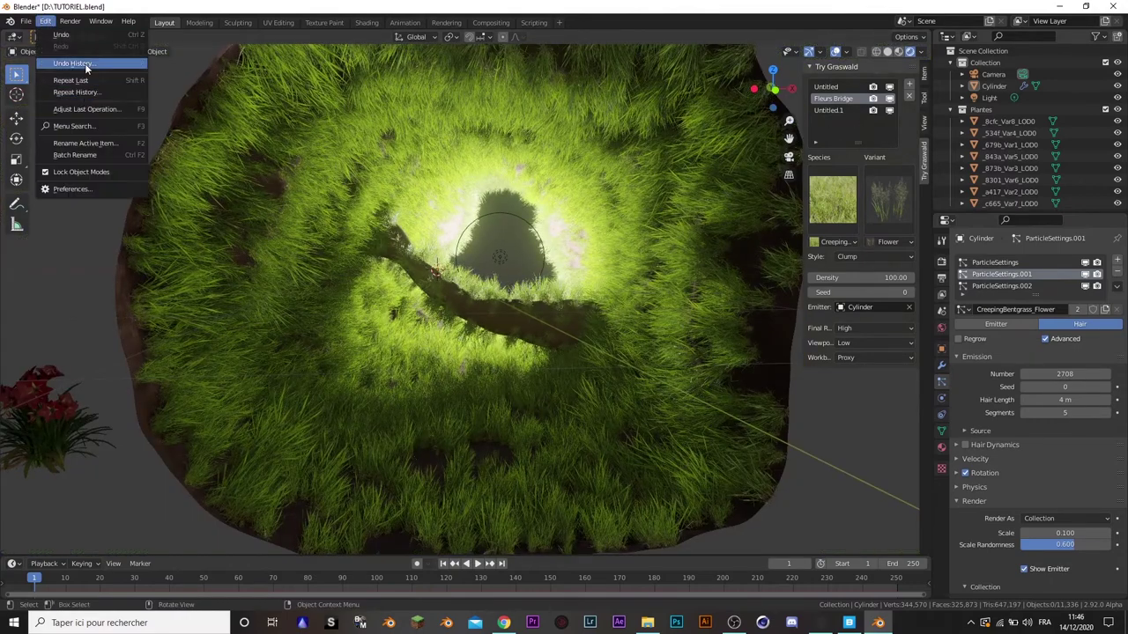
- Use Undo History to revert to before the big grass layer was added
{"action": "left_click", "coordinate": [85, 64]}
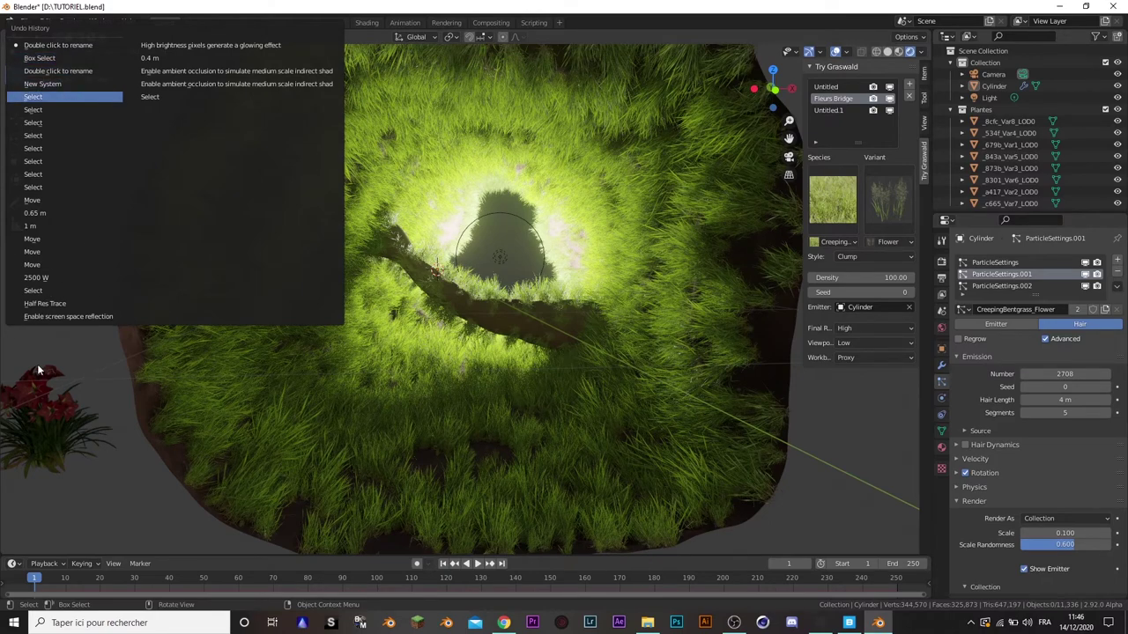
{"action": "left_click", "coordinate": [78, 303]}
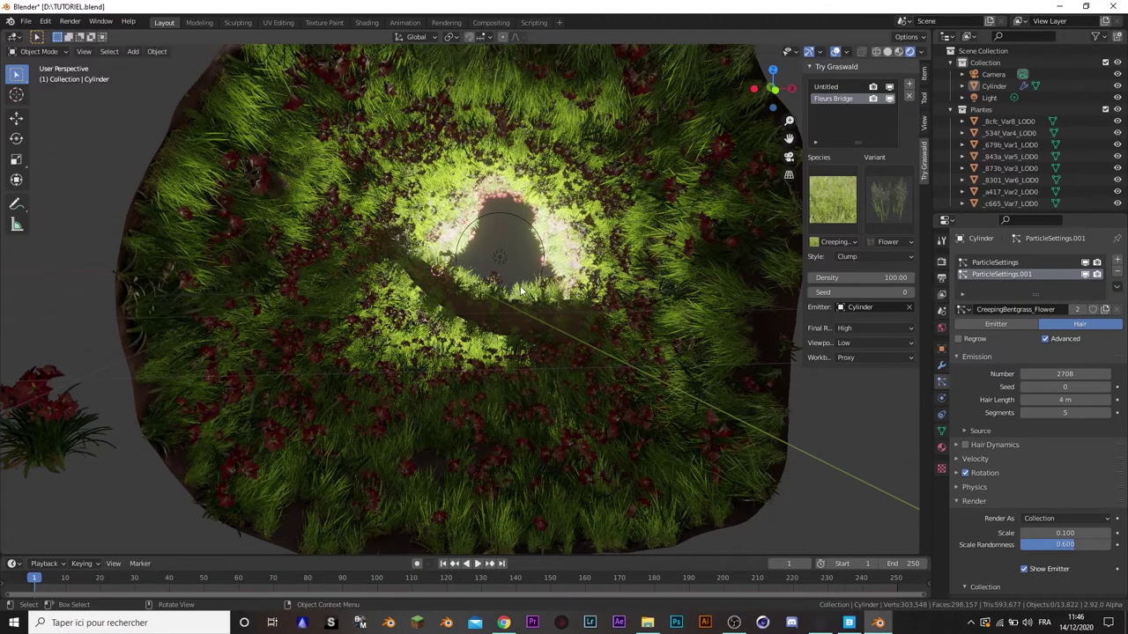
{"action": "scroll", "coordinate": [523, 287], "scroll_direction": "up", "scroll_amount": 2}
{"action": "scroll", "coordinate": [706, 298], "scroll_direction": "up", "scroll_amount": 2}
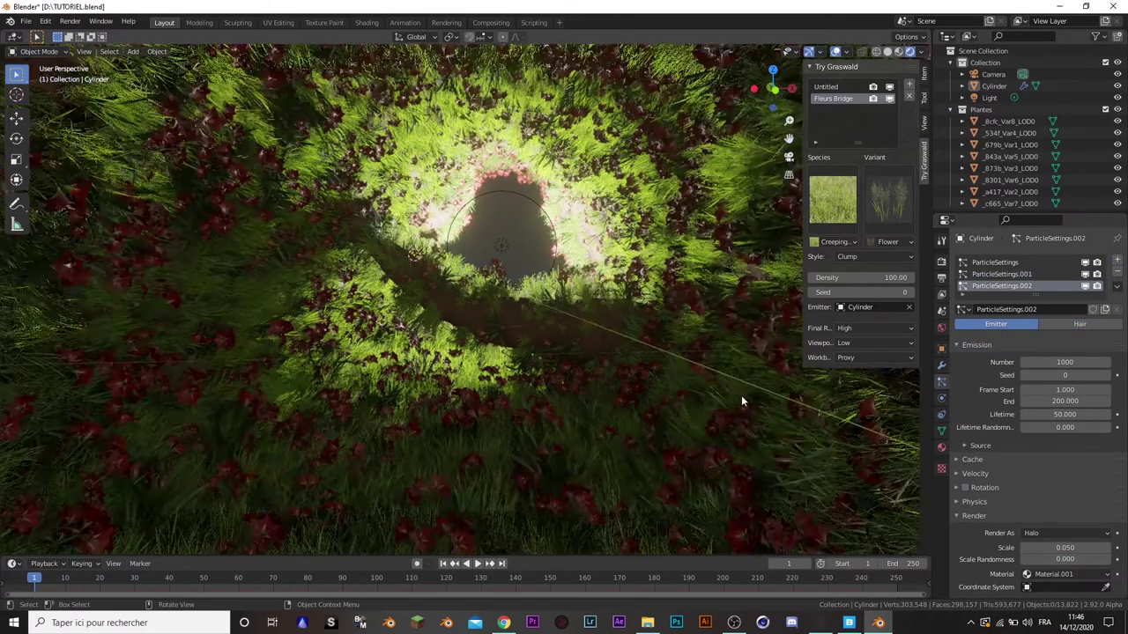
- Render the new particle system as a Collection and choose its Instance Collection
{"action": "scroll", "coordinate": [1056, 458], "scroll_direction": "down", "scroll_amount": 3}
{"action": "scroll", "coordinate": [1031, 437], "scroll_direction": "down", "scroll_amount": 1}
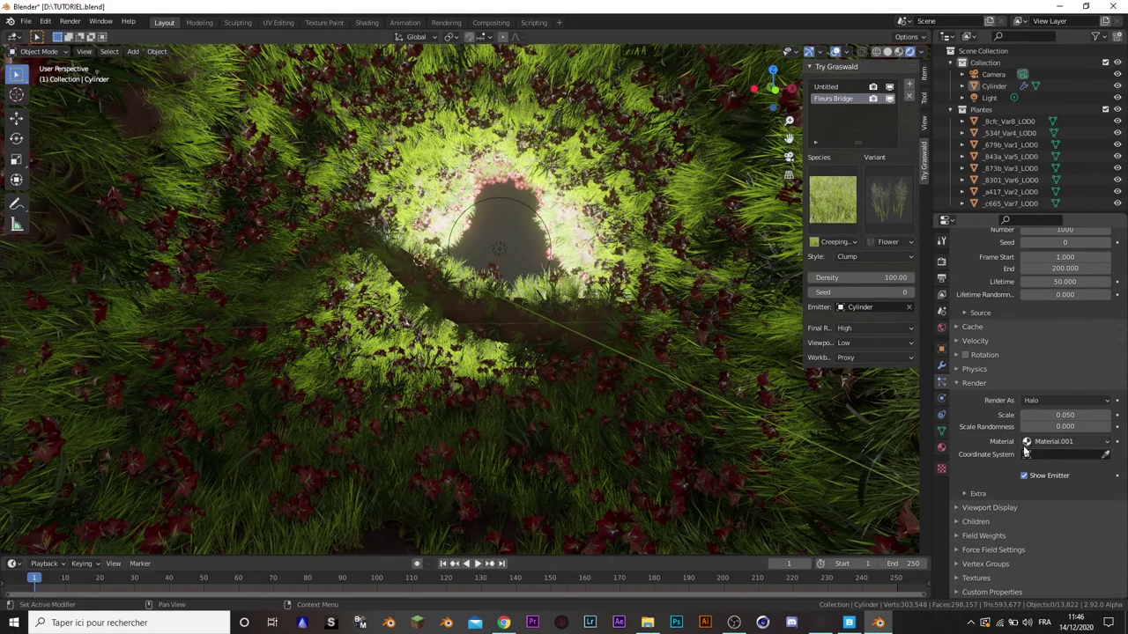
{"action": "left_click", "coordinate": [1065, 399]}
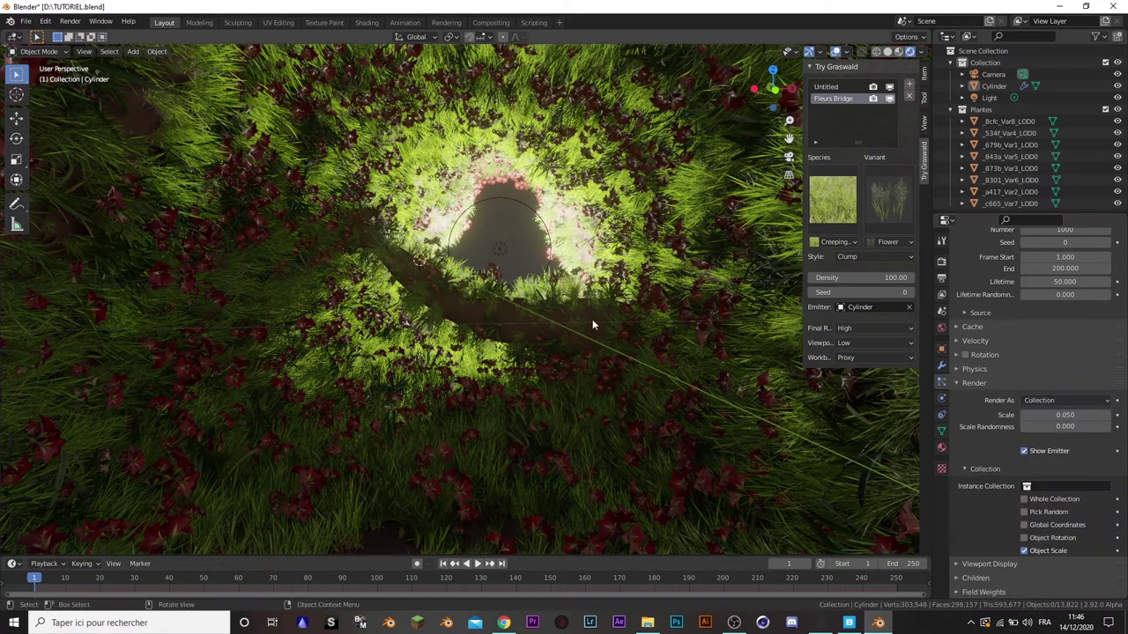
{"action": "scroll", "coordinate": [506, 367], "scroll_direction": "down", "scroll_amount": 2}
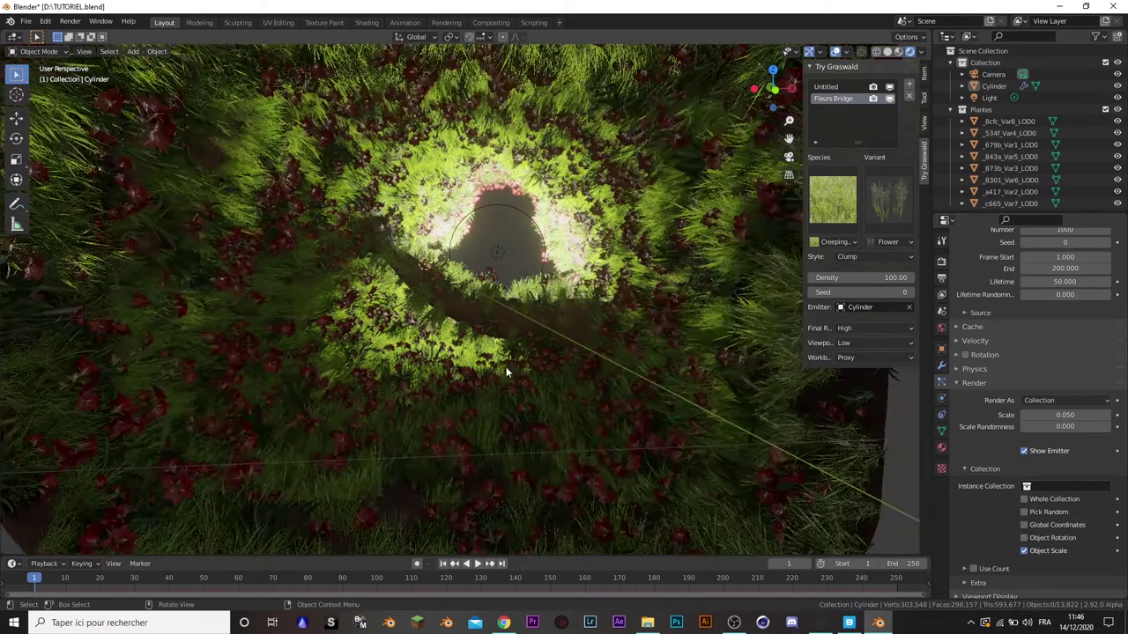
{"action": "scroll", "coordinate": [506, 367], "scroll_direction": "down", "scroll_amount": 2}
{"action": "scroll", "coordinate": [1068, 490], "scroll_direction": "down", "scroll_amount": 1}
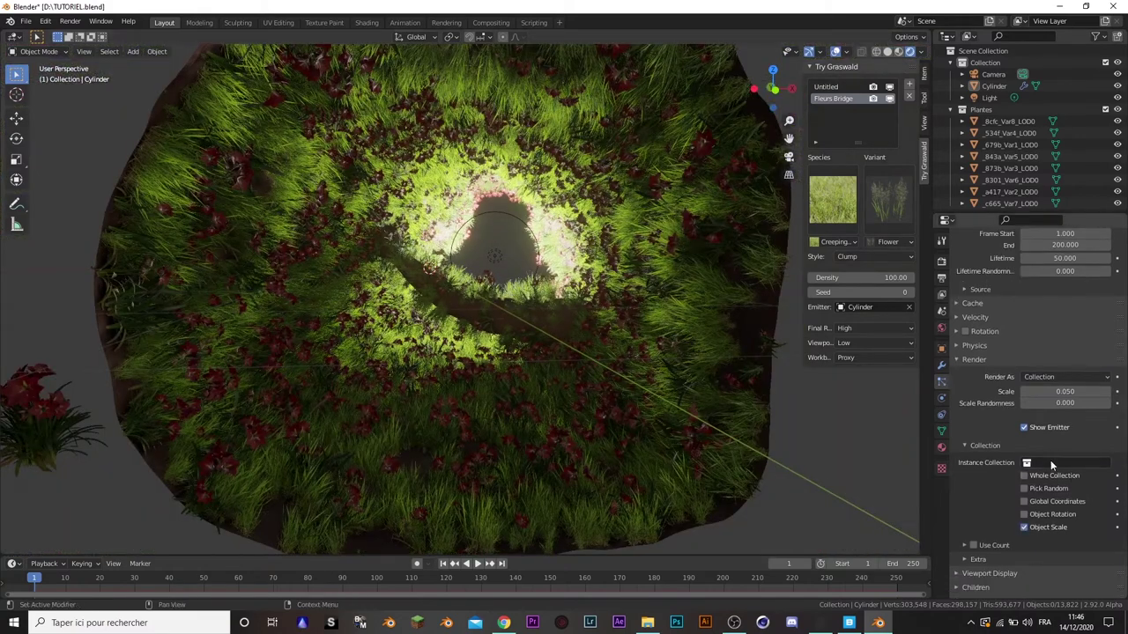
{"action": "left_click", "coordinate": [1050, 464]}
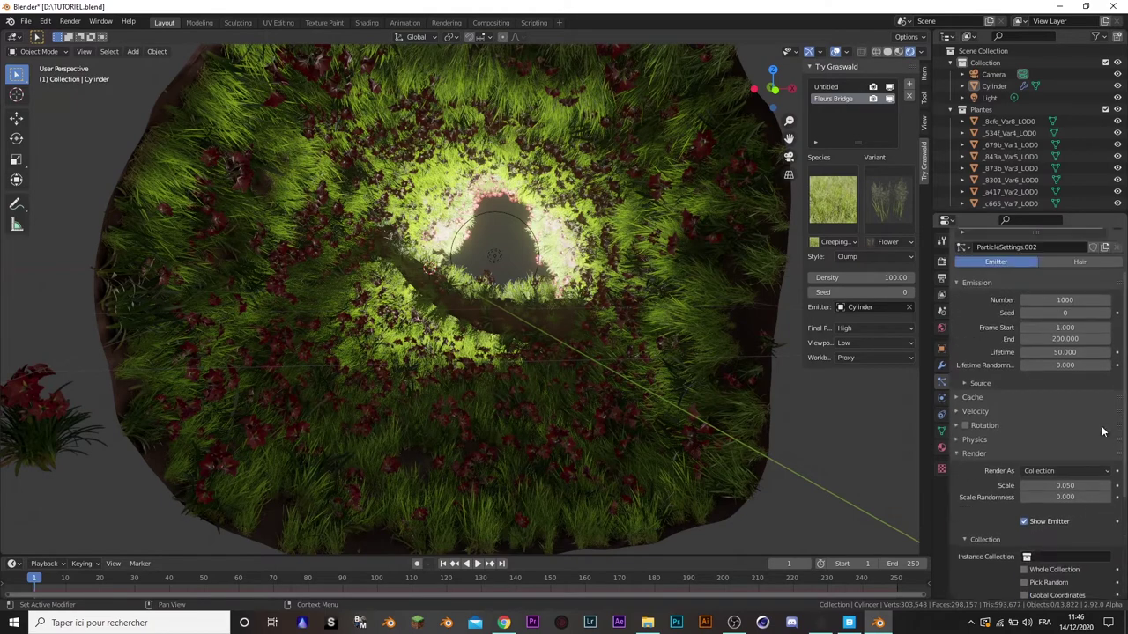
- Keep the count at 1000 and switch ParticleSettings.002 to the Hair type
{"action": "scroll", "coordinate": [1049, 363], "scroll_direction": "up", "scroll_amount": 5}
{"action": "left_click", "coordinate": [1049, 362]}
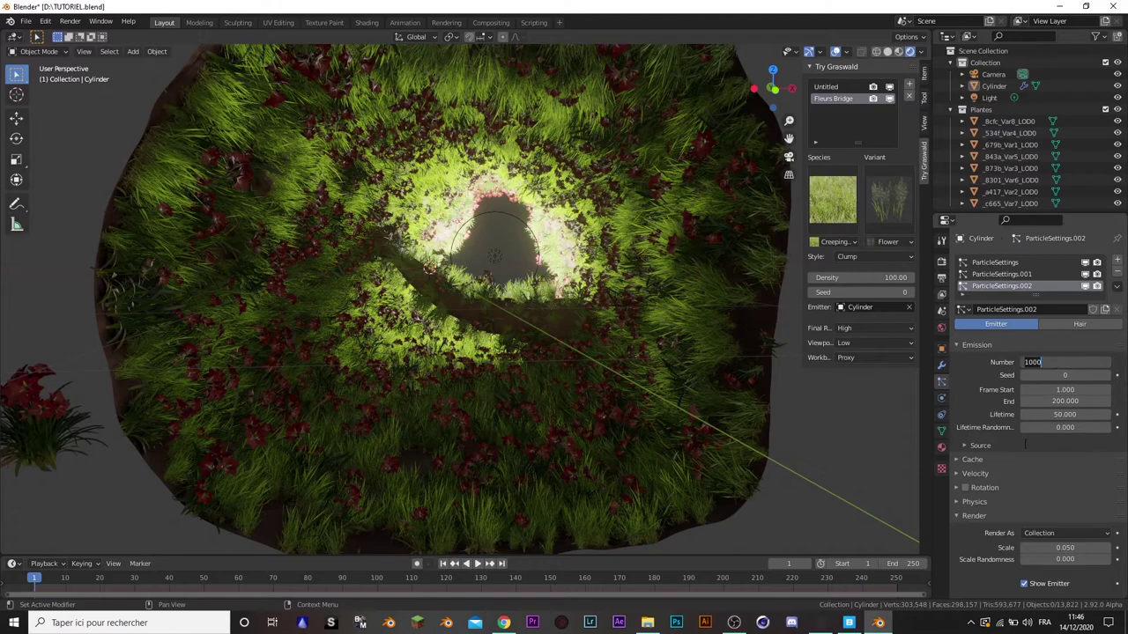
{"action": "key", "text": "Return"}
{"action": "scroll", "coordinate": [998, 435], "scroll_direction": "down", "scroll_amount": 3}
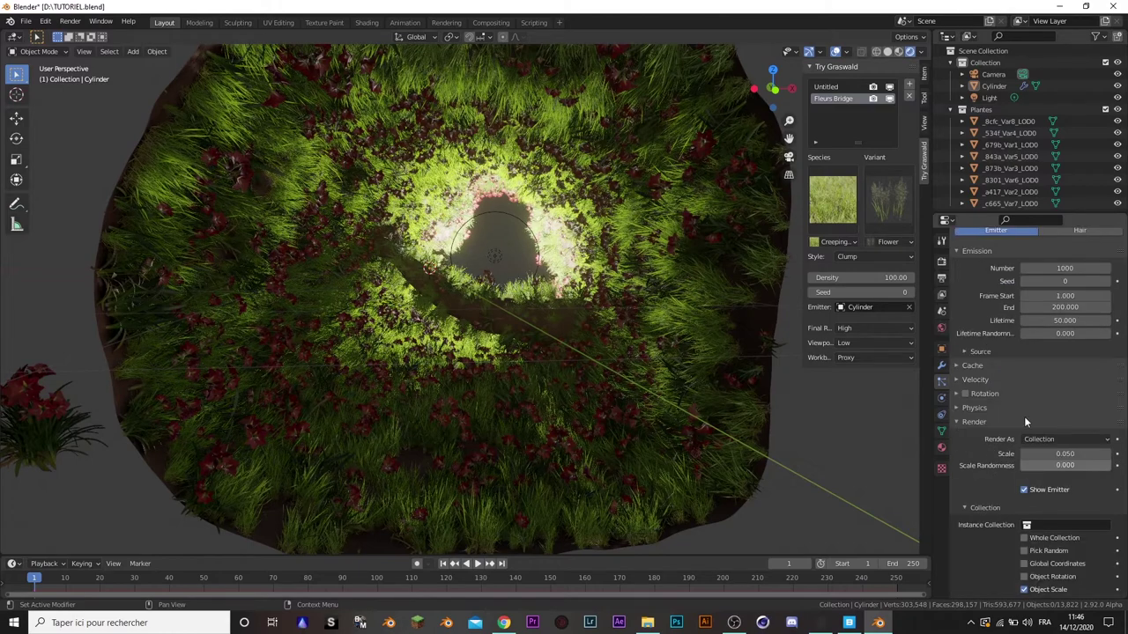
{"action": "scroll", "coordinate": [1025, 418], "scroll_direction": "up", "scroll_amount": 2}
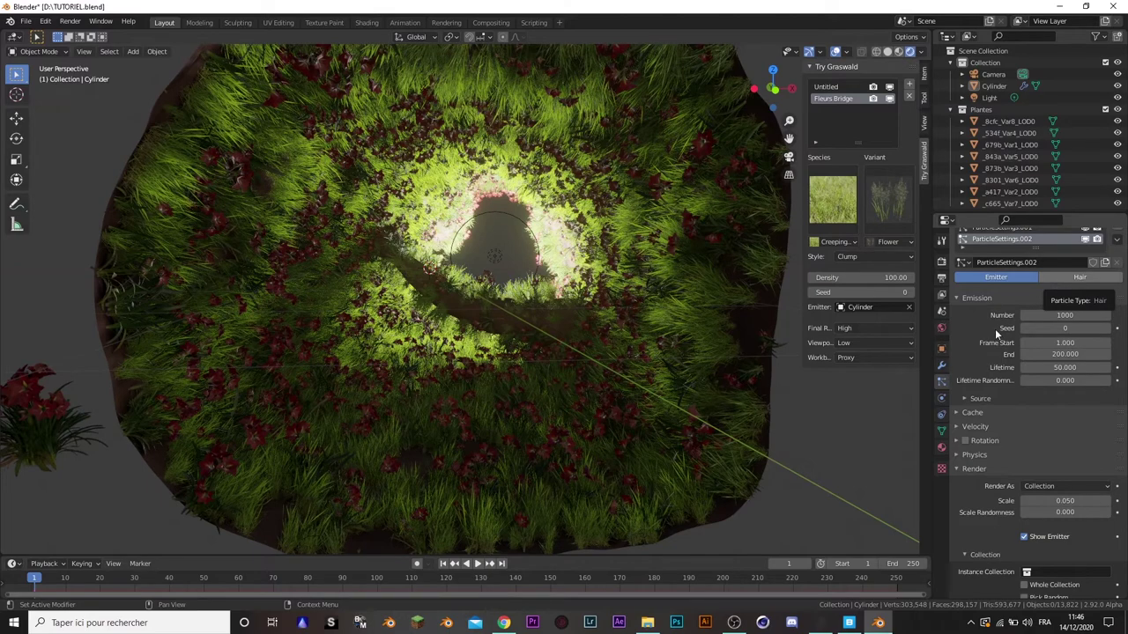
{"action": "left_click", "coordinate": [1080, 276]}
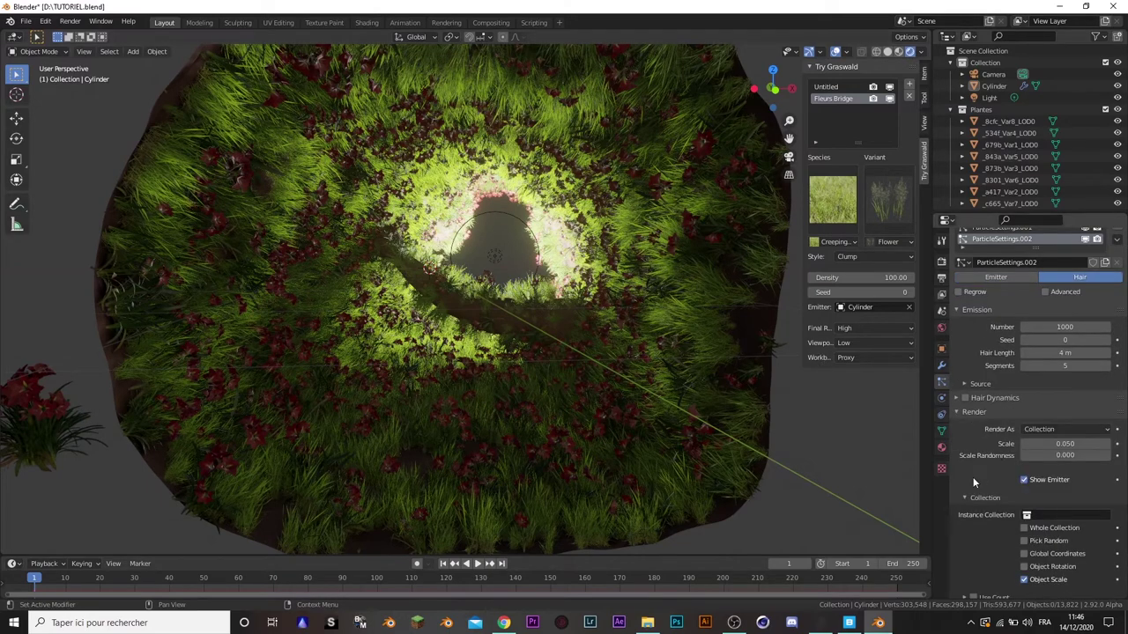
{"action": "scroll", "coordinate": [697, 479], "scroll_direction": "down", "scroll_amount": 3}
{"action": "scroll", "coordinate": [740, 424], "scroll_direction": "down", "scroll_amount": 2}
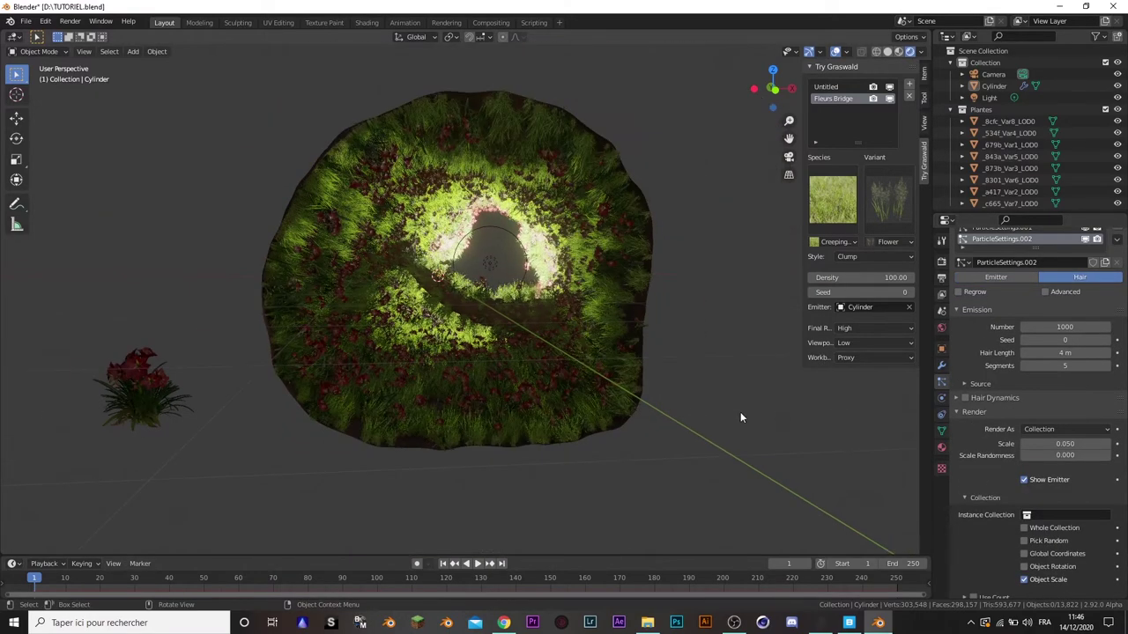
{"action": "scroll", "coordinate": [579, 371], "scroll_direction": "up", "scroll_amount": 5}
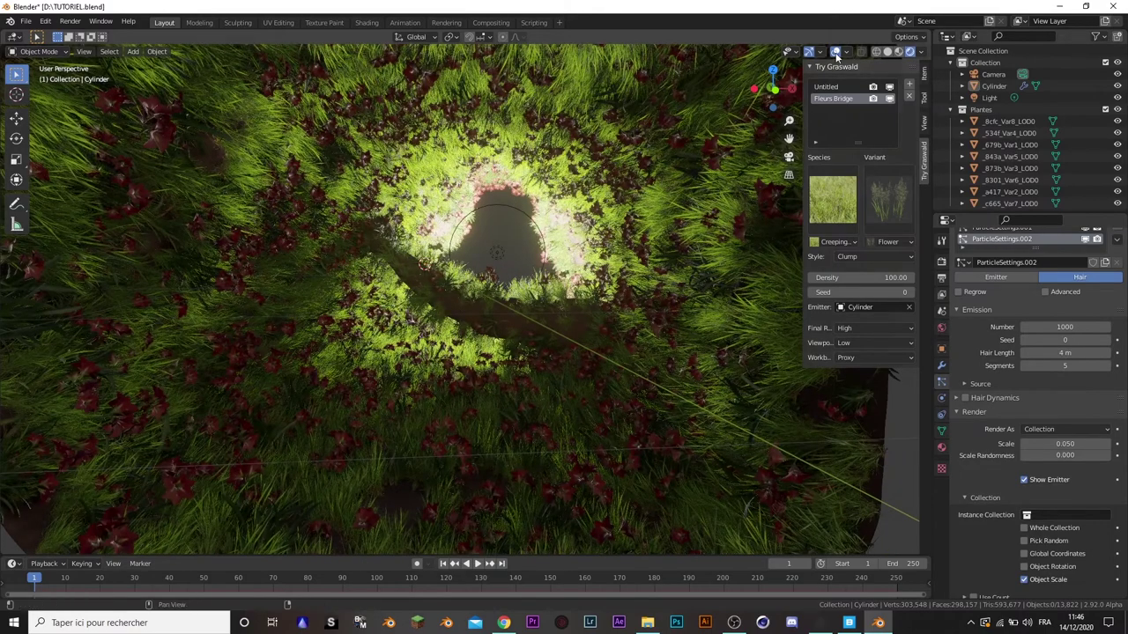
- Add a cube to the scene and switch the viewport to Solid shading
{"action": "key", "text": "shift+a"}
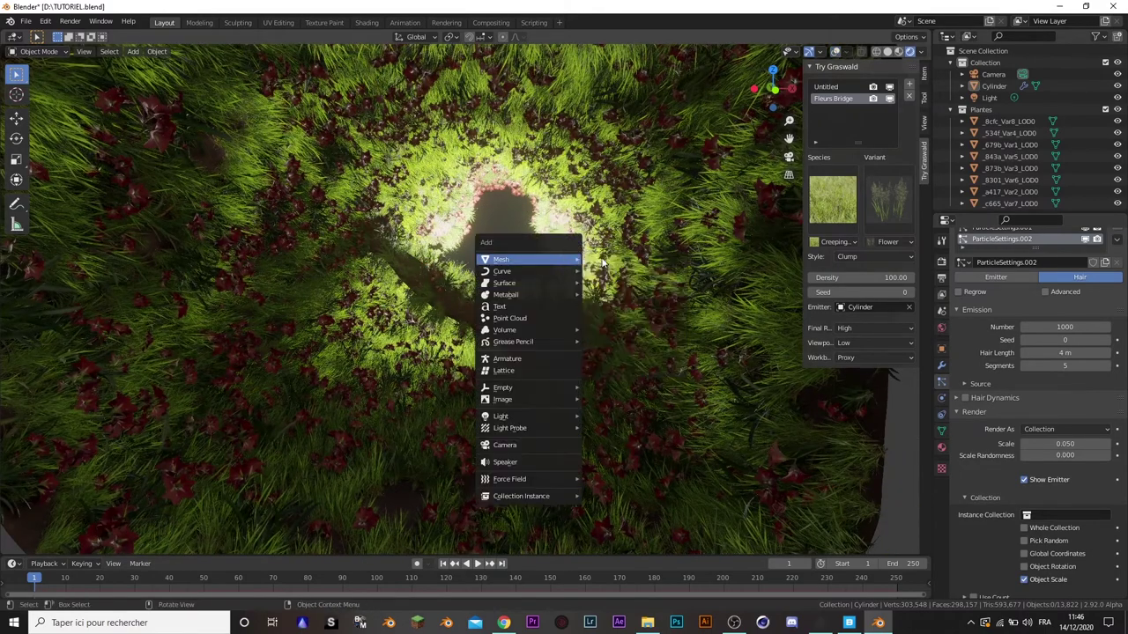
{"action": "mouse_move", "coordinate": [527, 259]}
{"action": "left_click", "coordinate": [607, 272]}
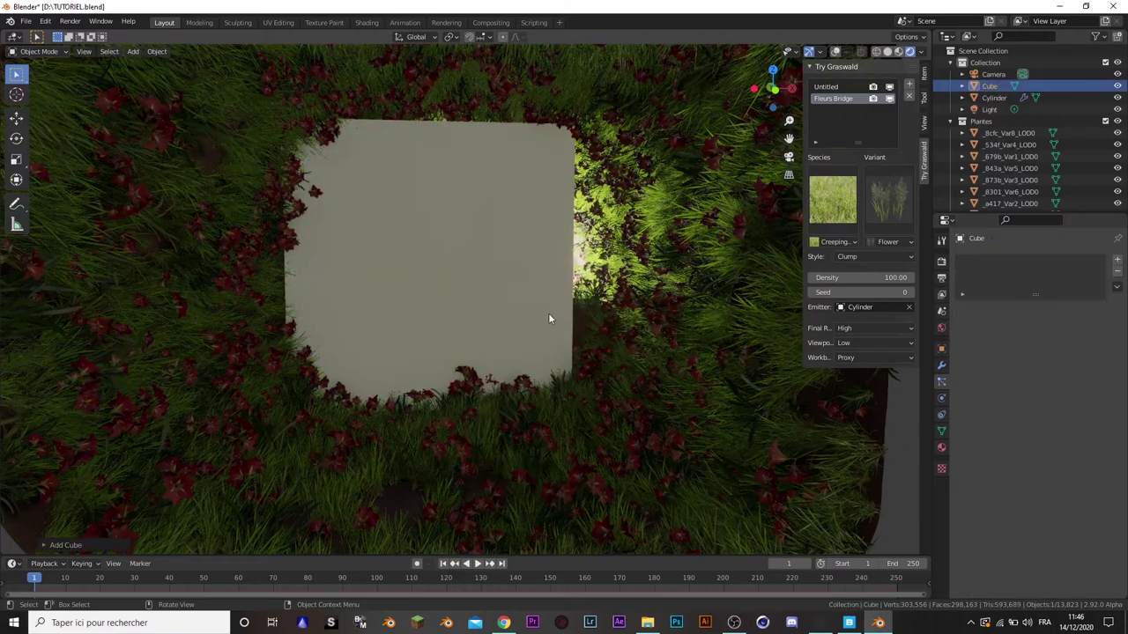
{"action": "left_click", "coordinate": [886, 51]}
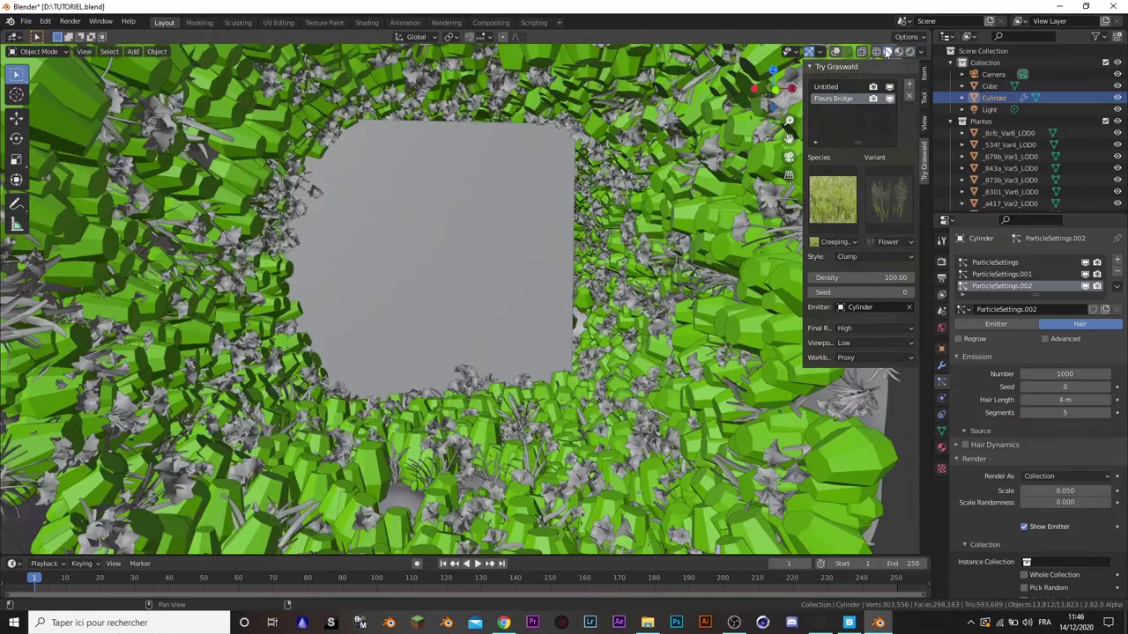
{"action": "mouse_move", "coordinate": [521, 288]}
{"action": "middle_mouse_down"}
{"action": "mouse_move", "coordinate": [472, 313]}
{"action": "mouse_move", "coordinate": [525, 289]}
{"action": "middle_mouse_up"}
{"action": "scroll", "coordinate": [472, 312], "scroll_direction": "down", "scroll_amount": 3}
{"action": "scroll", "coordinate": [525, 289], "scroll_direction": "up", "scroll_amount": 5}
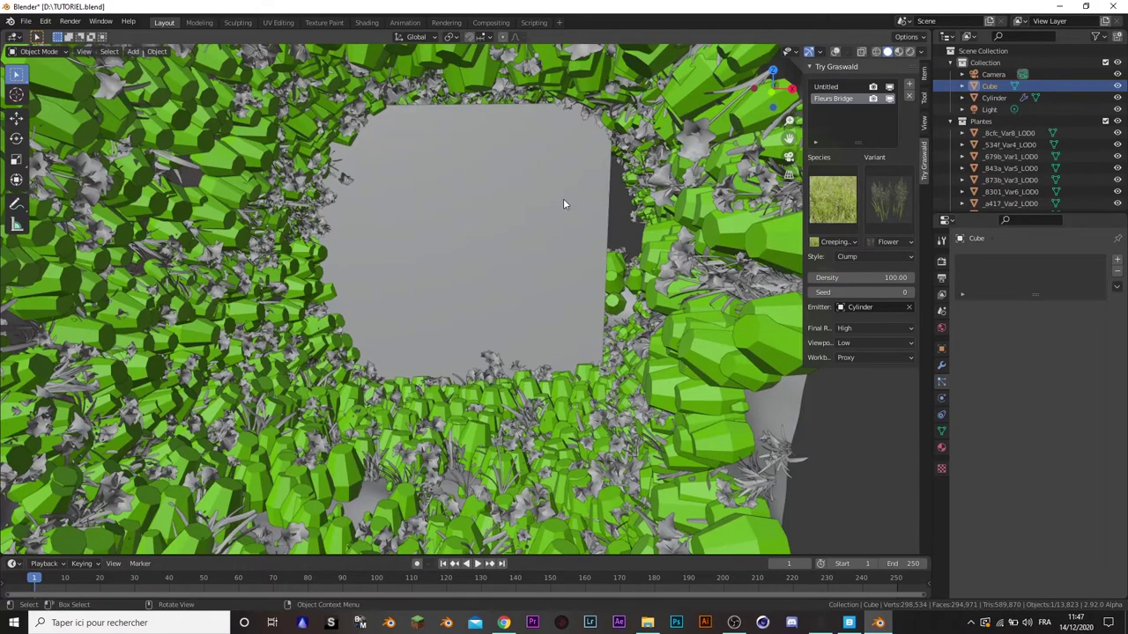
- Scale the cube up around the grassy tube, check it from the sides, and show its material settings
{"action": "key", "text": "s"}
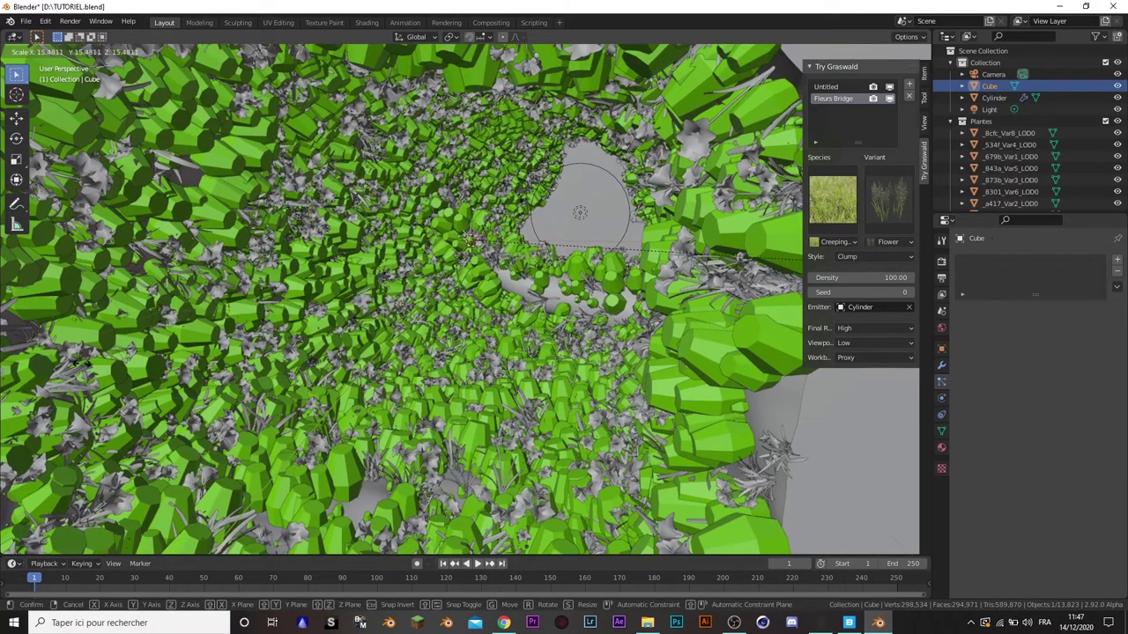
{"action": "left_click", "coordinate": [85, 372]}
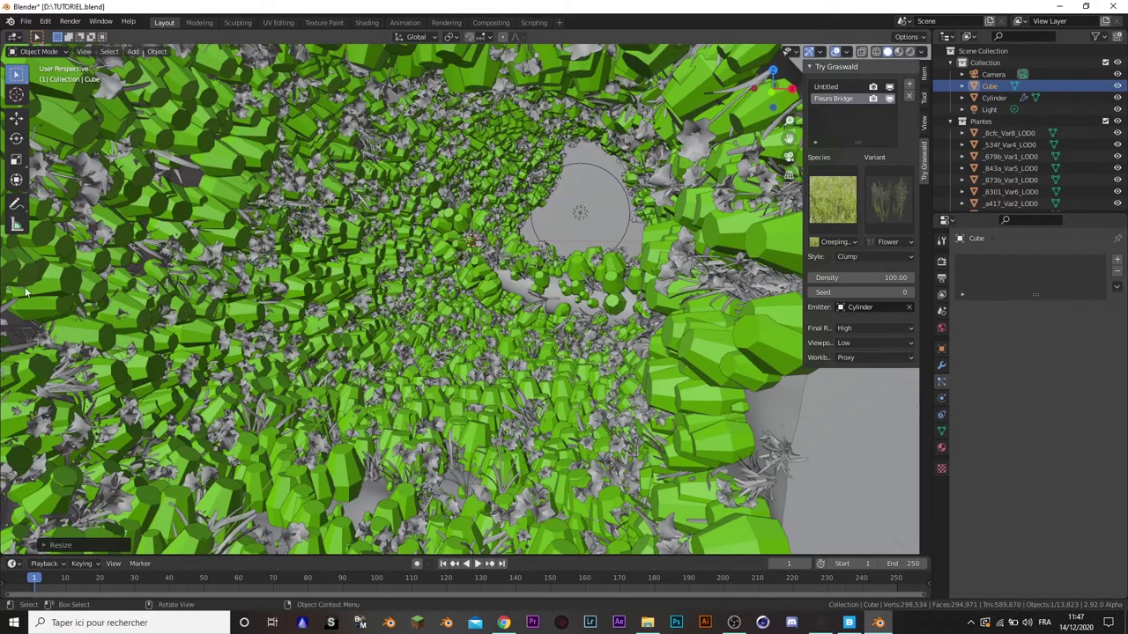
{"action": "scroll", "coordinate": [419, 308], "scroll_direction": "down", "scroll_amount": 5}
{"action": "middle_click_drag", "start_coordinate": [420, 307], "coordinate": [493, 299]}
{"action": "scroll", "coordinate": [554, 293], "scroll_direction": "up", "scroll_amount": 8}
{"action": "scroll", "coordinate": [585, 295], "scroll_direction": "down", "scroll_amount": 2}
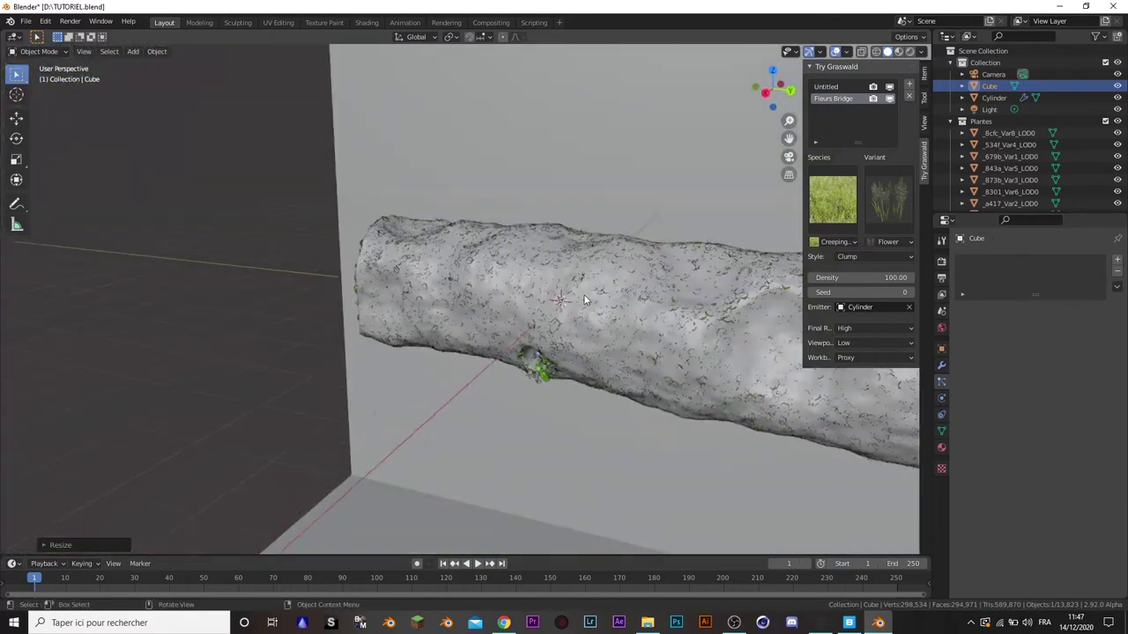
{"action": "mouse_move", "coordinate": [585, 295]}
{"action": "middle_mouse_down"}
{"action": "mouse_move", "coordinate": [375, 252]}
{"action": "mouse_move", "coordinate": [483, 253]}
{"action": "mouse_move", "coordinate": [493, 275]}
{"action": "mouse_move", "coordinate": [445, 303]}
{"action": "mouse_move", "coordinate": [587, 250]}
{"action": "mouse_move", "coordinate": [514, 349]}
{"action": "middle_mouse_up"}
{"action": "scroll", "coordinate": [455, 263], "scroll_direction": "down", "scroll_amount": 5}
{"action": "scroll", "coordinate": [493, 275], "scroll_direction": "up", "scroll_amount": 3}
{"action": "scroll", "coordinate": [534, 288], "scroll_direction": "up", "scroll_amount": 3}
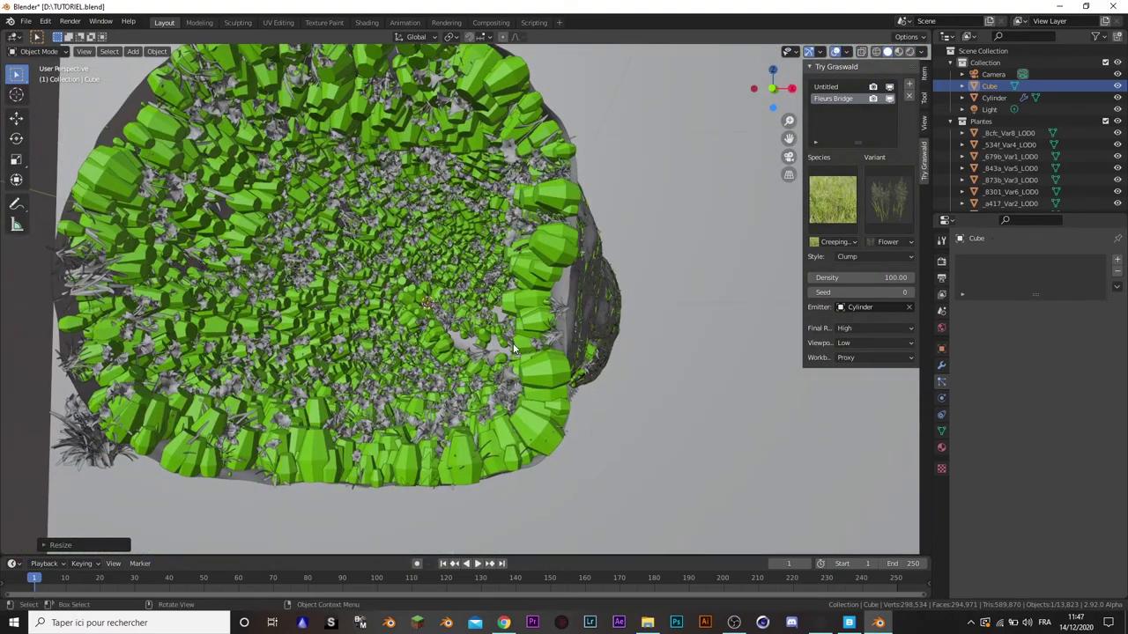
{"action": "left_click", "coordinate": [941, 447]}
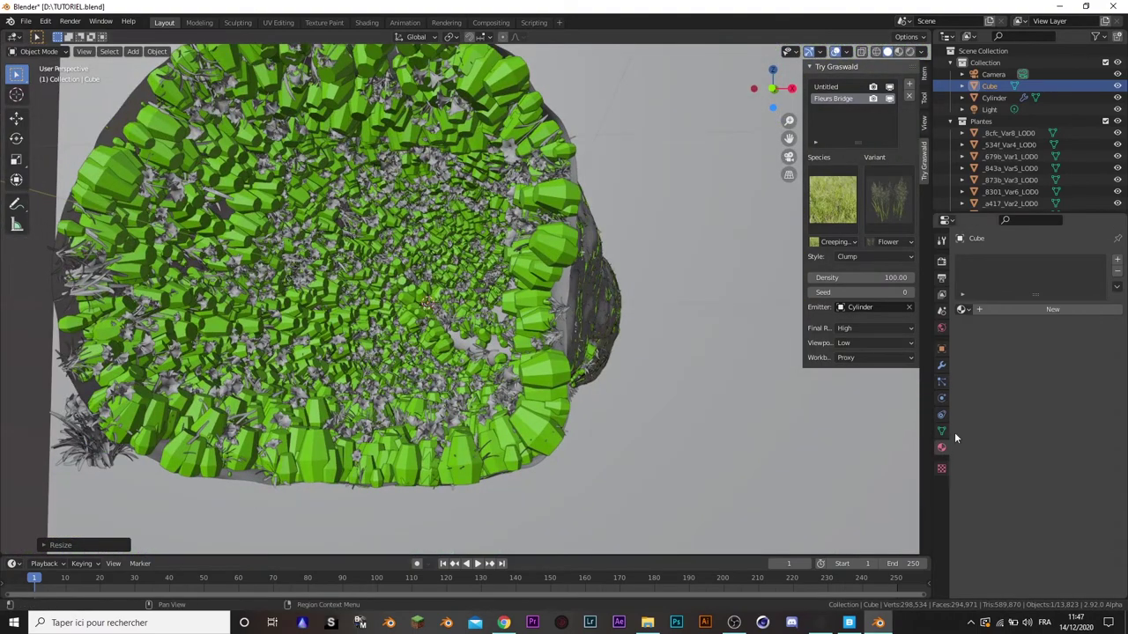
- Add a new material to the cube and set its Surface shader to None
{"action": "left_click", "coordinate": [1052, 309]}
{"action": "left_click", "coordinate": [1075, 380]}
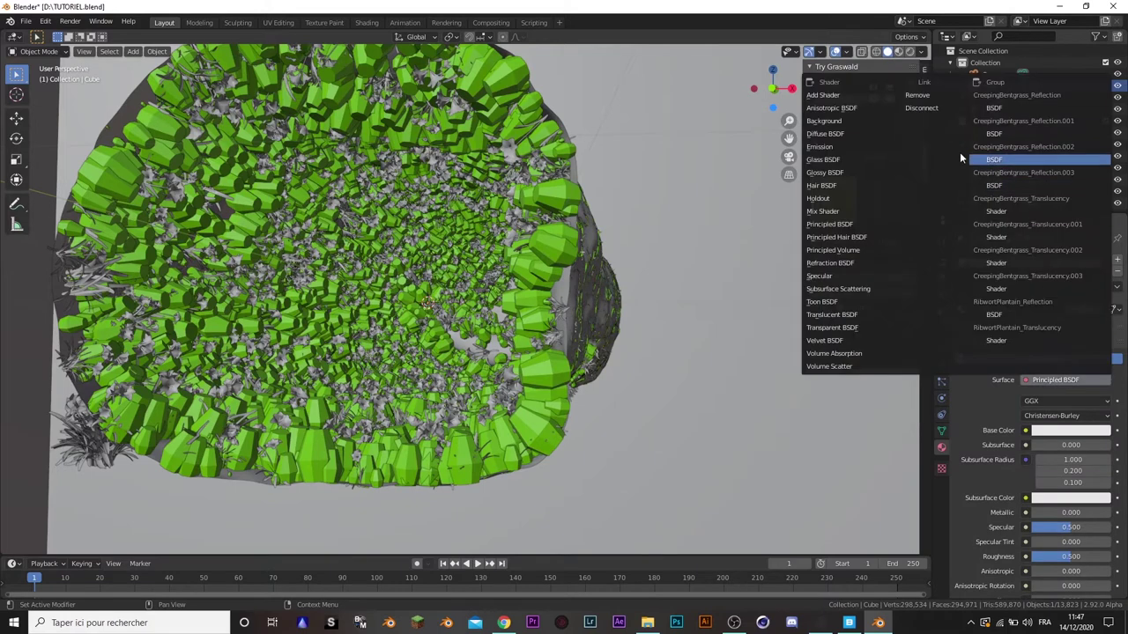
{"action": "left_click", "coordinate": [961, 159]}
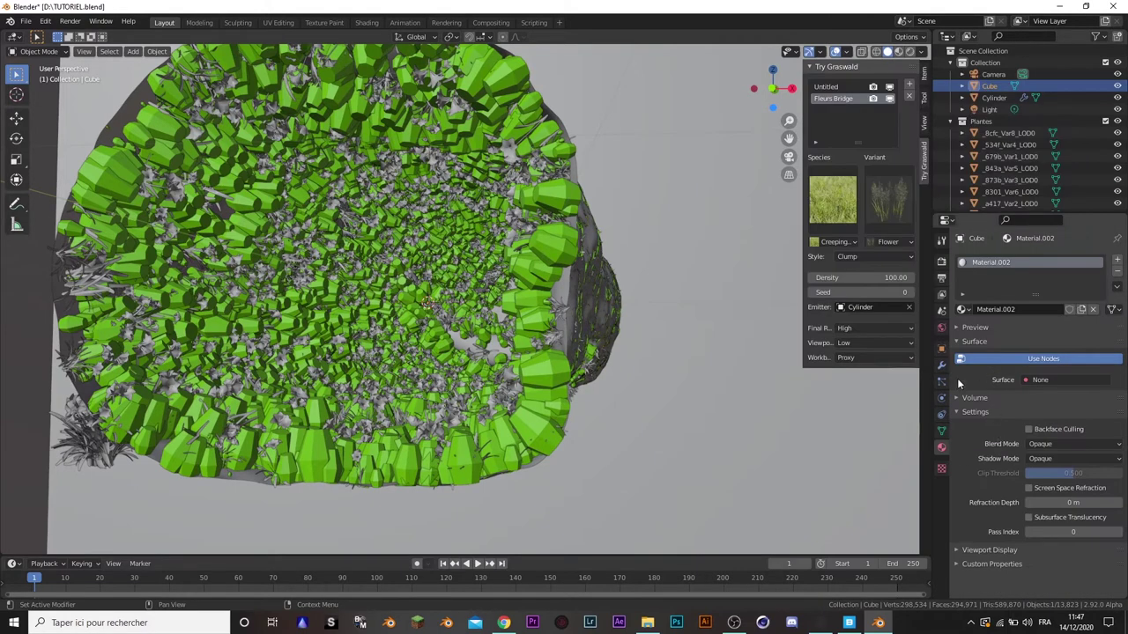
- Give the material a Principled Volume with density 0.05 and preview in Rendered shading
{"action": "left_click", "coordinate": [962, 398]}
{"action": "left_click", "coordinate": [1030, 414]}
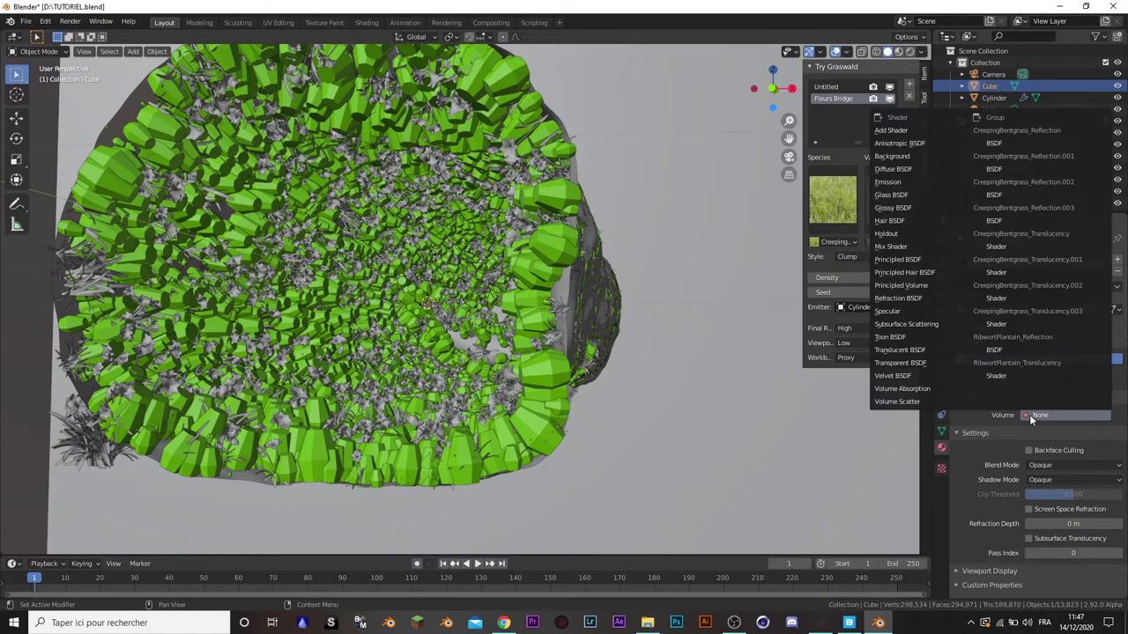
{"action": "left_click", "coordinate": [903, 285]}
{"action": "left_click", "coordinate": [1068, 464]}
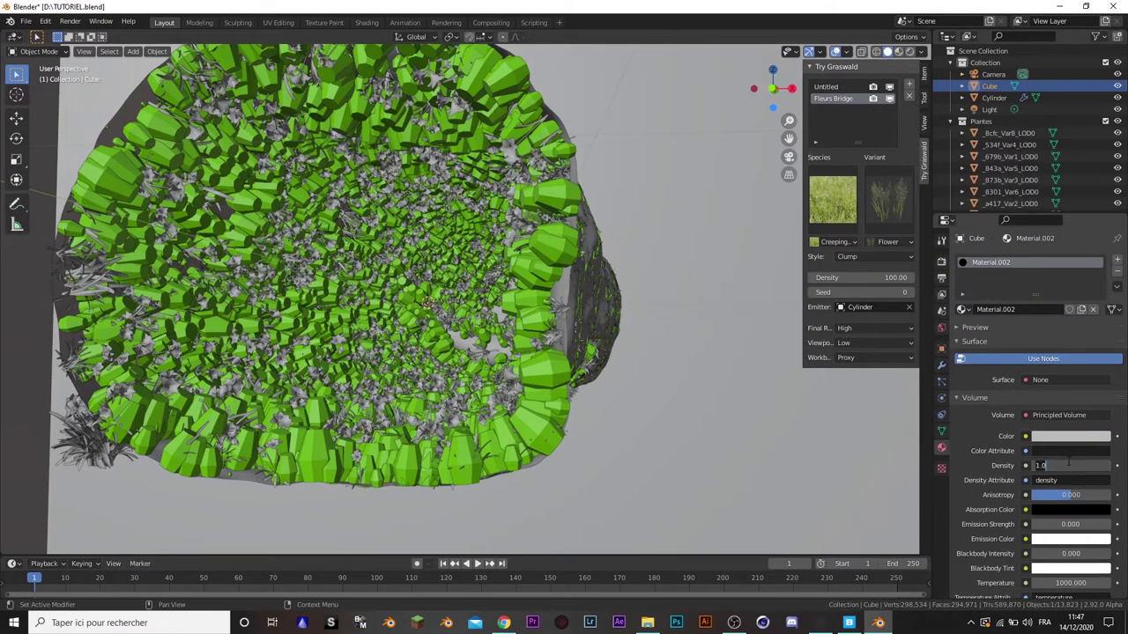
{"action": "type", "text": "0.05"}
{"action": "key", "text": "Return"}
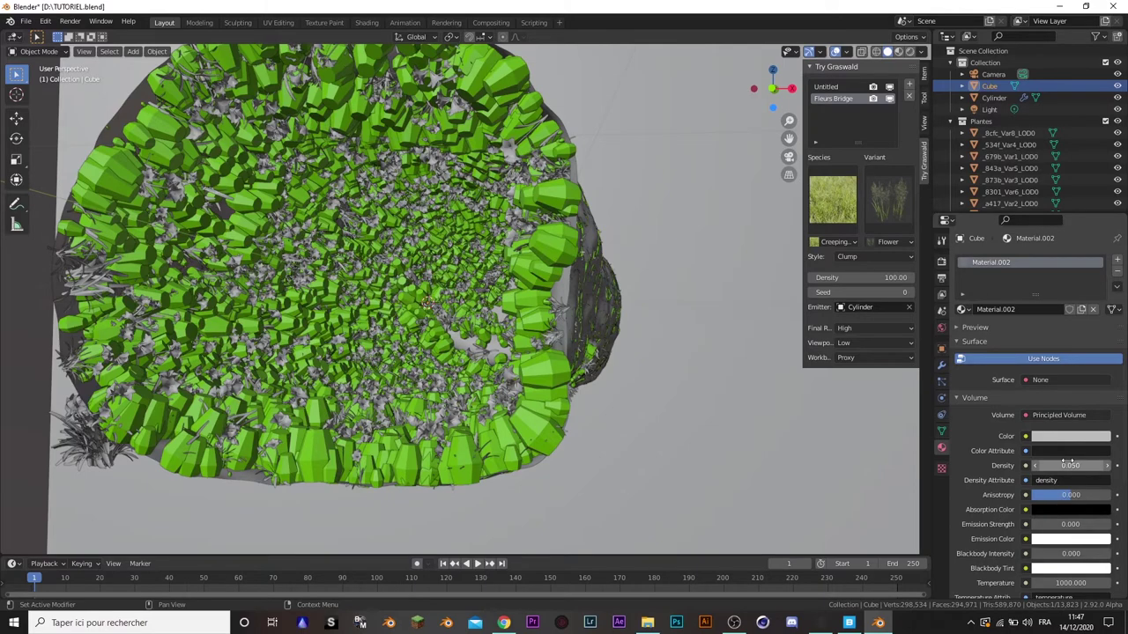
{"action": "left_click", "coordinate": [910, 51]}
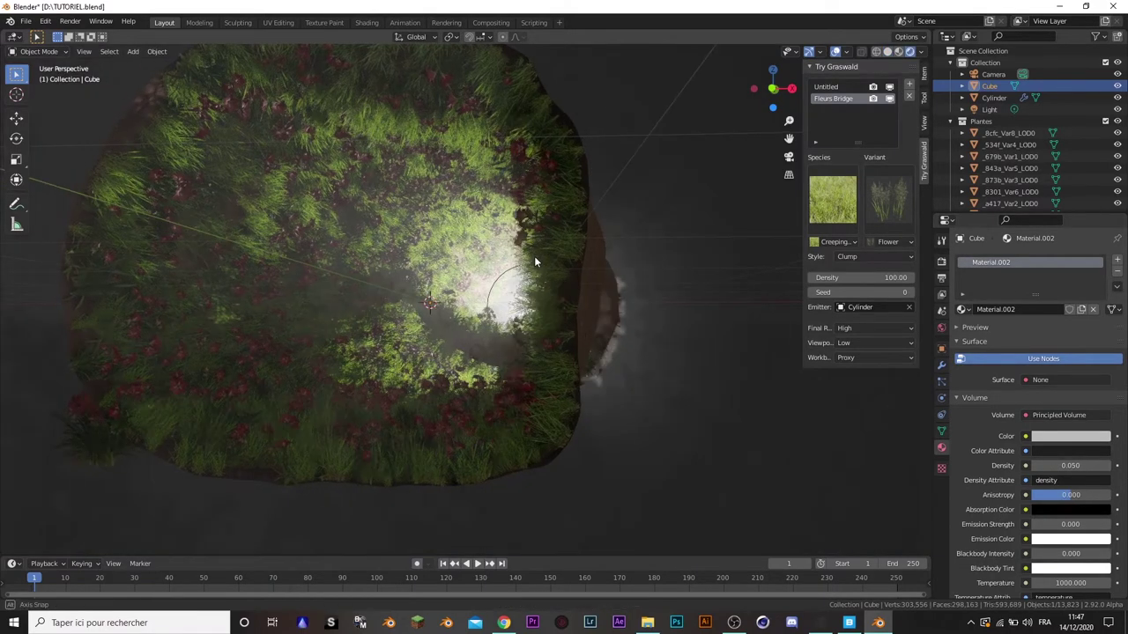
- Orbit to a low view across the grass, hide overlays, and show the Eevee render settings
{"action": "scroll", "coordinate": [536, 286], "scroll_direction": "up", "scroll_amount": 5}
{"action": "scroll", "coordinate": [657, 356], "scroll_direction": "down", "scroll_amount": 2}
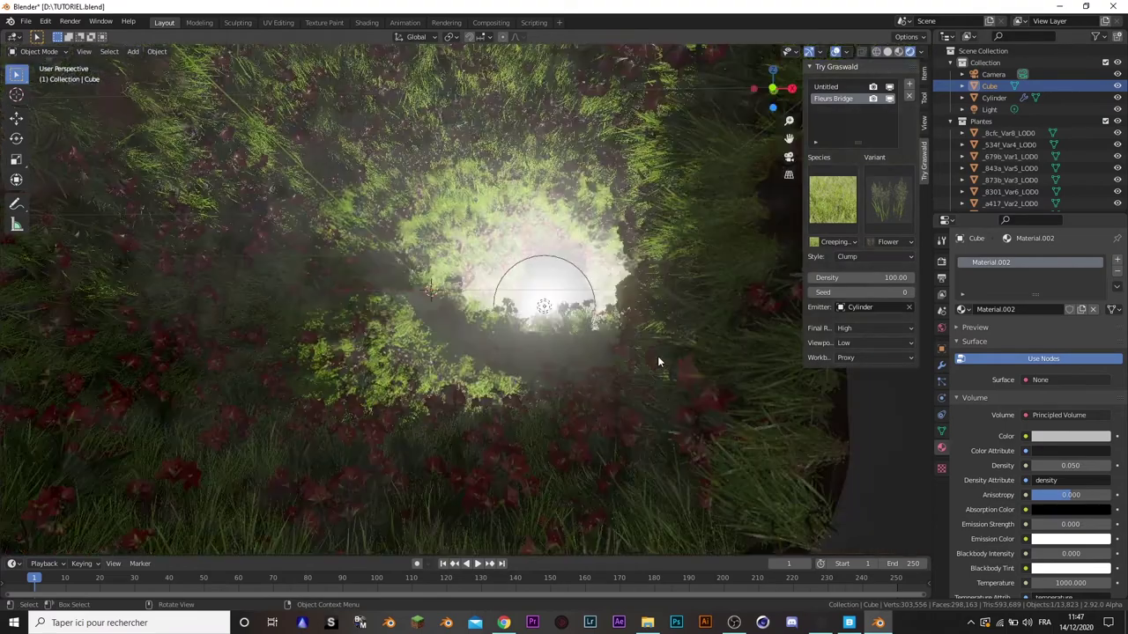
{"action": "mouse_move", "coordinate": [632, 349]}
{"action": "middle_mouse_down"}
{"action": "mouse_move", "coordinate": [675, 353]}
{"action": "mouse_move", "coordinate": [640, 323]}
{"action": "mouse_move", "coordinate": [594, 330]}
{"action": "mouse_move", "coordinate": [629, 306]}
{"action": "middle_mouse_up"}
{"action": "scroll", "coordinate": [647, 314], "scroll_direction": "up", "scroll_amount": 3}
{"action": "scroll", "coordinate": [652, 310], "scroll_direction": "up", "scroll_amount": 2}
{"action": "scroll", "coordinate": [617, 308], "scroll_direction": "down", "scroll_amount": 3}
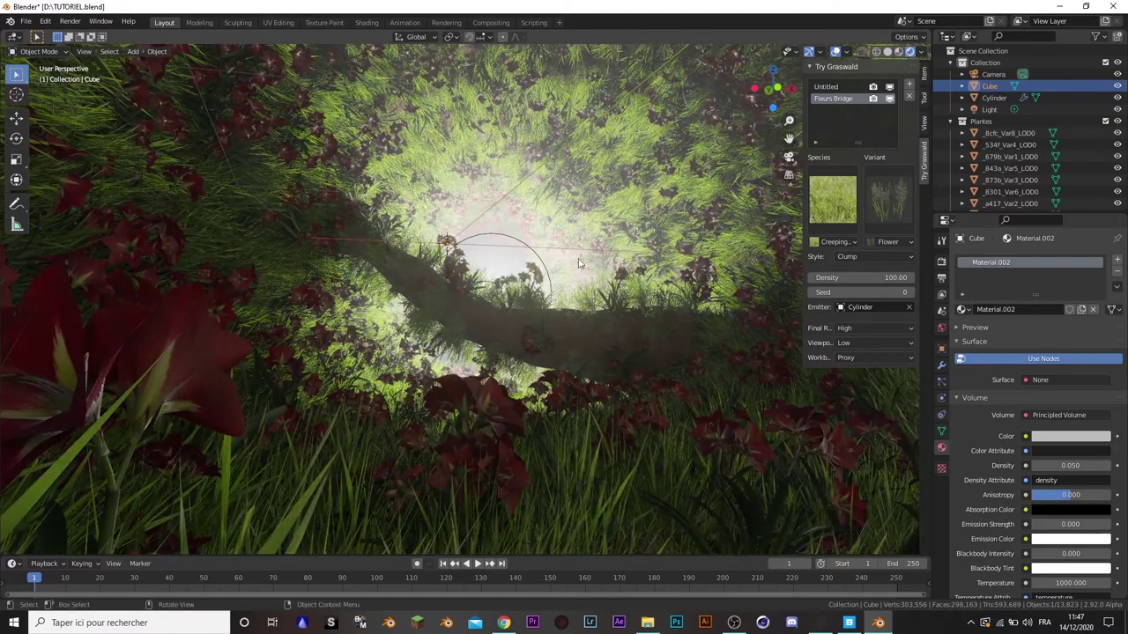
{"action": "left_click", "coordinate": [838, 48]}
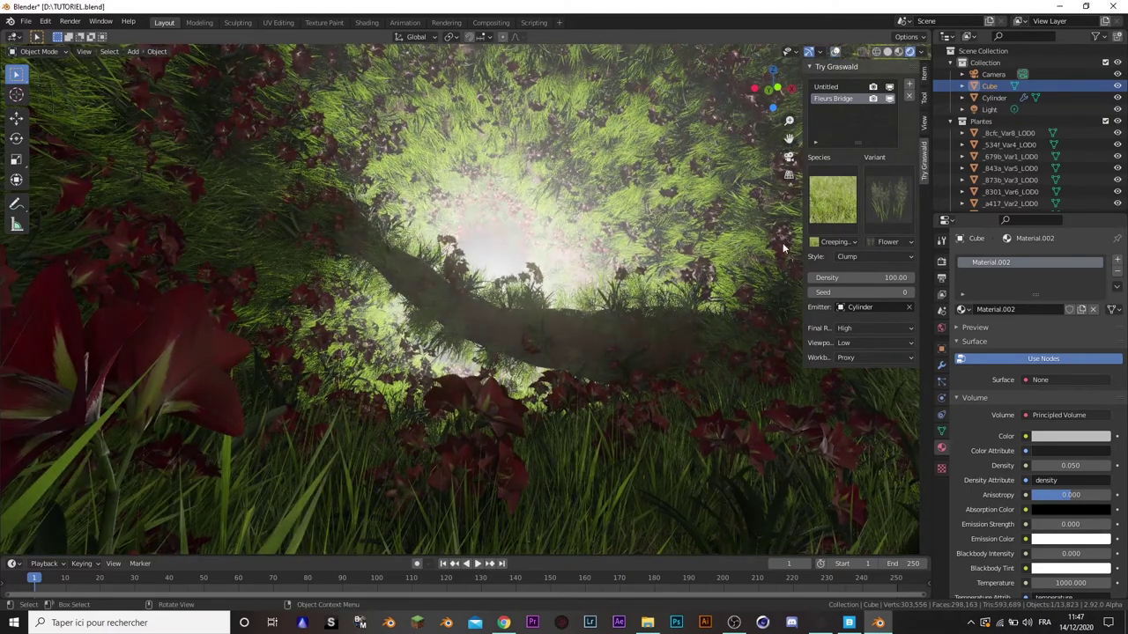
{"action": "left_click", "coordinate": [941, 262]}
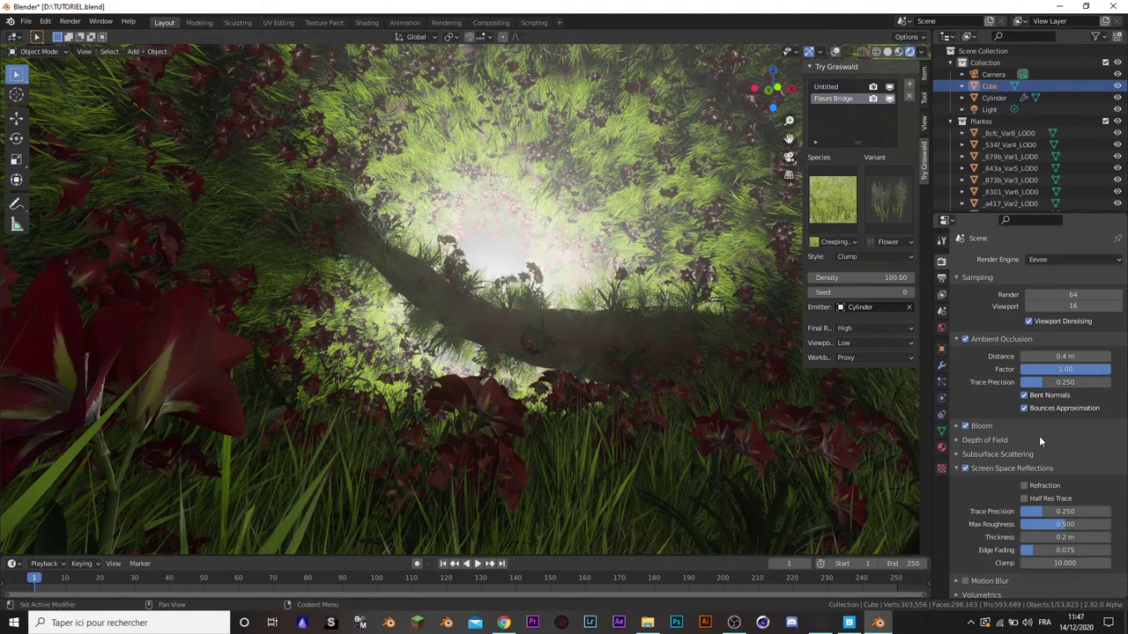
- Enable Volumetric Shadows and High Quality Normals in the Eevee render settings
{"action": "scroll", "coordinate": [1039, 435], "scroll_direction": "down", "scroll_amount": 3}
{"action": "left_click", "coordinate": [960, 478]}
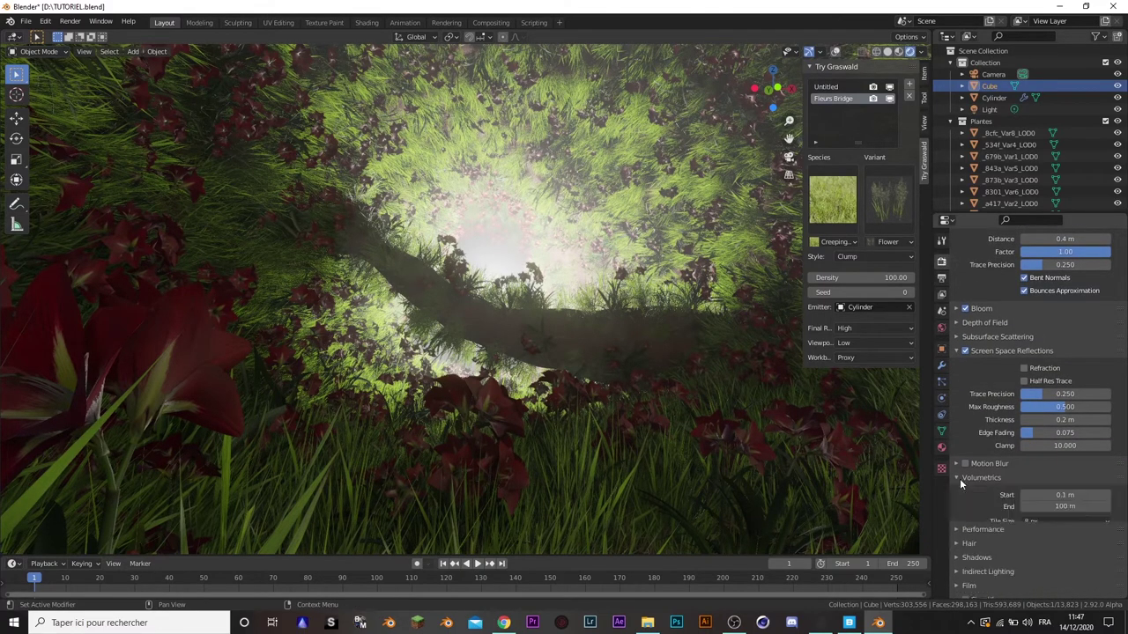
{"action": "scroll", "coordinate": [961, 477], "scroll_direction": "down", "scroll_amount": 1}
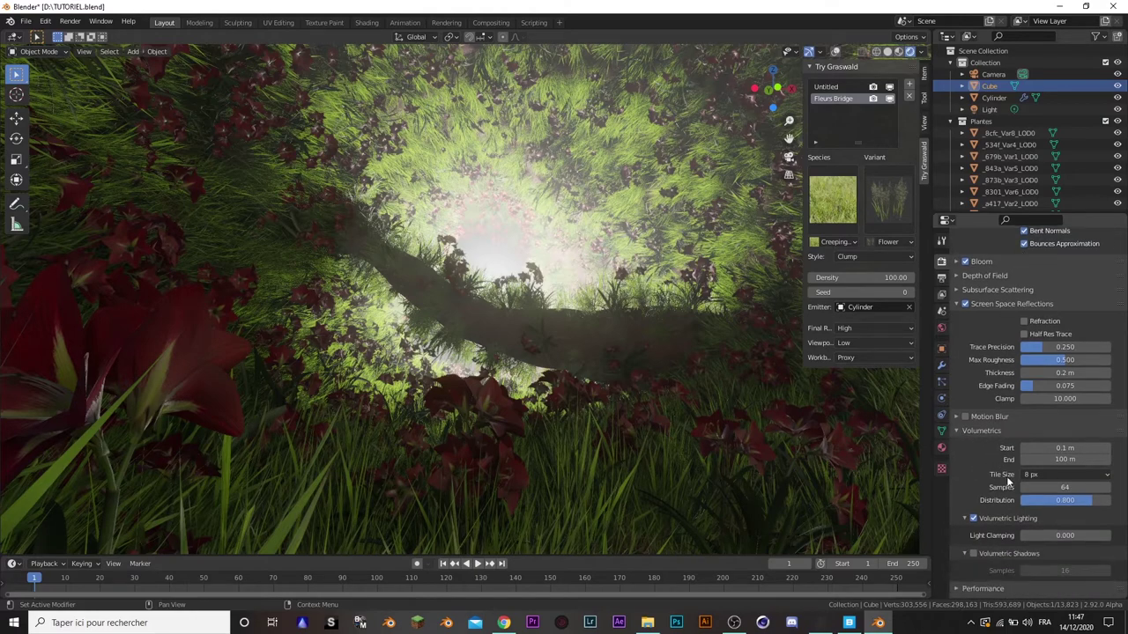
{"action": "scroll", "coordinate": [980, 534], "scroll_direction": "down", "scroll_amount": 1}
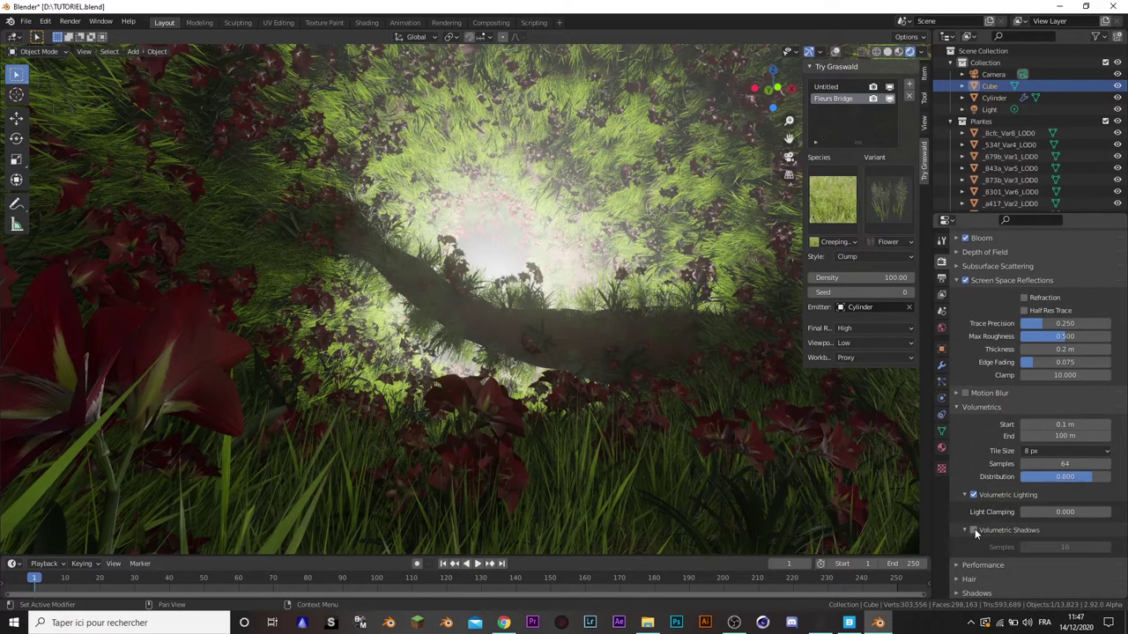
{"action": "left_click", "coordinate": [974, 530]}
{"action": "scroll", "coordinate": [975, 529], "scroll_direction": "down", "scroll_amount": 2}
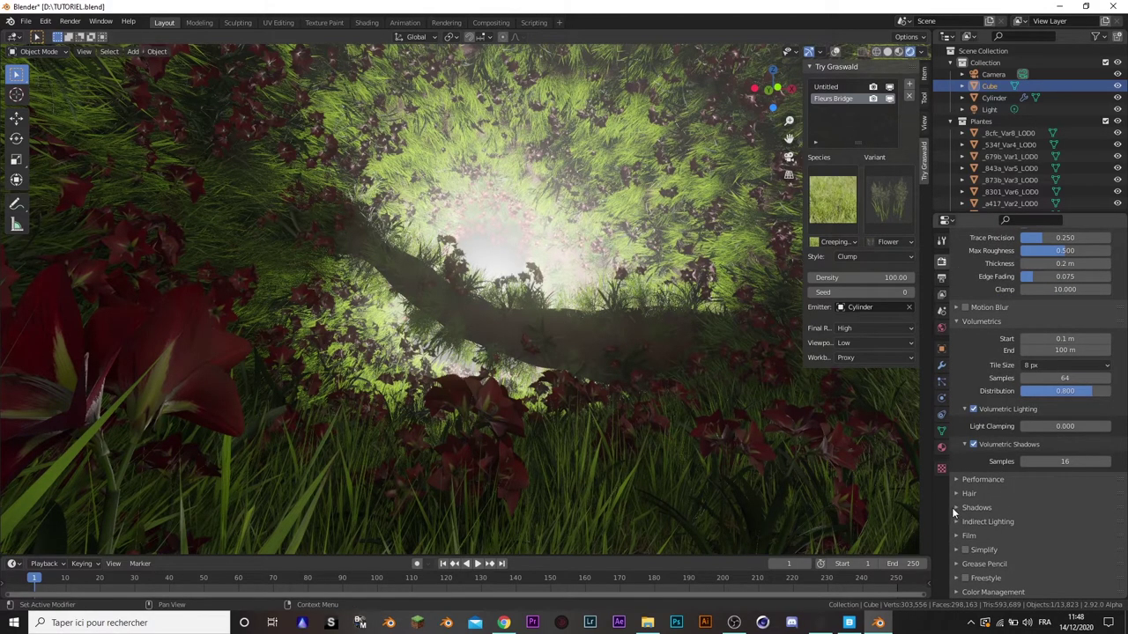
{"action": "left_click", "coordinate": [955, 481]}
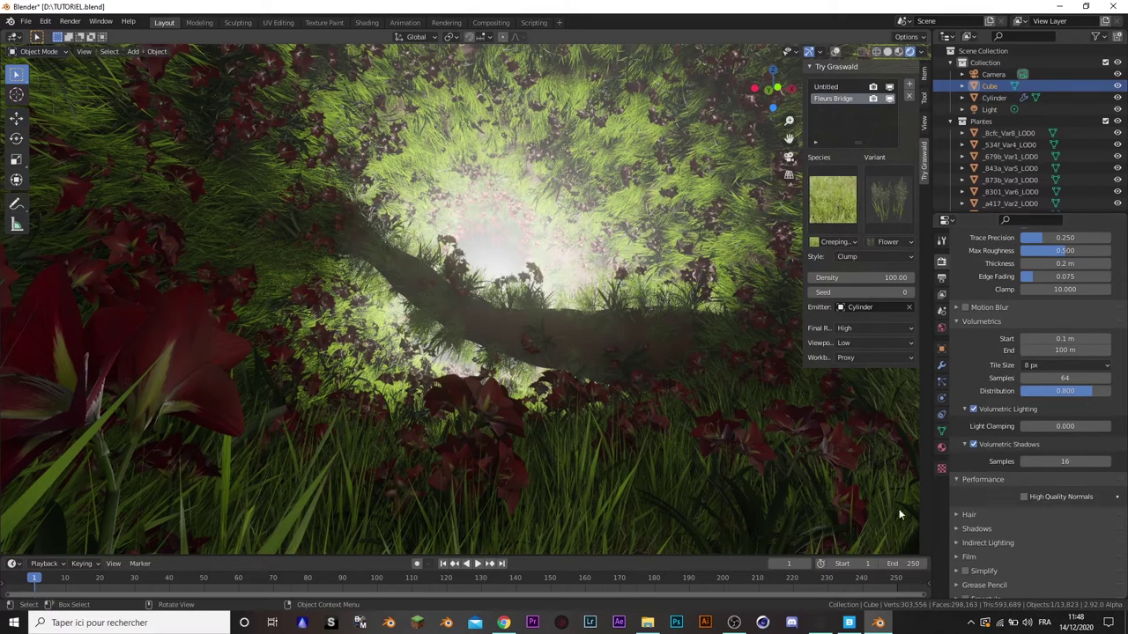
{"action": "left_click", "coordinate": [1043, 497]}
- Turn on High Bit Depth shadows, set volumetric Tile Size to 4 px, and select the Camera
{"action": "scroll", "coordinate": [989, 478], "scroll_direction": "down", "scroll_amount": 1}
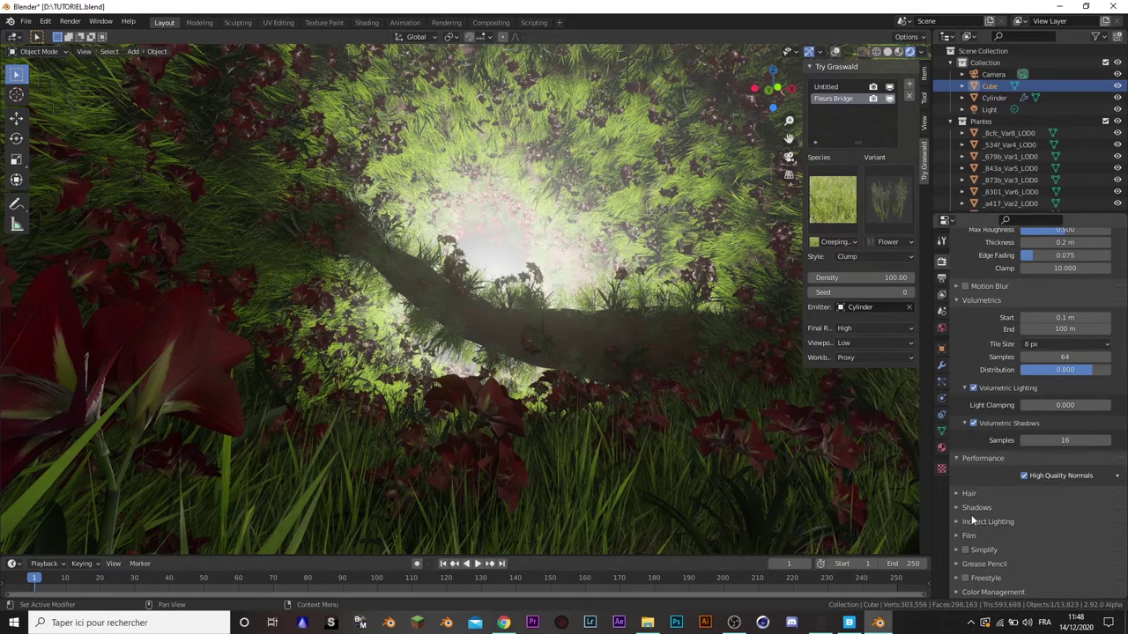
{"action": "left_click", "coordinate": [960, 507]}
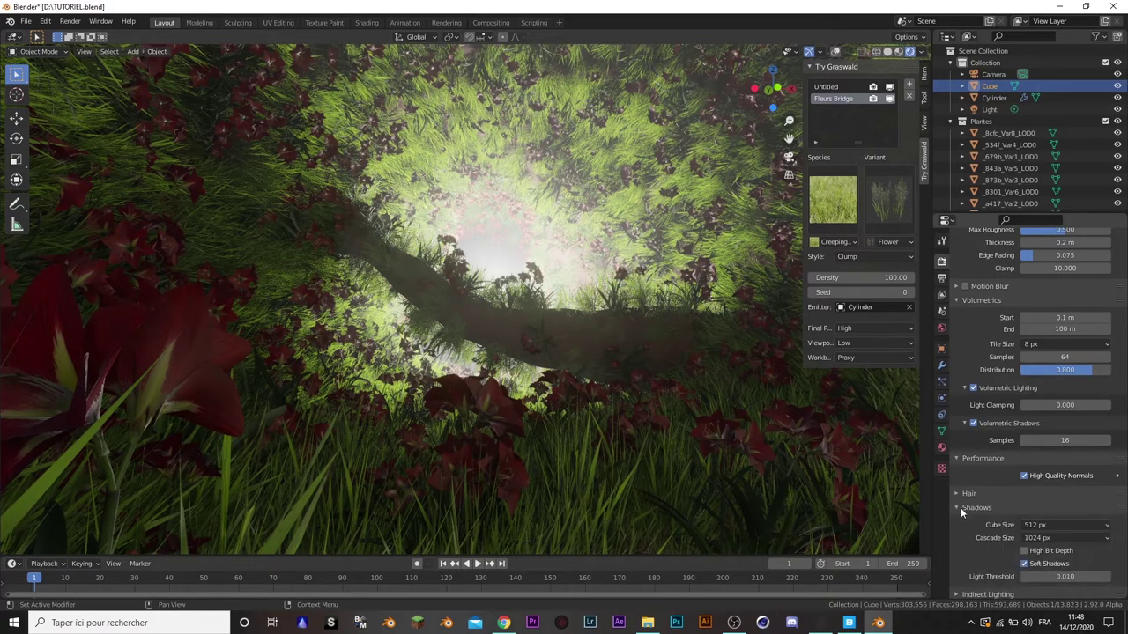
{"action": "left_click", "coordinate": [1029, 554]}
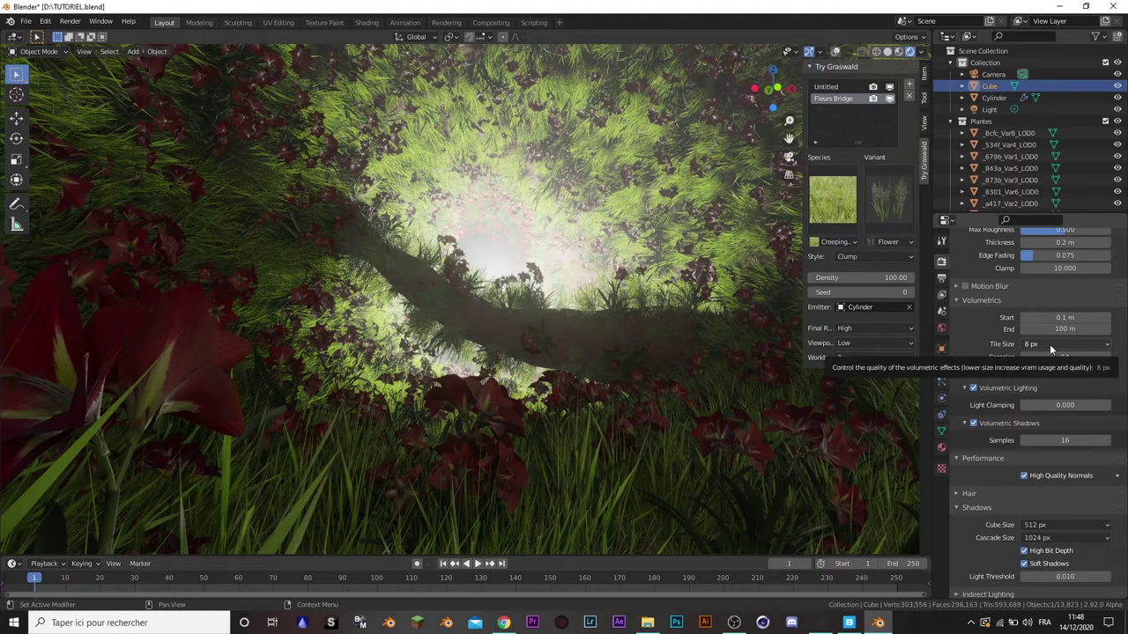
{"action": "left_click", "coordinate": [1049, 343]}
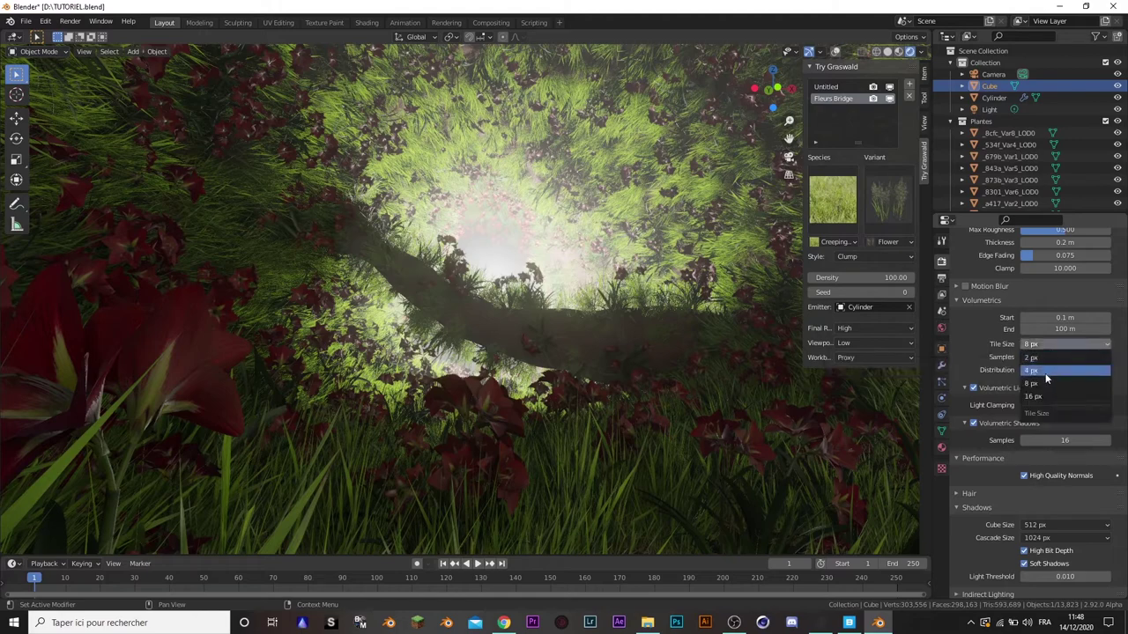
{"action": "left_click", "coordinate": [1040, 372]}
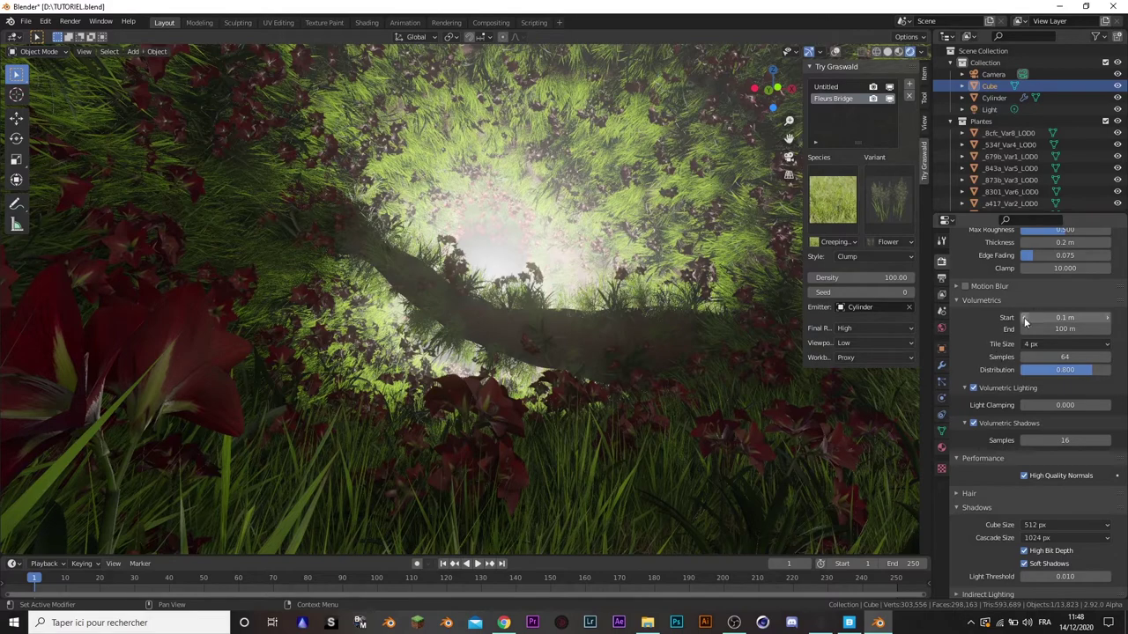
{"action": "scroll", "coordinate": [978, 375], "scroll_direction": "up", "scroll_amount": 2}
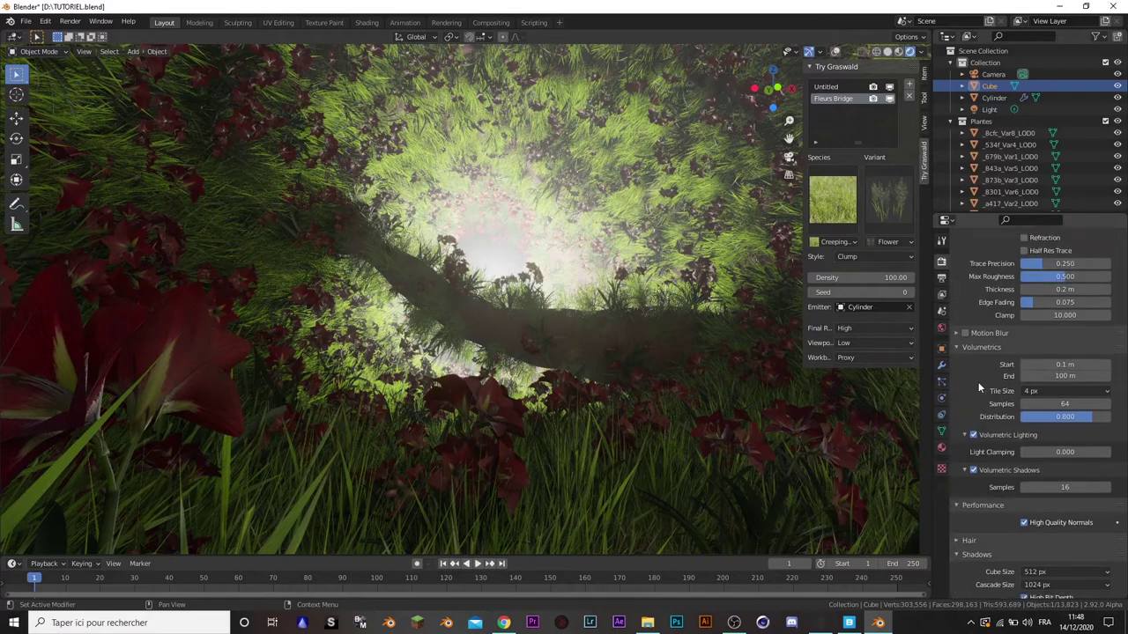
{"action": "left_click", "coordinate": [993, 74]}
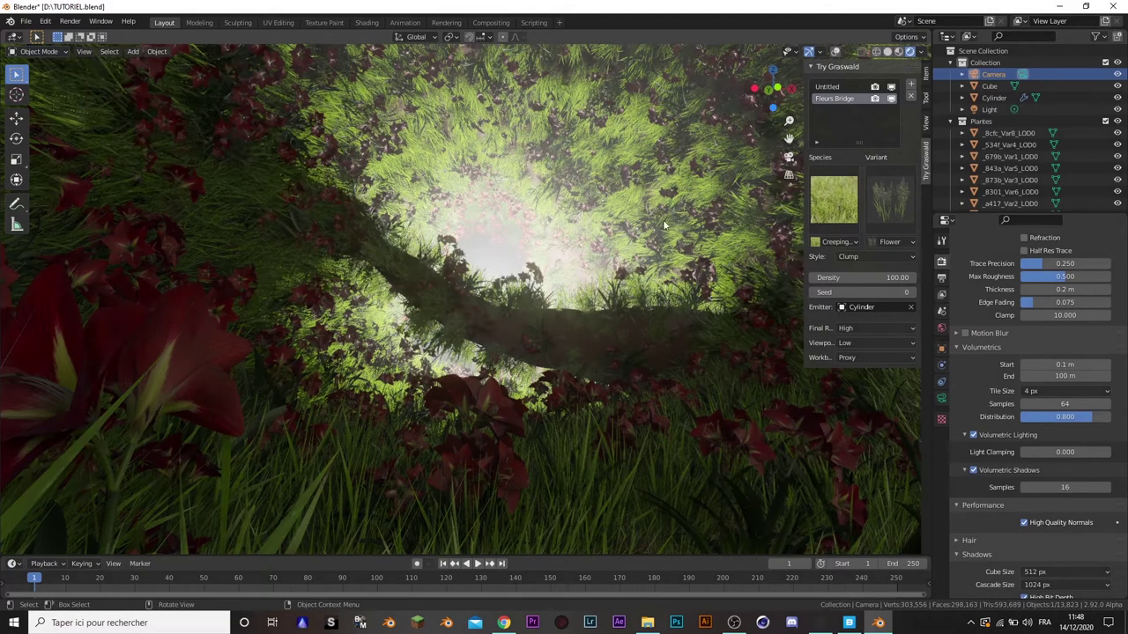
- In Solid shading, look through the scene camera and lock the camera to the view
{"action": "key", "text": "n"}
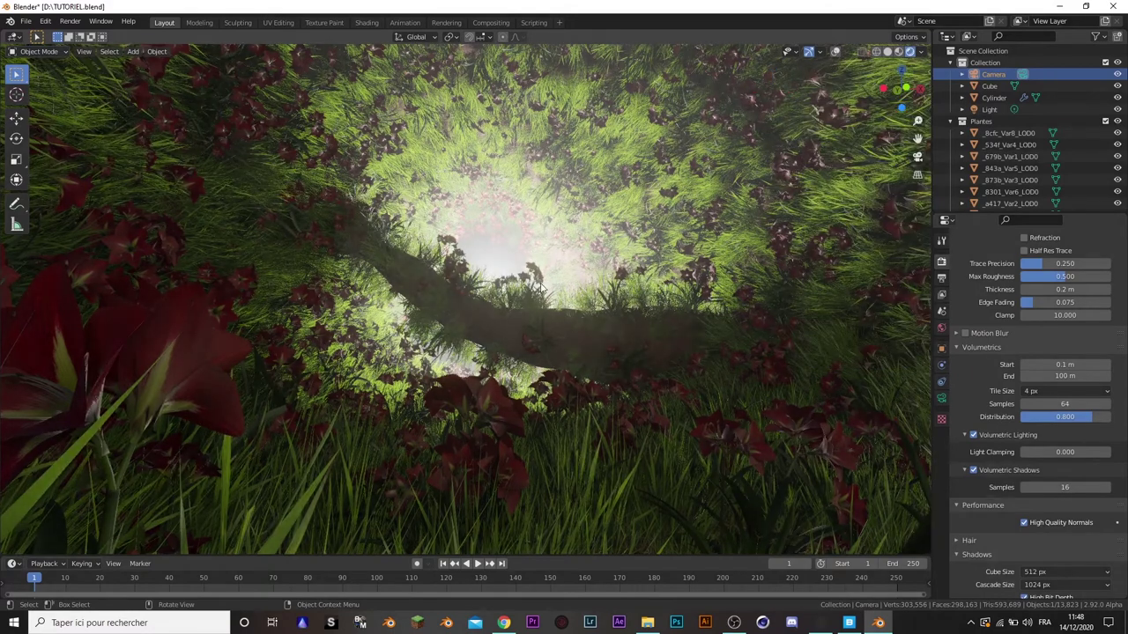
{"action": "left_click", "coordinate": [887, 51]}
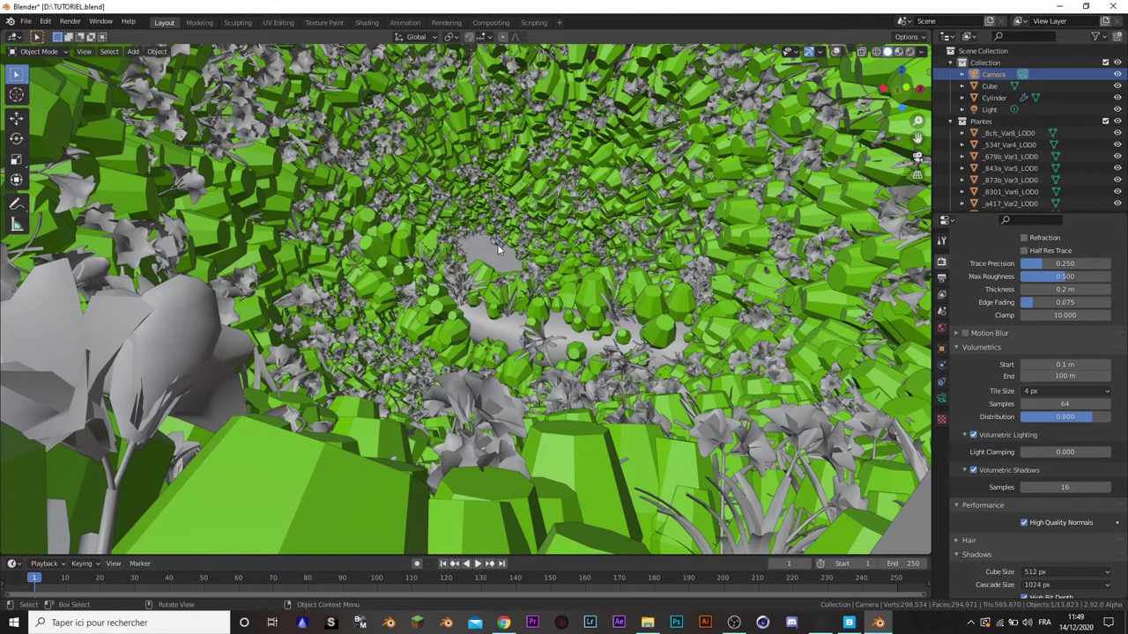
{"action": "key", "text": "ctrl+alt+KP_0"}
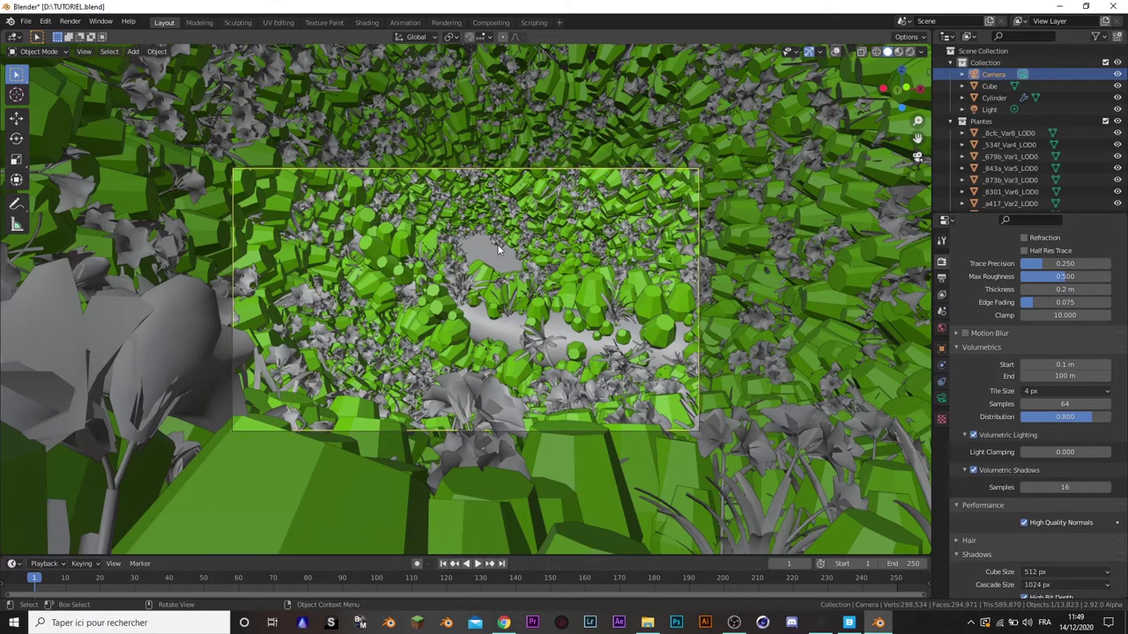
{"action": "key", "text": "n"}
{"action": "left_click", "coordinate": [925, 123]}
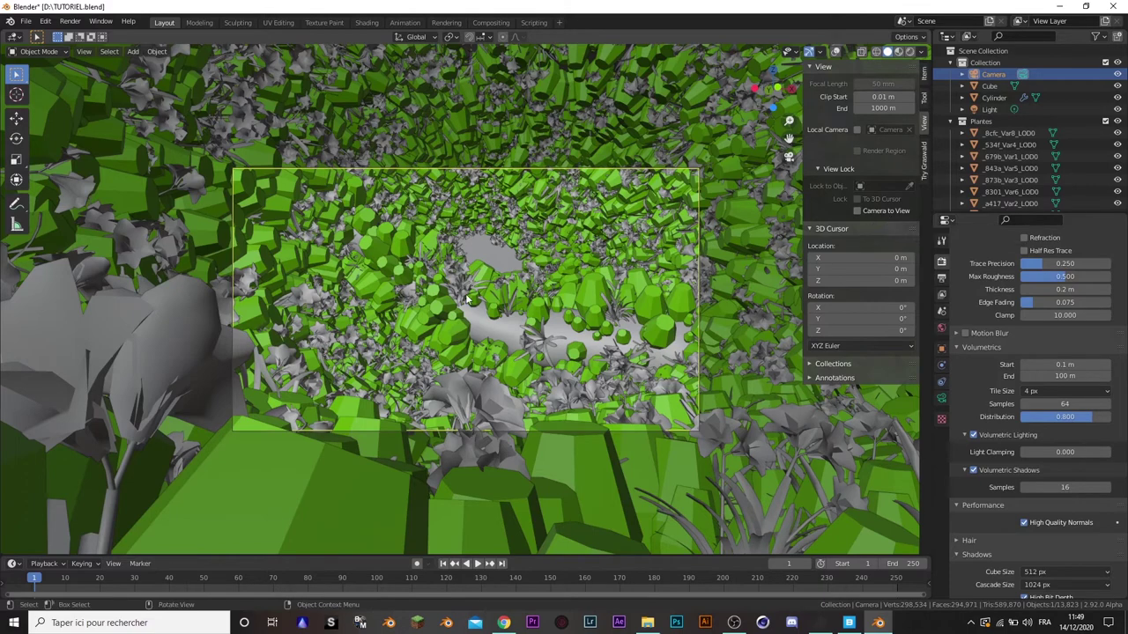
{"action": "scroll", "coordinate": [474, 298], "scroll_direction": "up", "scroll_amount": 1}
{"action": "scroll", "coordinate": [474, 298], "scroll_direction": "up", "scroll_amount": 1}
{"action": "scroll", "coordinate": [474, 297], "scroll_direction": "up", "scroll_amount": 1}
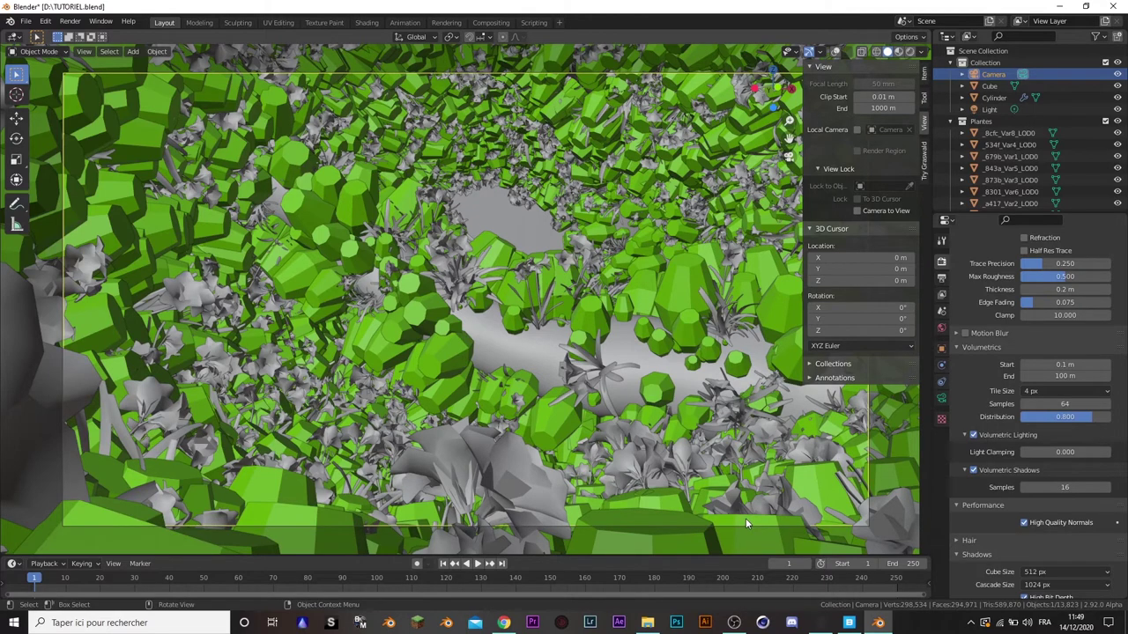
{"action": "left_click", "coordinate": [871, 208]}
- Reframe the camera low among the flowers toward the trunk and foggy opening, checking in Rendered shading
{"action": "key", "text": "ctrl+z"}
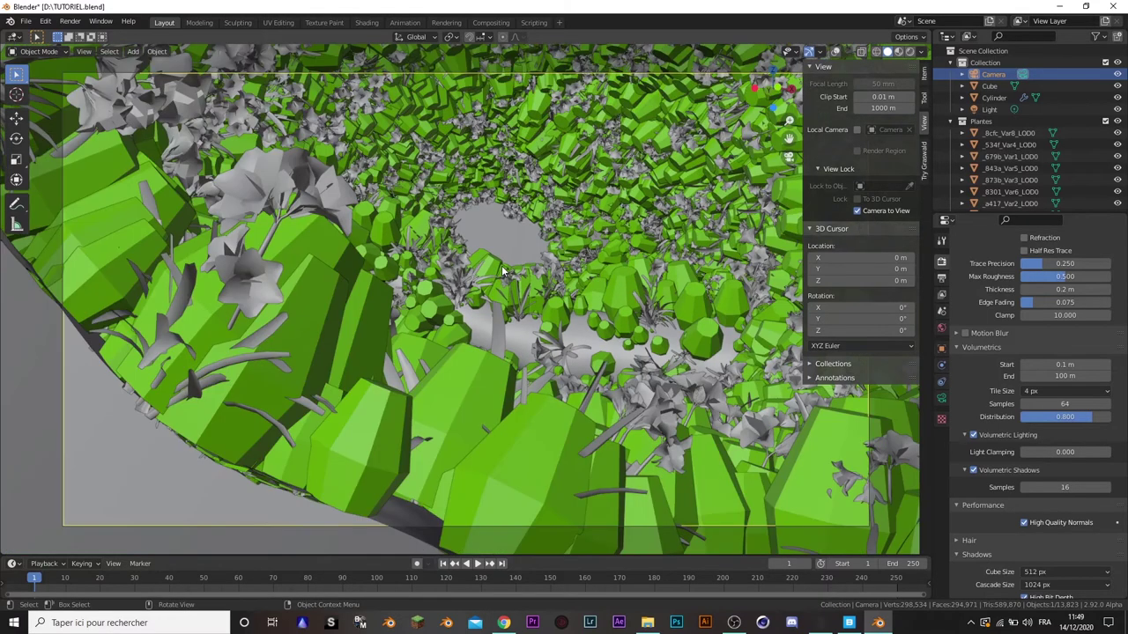
{"action": "key", "text": "ctrl+z"}
{"action": "key", "text": "ctrl+shift+z"}
{"action": "key", "text": "ctrl+shift+z"}
{"action": "middle_click_drag", "start_coordinate": [501, 265], "coordinate": [507, 264]}
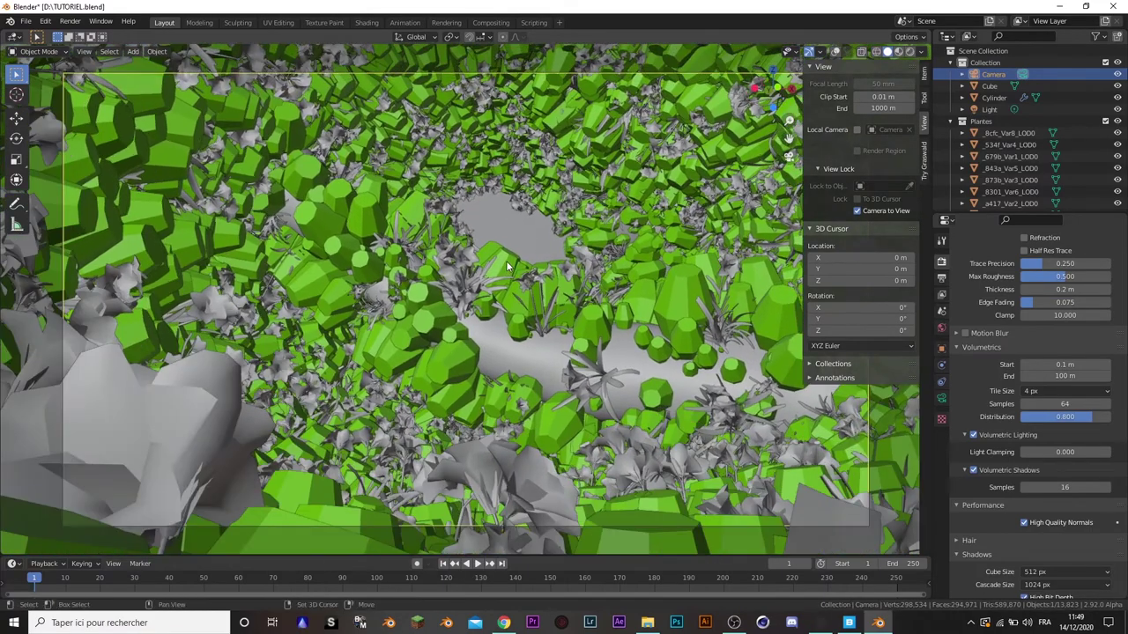
{"action": "key", "text": "ctrl+z"}
{"action": "key", "text": "ctrl+z"}
{"action": "key", "text": "ctrl+z"}
{"action": "key", "text": "ctrl+z"}
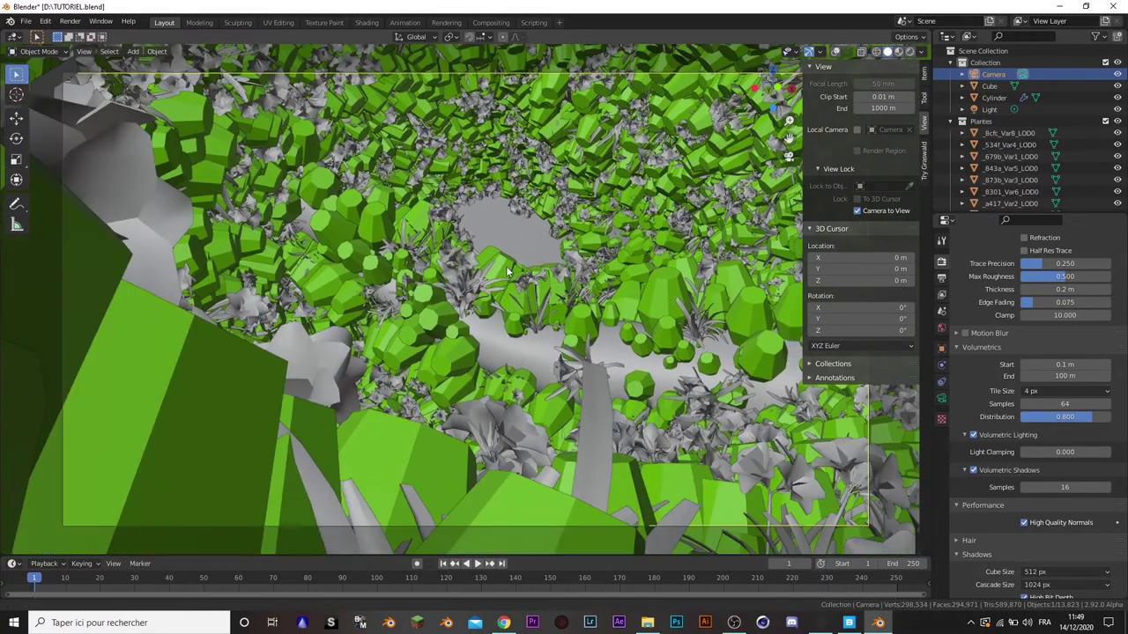
{"action": "key", "text": "ctrl+z"}
{"action": "key", "text": "ctrl+z"}
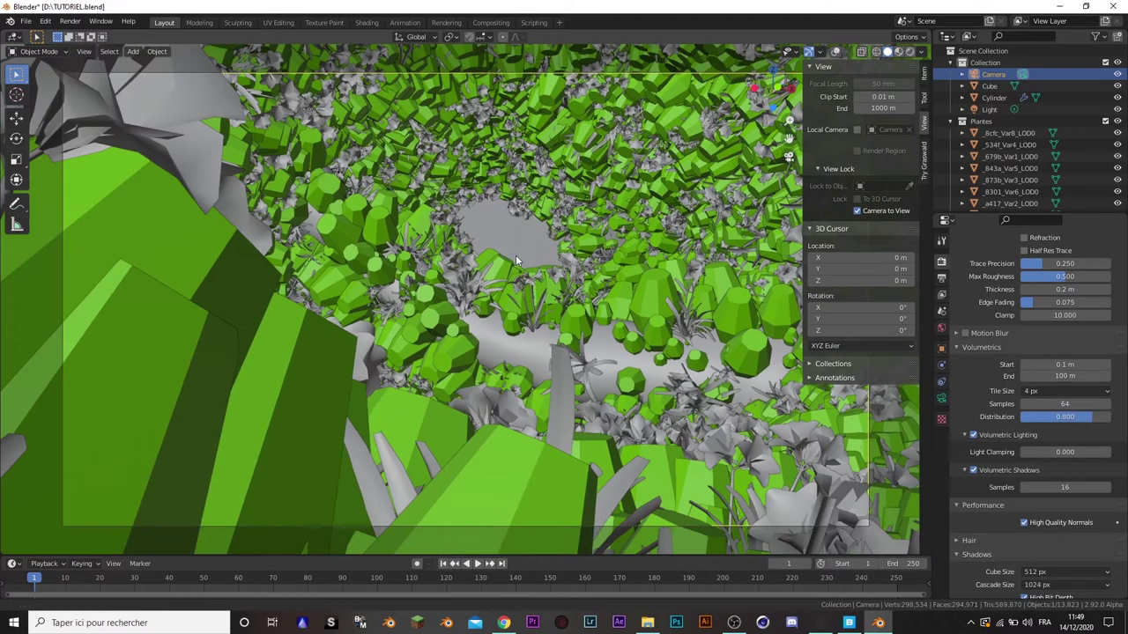
{"action": "key", "text": "ctrl+z"}
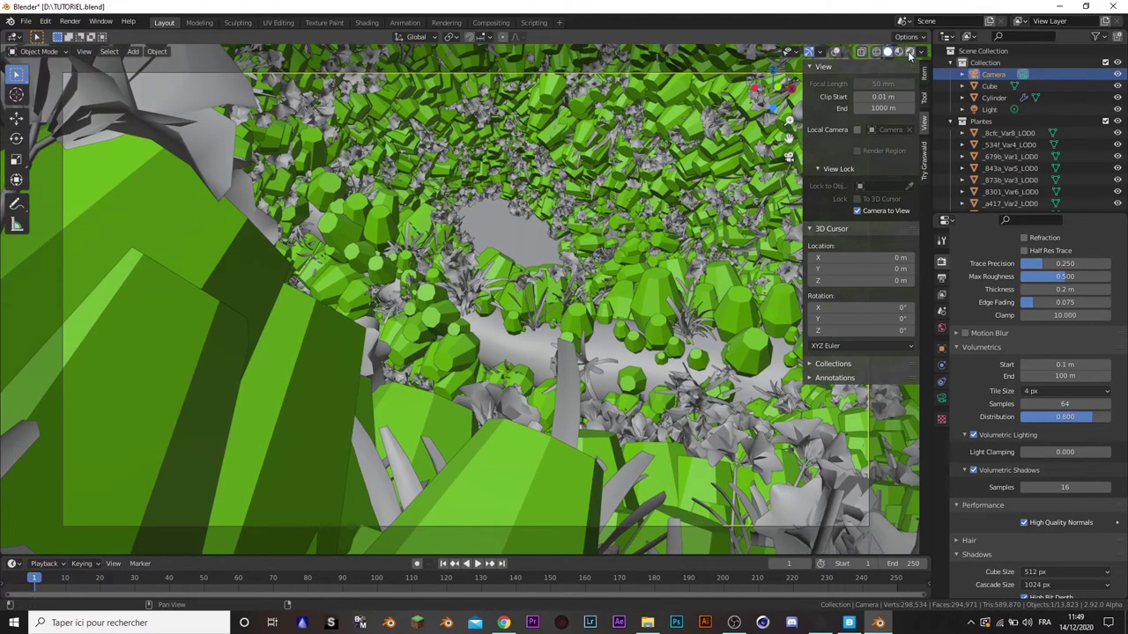
{"action": "left_click", "coordinate": [910, 52]}
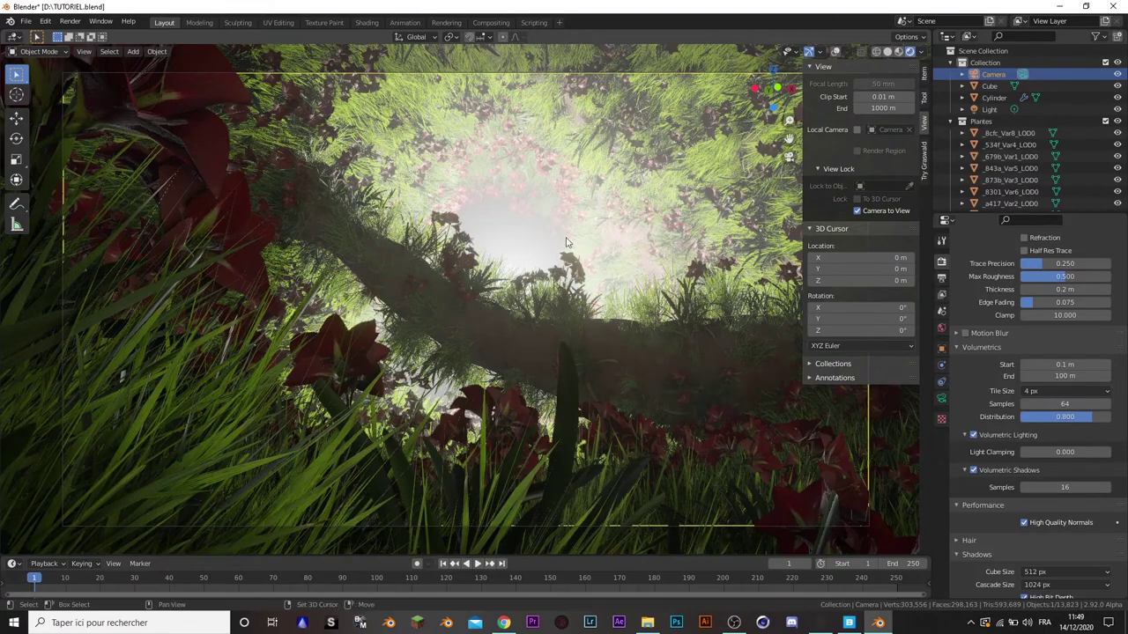
{"action": "middle_click_drag", "start_coordinate": [566, 242], "coordinate": [420, 315]}
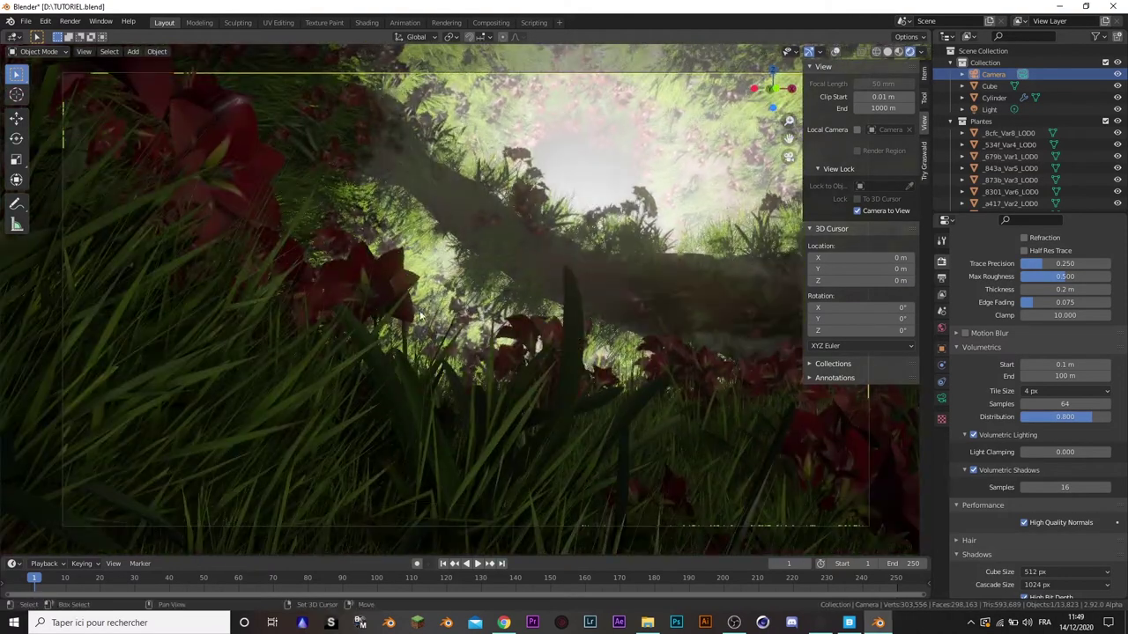
{"action": "key", "text": "space"}
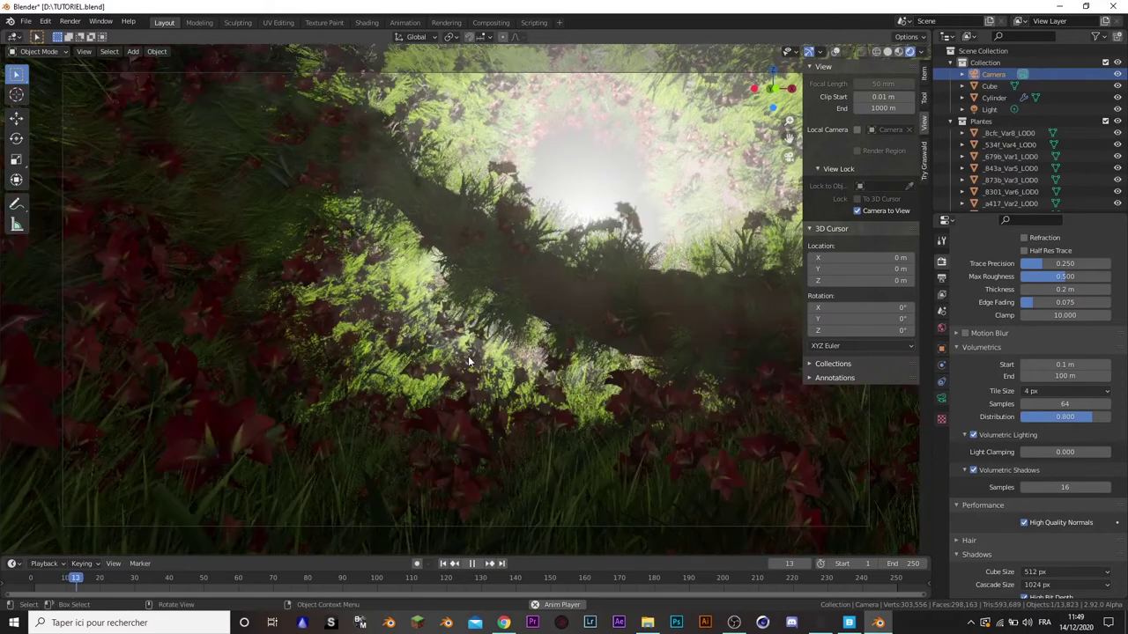
{"action": "key", "text": "space"}
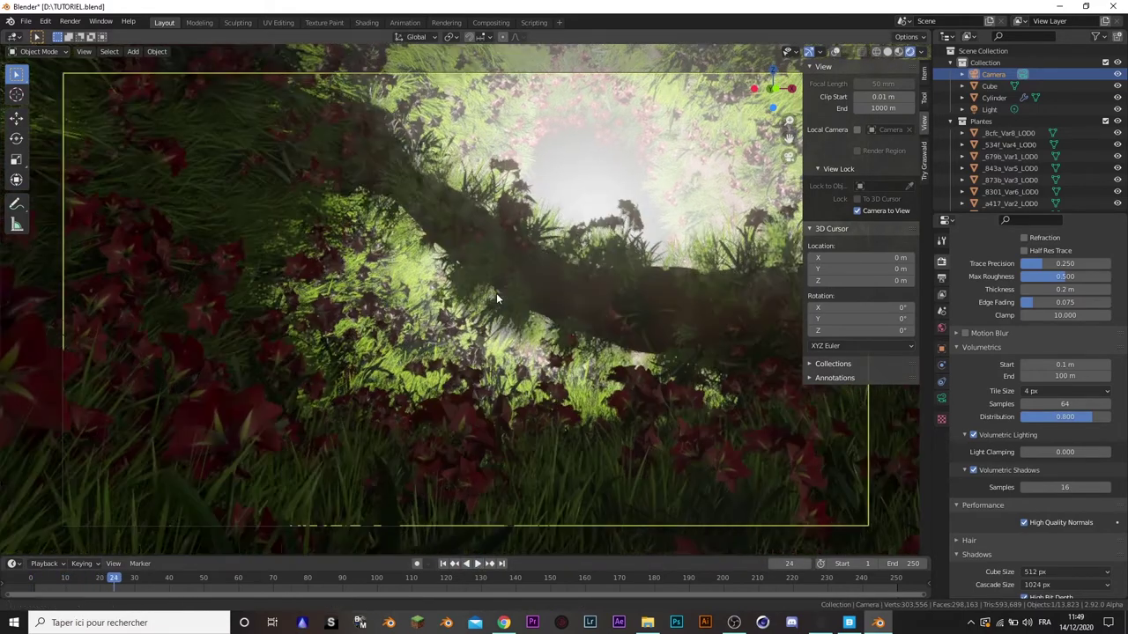
{"action": "mouse_move", "coordinate": [495, 294]}
{"action": "middle_mouse_down"}
{"action": "mouse_move", "coordinate": [378, 424]}
{"action": "mouse_move", "coordinate": [315, 455]}
{"action": "mouse_move", "coordinate": [486, 324]}
{"action": "mouse_move", "coordinate": [626, 252]}
{"action": "mouse_move", "coordinate": [509, 241]}
{"action": "mouse_move", "coordinate": [556, 211]}
{"action": "mouse_move", "coordinate": [581, 229]}
{"action": "middle_mouse_up"}
- Set the camera's Passepartout to 1.000 and enable the Thirds composition guide
{"action": "key", "text": "n"}
{"action": "left_click", "coordinate": [941, 398]}
{"action": "left_click", "coordinate": [988, 462]}
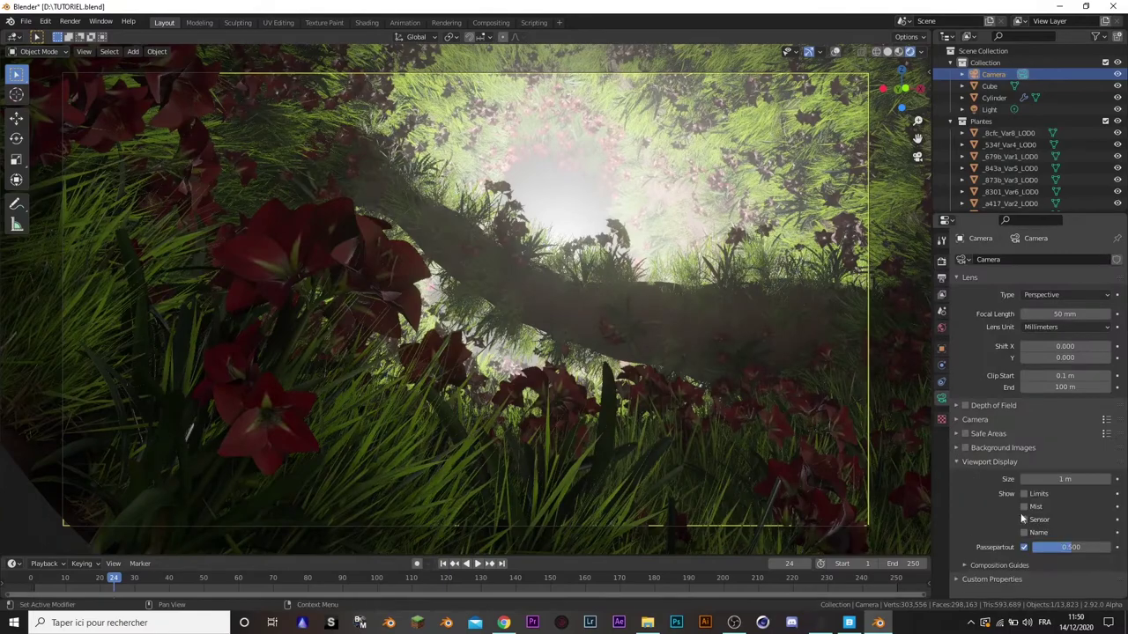
{"action": "left_click", "coordinate": [1000, 565]}
{"action": "scroll", "coordinate": [1022, 529], "scroll_direction": "down", "scroll_amount": 3}
{"action": "key", "text": "shift+alt+z"}
{"action": "left_click_drag", "start_coordinate": [1071, 477], "coordinate": [1112, 477]}
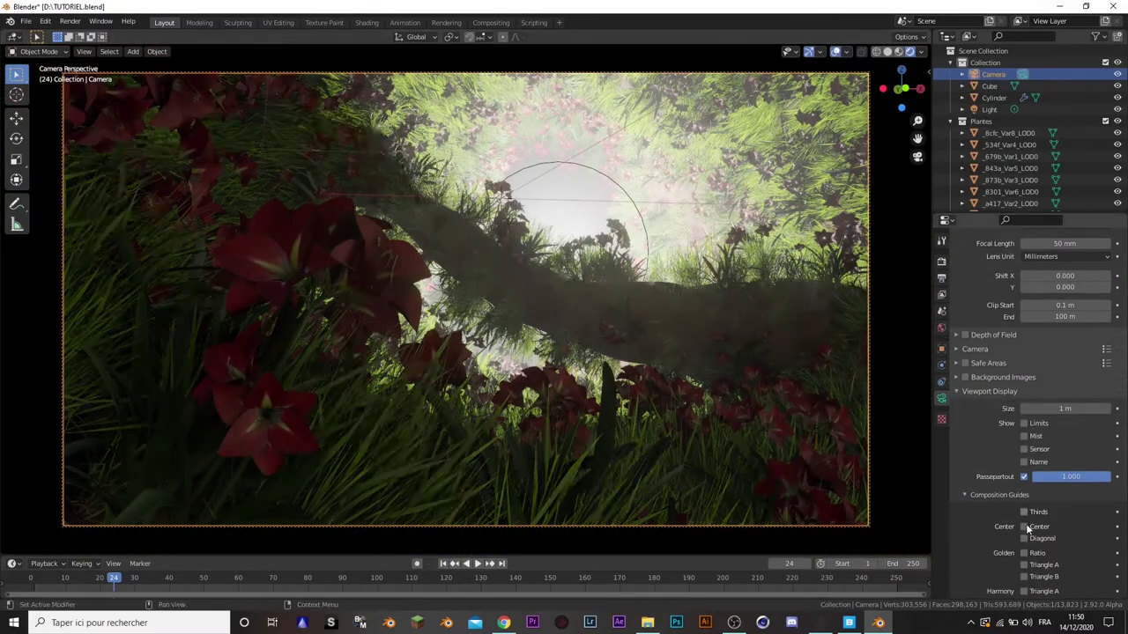
{"action": "scroll", "coordinate": [1027, 529], "scroll_direction": "down", "scroll_amount": 1}
{"action": "left_click", "coordinate": [1024, 488]}
- Hide the overlays and nudge the camera framing onto the branch and flowers
{"action": "middle_click_drag", "start_coordinate": [521, 258], "coordinate": [526, 237]}
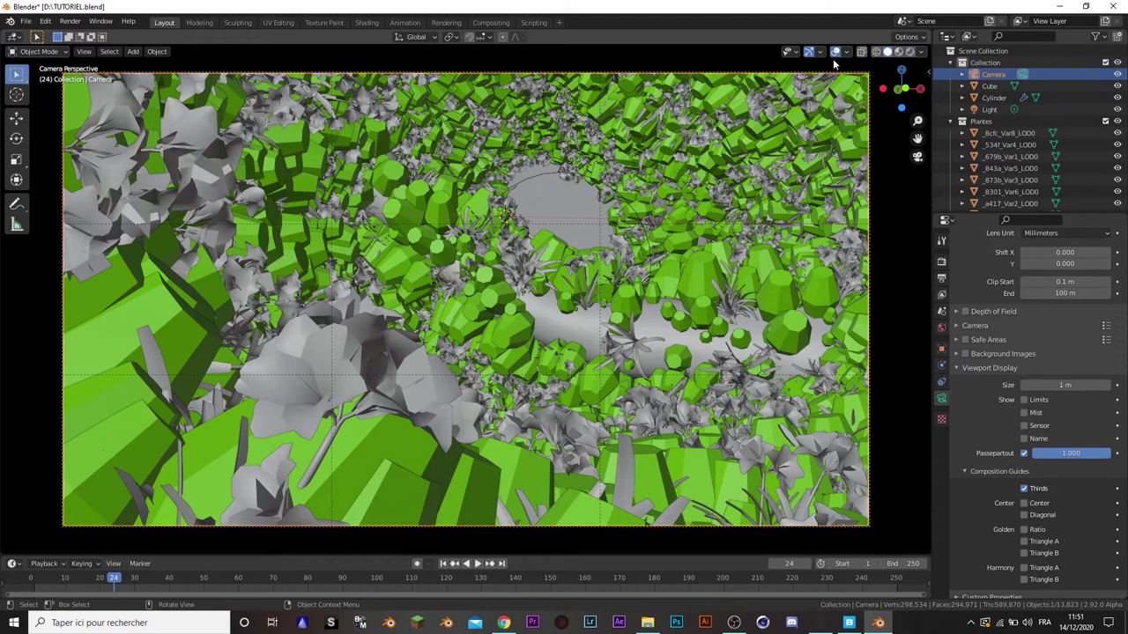
{"action": "left_click", "coordinate": [836, 51]}
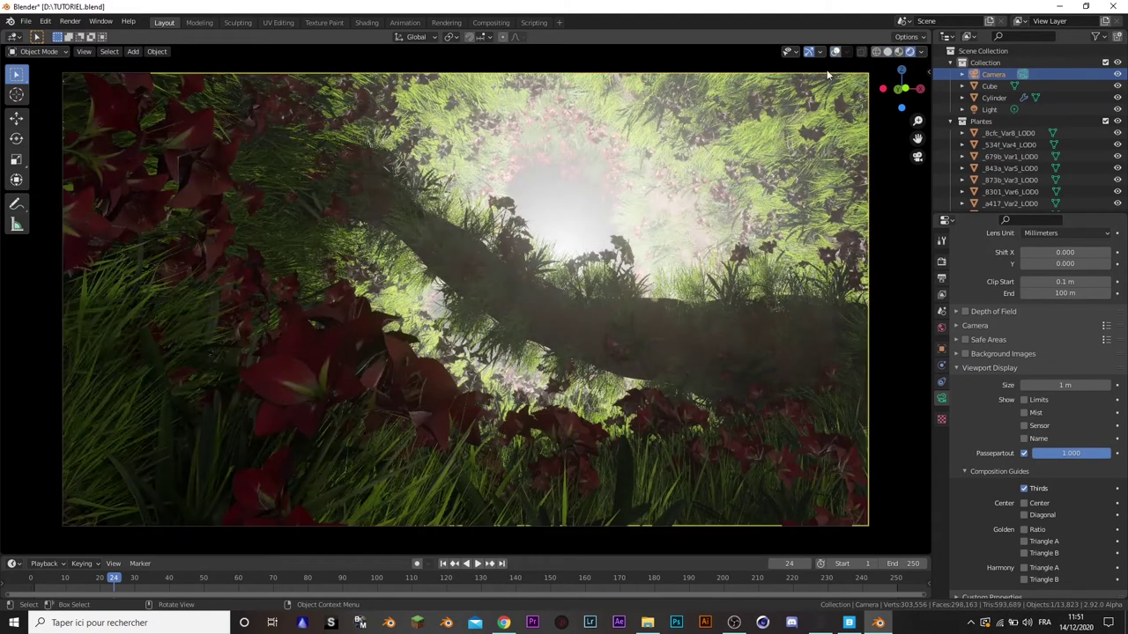
{"action": "middle_click_drag", "start_coordinate": [429, 225], "coordinate": [438, 216]}
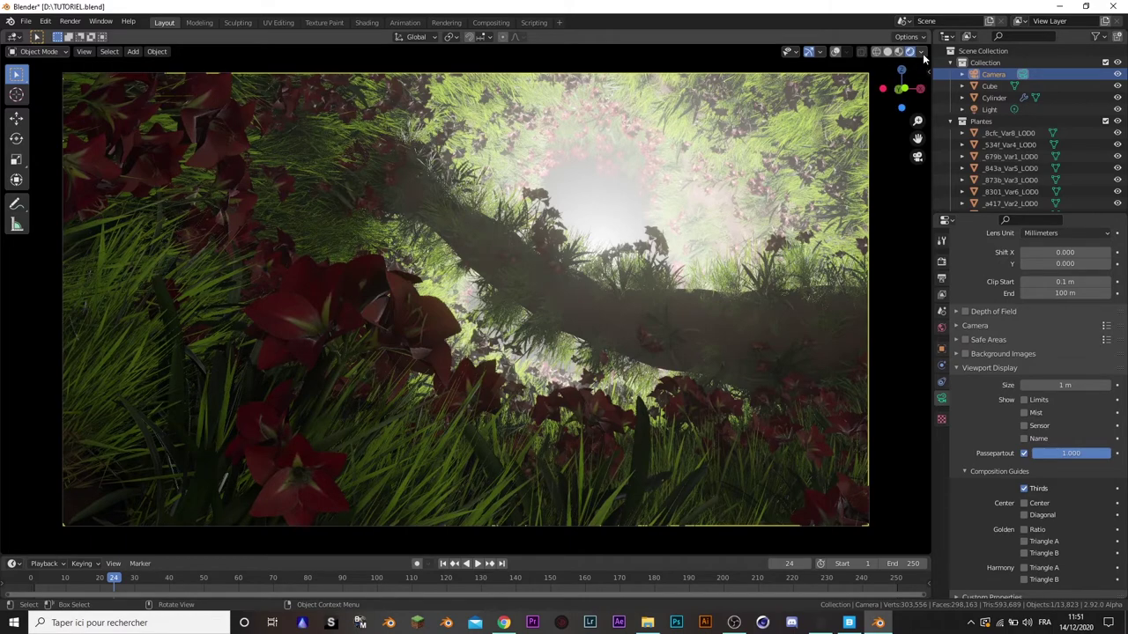
- Raise the Graswald Fleurs Bridge layer's viewport quality from Low to High
{"action": "key", "text": "n"}
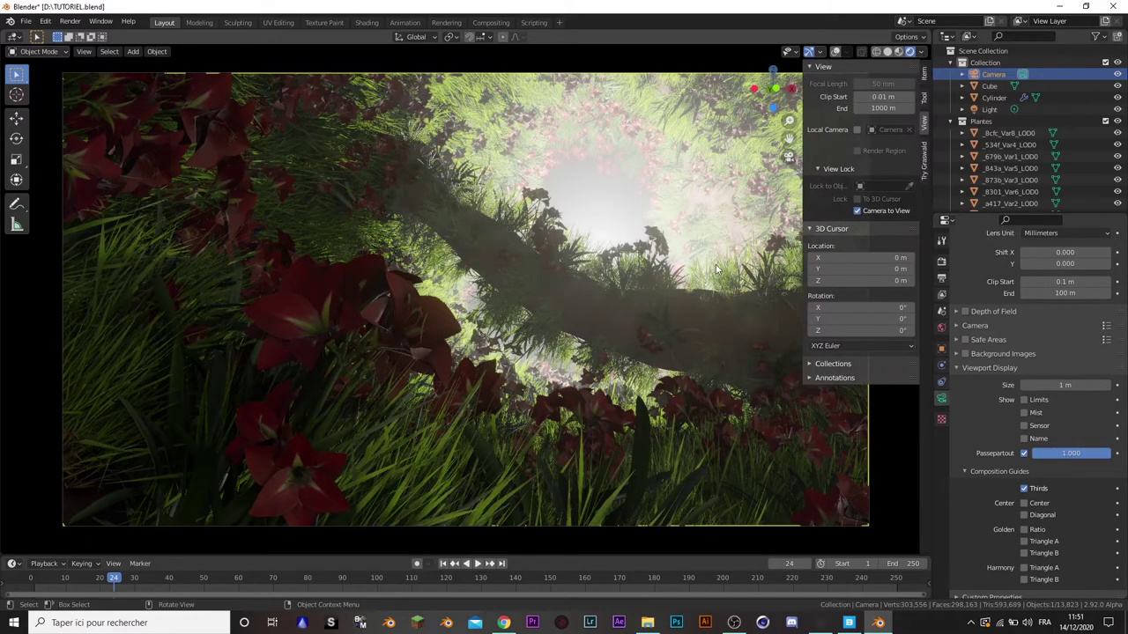
{"action": "left_click", "coordinate": [923, 172]}
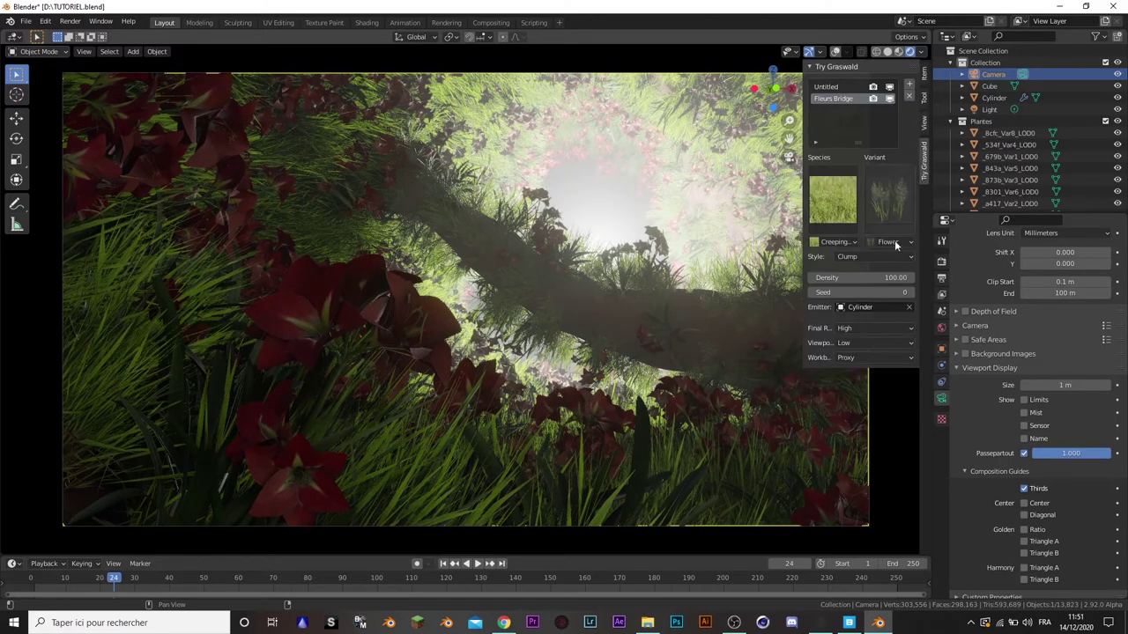
{"action": "left_click", "coordinate": [846, 343]}
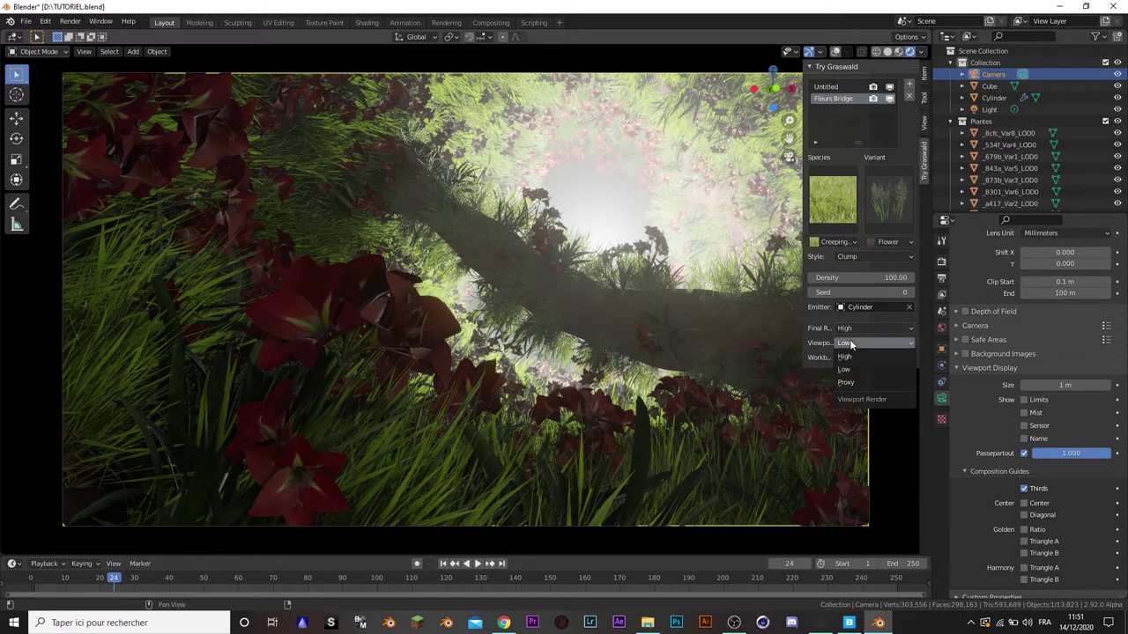
{"action": "key", "text": "Return"}
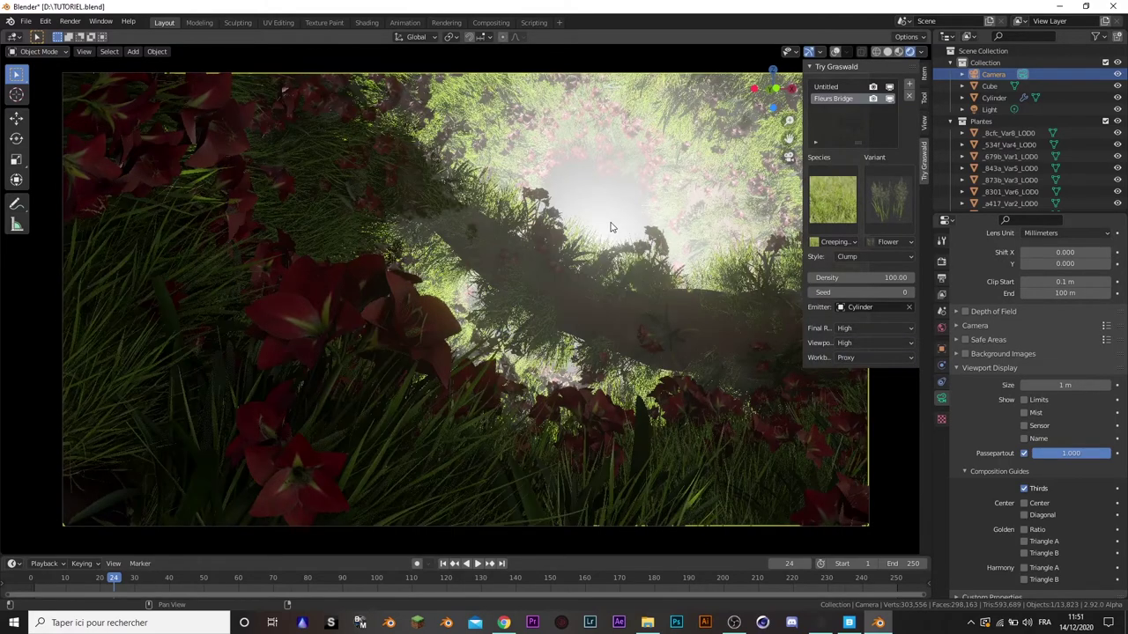
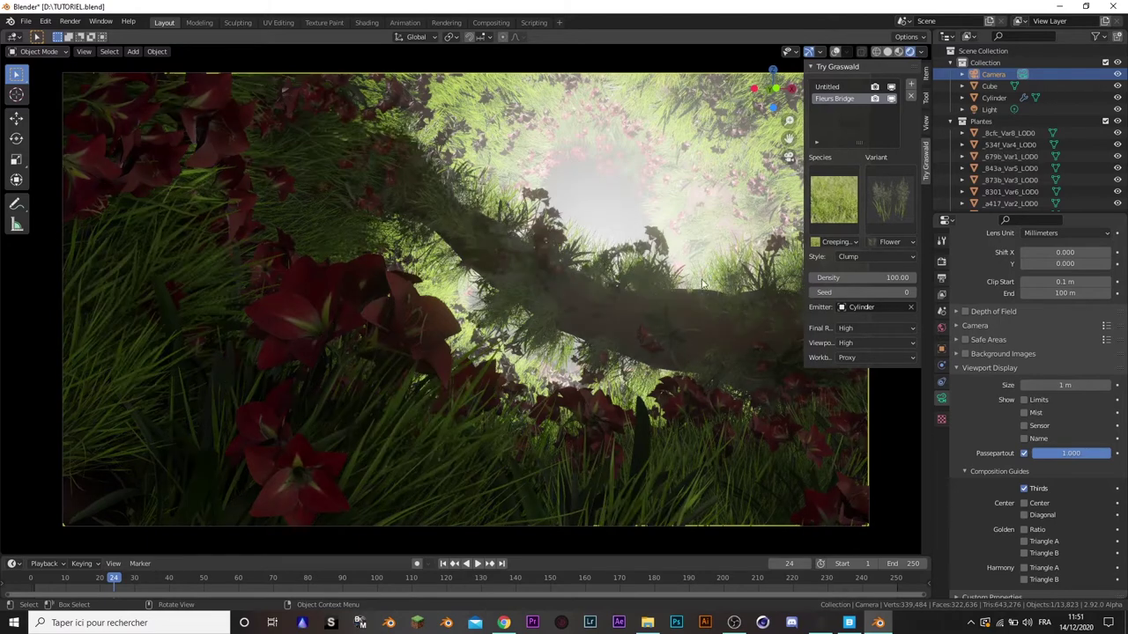
- Hide the sidebar and turn on depth of field for the camera
{"action": "key", "text": "n"}
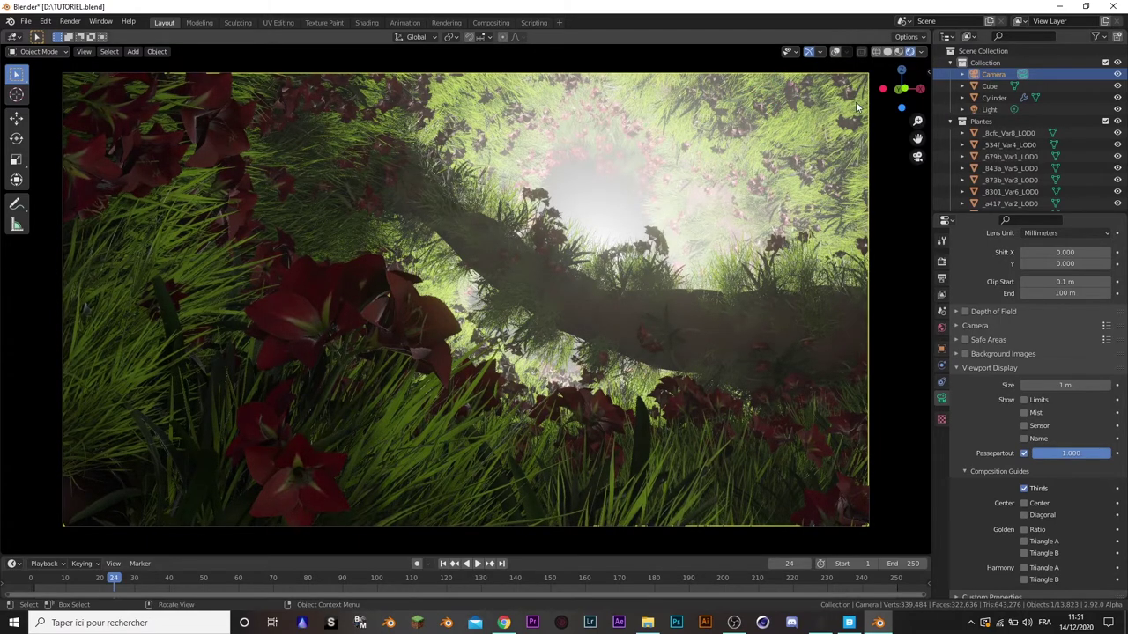
{"action": "left_click", "coordinate": [964, 312]}
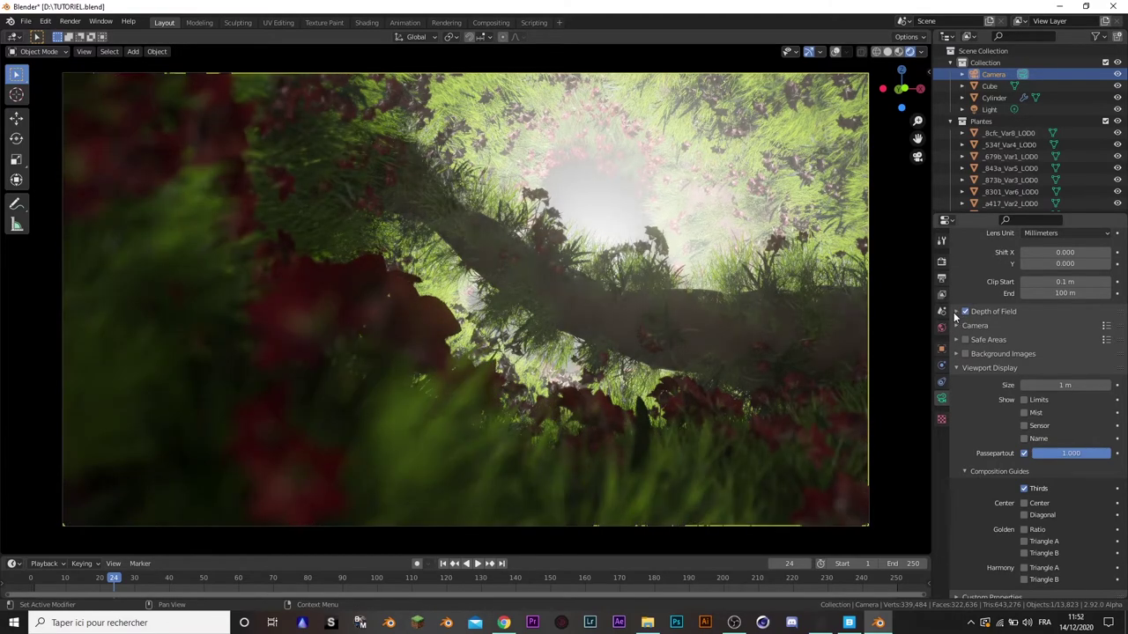
{"action": "left_click", "coordinate": [955, 312]}
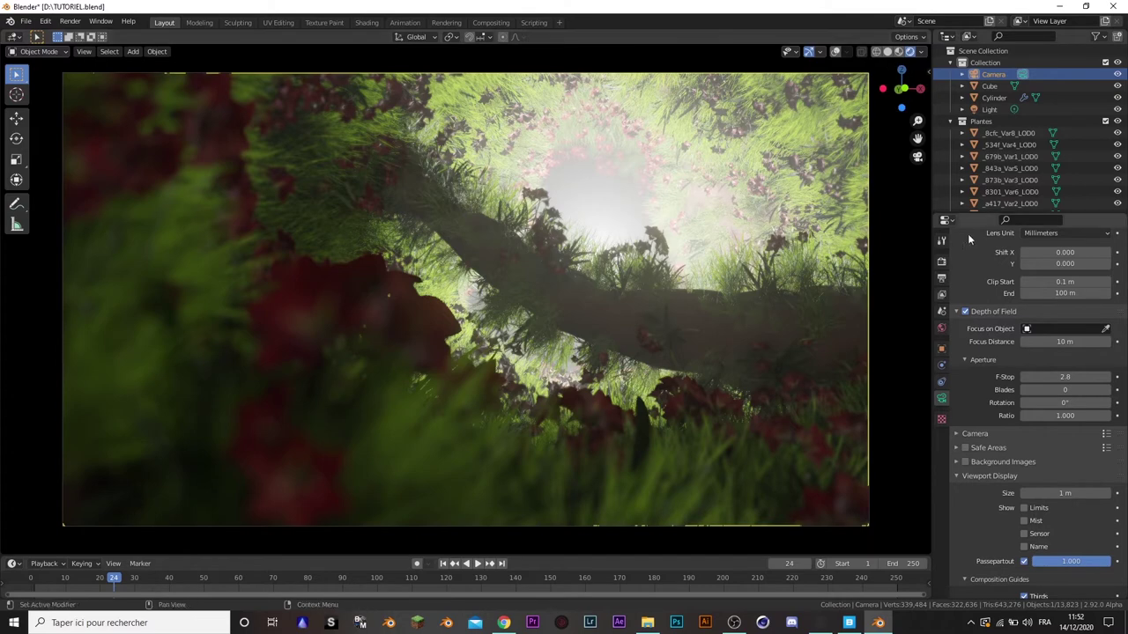
- Try focus distances of 1 m and 0.5 m, settle on 1.5 m, then select the Cylinder
{"action": "left_click", "coordinate": [1064, 341]}
{"action": "type", "text": "1"}
{"action": "key", "text": "Return"}
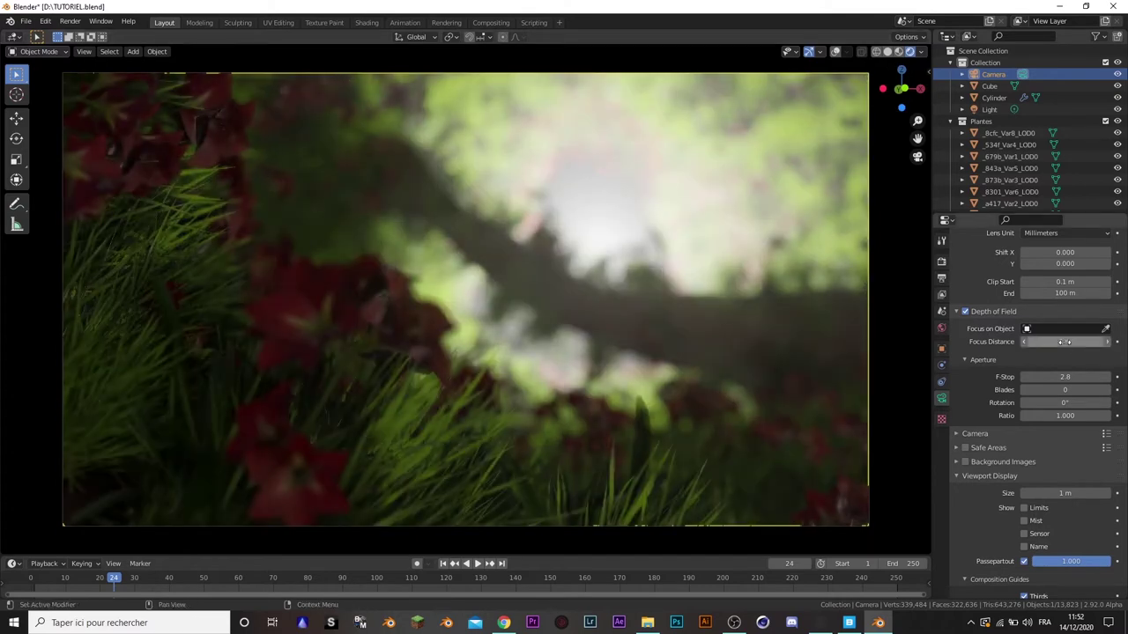
{"action": "left_click", "coordinate": [1029, 342]}
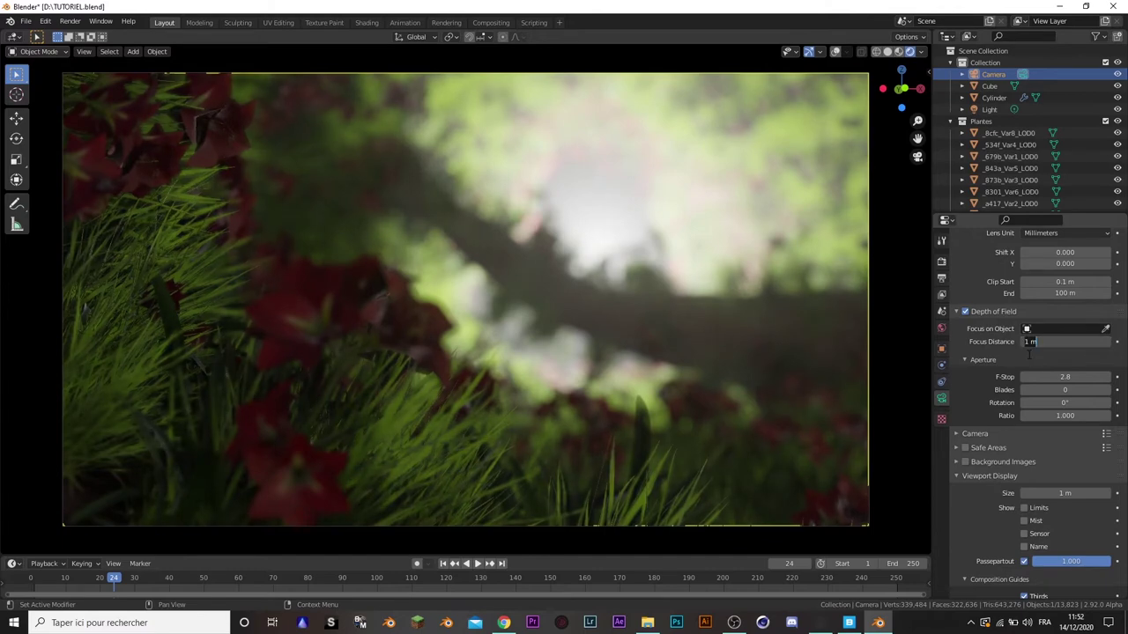
{"action": "type", "text": "0.5"}
{"action": "key", "text": "Return"}
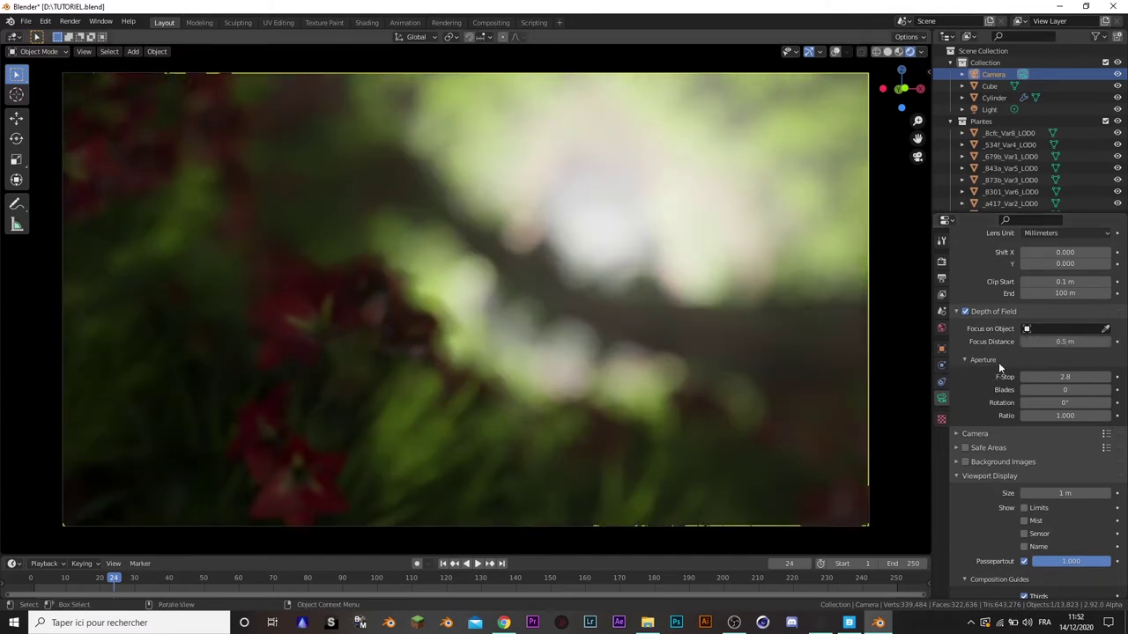
{"action": "left_click", "coordinate": [1057, 341]}
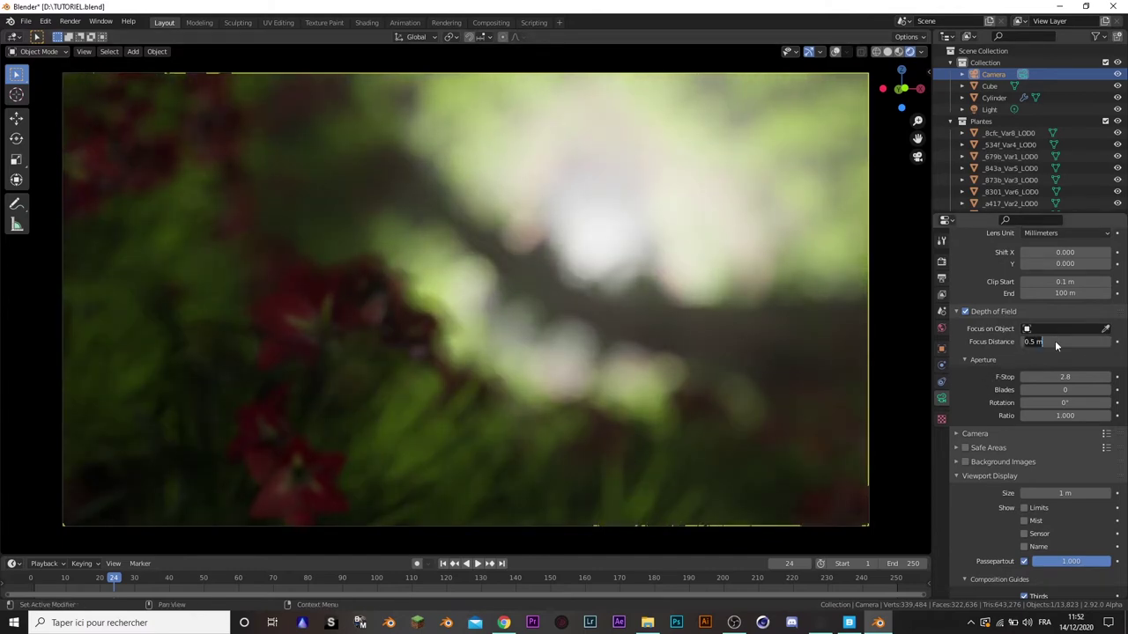
{"action": "type", "text": "1.5"}
{"action": "key", "text": "Return"}
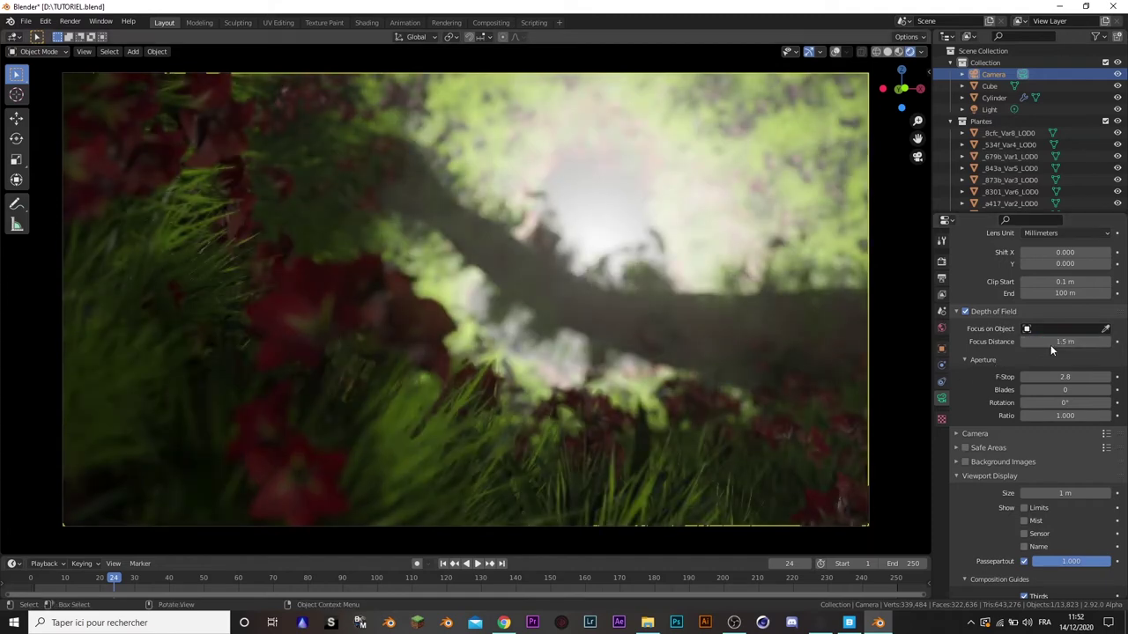
{"action": "left_click", "coordinate": [1051, 343]}
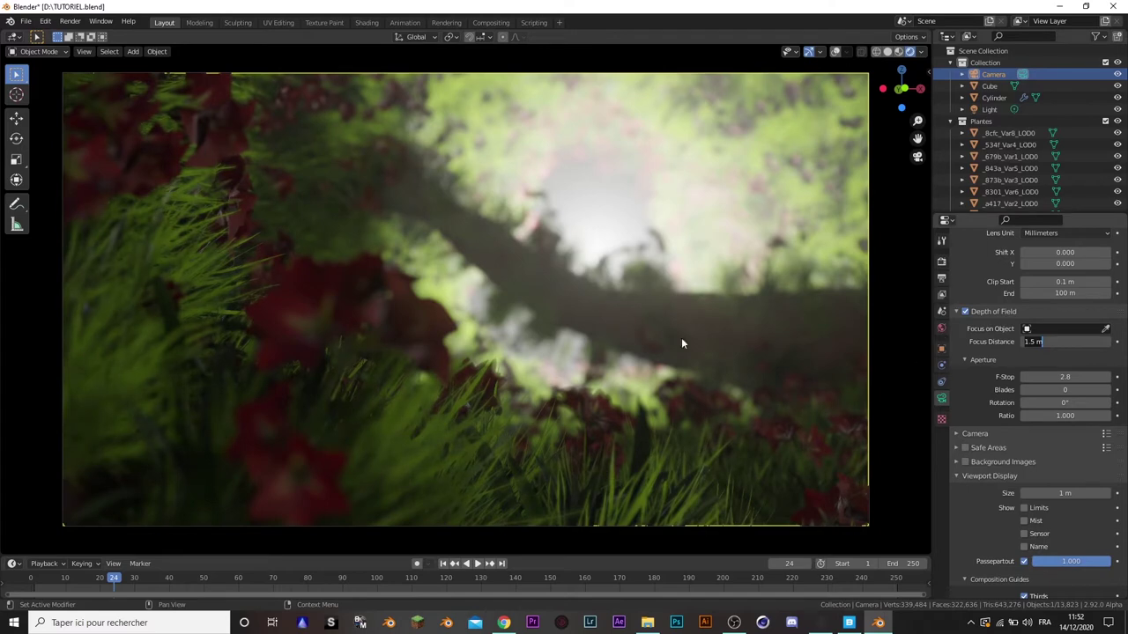
{"action": "key", "text": "Return"}
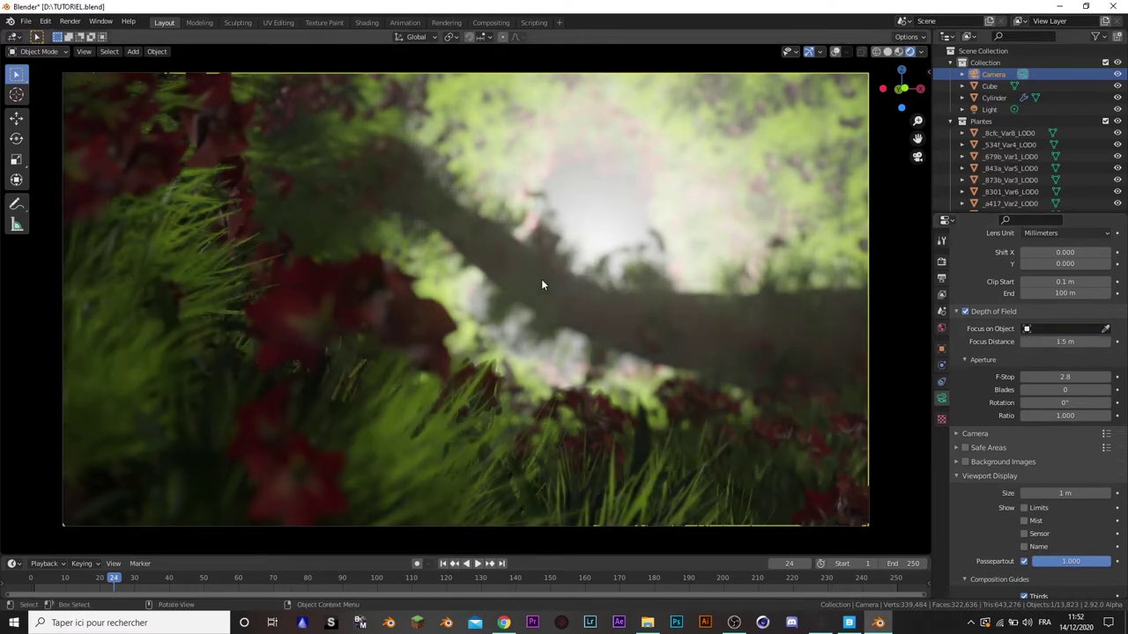
{"action": "left_click", "coordinate": [994, 98]}
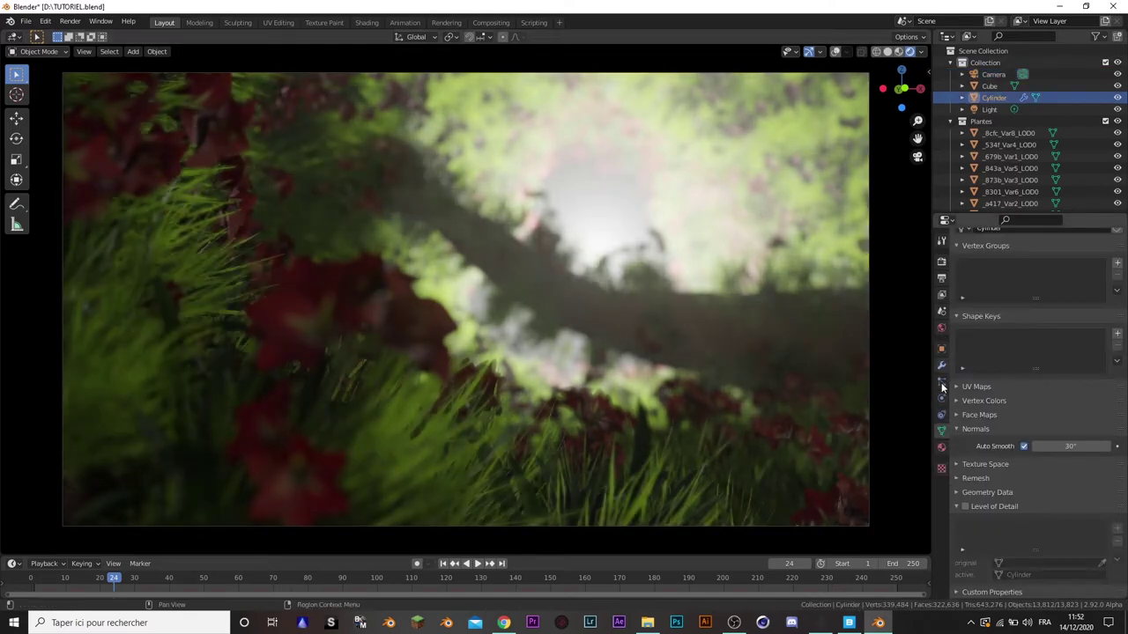
- Hide the ParticleSettings.002 grass from the viewport and drag the camera focus distance to 0.71 m
{"action": "left_click", "coordinate": [941, 384]}
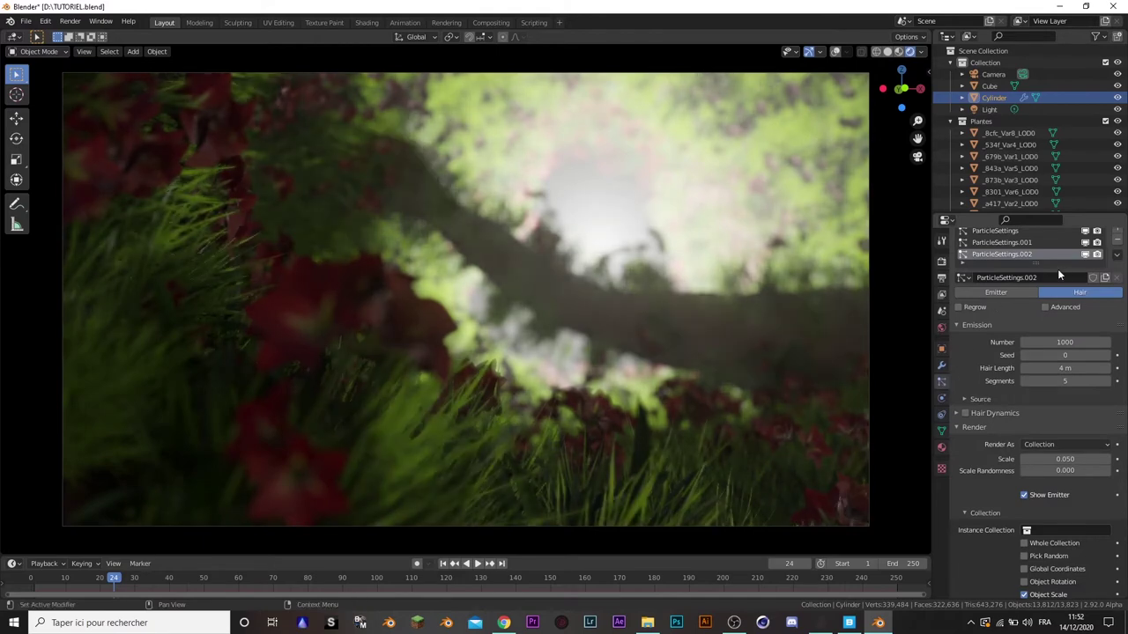
{"action": "left_click", "coordinate": [1085, 287]}
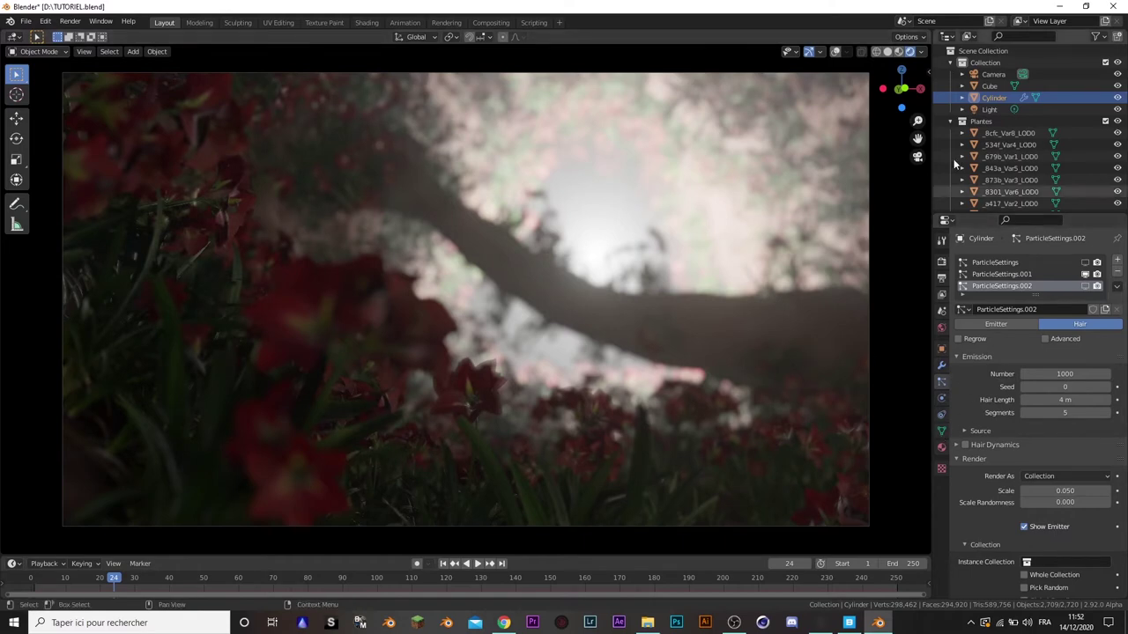
{"action": "left_click", "coordinate": [993, 74]}
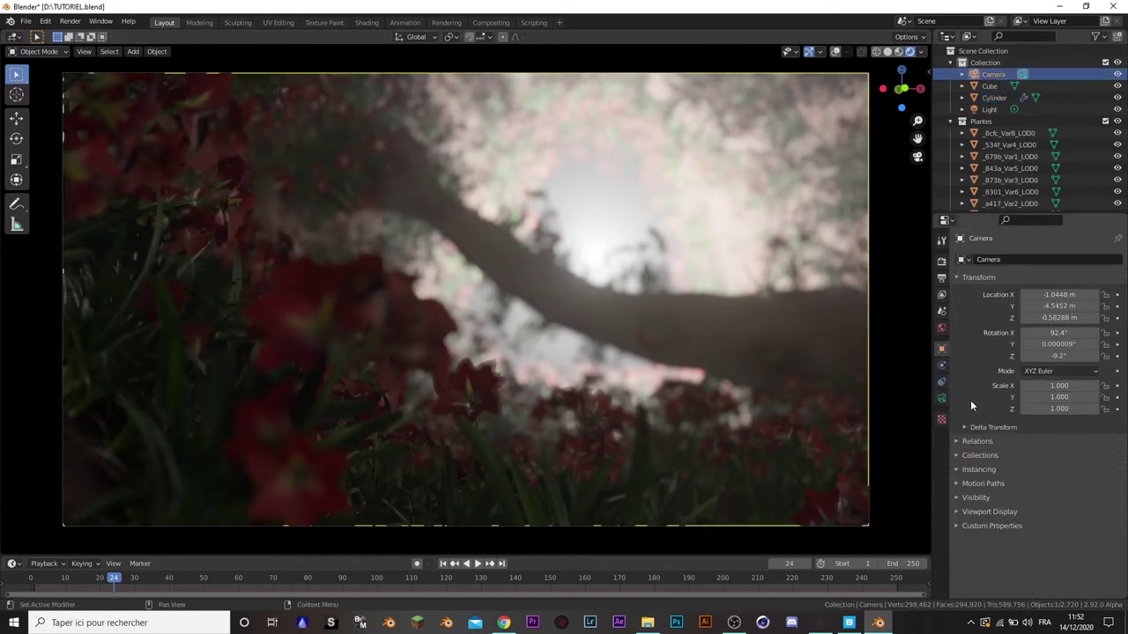
{"action": "left_click", "coordinate": [941, 399]}
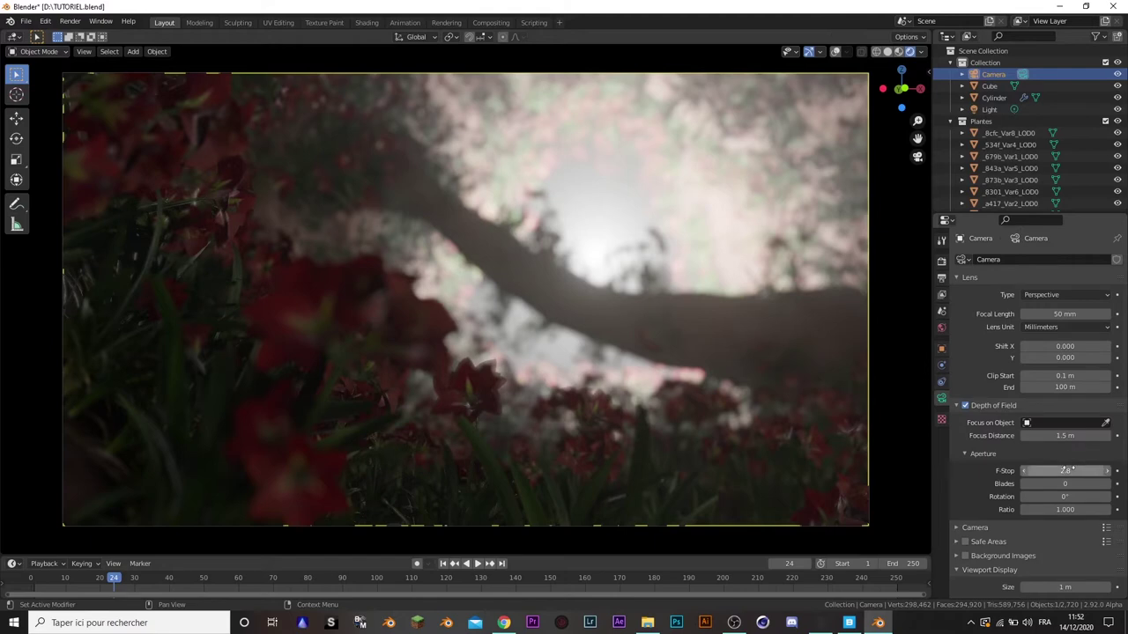
{"action": "mouse_move", "coordinate": [1065, 435]}
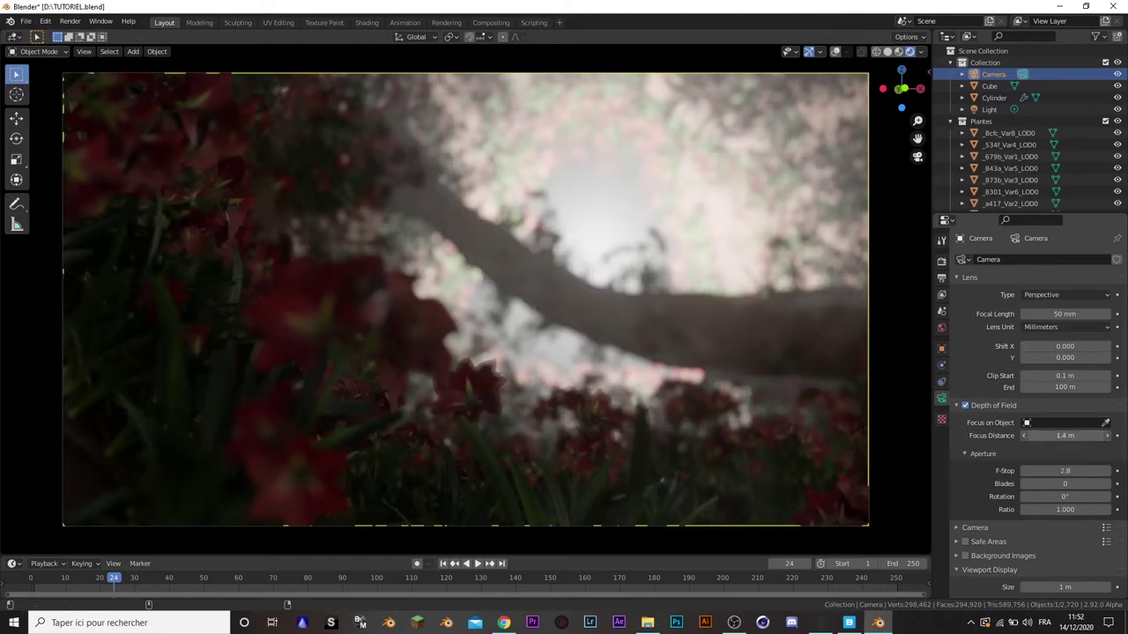
{"action": "mouse_move", "coordinate": [1064, 435]}
{"action": "left_mouse_down"}
{"action": "mouse_move", "coordinate": [1022, 435]}
{"action": "mouse_move", "coordinate": [1068, 438]}
{"action": "left_mouse_up"}
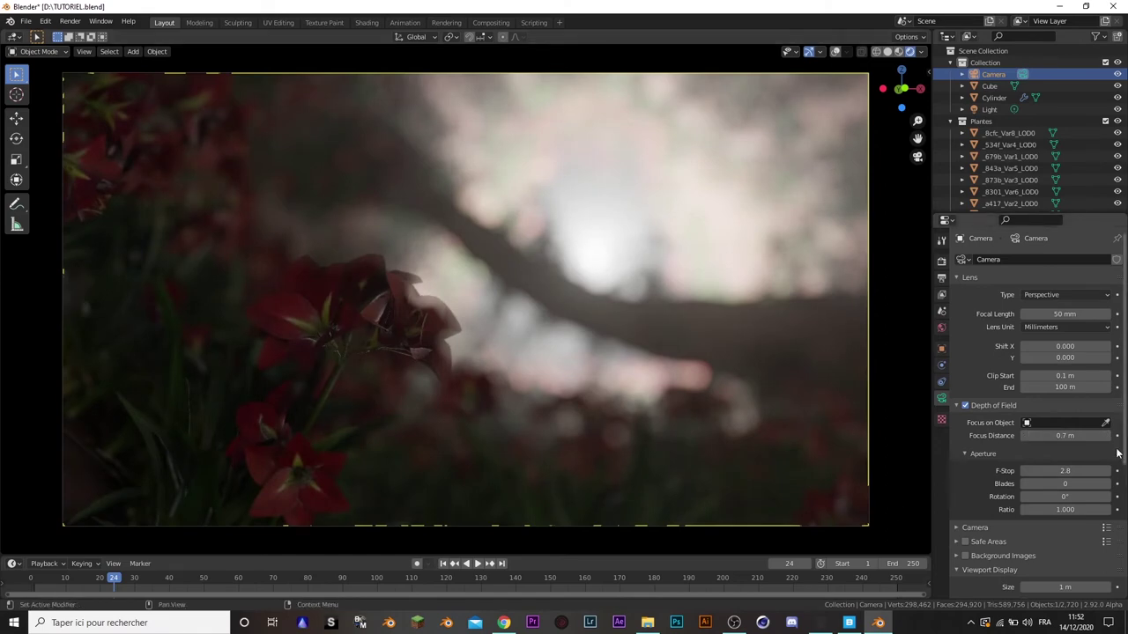
{"action": "mouse_move", "coordinate": [1068, 438]}
{"action": "left_mouse_down"}
{"action": "mouse_move", "coordinate": [1092, 438]}
{"action": "mouse_move", "coordinate": [1057, 438]}
{"action": "mouse_move", "coordinate": [1073, 435]}
{"action": "left_mouse_up"}
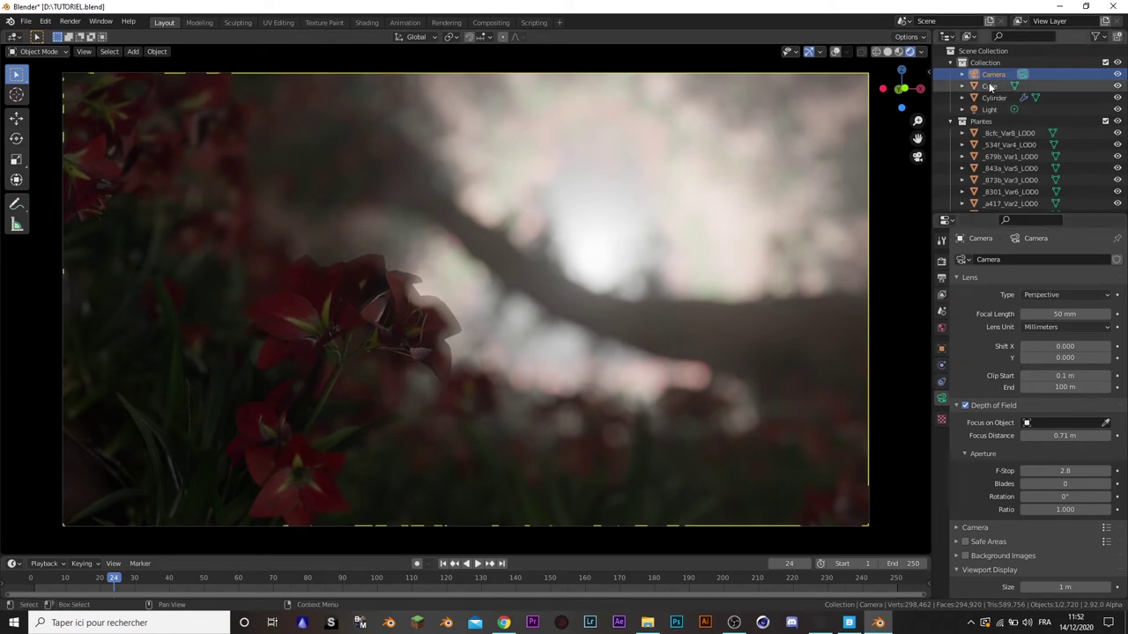
{"action": "left_click", "coordinate": [714, 321]}
{"action": "left_click", "coordinate": [941, 382]}
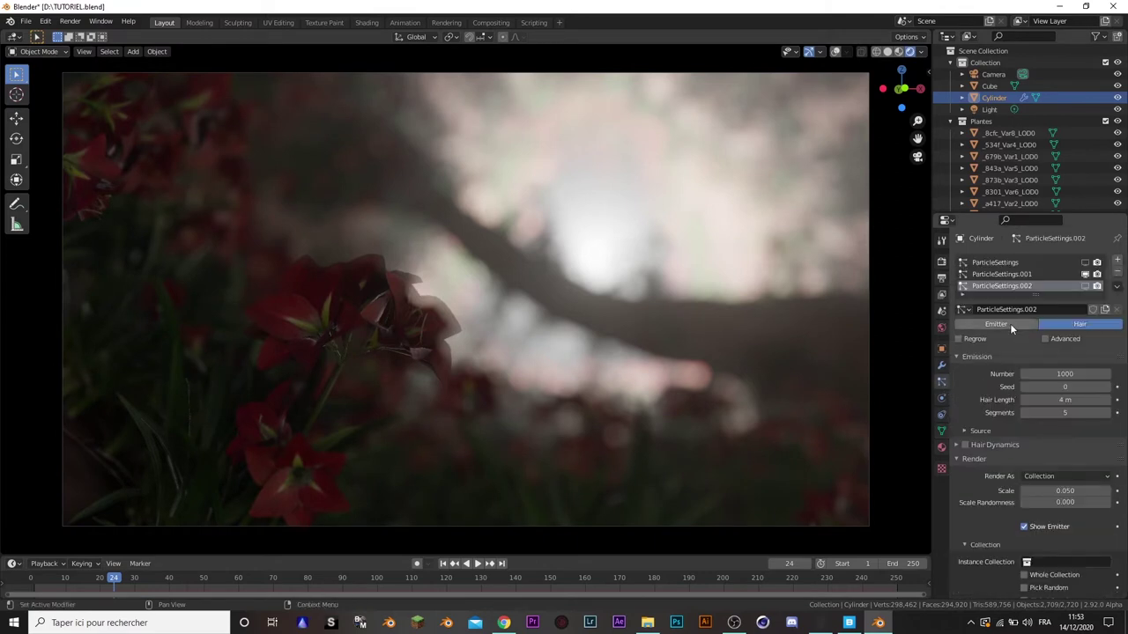
- Show the grass in the viewport again and set the camera aperture Ratio to 2
{"action": "left_click", "coordinate": [1085, 286]}
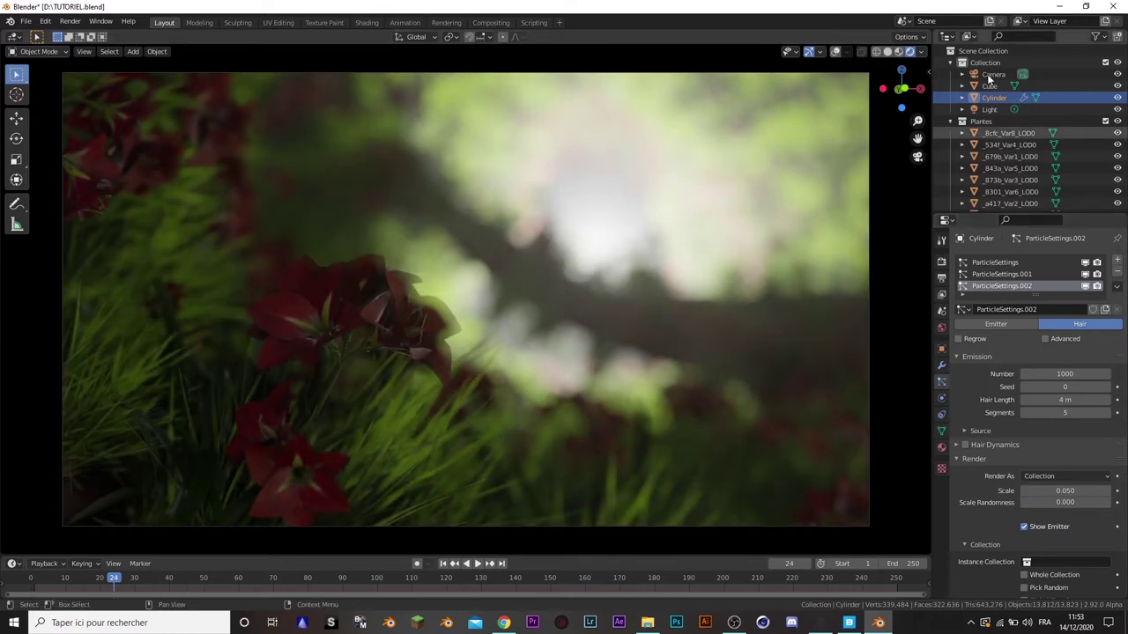
{"action": "left_click", "coordinate": [743, 264]}
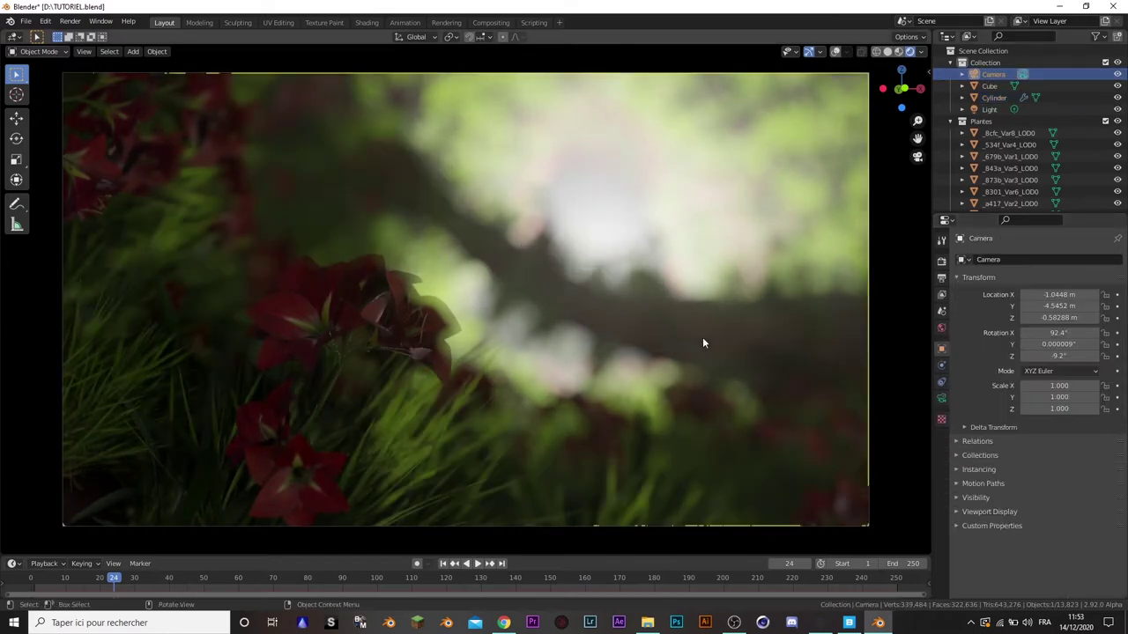
{"action": "left_click", "coordinate": [941, 400]}
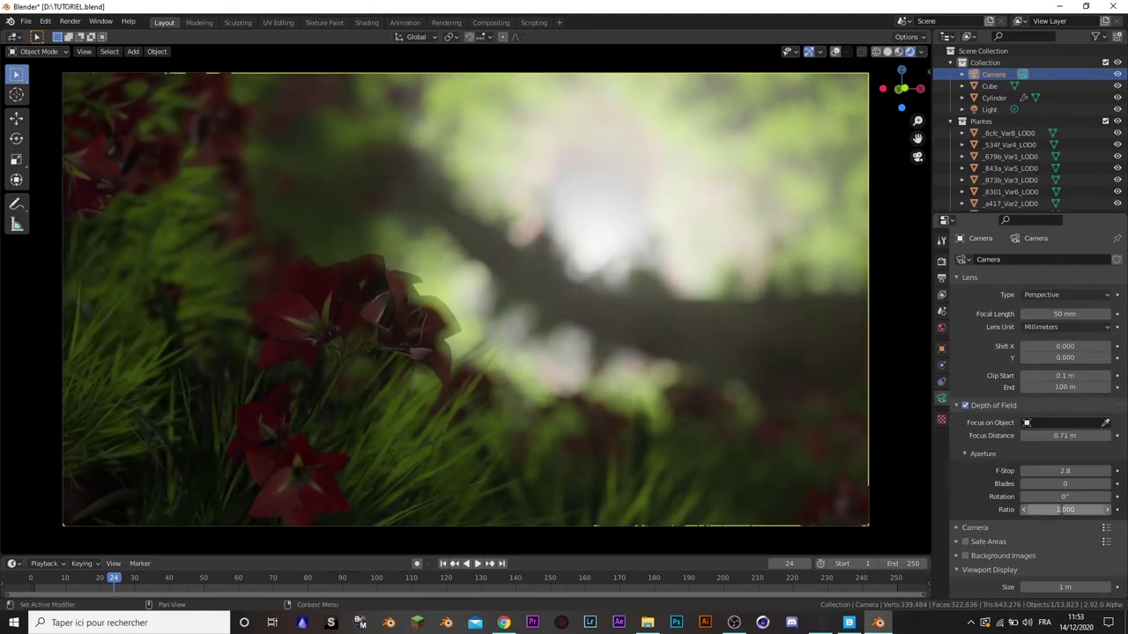
{"action": "left_click", "coordinate": [1022, 511]}
{"action": "type", "text": "2"}
{"action": "key", "text": "Return"}
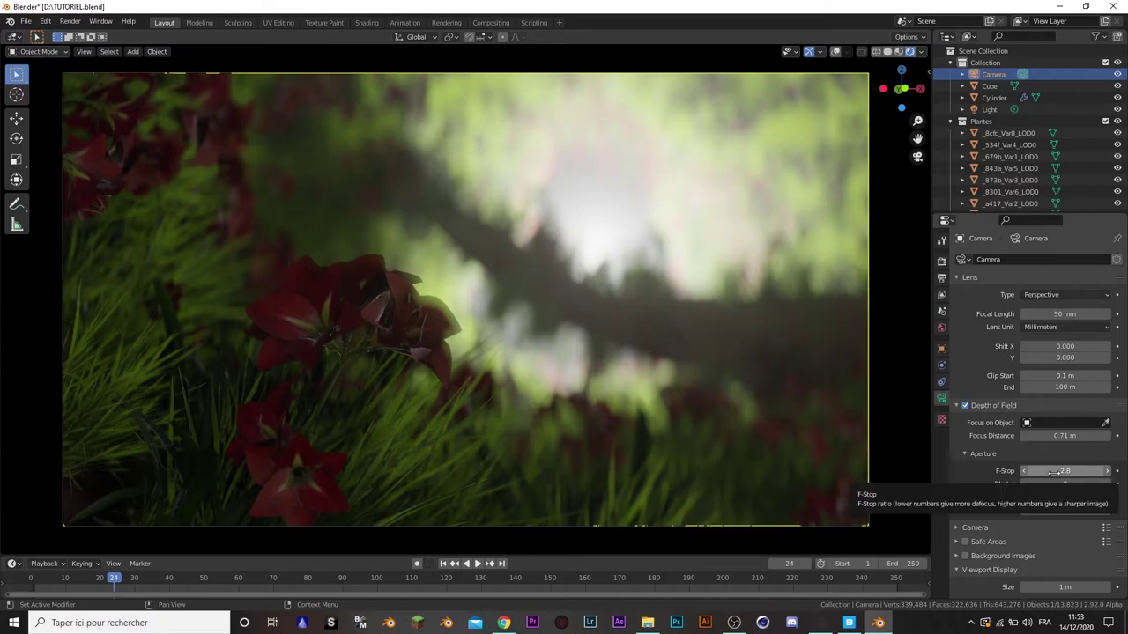
- Test F-Stop values 4.5, 11 and 13, then return the F-Stop to 2.8
{"action": "left_click", "coordinate": [1054, 472]}
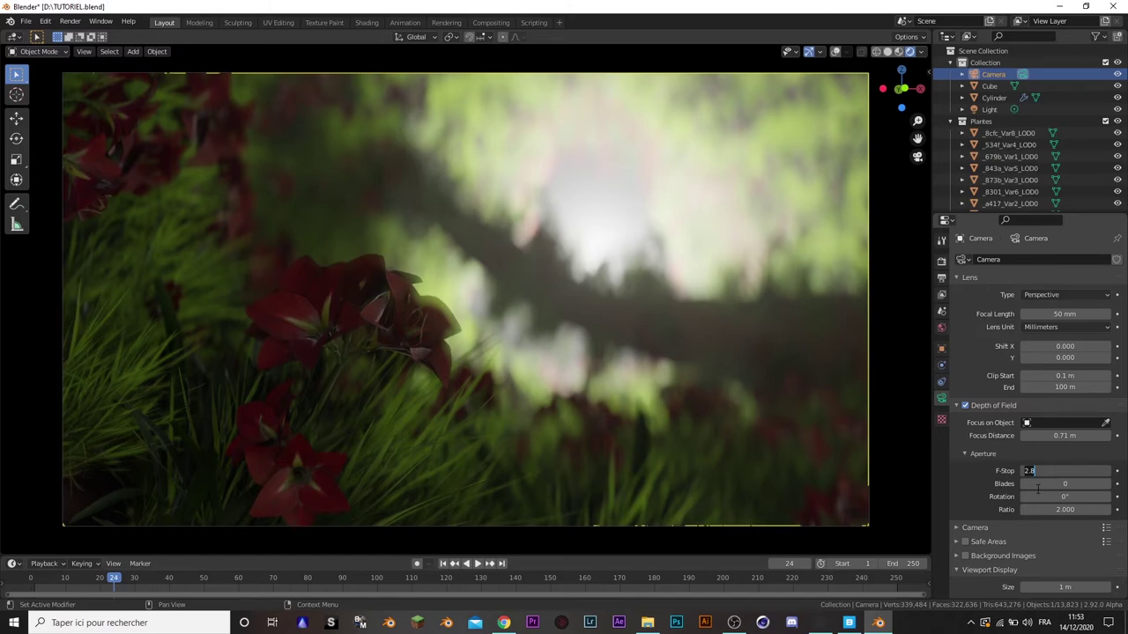
{"action": "type", "text": "4.5"}
{"action": "key", "text": "Return"}
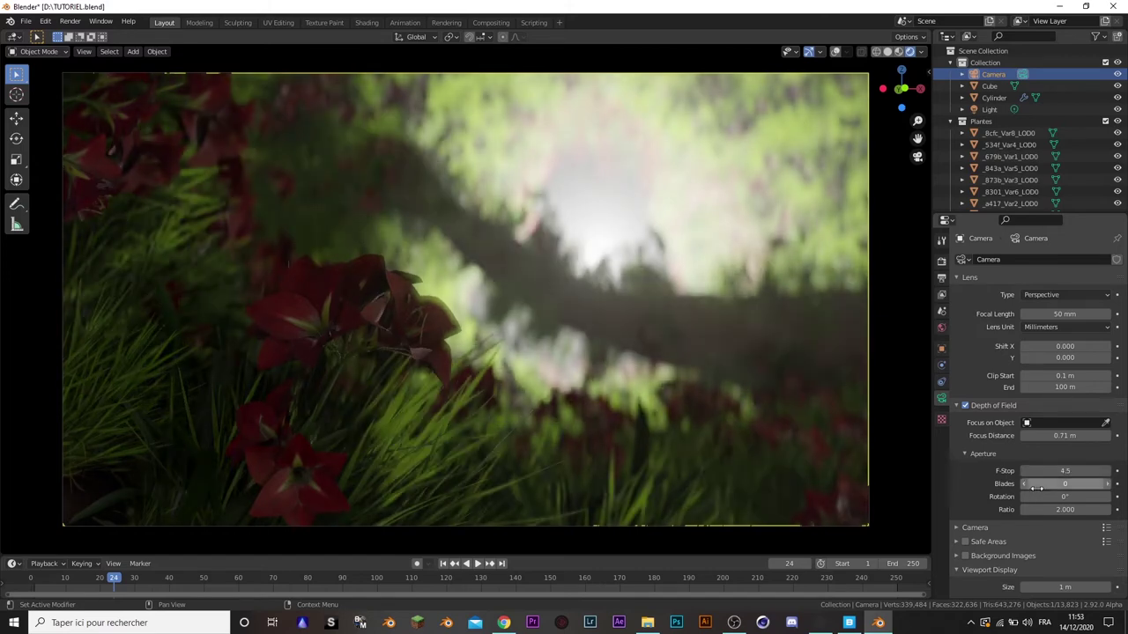
{"action": "left_click", "coordinate": [1080, 471]}
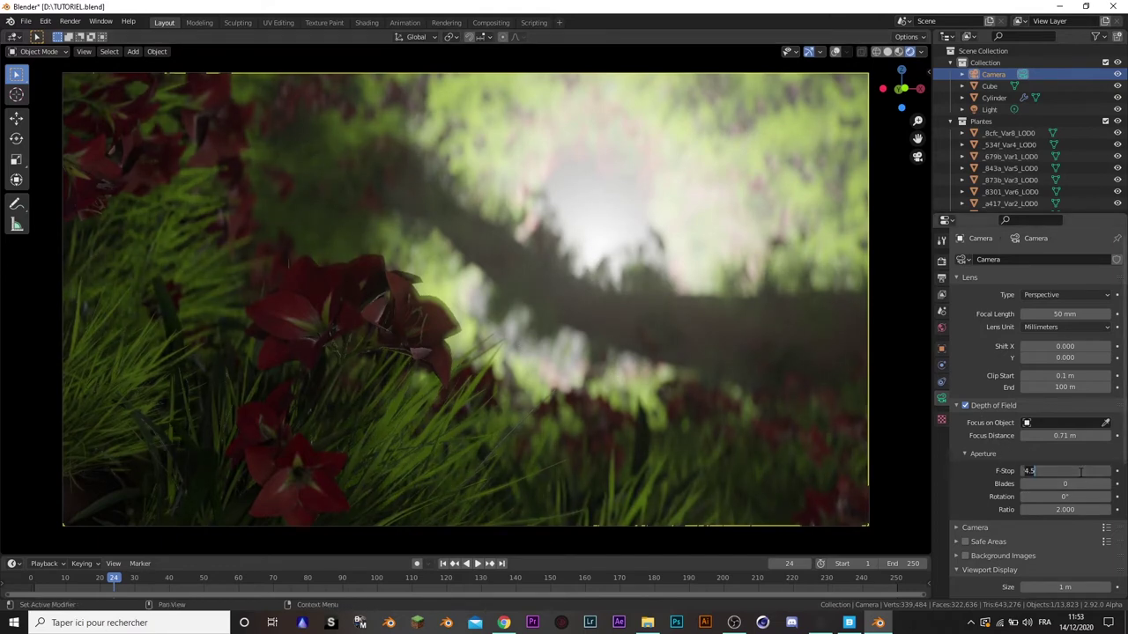
{"action": "type", "text": "11"}
{"action": "key", "text": "Return"}
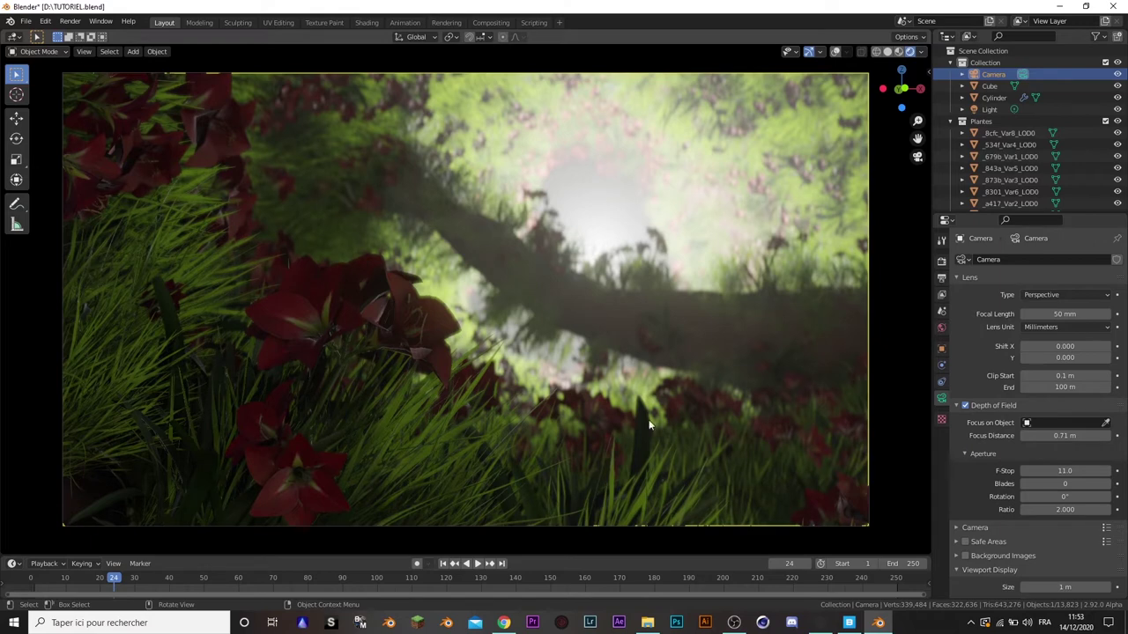
{"action": "left_click", "coordinate": [1073, 473]}
{"action": "type", "text": "13"}
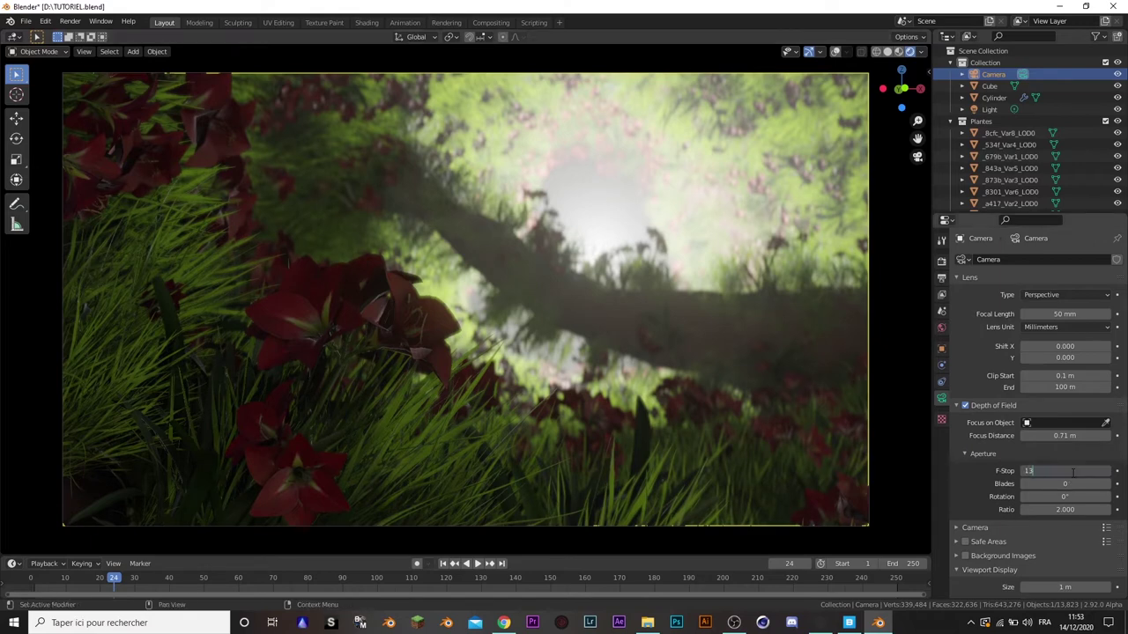
{"action": "key", "text": "Return"}
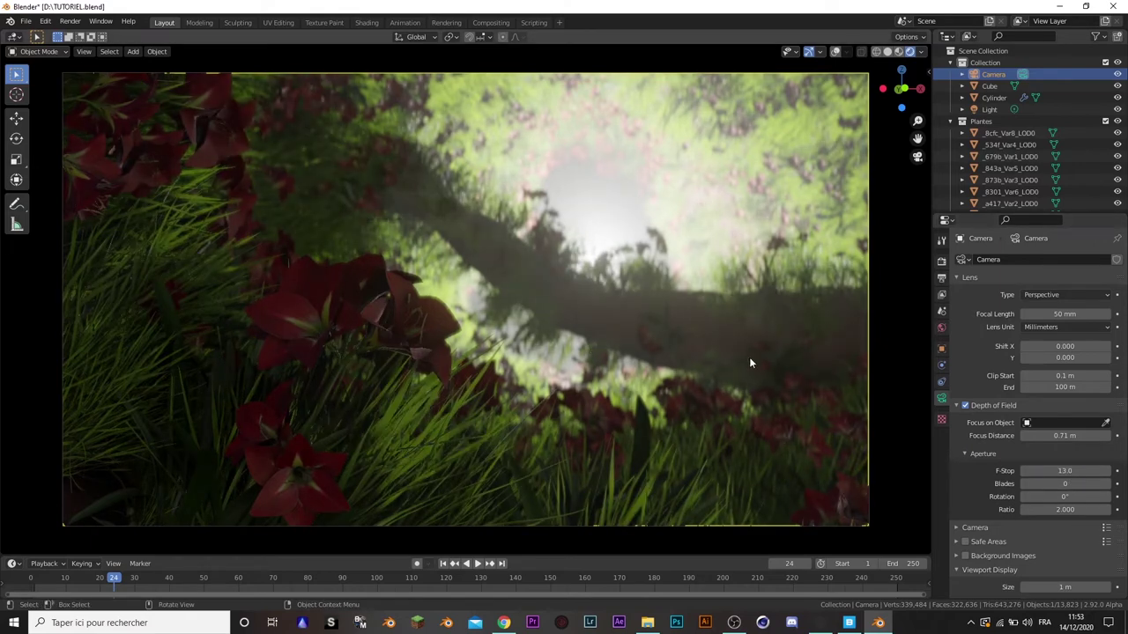
{"action": "left_click", "coordinate": [1056, 472]}
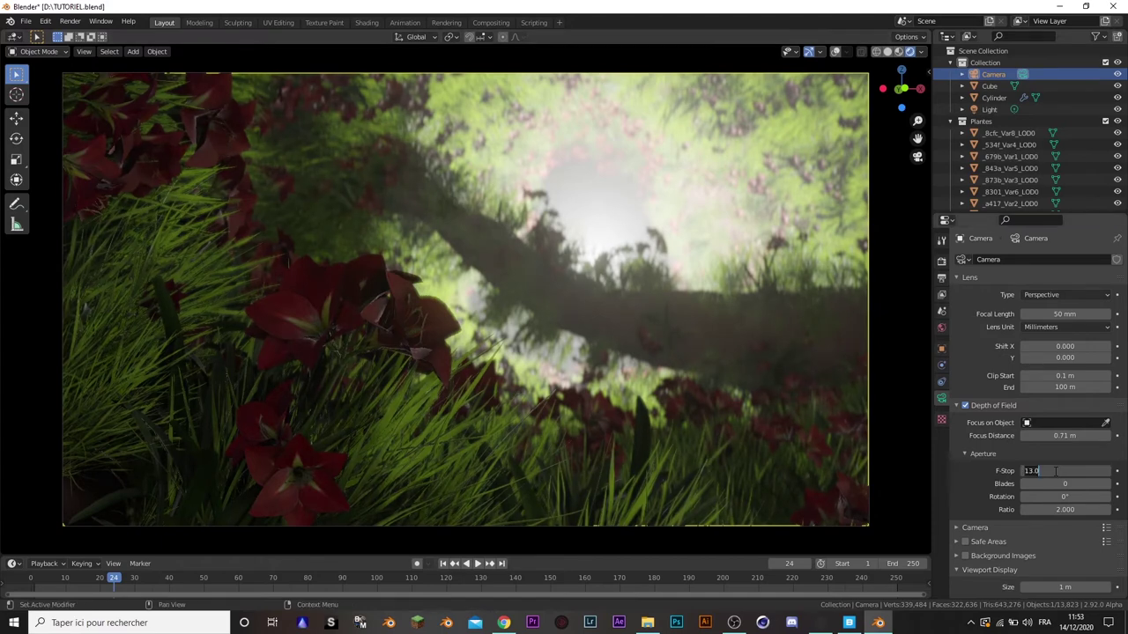
{"action": "type", "text": "2.8"}
{"action": "key", "text": "Return"}
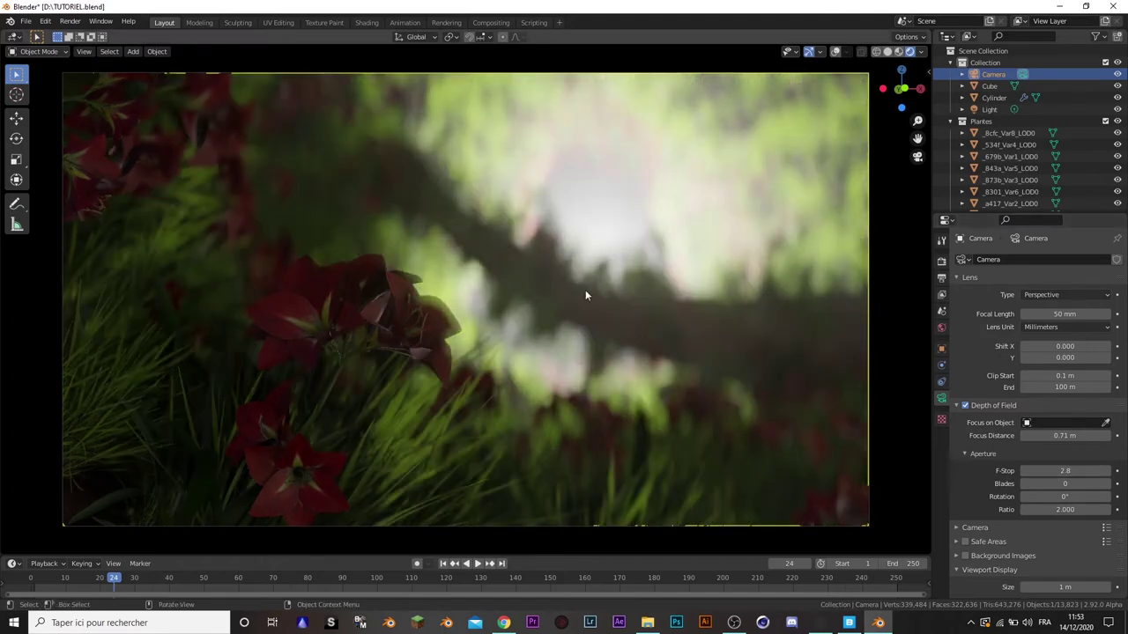
- Change the aperture Ratio to 1
{"action": "left_click", "coordinate": [1065, 509]}
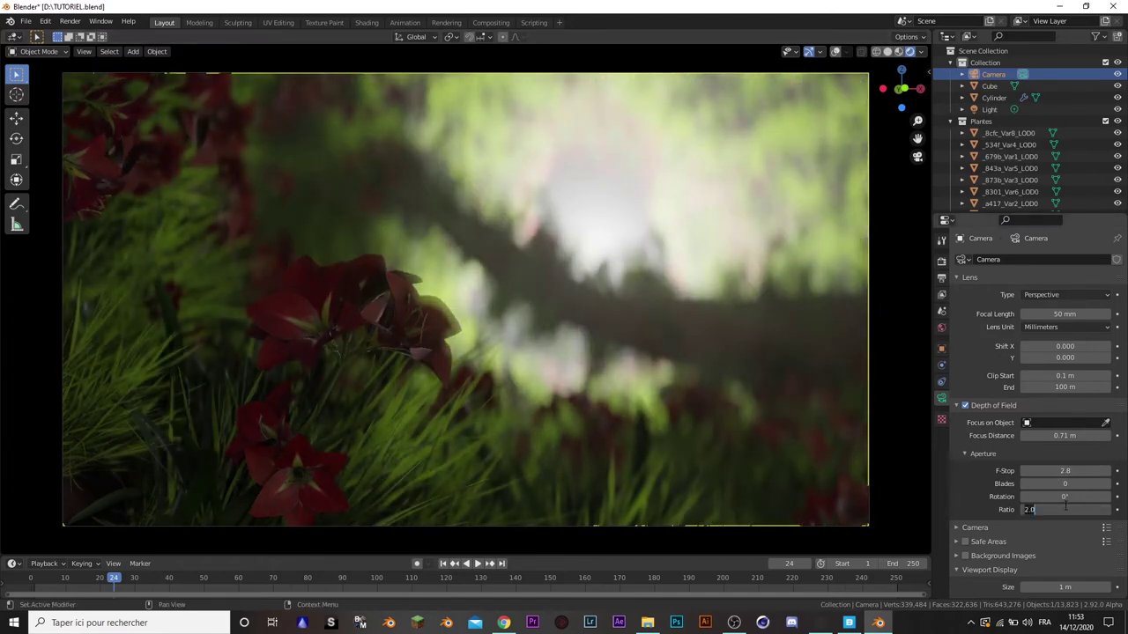
{"action": "type", "text": "1"}
{"action": "key", "text": "Return"}
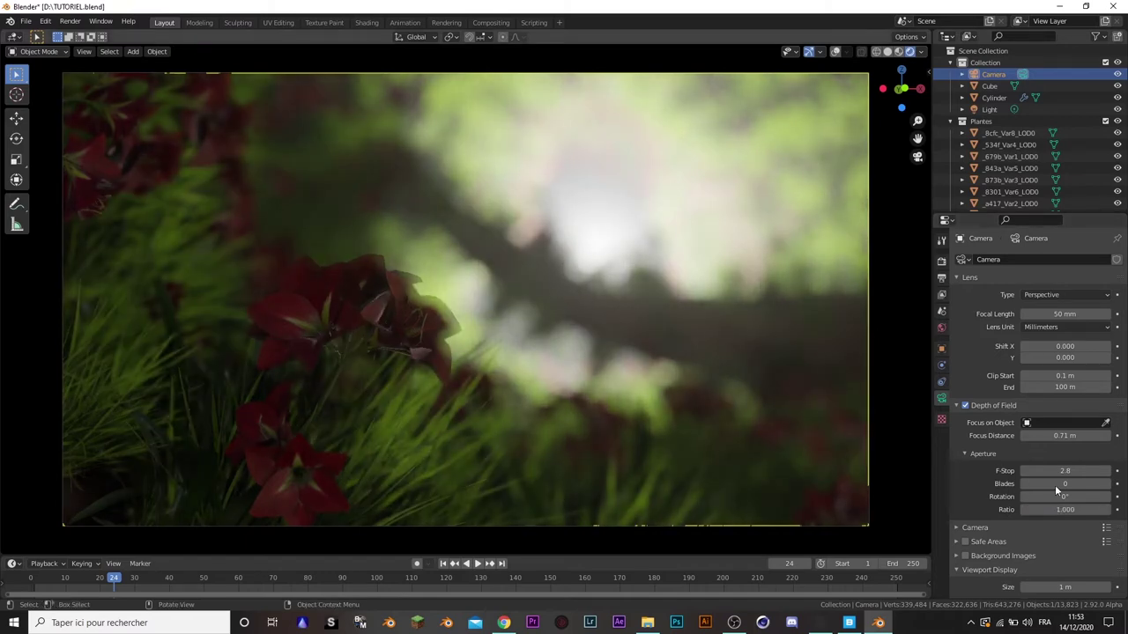
- Give the camera aperture 6 blades, F-Stop 13 and Ratio 2
{"action": "left_click", "coordinate": [1056, 484]}
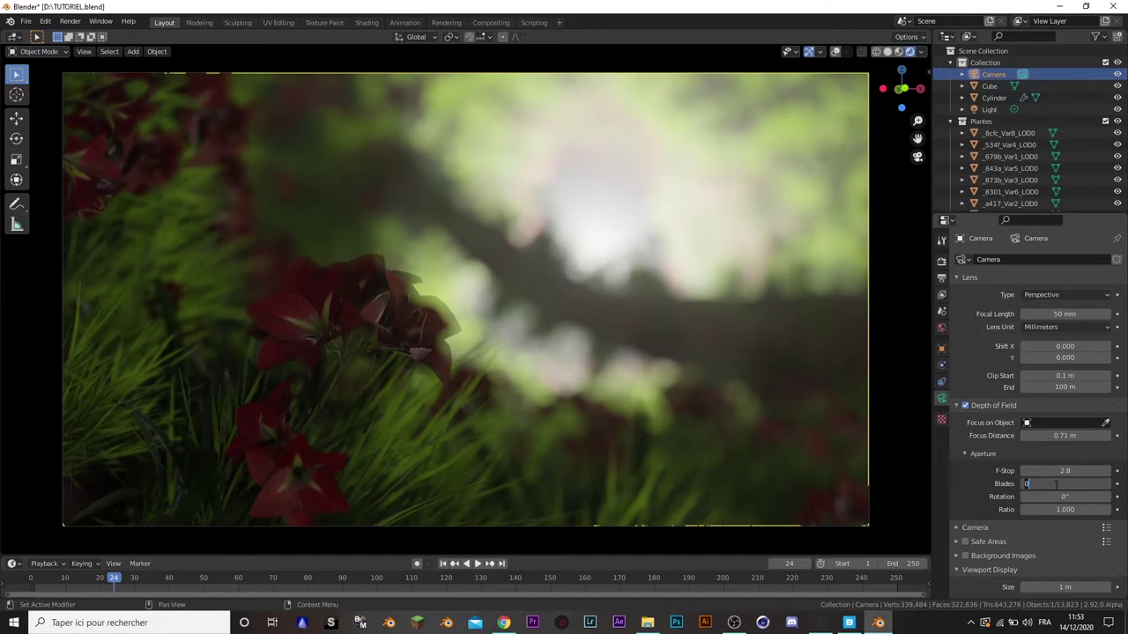
{"action": "type", "text": "6"}
{"action": "key", "text": "Return"}
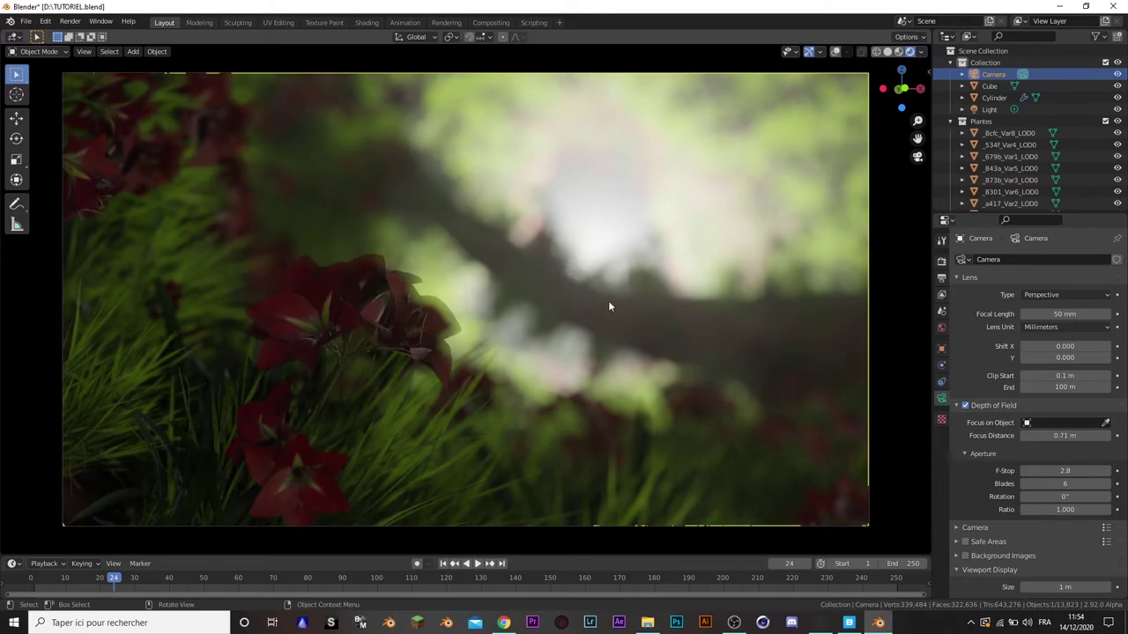
{"action": "left_click", "coordinate": [1079, 471]}
{"action": "type", "text": "13"}
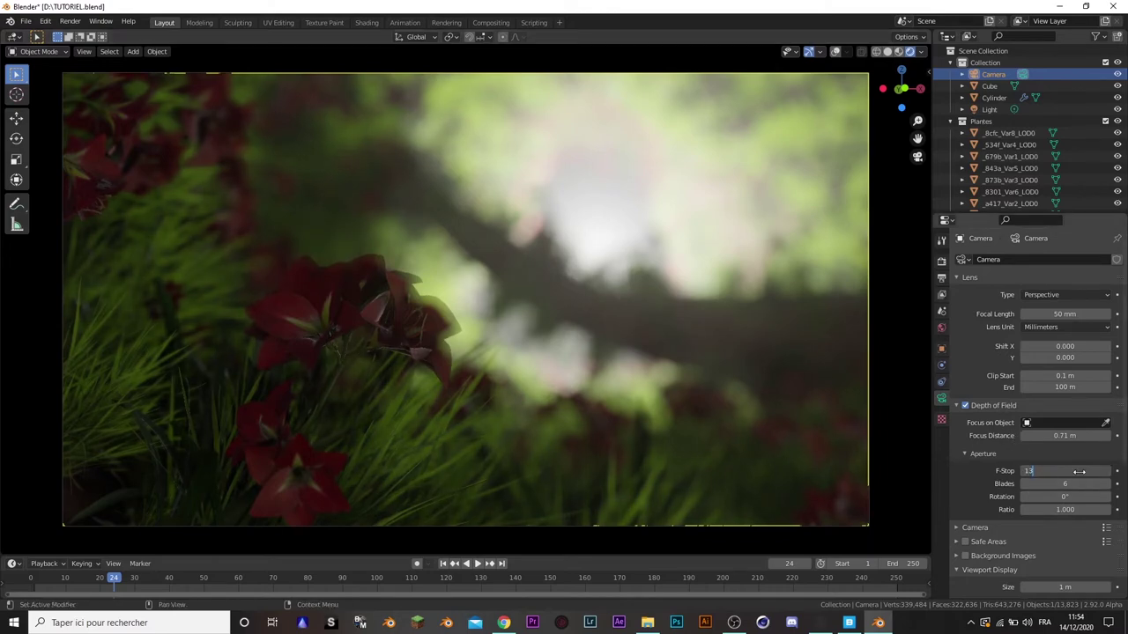
{"action": "key", "text": "Return"}
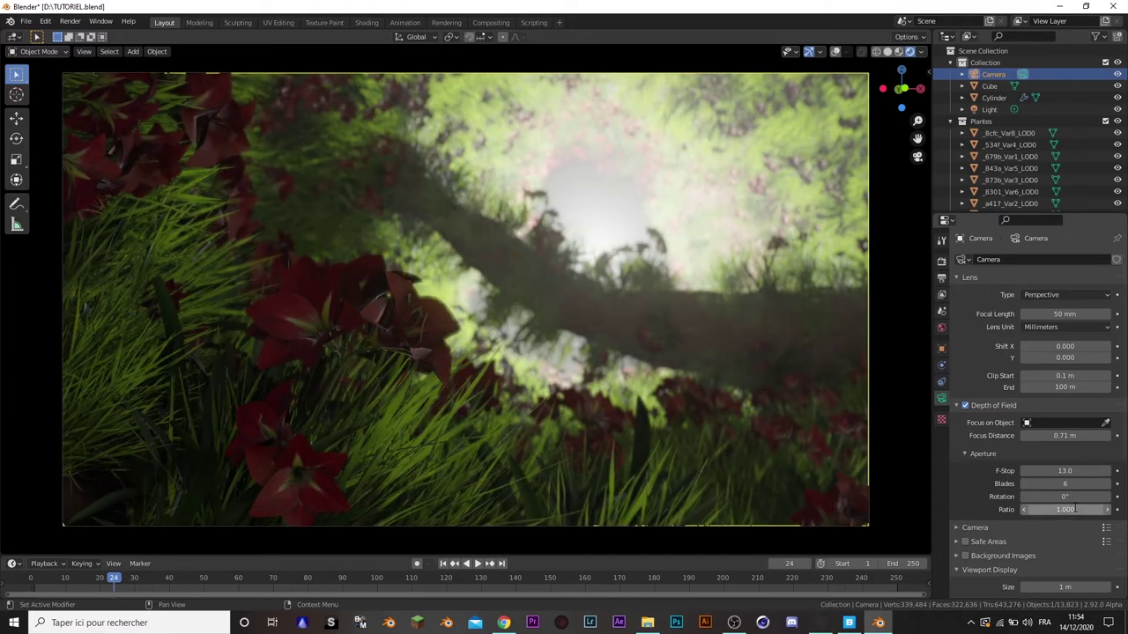
{"action": "left_click", "coordinate": [1071, 509]}
{"action": "type", "text": "2"}
{"action": "key", "text": "Return"}
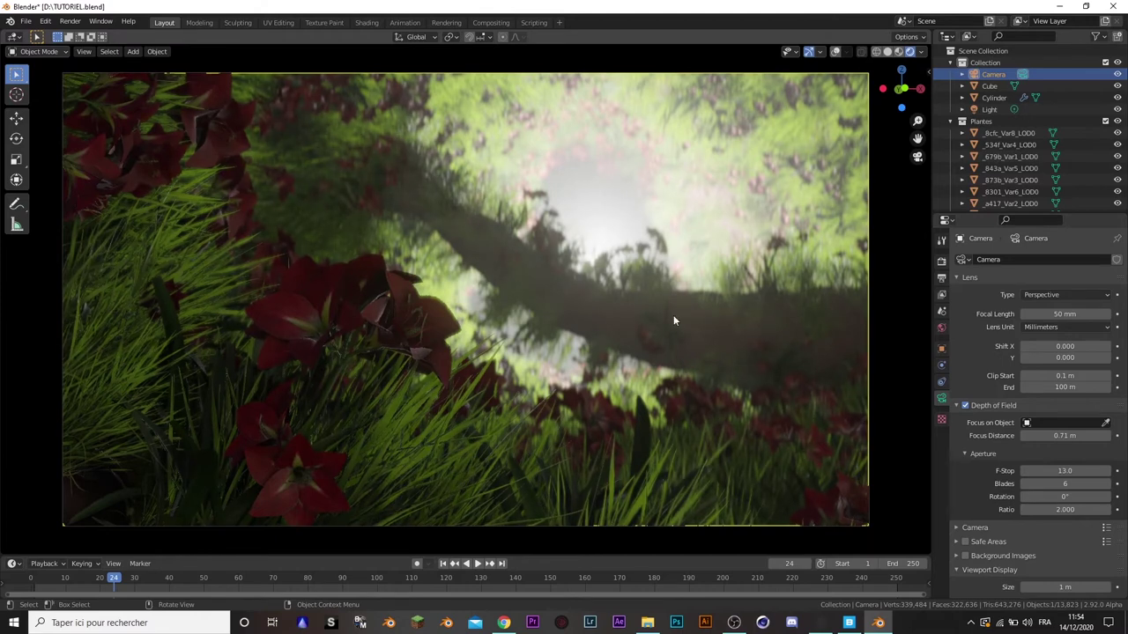
{"action": "left_click", "coordinate": [942, 294]}
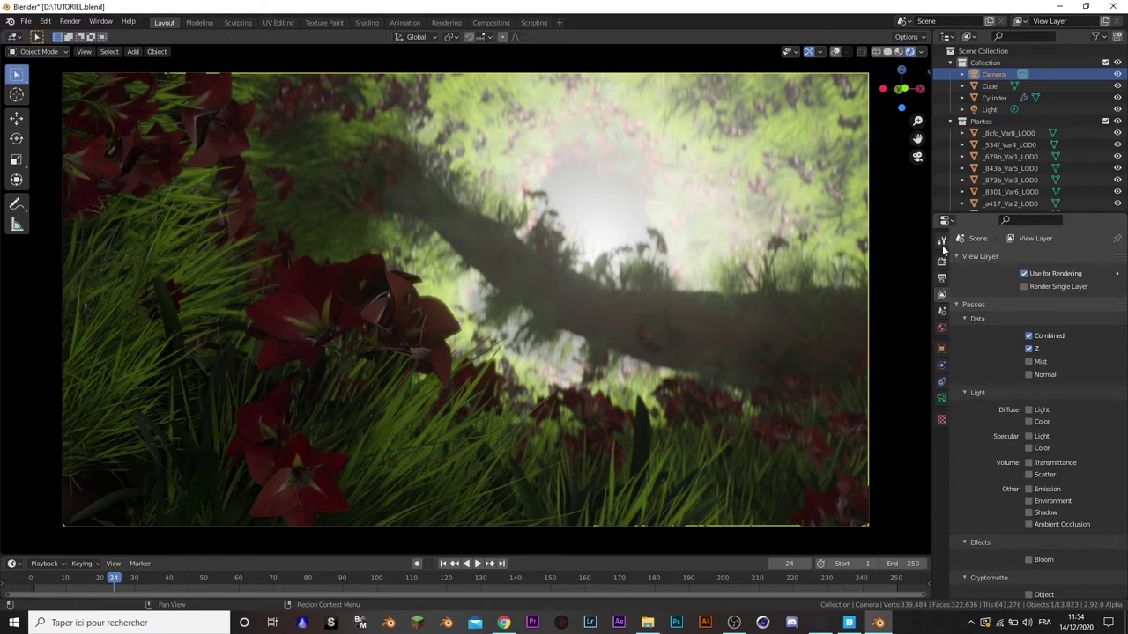
- Tick the Diffuse and Specular Light/Color, Volume Transmittance/Scatter, Shadow and Ambient Occlusion passes
{"action": "left_click", "coordinate": [1029, 410]}
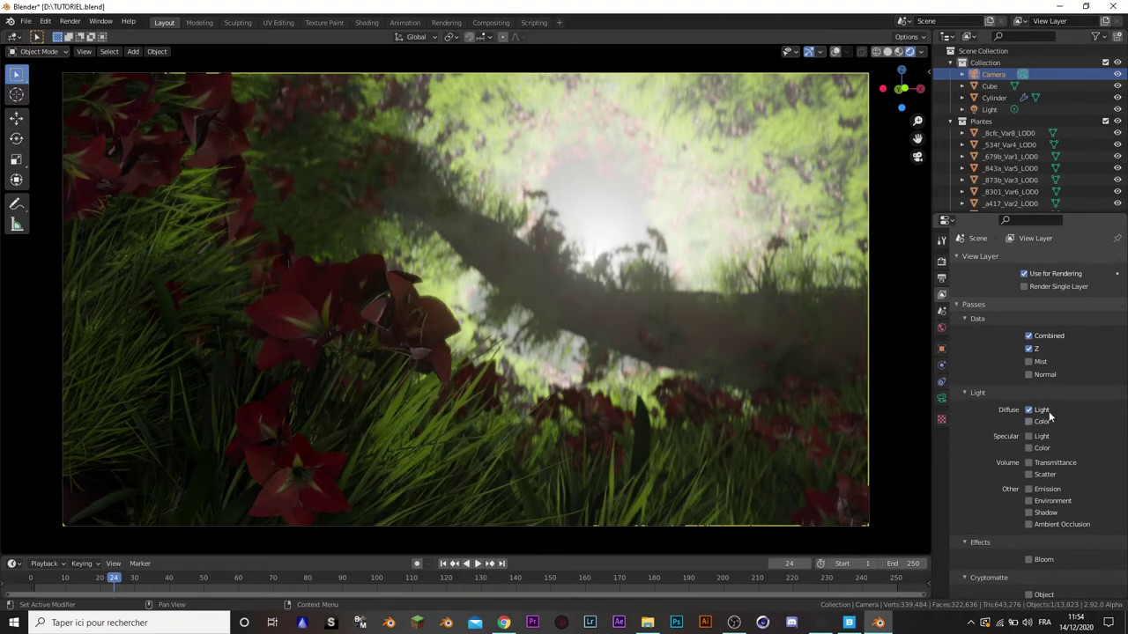
{"action": "left_click", "coordinate": [1028, 421]}
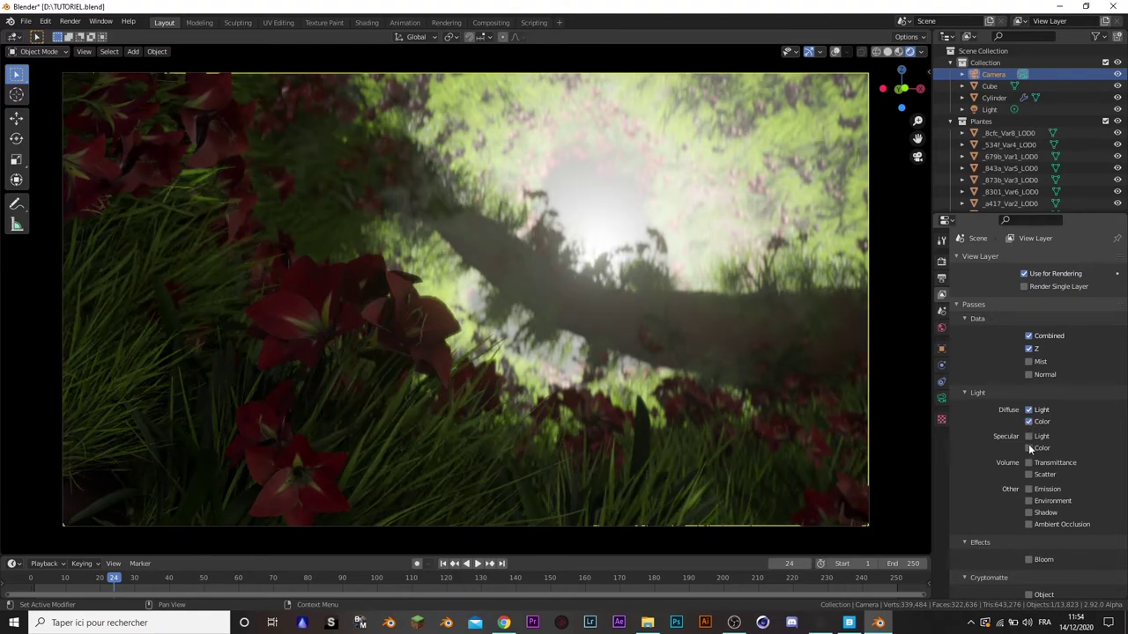
{"action": "left_click", "coordinate": [1028, 437]}
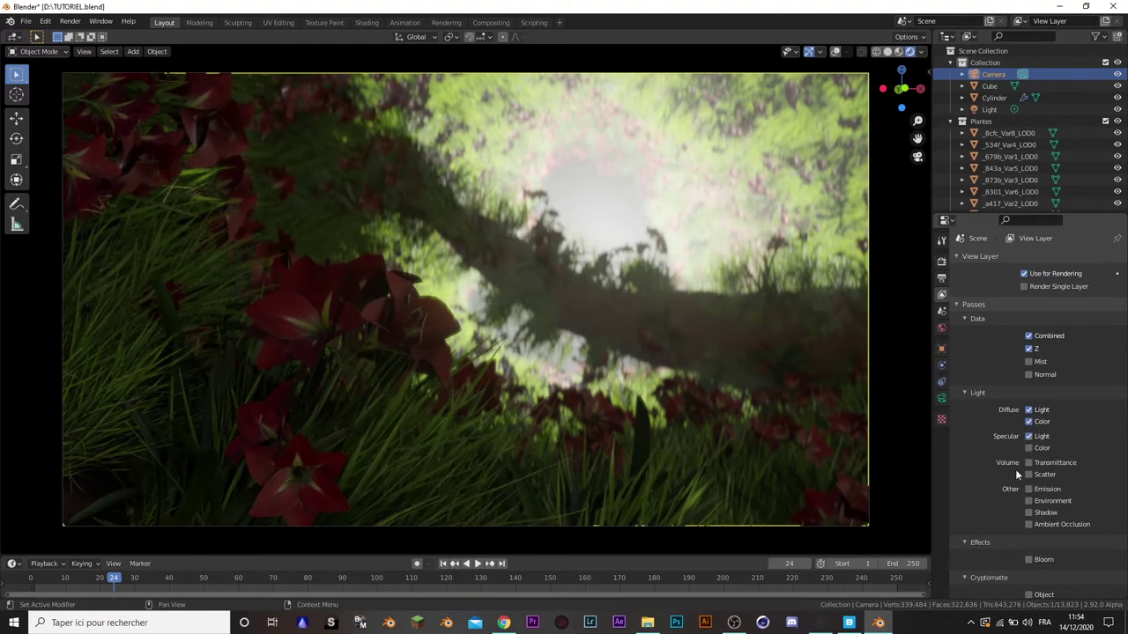
{"action": "left_click", "coordinate": [1029, 447]}
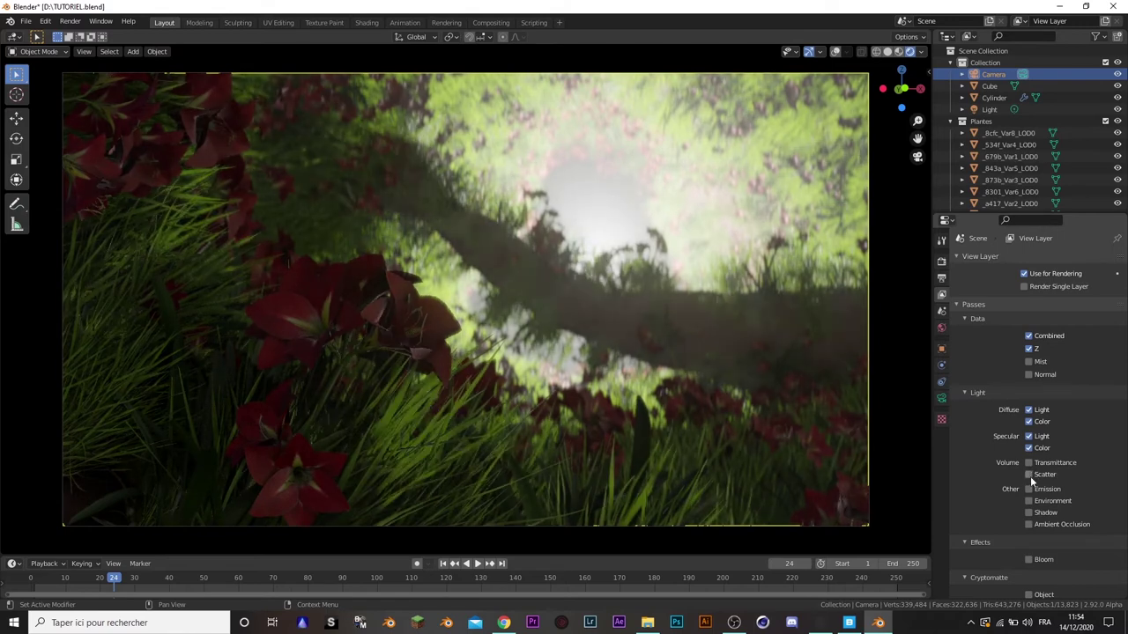
{"action": "left_click", "coordinate": [1028, 463]}
{"action": "left_click", "coordinate": [1029, 474]}
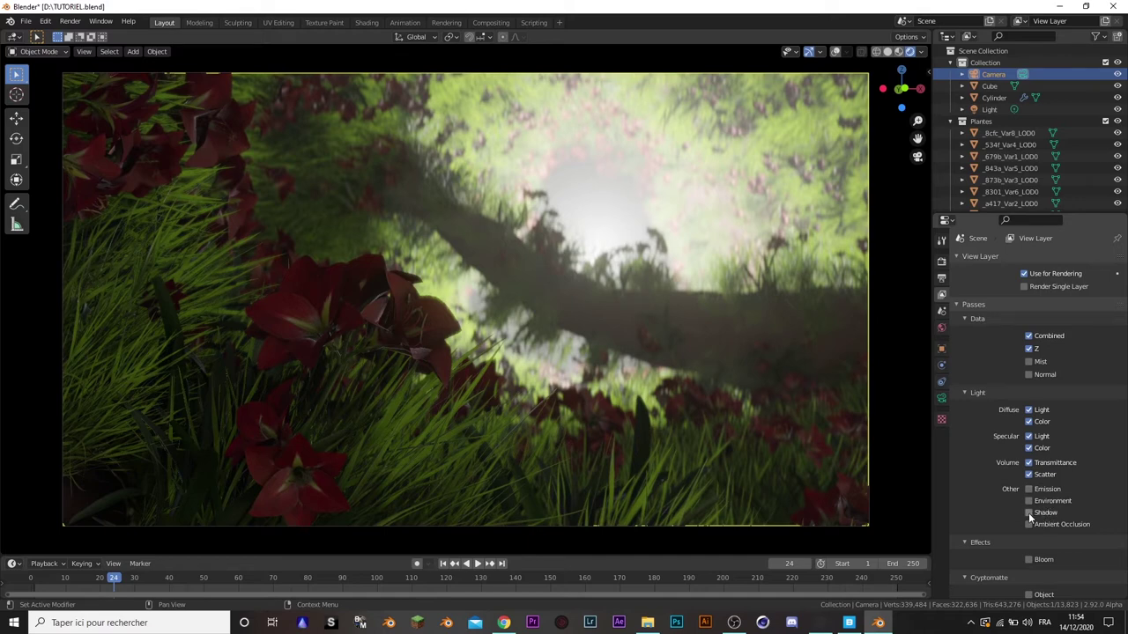
{"action": "left_click", "coordinate": [1028, 513]}
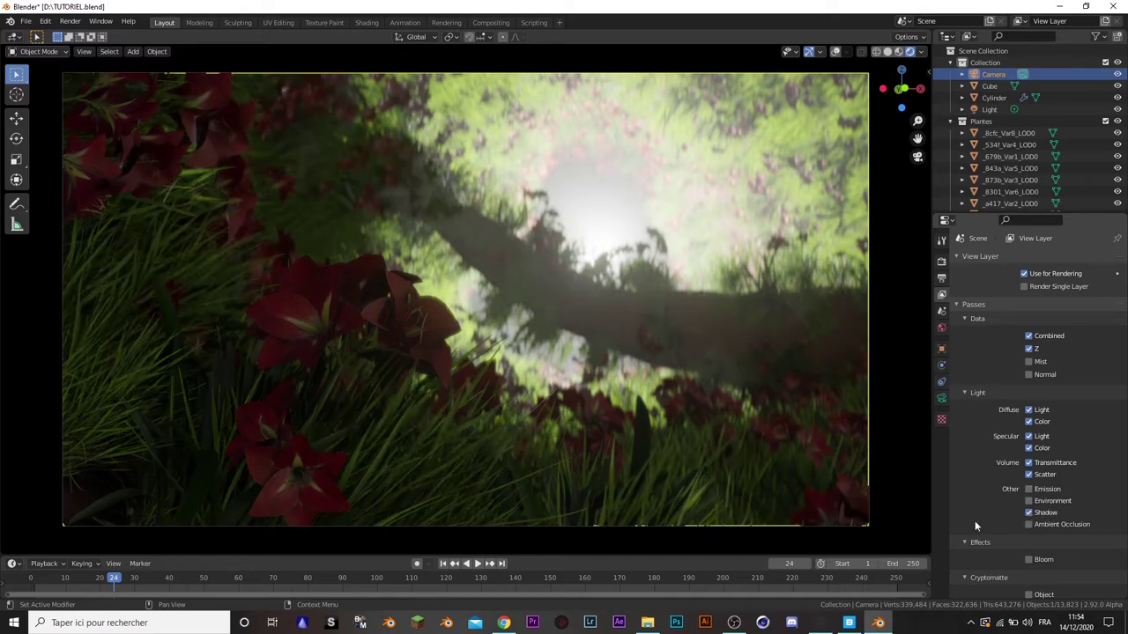
{"action": "left_click", "coordinate": [1028, 525]}
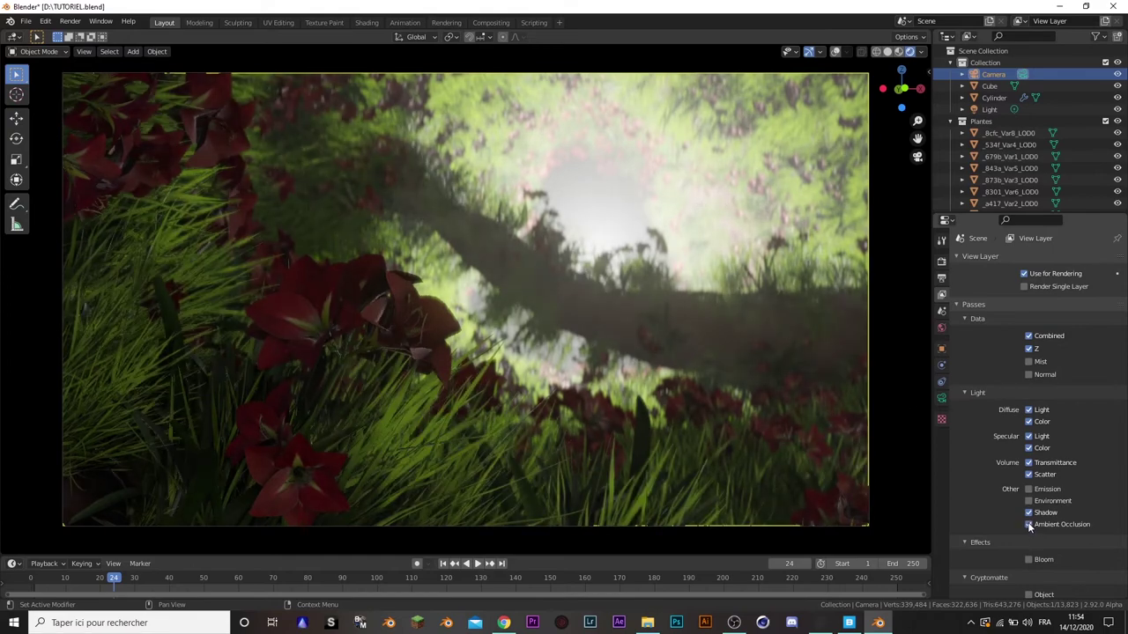
{"action": "left_click", "coordinate": [922, 51]}
{"action": "left_click", "coordinate": [875, 252]}
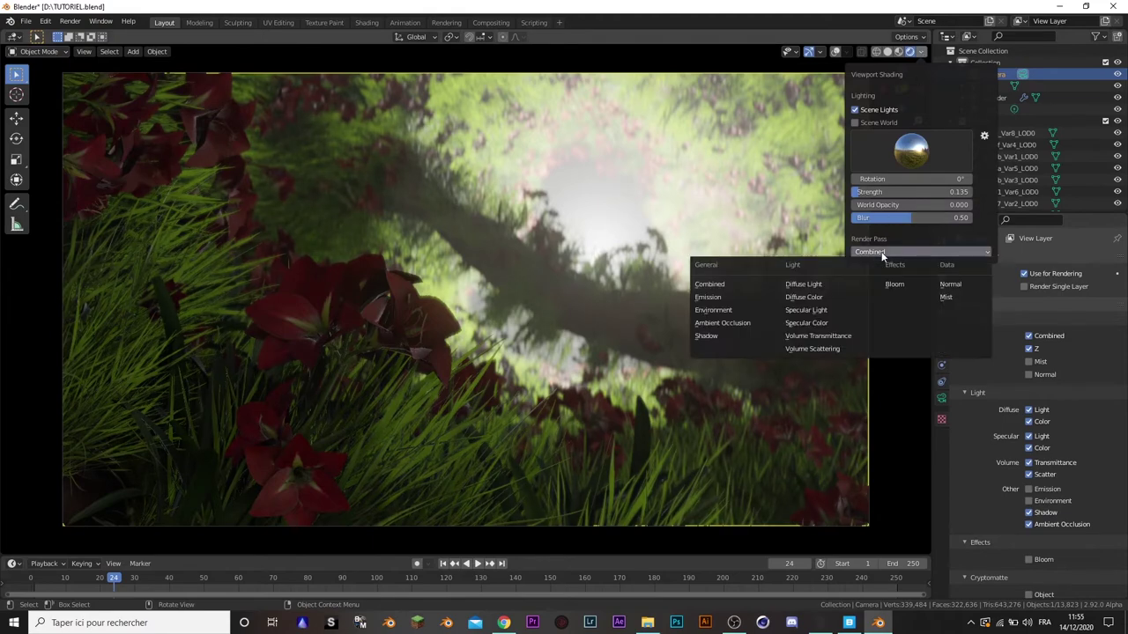
{"action": "left_click", "coordinate": [734, 321]}
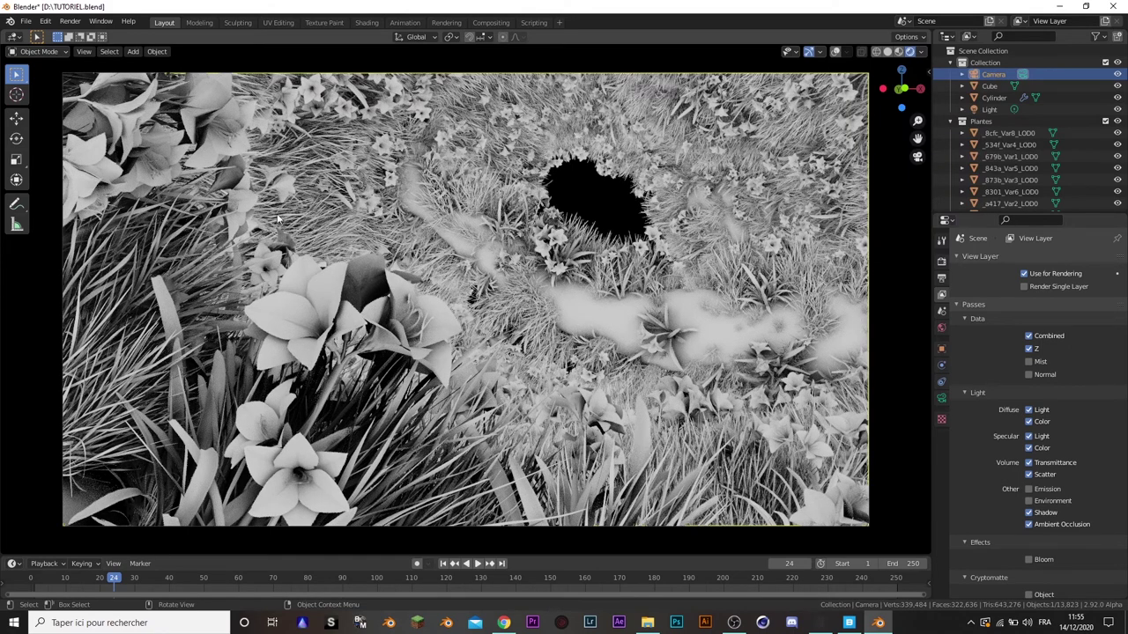
{"action": "left_click", "coordinate": [922, 53]}
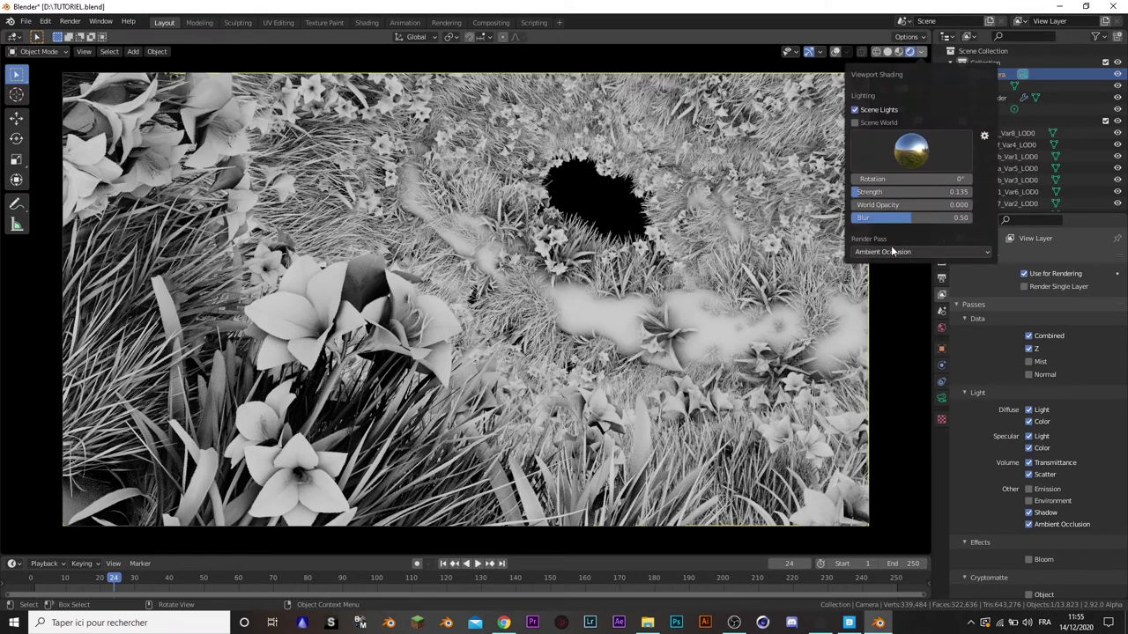
{"action": "left_click", "coordinate": [895, 253]}
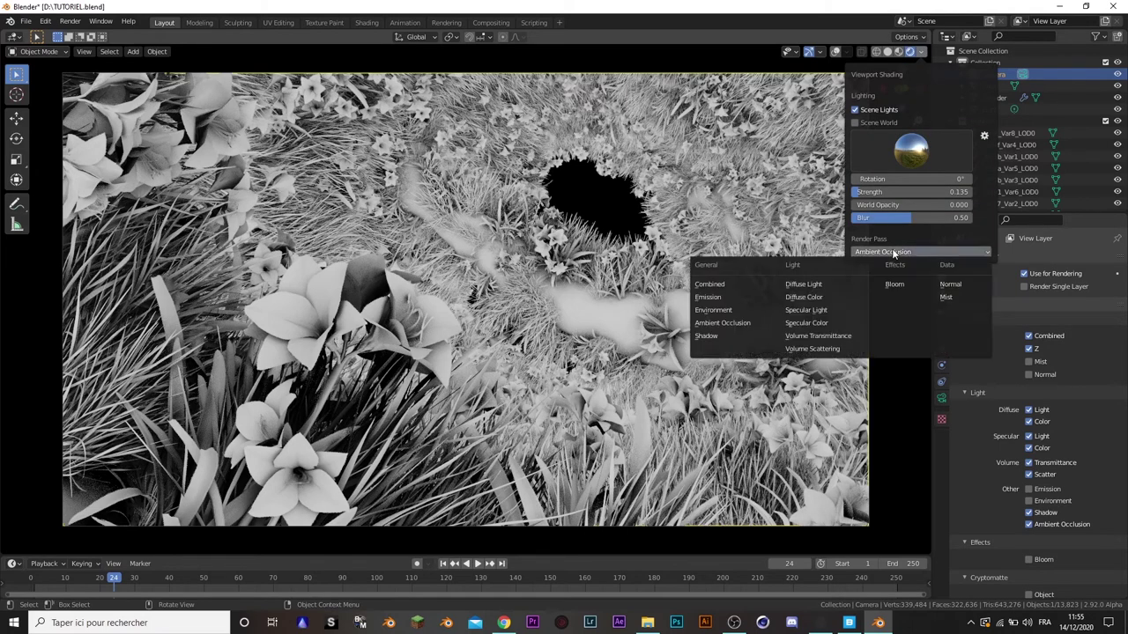
{"action": "left_click", "coordinate": [828, 350]}
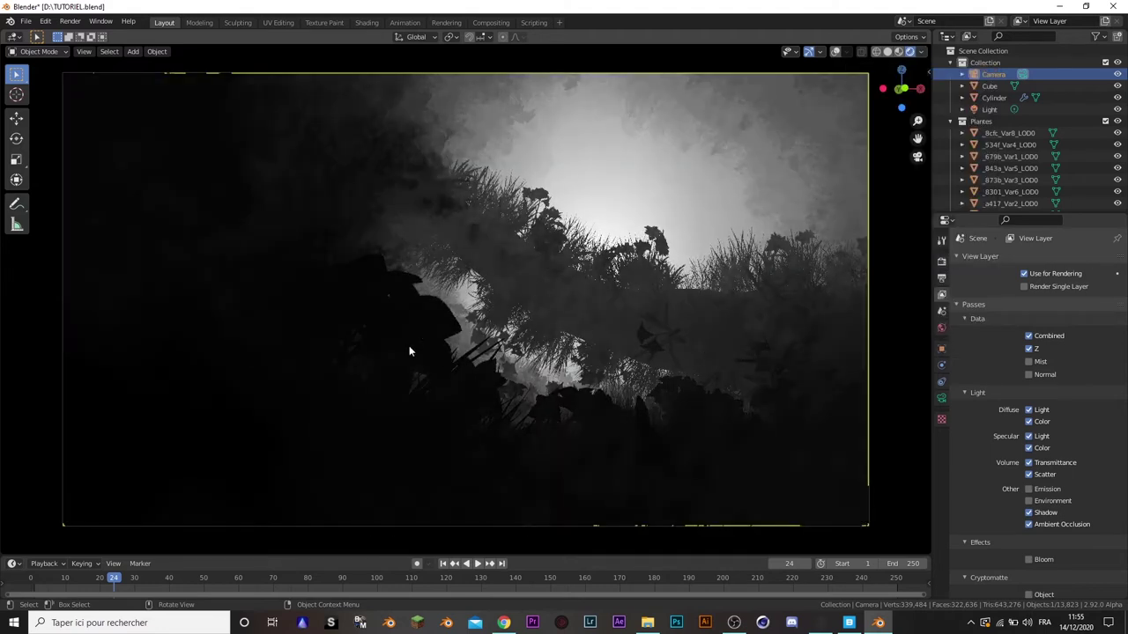
{"action": "left_click", "coordinate": [922, 53]}
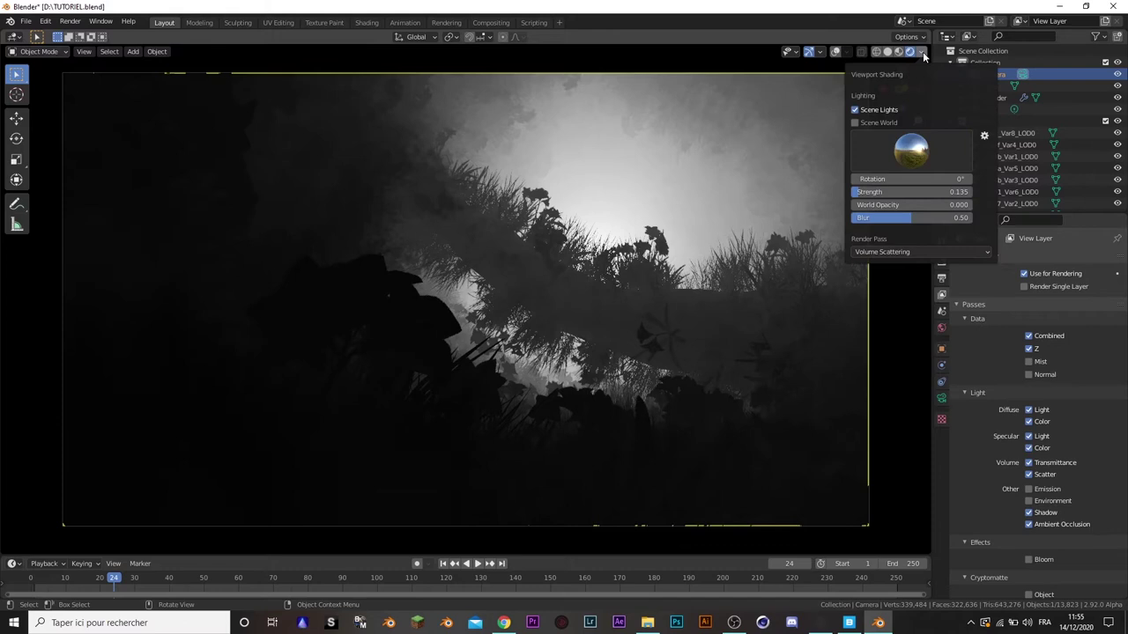
{"action": "left_click", "coordinate": [900, 253]}
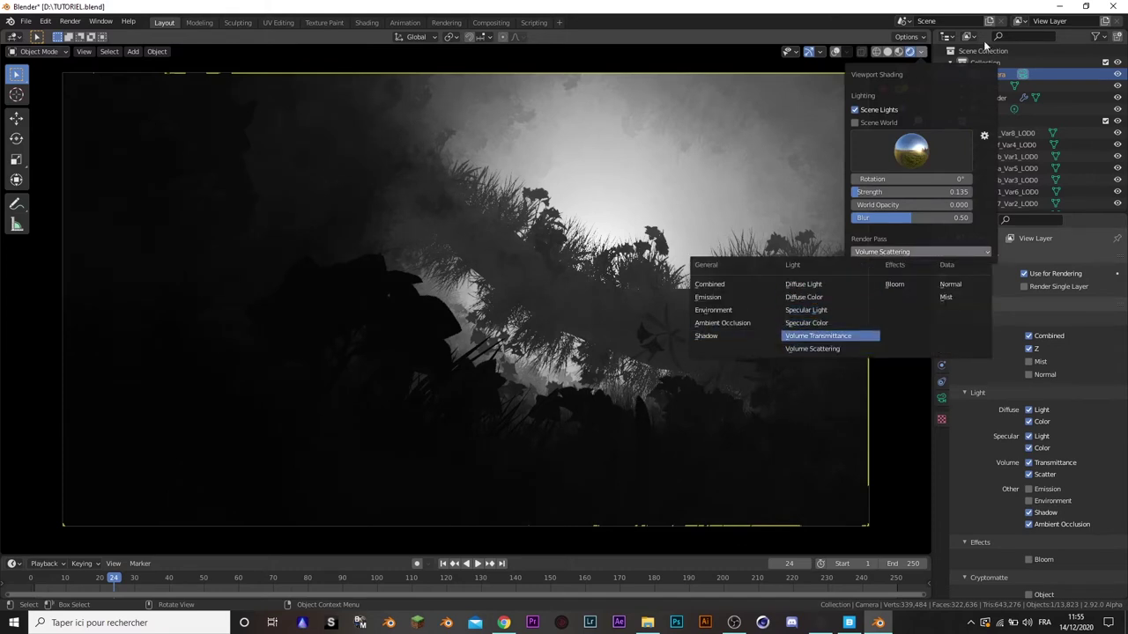
{"action": "left_click", "coordinate": [817, 336]}
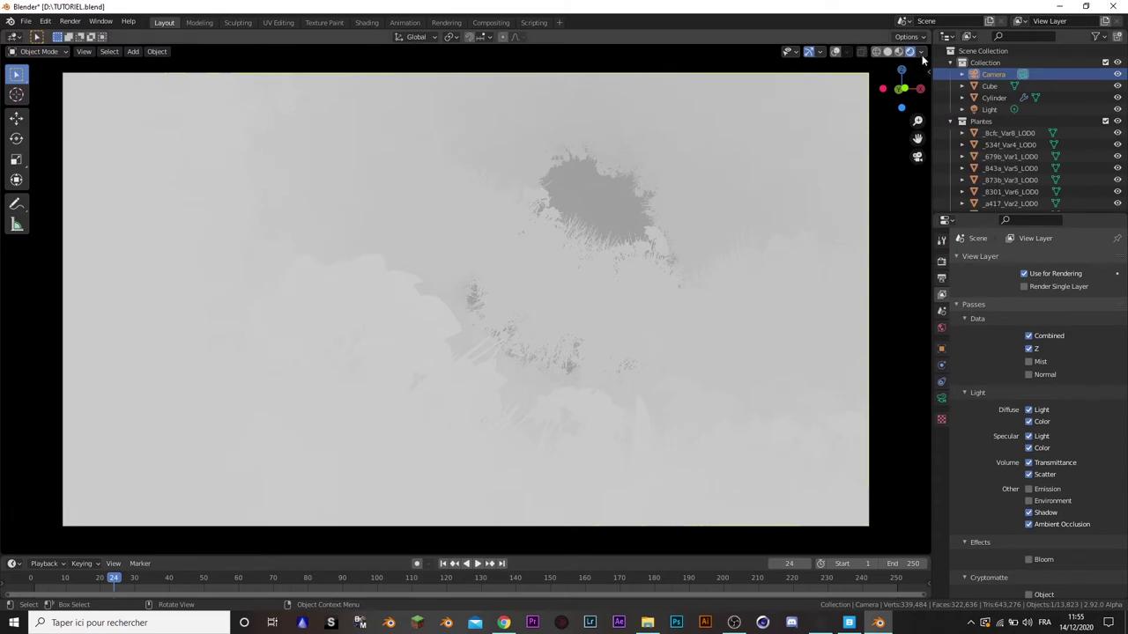
{"action": "left_click", "coordinate": [919, 52]}
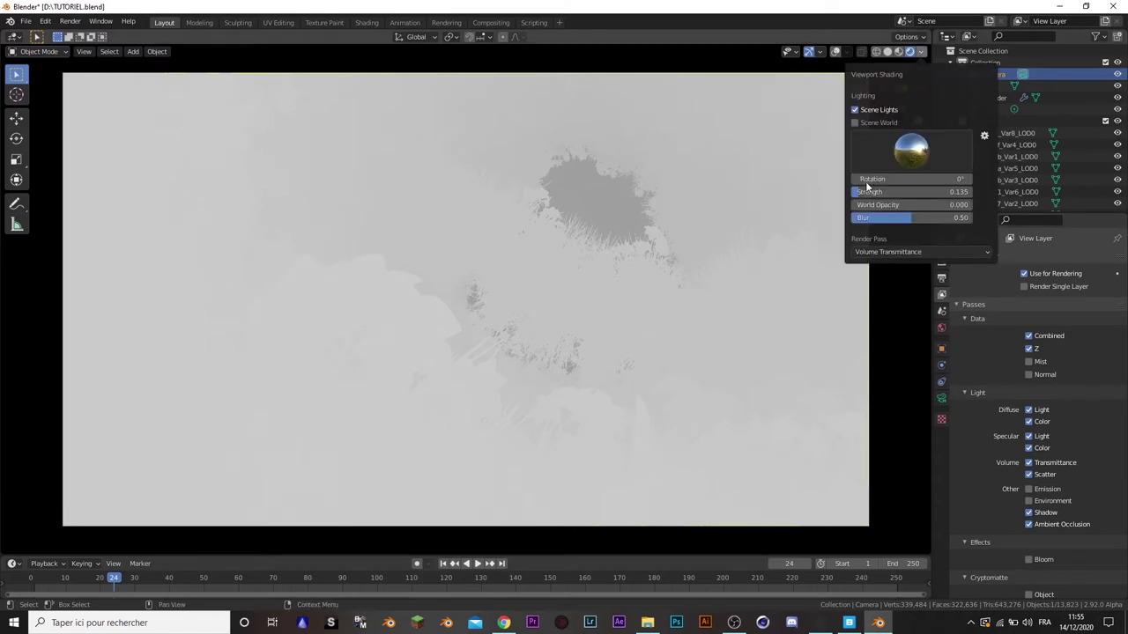
{"action": "left_click", "coordinate": [870, 252]}
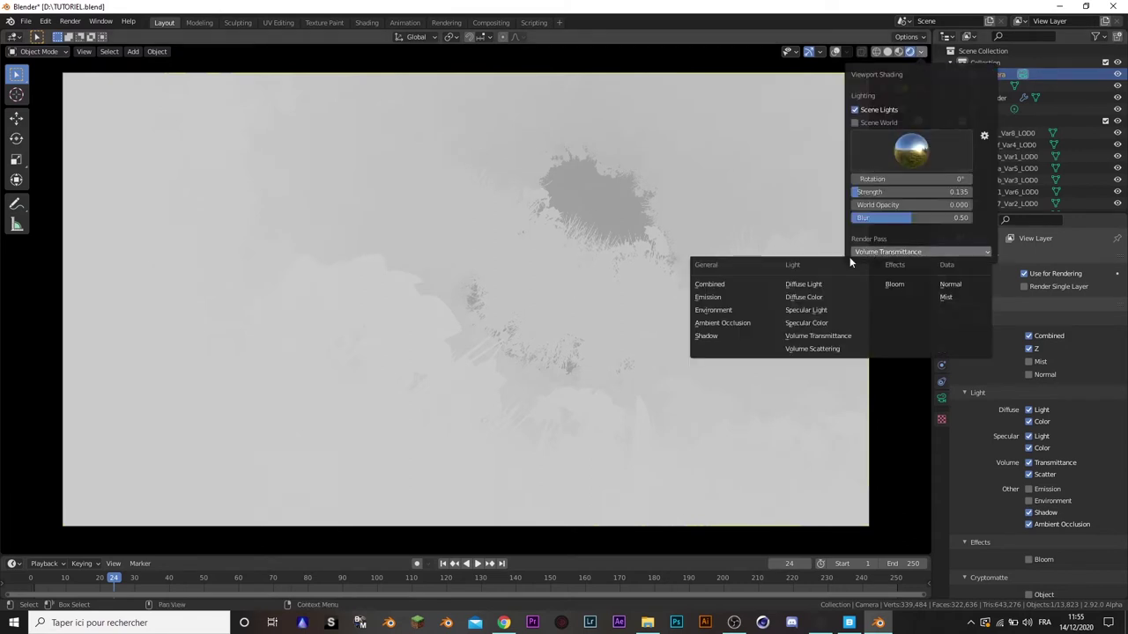
{"action": "left_click", "coordinate": [729, 282]}
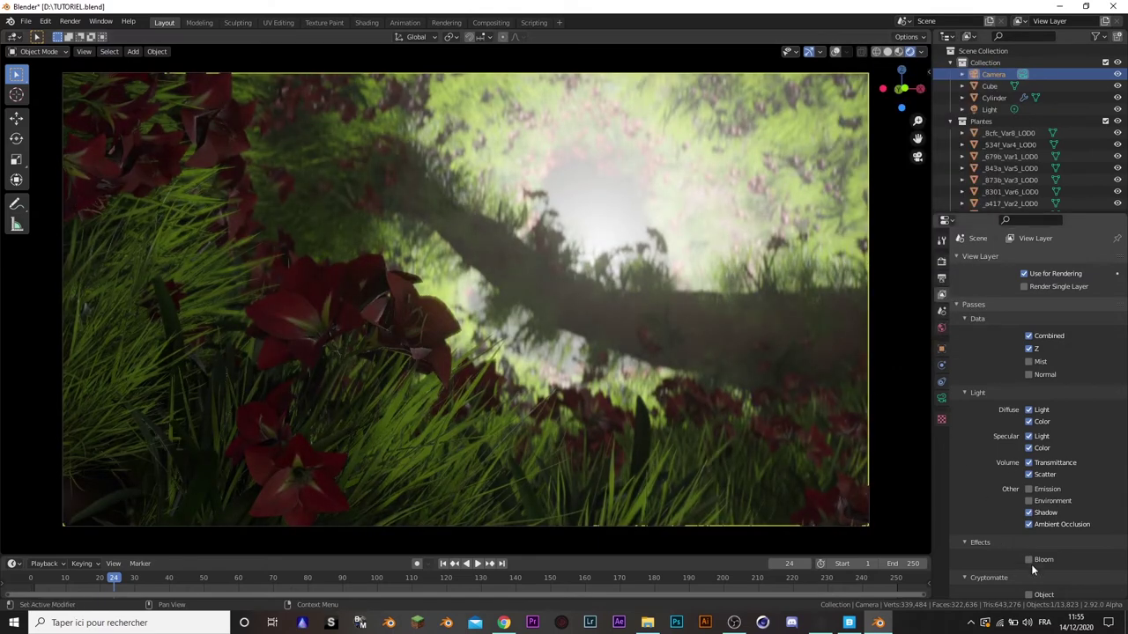
- Enable the Bloom pass and preview it as the viewport render pass
{"action": "scroll", "coordinate": [1031, 564], "scroll_direction": "down", "scroll_amount": 1}
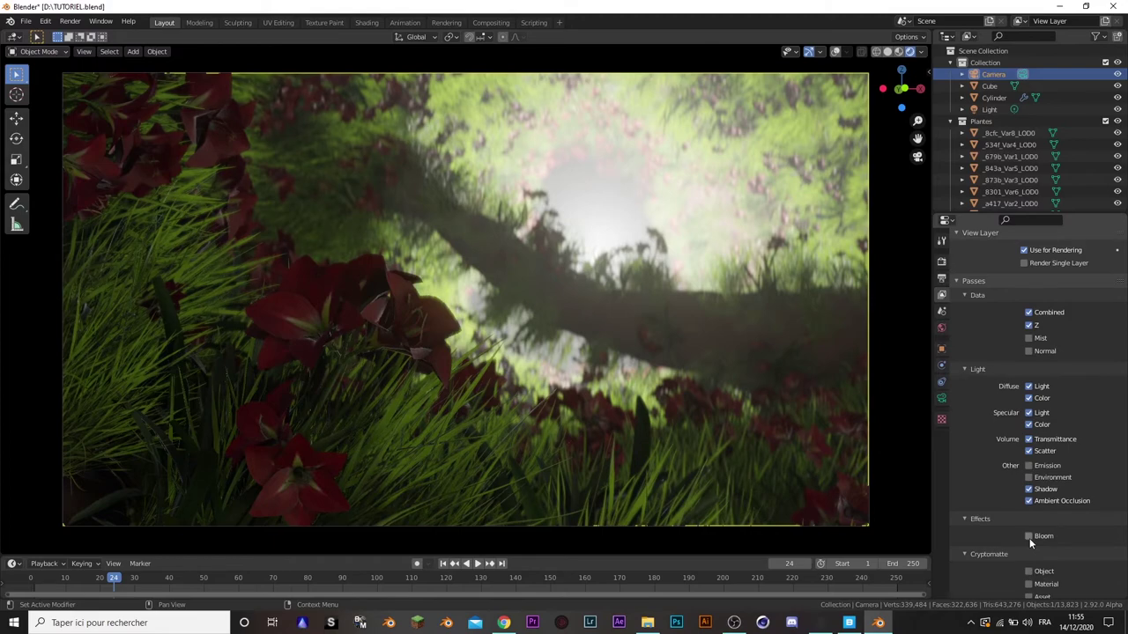
{"action": "left_click", "coordinate": [1028, 536]}
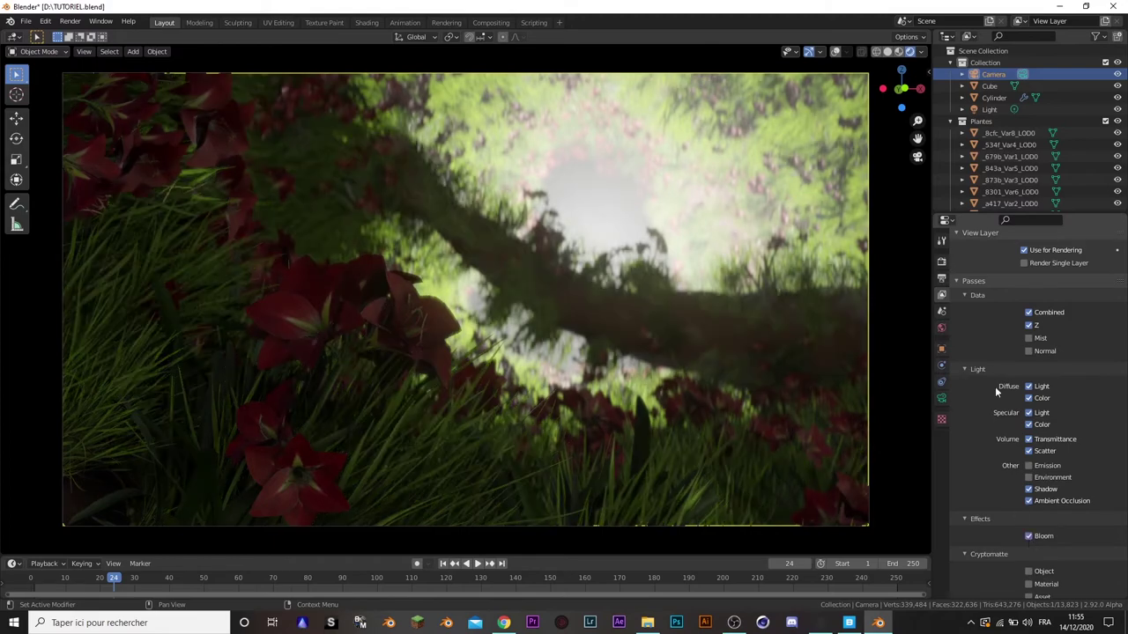
{"action": "left_click", "coordinate": [922, 51]}
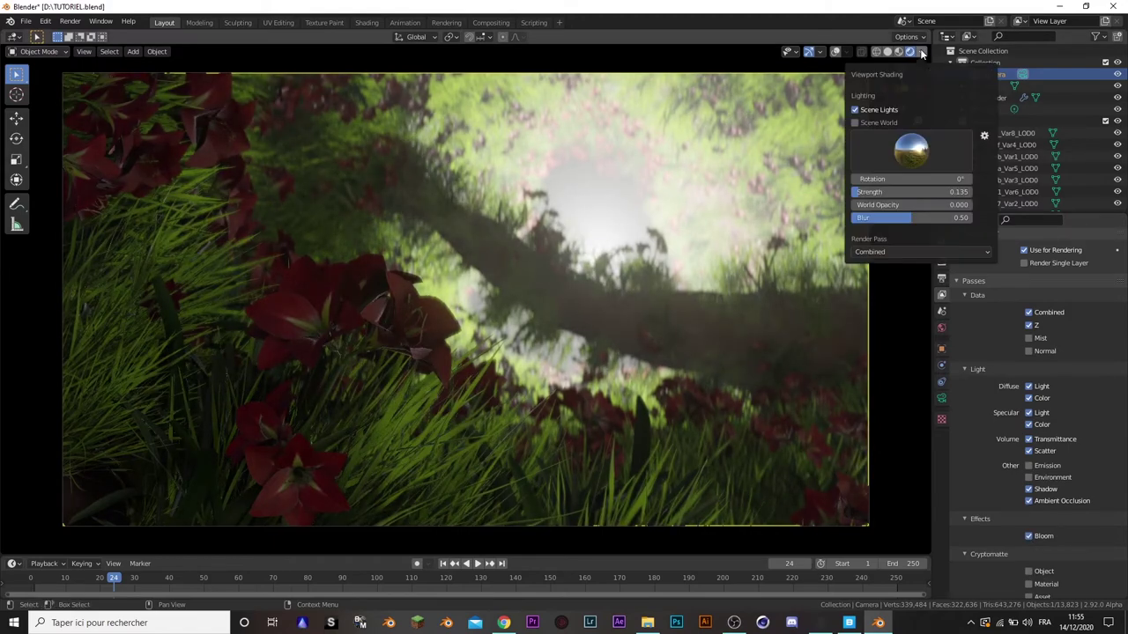
{"action": "left_click", "coordinate": [924, 251]}
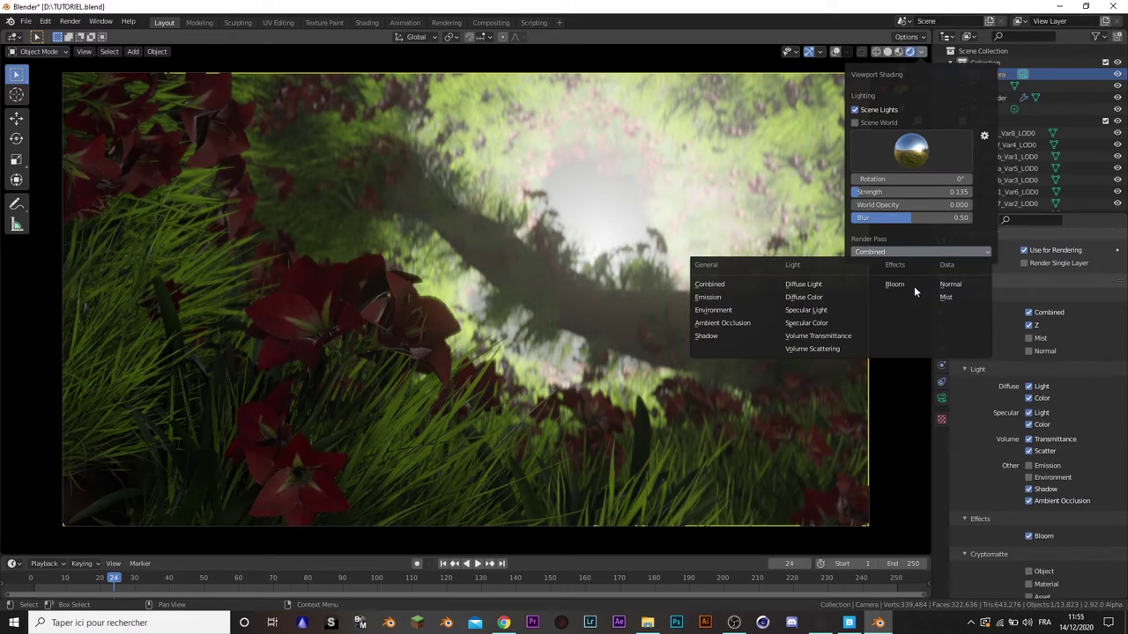
{"action": "left_click", "coordinate": [913, 285]}
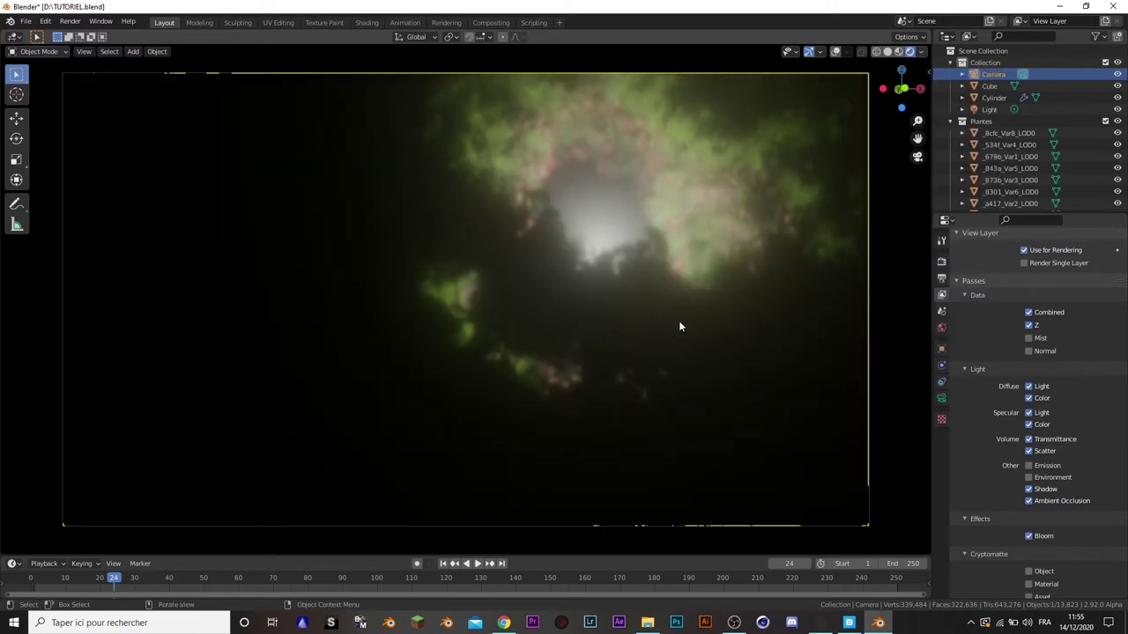
- Switch the viewport render pass back to Combined
{"action": "left_click", "coordinate": [922, 53]}
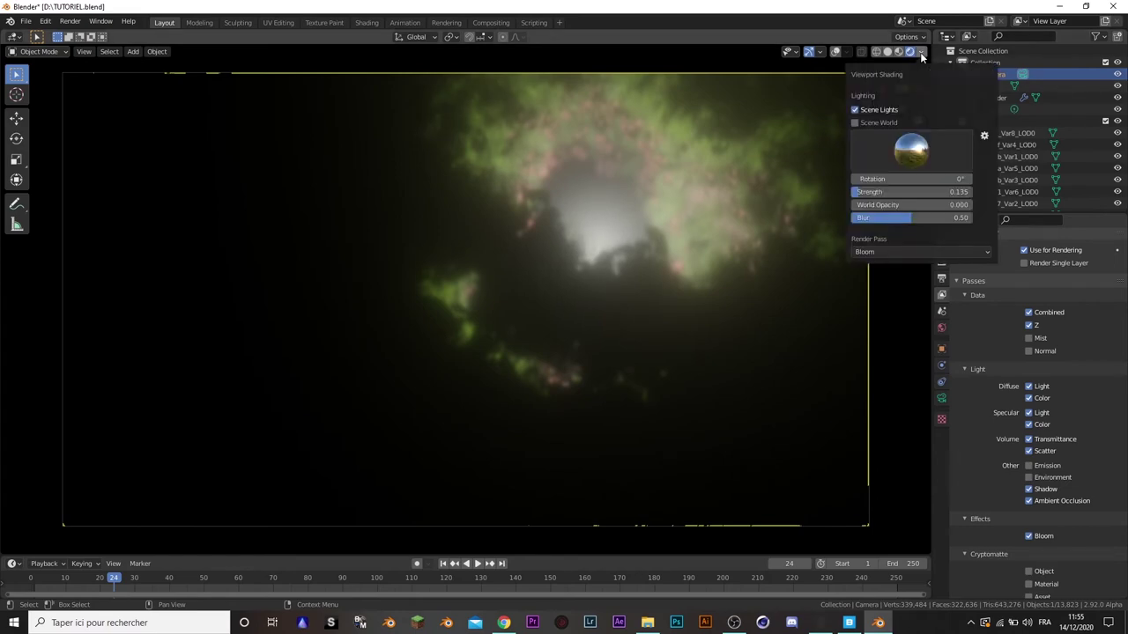
{"action": "left_click", "coordinate": [881, 251]}
{"action": "left_click", "coordinate": [723, 285]}
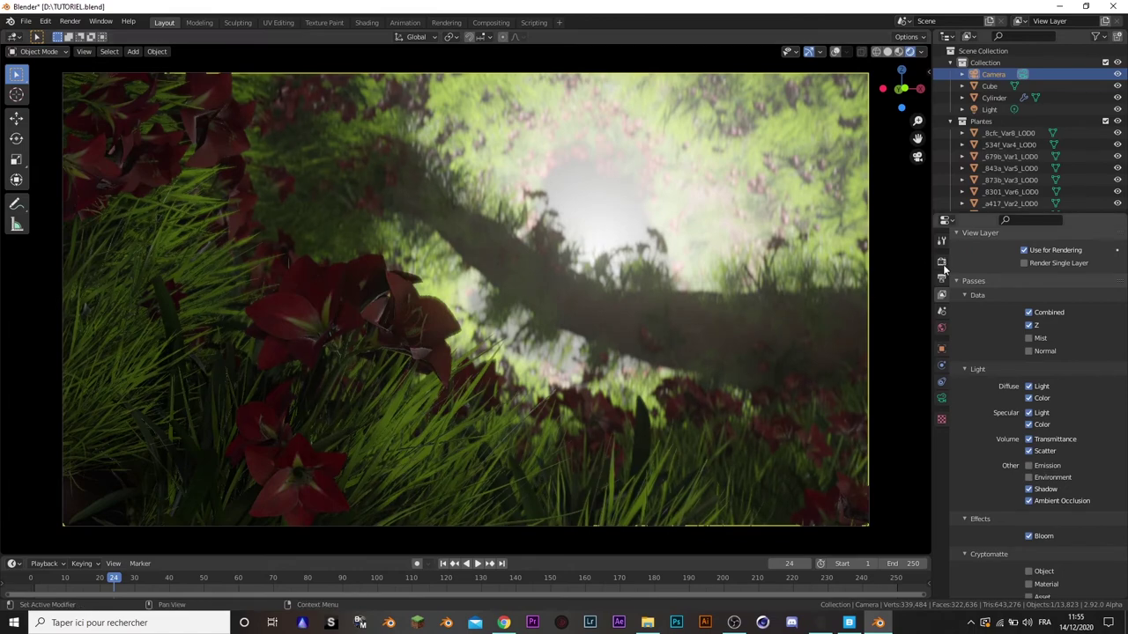
- Save TUTORIEL.blend and close the Blender Render window
{"action": "left_click", "coordinate": [941, 261]}
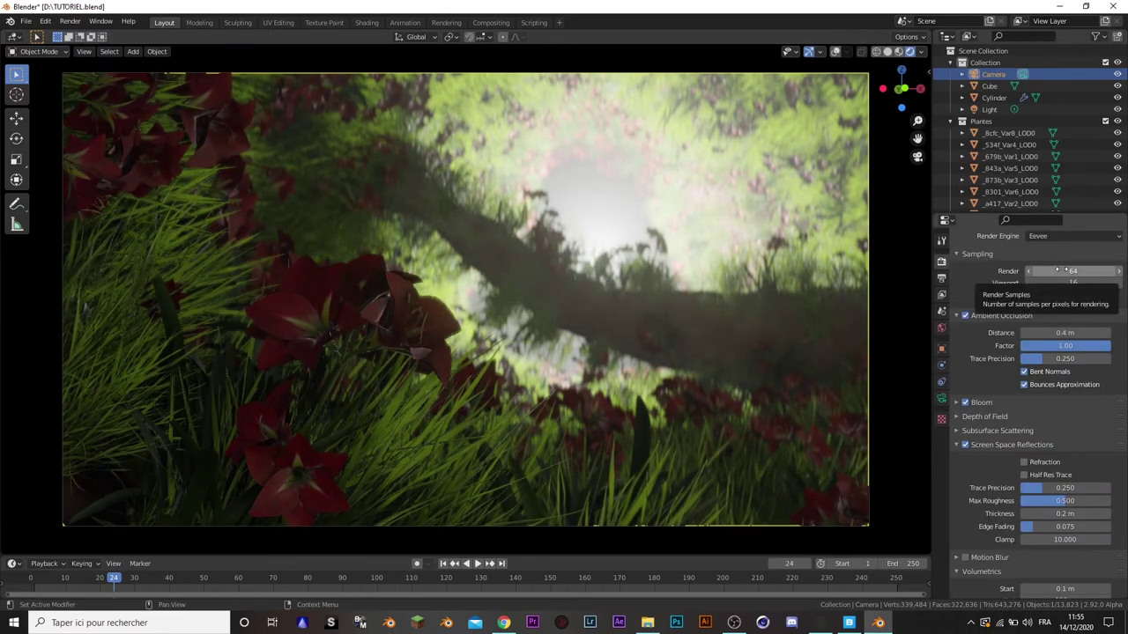
{"action": "left_click", "coordinate": [26, 21]}
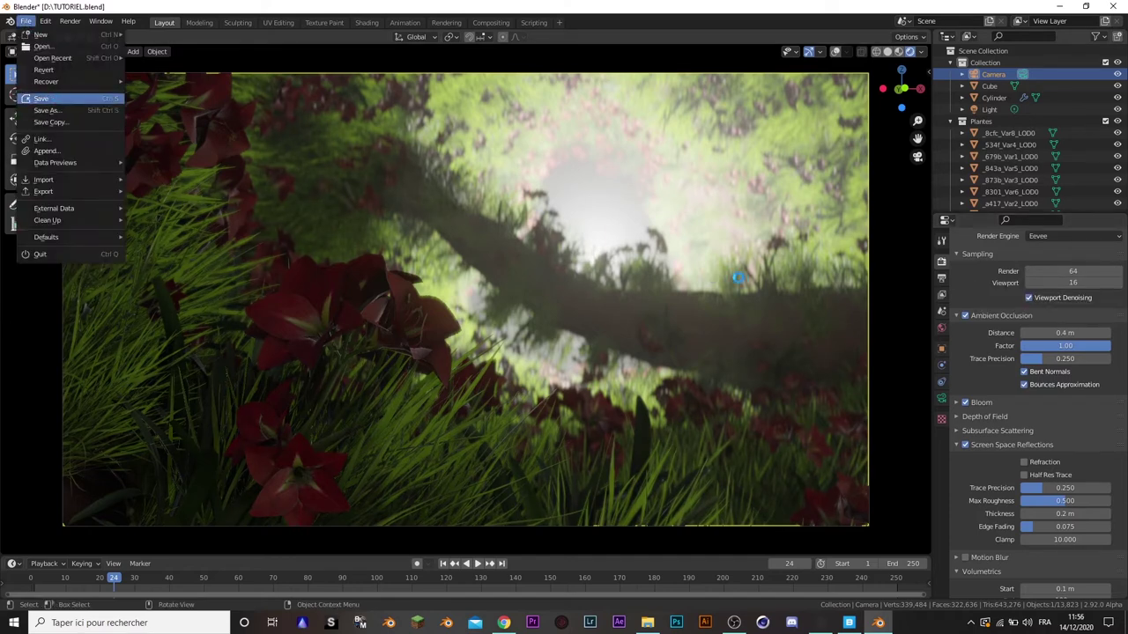
{"action": "key", "text": "Return"}
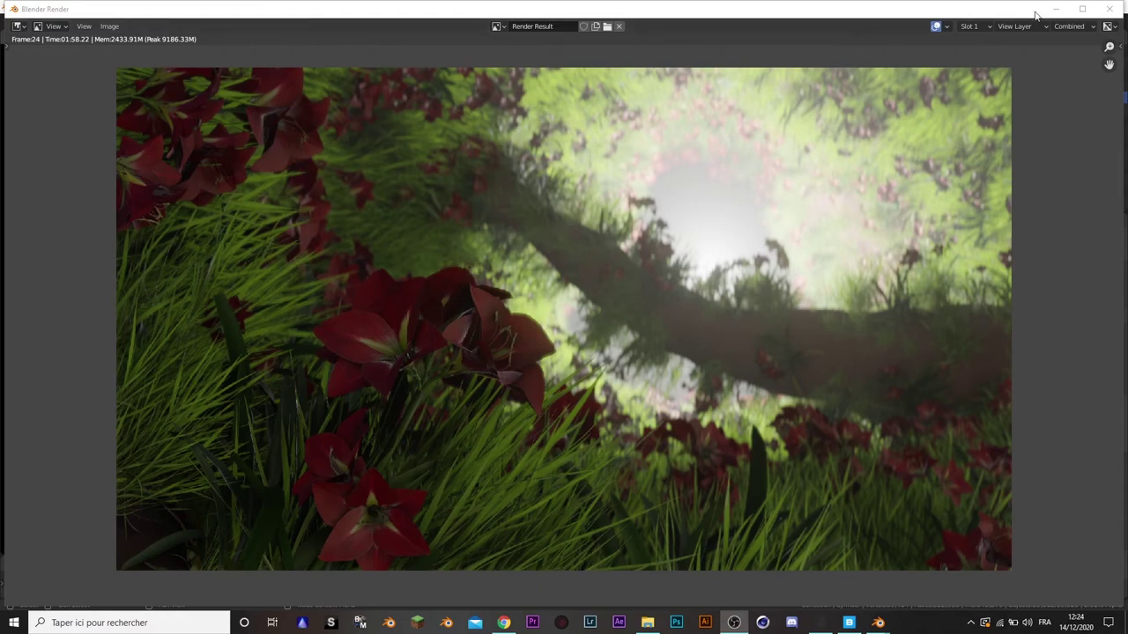
{"action": "left_click", "coordinate": [1109, 9]}
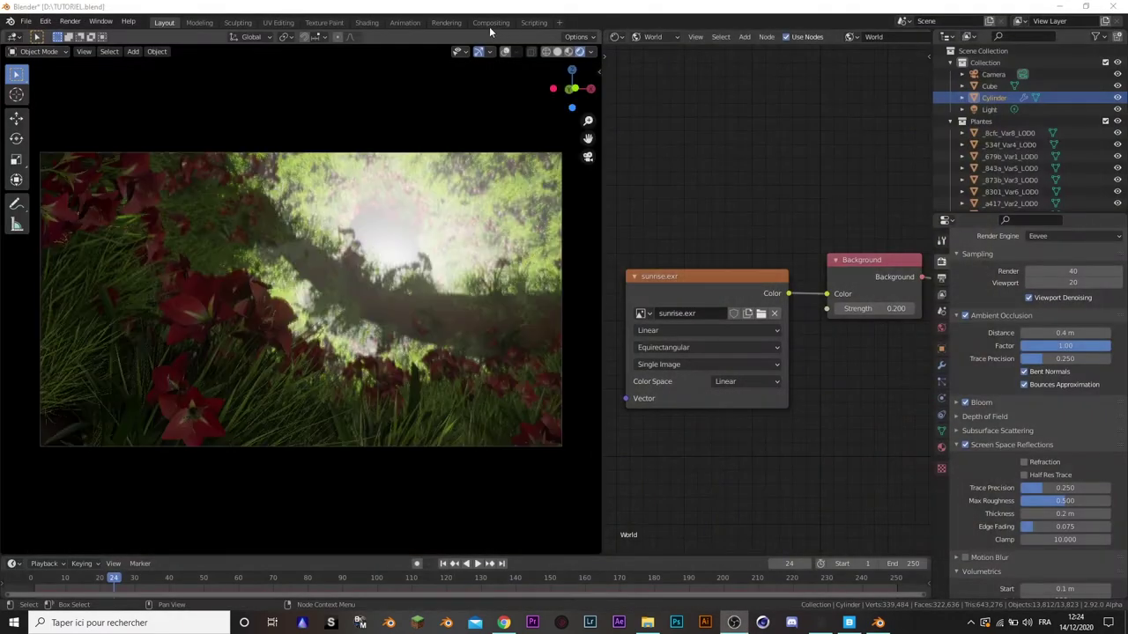
- Switch to the Compositing workspace and turn on Use Nodes
{"action": "left_click", "coordinate": [486, 23]}
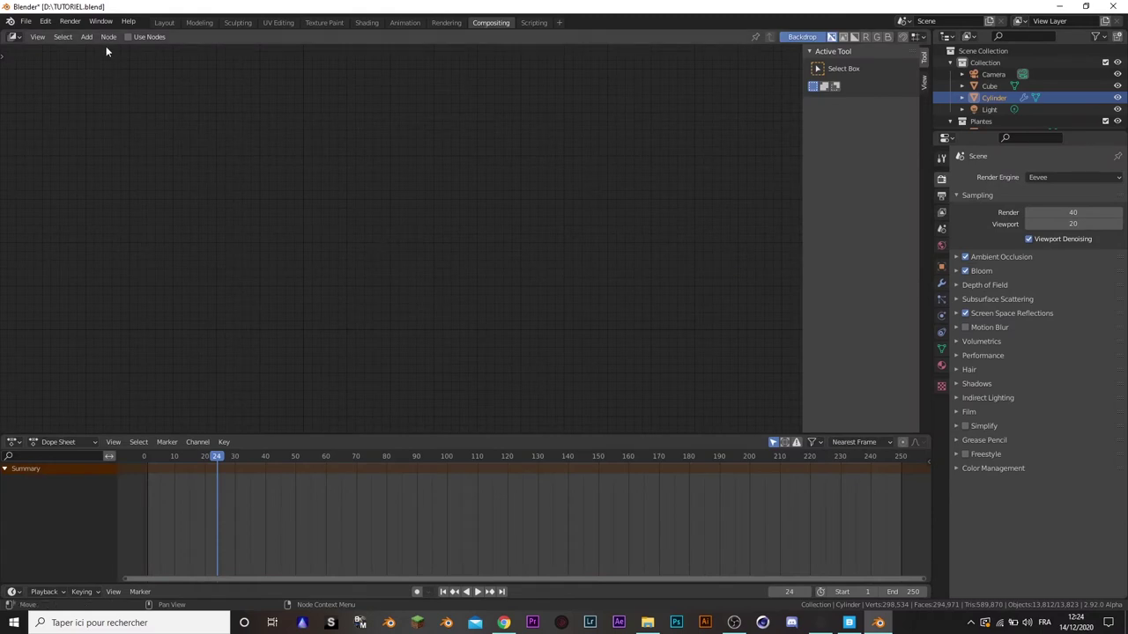
{"action": "left_click", "coordinate": [138, 38]}
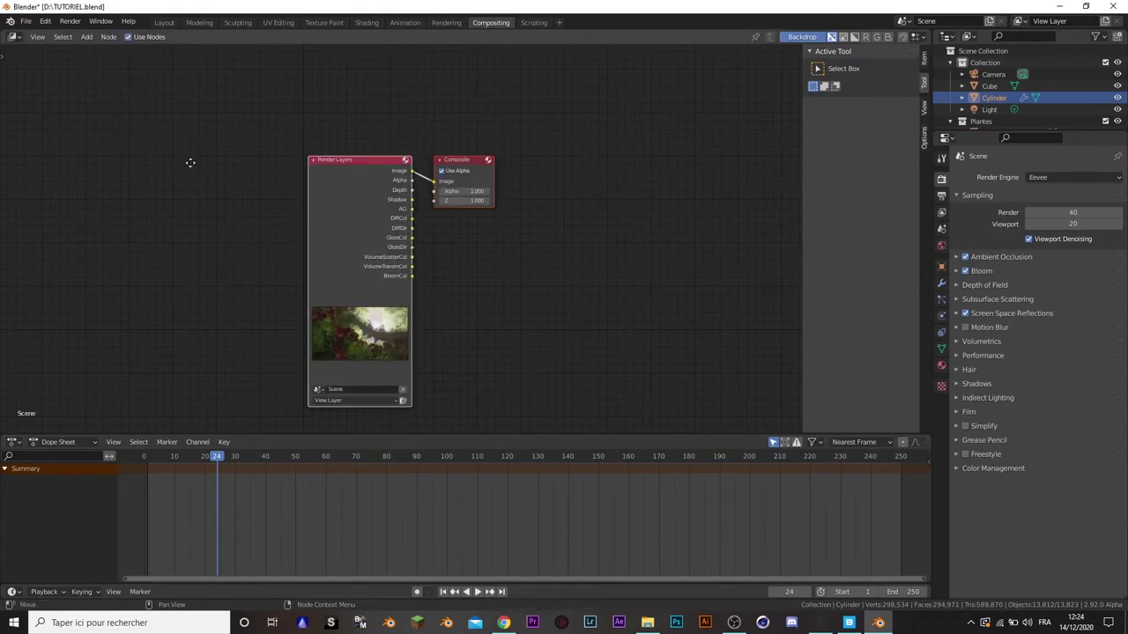
{"action": "scroll", "coordinate": [335, 168], "scroll_direction": "up", "scroll_amount": 2}
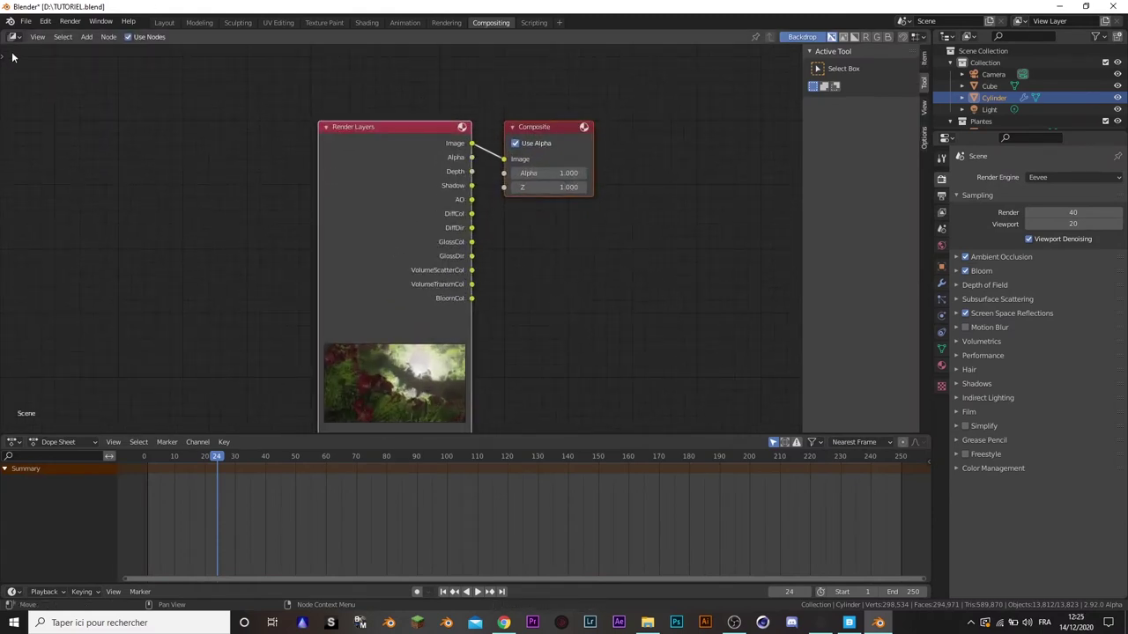
- Enable the Node Wrangler add-on from the Preferences add-on list
{"action": "left_click", "coordinate": [45, 21]}
{"action": "left_click", "coordinate": [101, 189]}
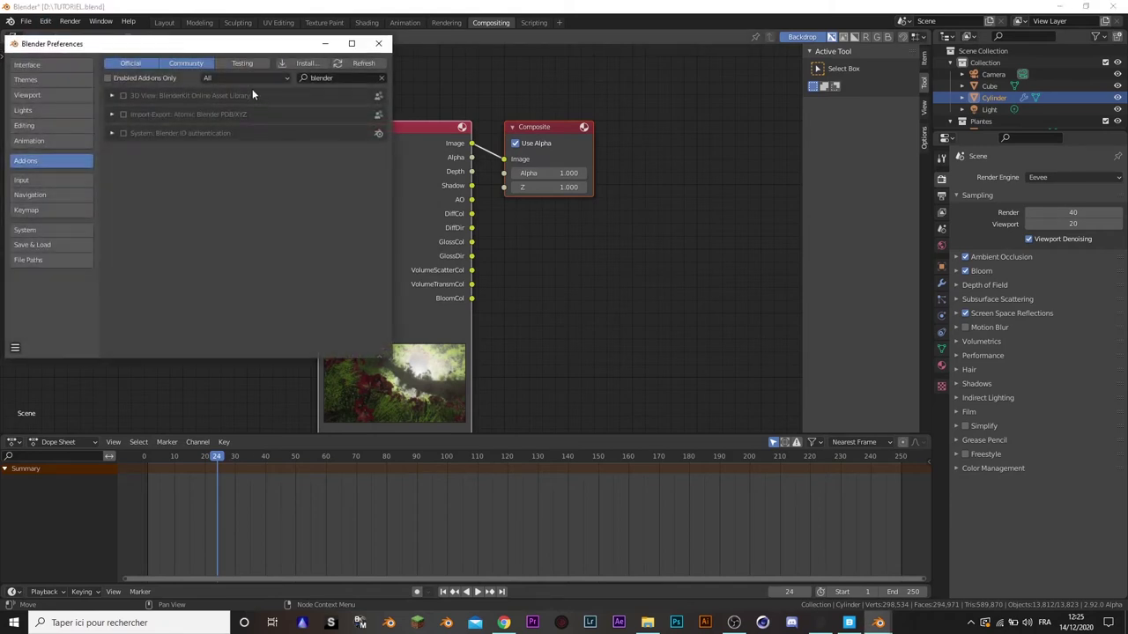
{"action": "type", "text": "node"}
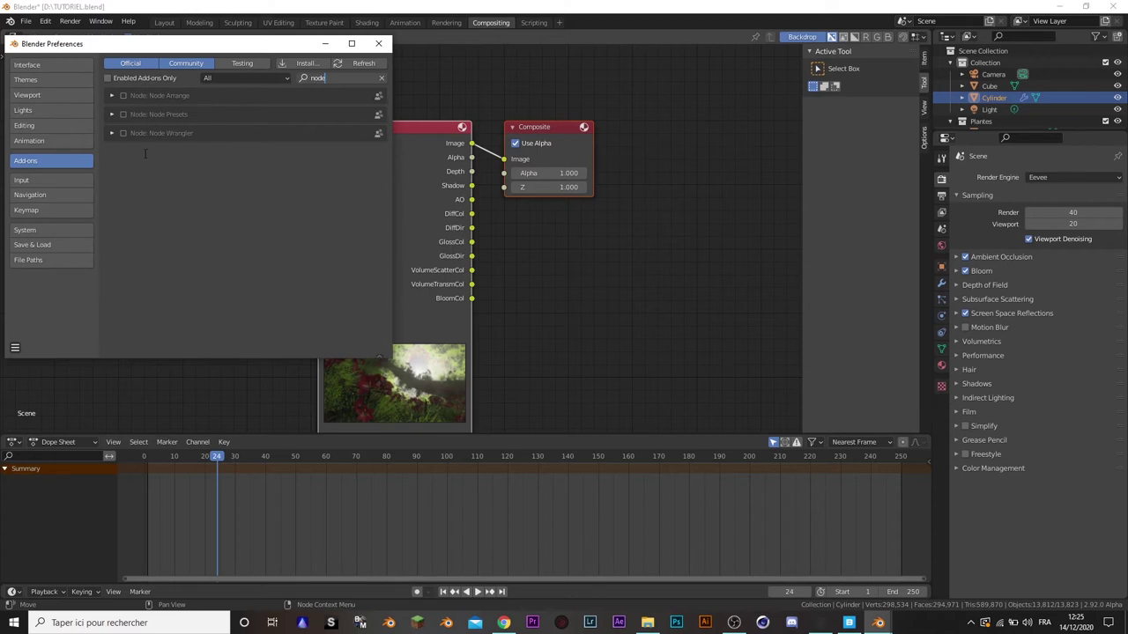
{"action": "key", "text": "Return"}
{"action": "left_click", "coordinate": [123, 133]}
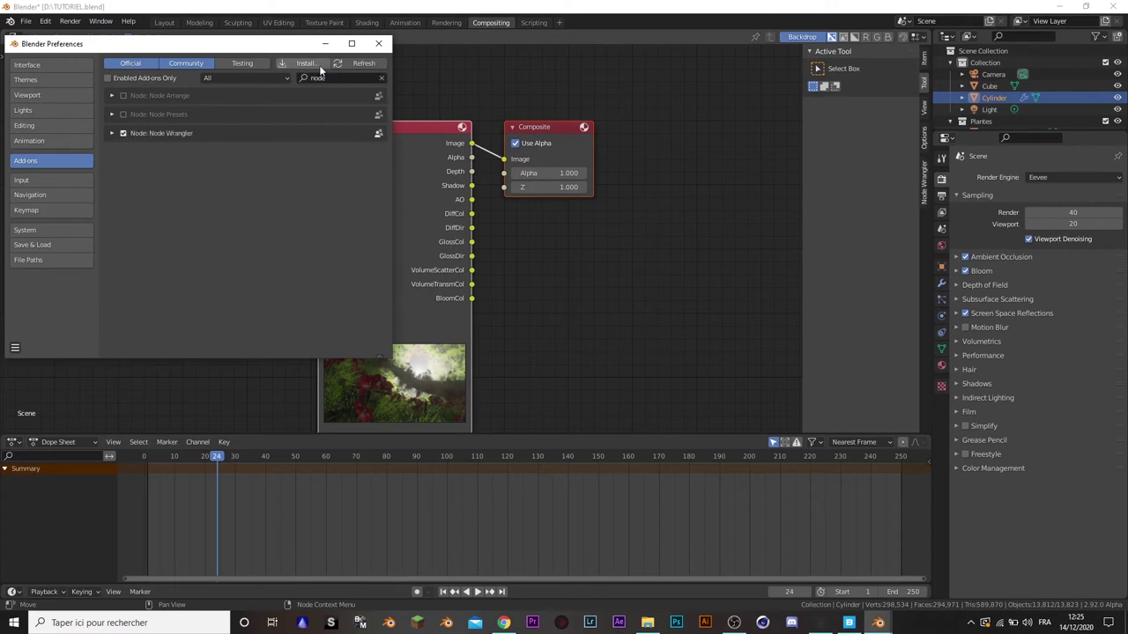
{"action": "left_click", "coordinate": [378, 43]}
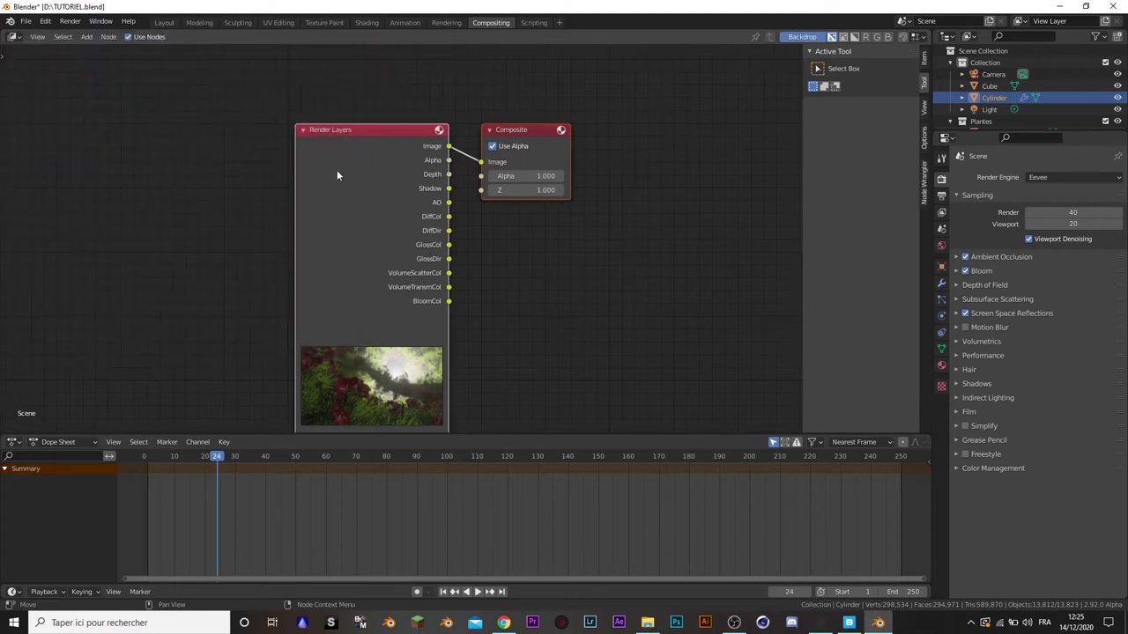
- Add a Viewer node fed by Render Layers and arrange it below the Composite node
{"action": "key", "text": "ctrl"}
{"action": "left_click", "coordinate": [366, 150], "text": "ctrl+shift"}
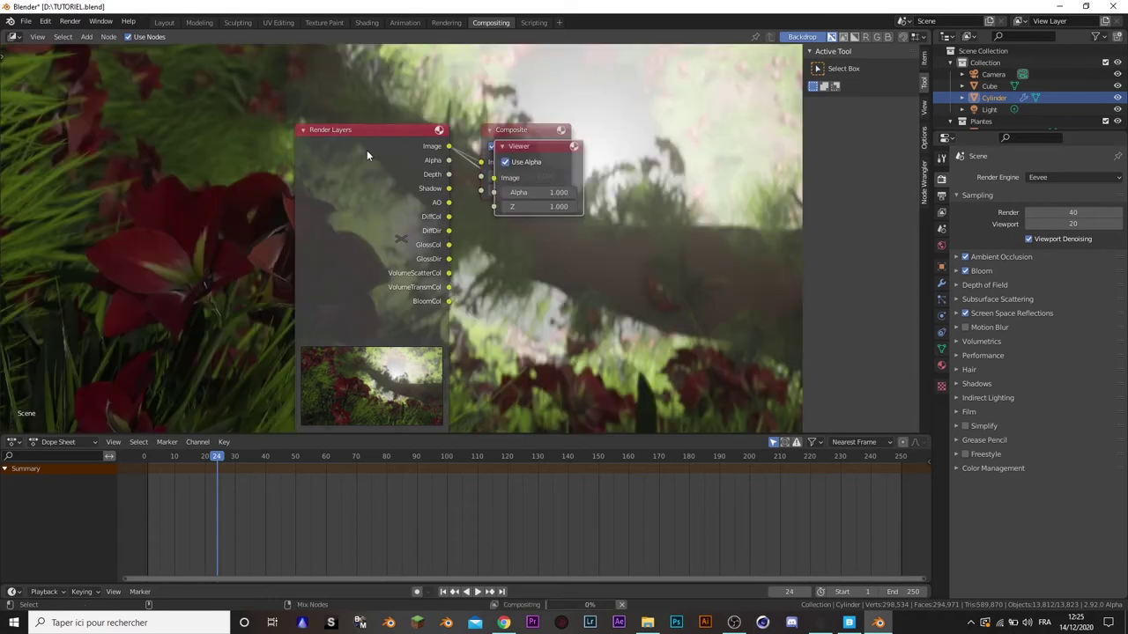
{"action": "scroll", "coordinate": [537, 282], "scroll_direction": "down", "scroll_amount": 1}
{"action": "scroll", "coordinate": [536, 283], "scroll_direction": "up", "scroll_amount": 1}
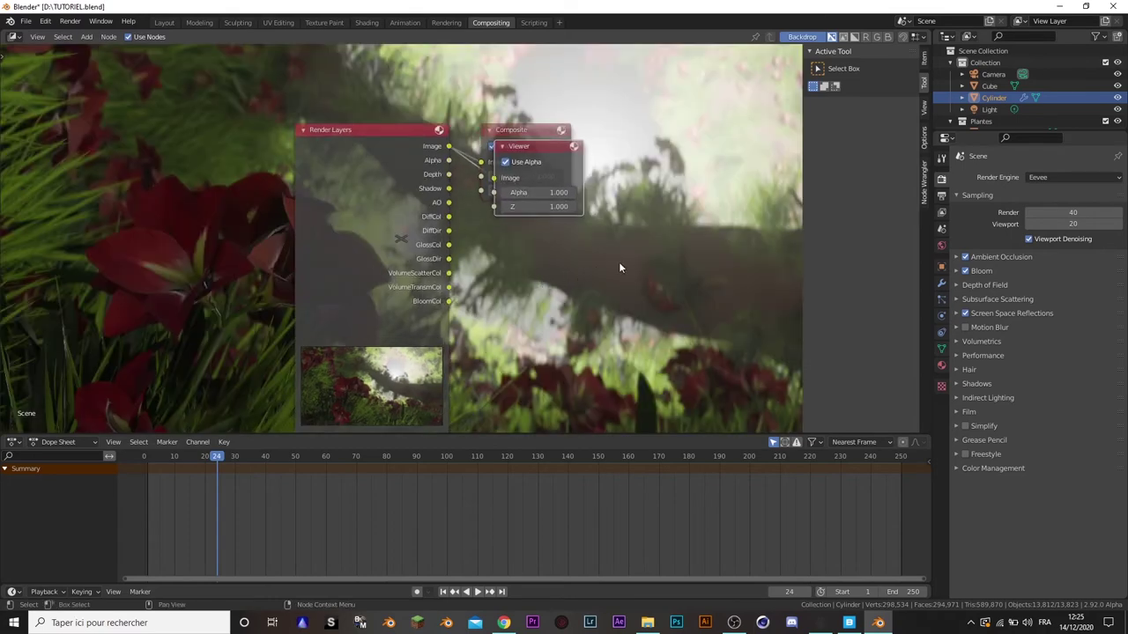
{"action": "key", "text": "v"}
{"action": "key", "text": "v"}
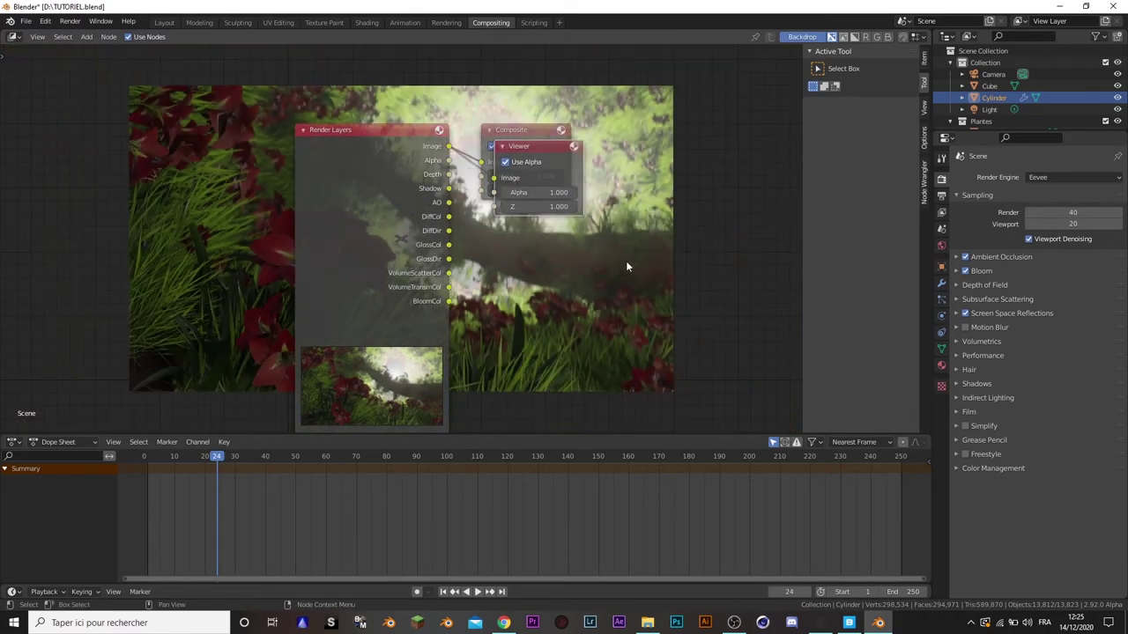
{"action": "key", "text": "alt+v"}
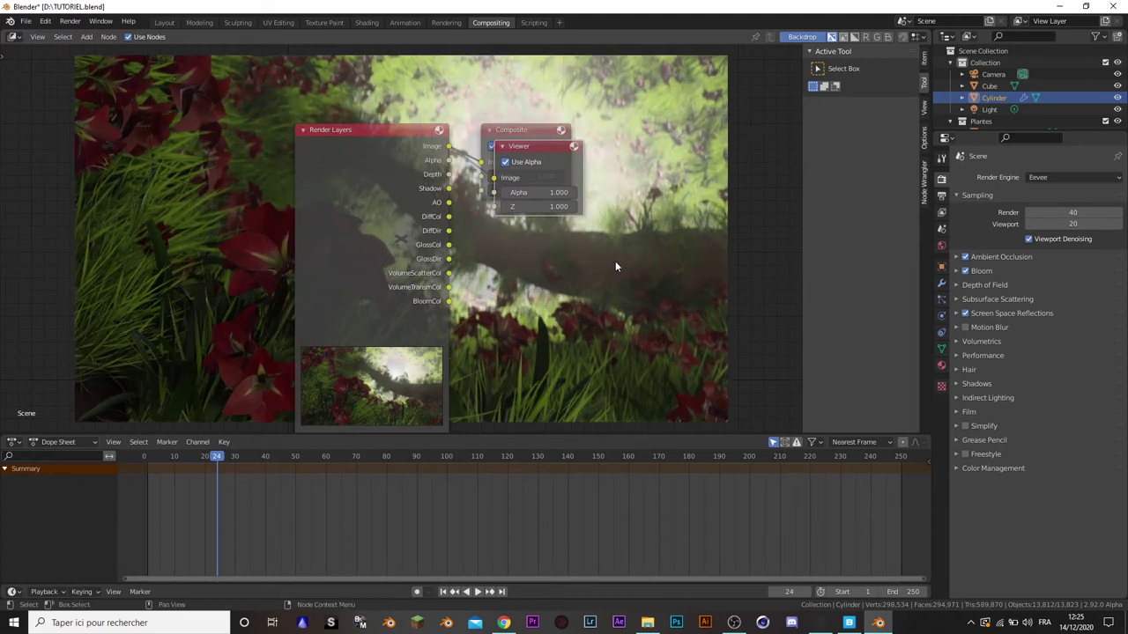
{"action": "mouse_move", "coordinate": [357, 196]}
{"action": "left_mouse_down"}
{"action": "mouse_move", "coordinate": [369, 222]}
{"action": "mouse_move", "coordinate": [141, 215]}
{"action": "left_mouse_up"}
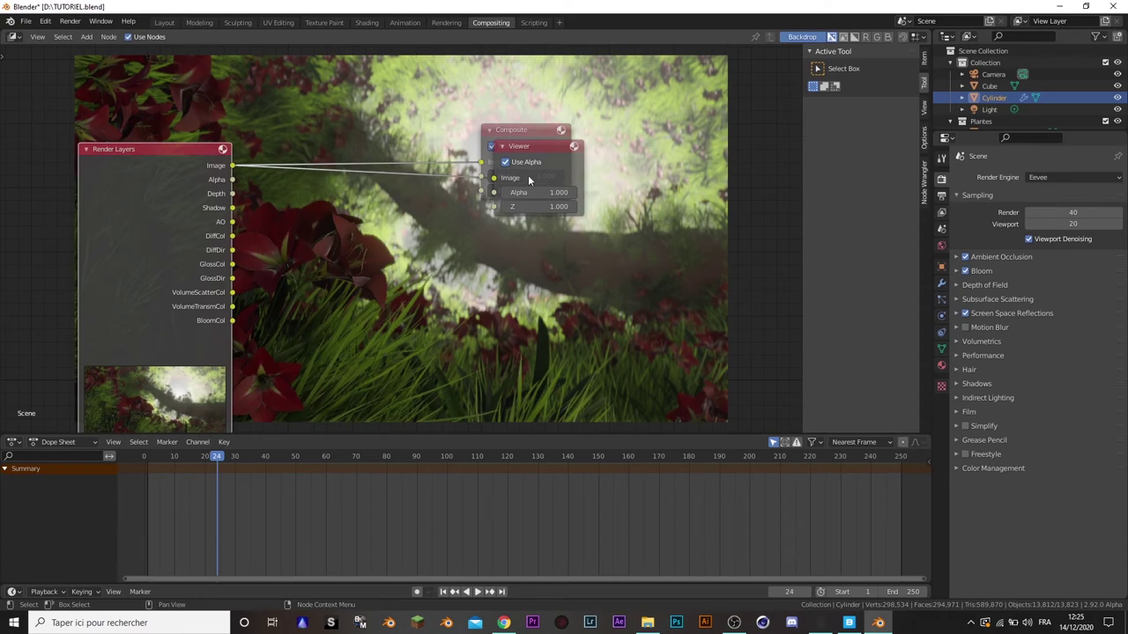
{"action": "left_click_drag", "start_coordinate": [529, 180], "coordinate": [491, 278]}
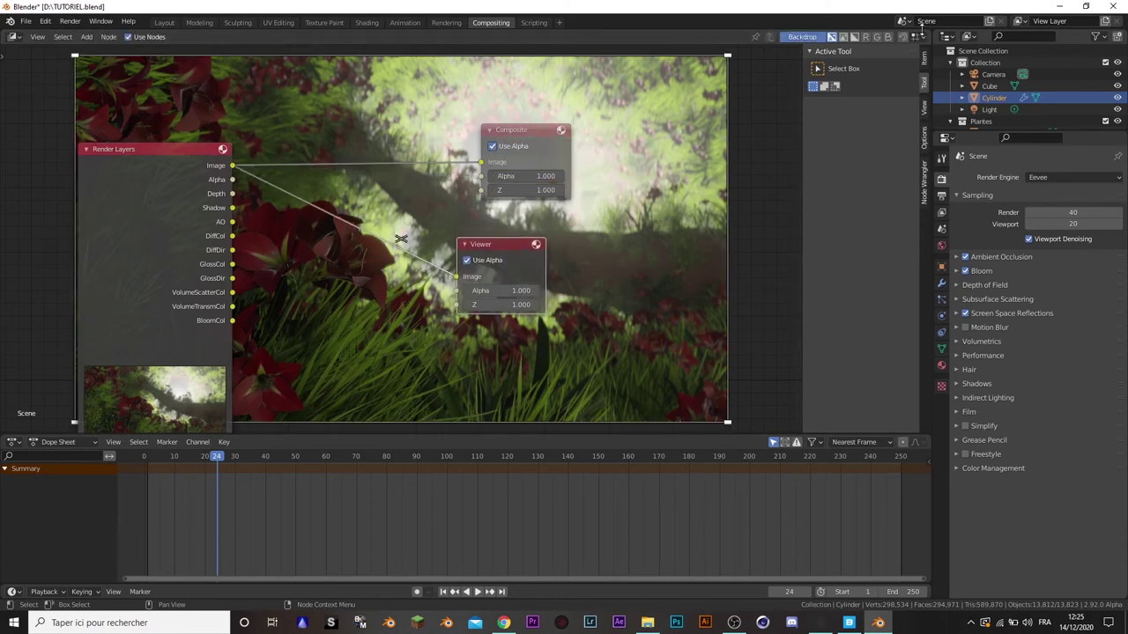
- Split the node editor and show the Viewer Node image in a right-hand Image Editor
{"action": "left_click_drag", "start_coordinate": [928, 31], "coordinate": [592, 44]}
{"action": "key", "text": "n"}
{"action": "key", "text": "n"}
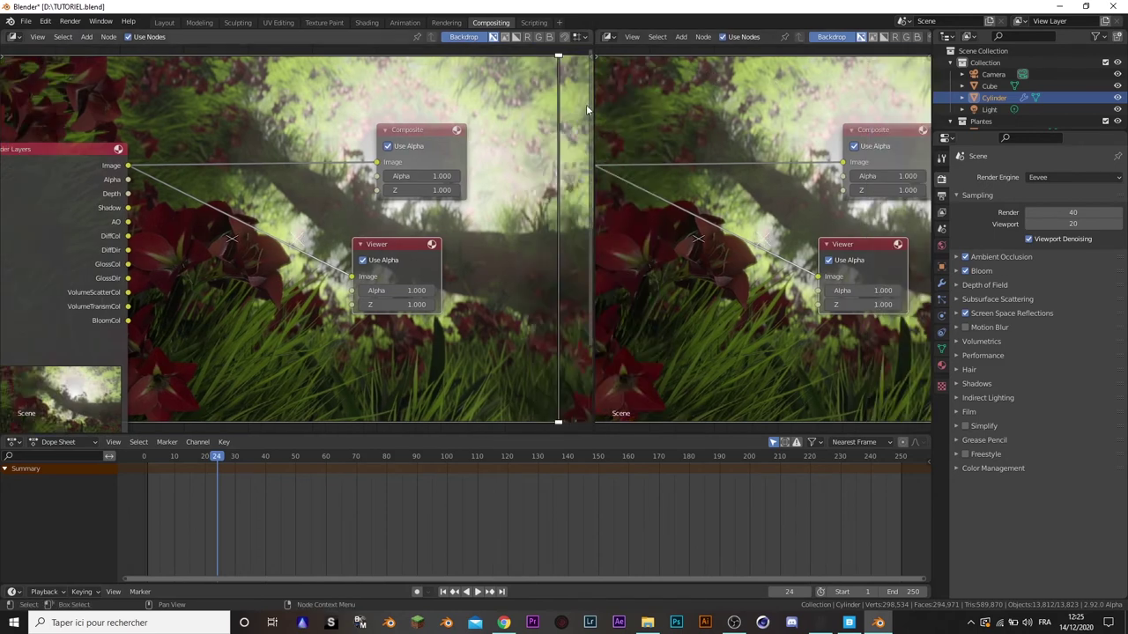
{"action": "left_click", "coordinate": [609, 37]}
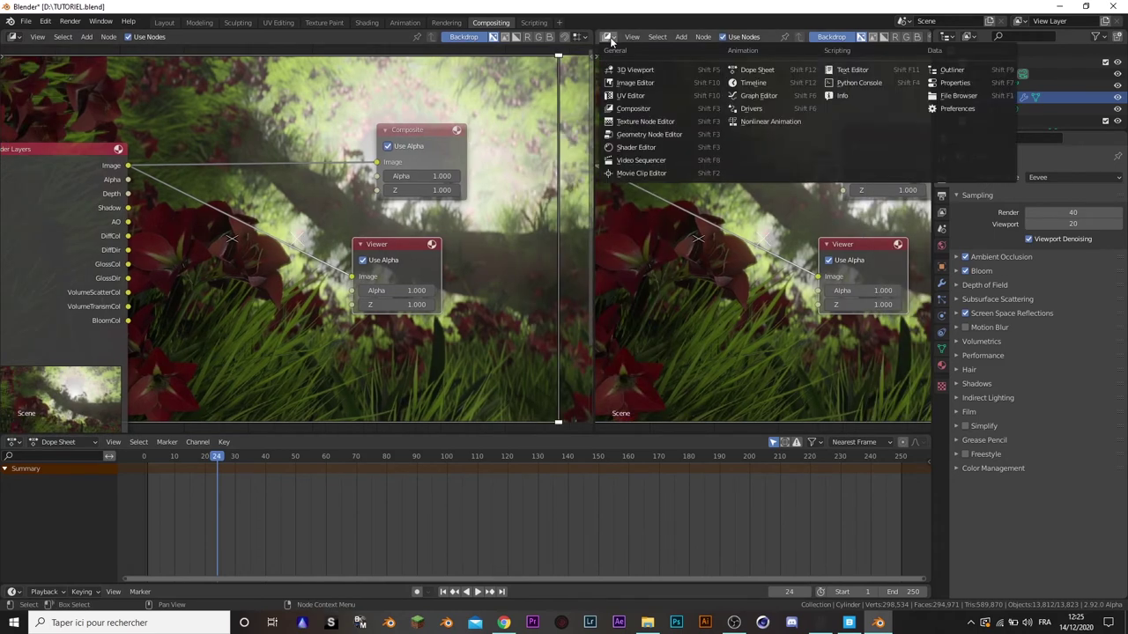
{"action": "left_click", "coordinate": [625, 82]}
{"action": "left_click", "coordinate": [731, 37]}
{"action": "key", "text": "Down"}
{"action": "key", "text": "Down"}
{"action": "key", "text": "Down"}
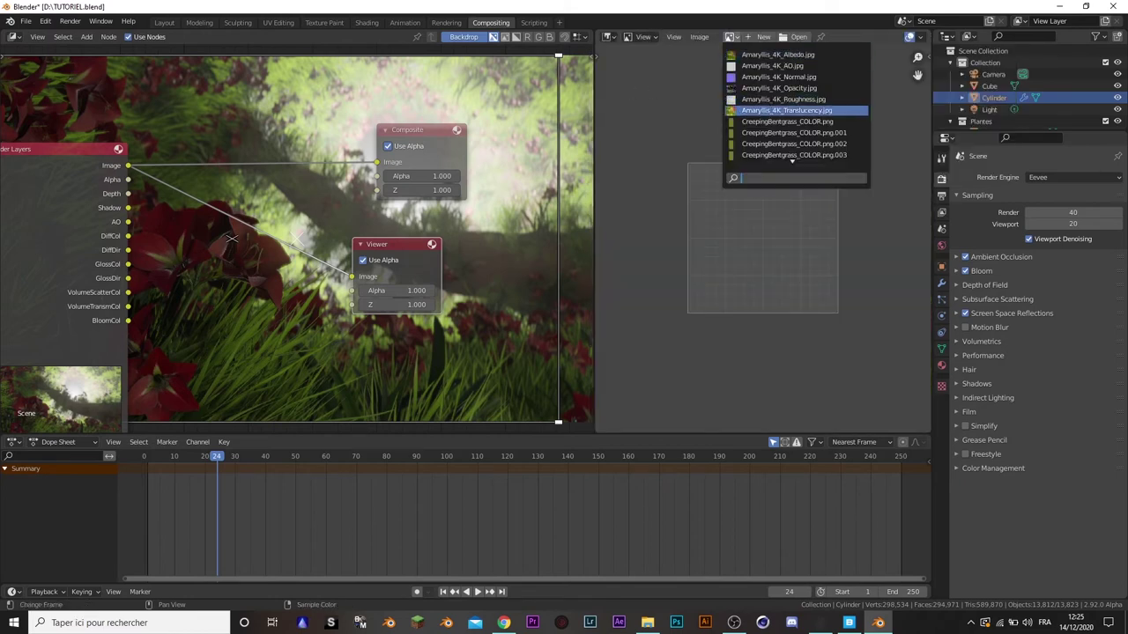
{"action": "key", "text": "Down"}
{"action": "key", "text": "Down"}
{"action": "key", "text": "Down"}
{"action": "left_click", "coordinate": [760, 155]}
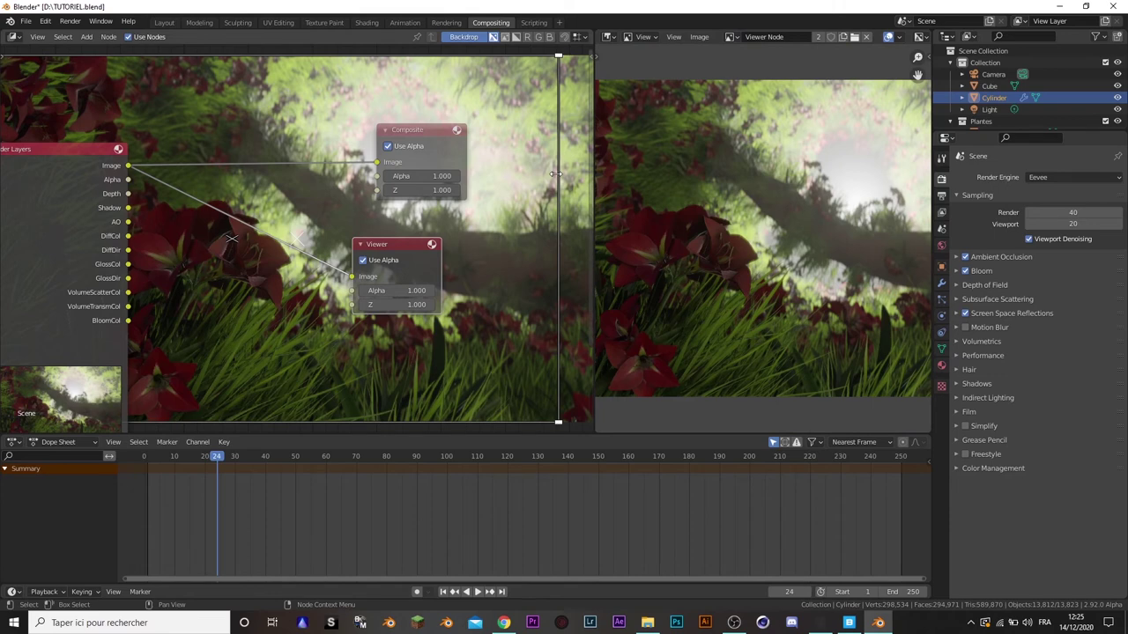
{"action": "left_click", "coordinate": [698, 37]}
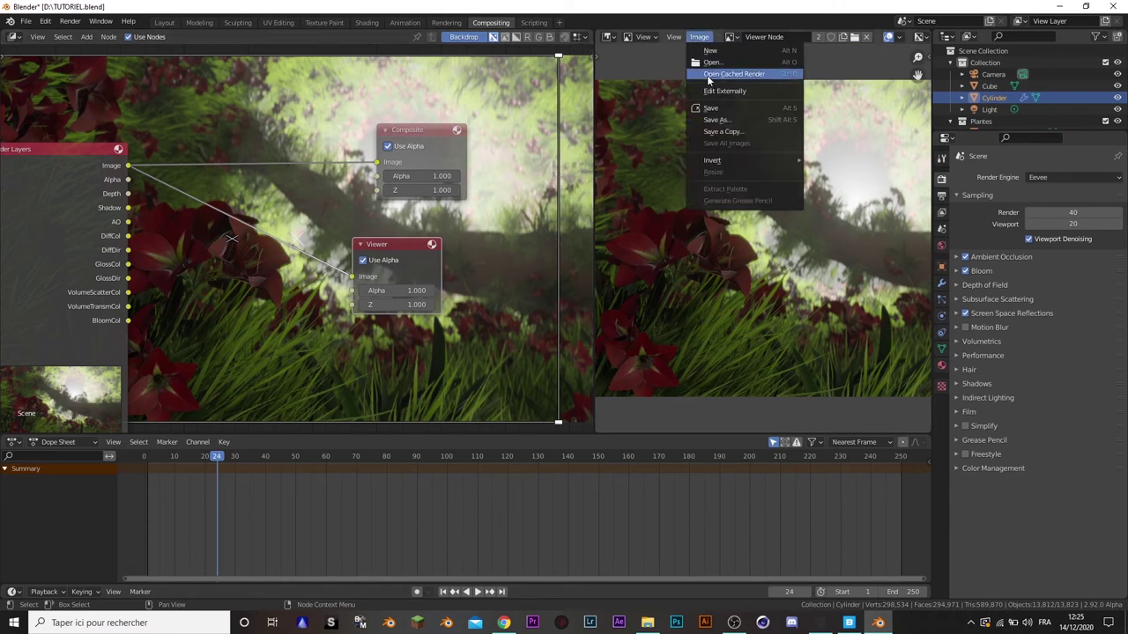
- Save the viewer image as OpenEXR Render.exr in a new 'Rendu Tutoriel' folder
{"action": "left_click", "coordinate": [723, 119]}
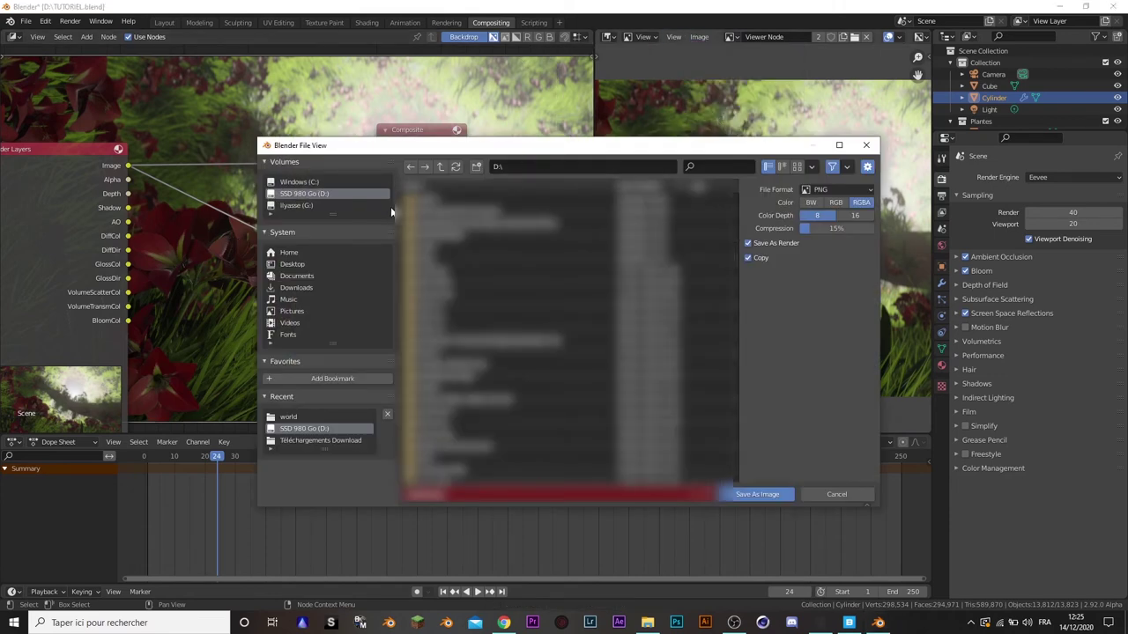
{"action": "left_click", "coordinate": [477, 168]}
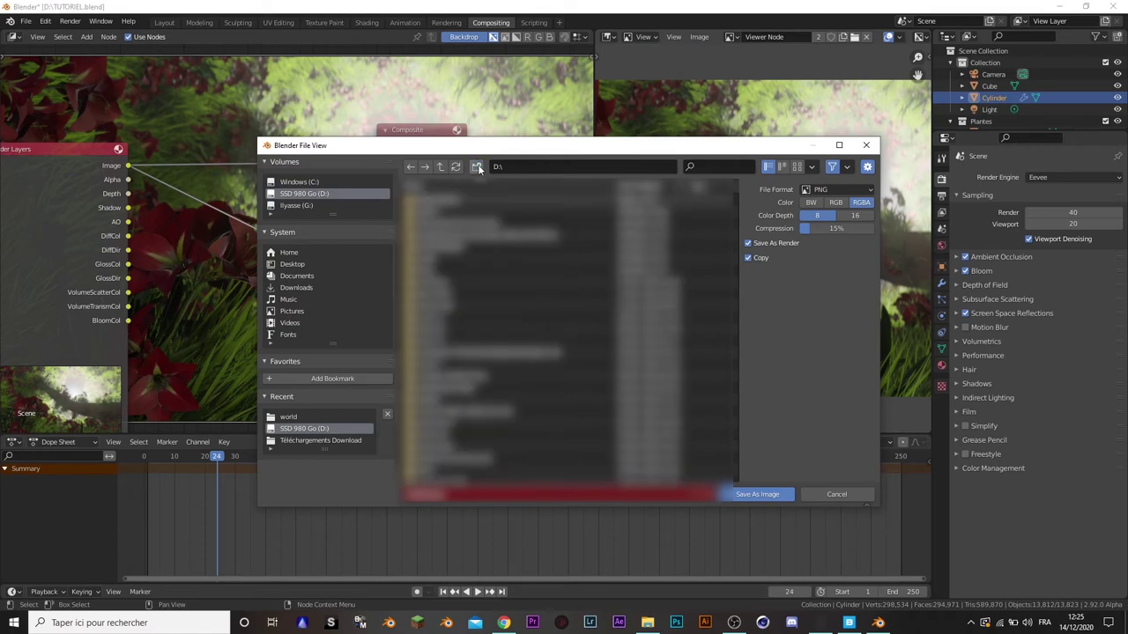
{"action": "double_click", "coordinate": [482, 194]}
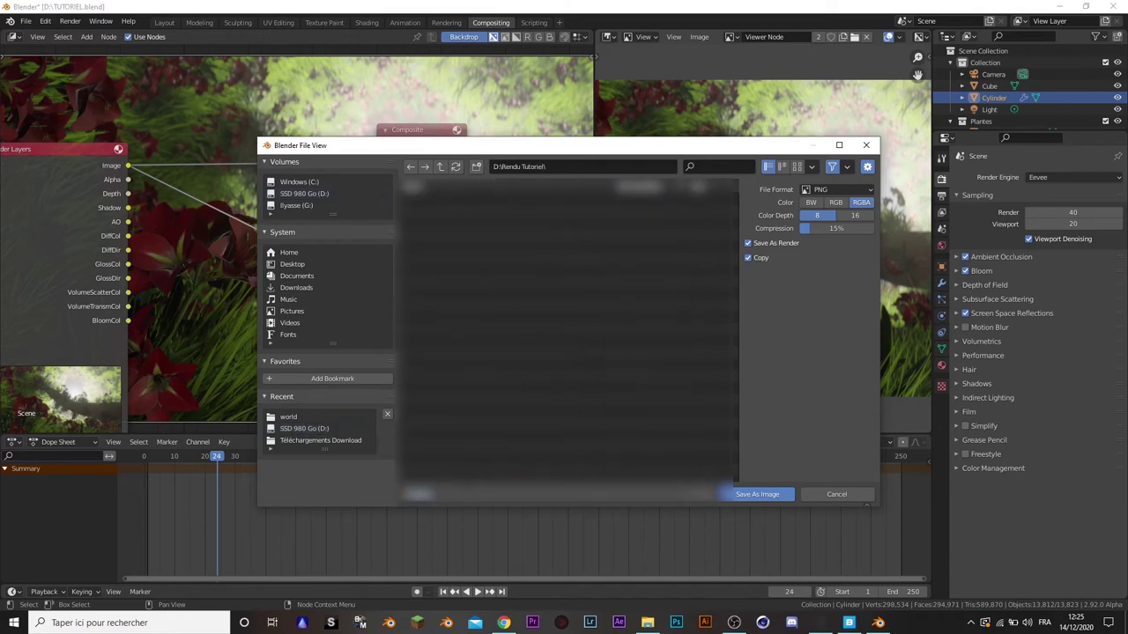
{"action": "left_click", "coordinate": [842, 189]}
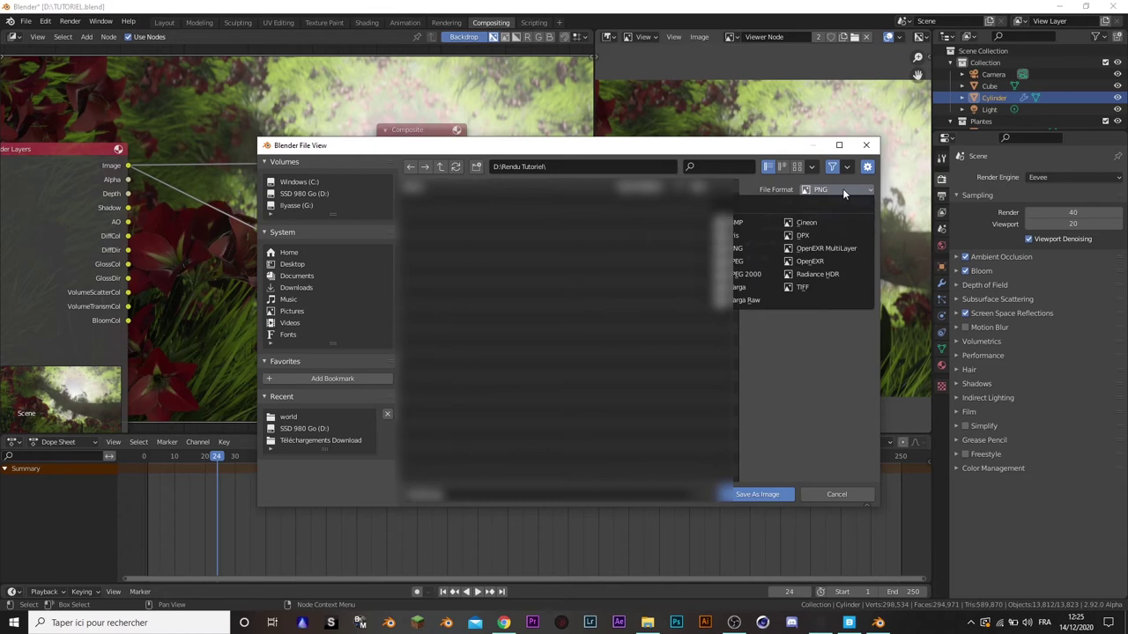
{"action": "left_click", "coordinate": [828, 263]}
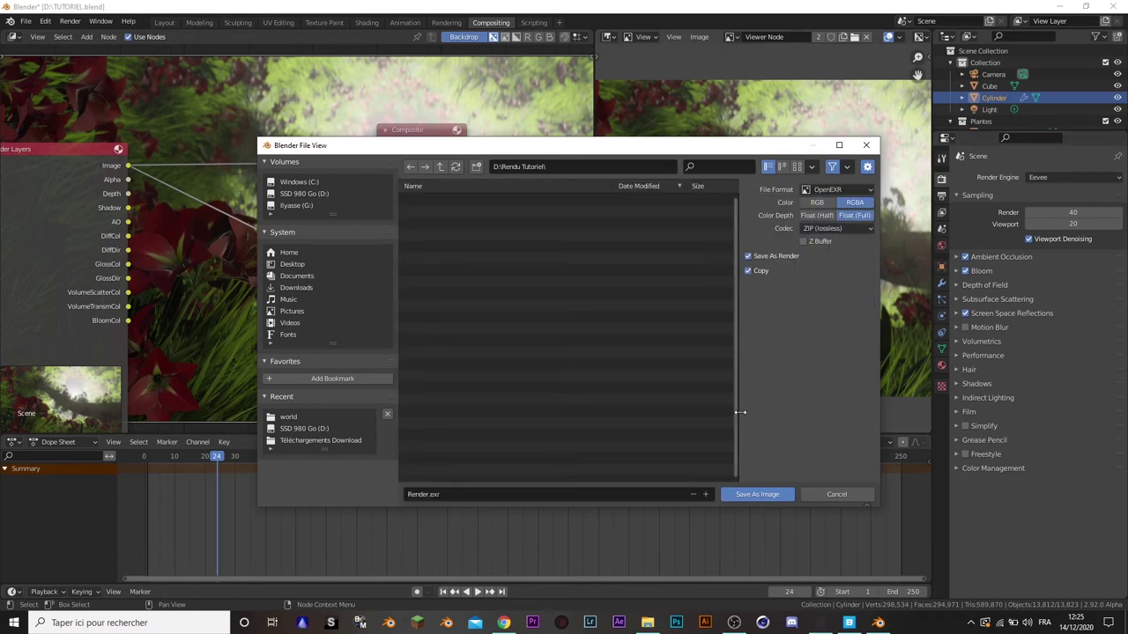
{"action": "left_click", "coordinate": [769, 497]}
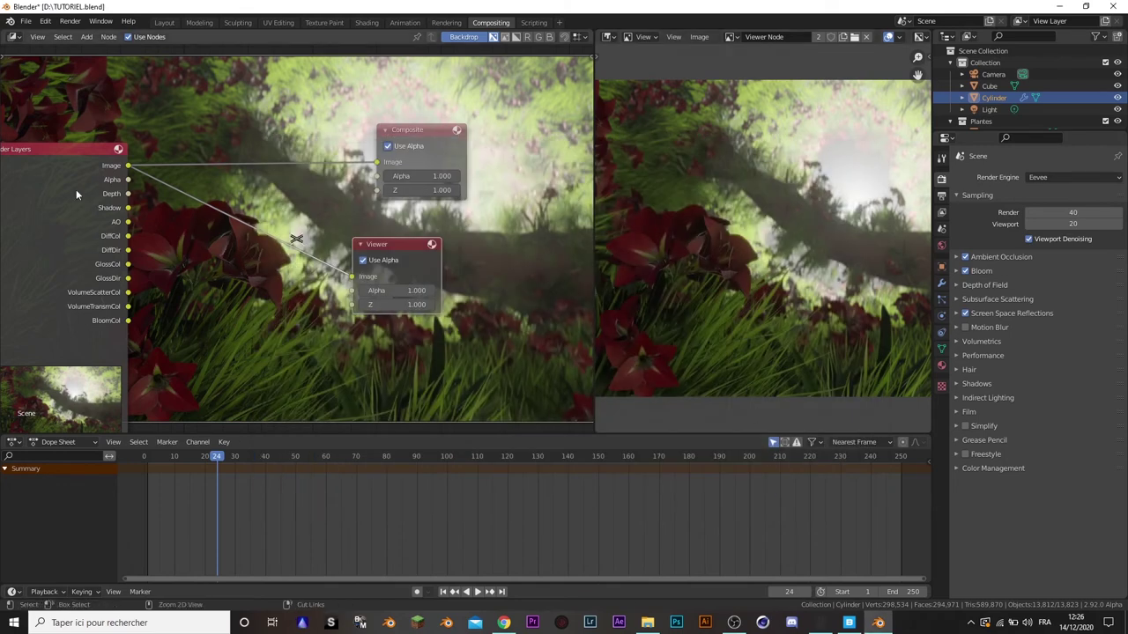
- Preview the Depth pass in the Viewer and save it as Depth.exr in OpenEXR format
{"action": "left_click", "coordinate": [76, 194], "text": "ctrl+shift"}
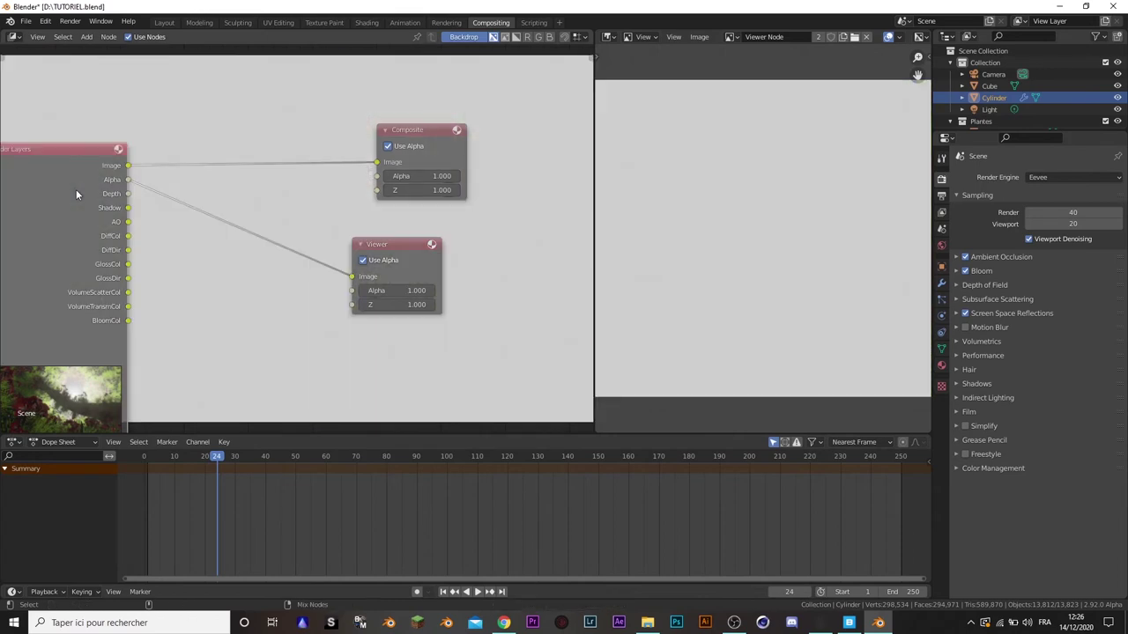
{"action": "left_click", "coordinate": [76, 194], "text": "ctrl+shift"}
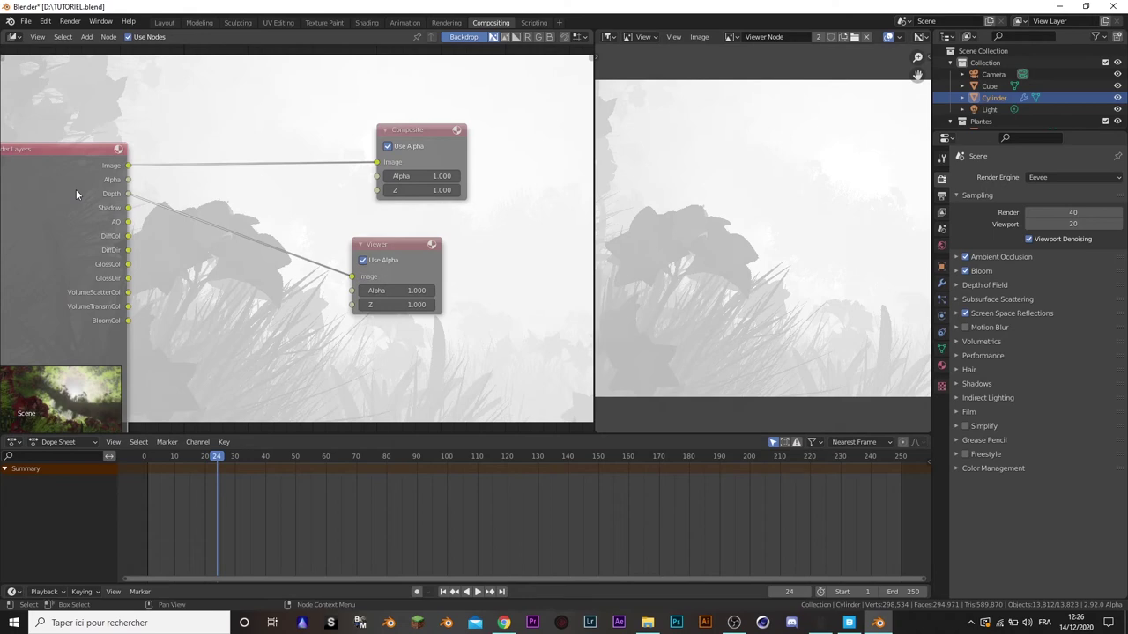
{"action": "left_click", "coordinate": [698, 36]}
{"action": "left_click", "coordinate": [726, 131]}
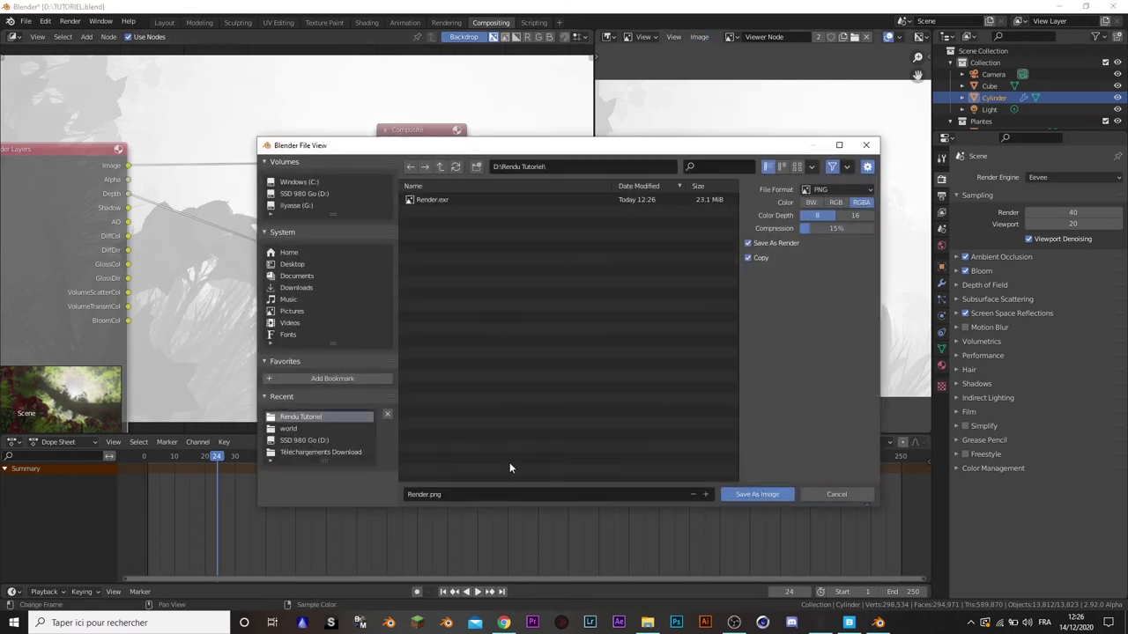
{"action": "left_click", "coordinate": [478, 496]}
{"action": "type", "text": "Depth"}
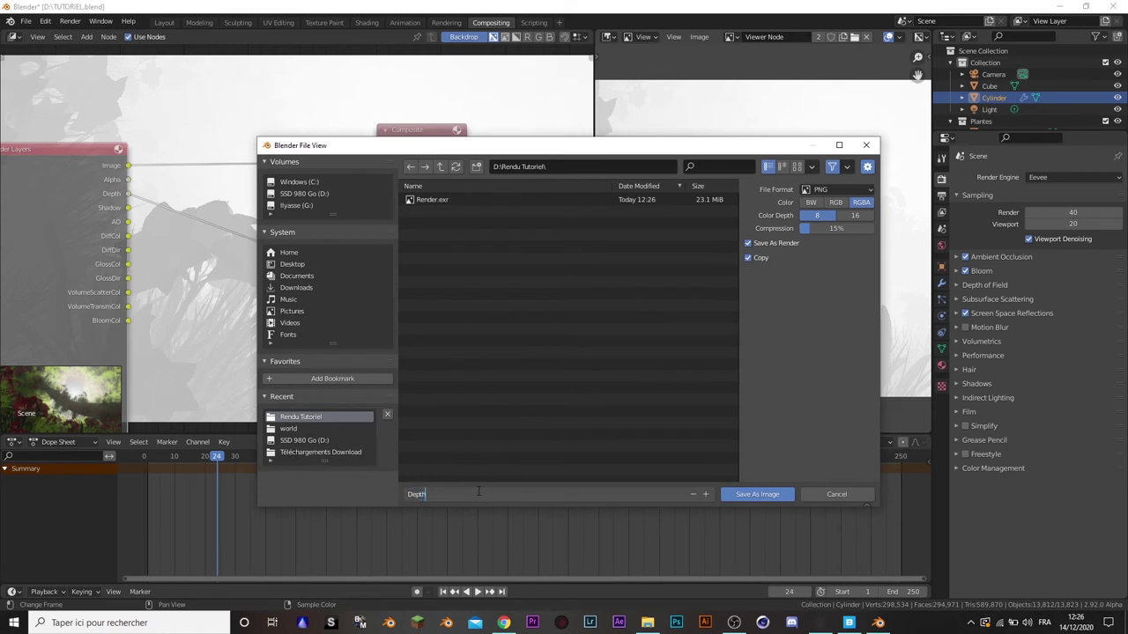
{"action": "key", "text": "Return"}
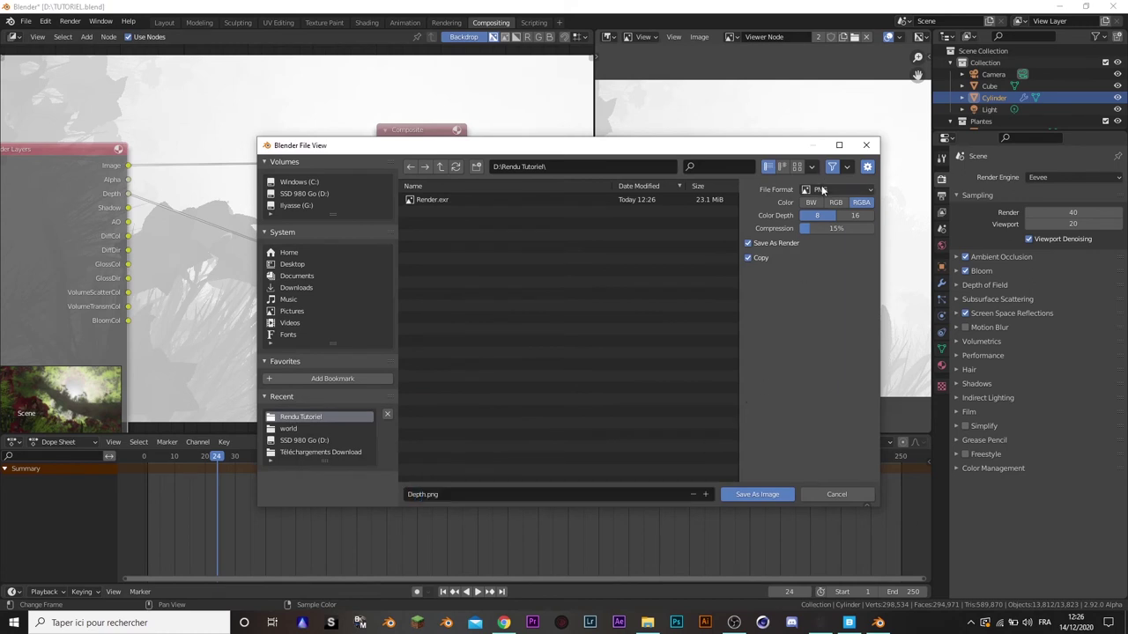
{"action": "left_click", "coordinate": [837, 189]}
{"action": "left_click", "coordinate": [804, 272]}
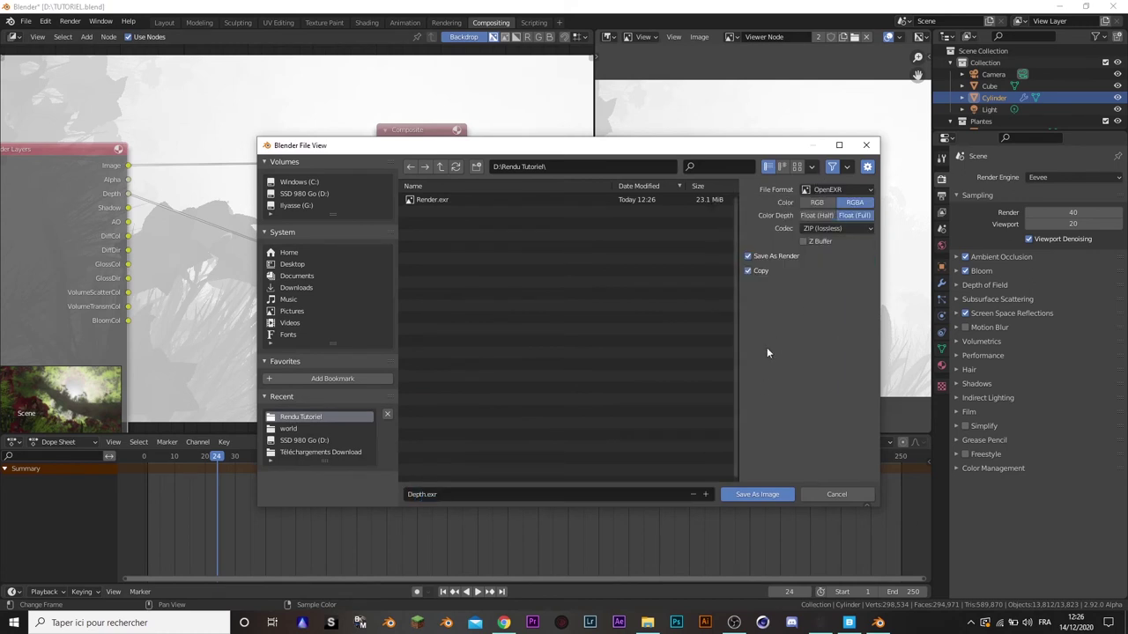
{"action": "left_click", "coordinate": [757, 493]}
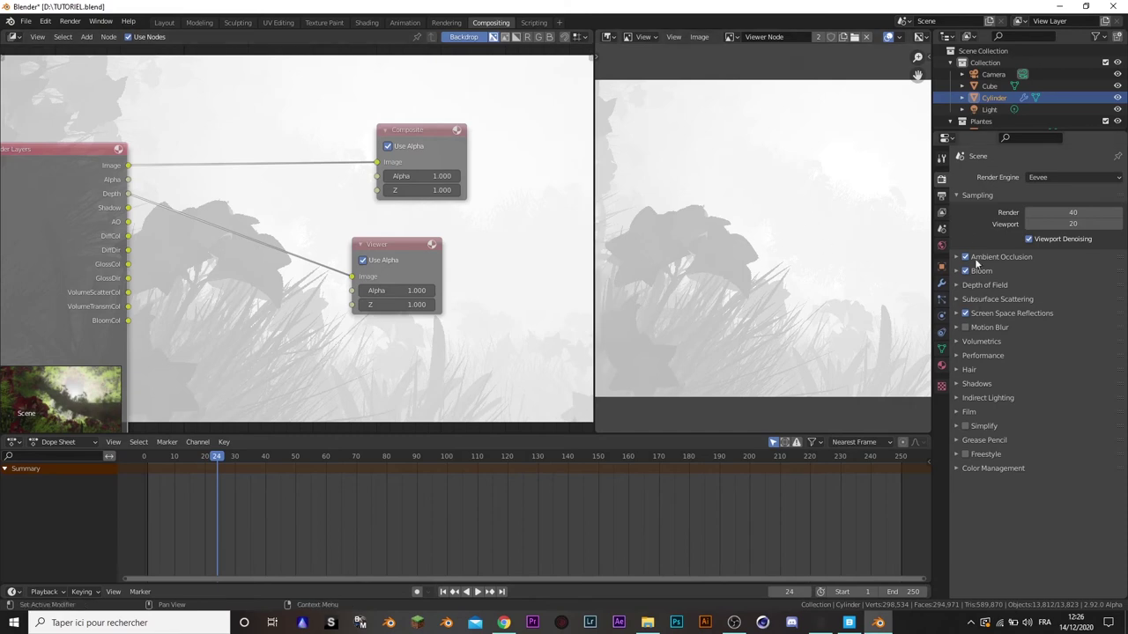
- Set the render output file format to OpenEXR
{"action": "left_click", "coordinate": [944, 201]}
{"action": "left_click", "coordinate": [1066, 426]}
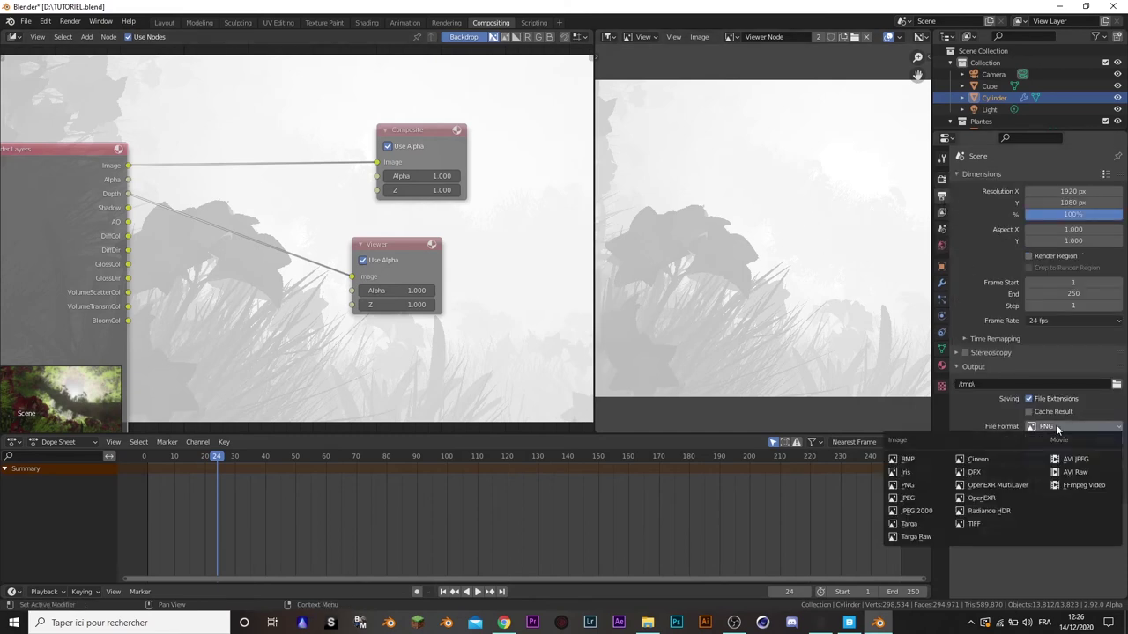
{"action": "left_click", "coordinate": [975, 499]}
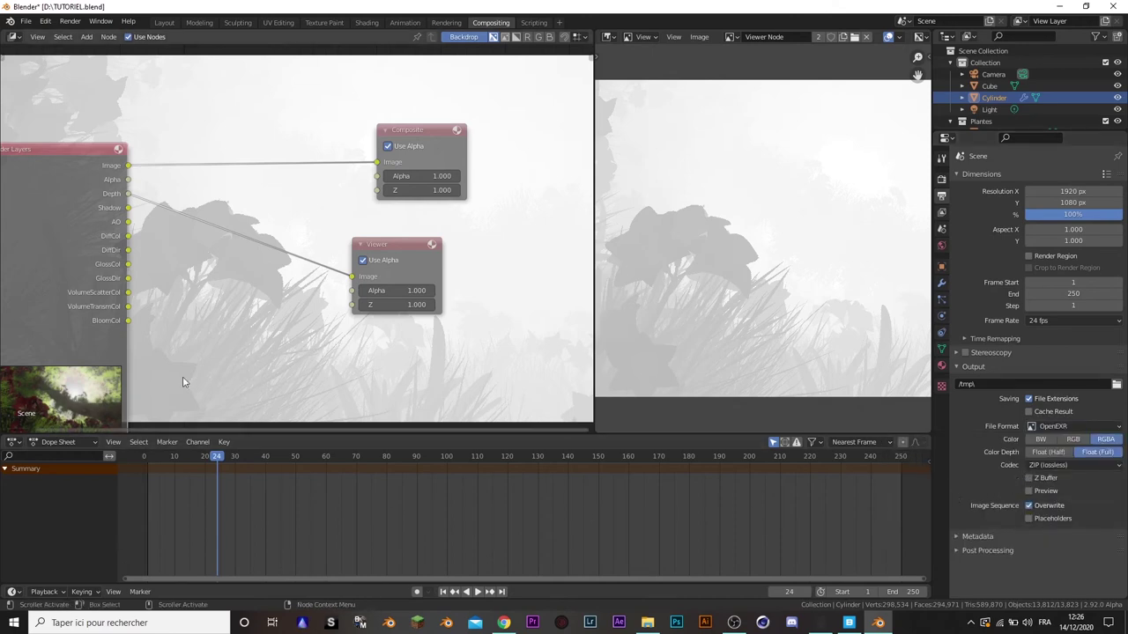
- Save the Shadow and diffuse color passes from the Viewer as EXR files
{"action": "left_click", "coordinate": [85, 202], "text": "ctrl+shift"}
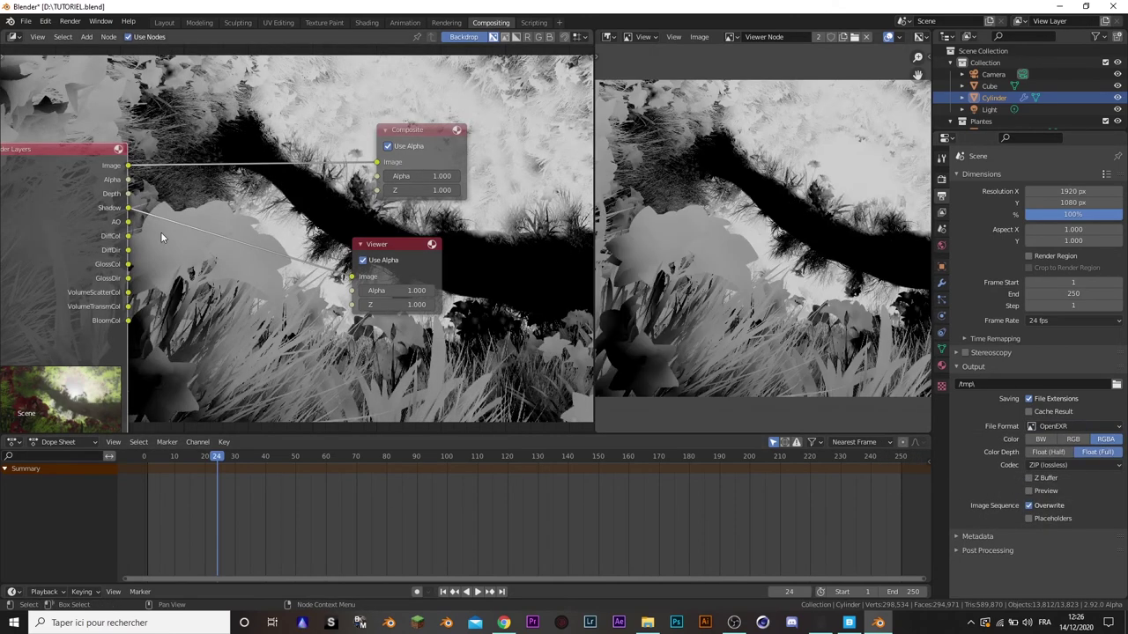
{"action": "left_click", "coordinate": [698, 37]}
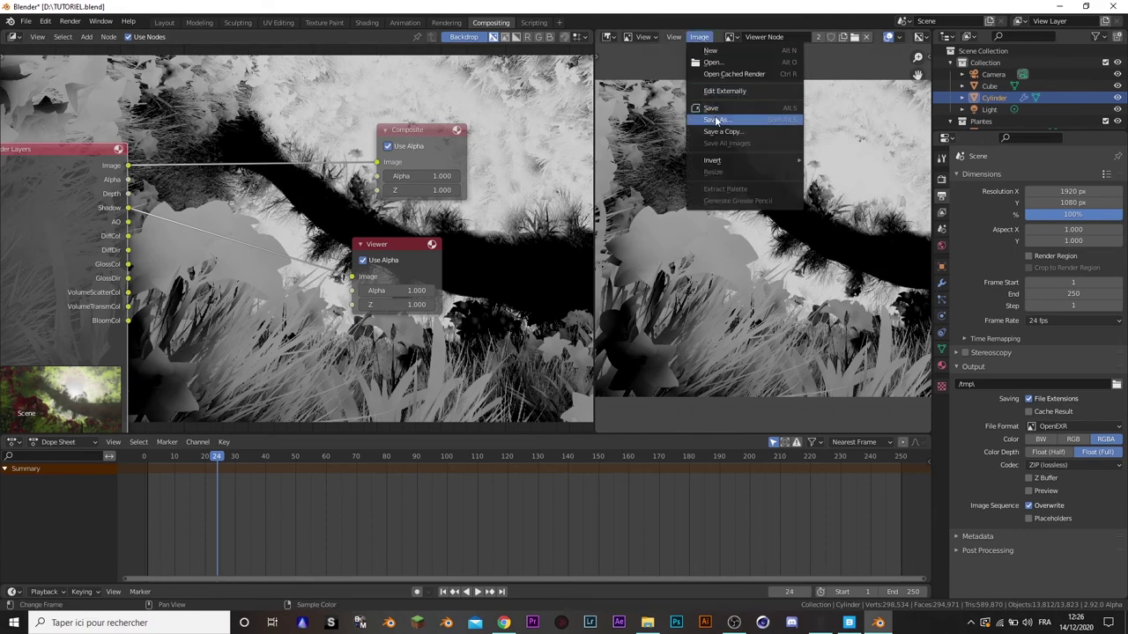
{"action": "left_click", "coordinate": [723, 113]}
{"action": "left_click", "coordinate": [459, 495]}
{"action": "type", "text": "Shadow"}
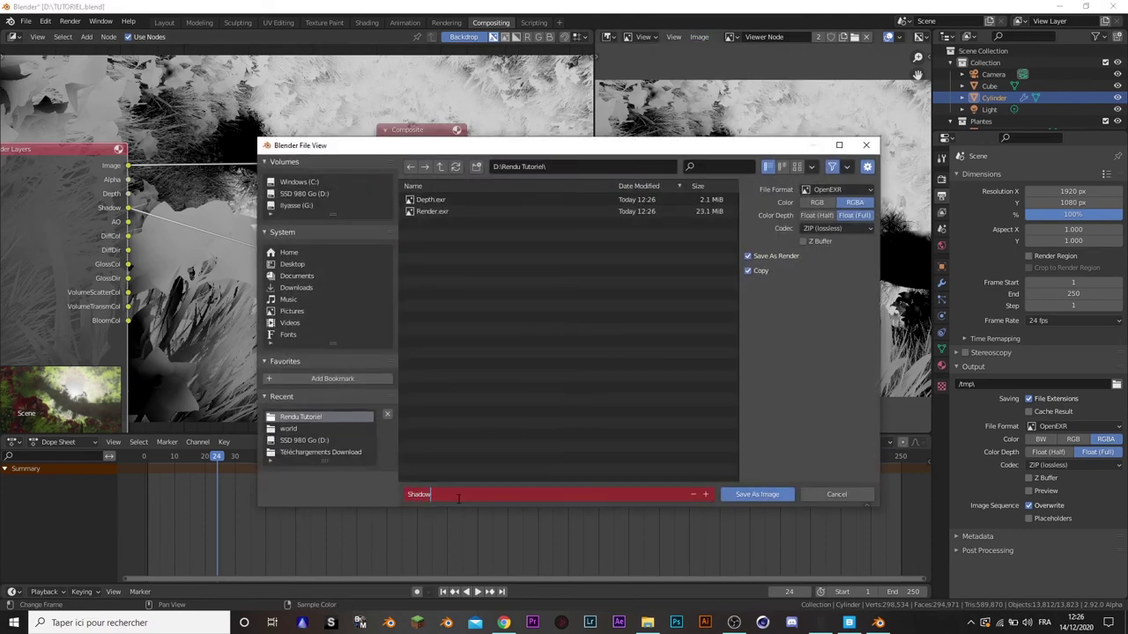
{"action": "key", "text": "Return"}
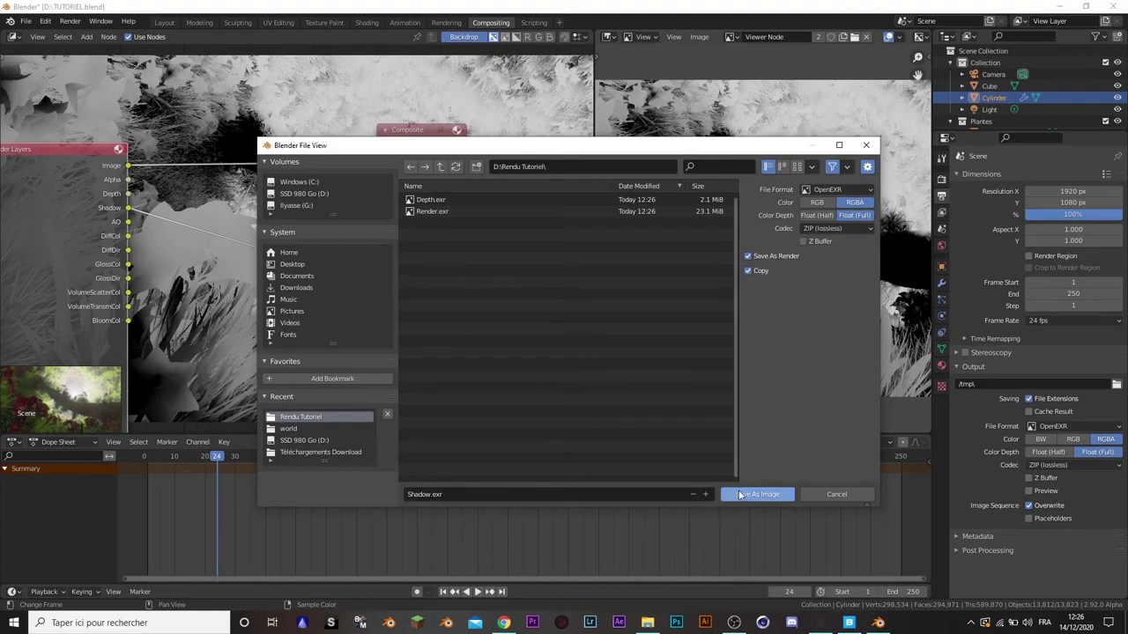
{"action": "left_click", "coordinate": [740, 495]}
{"action": "left_click", "coordinate": [73, 237], "text": "ctrl+shift"}
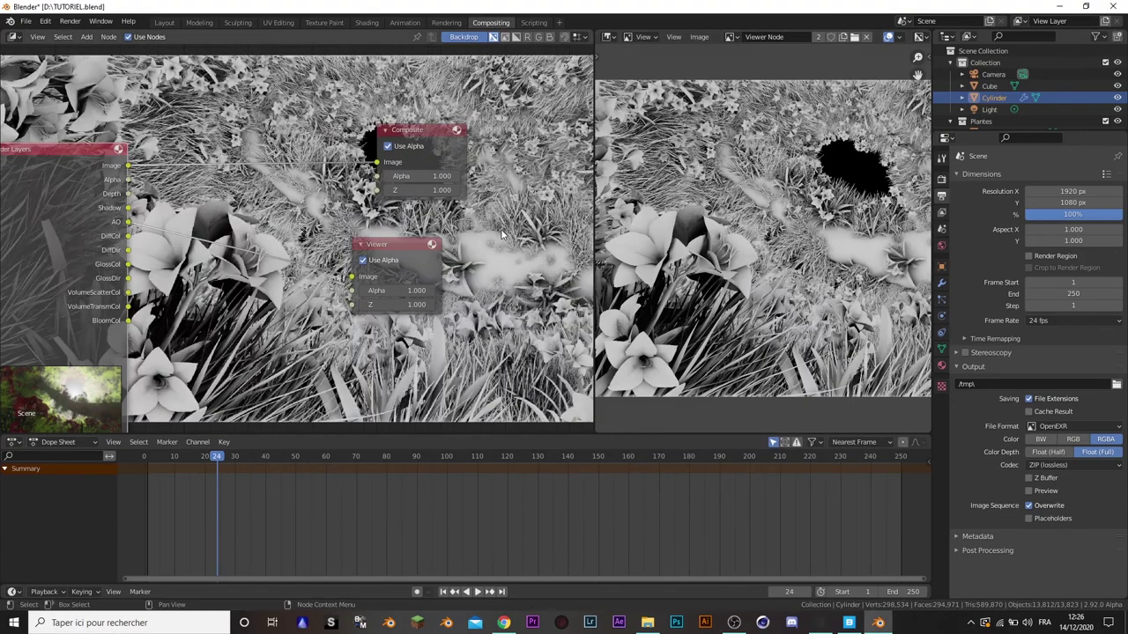
{"action": "key", "text": "shift+alt+s"}
{"action": "key", "text": "Return"}
- Save the DiffDir pass as 'Diff Lights' and the GlossDir pass as Gloss EXR files
{"action": "left_click", "coordinate": [85, 249], "text": "ctrl+shift"}
{"action": "key", "text": "shift+alt+s"}
{"action": "key", "text": "Escape"}
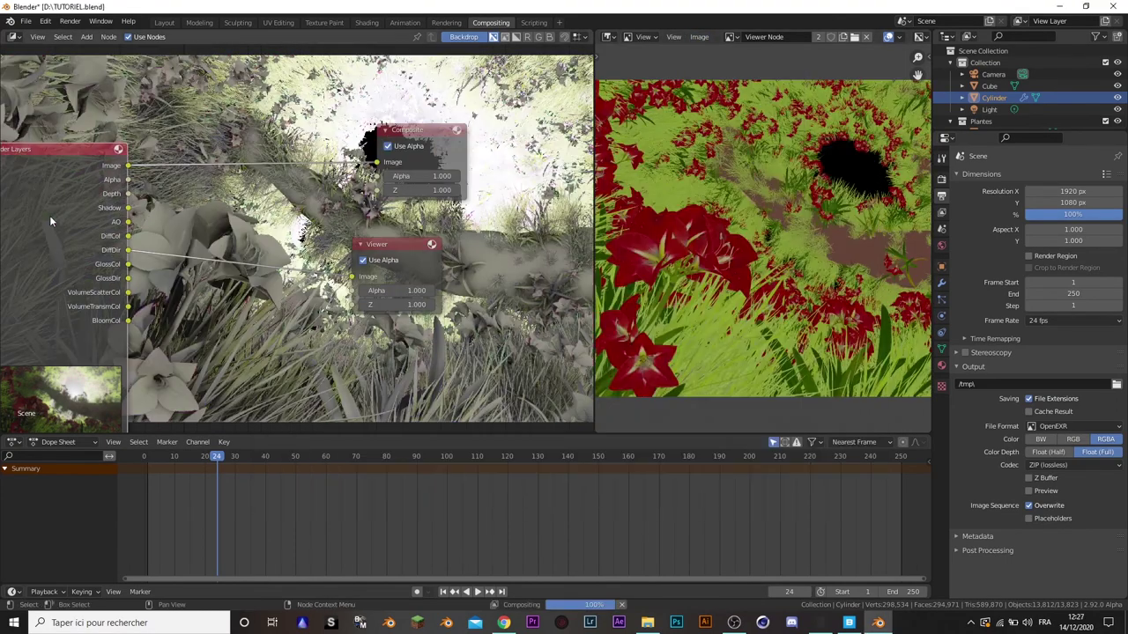
{"action": "key", "text": "shift+alt+s"}
{"action": "type", "text": "Diff Lights"}
{"action": "key", "text": "Return"}
{"action": "key", "text": "Return"}
{"action": "left_click", "coordinate": [61, 226], "text": "ctrl+shift"}
{"action": "key", "text": "shift+alt+s"}
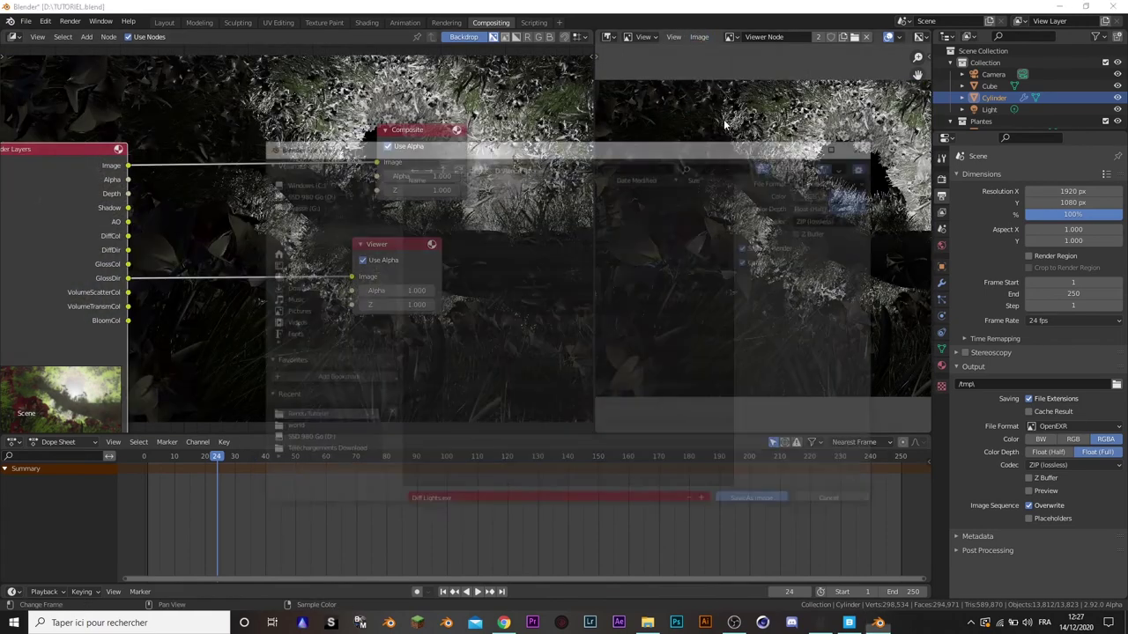
{"action": "key", "text": "Return"}
{"action": "key", "text": "shift+alt+s"}
{"action": "key", "text": "Return"}
- Save the Bloom pass as an EXR file named 'Bloom'
{"action": "left_click", "coordinate": [66, 238], "text": "ctrl+shift"}
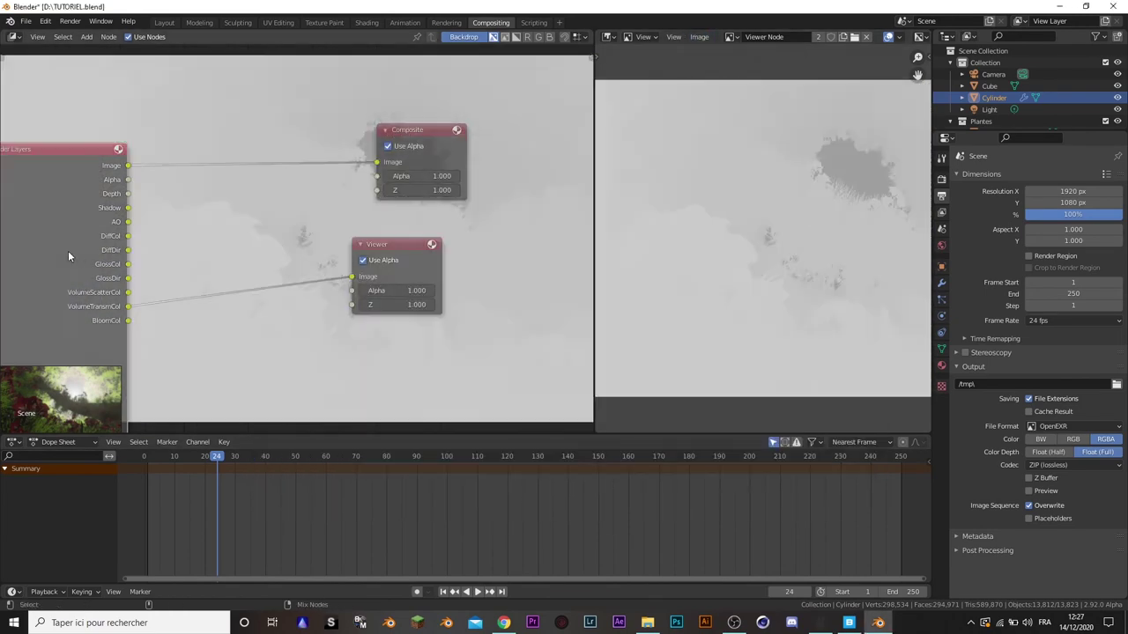
{"action": "left_click", "coordinate": [66, 238], "text": "ctrl+shift"}
{"action": "key", "text": "shift+alt+s"}
{"action": "type", "text": "Bloom.exr"}
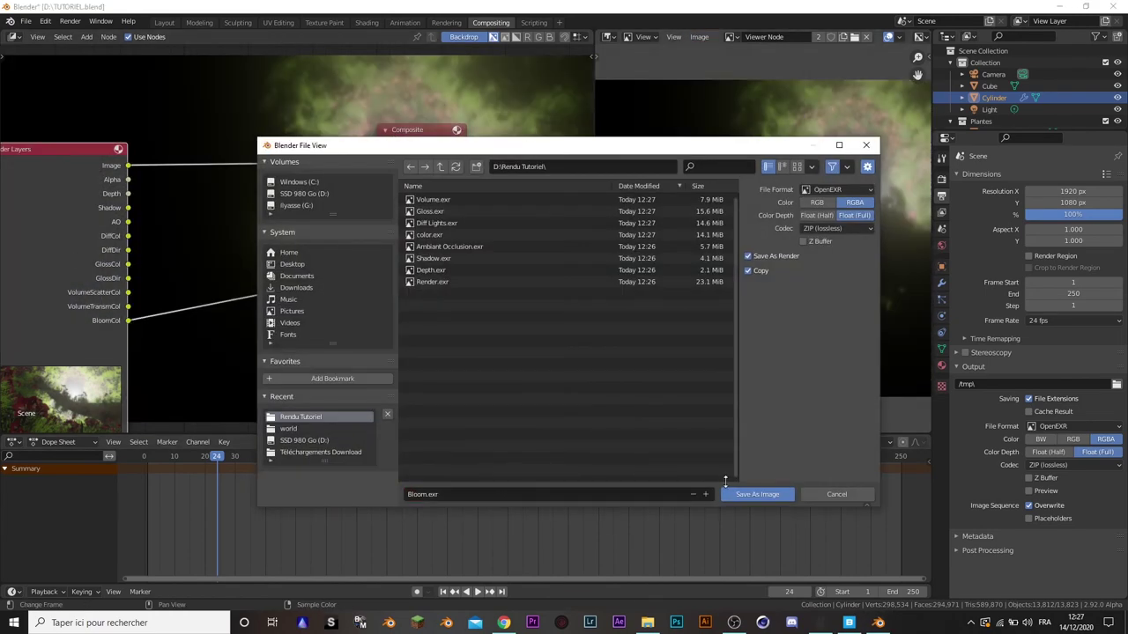
{"action": "left_click", "coordinate": [746, 498]}
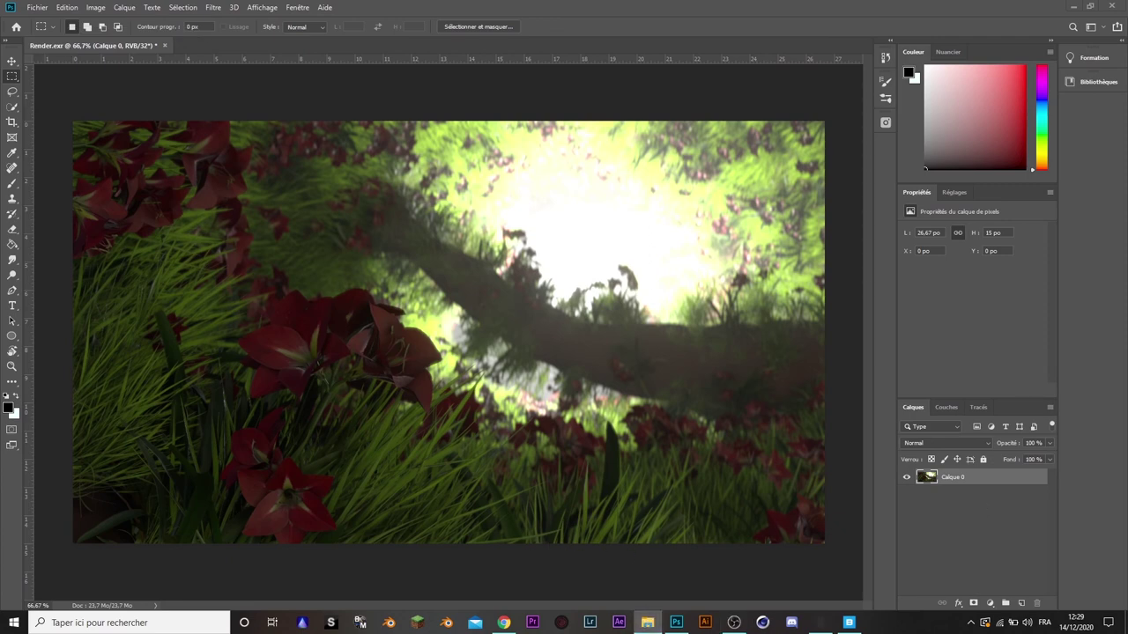
- Place every pass EXR except Render.exr as layers in the Render document, showing only Calque 0
{"action": "left_click", "coordinate": [647, 623]}
{"action": "key", "text": "ctrl+a"}
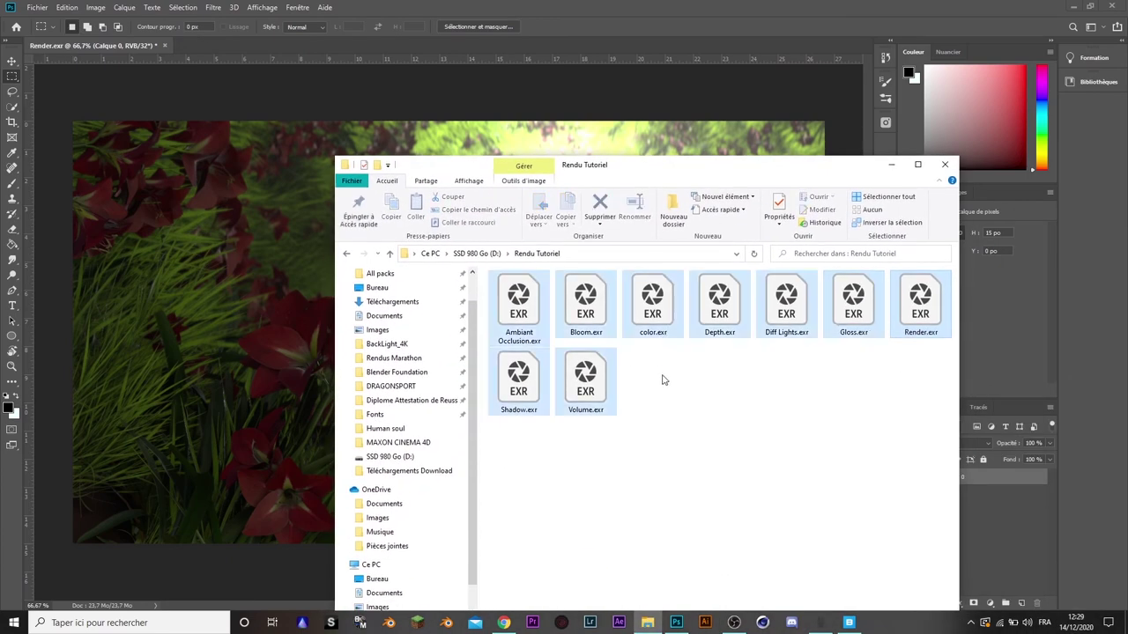
{"action": "left_click", "coordinate": [900, 326], "text": "ctrl"}
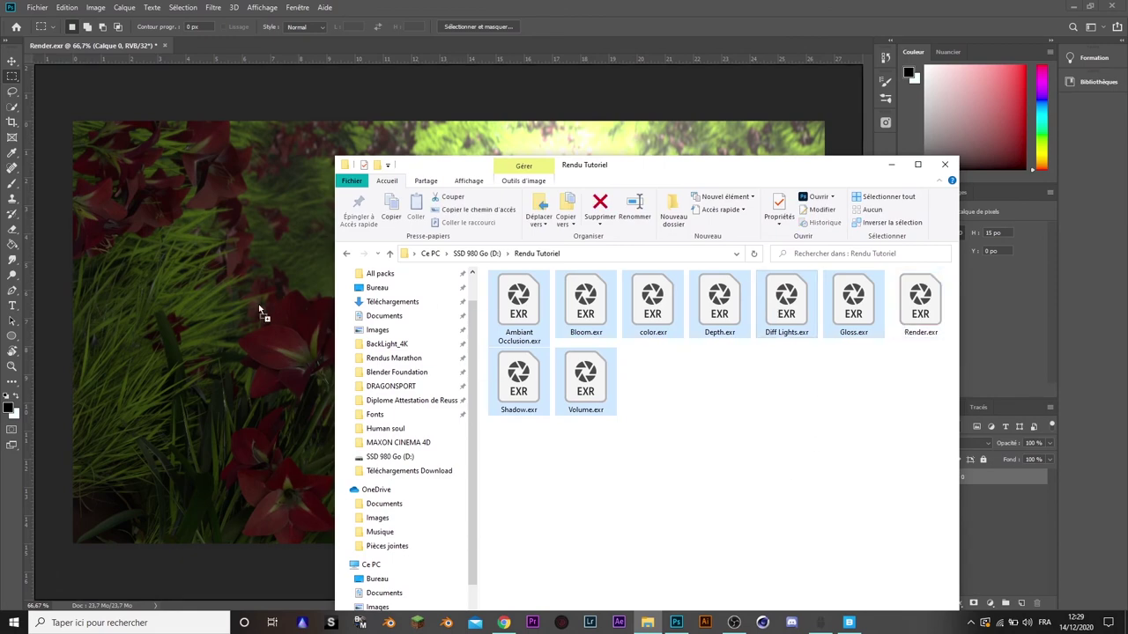
{"action": "left_click_drag", "start_coordinate": [779, 323], "coordinate": [258, 304]}
{"action": "key", "text": "Return"}
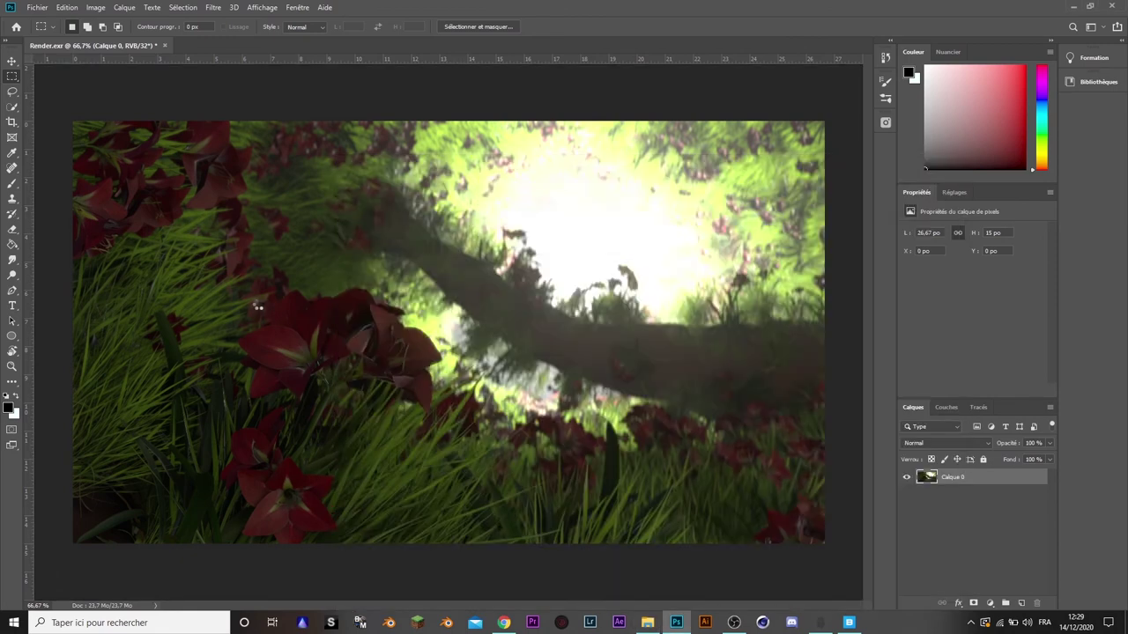
{"action": "key", "text": "Return"}
{"action": "key", "text": "Return"}
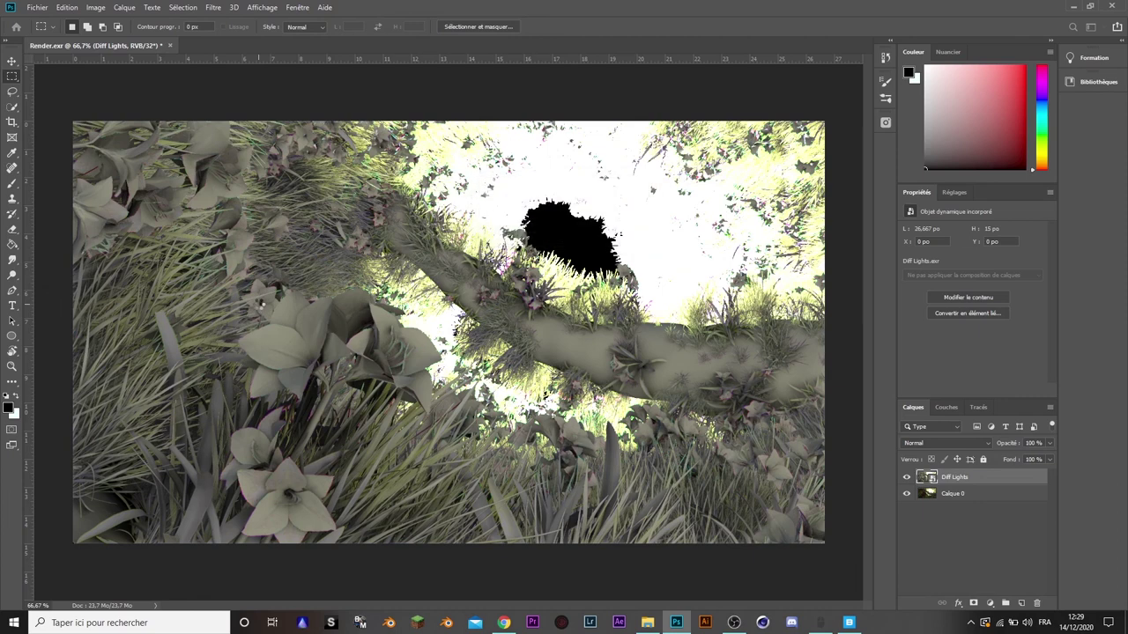
{"action": "key", "text": "Return"}
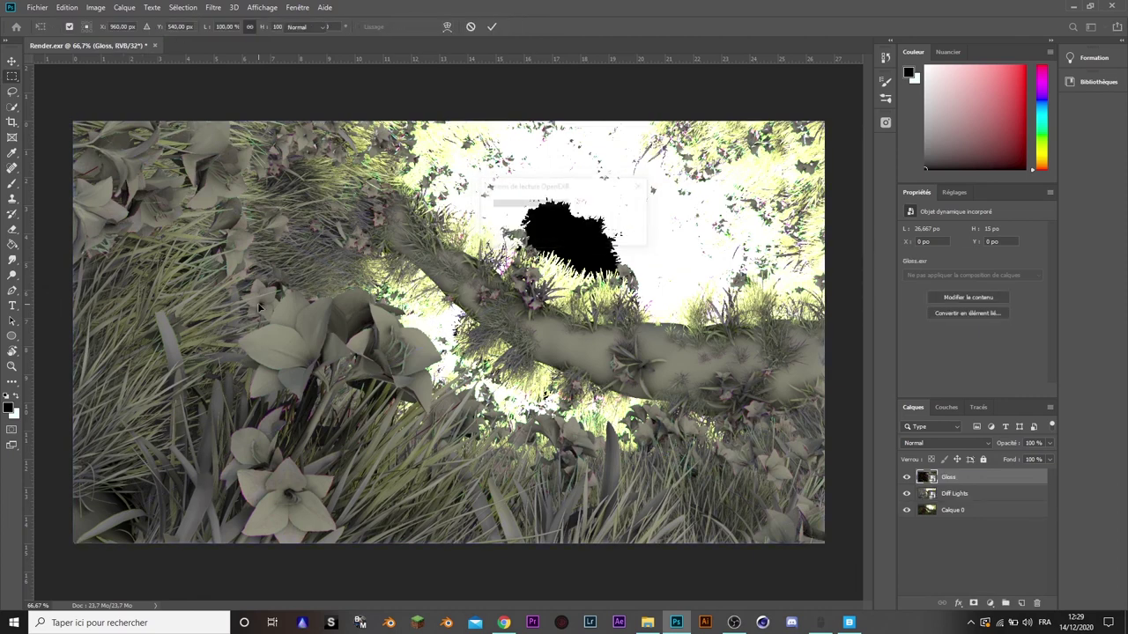
{"action": "key", "text": "Return"}
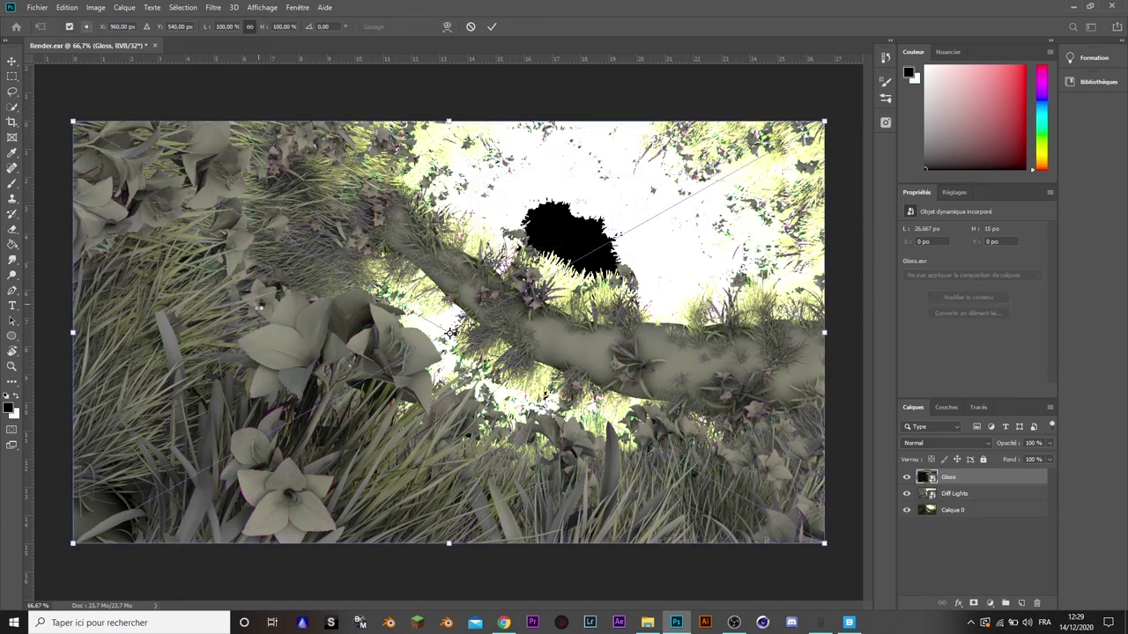
{"action": "key", "text": "Return"}
{"action": "key", "text": "Return"}
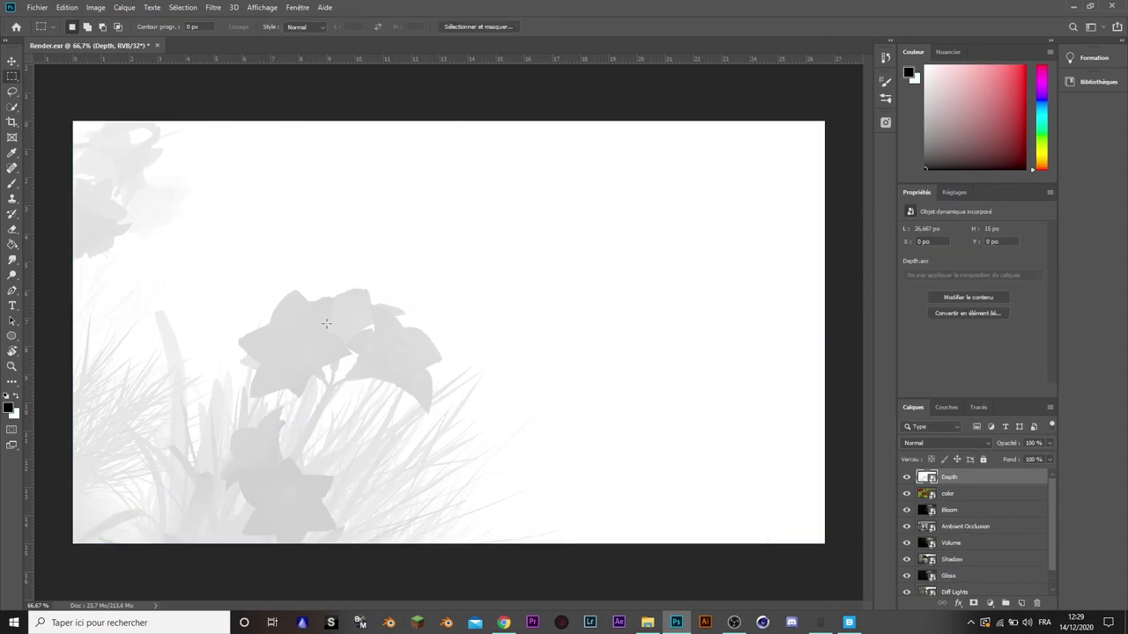
{"action": "scroll", "coordinate": [991, 533], "scroll_direction": "down", "scroll_amount": 1}
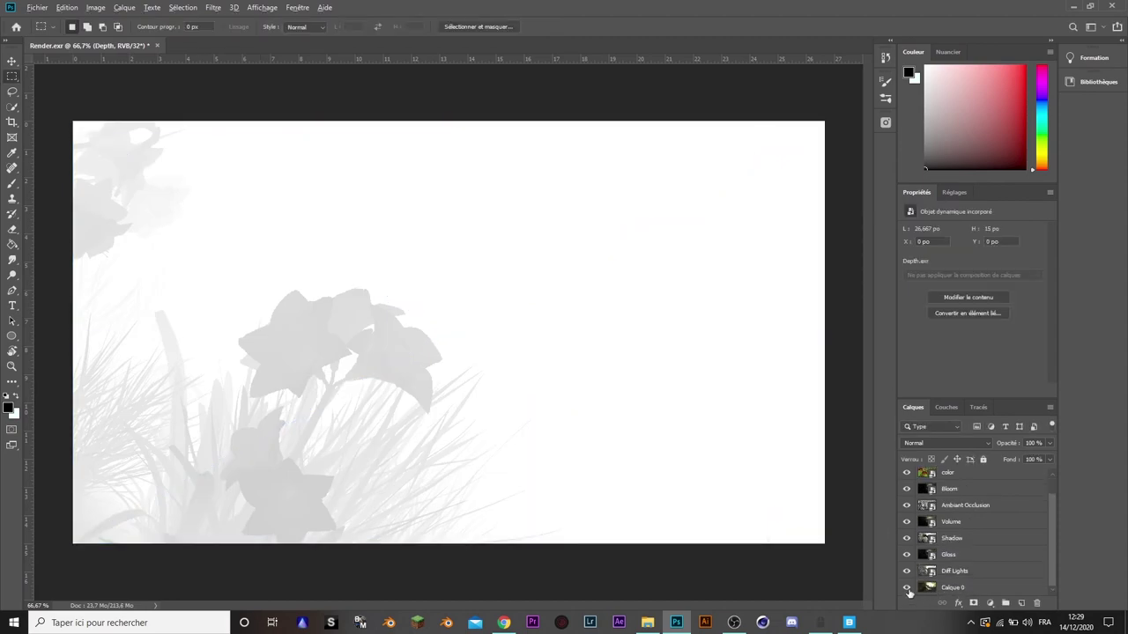
{"action": "left_click", "coordinate": [907, 588], "text": "alt"}
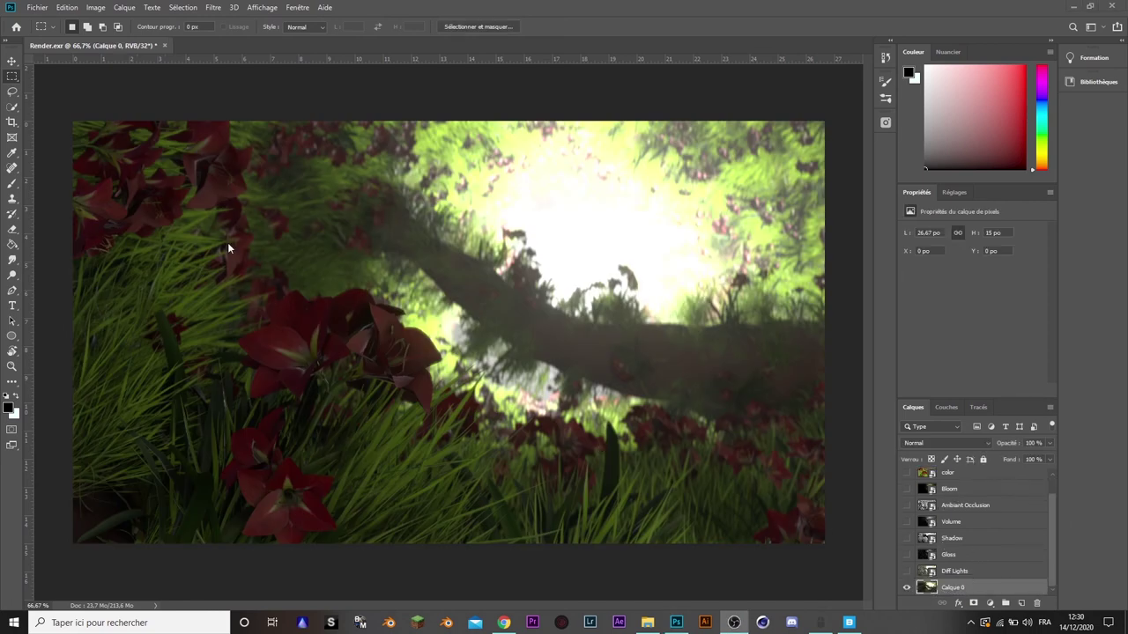
- Convert the document to 16 bits per channel with Don't Merge, then check the Filter menu
{"action": "left_click", "coordinate": [96, 8]}
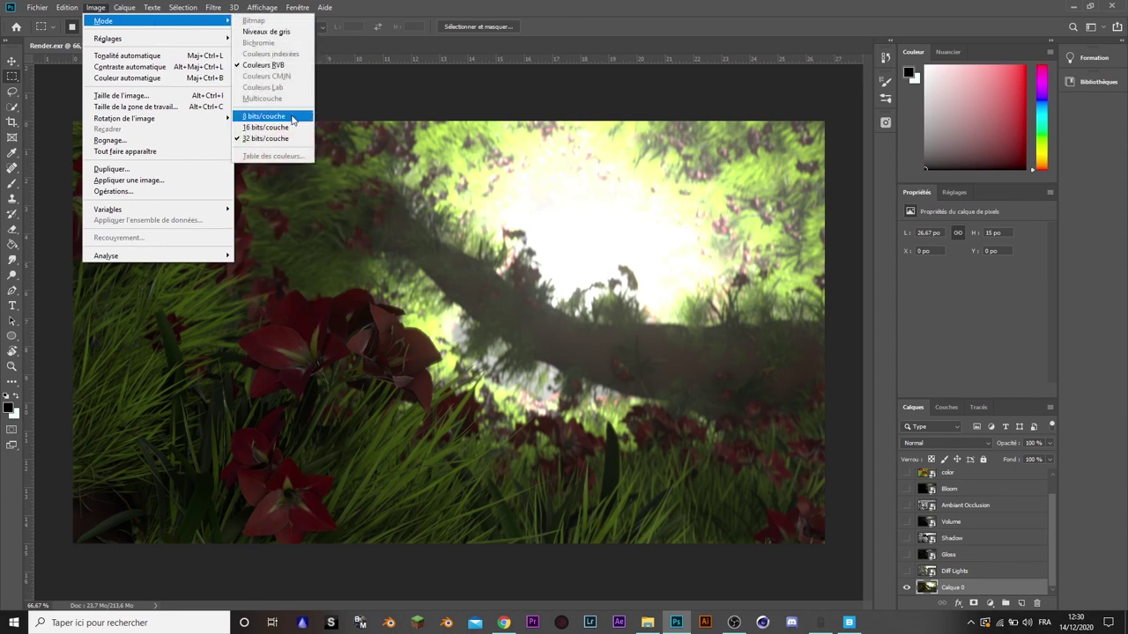
{"action": "left_click", "coordinate": [289, 128]}
{"action": "left_click", "coordinate": [681, 242]}
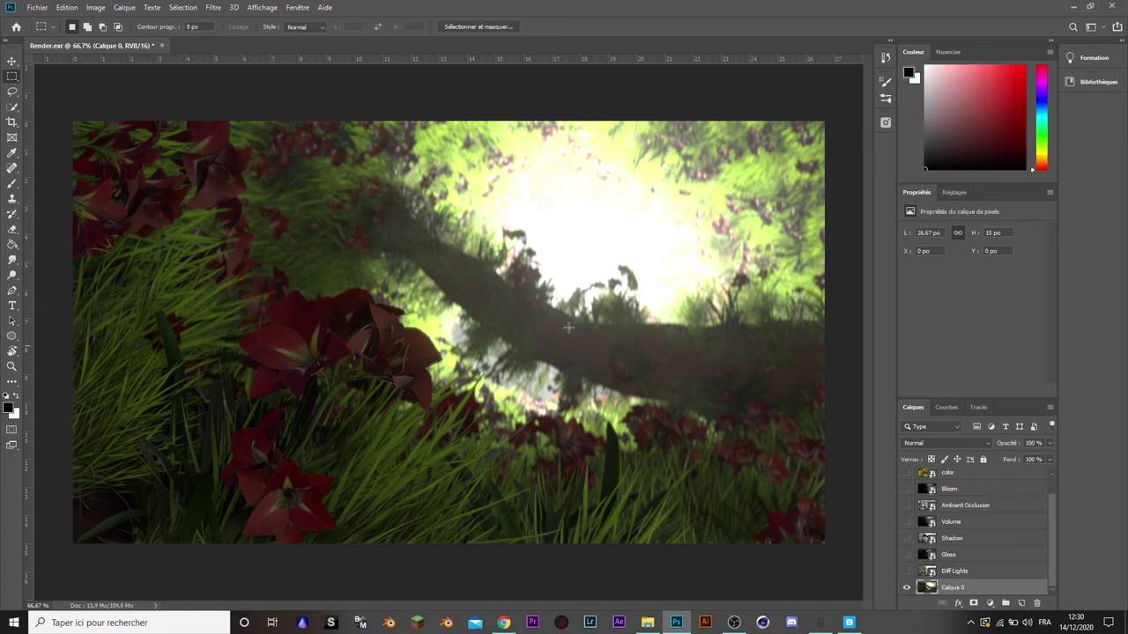
{"action": "left_click", "coordinate": [212, 8]}
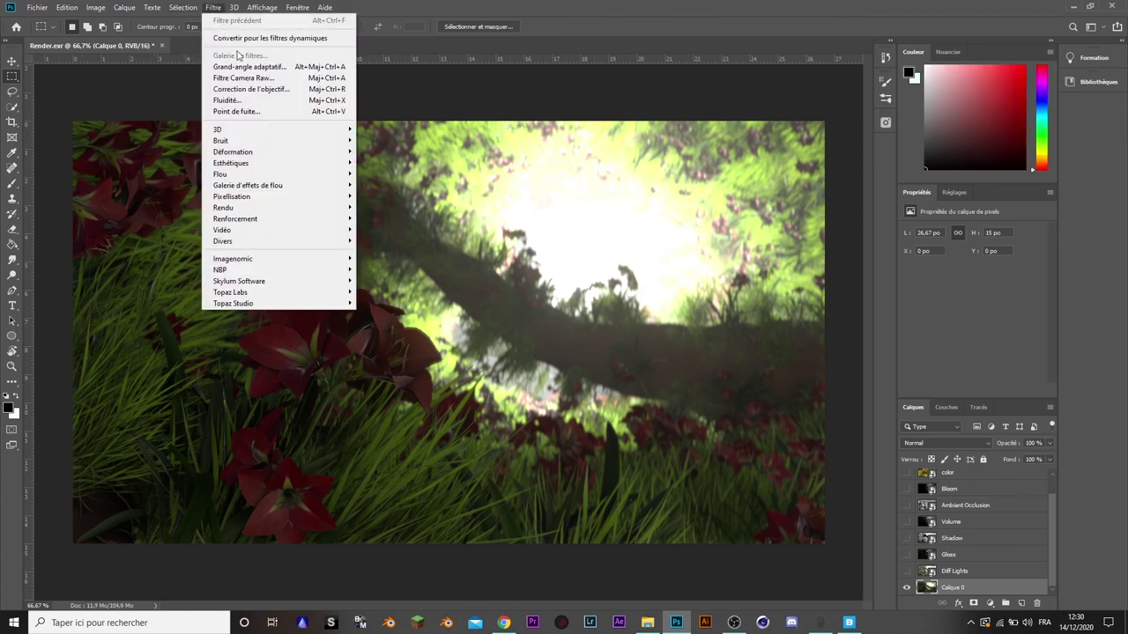
{"action": "left_click", "coordinate": [251, 78]}
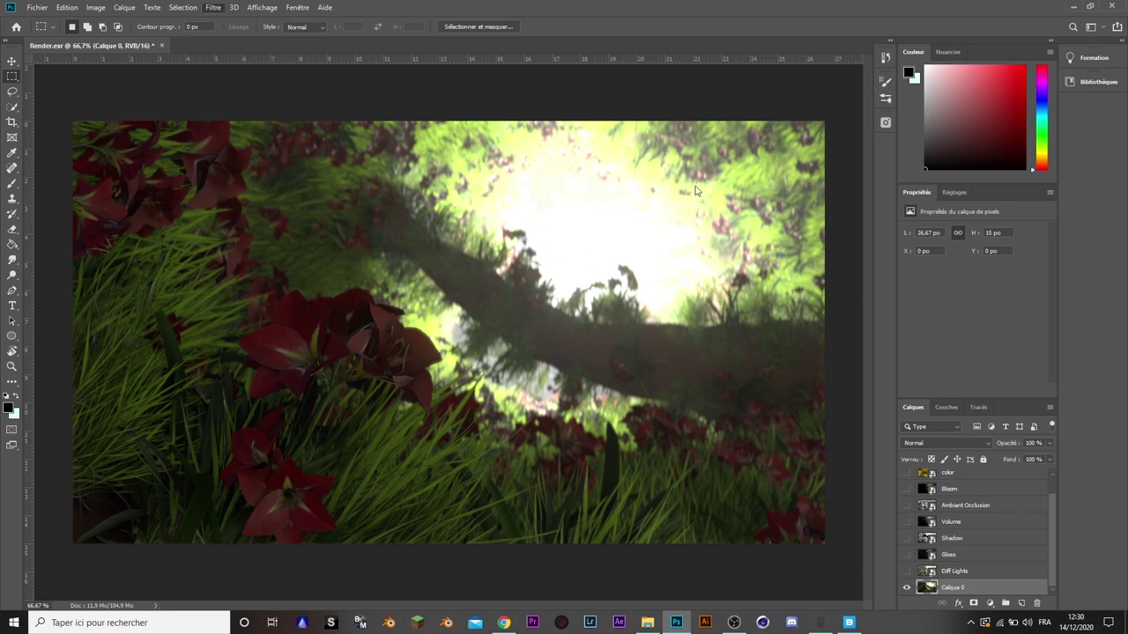